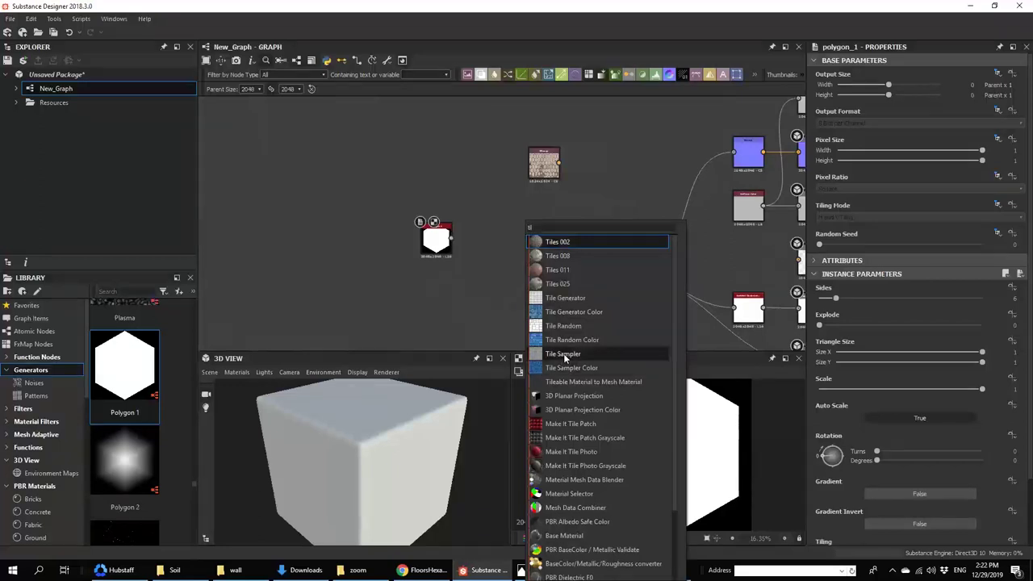
- Add a Tile Sampler node and connect its output to the black grayscale node that feeds the material outputs
click(563, 357)
scroll(573, 267, up, 2)
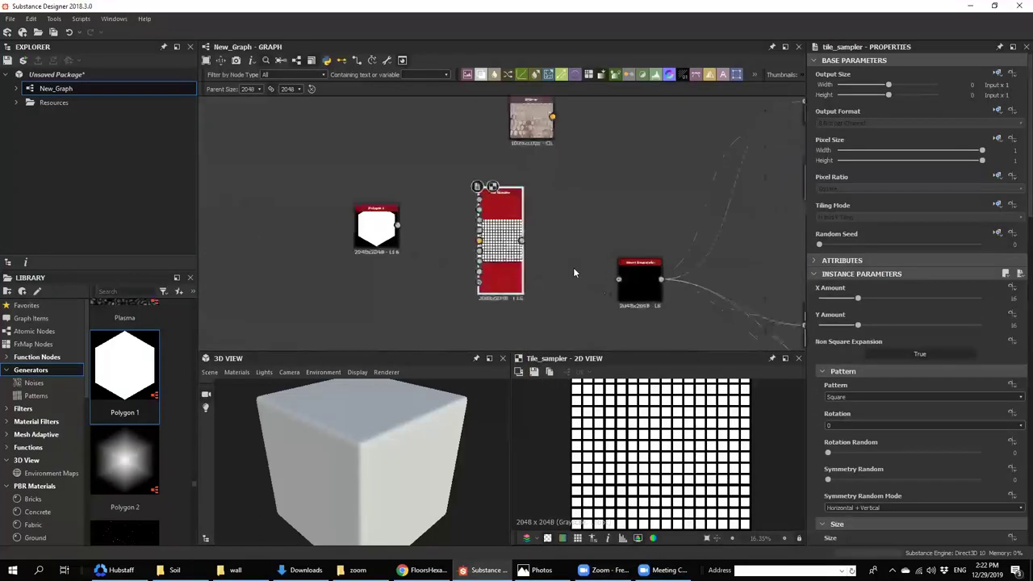
drag(618, 279, 522, 240)
- Connect Polygon 1 to the Tile Sampler's first pattern input and set its Pattern to Pattern Input
middle_drag(453, 232, 627, 237)
scroll(584, 223, up, 2)
drag(645, 223, 528, 260)
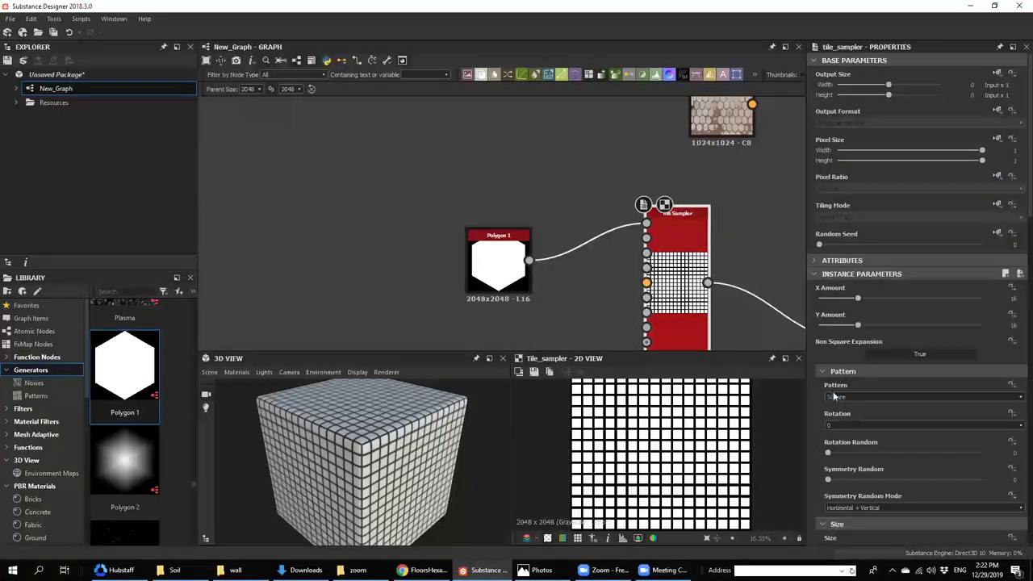
scroll(836, 397, up, 1)
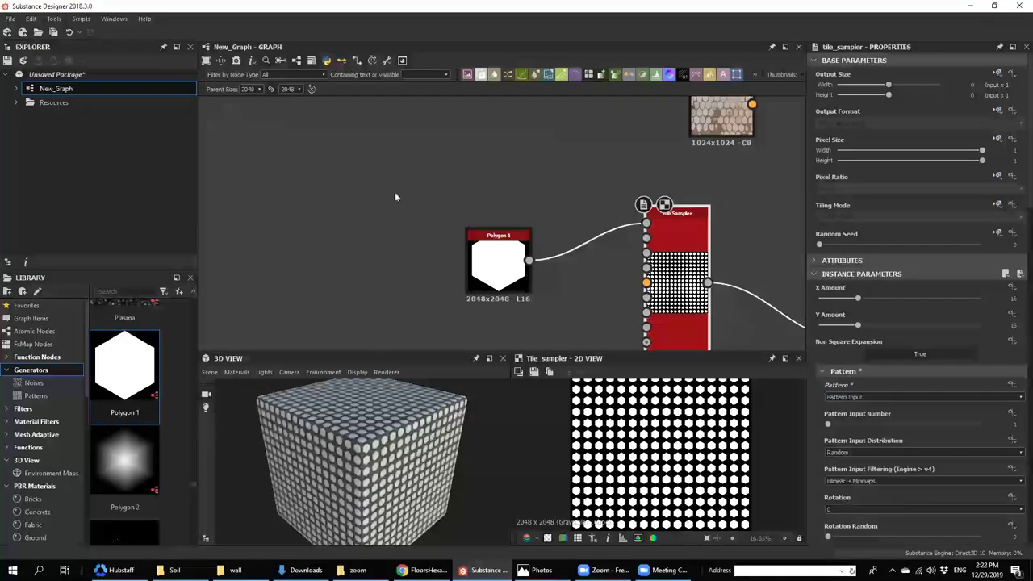
- Change the 3D preview mesh to a plane and frame its surface up close
click(213, 374)
click(226, 418)
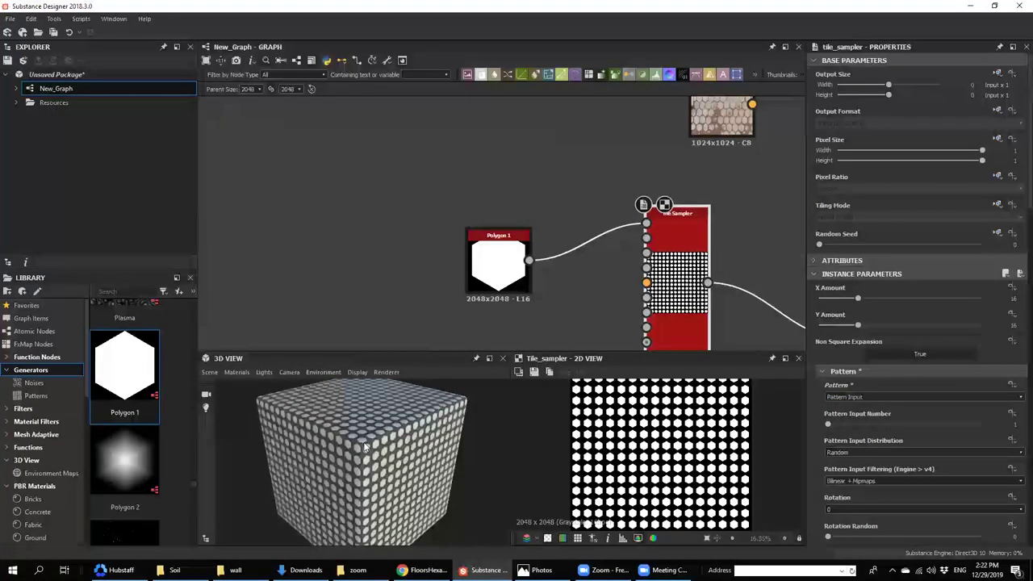
drag(314, 442, 328, 502)
scroll(328, 503, up, 6)
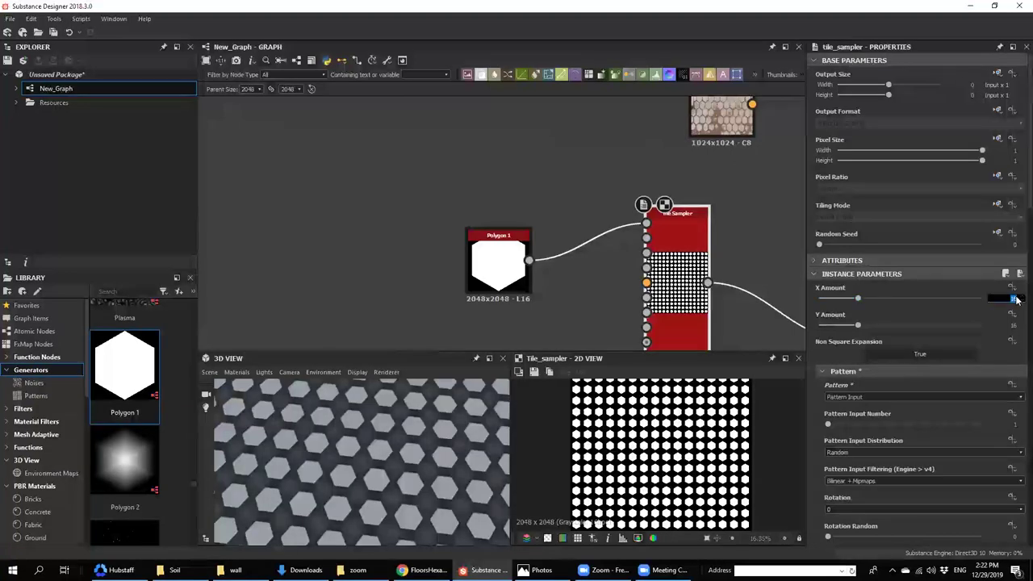
- Set the Tile Sampler's X Amount and Y Amount to 4 and its Scale to 0.97
text(4)
key(Tab)
text(4)
key(Return)
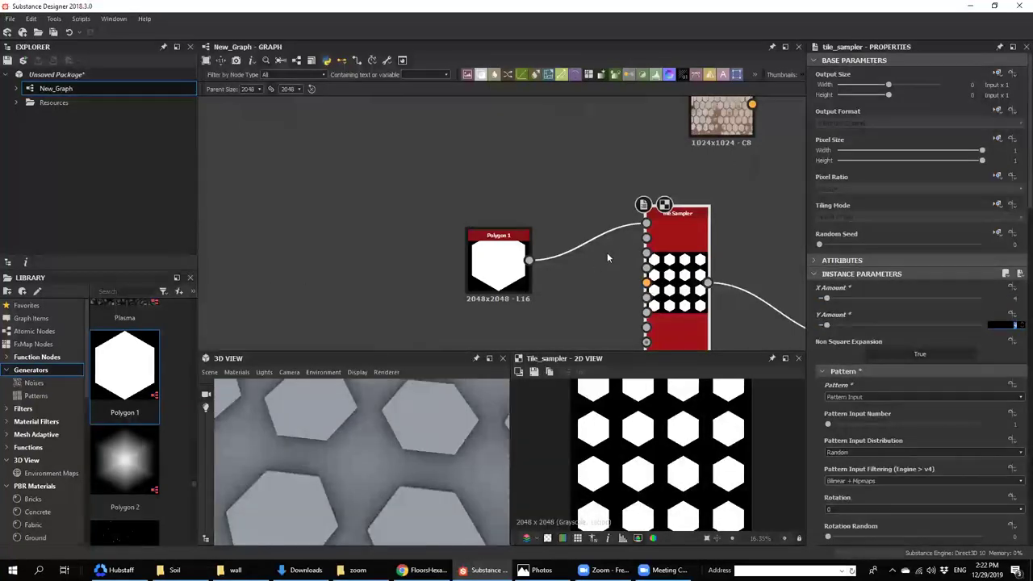
scroll(360, 493, down, 4)
scroll(840, 325, down, 8)
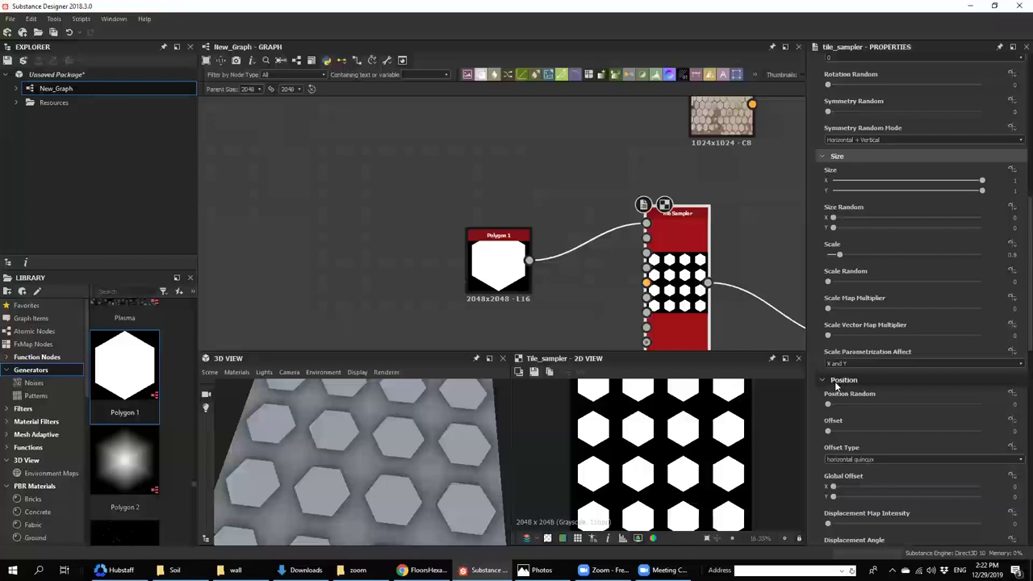
drag(840, 258, 842, 257)
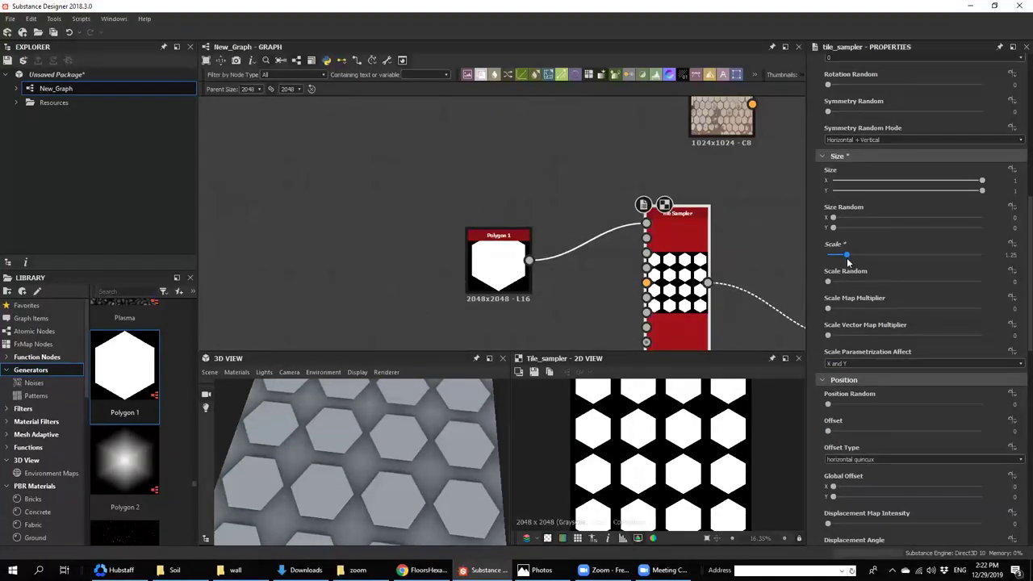
- Examine the hexagonal floor reference bitmap up close and set Polygon 1's Rotation to 0.25 turns (90 degrees)
double_click(706, 106)
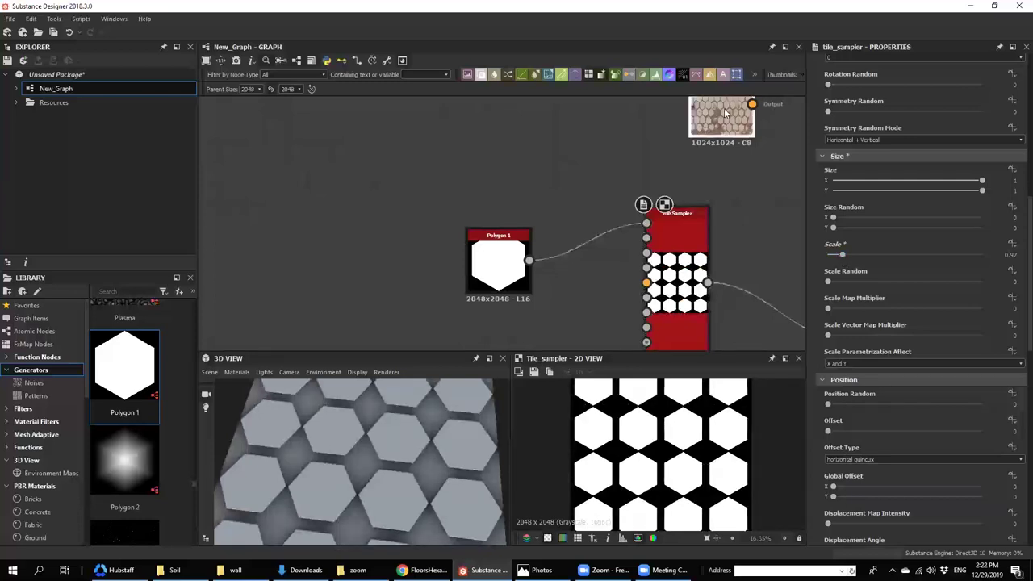
scroll(660, 437, up, 6)
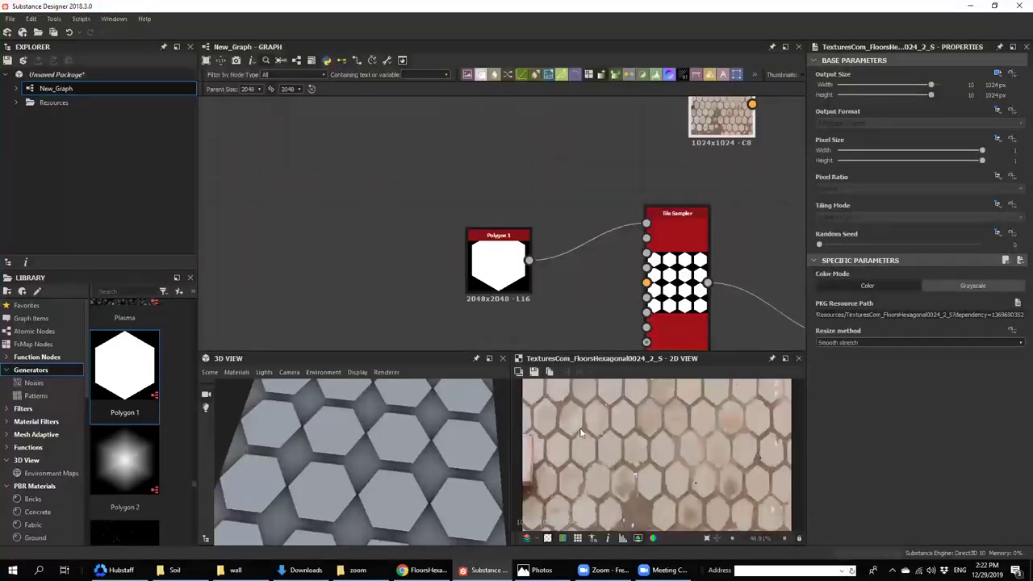
scroll(579, 433, up, 4)
double_click(497, 262)
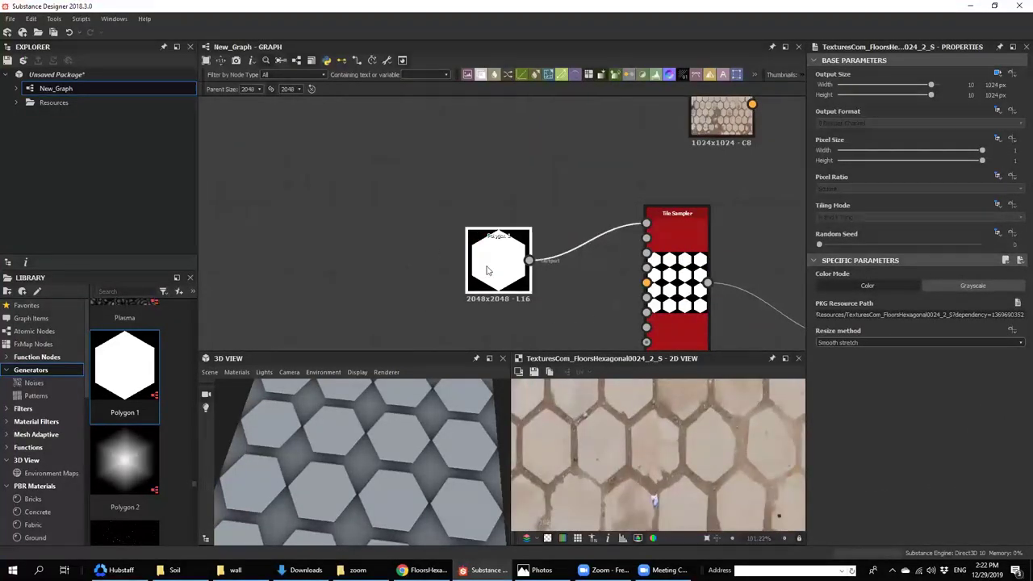
click(1016, 457)
key(Return)
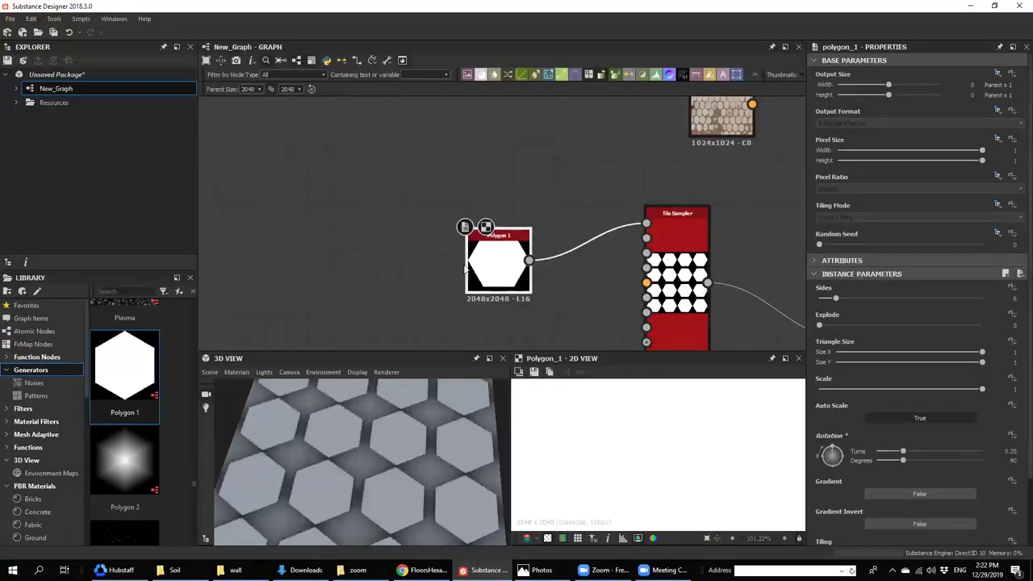
- Stagger the hexagon rows by setting the Tile Sampler's position Offset to 0.5, and check the pattern on the 3D plane
middle_drag(681, 281, 673, 276)
double_click(672, 276)
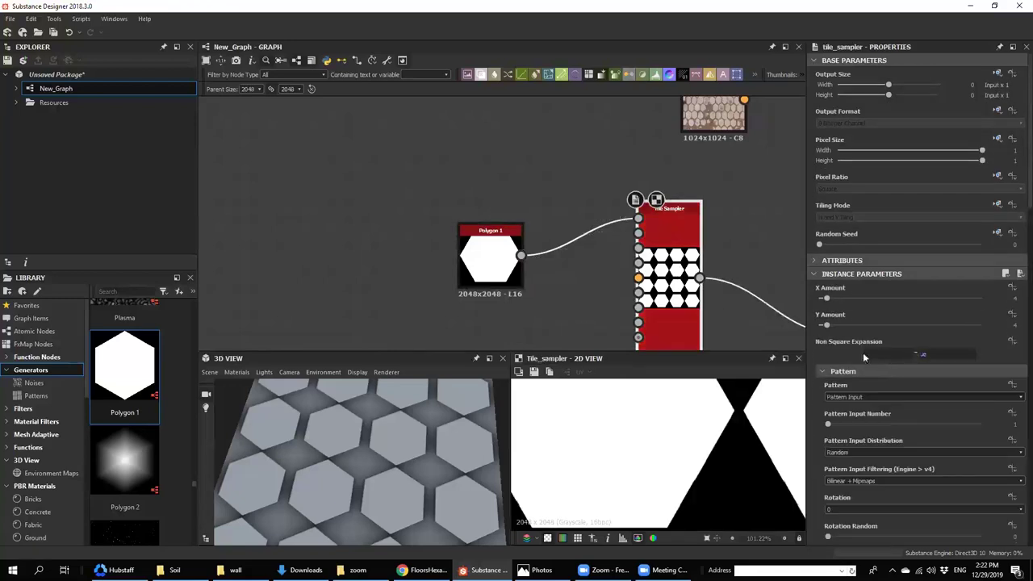
scroll(878, 438, down, 7)
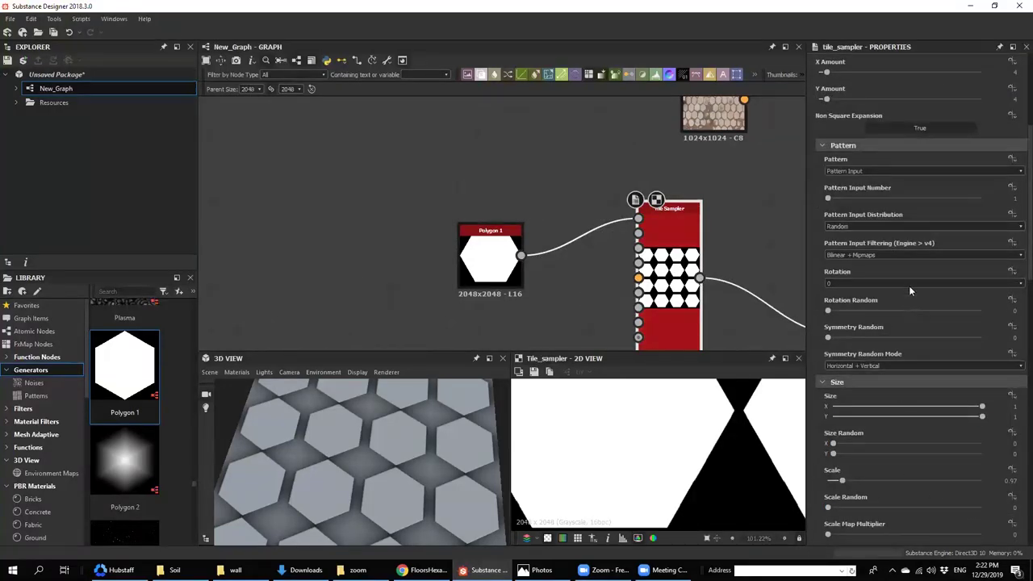
scroll(905, 276, down, 6)
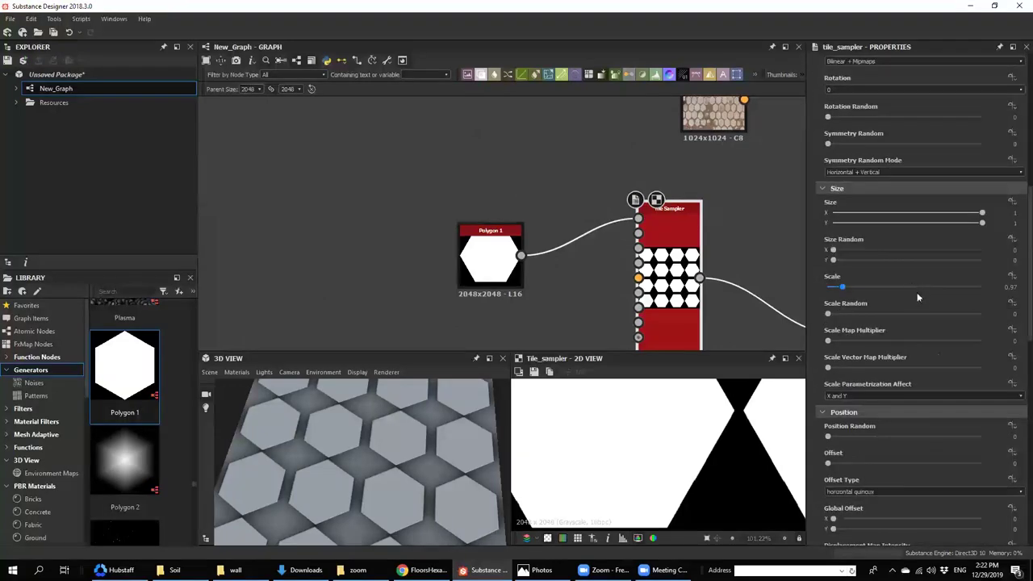
text(.5)
key(Return)
scroll(432, 477, down, 2)
drag(432, 474, 319, 511)
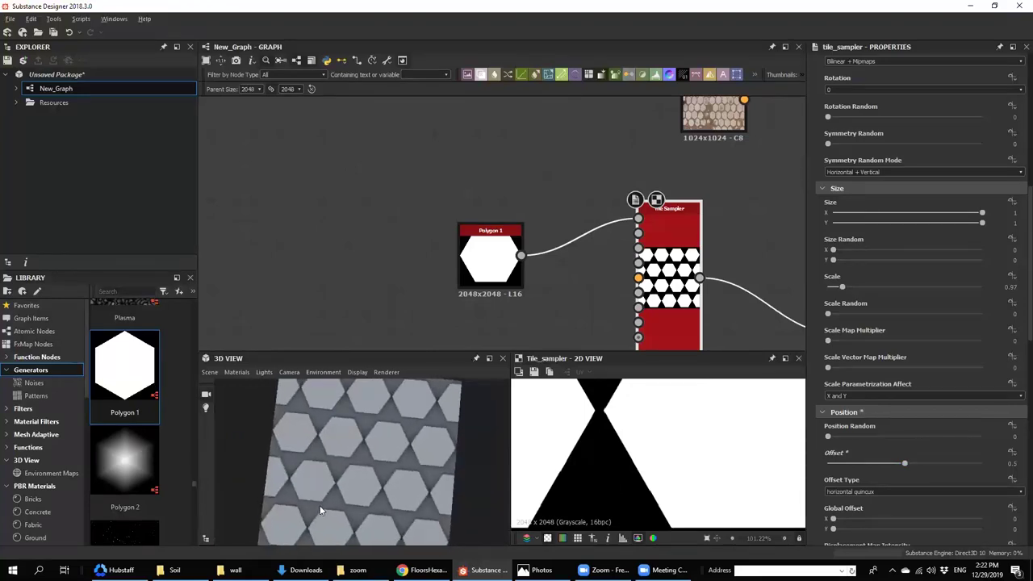
drag(356, 457, 393, 443)
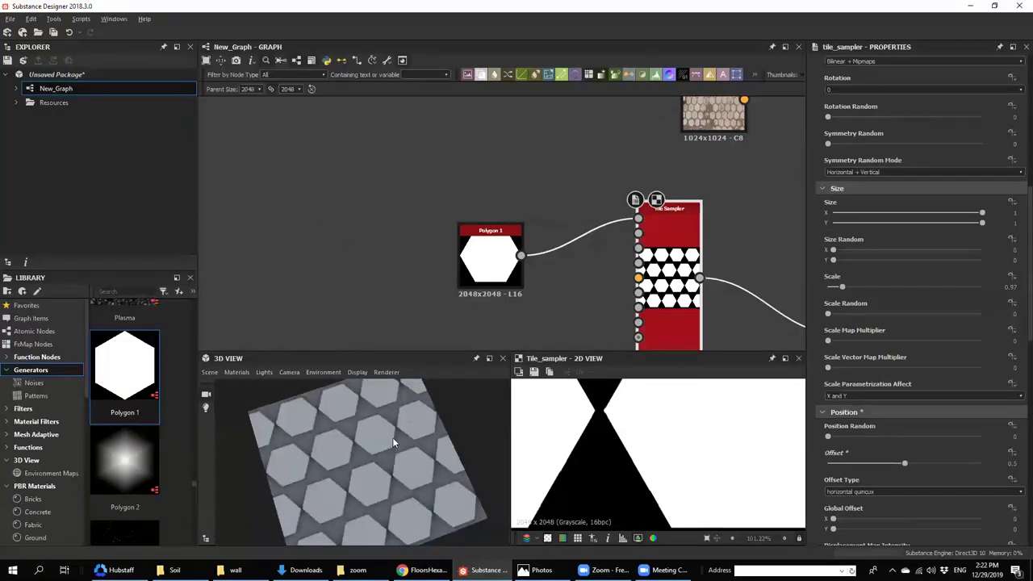
- Return Polygon 1's Rotation to 0 turns and check the hexagon layout on the 3D plane
click(503, 253)
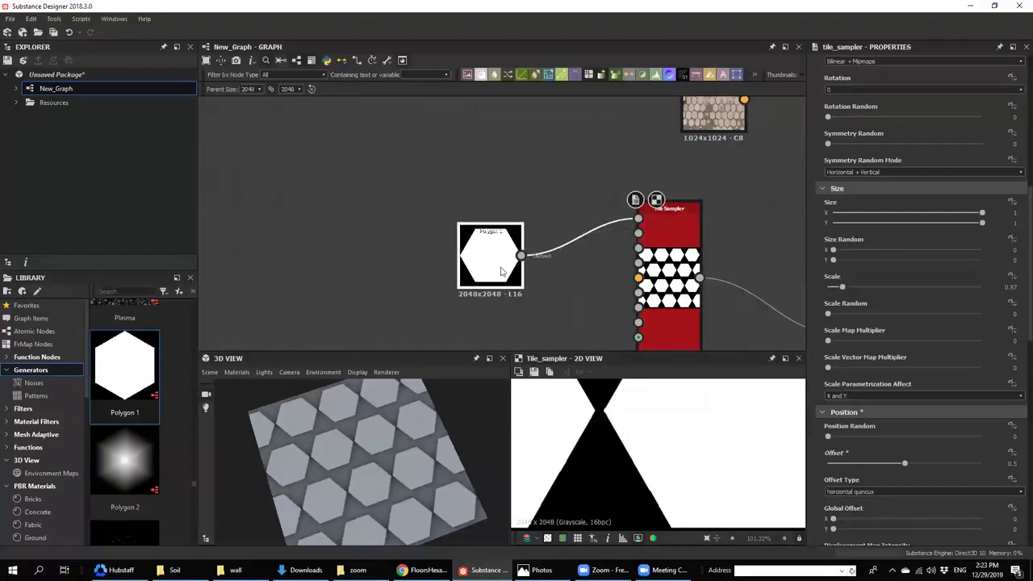
drag(901, 377, 847, 380)
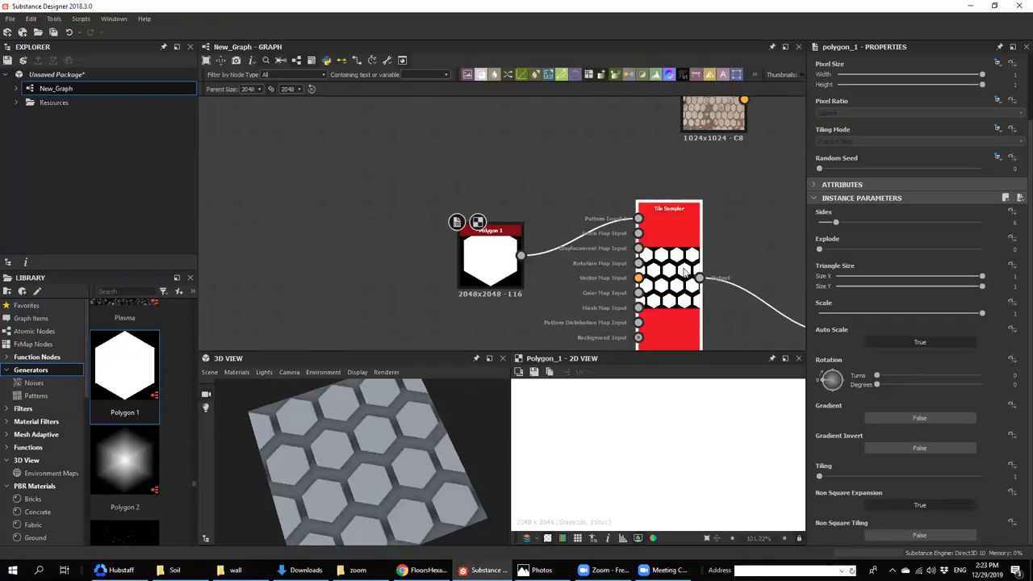
drag(367, 463, 347, 466)
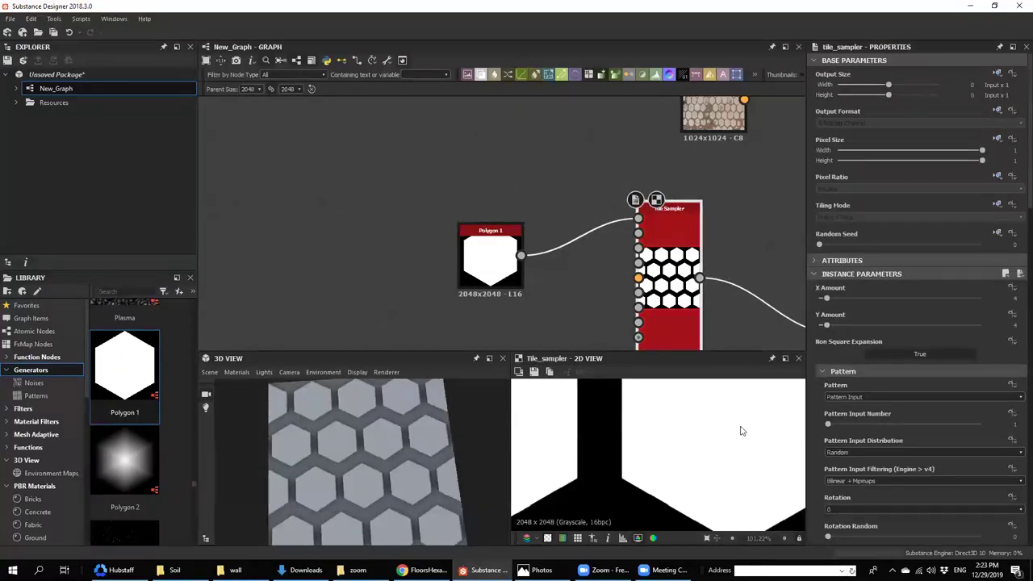
- Show the whole Tile Sampler pattern in the 2D view and increase its Scale to 1.11
scroll(768, 437, down, 3)
scroll(890, 467, down, 5)
scroll(636, 452, down, 5)
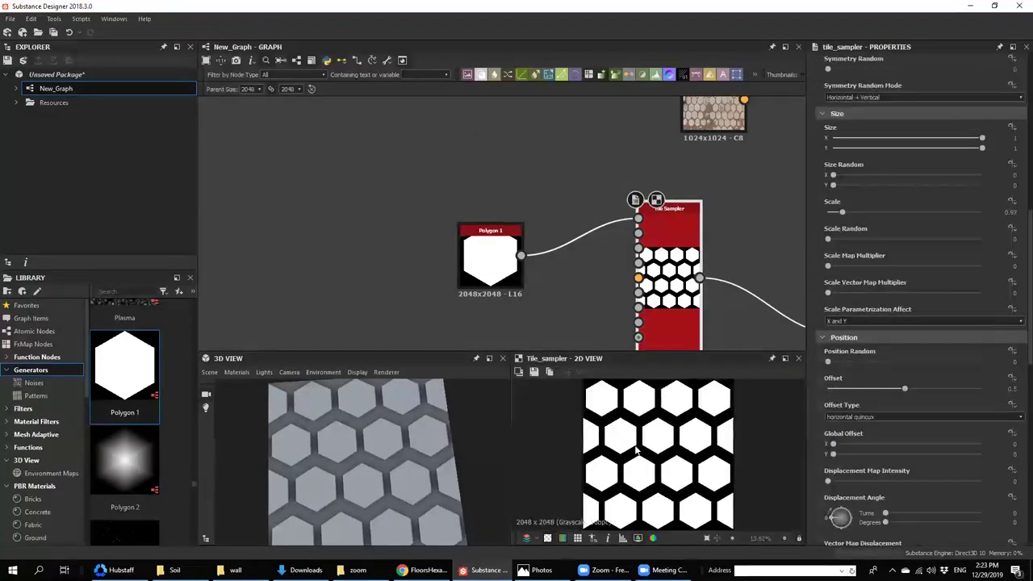
scroll(894, 388, down, 10)
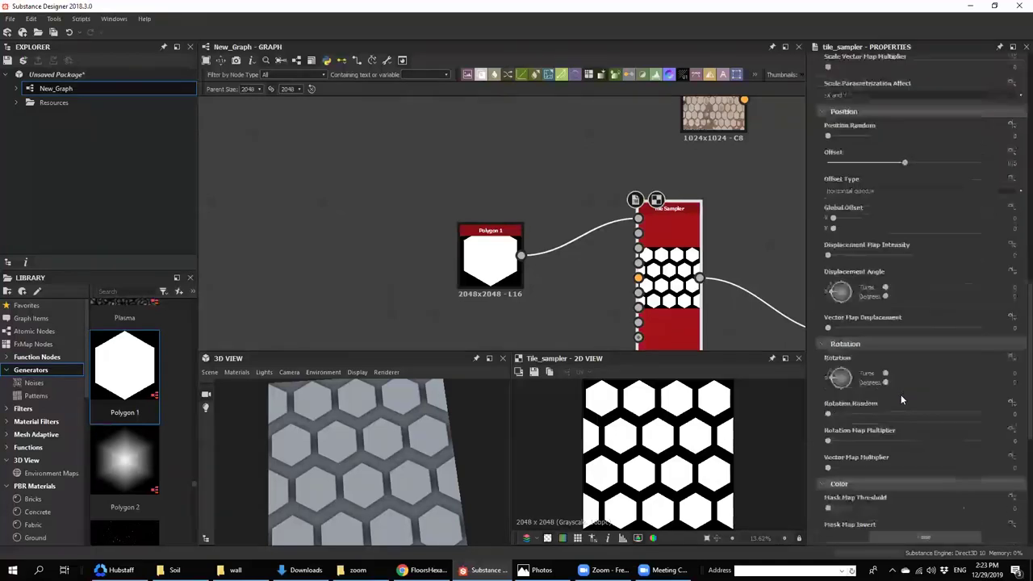
scroll(836, 378, up, 10)
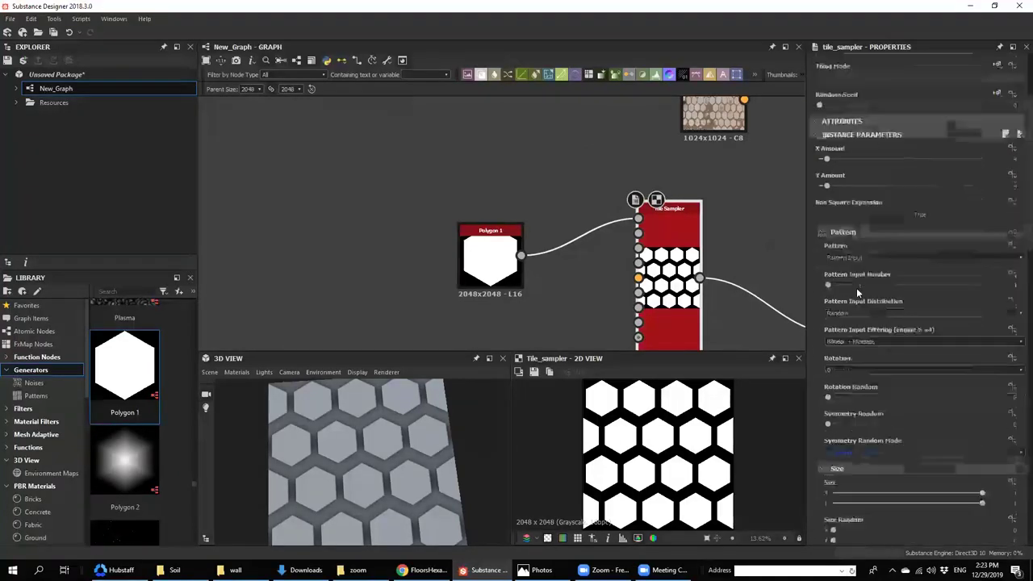
scroll(845, 430, down, 3)
drag(842, 503, 846, 509)
- Compare the pattern with the floor reference, try a Tile Sampler Scale of 1, and adjust it to 1.08
double_click(713, 114)
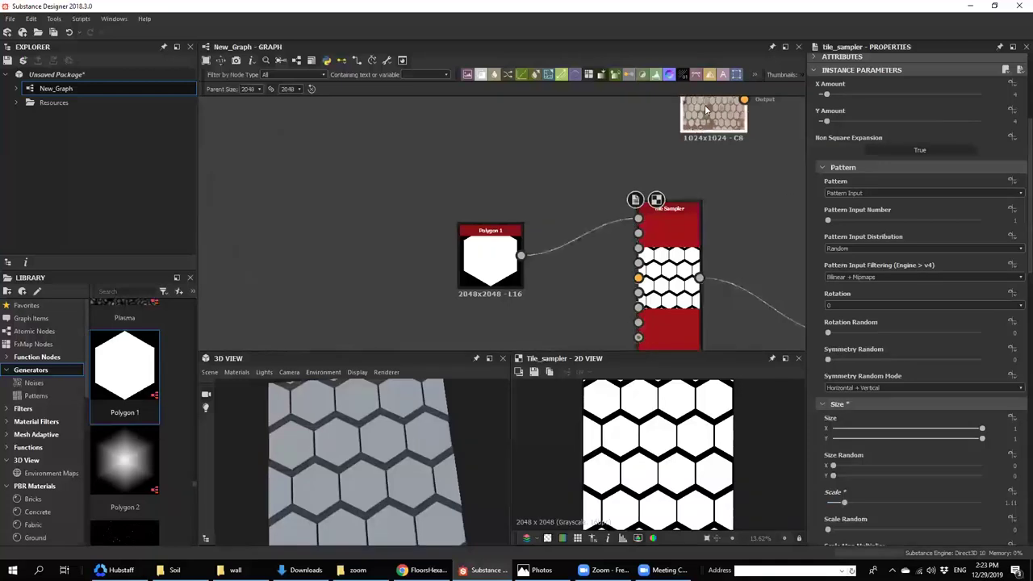
click(509, 275)
double_click(673, 266)
scroll(364, 521, up, 4)
scroll(865, 466, down, 3)
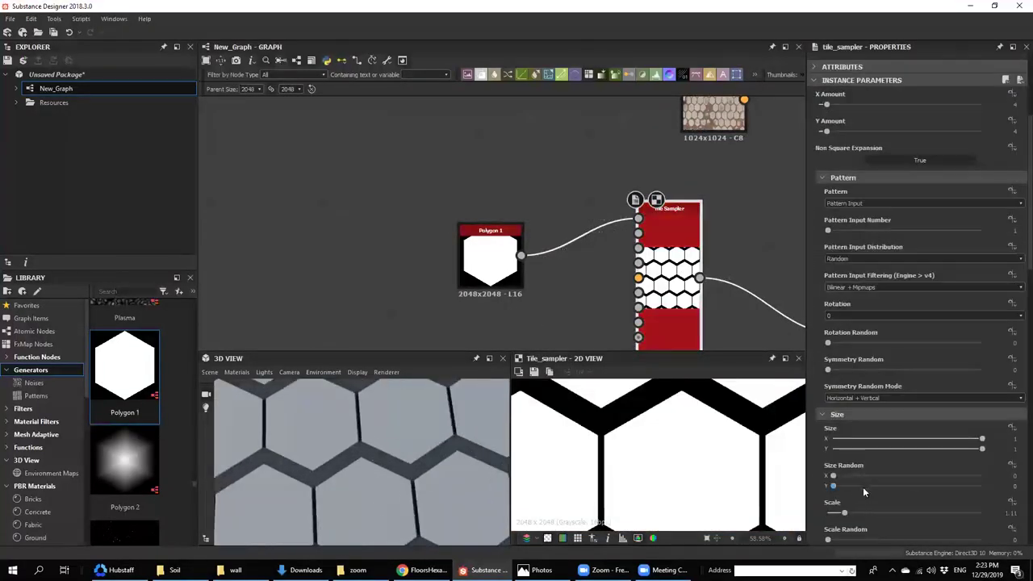
text(1)
key(Return)
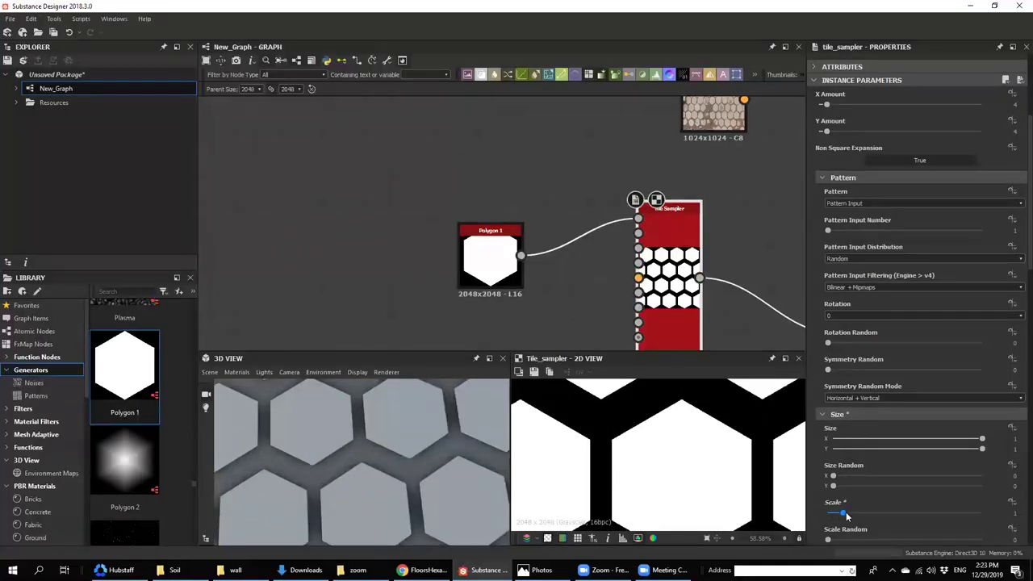
drag(844, 515, 843, 516)
- Try 1.1 for Polygon 1's Triangle Size X and for its Size Y, restoring each to 1
middle_drag(507, 276, 530, 260)
drag(514, 266, 468, 266)
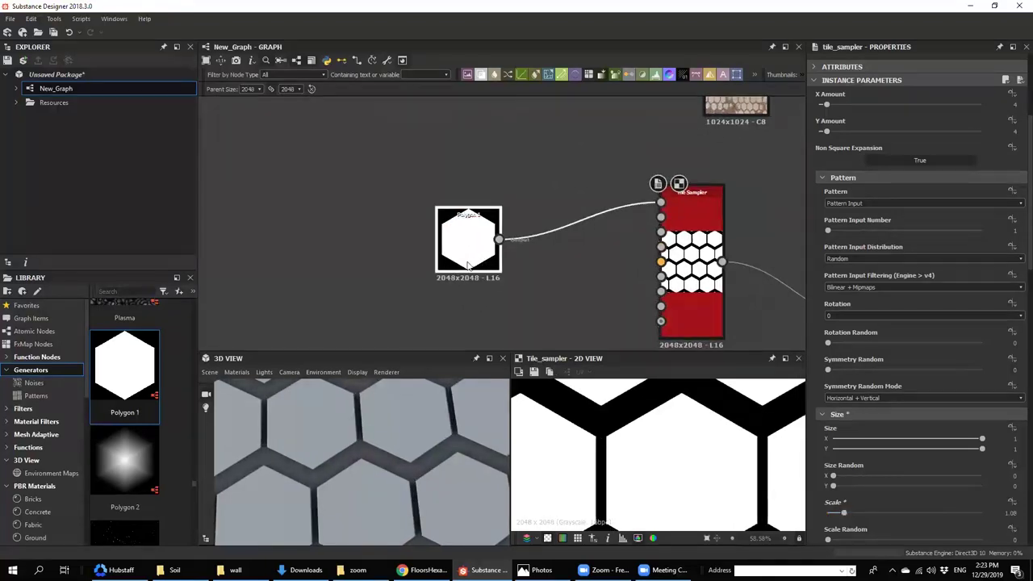
key(space)
key(Escape)
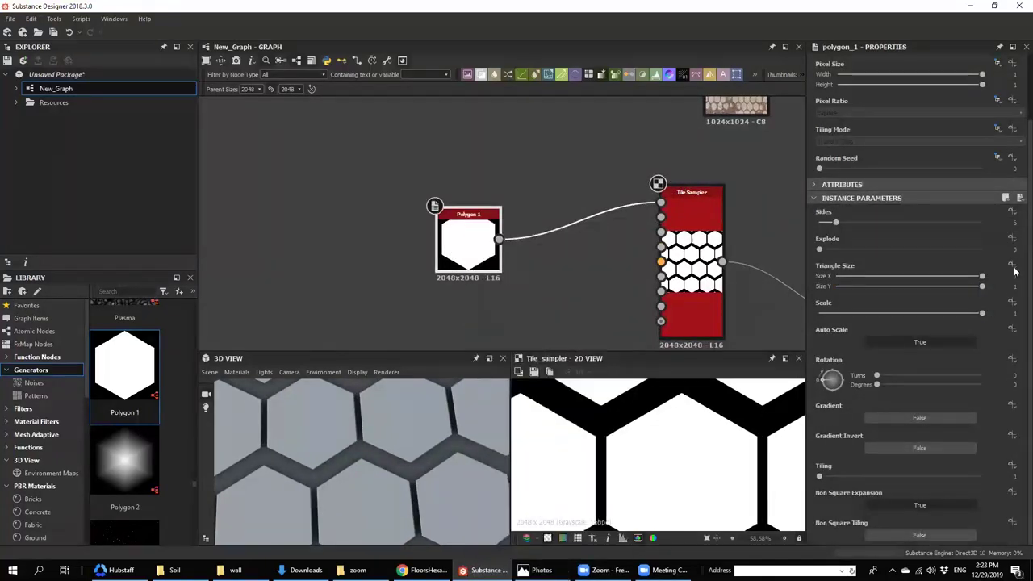
drag(1009, 276, 1020, 277)
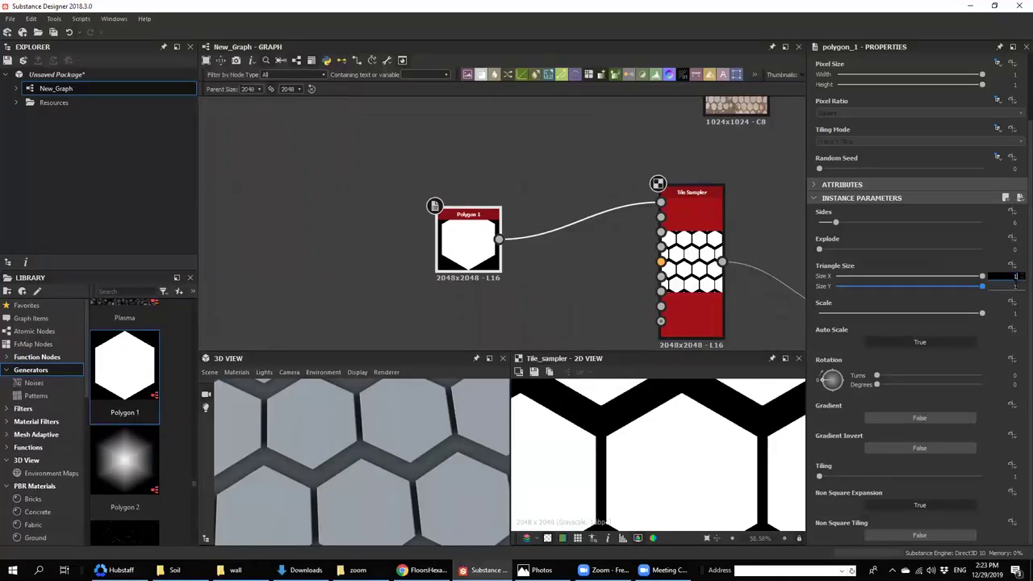
key(Return)
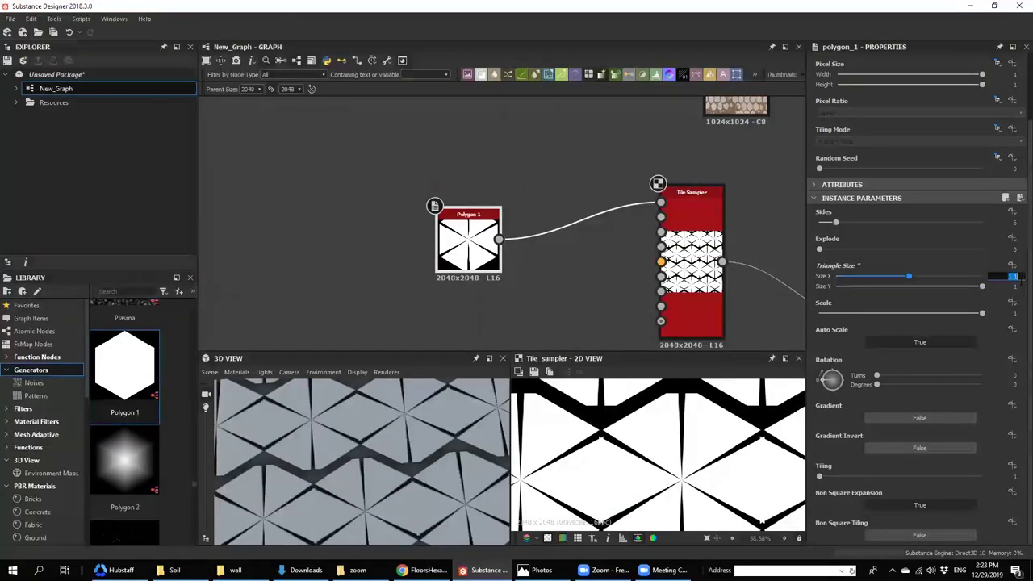
click(1015, 286)
key(Return)
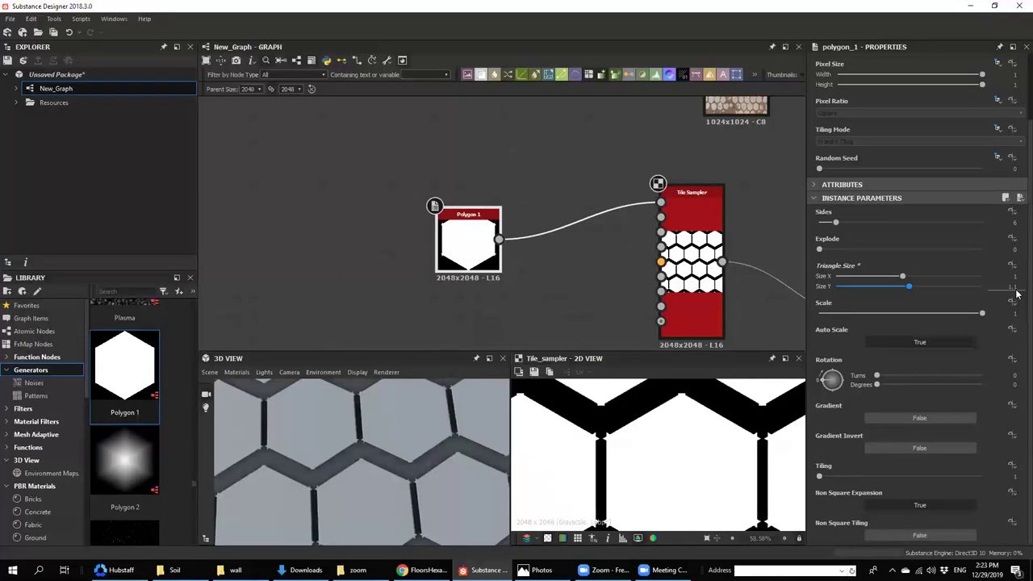
double_click(1011, 288)
text(1)
key(Return)
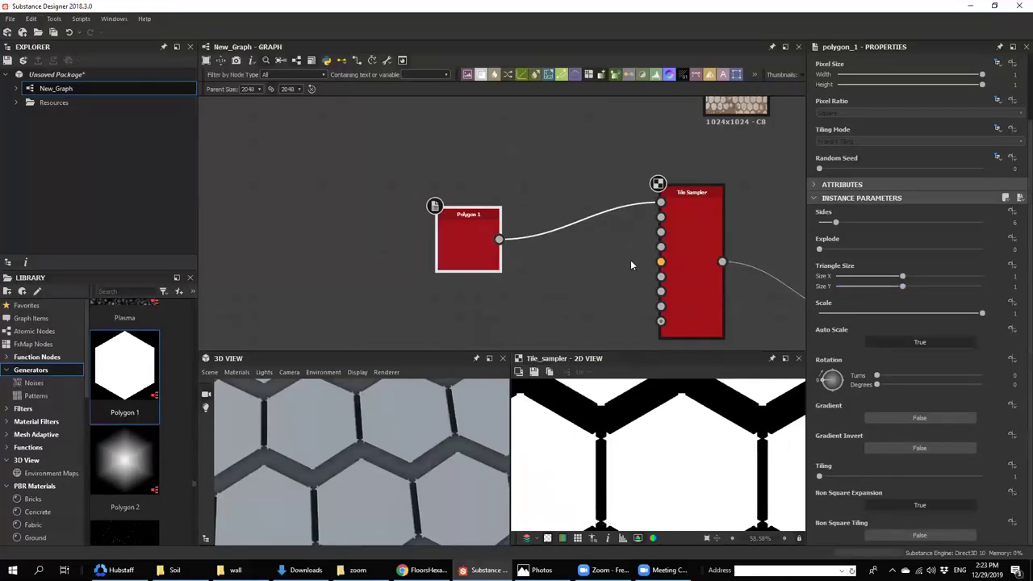
- Insert a Transformation 2D node between Polygon 1 and the Tile Sampler and show its full transform frame in the 2D view
drag(478, 242, 443, 240)
key(space)
text(tr)
click(466, 244)
double_click(561, 255)
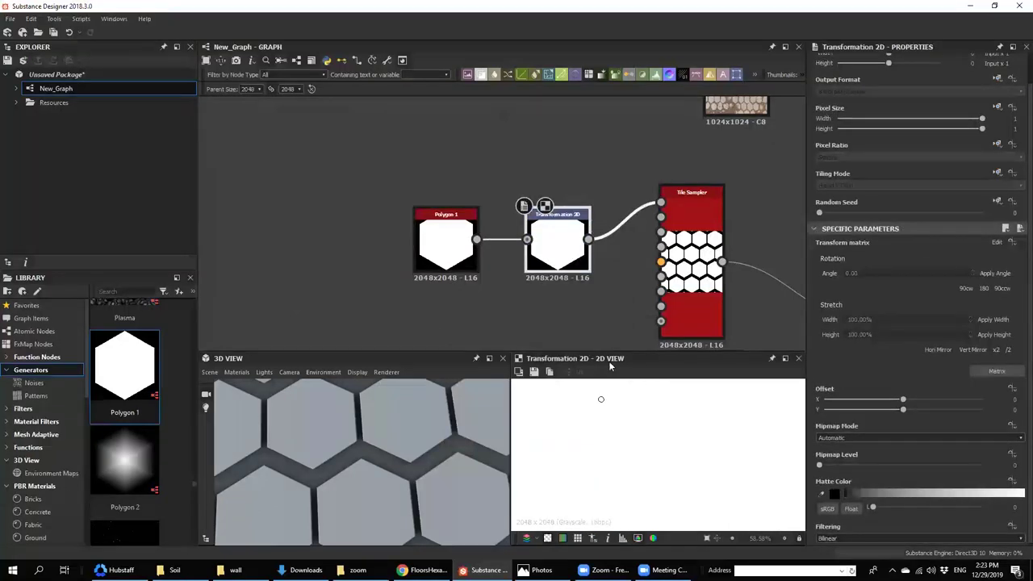
scroll(600, 430, down, 10)
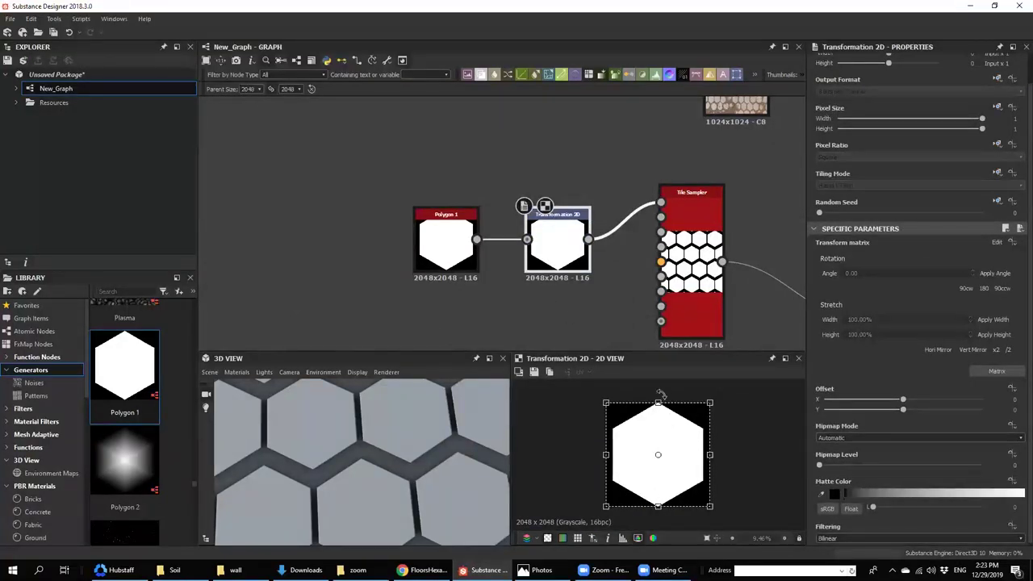
scroll(662, 399, up, 2)
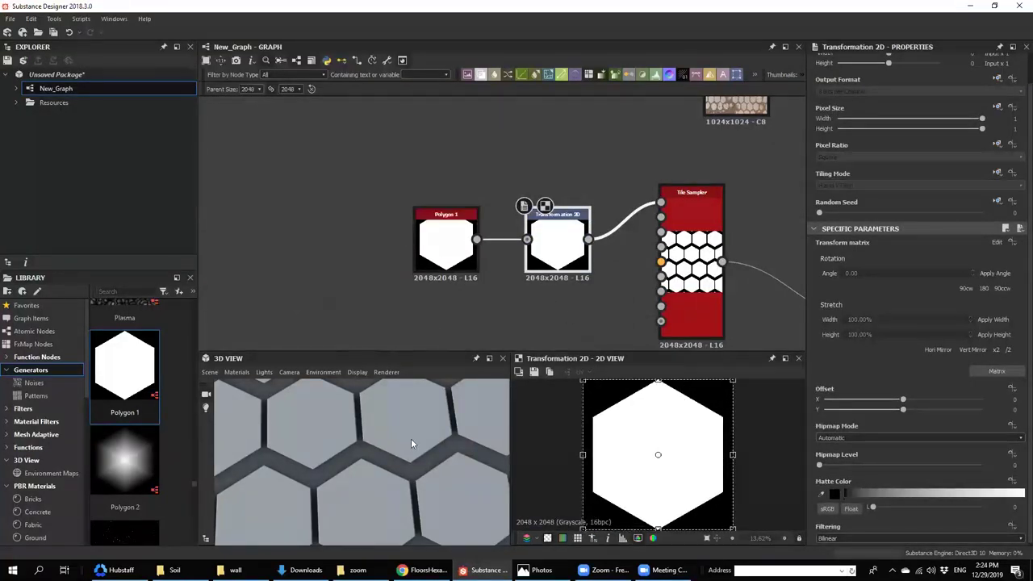
- Show Polygon 1 in the 2D view and scale the hexagon down slightly with the Transformation 2D frame
click(451, 250)
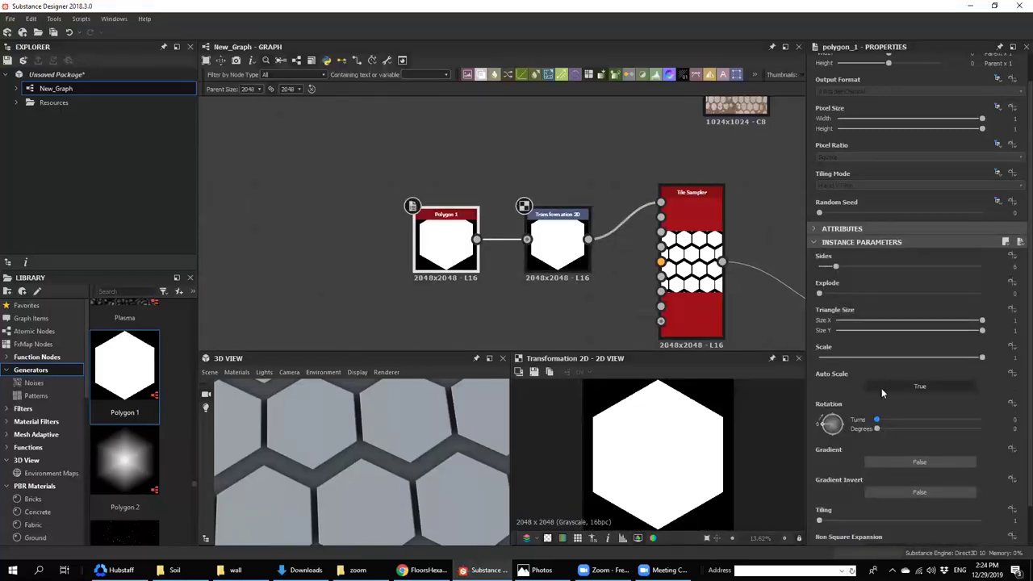
scroll(840, 360, down, 1)
double_click(450, 249)
click(540, 266)
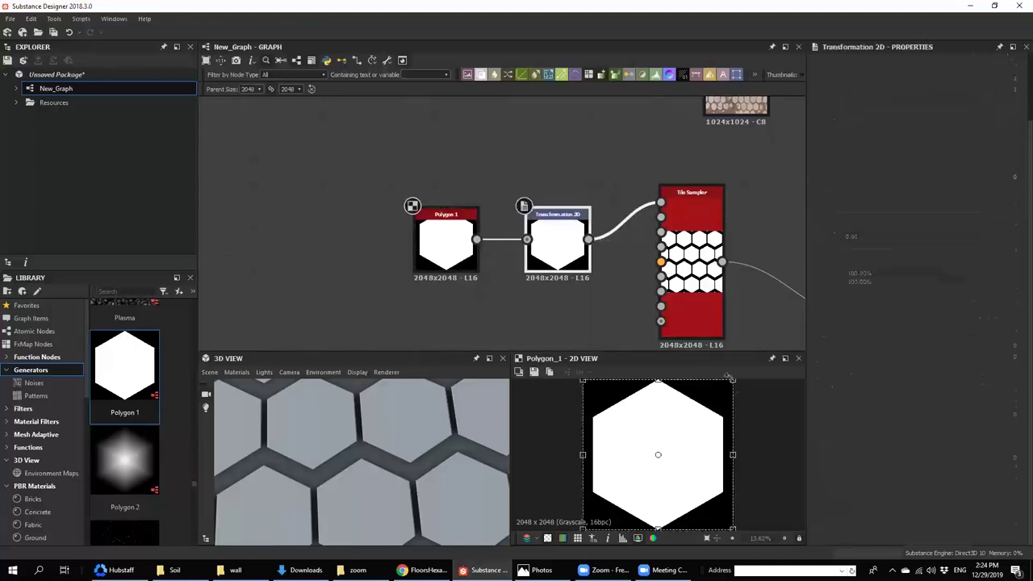
drag(721, 391, 708, 402)
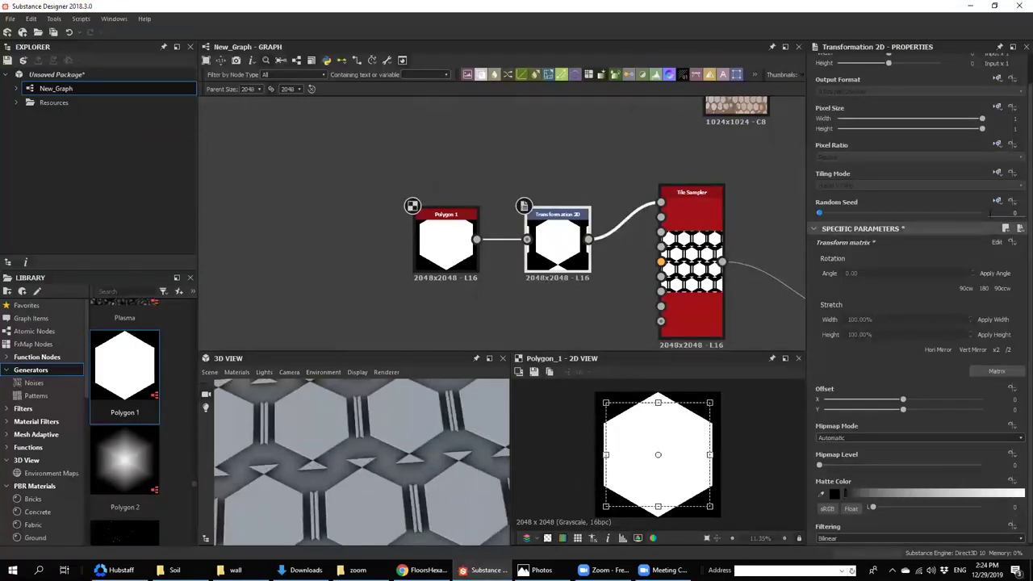
- Override the Transformation 2D node's inherited Tiling Mode and set it to No Tiling
click(998, 174)
click(985, 216)
click(843, 186)
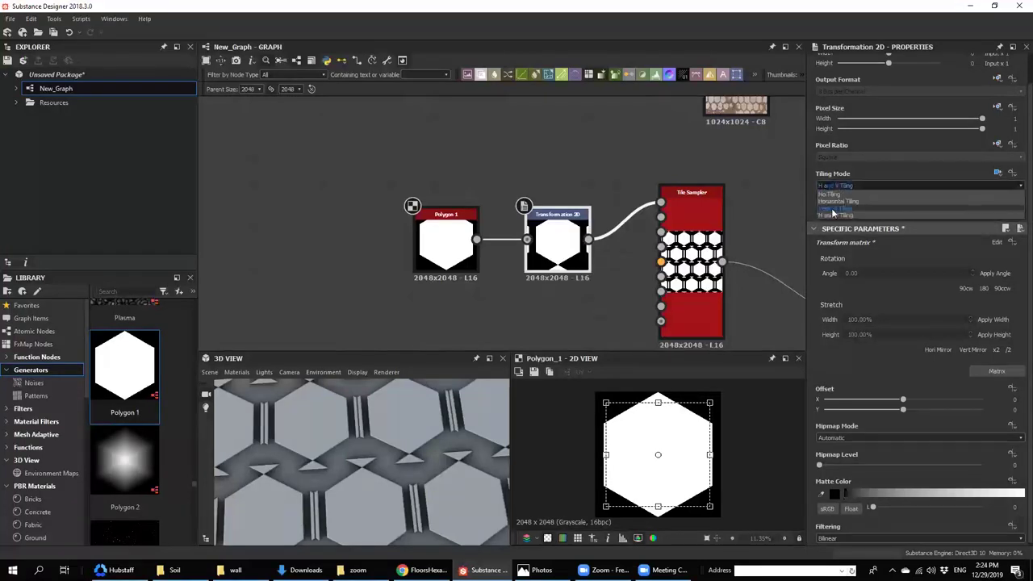
click(831, 196)
- Show the Tile Sampler in the 2D view and increase its Scale to 1.32
double_click(686, 260)
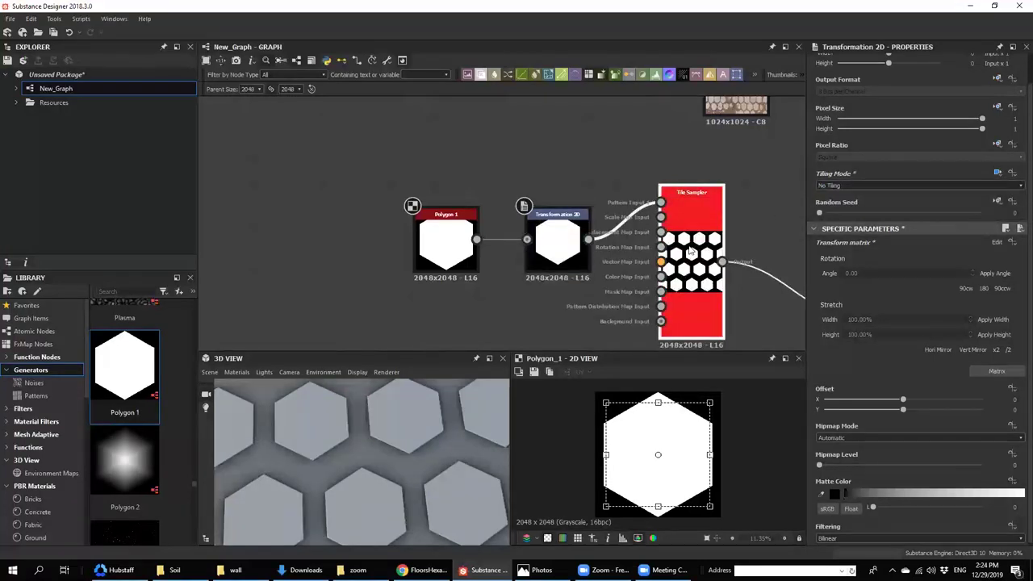
scroll(930, 423, down, 5)
drag(829, 481, 848, 484)
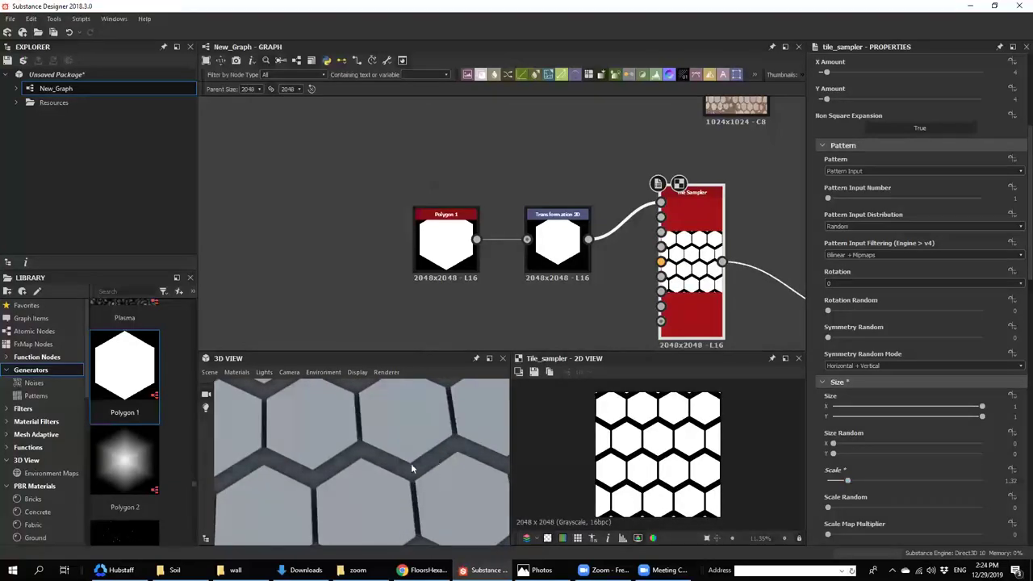
- Stretch the hexagon slightly taller with the Transformation 2D frame to even out the gaps between tiles
scroll(382, 474, up, 3)
scroll(558, 269, up, 3)
click(558, 259)
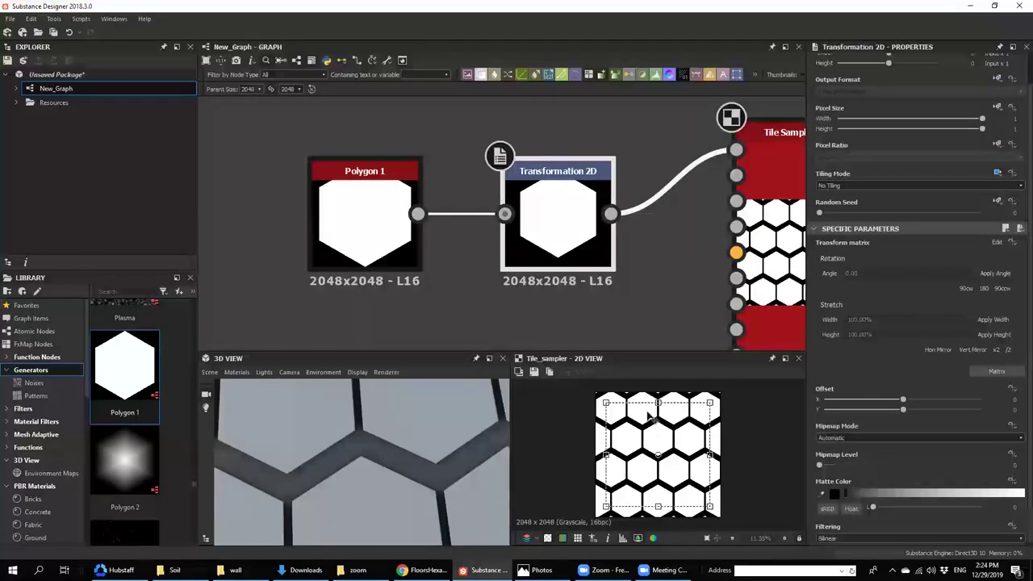
scroll(650, 418, up, 1)
mouse_move(657, 392)
mouse_down()
mouse_move(657, 374)
mouse_move(658, 384)
mouse_up()
scroll(397, 478, down, 3)
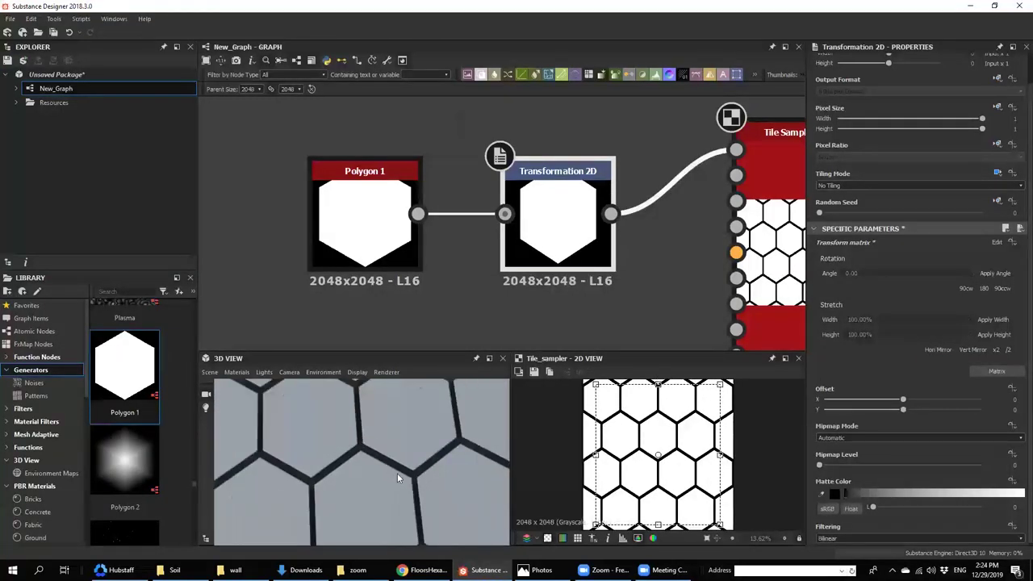
- Set the Tile Sampler's X Amount and Y Amount to 6
scroll(397, 478, down, 4)
middle_drag(579, 302, 526, 306)
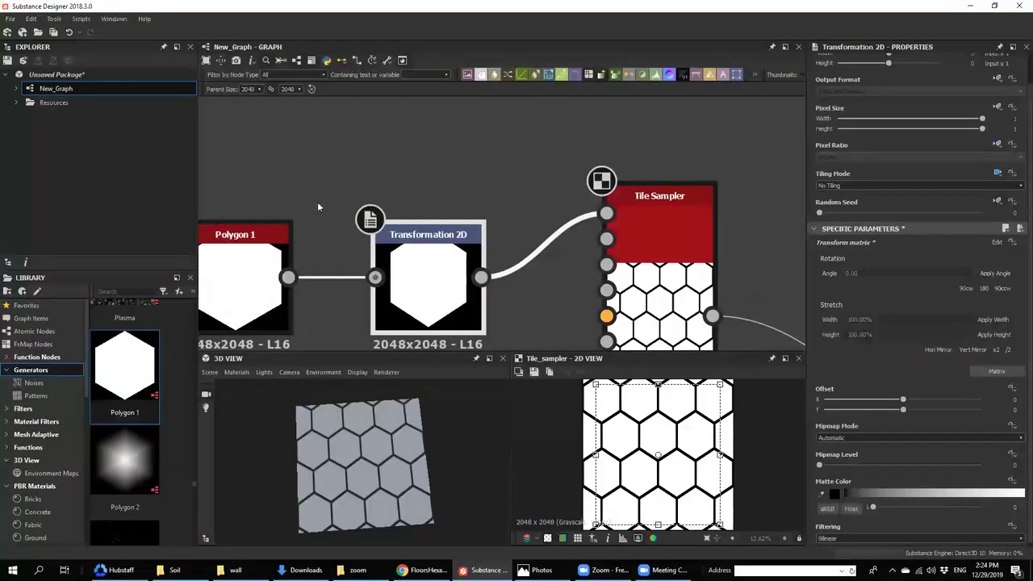
click(657, 282)
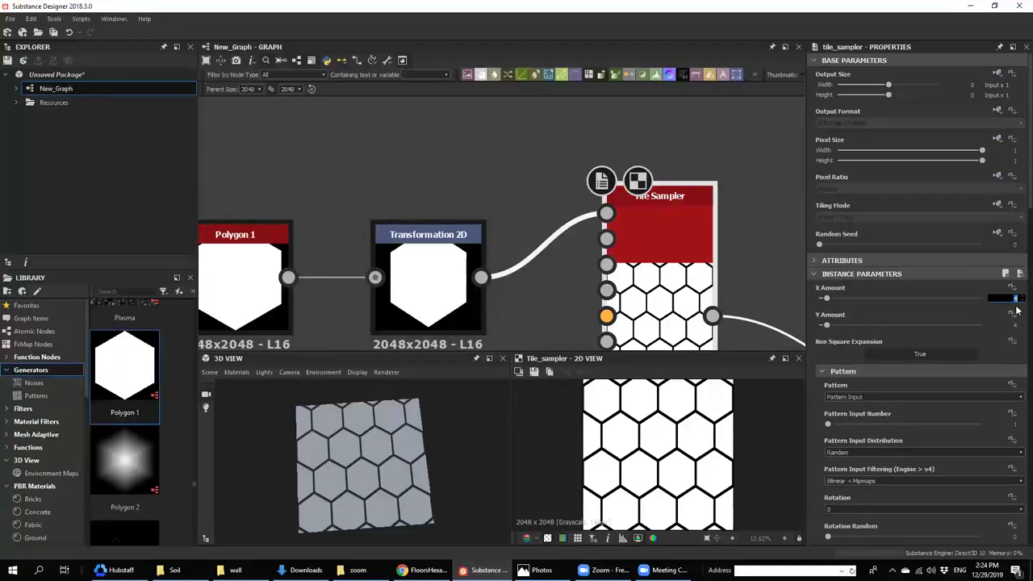
key(Tab)
text(6)
key(Return)
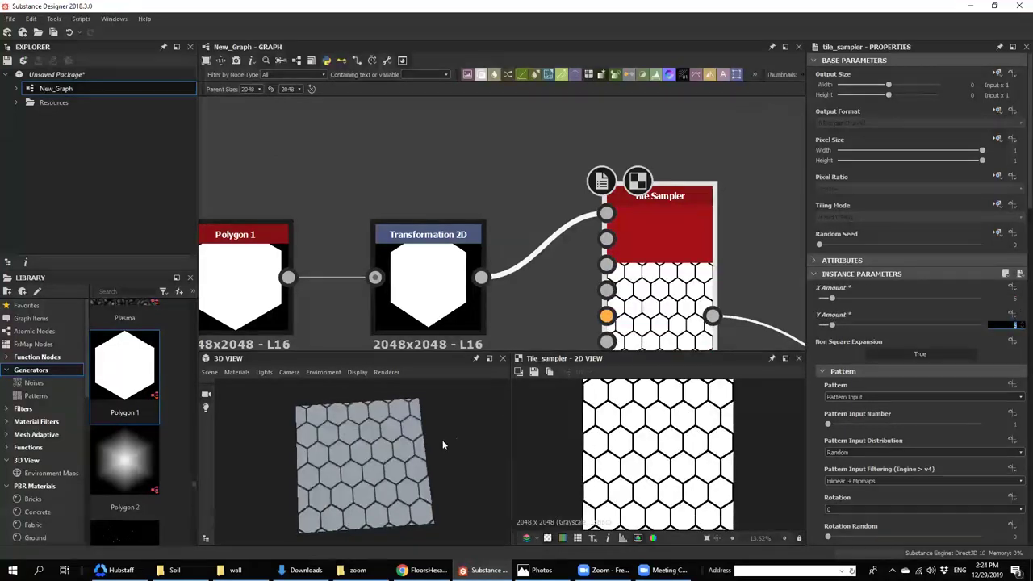
- Compare the pattern with the floor reference photo in Photos and reduce the Tile Sampler's Scale to 1.25
middle_drag(397, 445, 394, 445)
key(space)
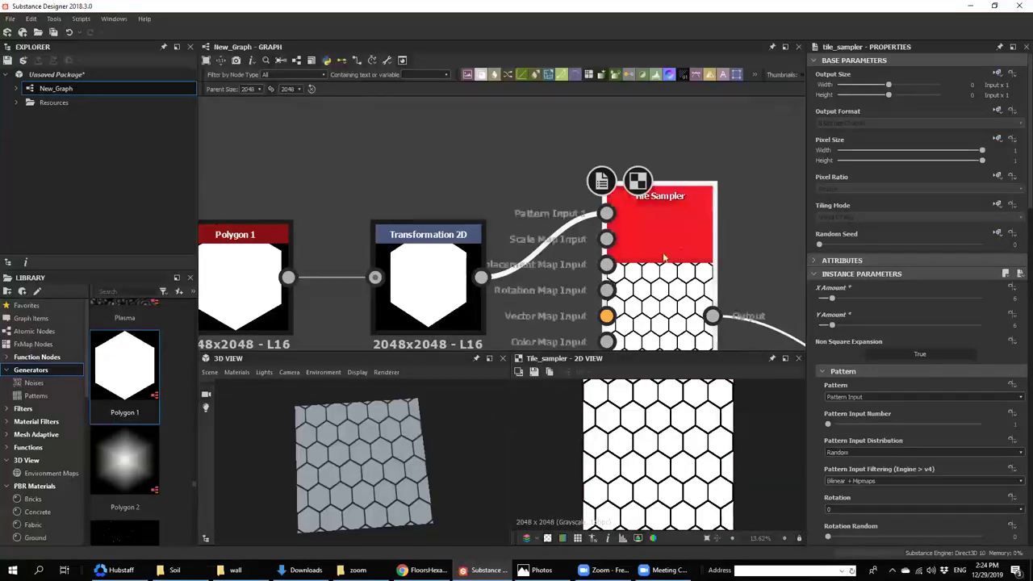
middle_drag(653, 264, 644, 229)
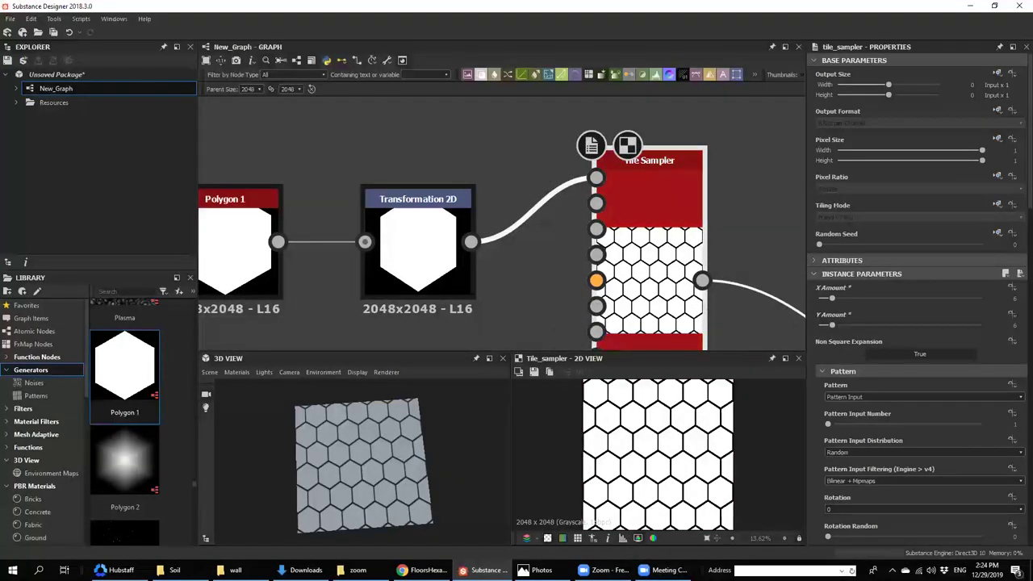
click(541, 569)
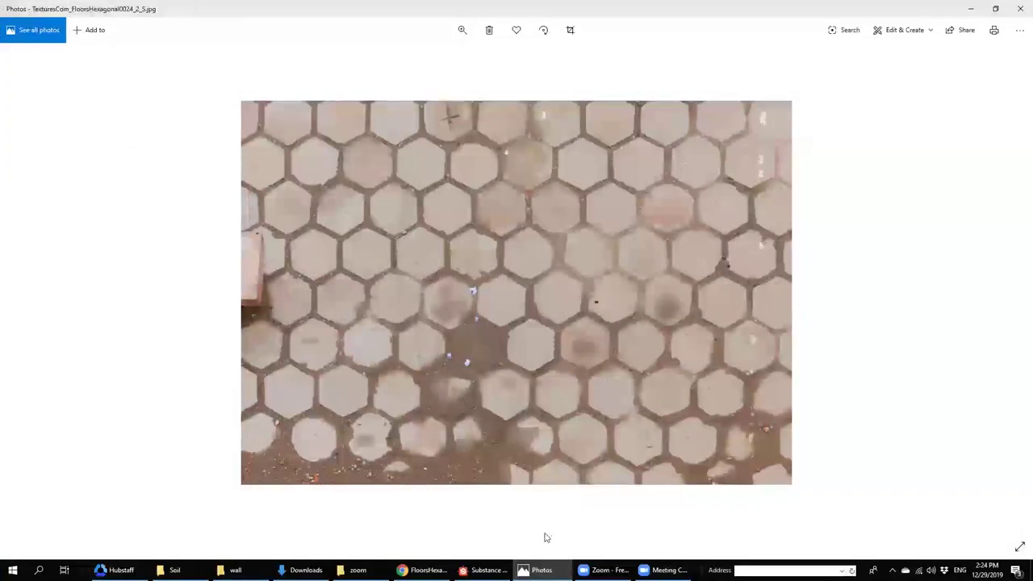
click(542, 570)
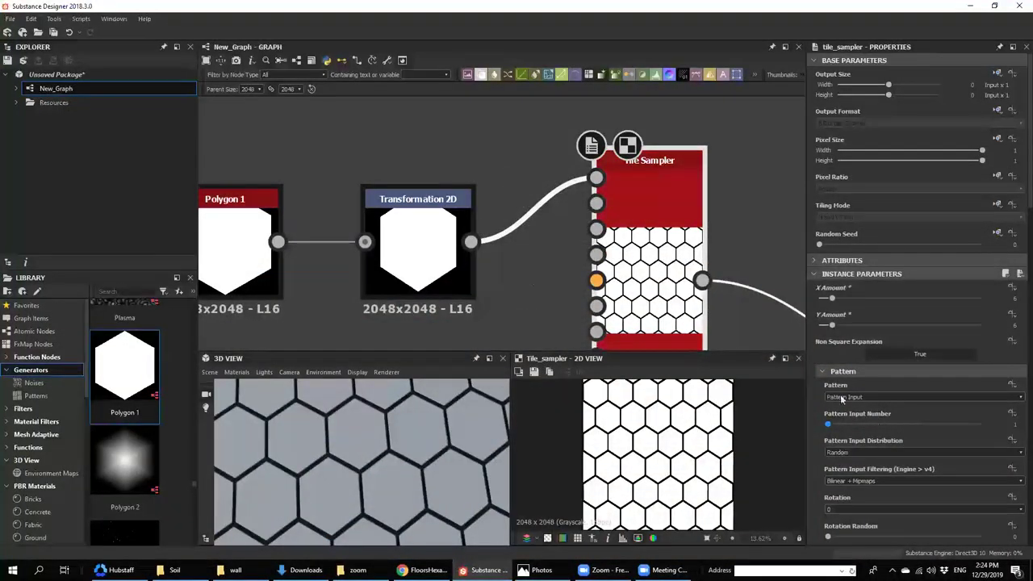
scroll(869, 302, down, 10)
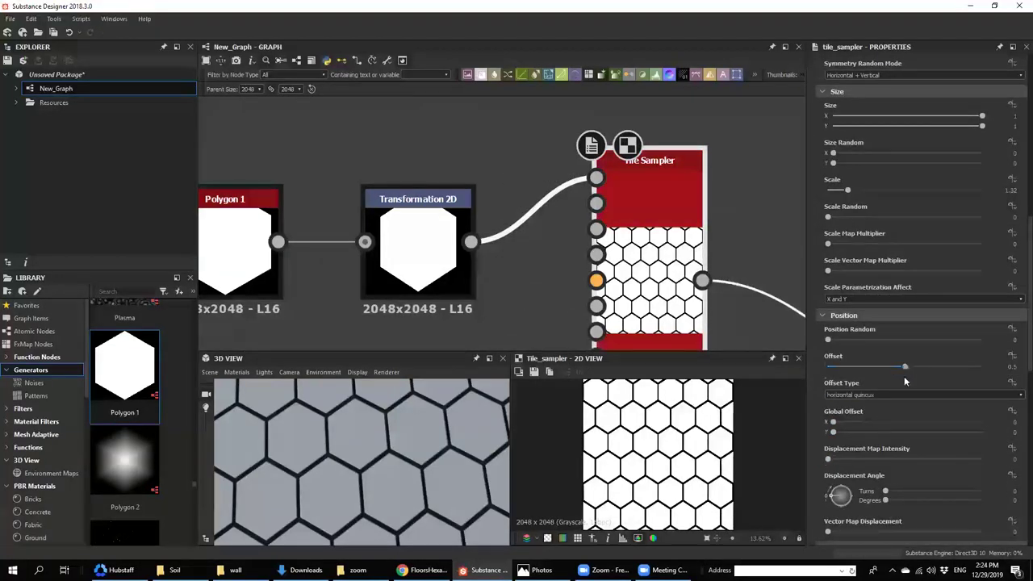
scroll(869, 302, up, 5)
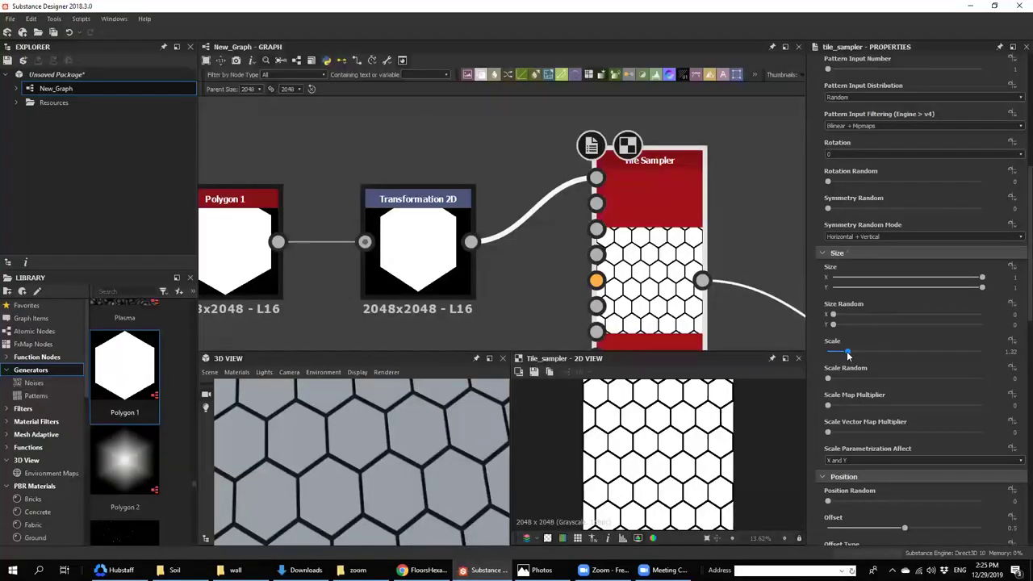
drag(847, 355, 846, 356)
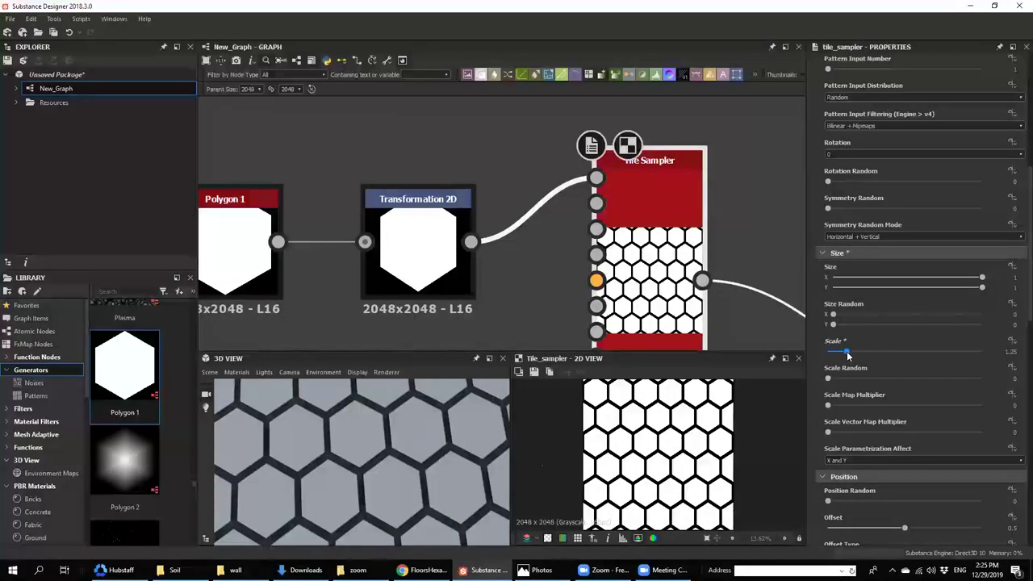
- Stretch the hexagon a little taller again in the Transformation 2D node and check the pattern against the floor reference photo
scroll(396, 496, down, 3)
scroll(394, 495, up, 4)
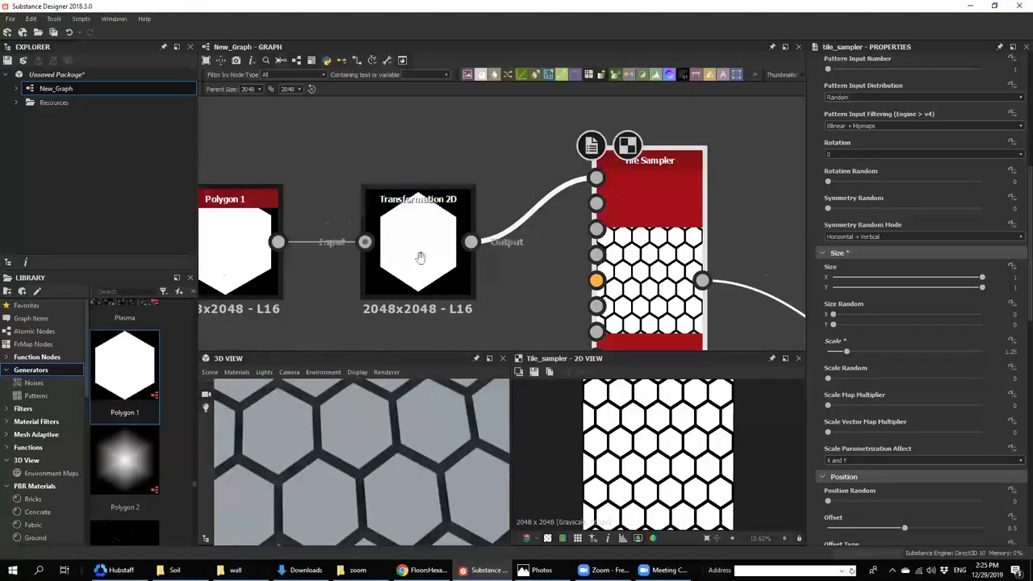
middle_drag(421, 269, 453, 203)
click(459, 234)
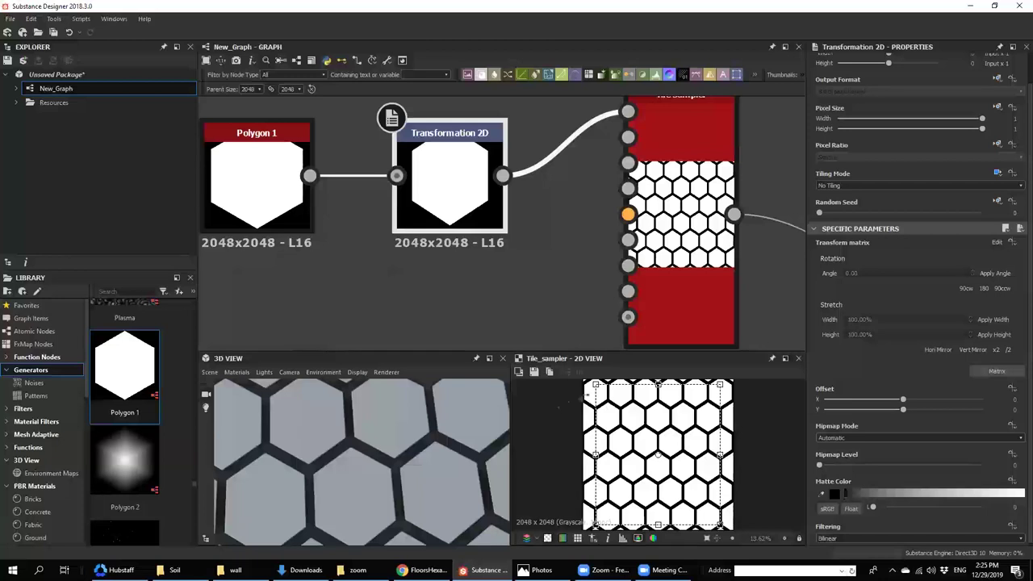
drag(657, 386, 656, 378)
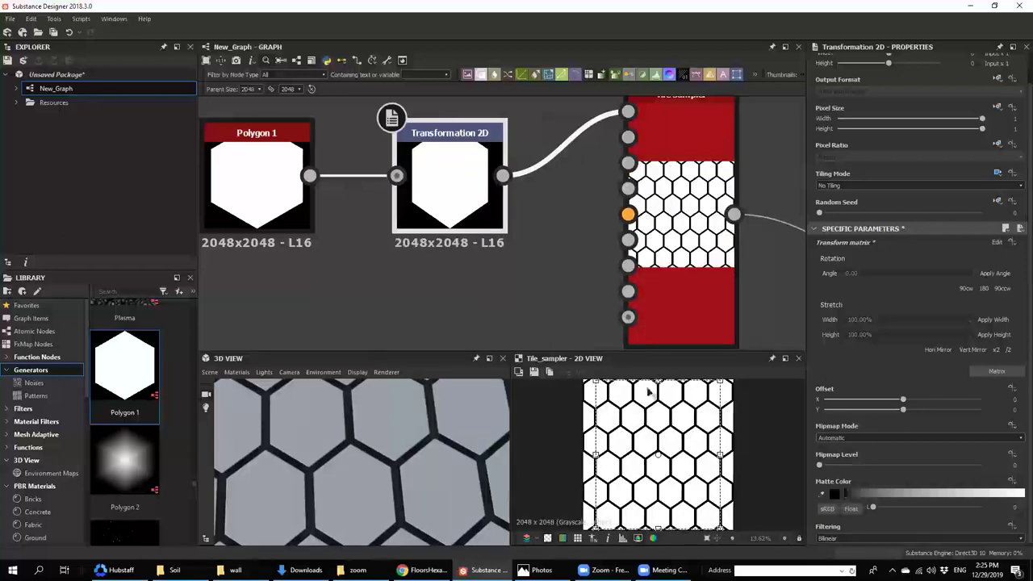
scroll(501, 242, down, 3)
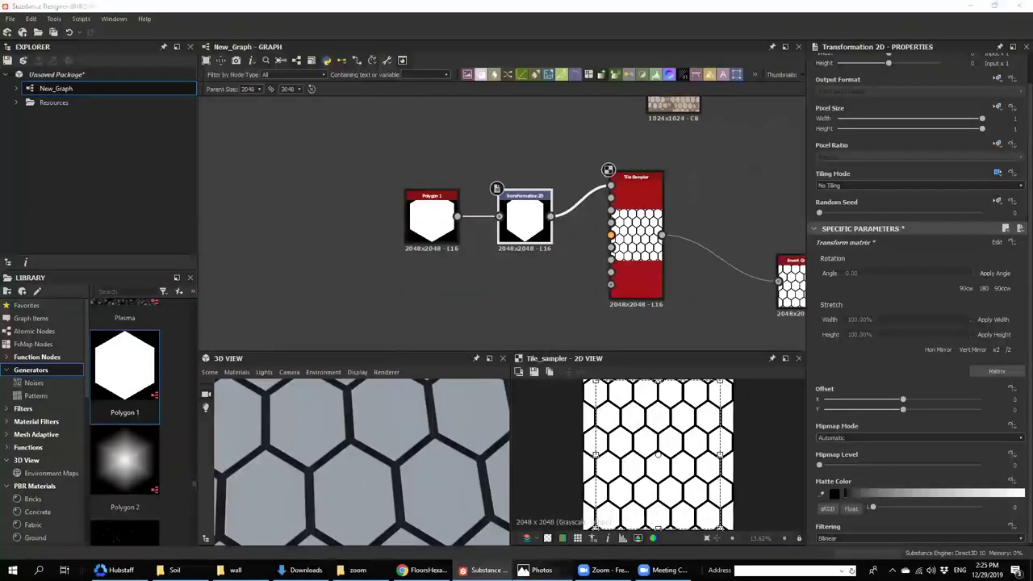
click(537, 570)
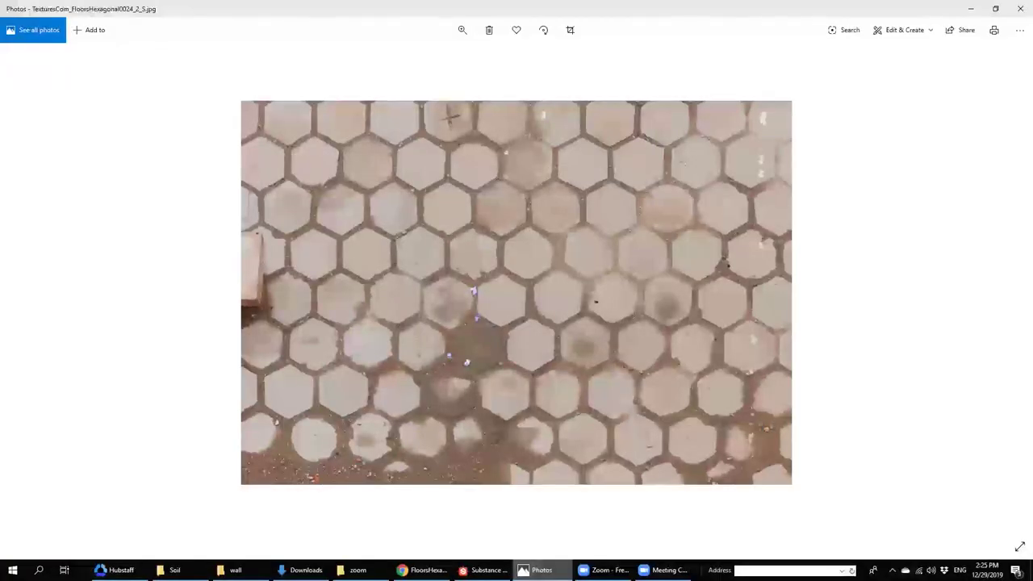
click(539, 569)
- Move the pattern nodes away from the Invert Grayscale node and add a Flood Fill node fed by the Tile Sampler
drag(293, 182, 406, 279)
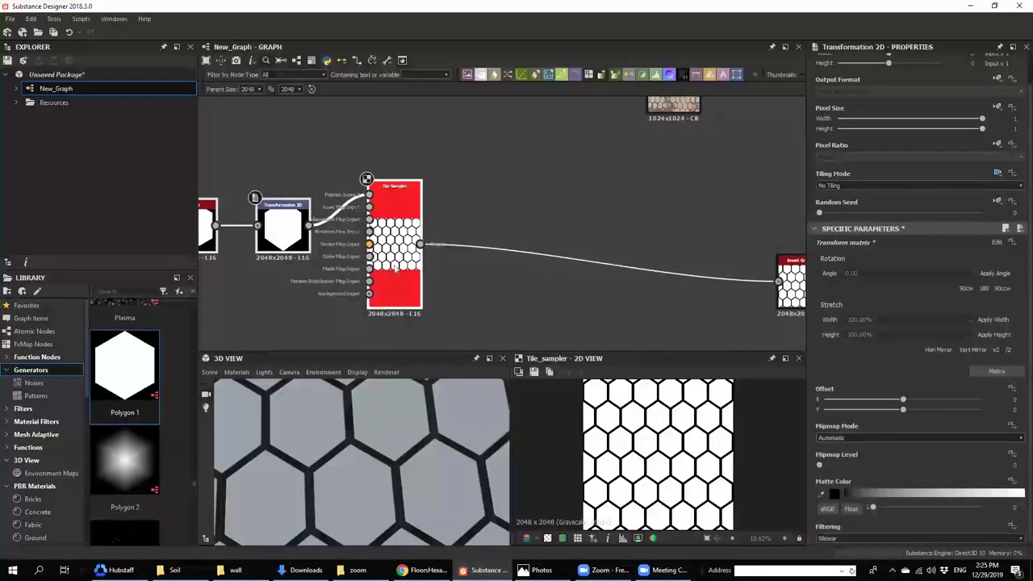
middle_drag(525, 157, 524, 183)
click(524, 184)
key(space)
text(fl)
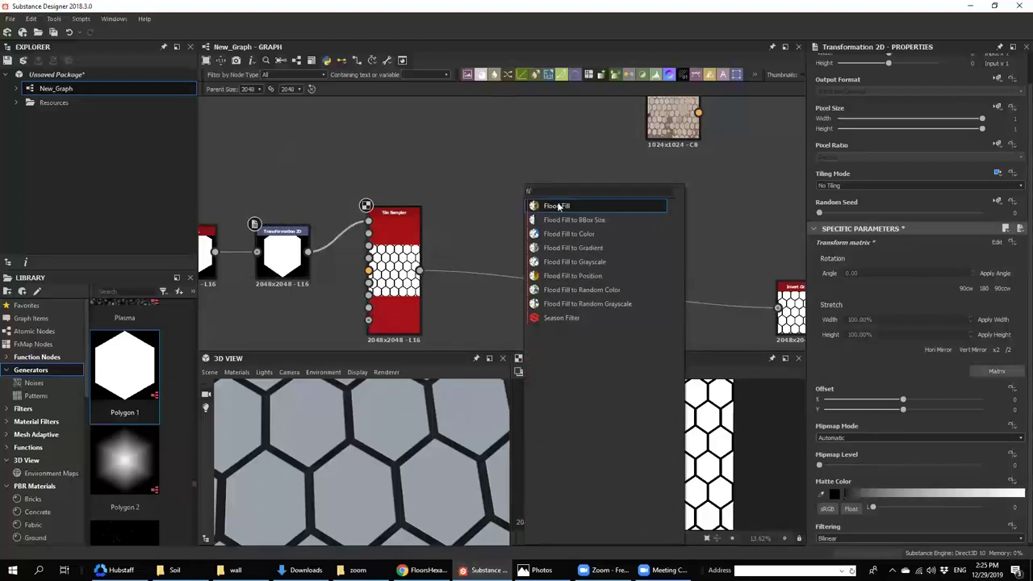
click(559, 206)
drag(419, 271, 504, 187)
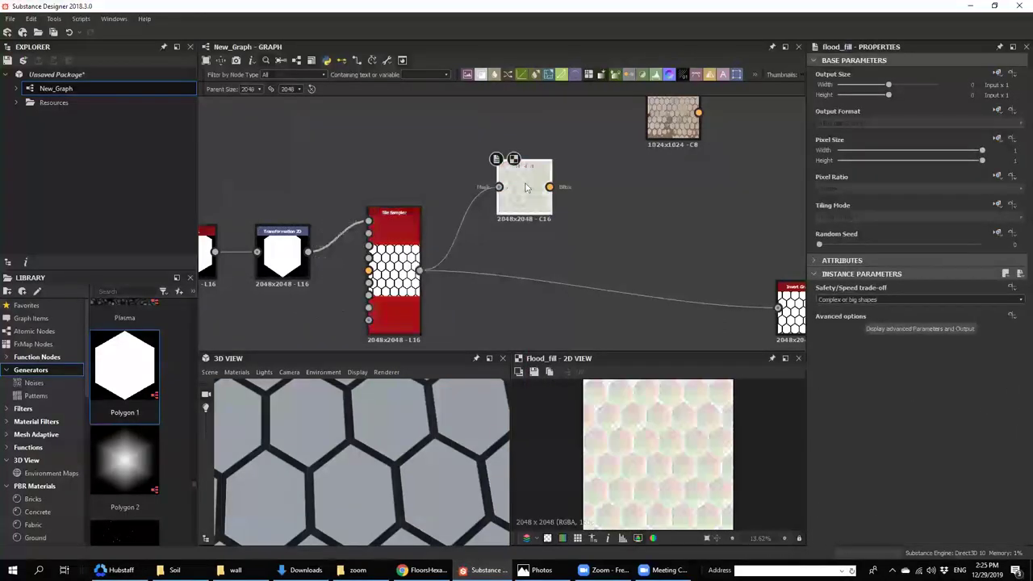
- Add a Flood Fill to Gradient and a Flood Fill to Grayscale node, both fed by the Flood Fill node
key(space)
text(fl)
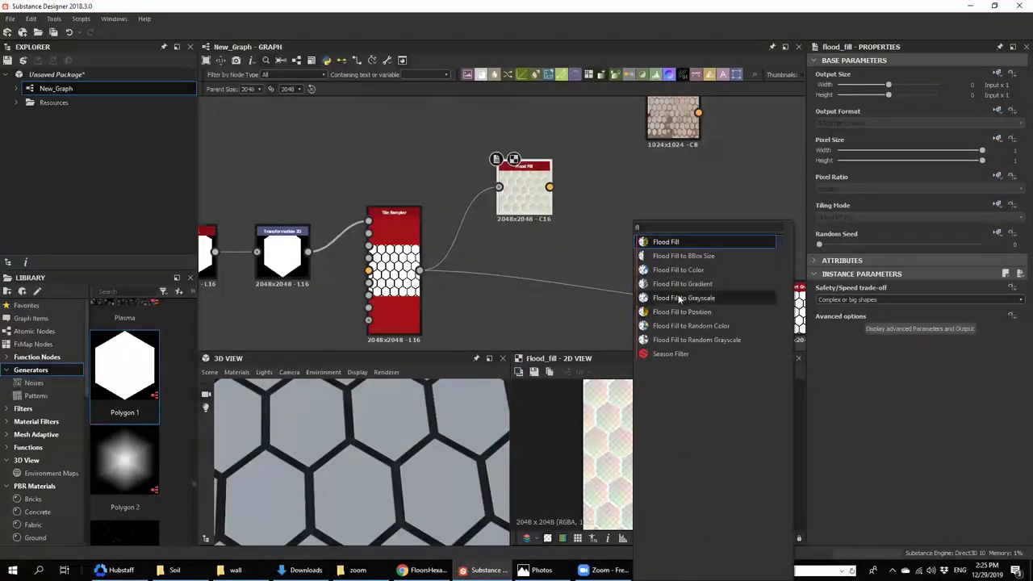
click(682, 285)
middle_drag(595, 265, 581, 266)
click(587, 250)
key(space)
text(fil)
click(635, 298)
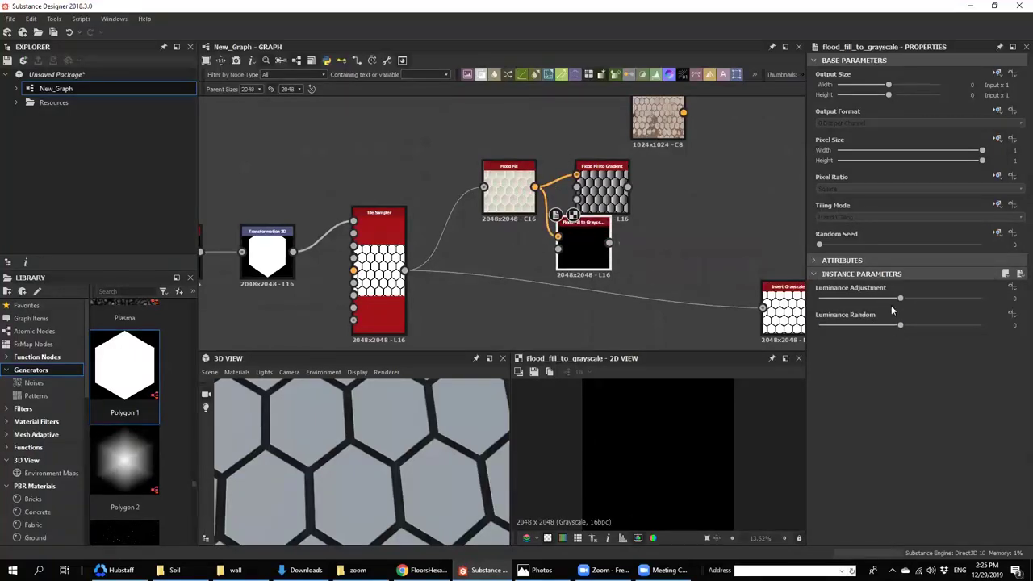
- Set Flood Fill to Grayscale's Luminance Adjustment to 1 and its Luminance Random to -0.39
drag(901, 299, 847, 336)
drag(927, 304, 1016, 304)
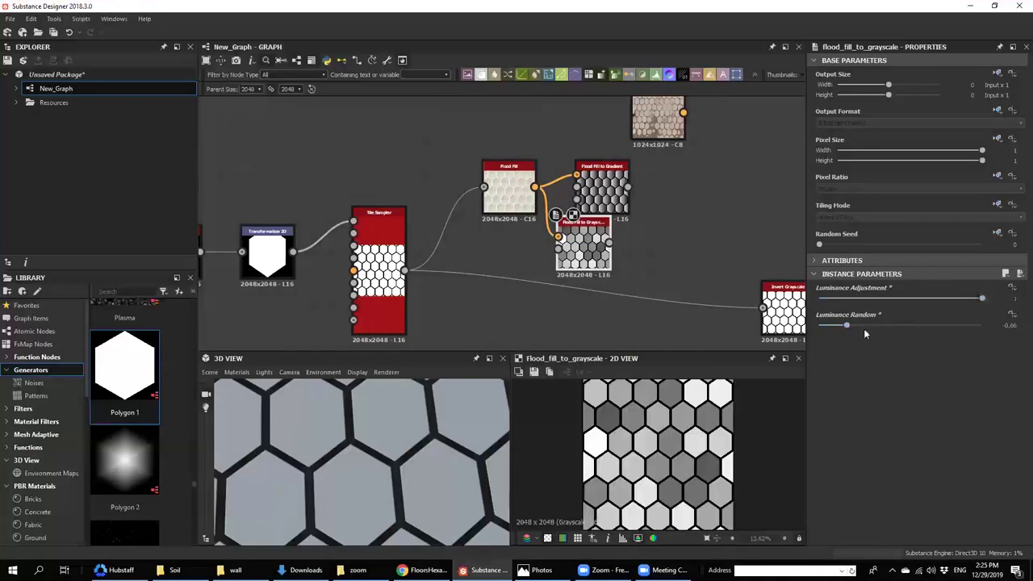
drag(826, 322, 868, 324)
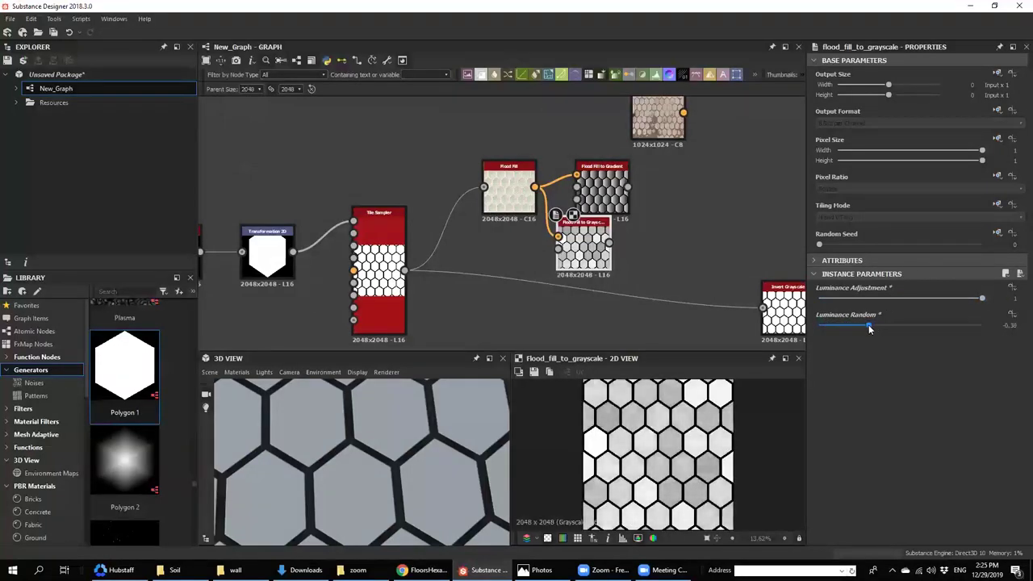
- Move the polygon, tile and flood fill nodes together farther from the Invert Grayscale node to make room
middle_drag(640, 173, 610, 220)
scroll(610, 220, down, 3)
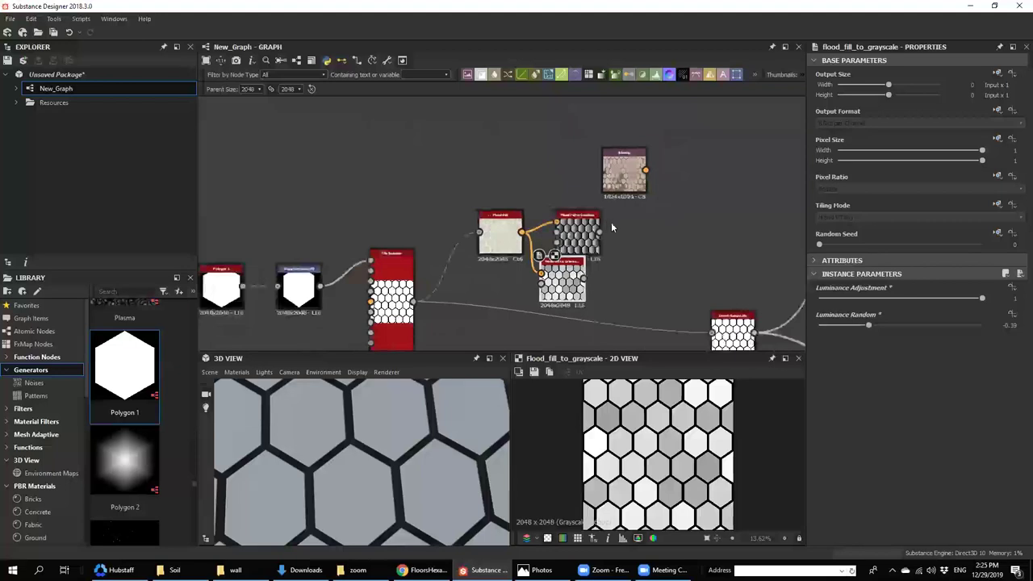
middle_drag(502, 239, 550, 240)
drag(315, 232, 638, 345)
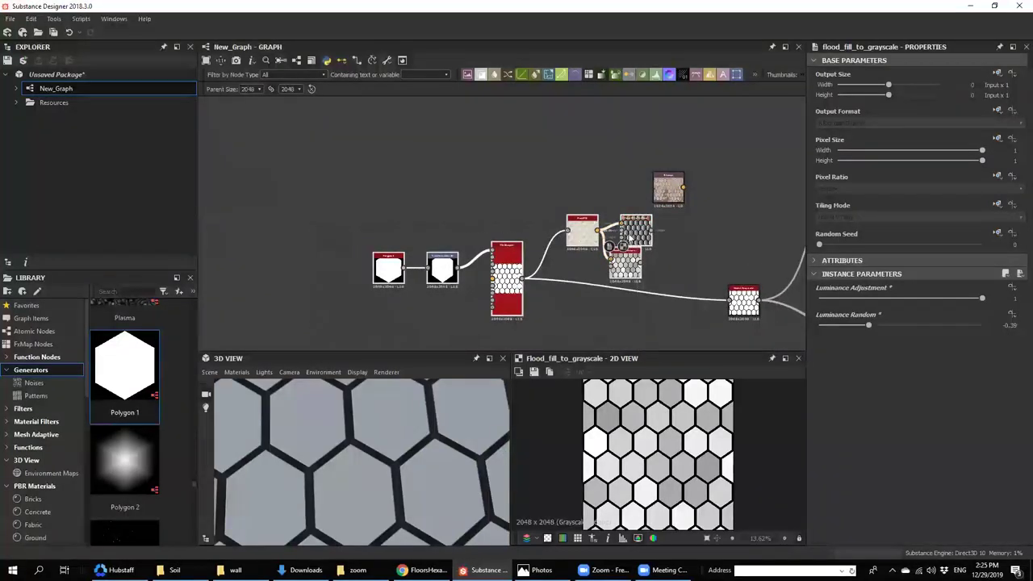
drag(634, 232, 516, 233)
- Insert a Blend node between the Tile Sampler and Invert Grayscale, with Flood Fill to Grayscale as its foreground, and inspect the 3D result
scroll(561, 200, up, 2)
click(559, 232)
middle_drag(563, 235, 574, 206)
click(575, 294)
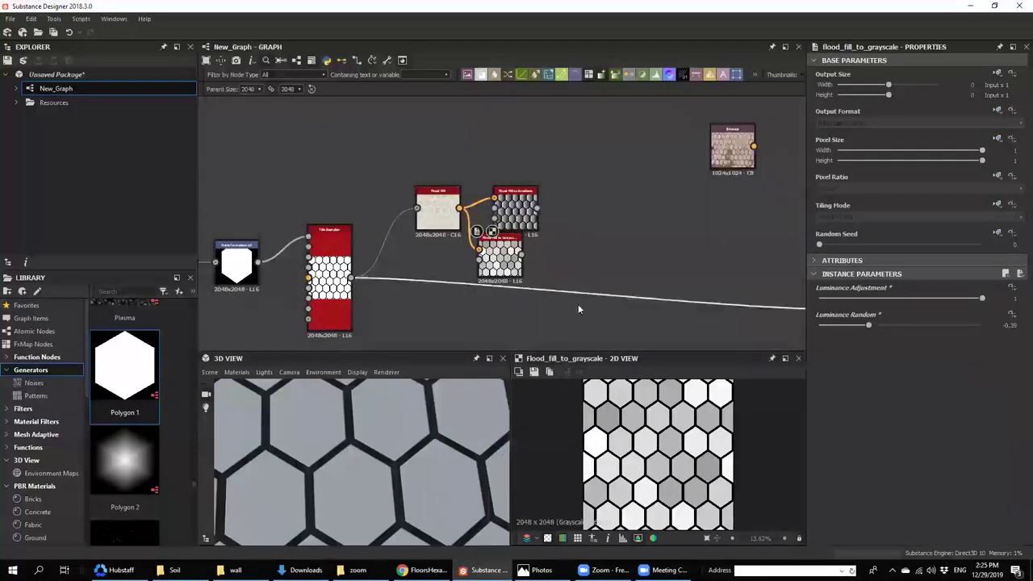
key(space)
click(602, 246)
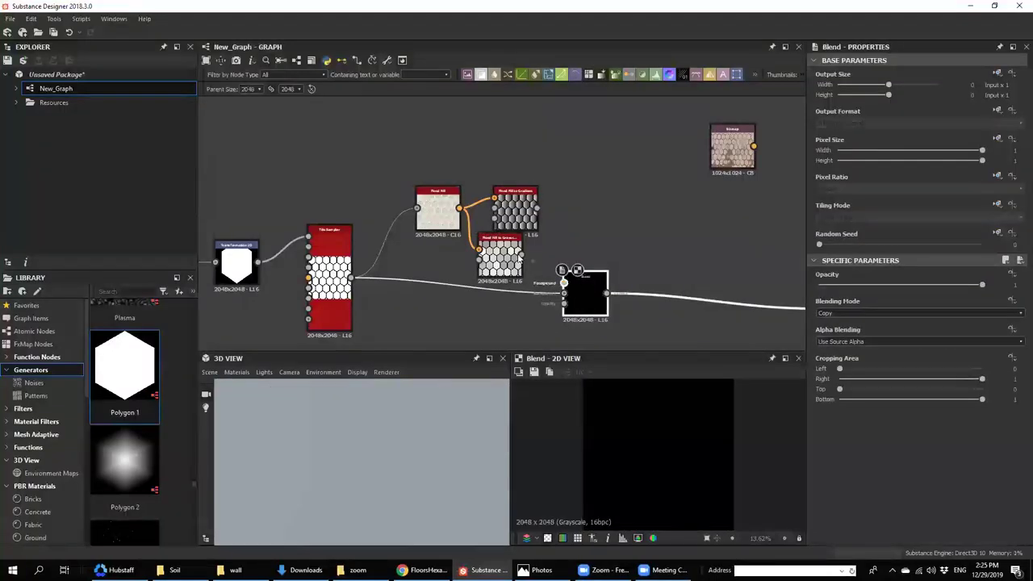
drag(564, 283, 521, 254)
scroll(397, 425, down, 4)
drag(396, 424, 383, 413)
scroll(384, 413, up, 4)
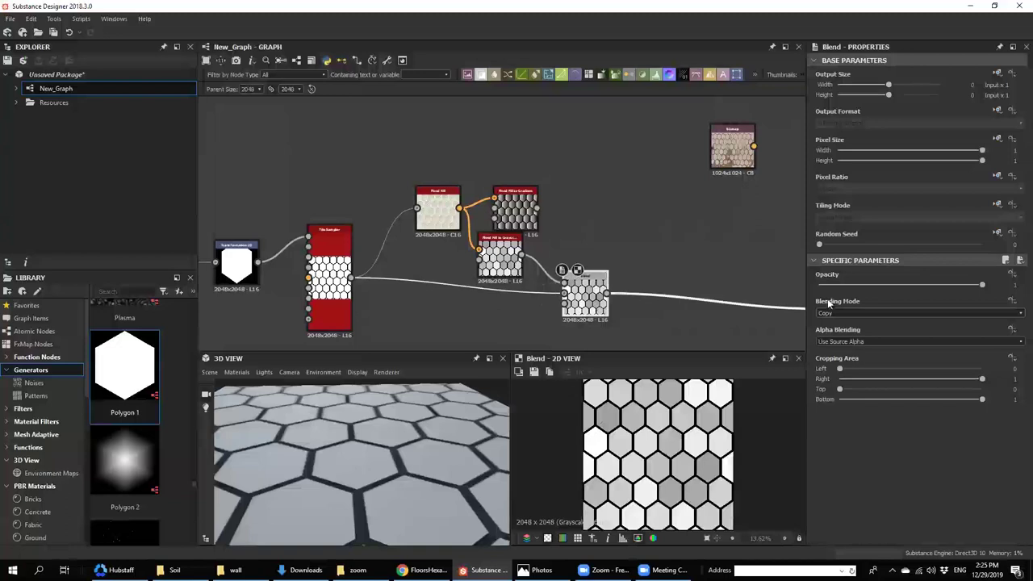
- Set the first Blend's opacity to 0.34 and add a second Blend after it with Flood Fill to Gradient as foreground
drag(924, 285, 875, 288)
key(space)
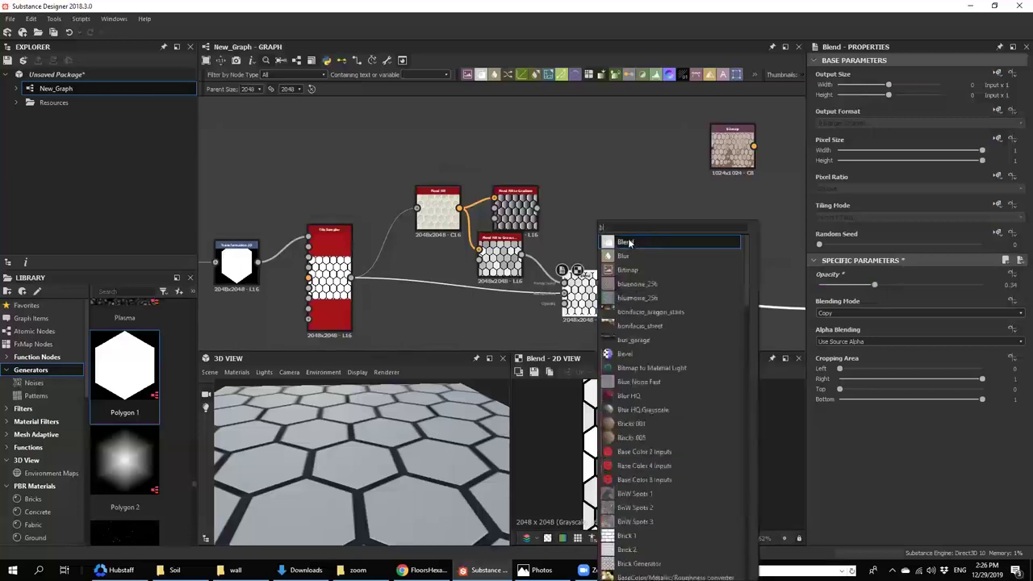
click(630, 241)
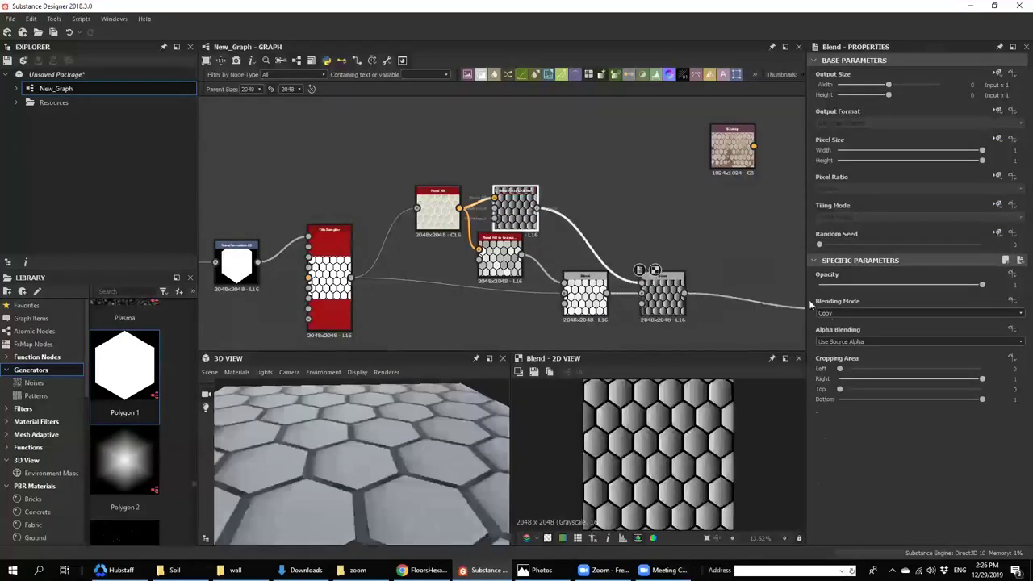
- Set Flood Fill to Gradient's Angle Variation to 1 and compare the tilted tiles with the reference photo
double_click(532, 207)
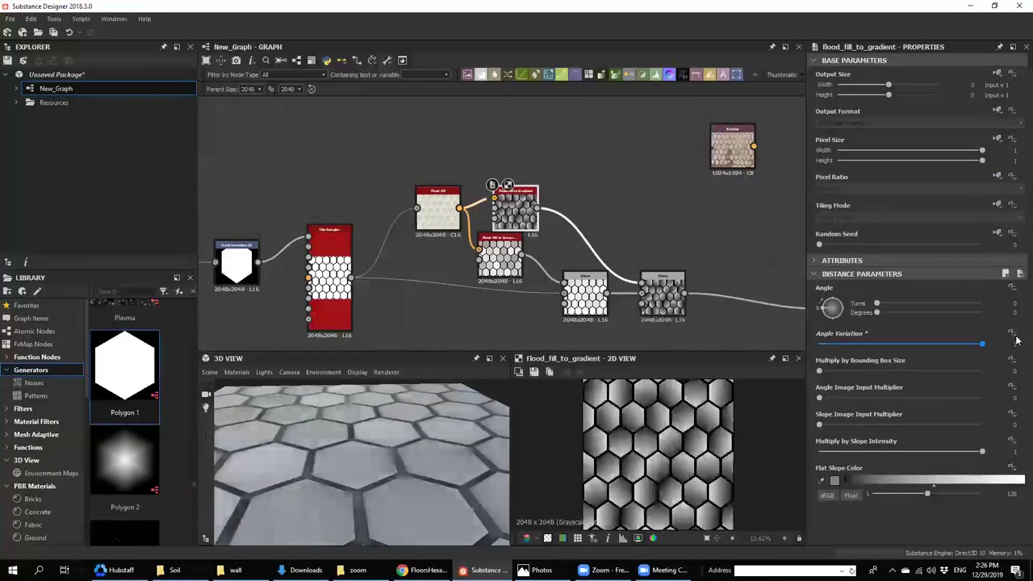
drag(317, 458, 325, 484)
click(532, 569)
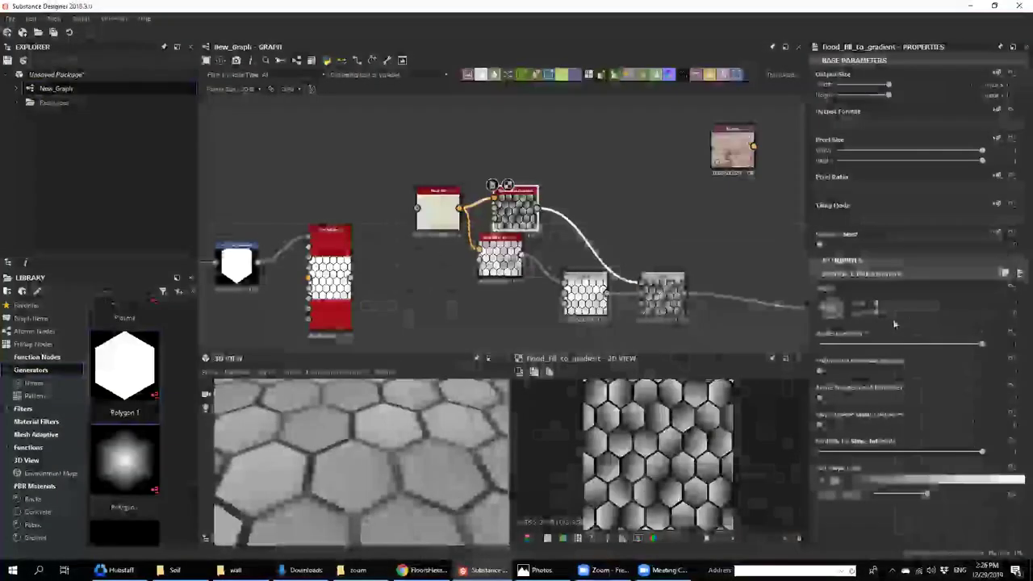
drag(867, 346, 1014, 347)
- Set the second Blend to Subtract mode with an opacity of 0.16 and inspect the tiles in 3D
click(660, 290)
scroll(839, 311, down, 2)
mouse_move(850, 285)
mouse_down()
mouse_move(837, 285)
mouse_move(860, 291)
mouse_move(843, 287)
mouse_up()
scroll(378, 442, down, 3)
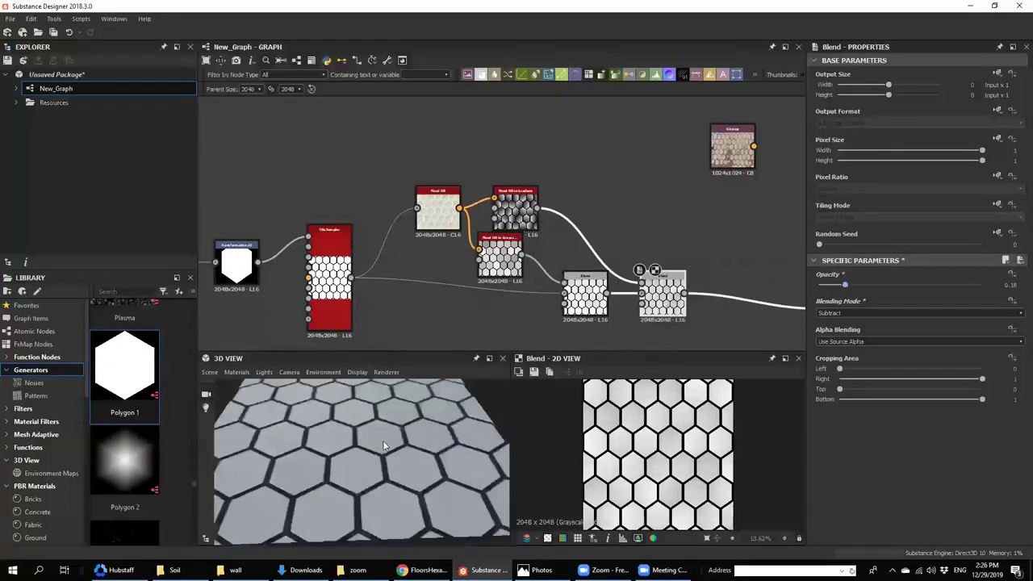
drag(383, 442, 379, 415)
scroll(379, 450, up, 3)
scroll(378, 448, up, 2)
- Set the 3D material's height Tessellation Factor to 16 and its Scale to 0.59, and inspect the displaced tiles
click(235, 371)
mouse_move(249, 386)
mouse_move(335, 401)
mouse_move(373, 443)
click(526, 457)
drag(852, 84, 1017, 99)
mouse_move(821, 110)
mouse_down()
mouse_move(863, 108)
mouse_move(828, 109)
mouse_up()
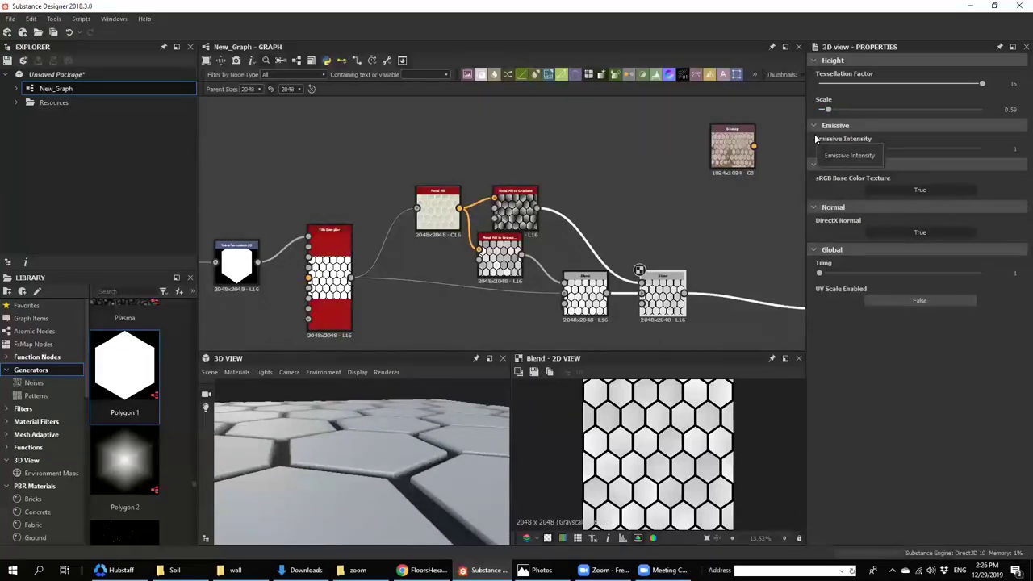
drag(403, 415, 329, 440)
scroll(633, 293, up, 3)
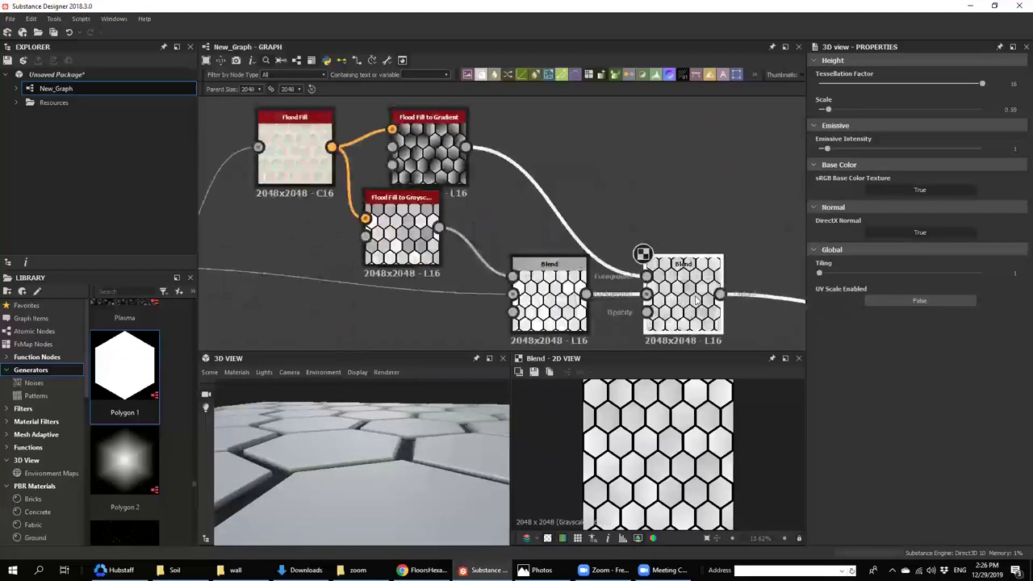
- Set the second Blend's opacity to 0.28 and compare the 3D tiles with the reference photo
click(691, 294)
drag(845, 285, 862, 288)
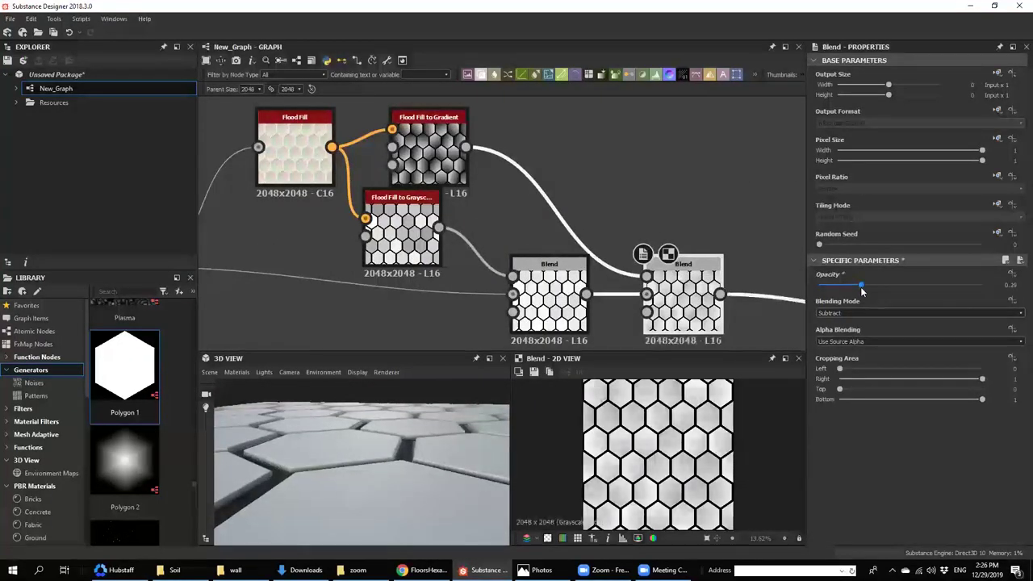
drag(478, 424, 376, 435)
scroll(376, 435, down, 3)
key(alt+Tab)
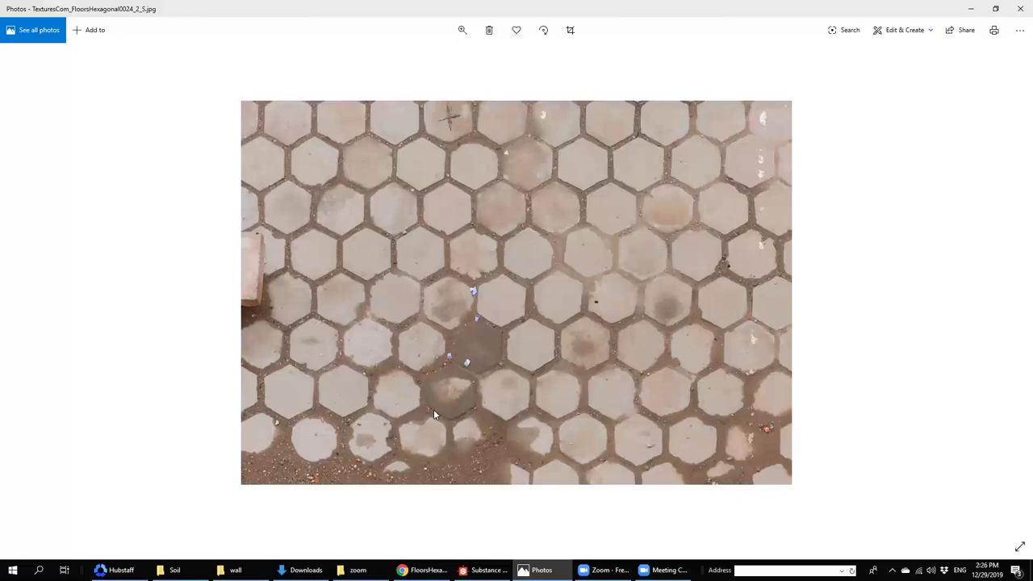
key(alt+Tab)
- Move all nodes from the polygon through the second Blend together, farther from the output nodes
middle_drag(554, 148, 467, 101)
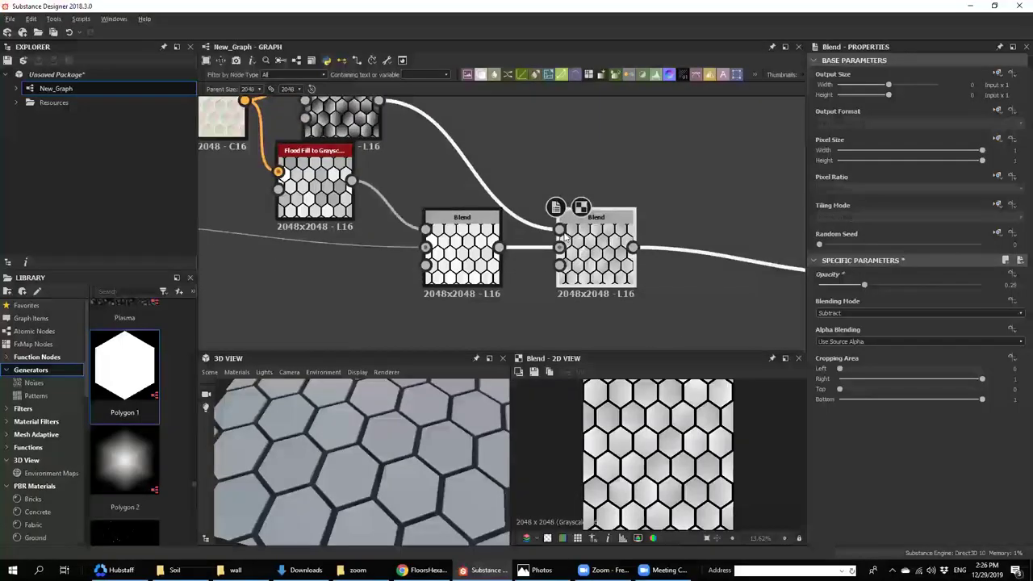
scroll(618, 433, up, 6)
scroll(588, 241, down, 3)
middle_drag(417, 242, 595, 236)
scroll(595, 235, down, 2)
drag(275, 127, 736, 292)
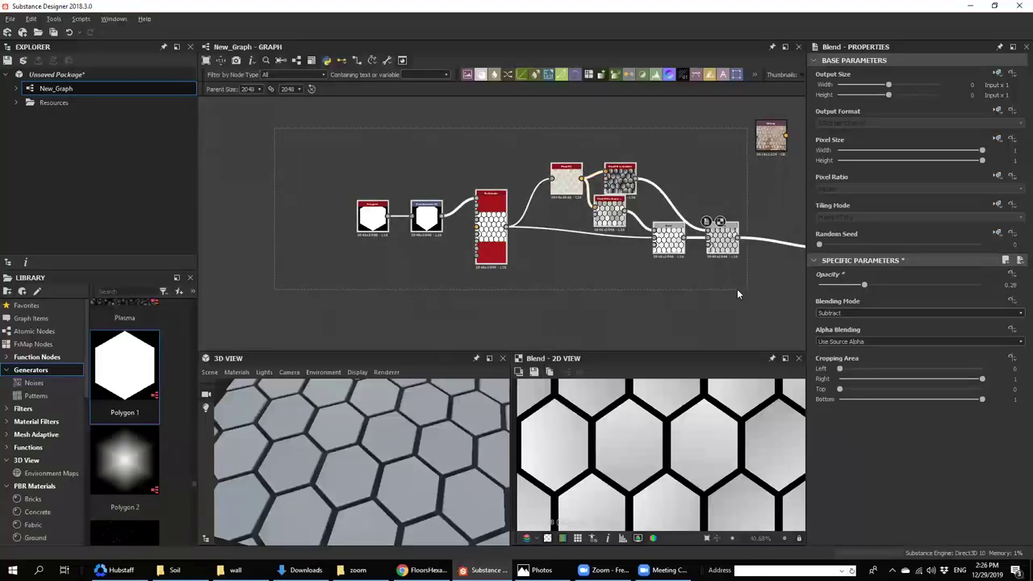
drag(724, 244, 610, 244)
- Add a Non Uniform Blur Grayscale node with the Tile Sampler's output feeding both of its inputs
middle_drag(435, 274, 560, 255)
click(560, 255)
key(space)
text(norm)
key(BackSpace)
text(non)
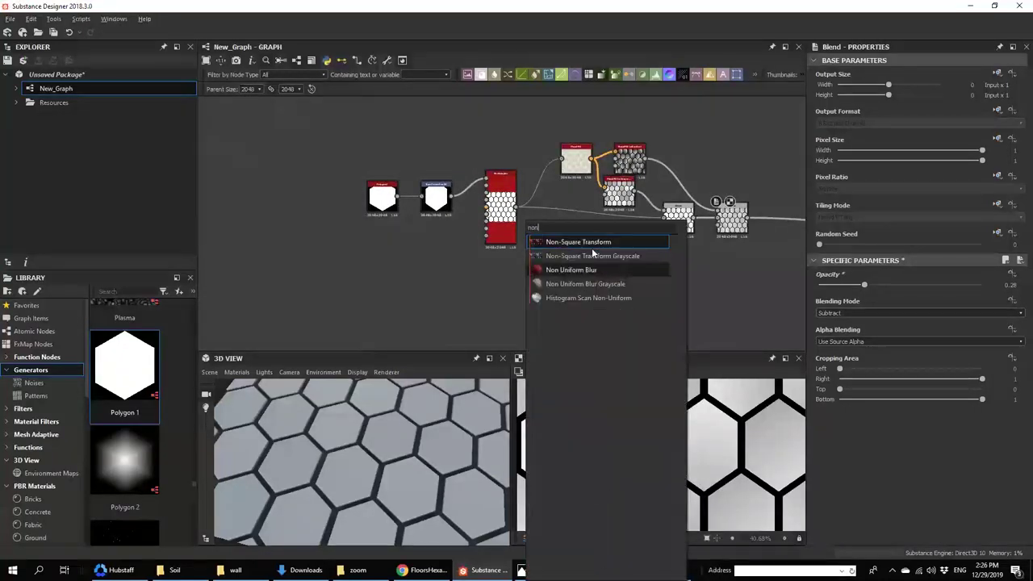
click(585, 283)
drag(524, 265, 582, 265)
drag(515, 203, 517, 207)
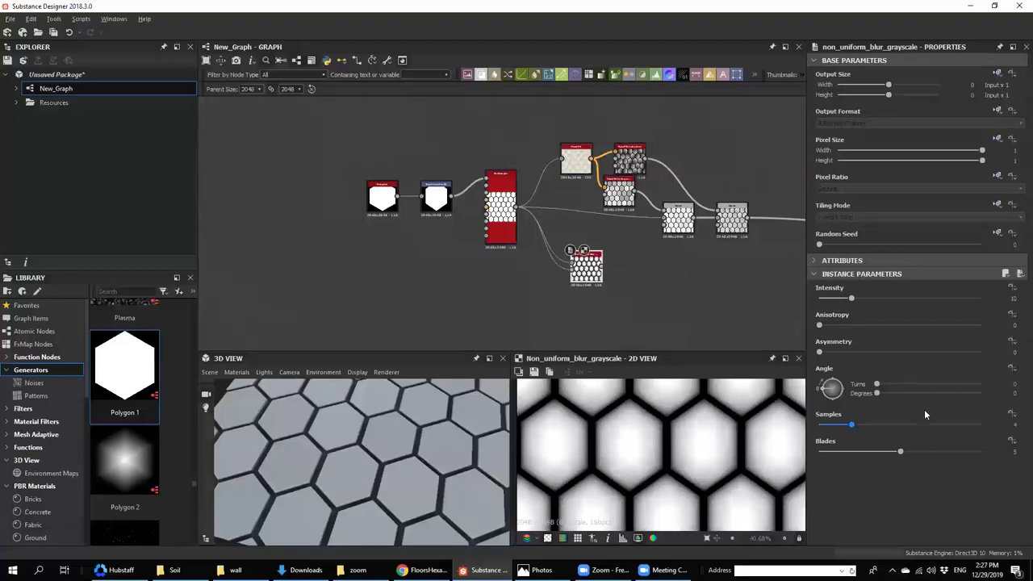
- Set the blur's Samples to 16 and Intensity to 1.64, and reroute Flood Fill and the first Blend to its output
drag(926, 414, 1016, 413)
drag(825, 299, 823, 297)
middle_drag(611, 269, 615, 277)
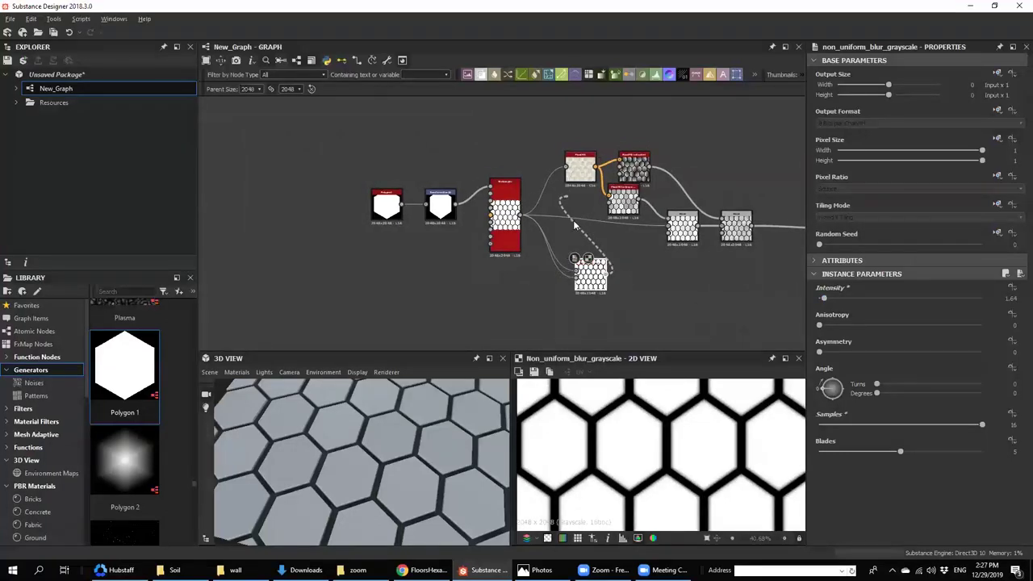
shift+drag(522, 216, 606, 275)
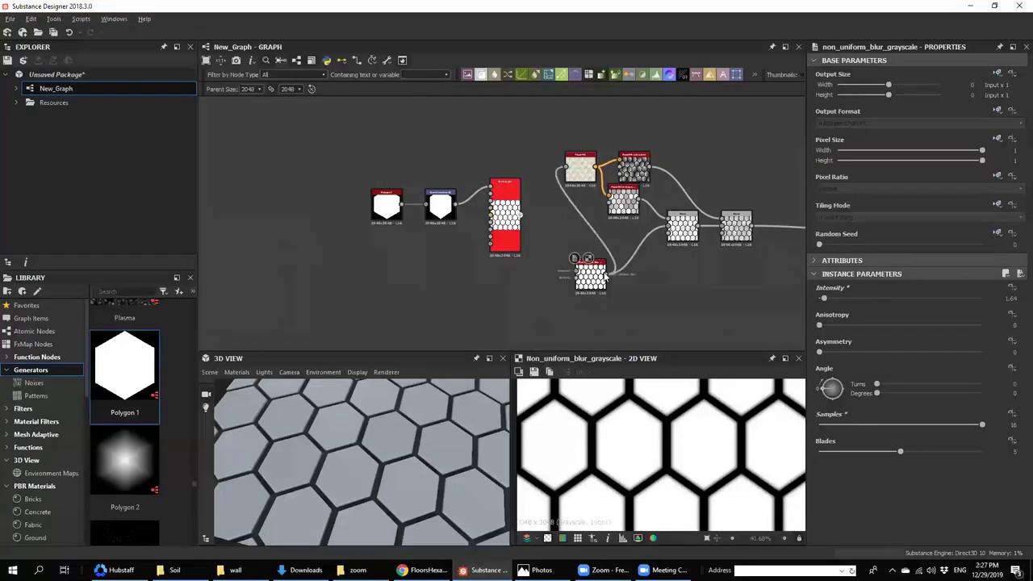
- Try a Non Uniform Blur Intensity of 0.5, set it to 1, and inspect the tile edges in 3D
scroll(403, 475, up, 5)
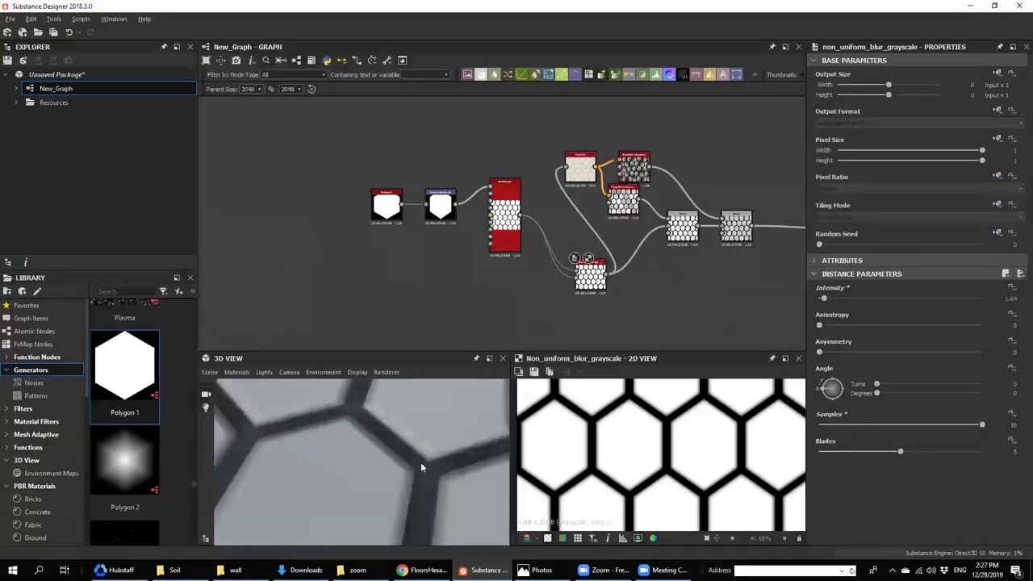
scroll(602, 274, up, 3)
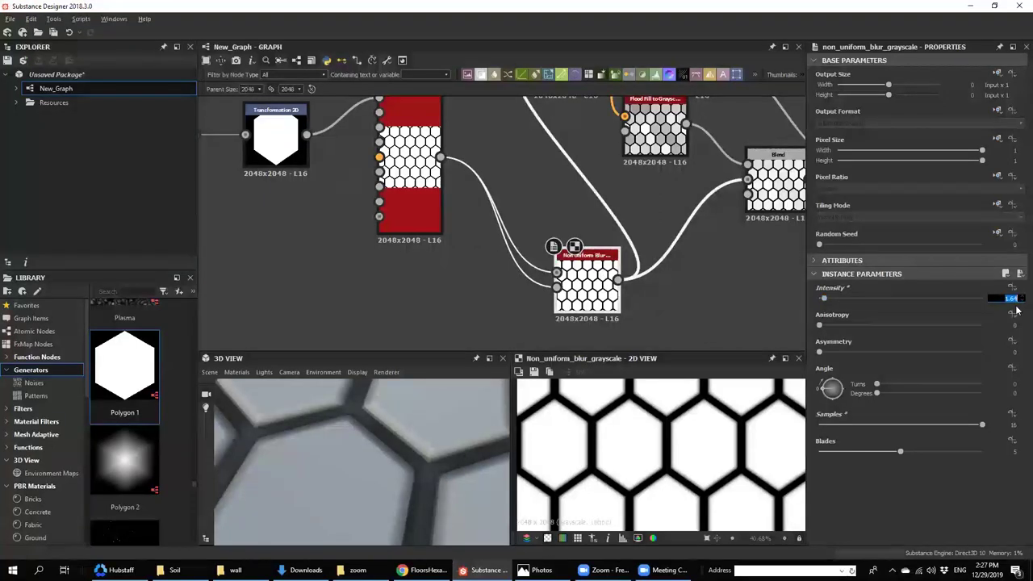
key(Return)
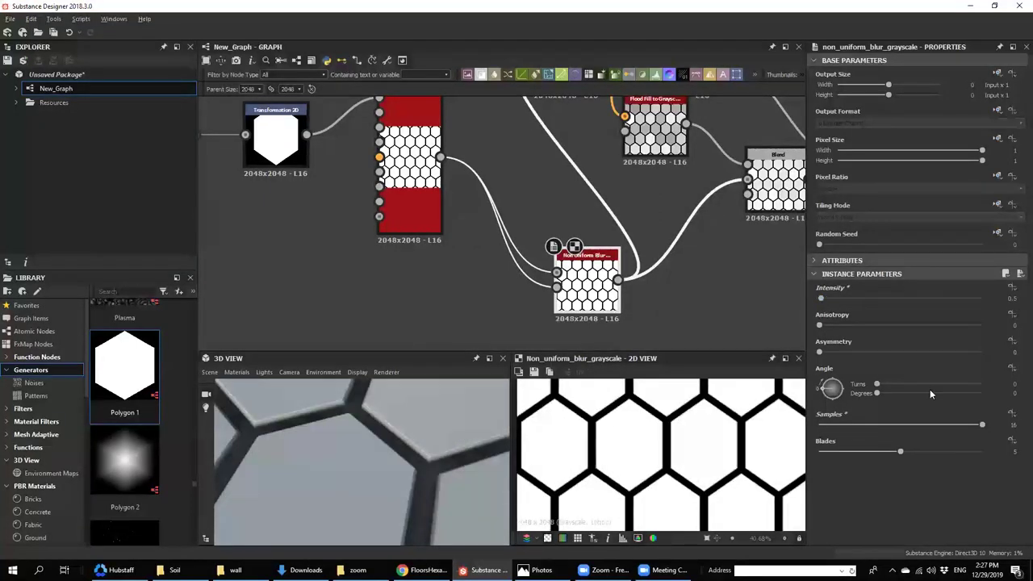
text(1)
key(Return)
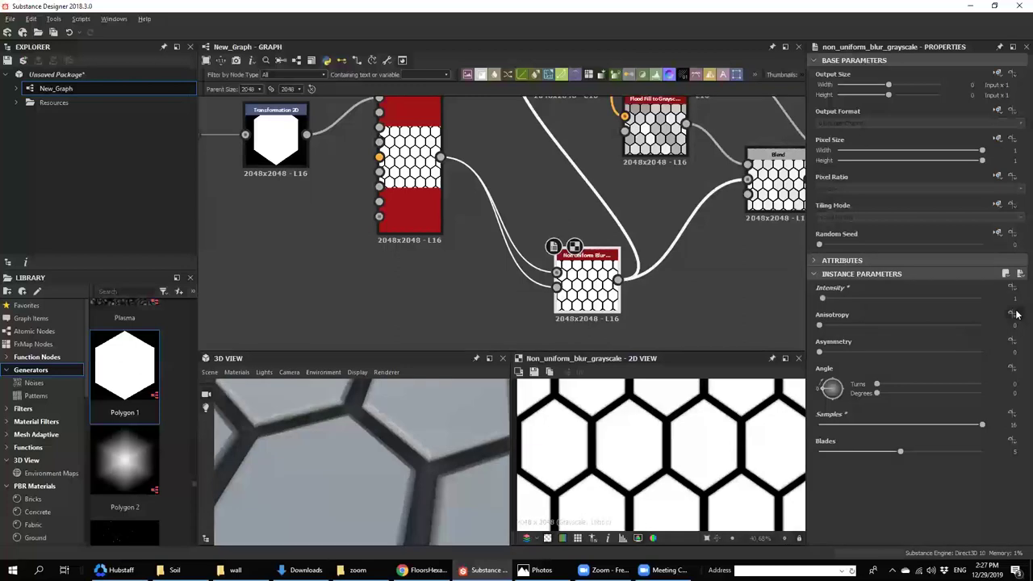
scroll(541, 229, down, 6)
scroll(424, 496, down, 5)
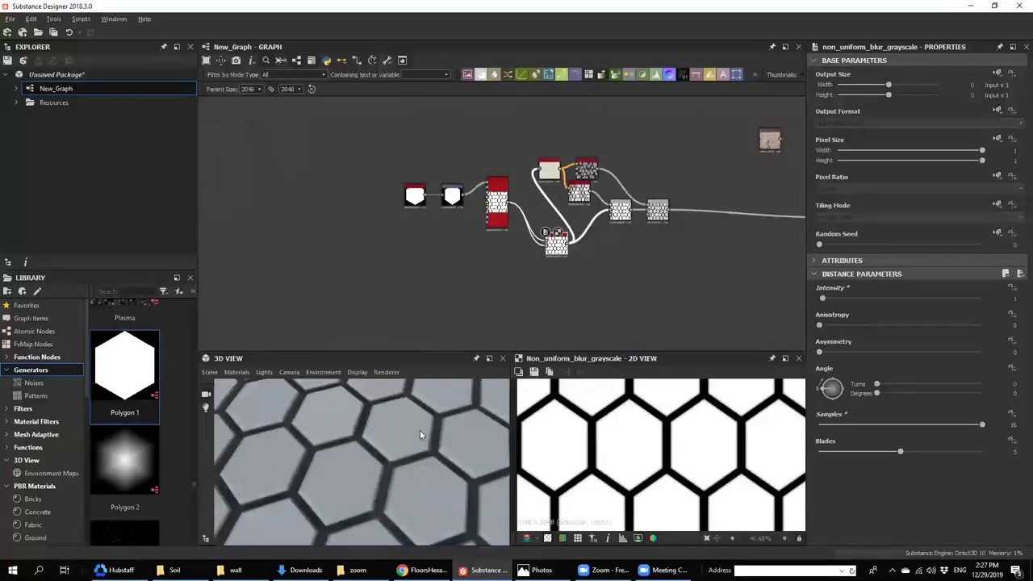
scroll(401, 490, up, 3)
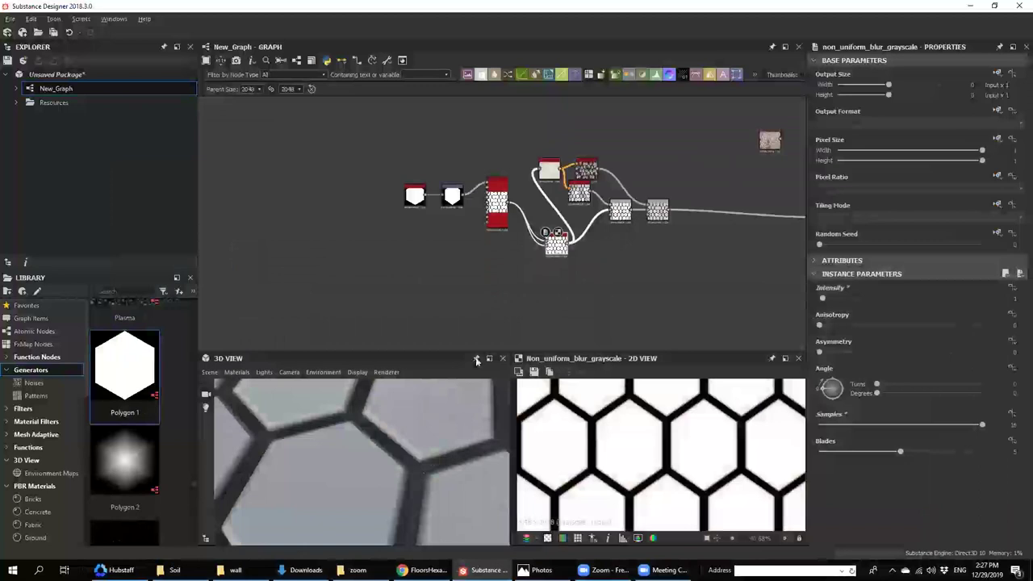
scroll(521, 250, down, 2)
drag(418, 459, 423, 353)
- Set the Tile Sampler's Scale to 1.29 to narrow the gaps and inspect the tiles in 3D
scroll(502, 218, up, 5)
double_click(504, 221)
scroll(924, 406, down, 2)
scroll(928, 413, down, 5)
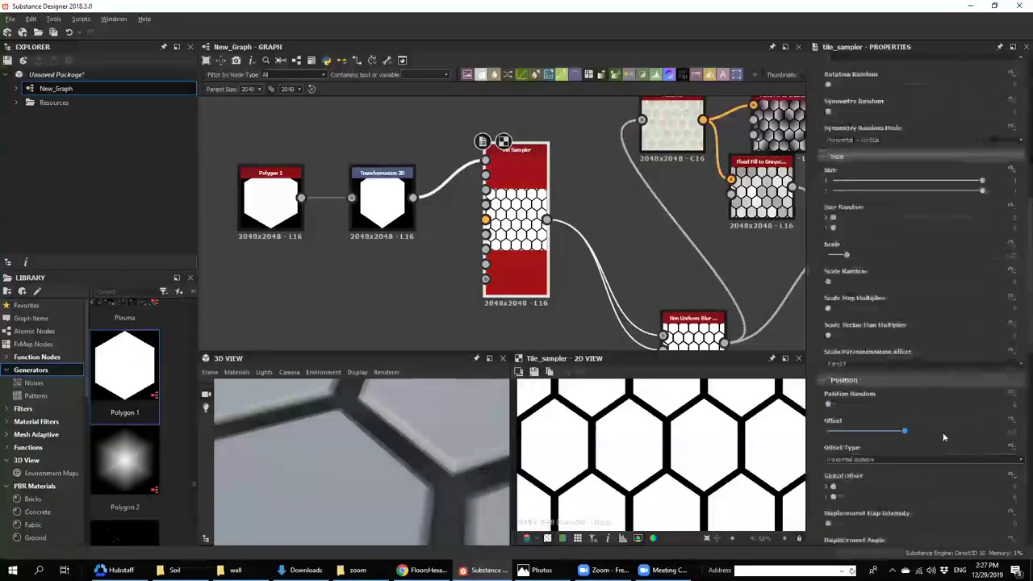
scroll(1000, 431, down, 5)
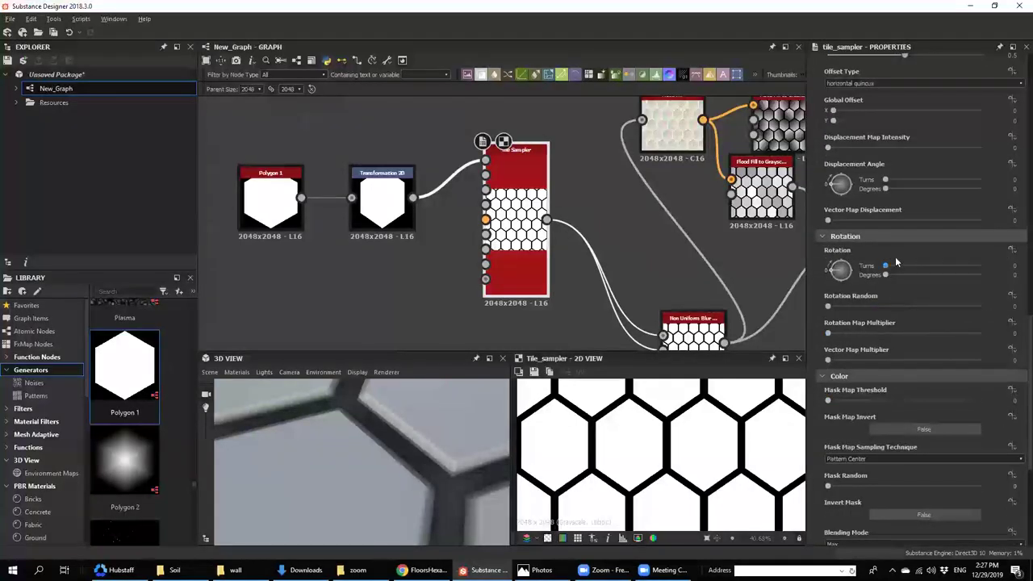
scroll(901, 270, down, 2)
scroll(906, 302, up, 11)
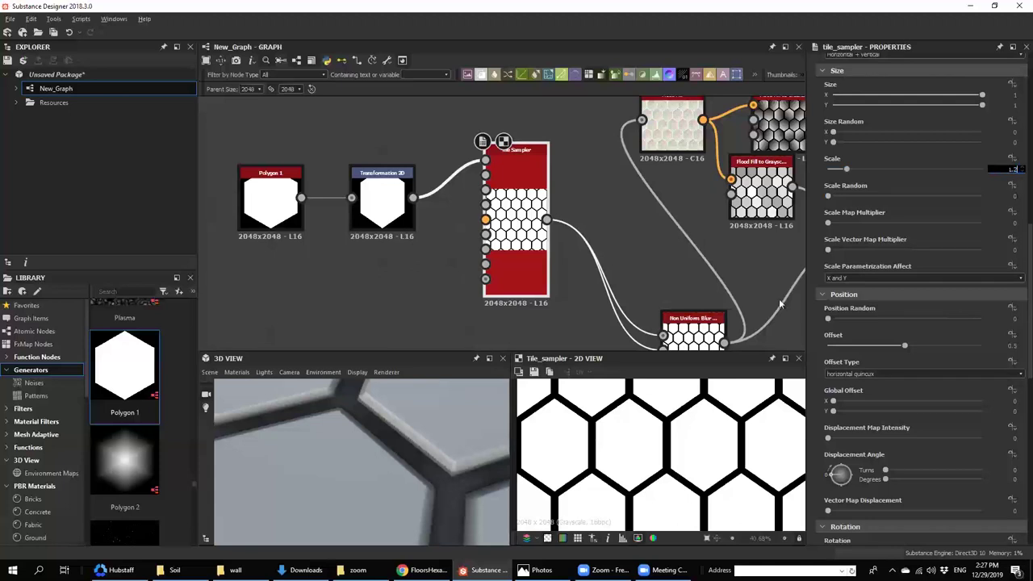
key(Return)
key(ctrl+z)
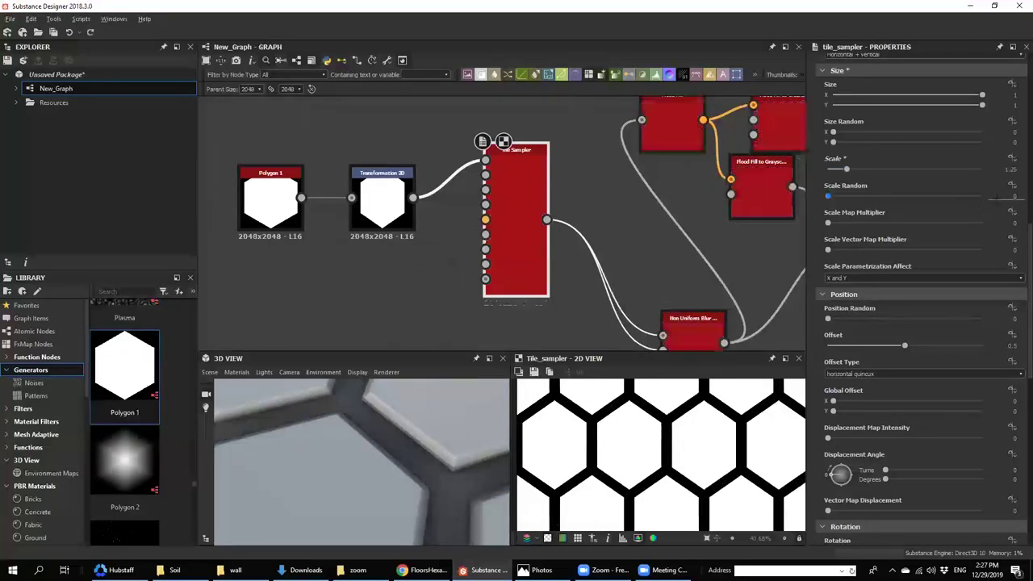
key(Return)
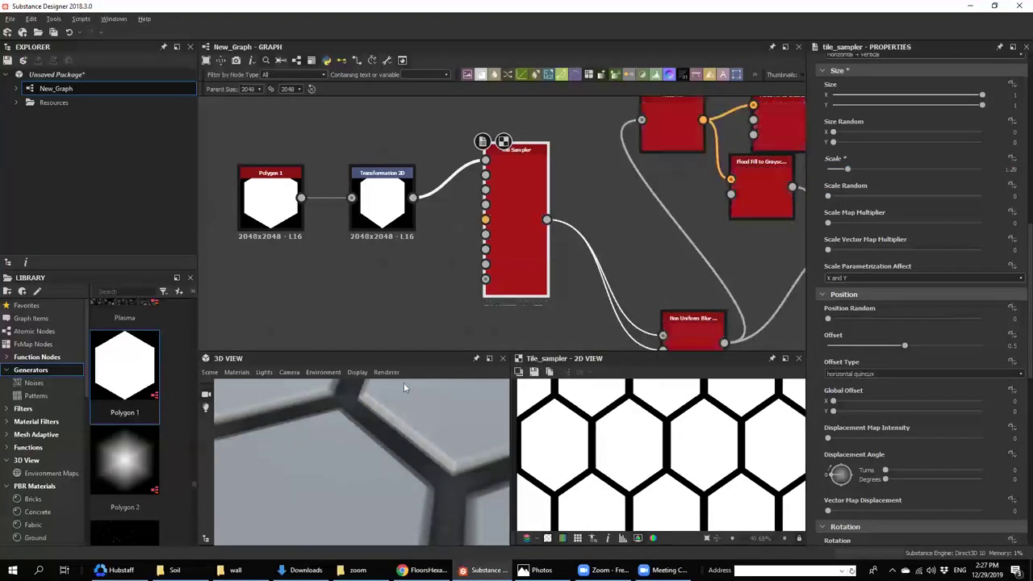
scroll(412, 417, down, 5)
drag(413, 420, 414, 473)
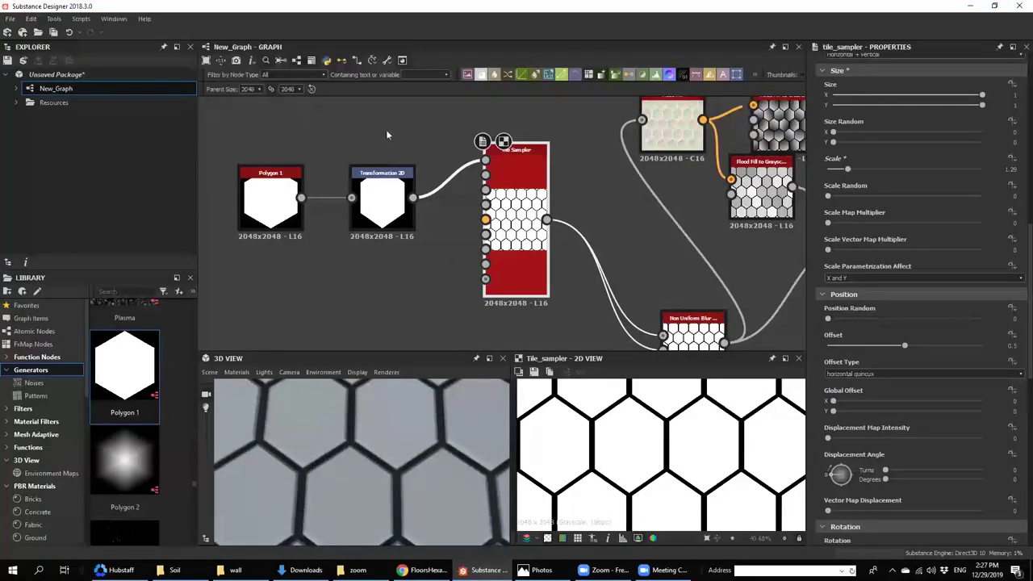
- Slightly reduce the hexagon's height in the Transformation 2D node to even out the gaps, and check them in 3D
click(389, 192)
key(f)
scroll(614, 423, up, 8)
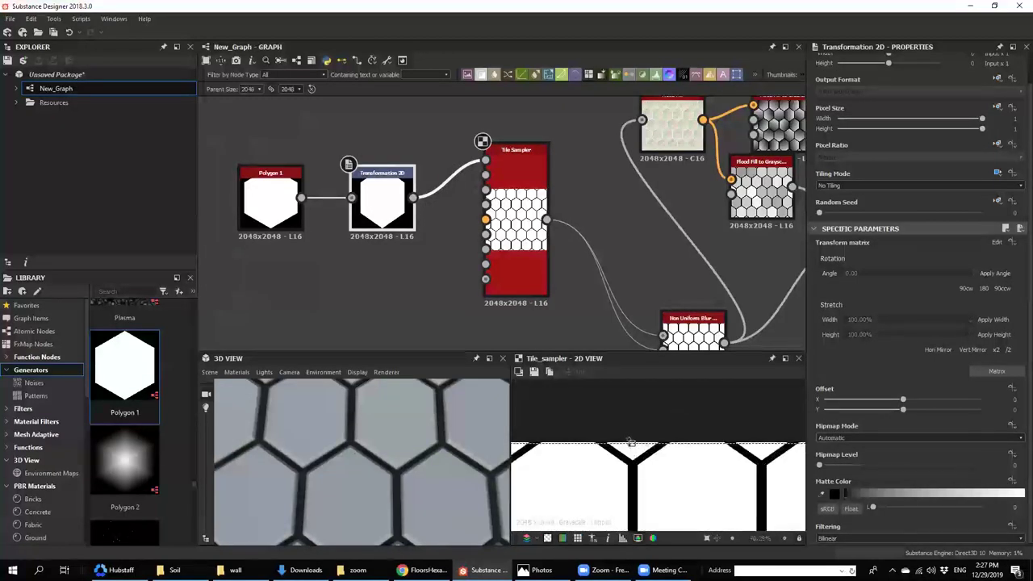
drag(631, 442, 632, 453)
scroll(392, 459, down, 6)
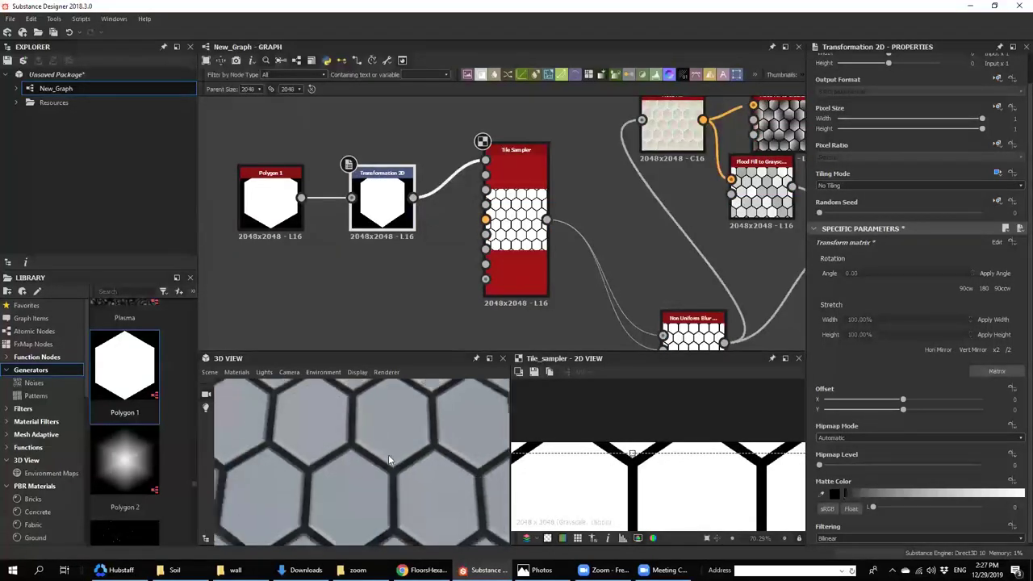
scroll(394, 491, up, 6)
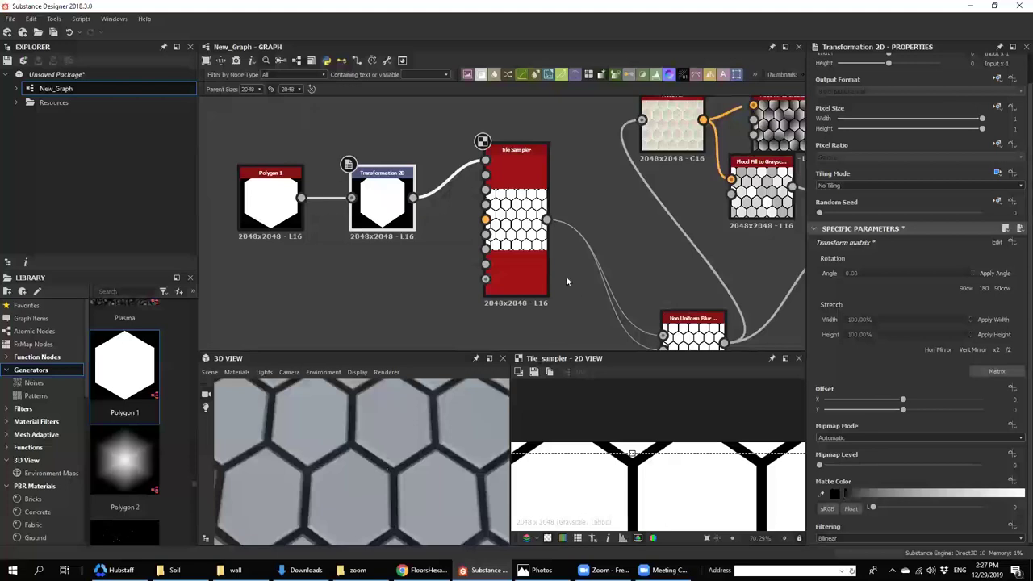
scroll(395, 480, up, 5)
drag(406, 463, 383, 431)
- Move the whole tile node chain, including the Non Uniform Blur, away from the output nodes to make room
scroll(589, 213, down, 7)
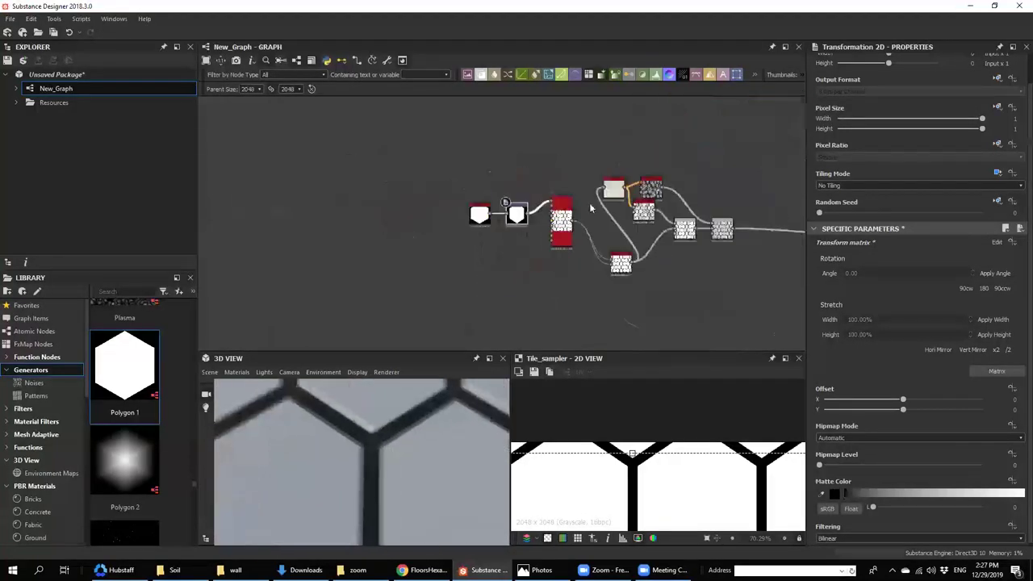
drag(381, 177, 708, 315)
drag(684, 227, 560, 227)
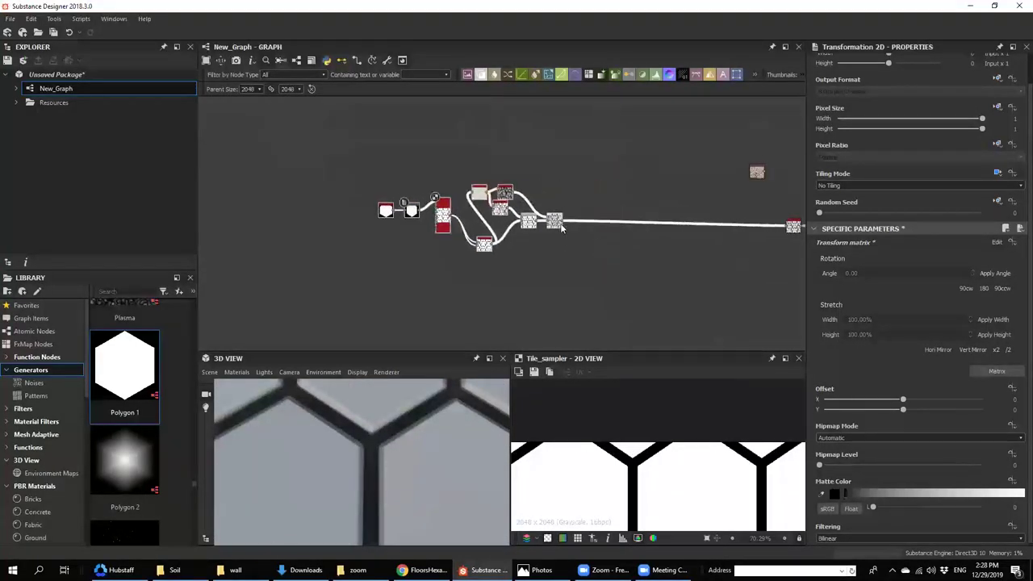
- Insert a Slope Blur Grayscale node directly after the second Blend
click(560, 223)
key(space)
text(sl)
click(588, 255)
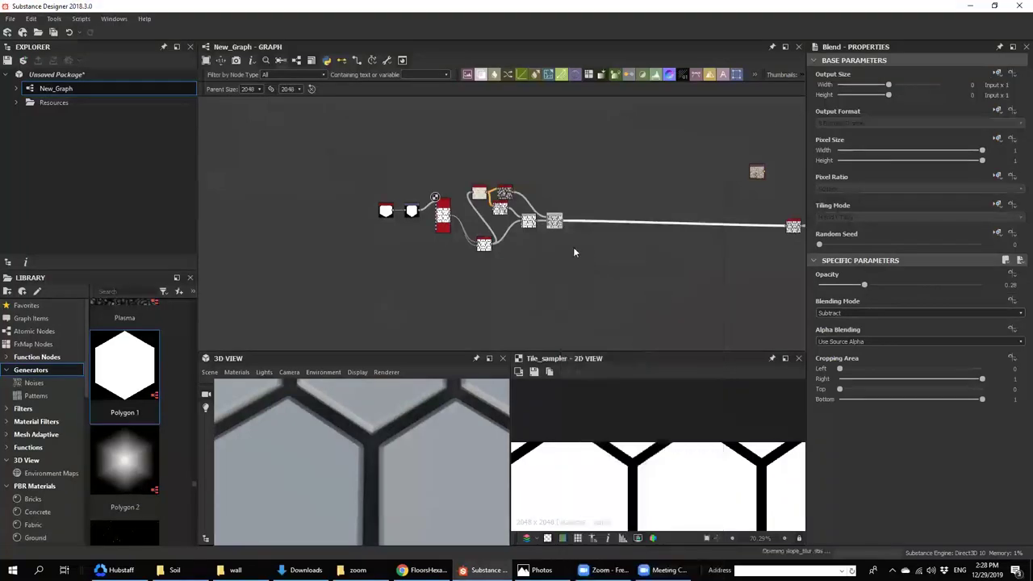
scroll(569, 242, up, 5)
- Add a Perlin Noise node, connect it to the Slope Blur's slope input, and open the Slope Blur's parameters
key(space)
text(per)
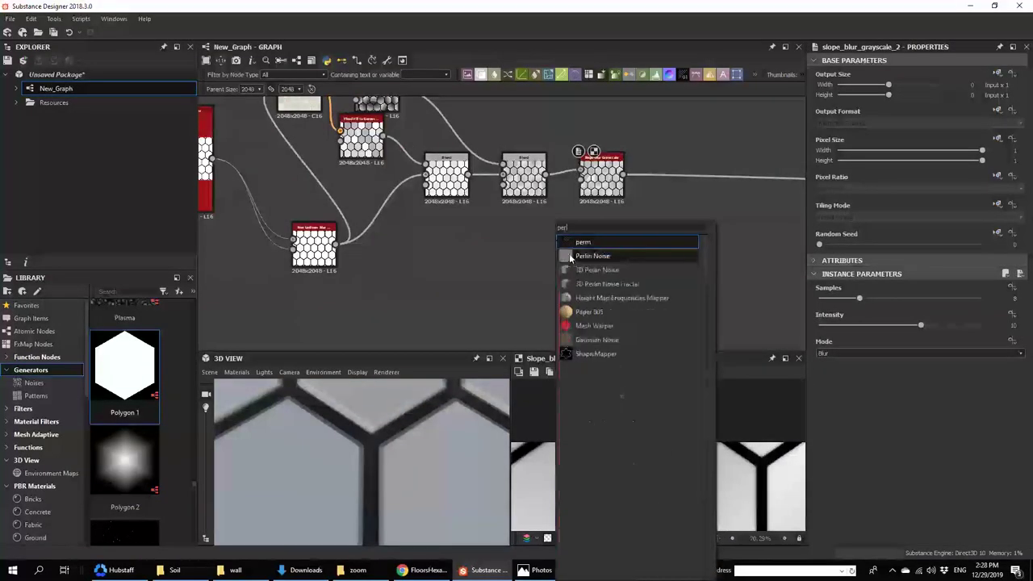
click(569, 255)
drag(576, 243, 580, 180)
double_click(601, 179)
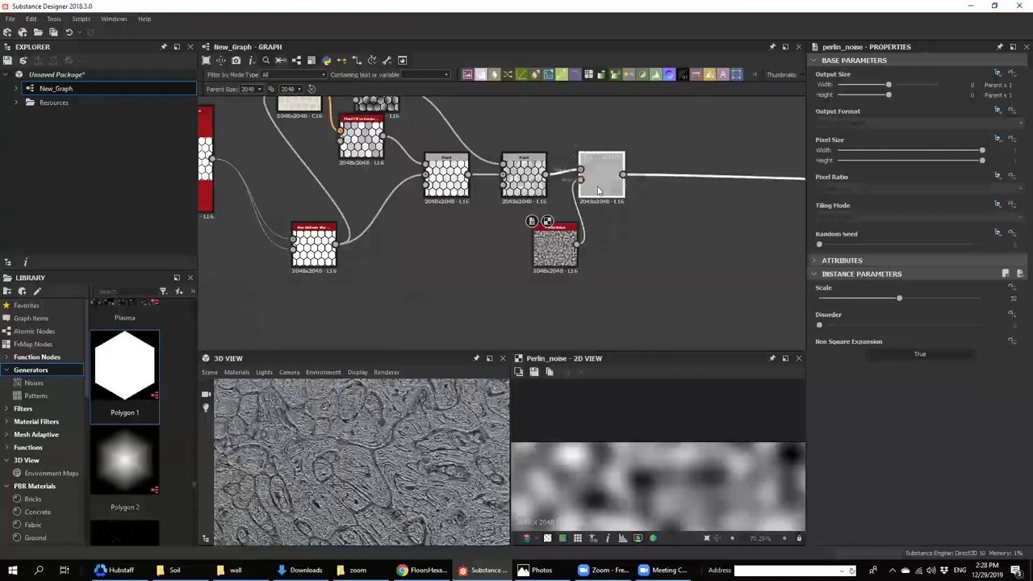
- Set the Slope Blur Grayscale node to 32 samples, 0.05 intensity and Min mode, and check the tile edges in 3D
drag(858, 300, 1016, 313)
click(821, 327)
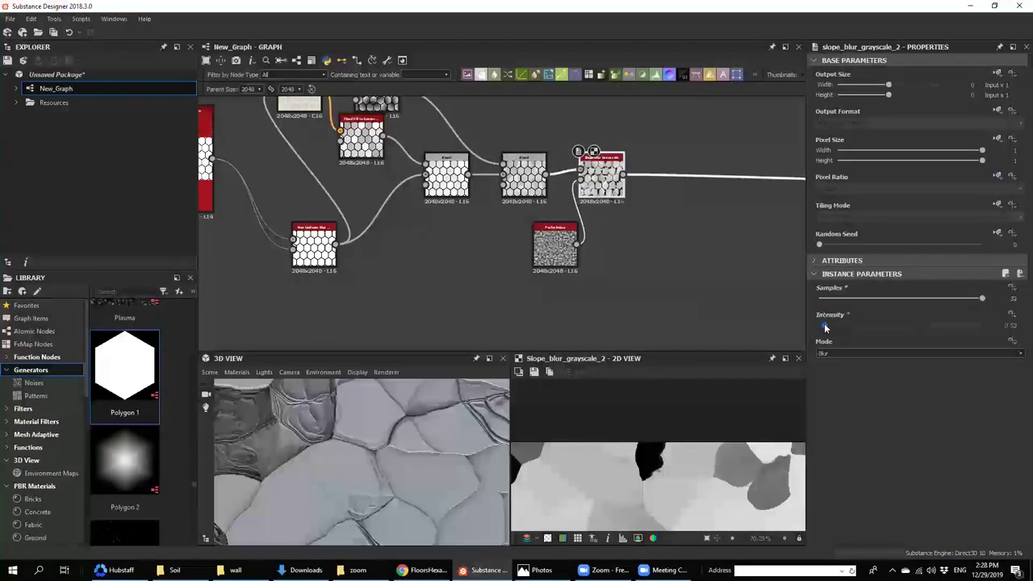
drag(822, 329, 821, 329)
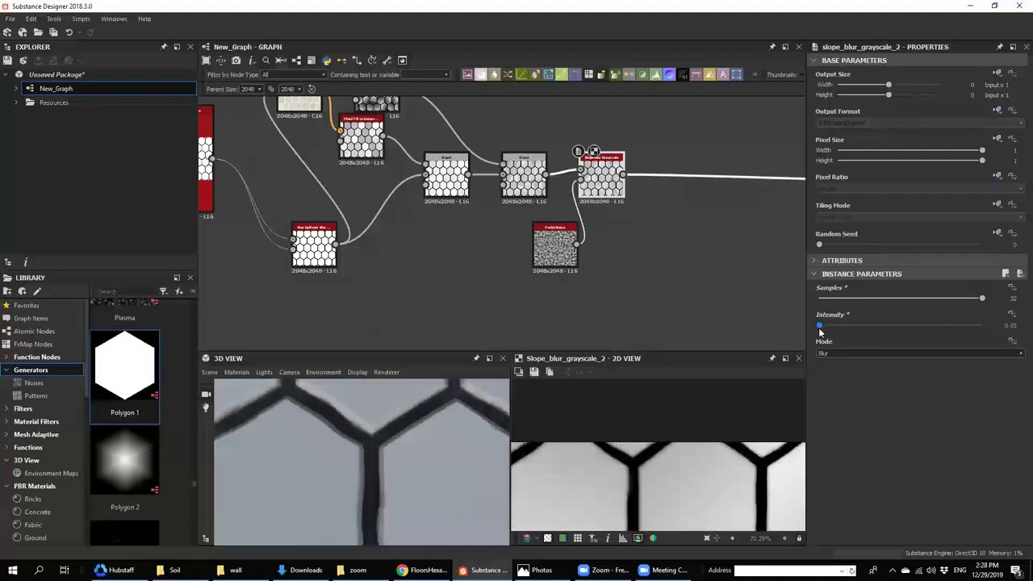
scroll(836, 356, down, 1)
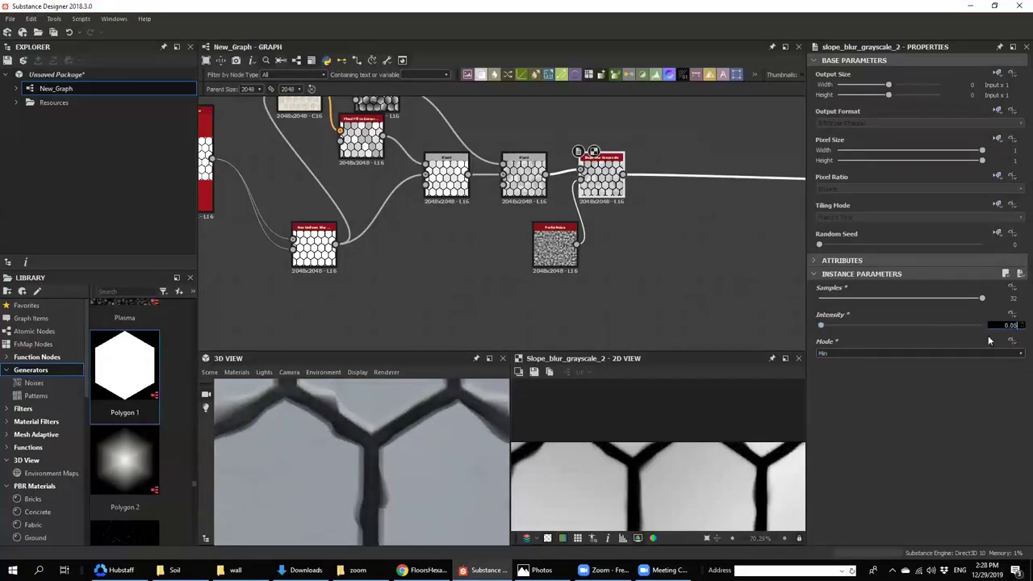
key(Return)
scroll(384, 460, down, 4)
scroll(385, 458, up, 4)
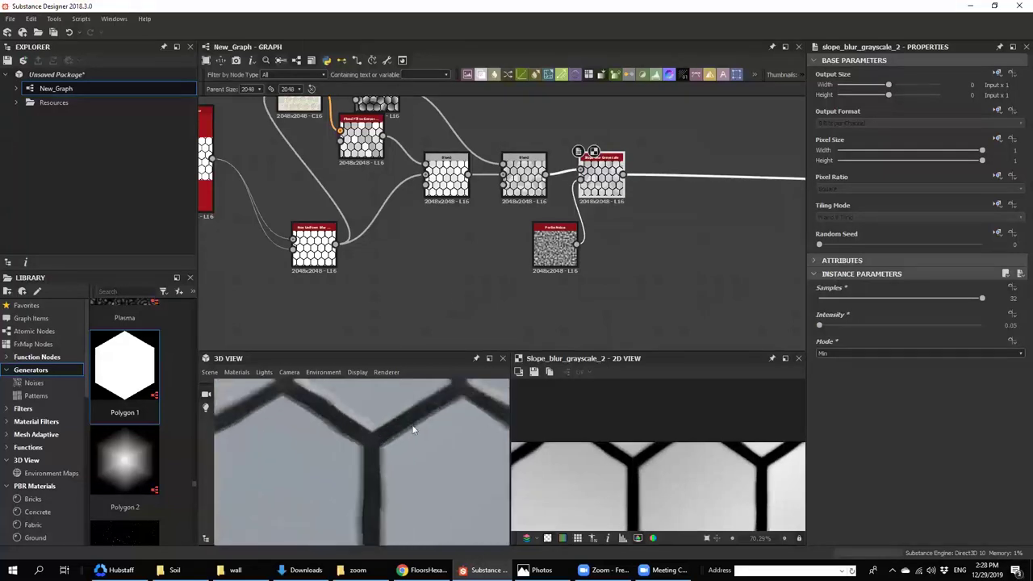
- Set the Perlin Noise scale to 43 and inspect the worn tile edges in the 3D view
scroll(535, 261, up, 3)
click(545, 255)
drag(900, 300, 928, 303)
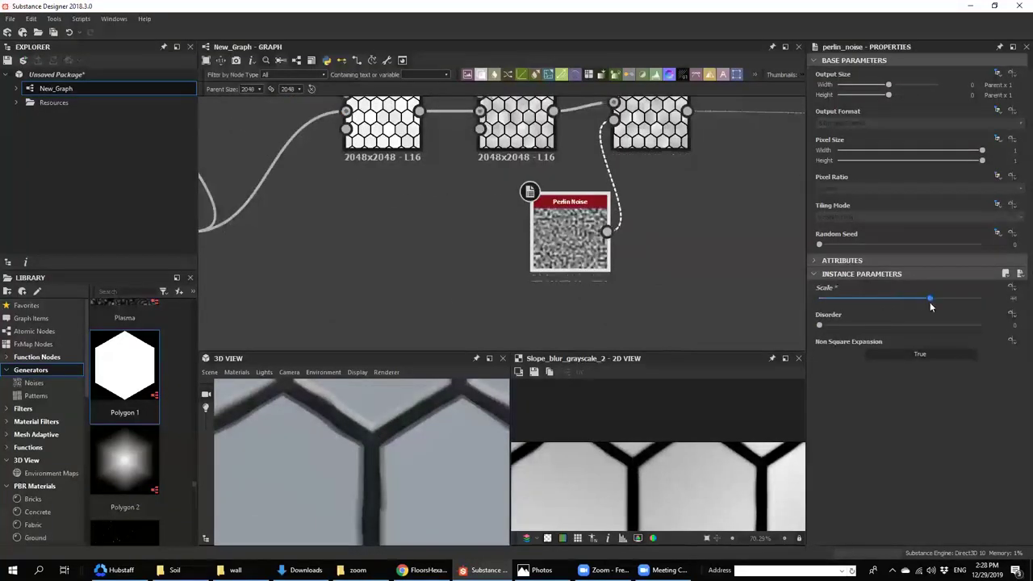
scroll(374, 434, down, 4)
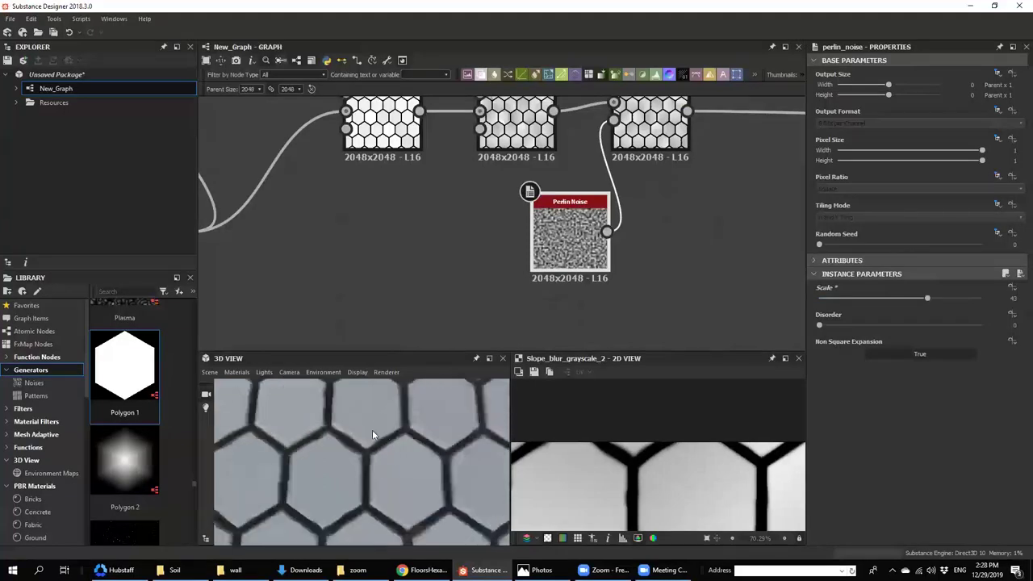
drag(376, 438, 351, 451)
scroll(352, 451, up, 5)
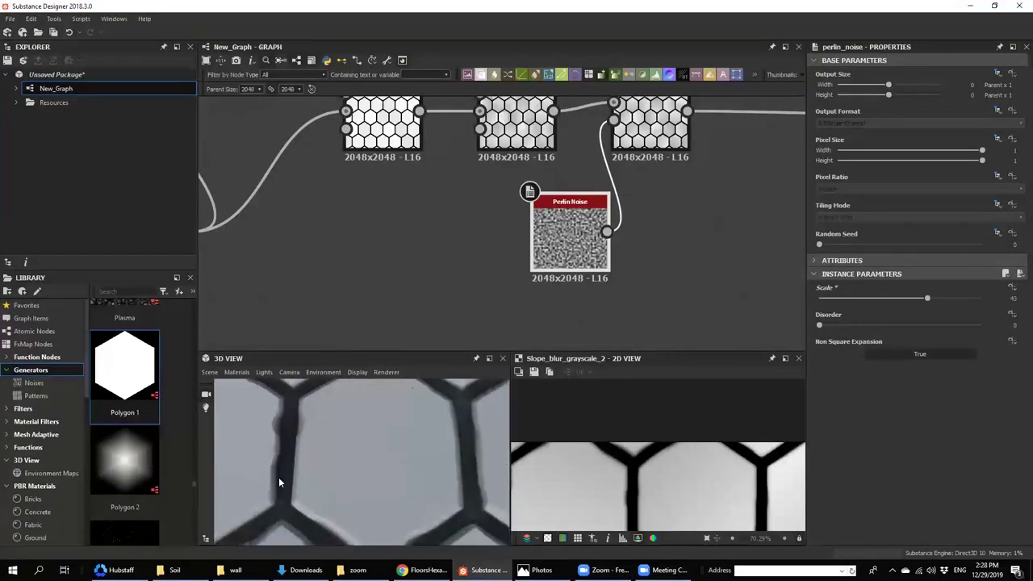
drag(279, 482, 304, 469)
scroll(305, 468, up, 2)
scroll(304, 469, down, 6)
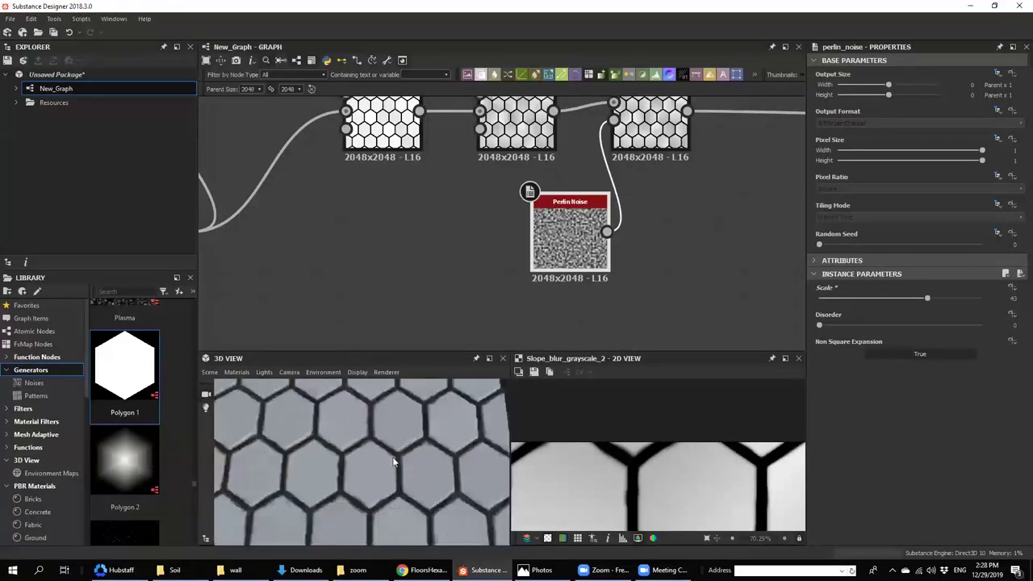
- Insert a second Slope Blur Grayscale node after the first and connect a new Clouds 2 node to its slope input
scroll(457, 409, up, 2)
middle_drag(637, 172, 575, 207)
click(599, 167)
key(space)
text(sl)
click(655, 201)
key(space)
text(clo)
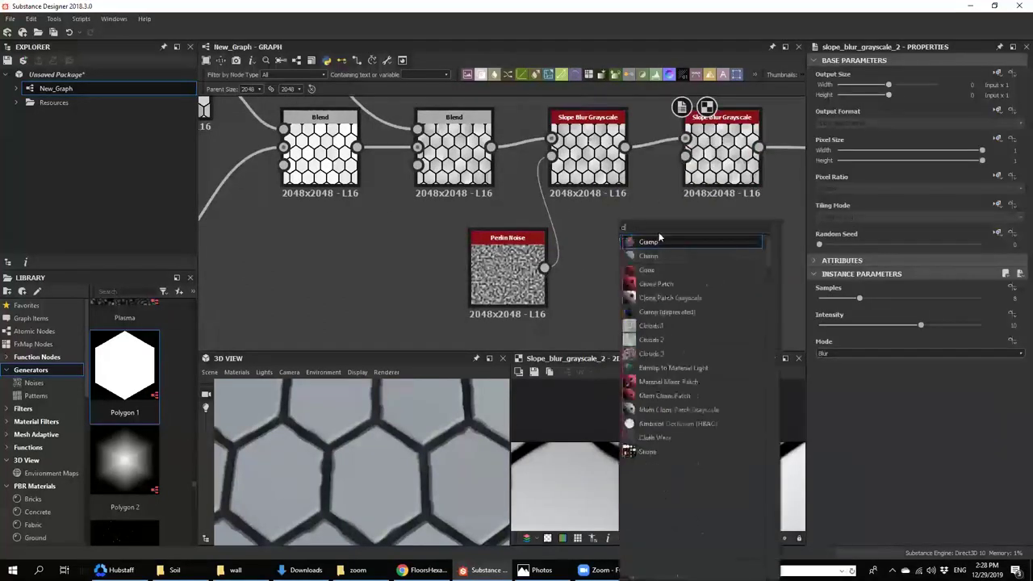
click(650, 299)
drag(651, 241, 685, 157)
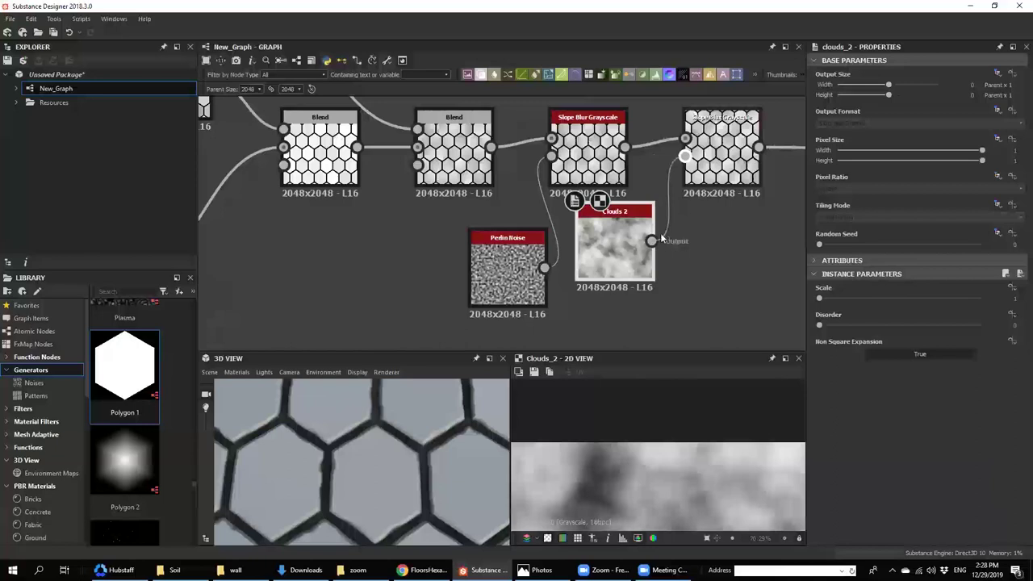
- Set the second Slope Blur Grayscale's samples to 32 and its intensity to 0.11
double_click(717, 159)
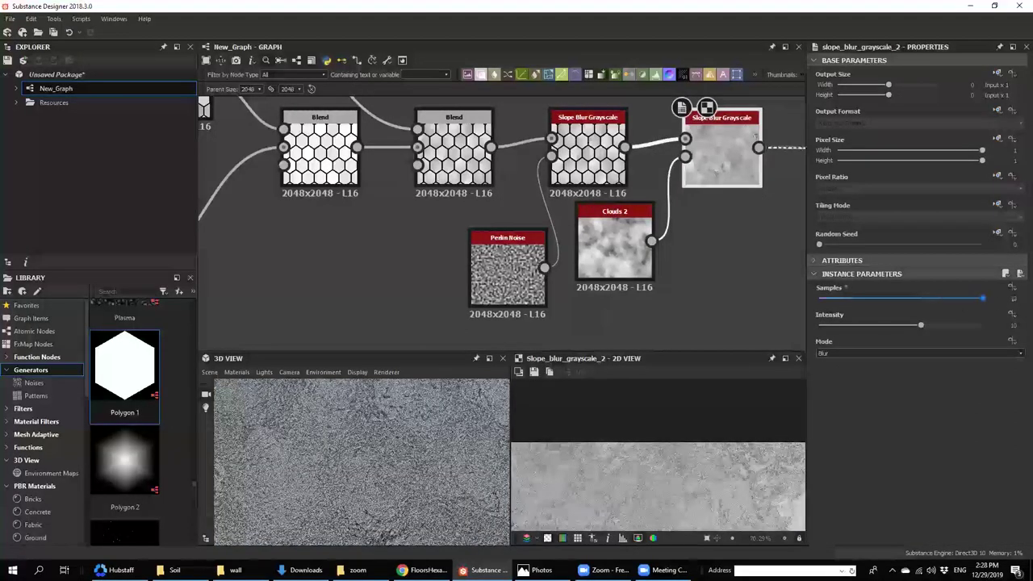
drag(826, 325, 823, 323)
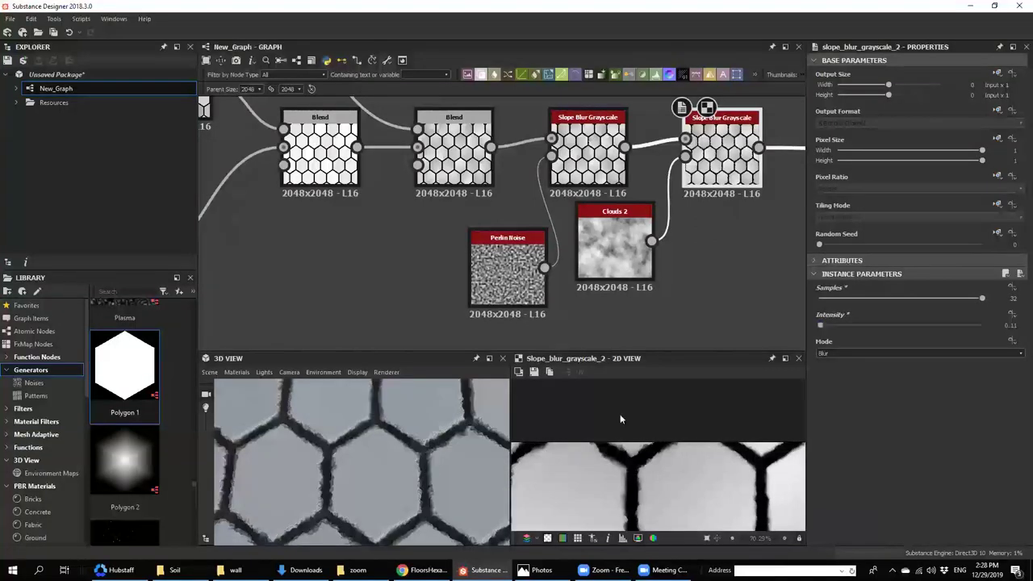
- Try a Fractal Sum Base node in place of Clouds 2 as the second Slope Blur's slope input
key(space)
text(fr)
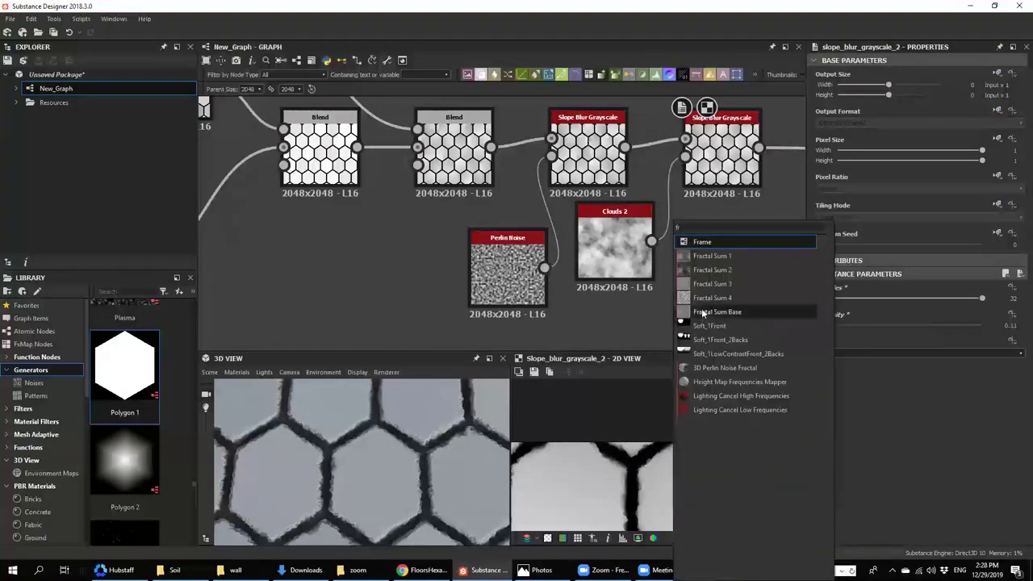
click(701, 311)
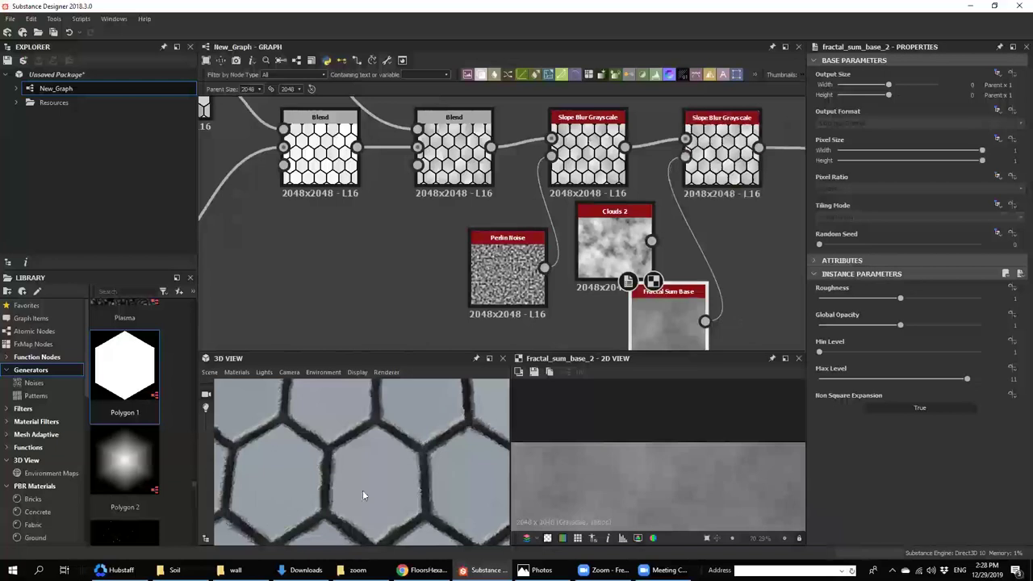
scroll(347, 495, up, 5)
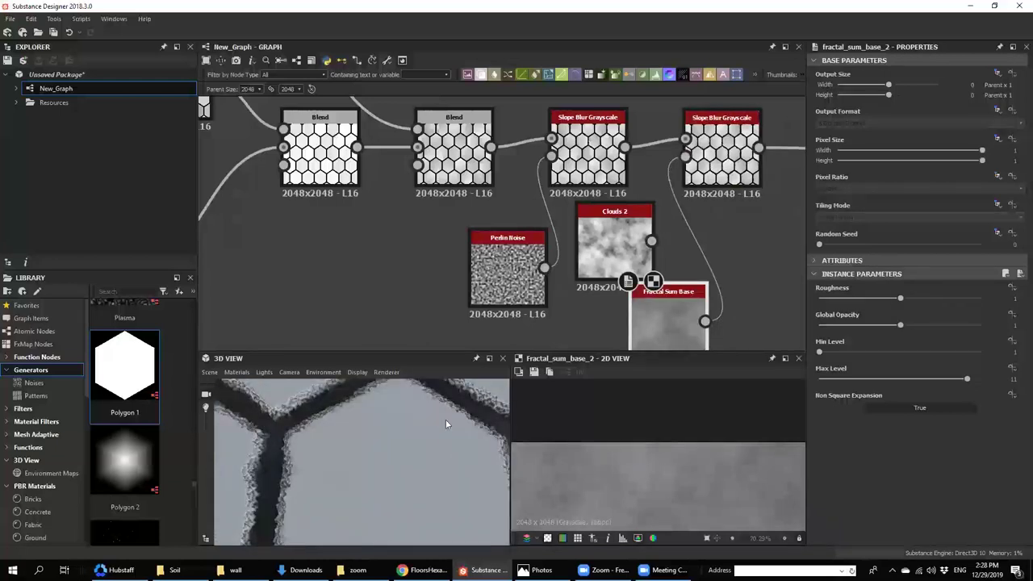
- Set the second Slope Blur Grayscale to Min mode with an intensity of 0.05, and inspect the edges in 3D
click(749, 144)
click(839, 354)
click(839, 354)
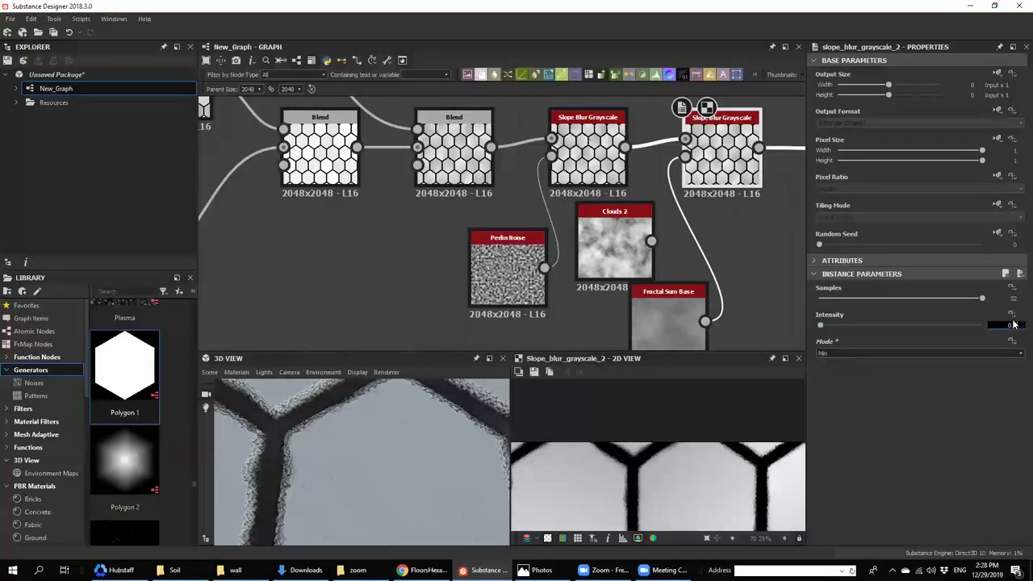
scroll(305, 471, down, 2)
middle_drag(305, 471, 399, 435)
scroll(384, 446, up, 4)
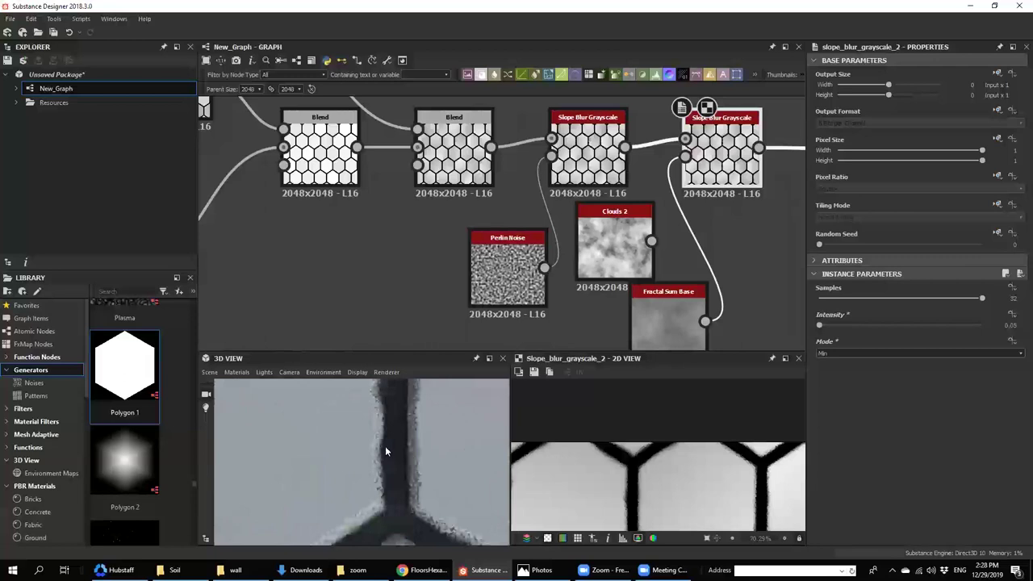
- Reconnect Clouds 2 to the second Slope Blur's slope input and delete the Fractal Sum Base node
drag(698, 154, 696, 156)
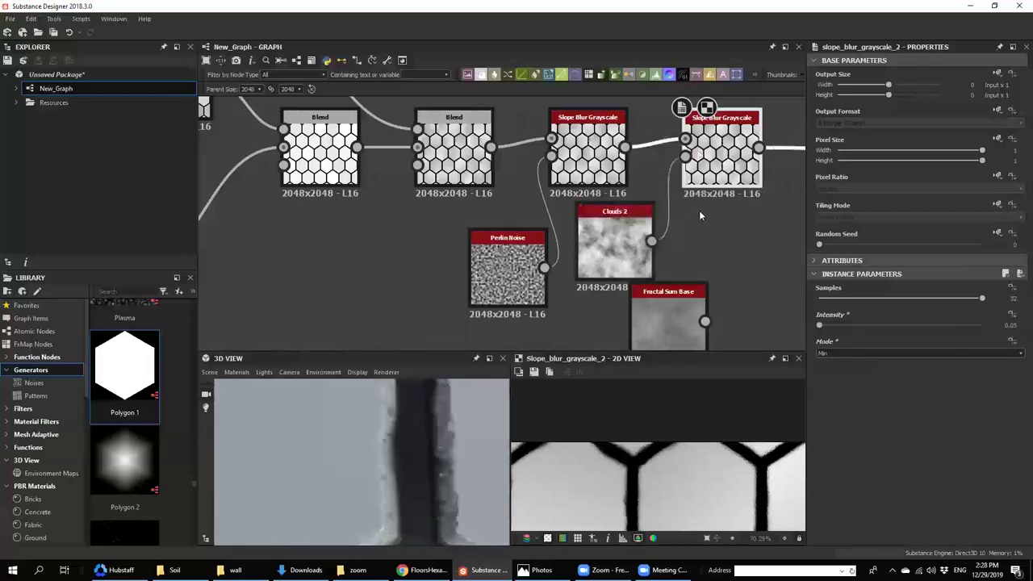
scroll(342, 495, down, 4)
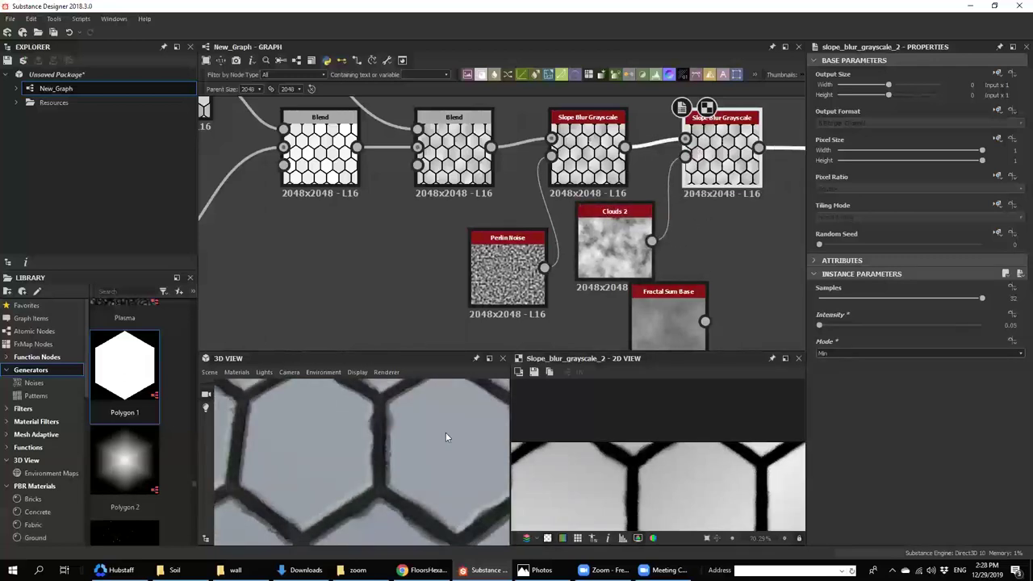
click(657, 311)
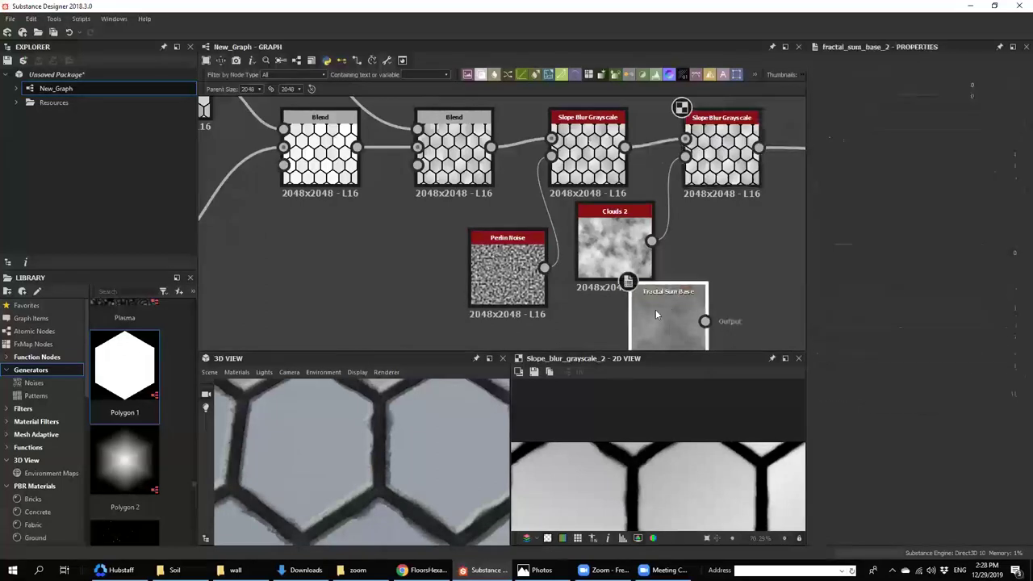
key(Delete)
- Set the Non Uniform Blur node's intensity to 0.5 and check the tile edges in 3D
scroll(401, 473, down, 4)
middle_drag(529, 200, 620, 272)
scroll(619, 272, up, 5)
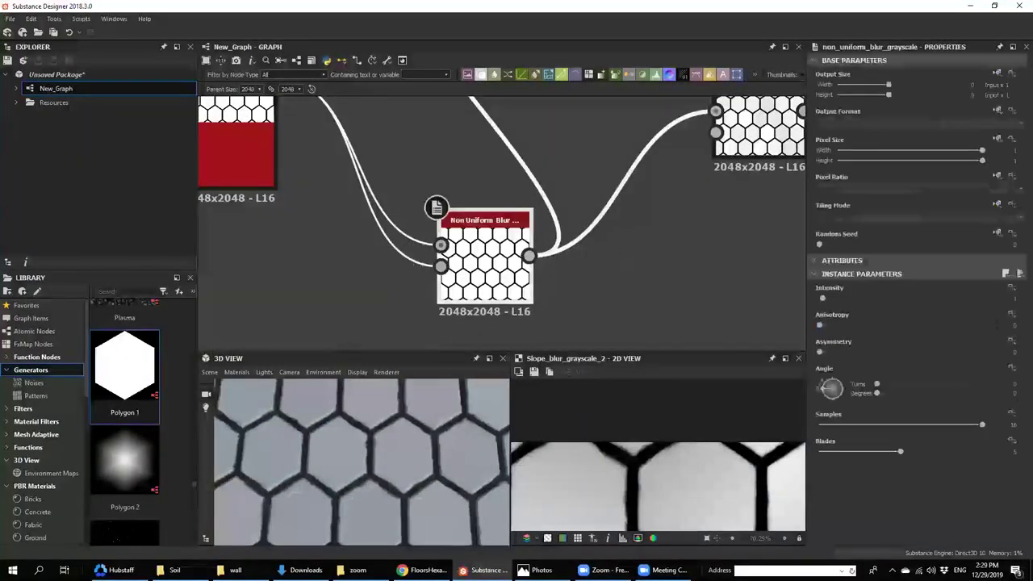
key(Return)
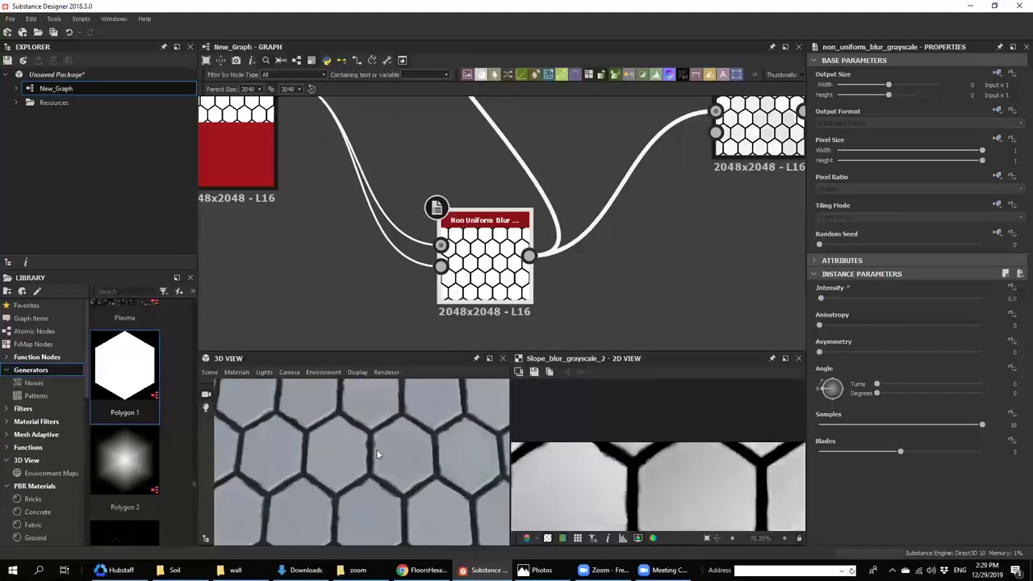
scroll(376, 450, up, 5)
scroll(389, 434, down, 4)
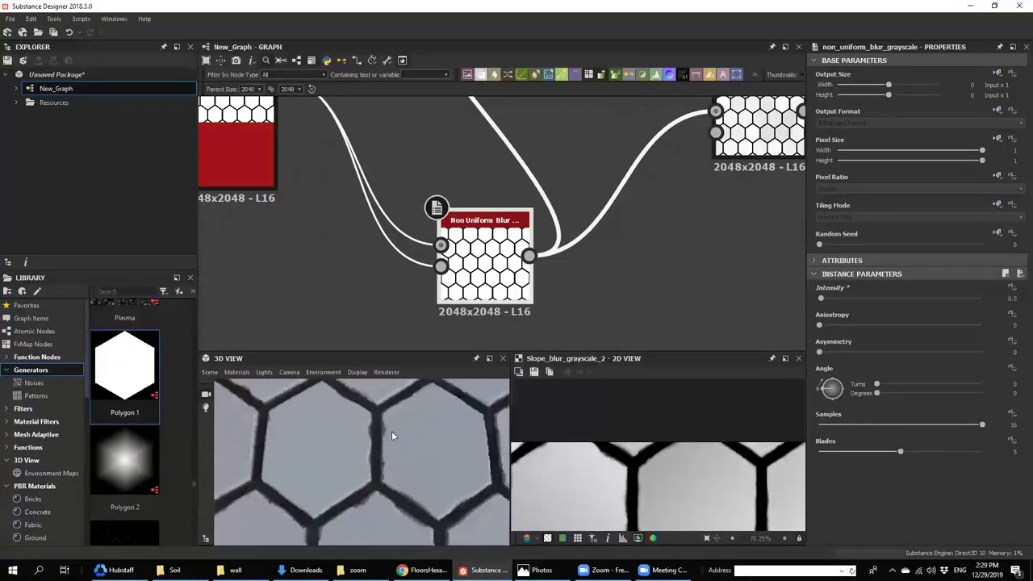
- Review the hexagonal tile reference photo in Photos and return to the Substance Designer graph
scroll(642, 203, down, 6)
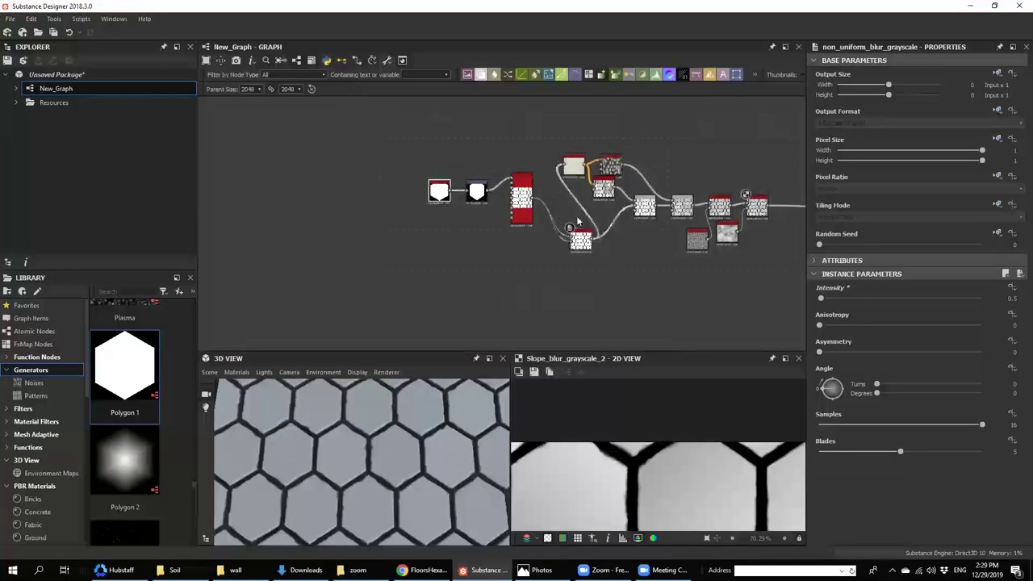
middle_drag(762, 214, 568, 214)
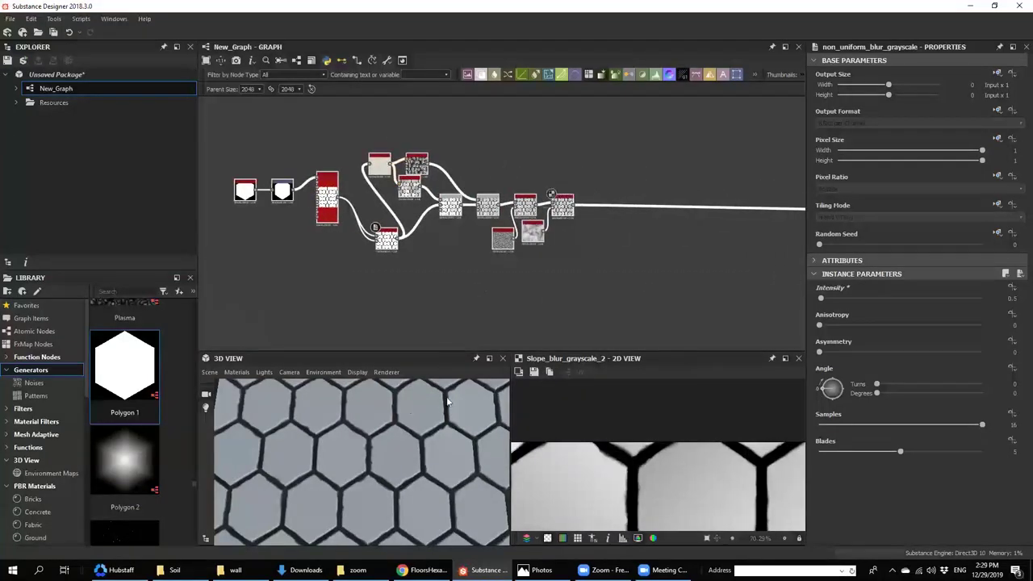
click(541, 569)
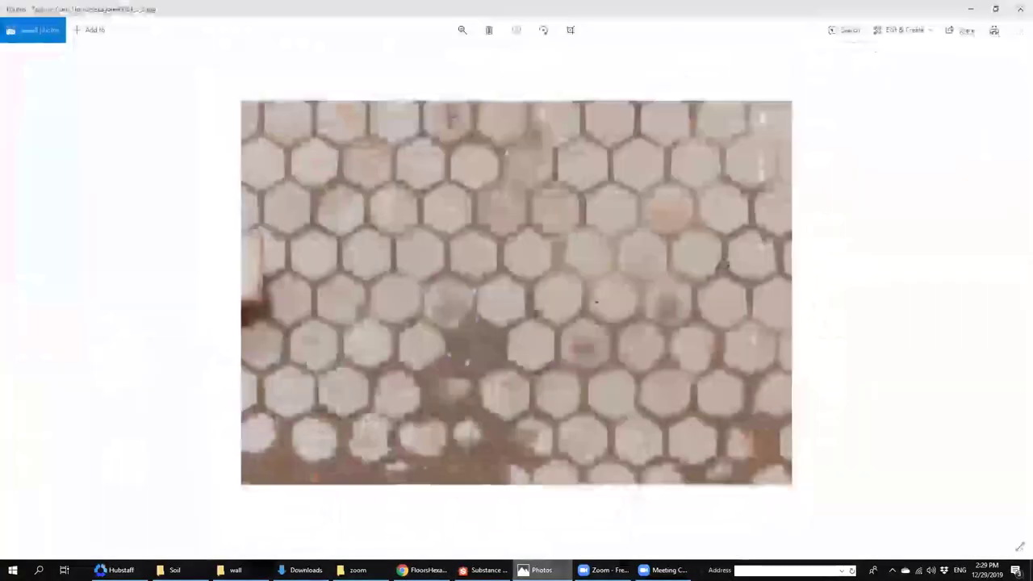
click(542, 569)
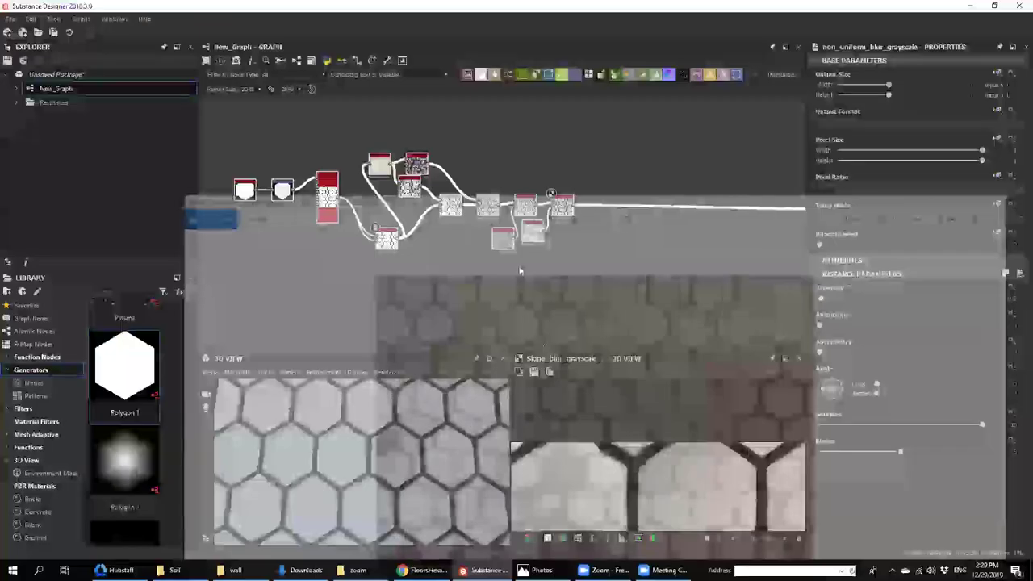
- Set the second Blend's opacity to 0.55 and compare the stronger tile tilt in 3D with the reference photo
scroll(502, 213, up, 5)
click(449, 184)
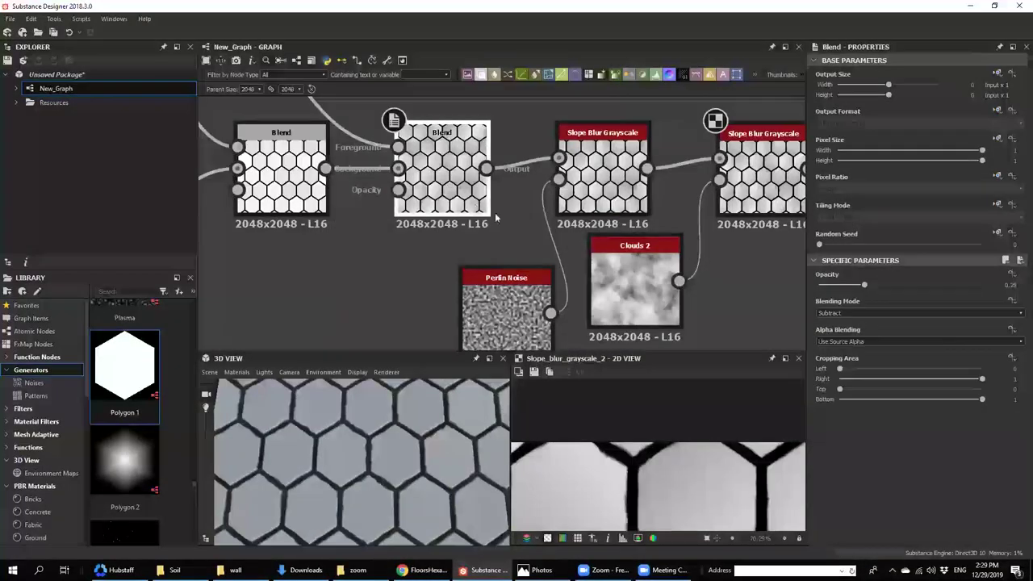
drag(863, 286, 908, 293)
drag(397, 453, 385, 405)
right_drag(385, 405, 394, 469)
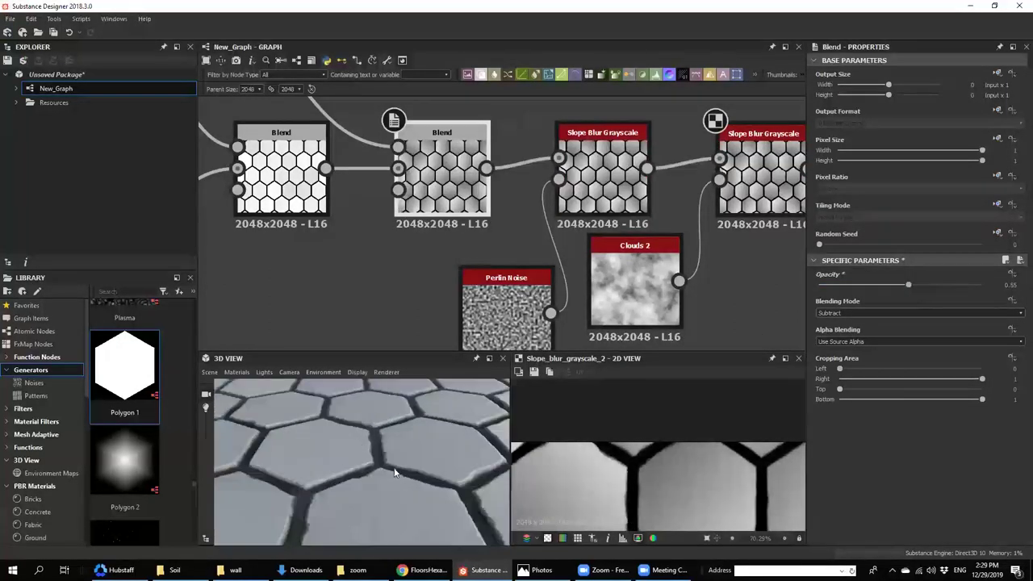
middle_drag(380, 472, 383, 443)
scroll(384, 442, up, 5)
key(alt+Tab)
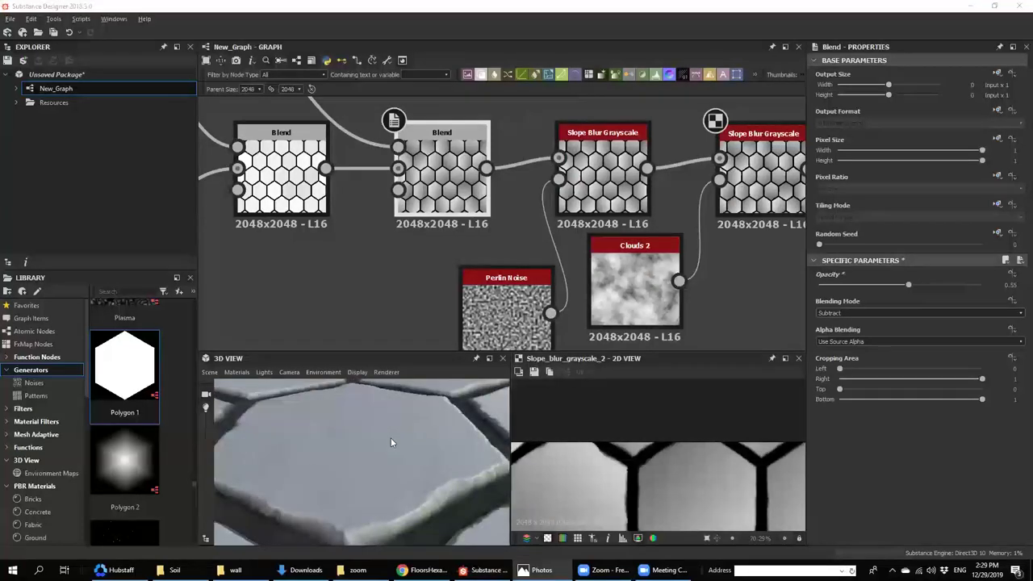
key(alt+Tab)
ctrl+shift+right_drag(388, 438, 410, 454)
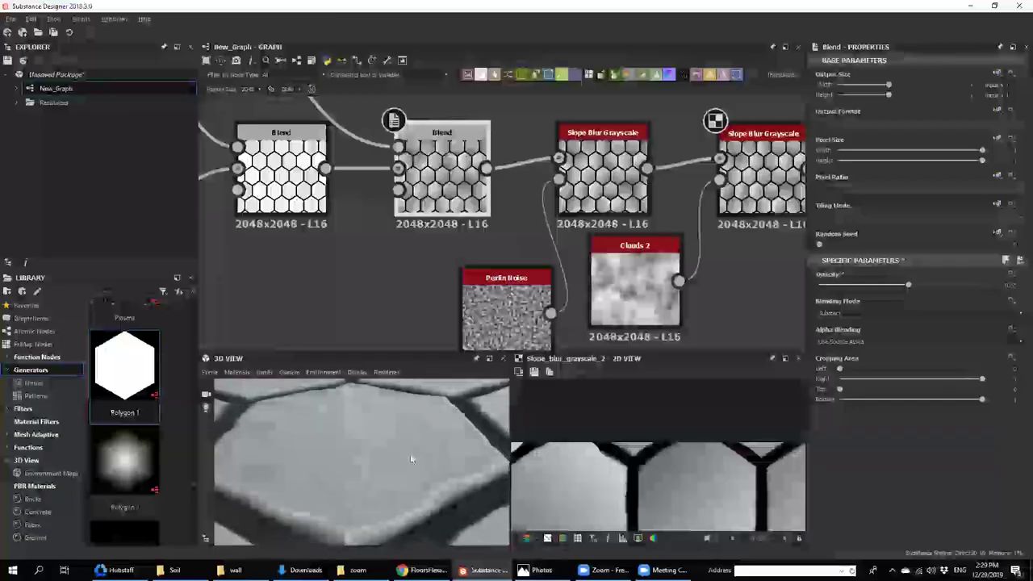
scroll(395, 438, down, 5)
- Insert a Blend node after the second Slope Blur Grayscale and move it farther along the chain
scroll(585, 242, down, 8)
middle_drag(585, 242, 604, 202)
scroll(652, 192, up, 8)
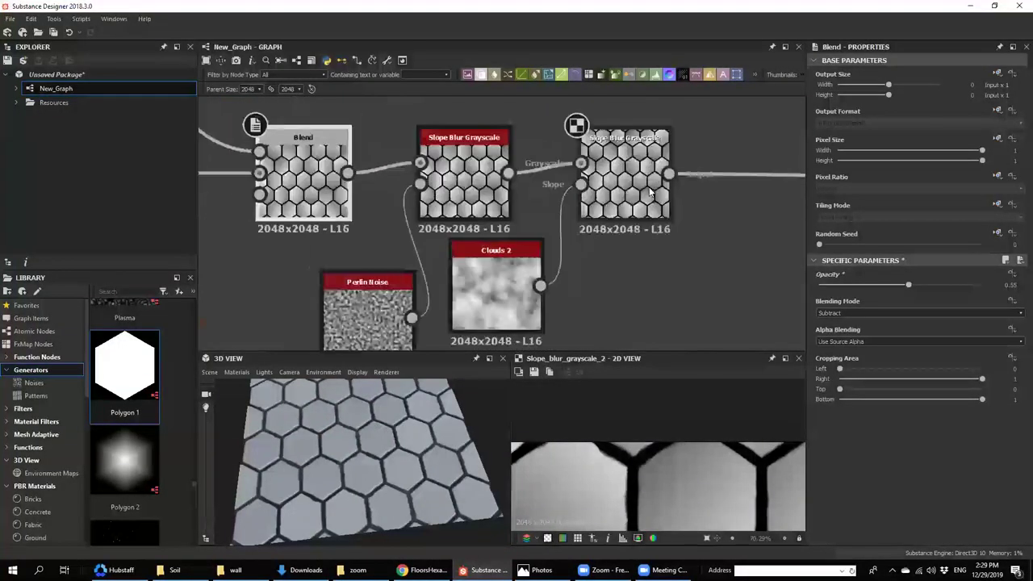
click(655, 189)
key(space)
text(bl)
key(Return)
middle_drag(676, 194, 468, 283)
drag(628, 232, 673, 212)
click(500, 143)
key(space)
text(dir)
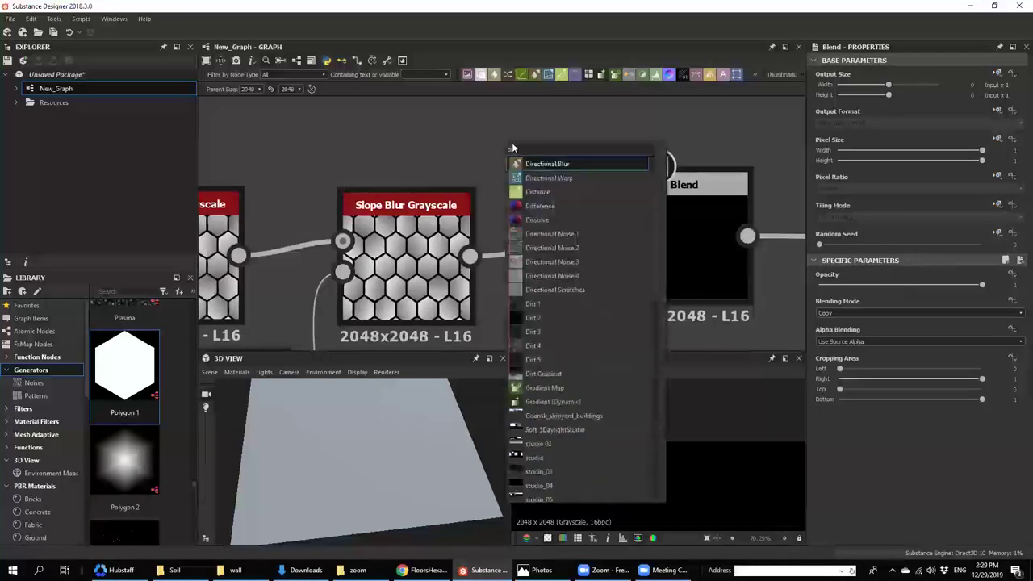
click(486, 102)
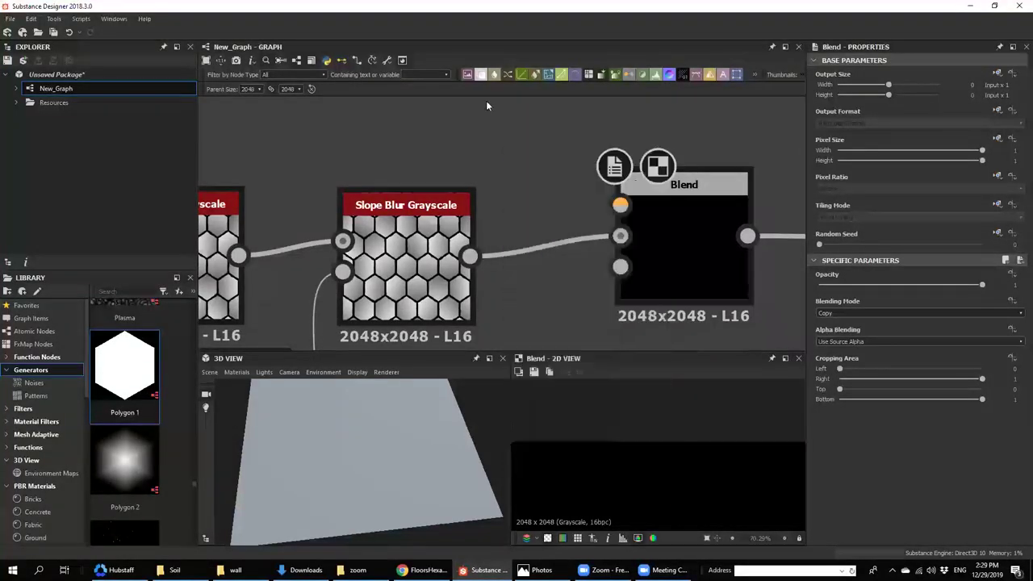
- Add a Fractal Sum Base node above the last Slope Blur Grayscale, near the new Blend
key(space)
text(fra)
click(518, 194)
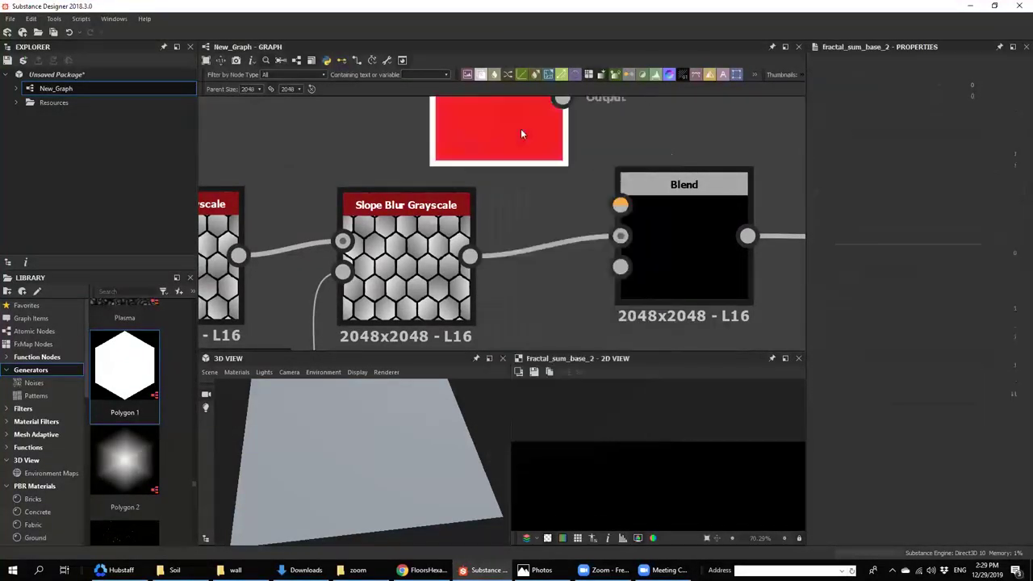
- Connect the new Fractal Sum Base to the Blend's foreground and set the Blend to Subtract at opacity 0.05
drag(562, 99, 620, 206)
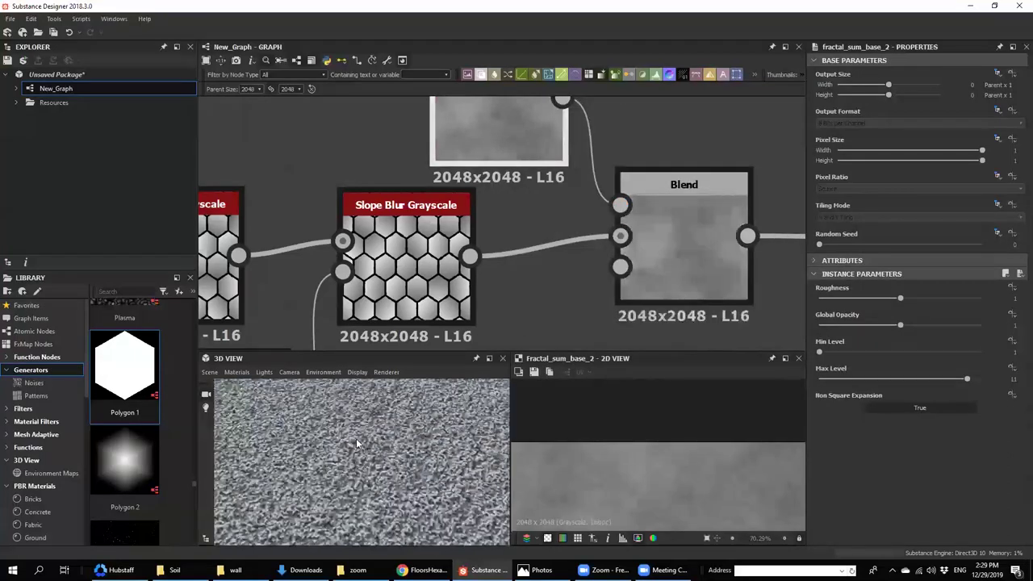
click(671, 280)
scroll(835, 317, down, 2)
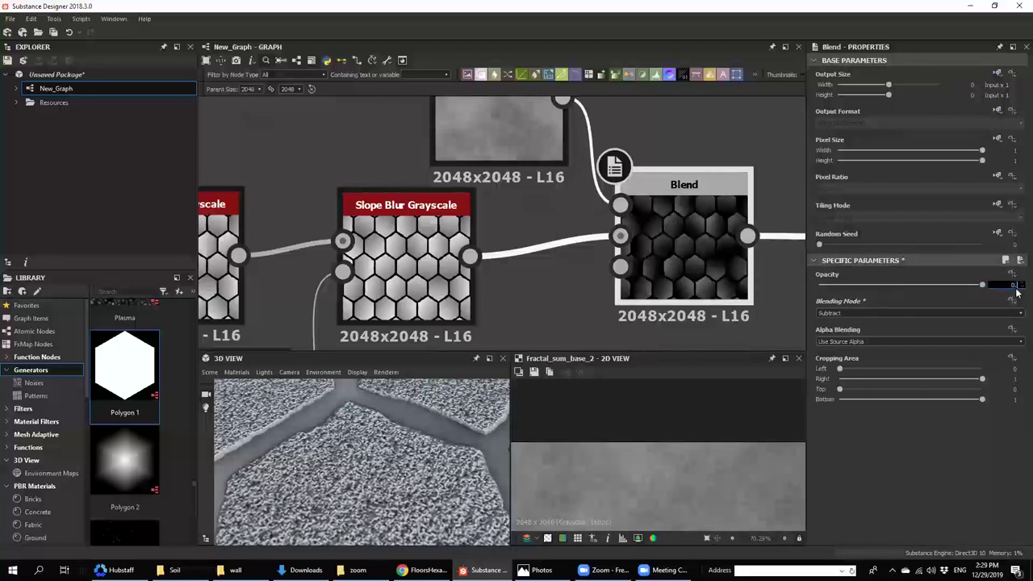
key(Return)
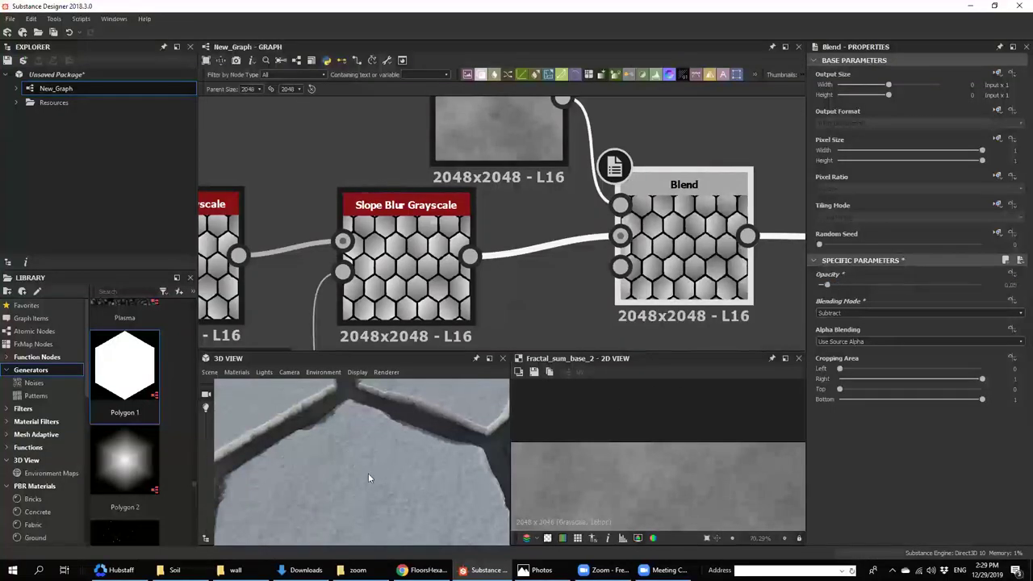
- Inspect the tile surface noise in 3D and set the noise Blend's opacity to 0.02
scroll(371, 454, down, 4)
scroll(395, 451, up, 6)
drag(374, 444, 366, 508)
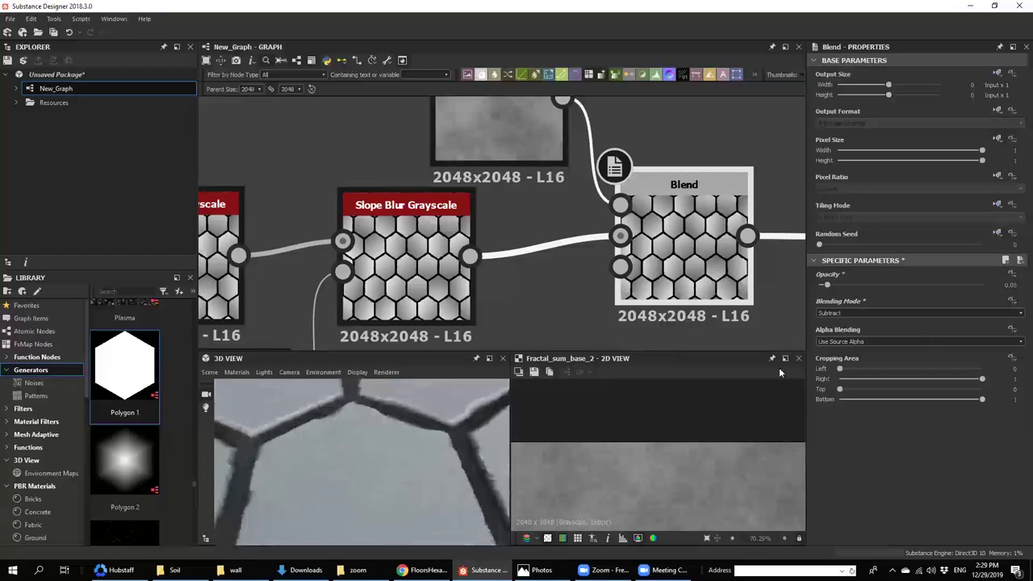
text(0.02)
key(Return)
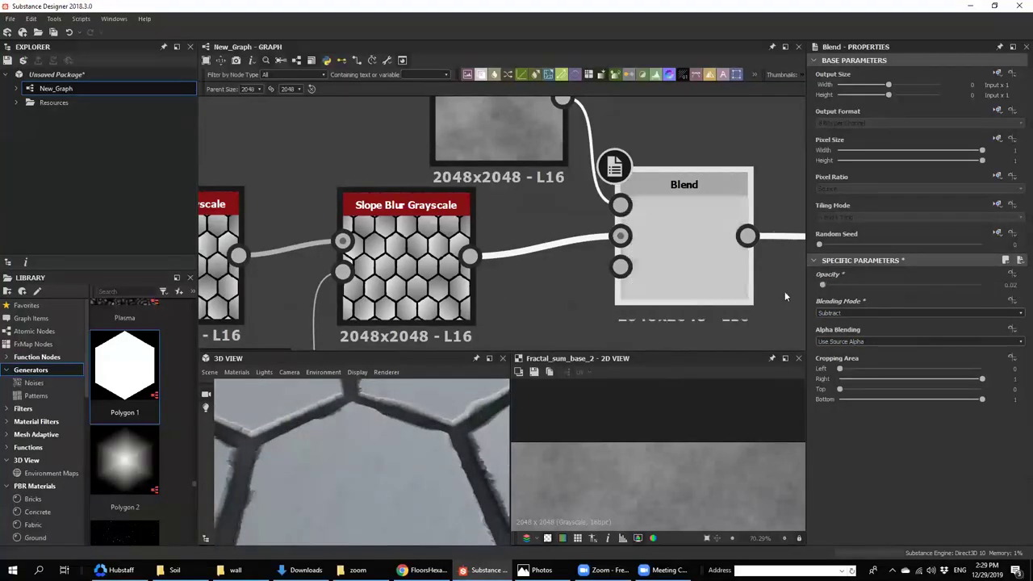
- Insert another Blend node directly after the Fractal Sum Base Blend in the main chain
scroll(484, 249, down, 3)
key(space)
text(b)
click(630, 240)
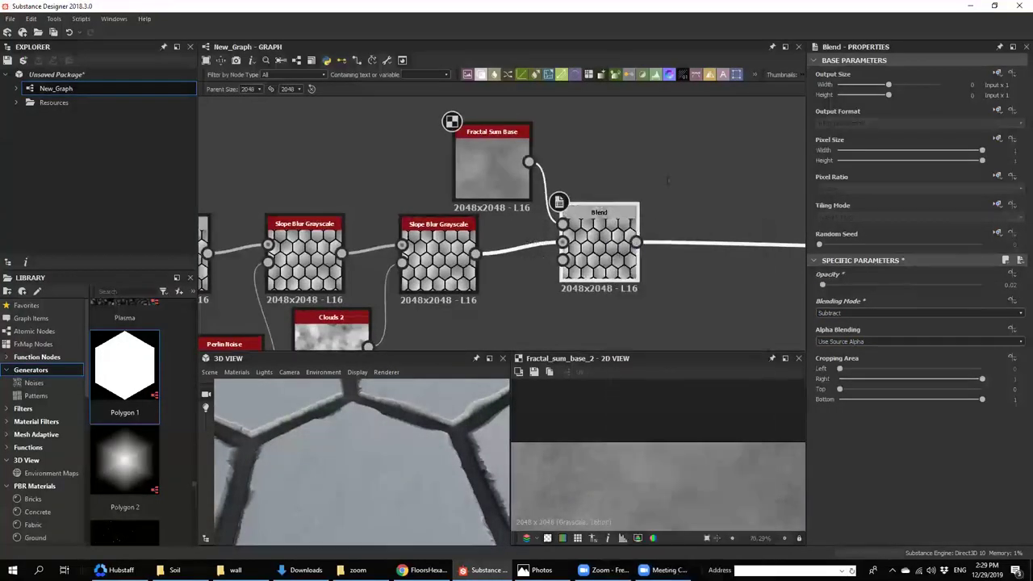
- Add a Dirt 2 node above the chain and connect it to the new Blend's foreground
click(633, 144)
key(space)
text(dir)
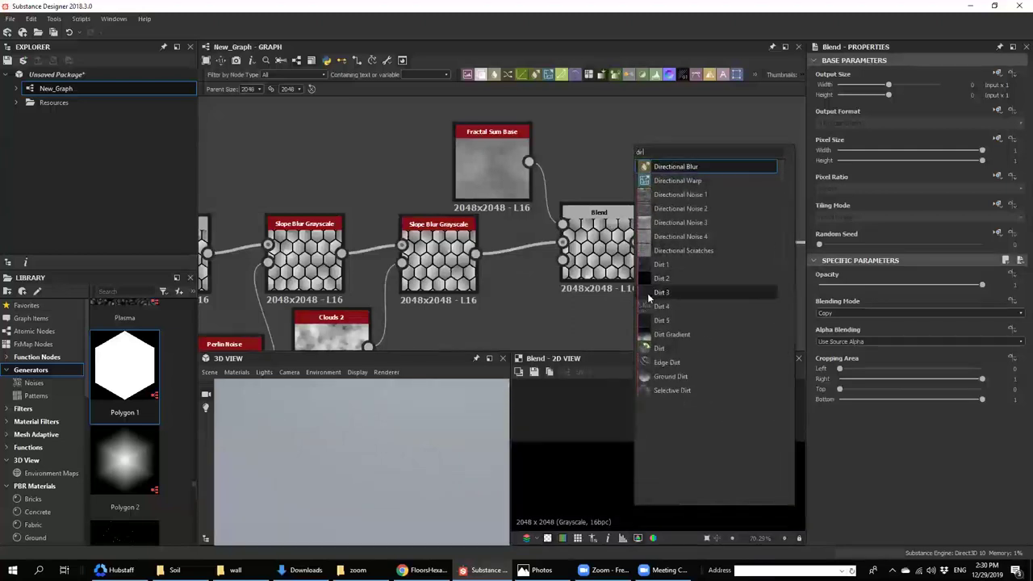
click(655, 279)
drag(665, 136, 701, 220)
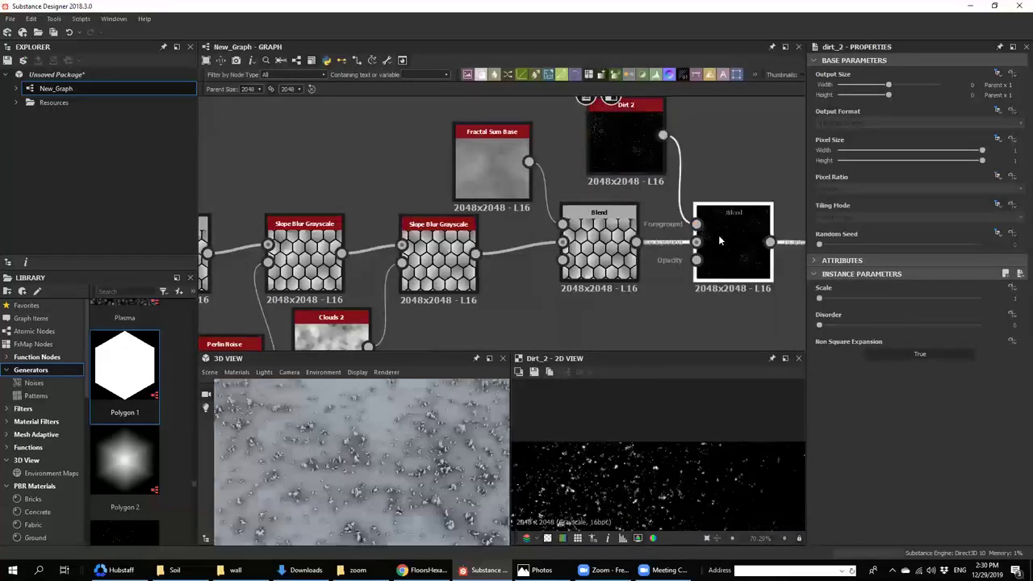
- Set the Dirt 2 Blend to Subtract with opacity 0.02 and inspect the tile surface in 3D
click(718, 235)
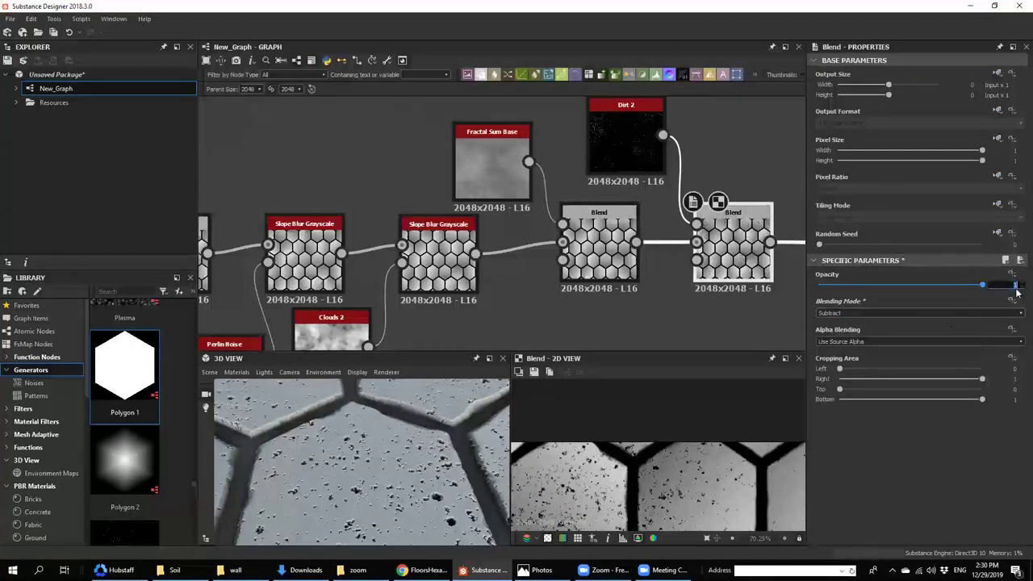
scroll(380, 487, down, 5)
drag(379, 488, 376, 441)
scroll(376, 442, up, 3)
scroll(376, 437, up, 3)
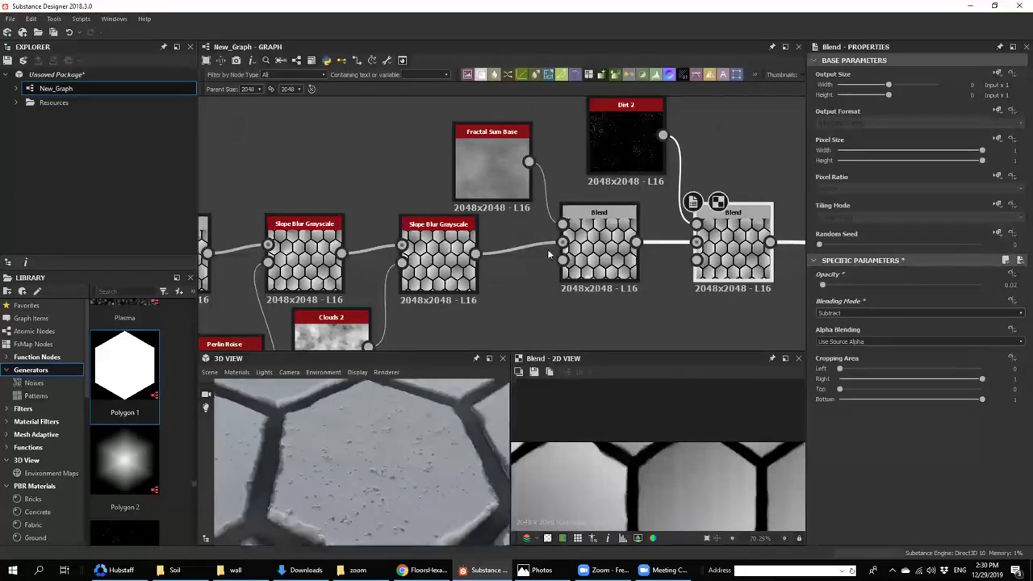
- Insert a Histogram Range node between Dirt 2 and its Blend, and check the softened dirt in 3D
click(626, 137)
key(space)
text(hi)
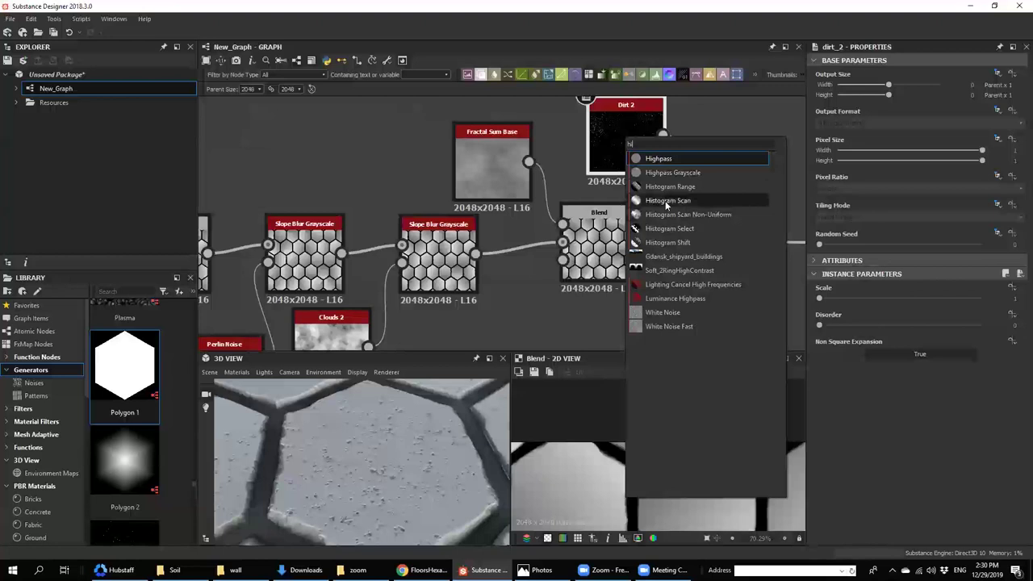
click(665, 186)
scroll(389, 484, up, 5)
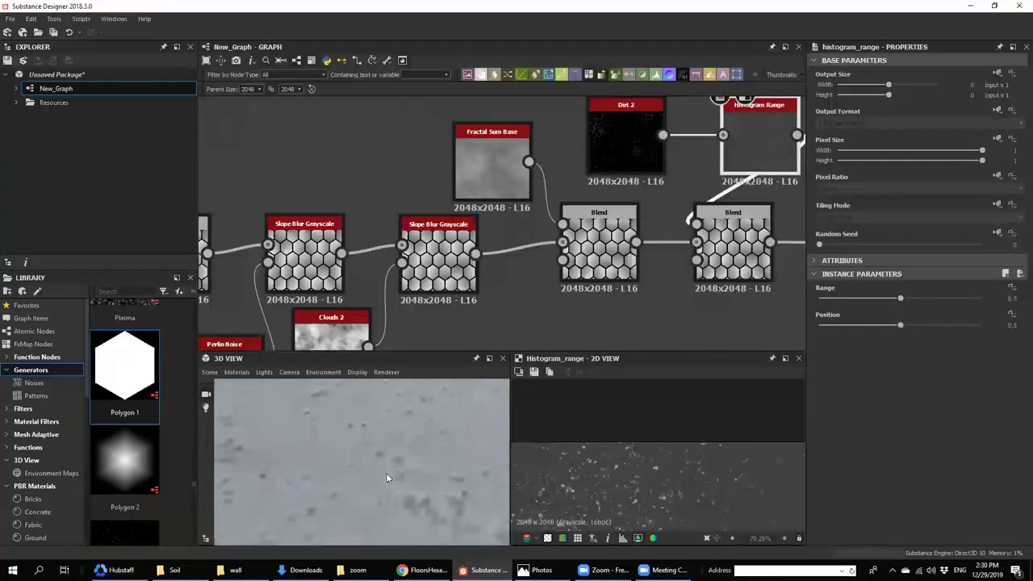
scroll(387, 478, down, 6)
- Set the opacity of the Blend fed by the Histogram Range to 0.01 and inspect the tiles in 3D
middle_drag(661, 203, 552, 217)
click(621, 254)
drag(1003, 285, 1011, 285)
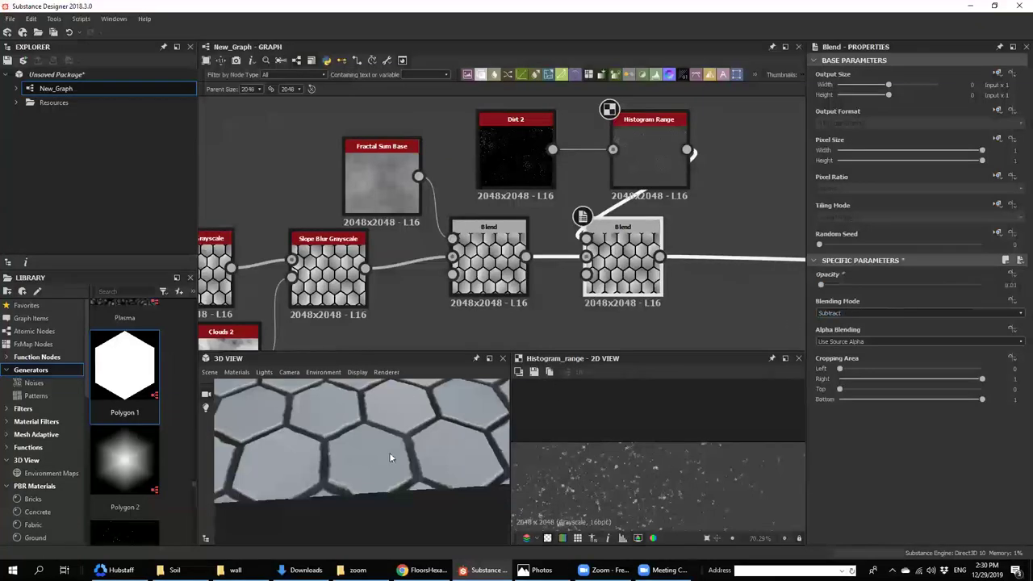
scroll(389, 458, up, 4)
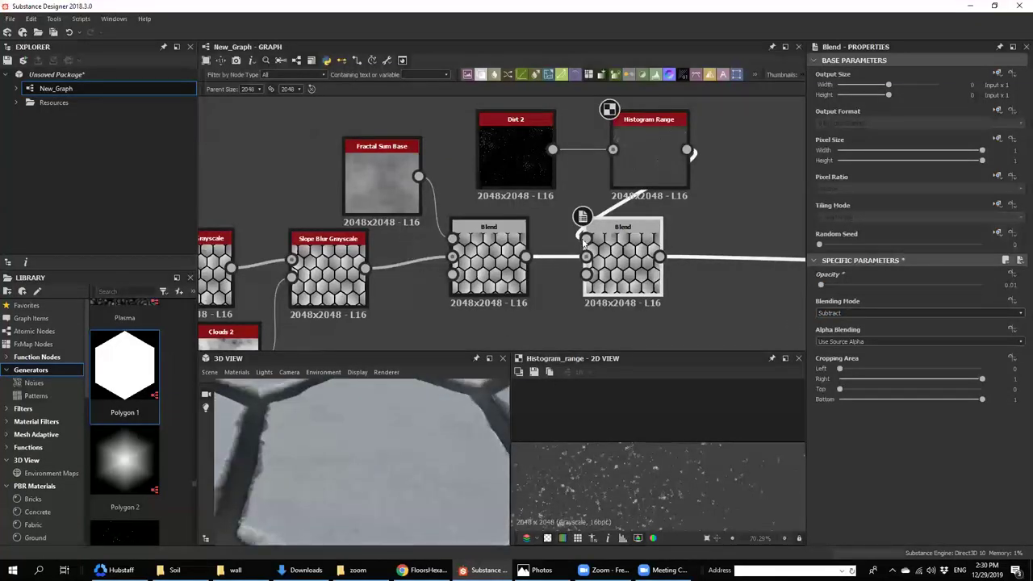
scroll(584, 244, down, 4)
- Move the dirt Blend farther along the chain and insert a new Blend node after it
middle_drag(584, 244, 507, 268)
drag(522, 271, 554, 270)
key(space)
text(b)
key(Return)
- Add a second Dirt 2 node above the Histogram Range and set its Disorder to 0.76
key(space)
text(d)
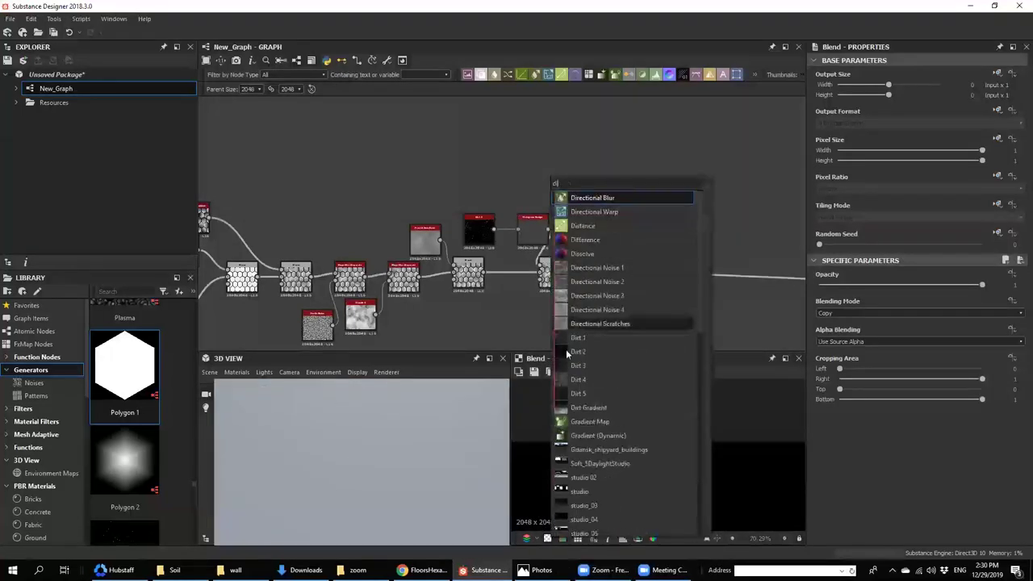
click(563, 351)
scroll(572, 200, up, 2)
drag(852, 325, 943, 326)
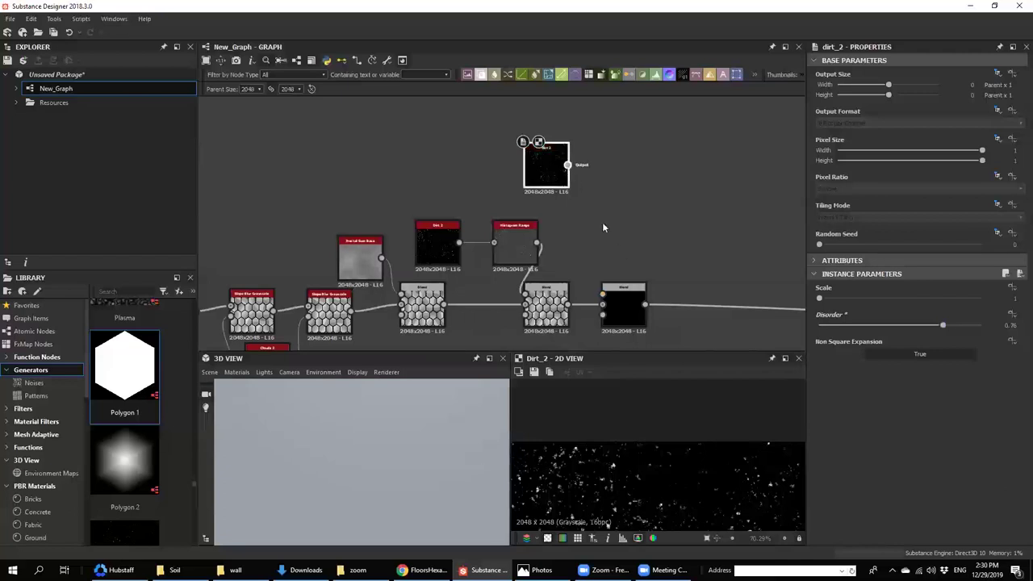
- Connect the second Dirt 2 to the last Blend, set it to Multiply at opacity 0.03, and compare with the reference photo
click(619, 297)
click(834, 315)
click(835, 343)
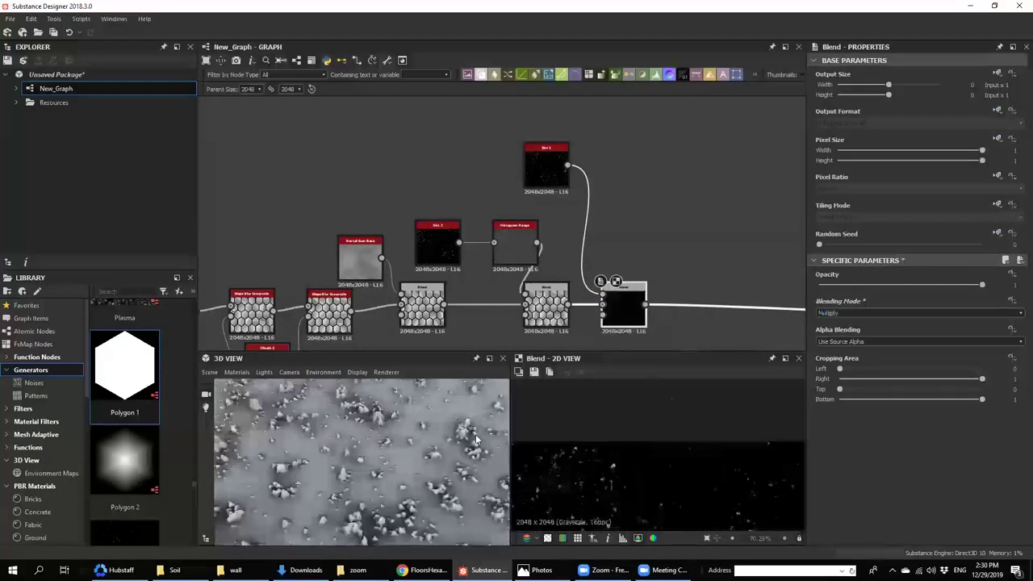
click(823, 285)
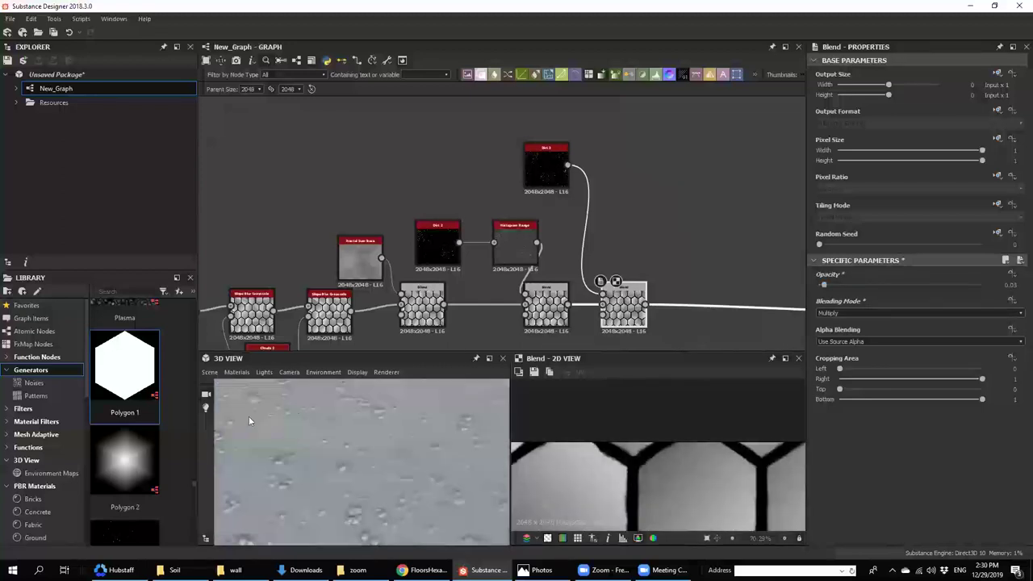
scroll(323, 428, down, 5)
scroll(382, 480, up, 6)
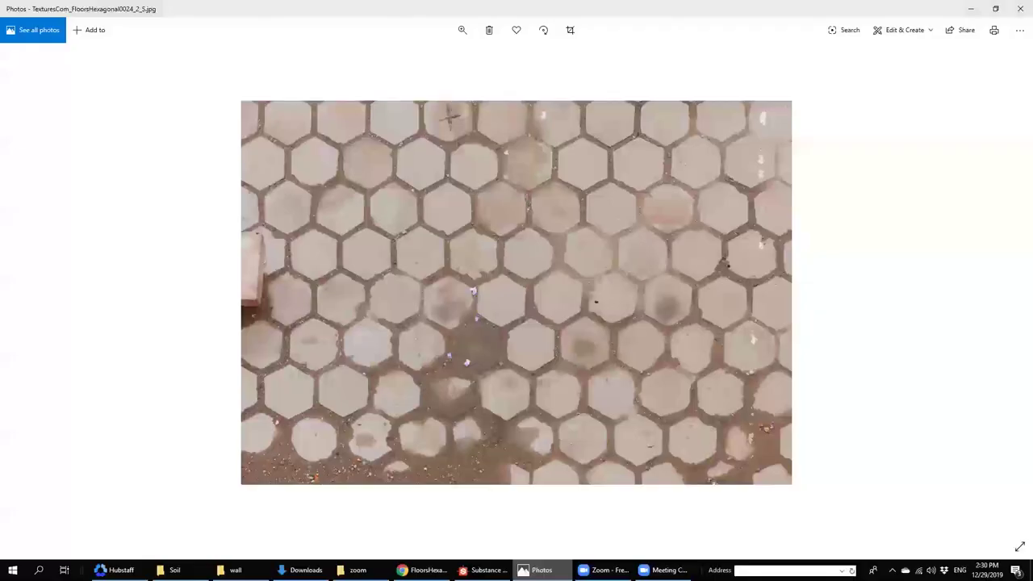
click(532, 568)
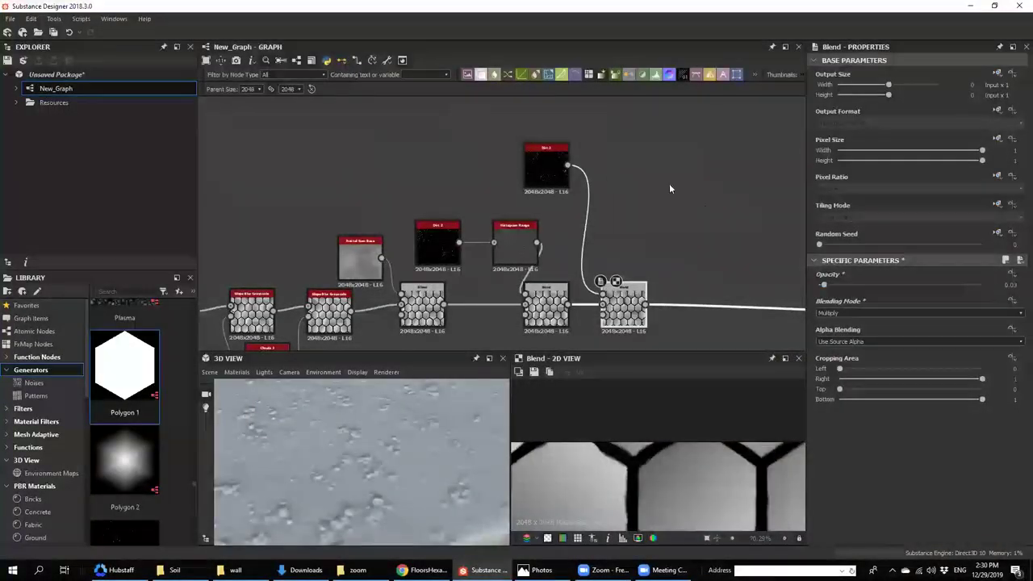
- Insert a Histogram Range node between the second Dirt 2 and the last Blend, and inspect the tiles in 3D
click(546, 171)
key(space)
text(hi)
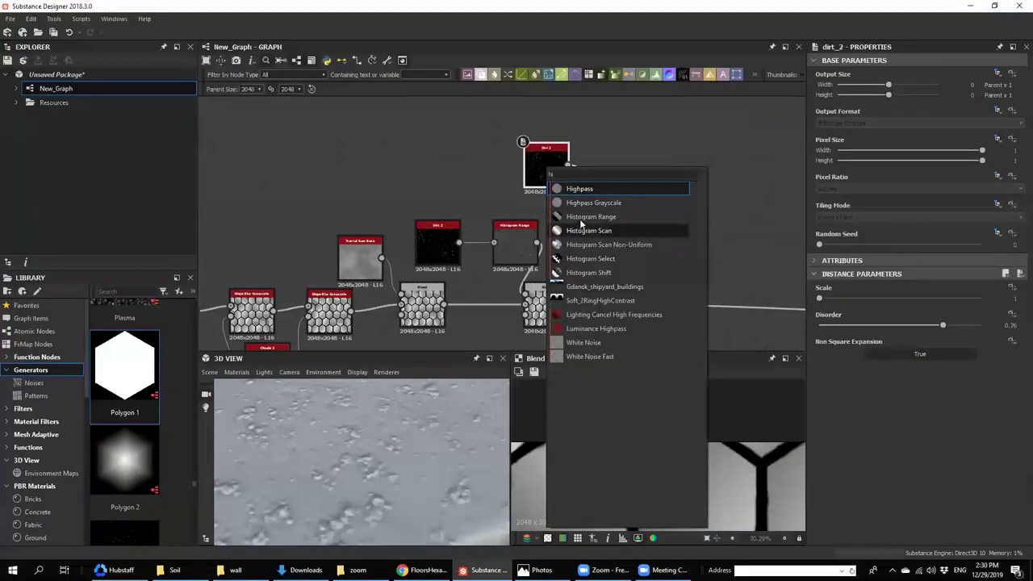
click(583, 216)
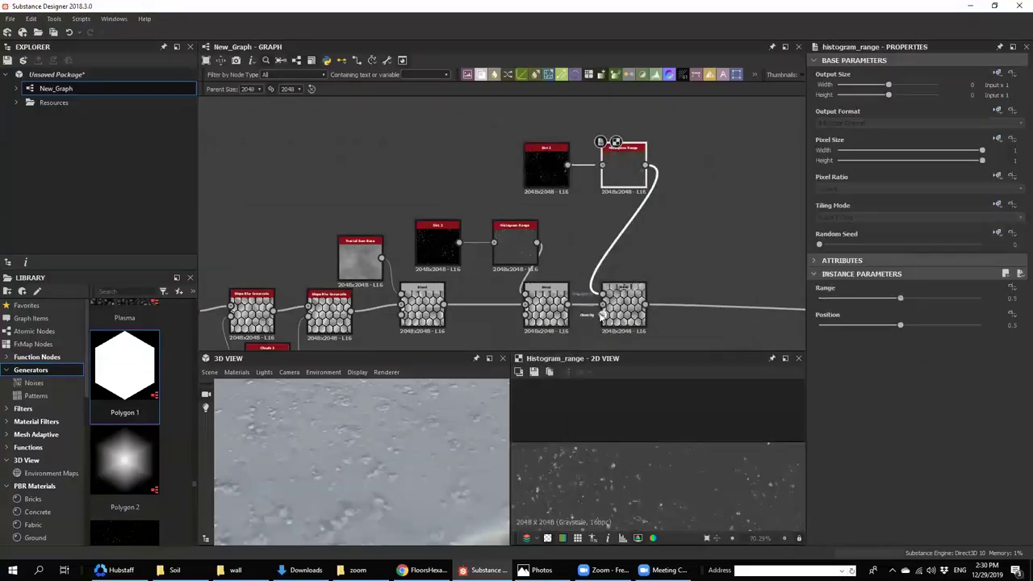
click(624, 306)
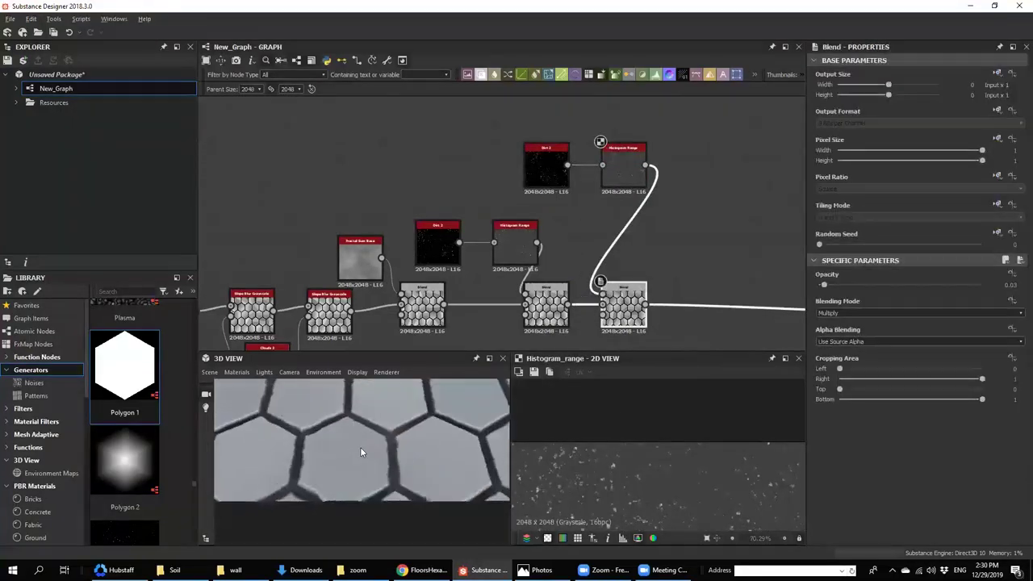
scroll(342, 431, down, 10)
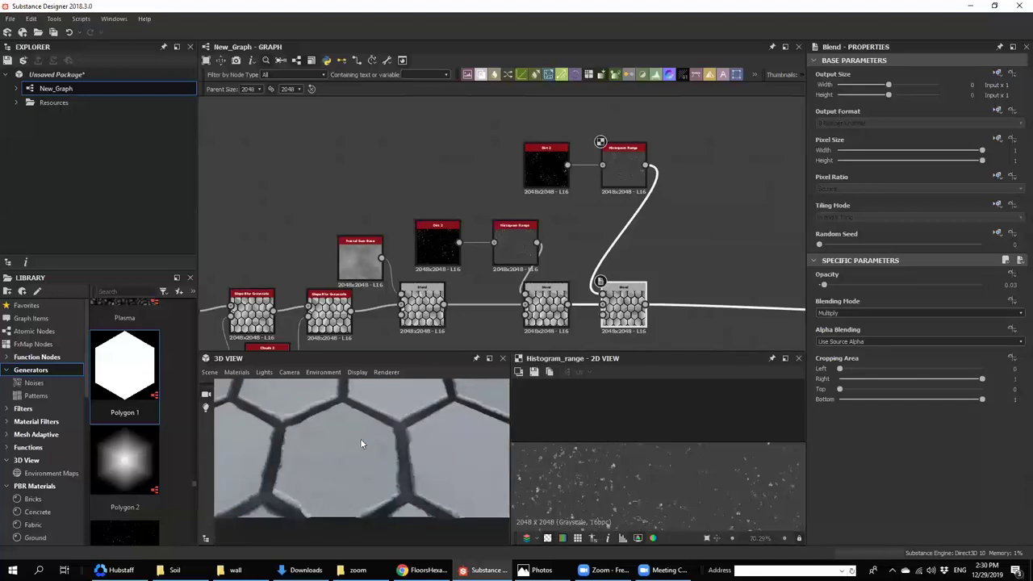
- Select all tile-shape nodes up to the last Blend, move them away from the outputs, and add a frame around them
middle_drag(347, 403, 336, 438)
scroll(560, 260, down, 6)
middle_drag(242, 184, 363, 184)
drag(363, 181, 693, 316)
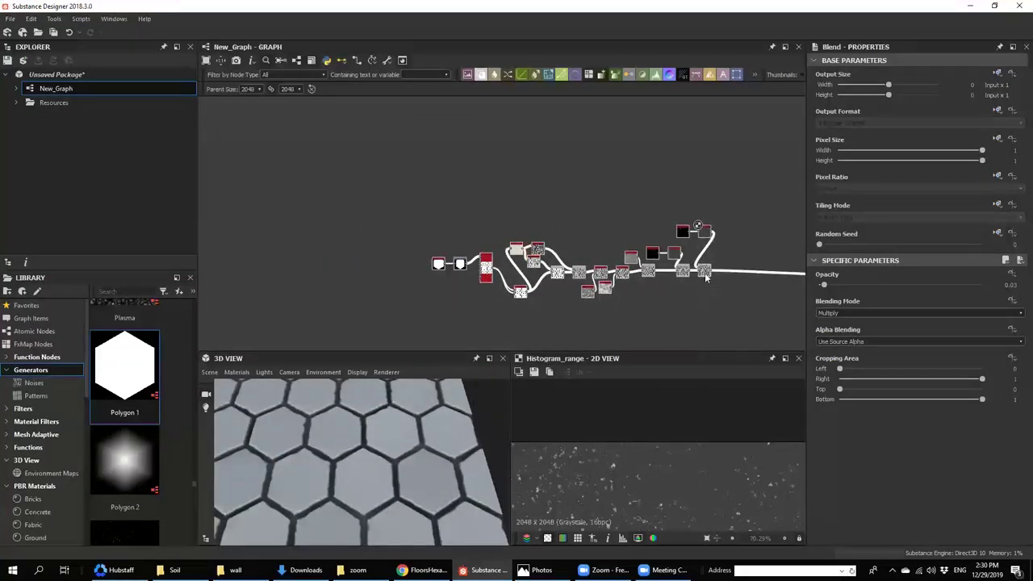
drag(705, 272, 586, 274)
right_click(585, 274)
click(618, 335)
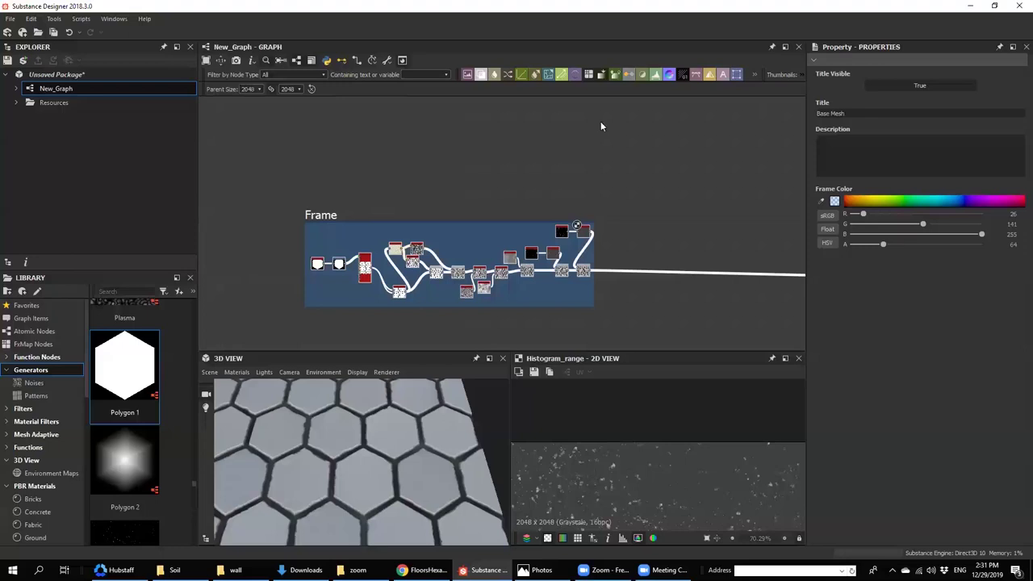
- Title the new frame "Base shape"
key(BackSpace)
key(BackSpace)
key(BackSpace)
key(BackSpace)
text(shape)
click(323, 147)
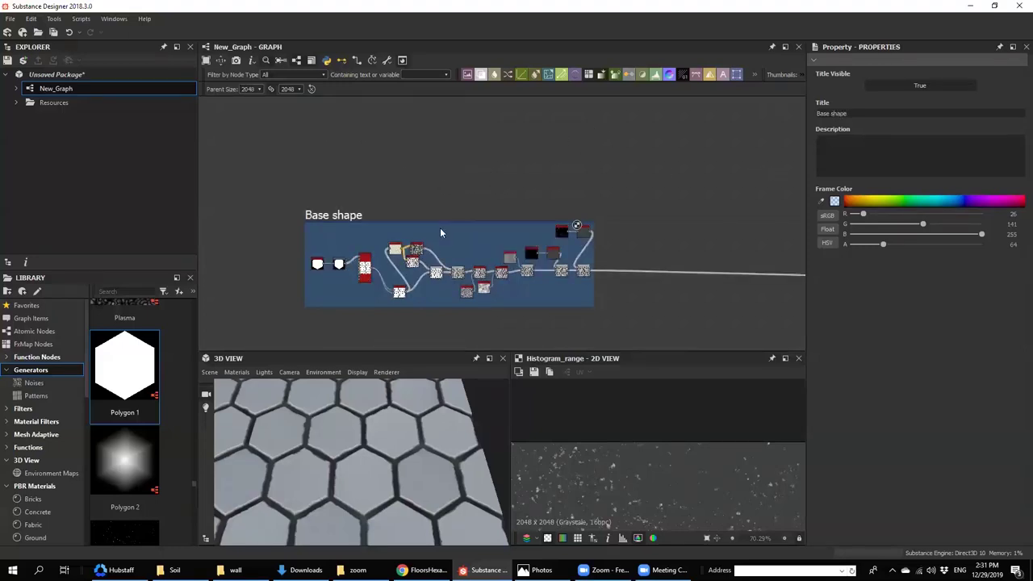
- Insert a Height Blend node on the link between the Base shape frame and the output nodes
middle_drag(434, 219, 264, 159)
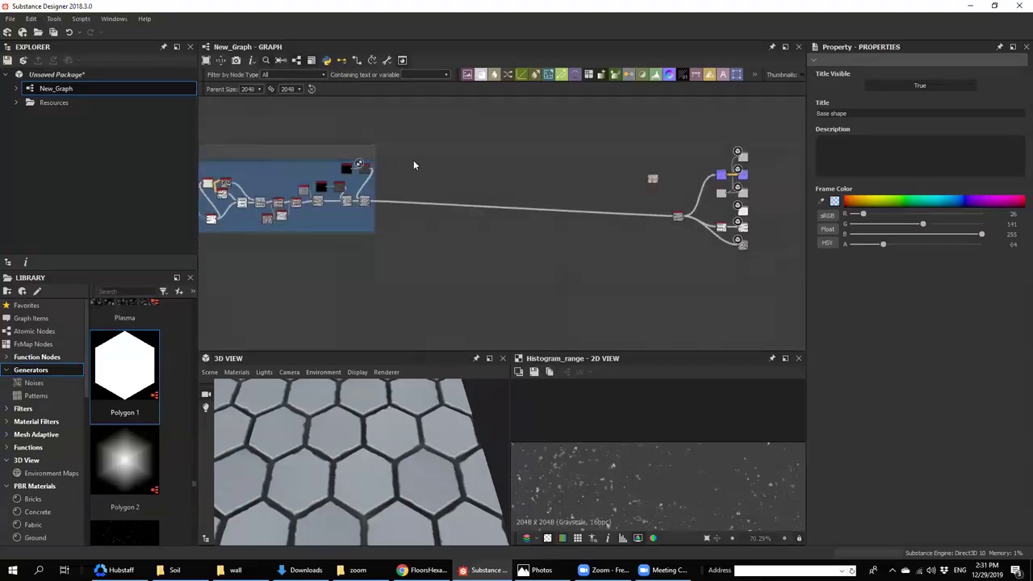
click(512, 208)
key(space)
text(he)
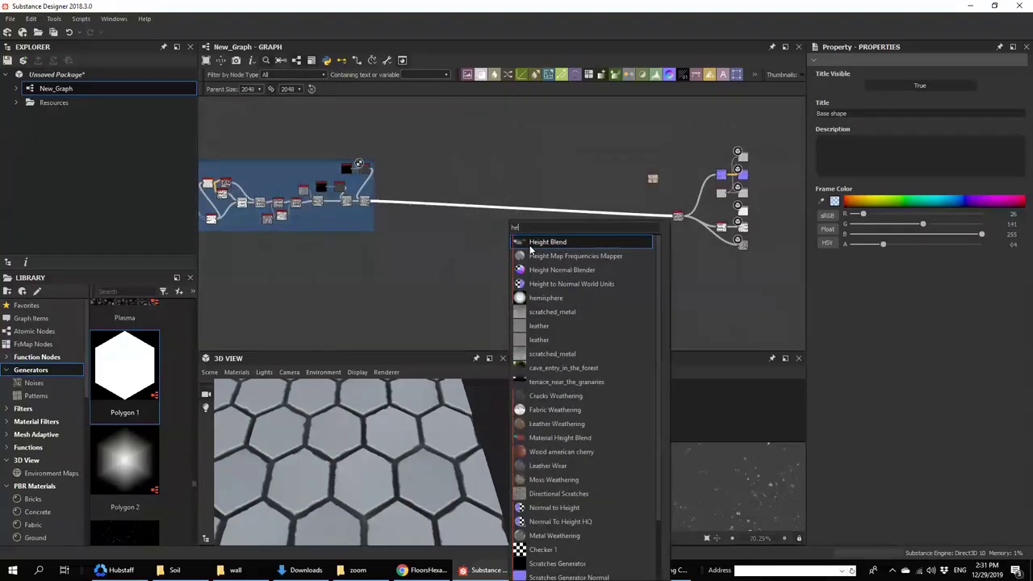
click(530, 245)
scroll(517, 222, up, 5)
click(498, 234)
- Add a Clouds 2 node in the empty area below the link to the Height Blend
middle_drag(300, 305, 505, 239)
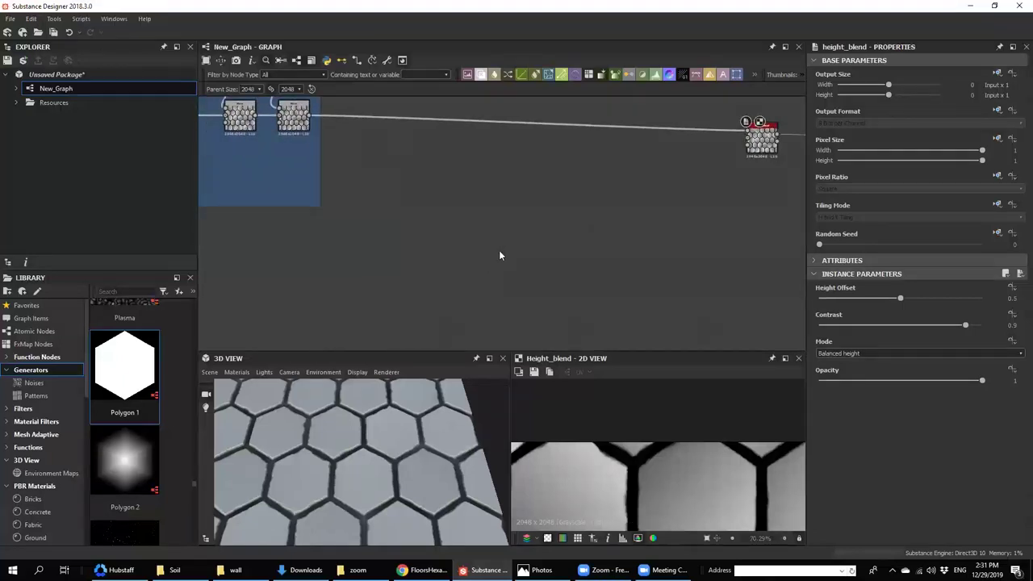
key(space)
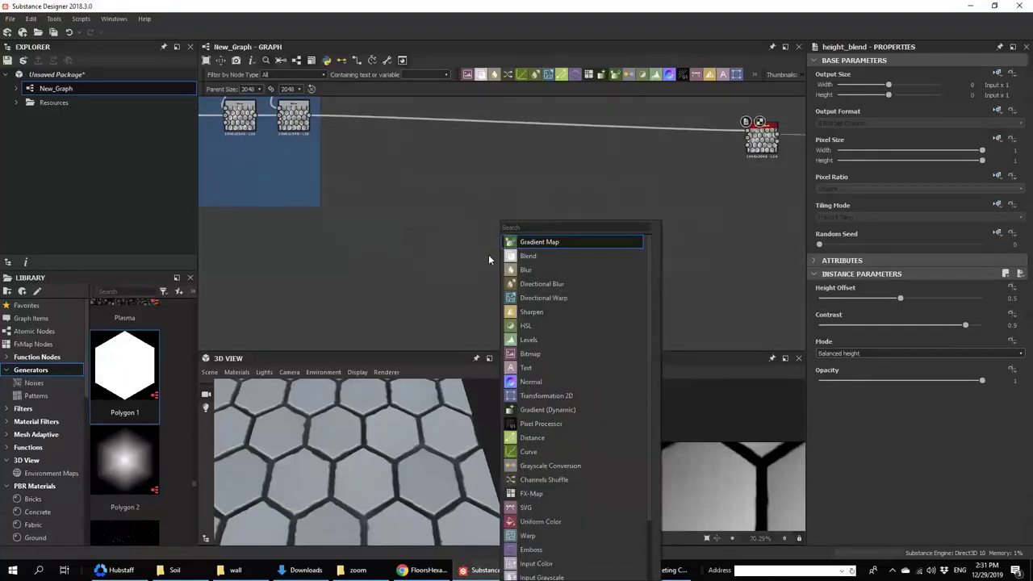
text(clo)
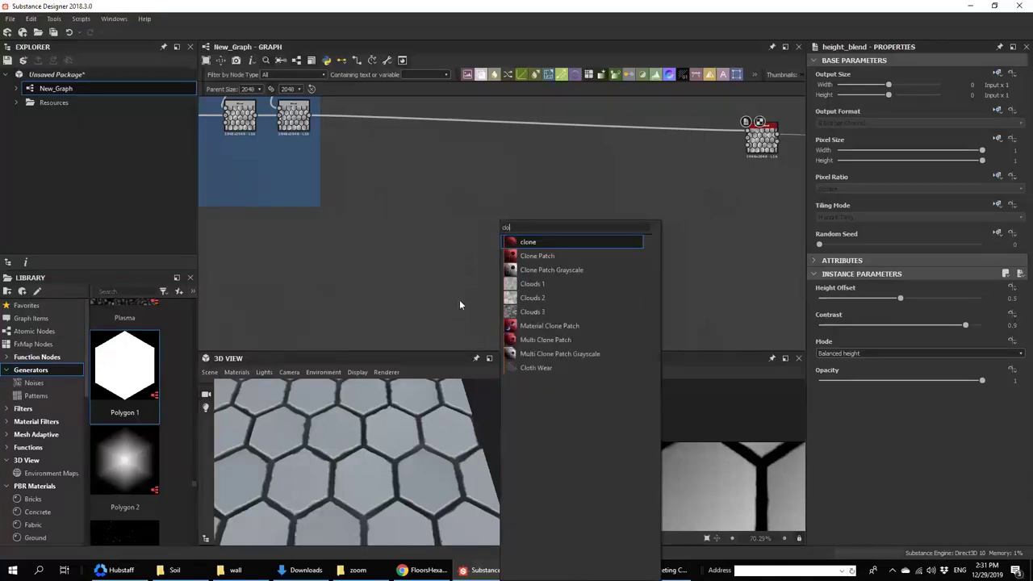
click(537, 298)
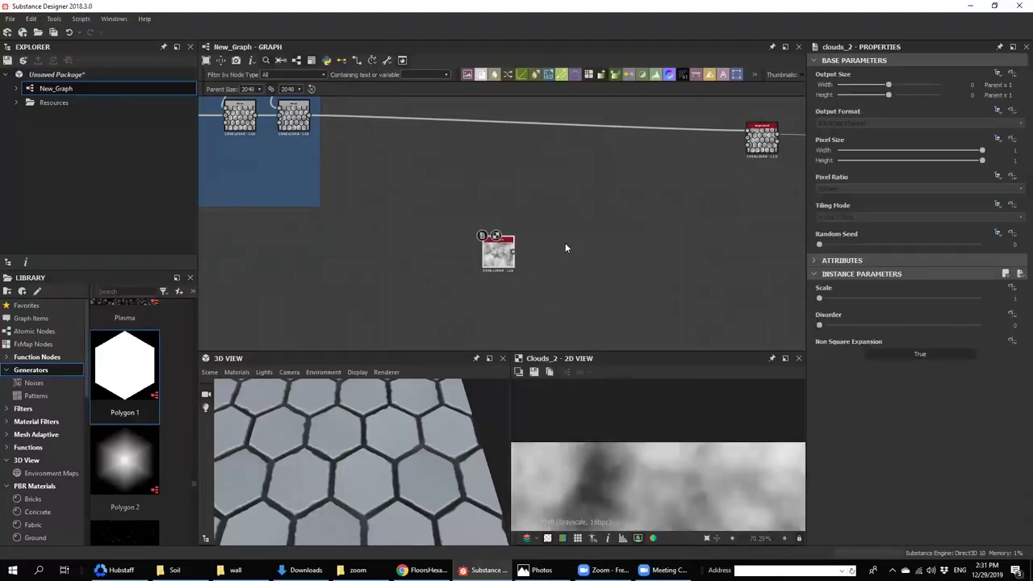
- Add a Fractal Sum Base node beside the new Clouds 2 node
key(space)
text(fra)
click(594, 310)
middle_drag(567, 255, 523, 269)
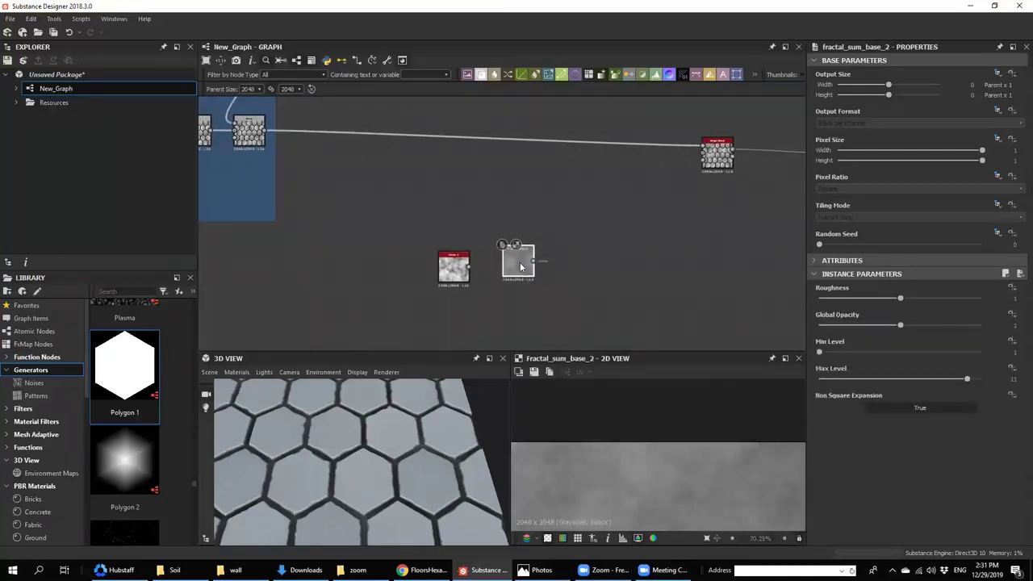
- Add a Blend node fed by the Fractal Sum Base beside the Clouds 2 node
key(space)
text(b)
click(565, 243)
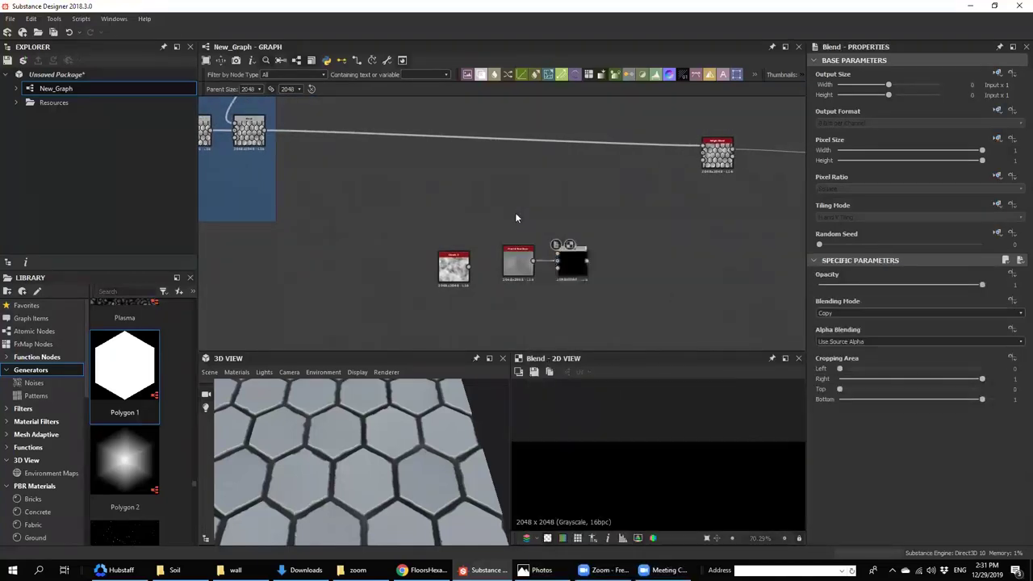
- Add a BnW Spots 2 node above the Fractal Sum Base and connect it to the Blend's background input
key(space)
text(bn)
click(547, 249)
scroll(557, 257, up, 2)
drag(558, 258, 519, 191)
double_click(577, 260)
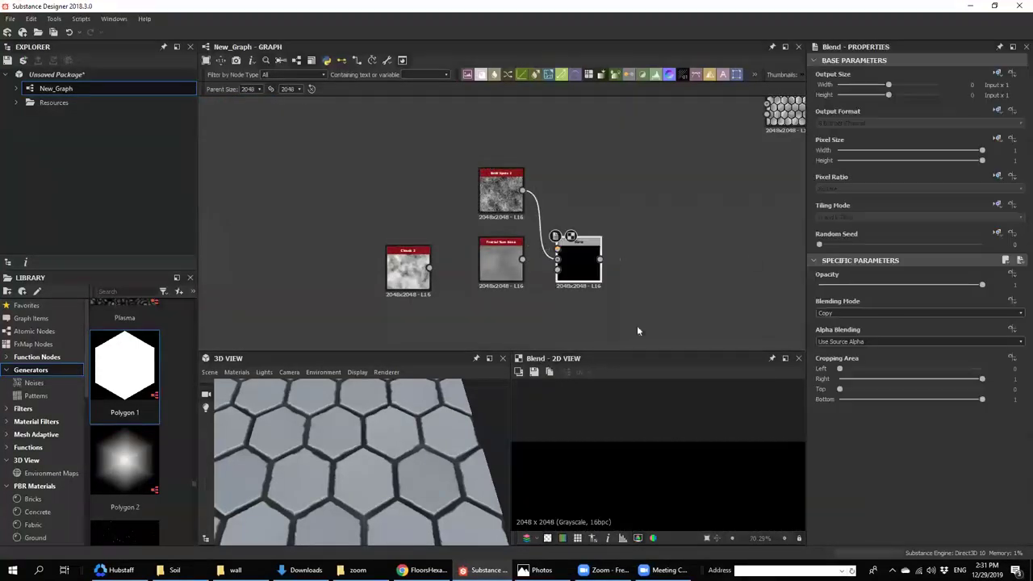
- Feed the noise Blend into the Height Blend's bottom height input and connect the Fractal Sum Base as the Blend's foreground
middle_drag(763, 134, 740, 167)
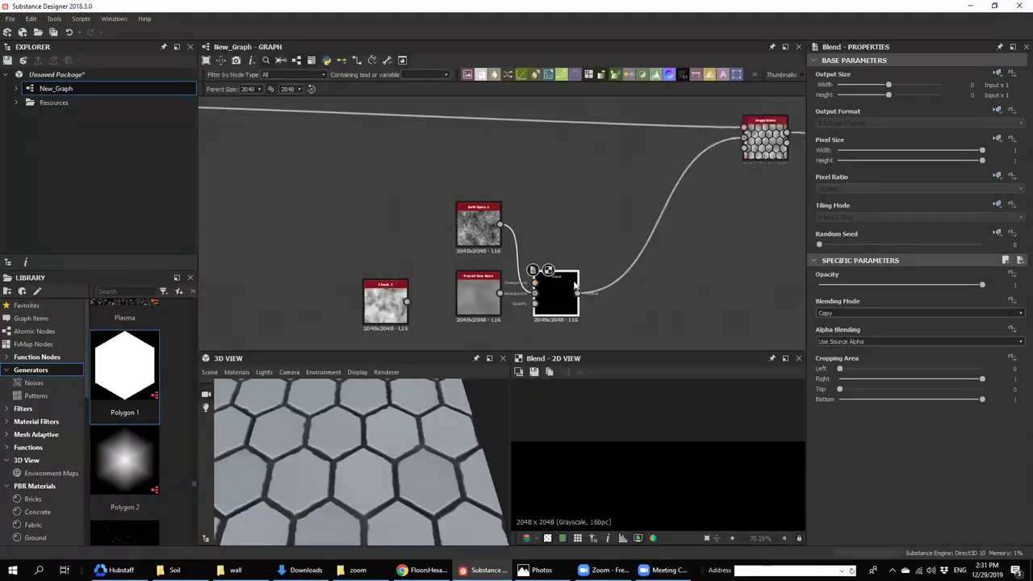
scroll(655, 452, down, 6)
key(f)
double_click(764, 143)
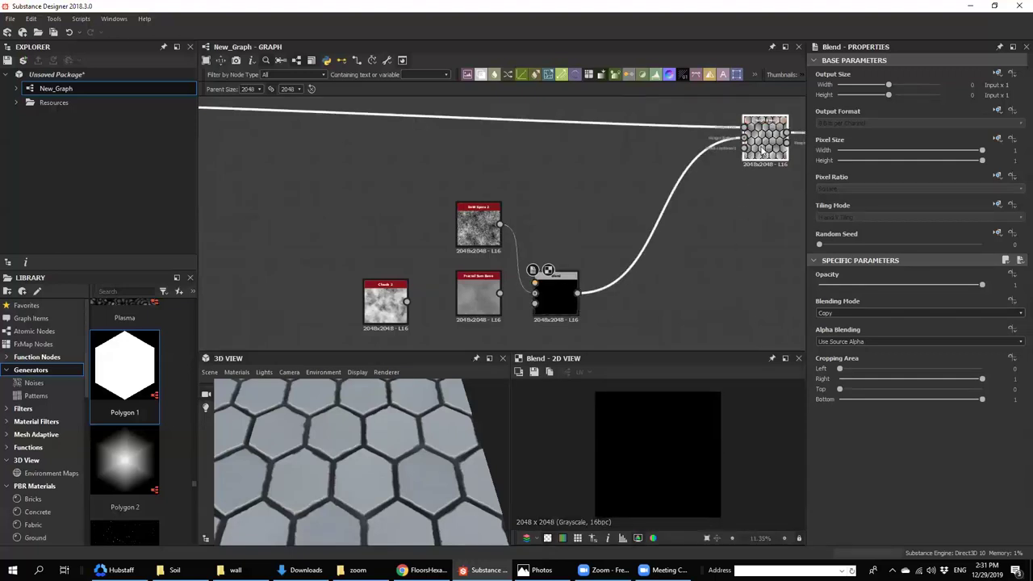
scroll(539, 315, up, 3)
click(546, 255)
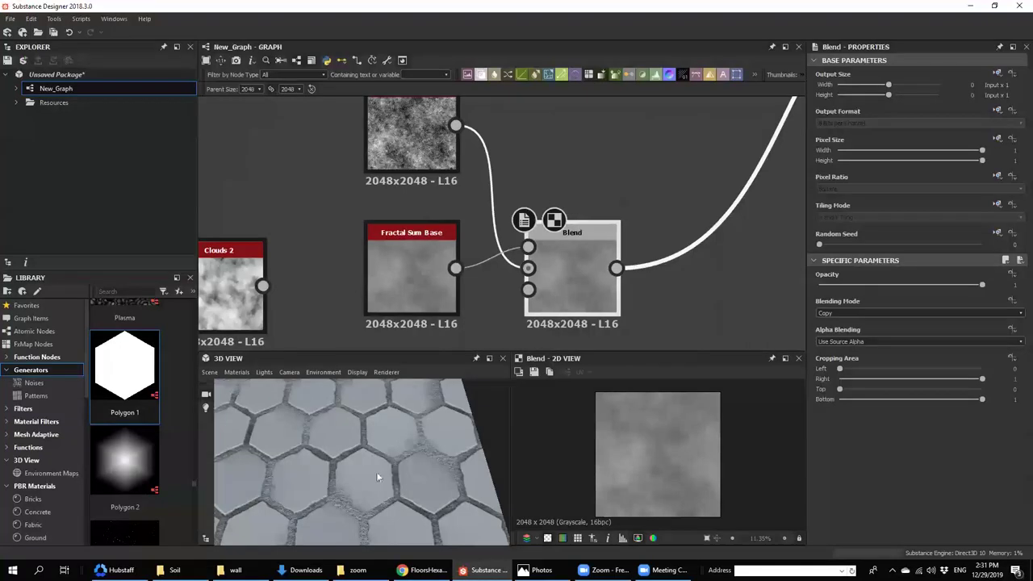
- Set the noise Blend's opacity to 0.87, judging the ground in the 3D preview against the reference photo
scroll(376, 471, up, 5)
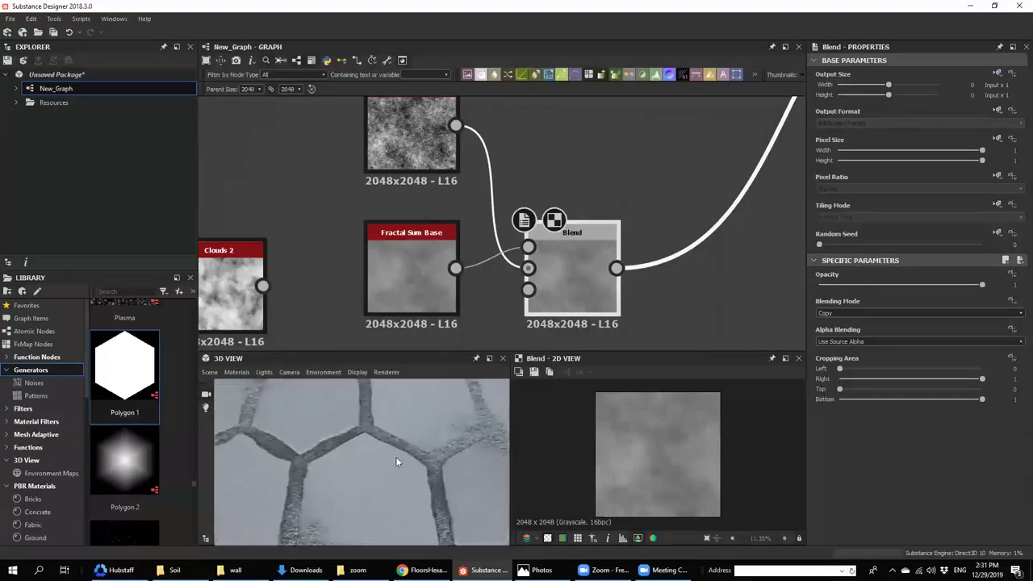
click(888, 286)
click(840, 287)
click(888, 287)
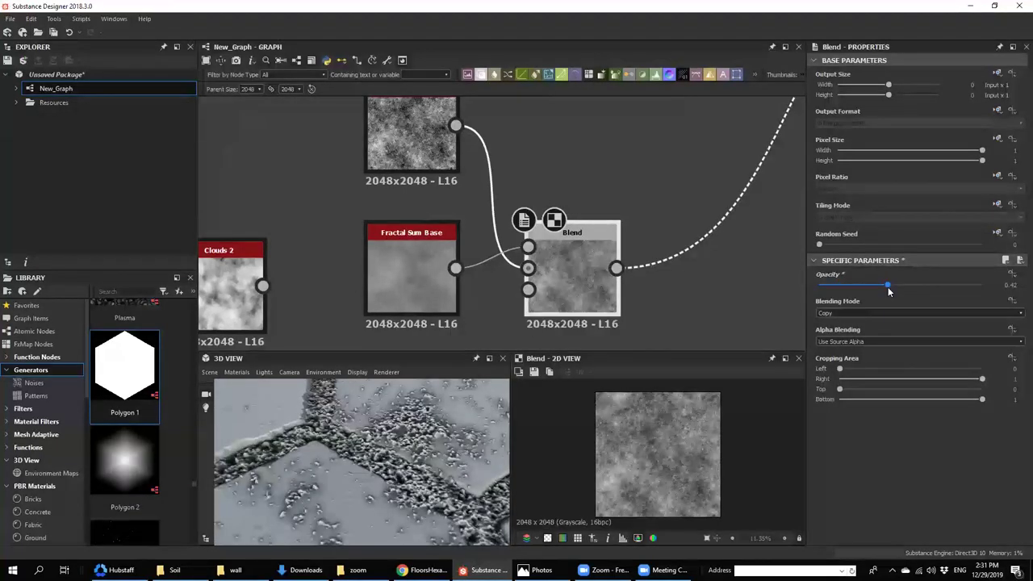
click(933, 288)
drag(933, 289, 940, 289)
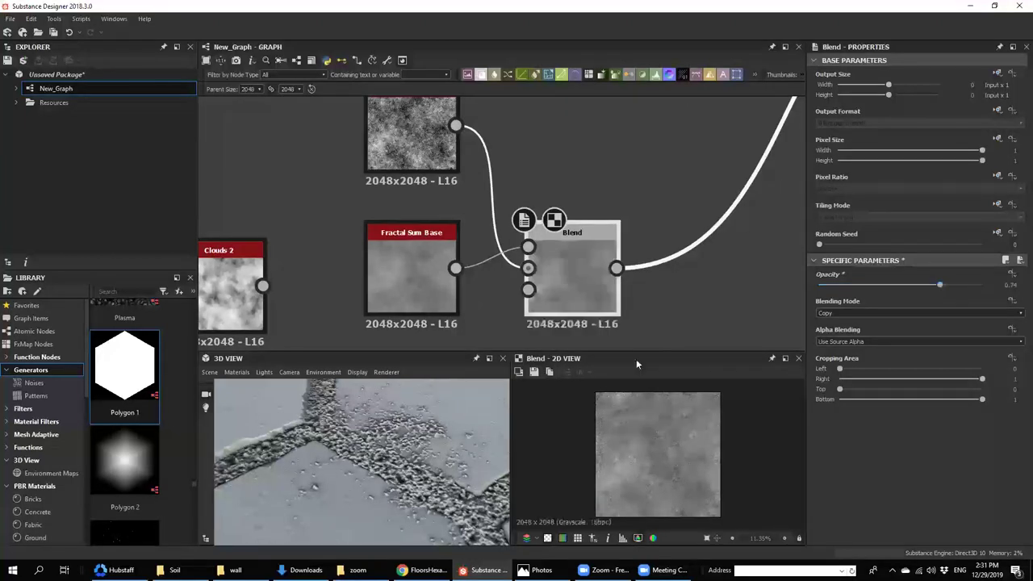
scroll(378, 453, down, 5)
click(538, 570)
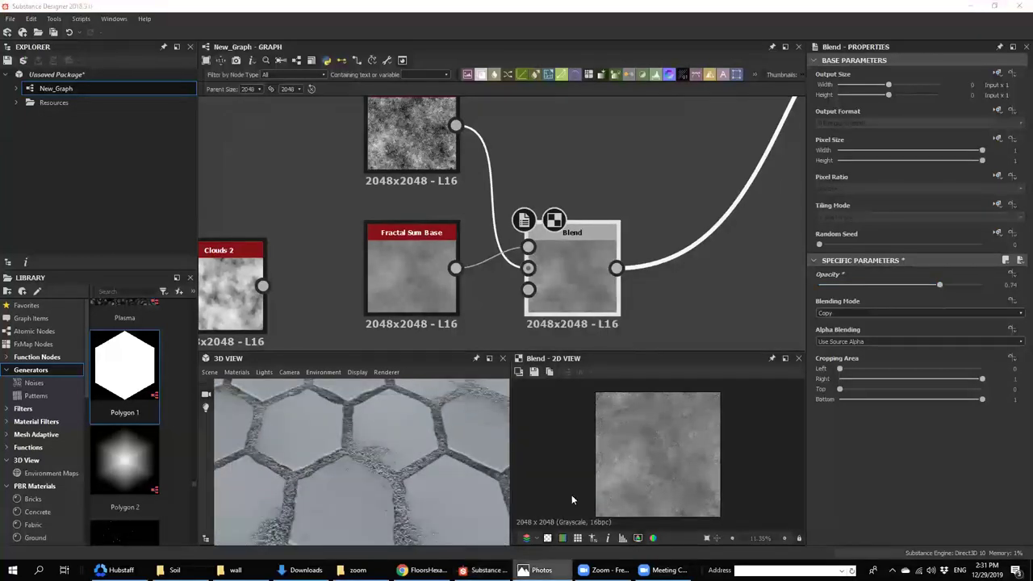
scroll(566, 377, up, 5)
click(547, 570)
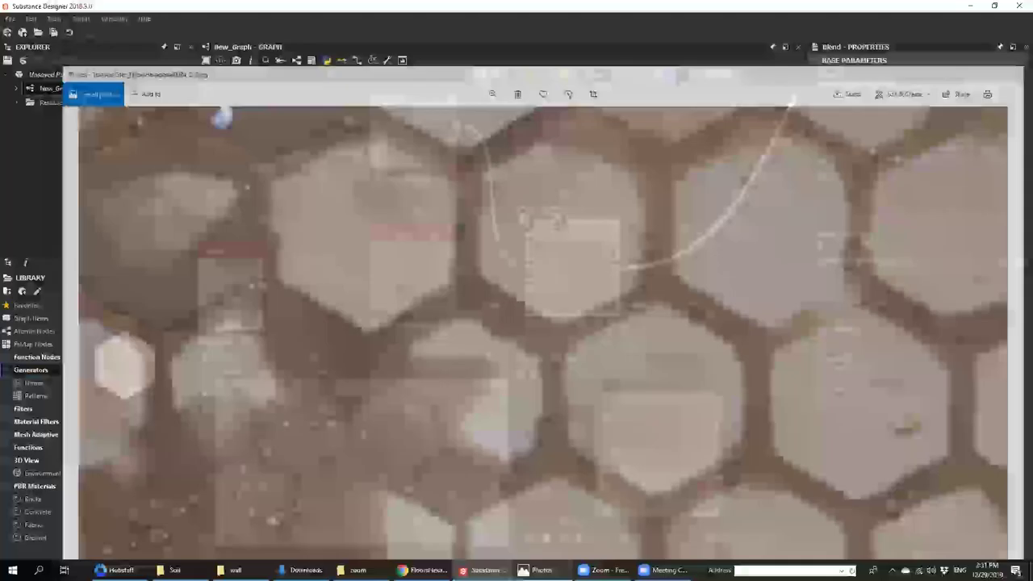
drag(948, 285, 961, 288)
- Set the scale of the BnW Spots 2 noise to 3
scroll(362, 484, up, 4)
middle_drag(472, 280, 537, 273)
click(469, 161)
drag(850, 298, 864, 299)
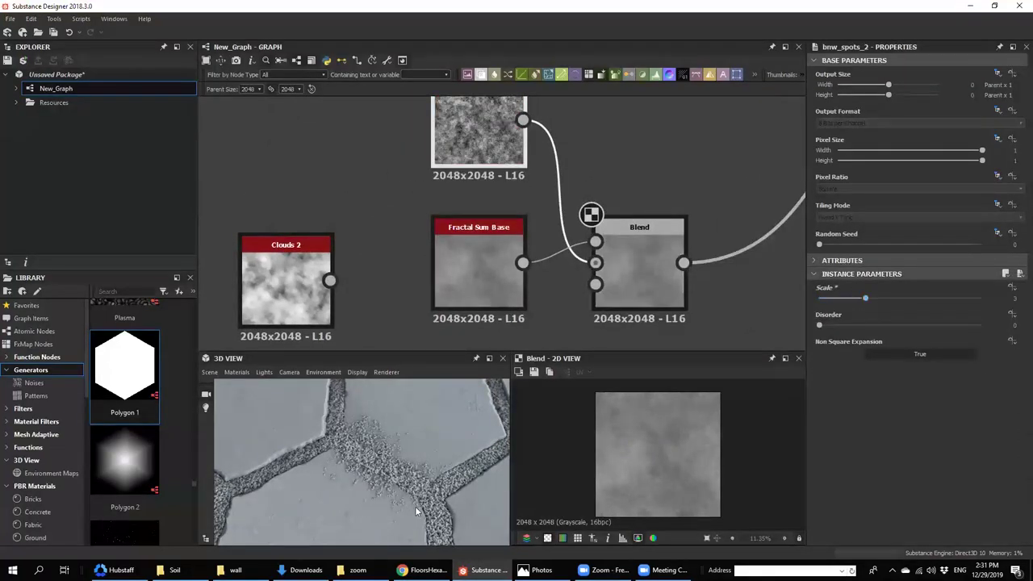
- Insert a Histogram Range node between the noise Blend and the Height Blend
middle_drag(417, 511, 342, 501)
scroll(342, 500, up, 4)
click(634, 270)
key(space)
text(hi)
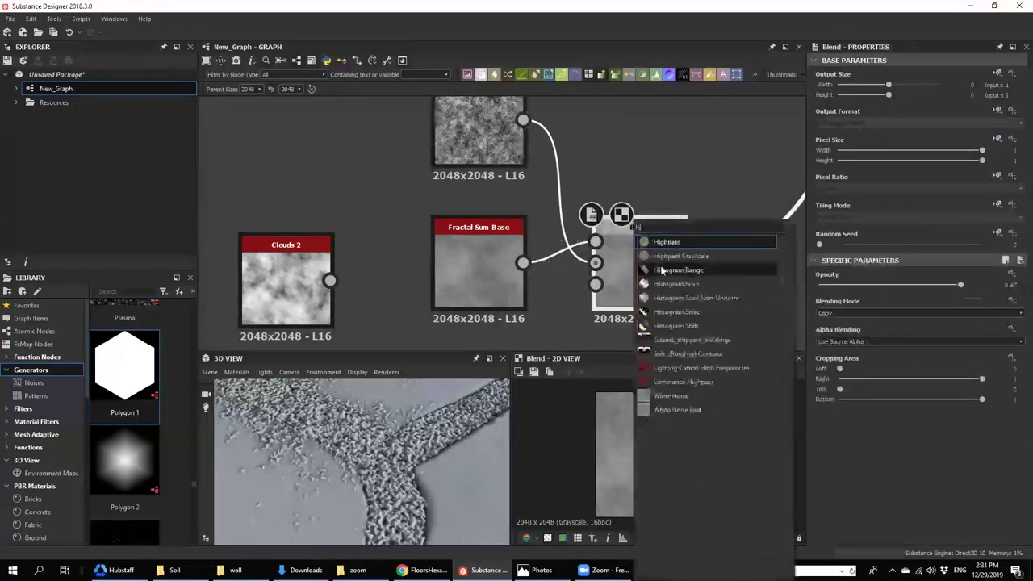
click(686, 271)
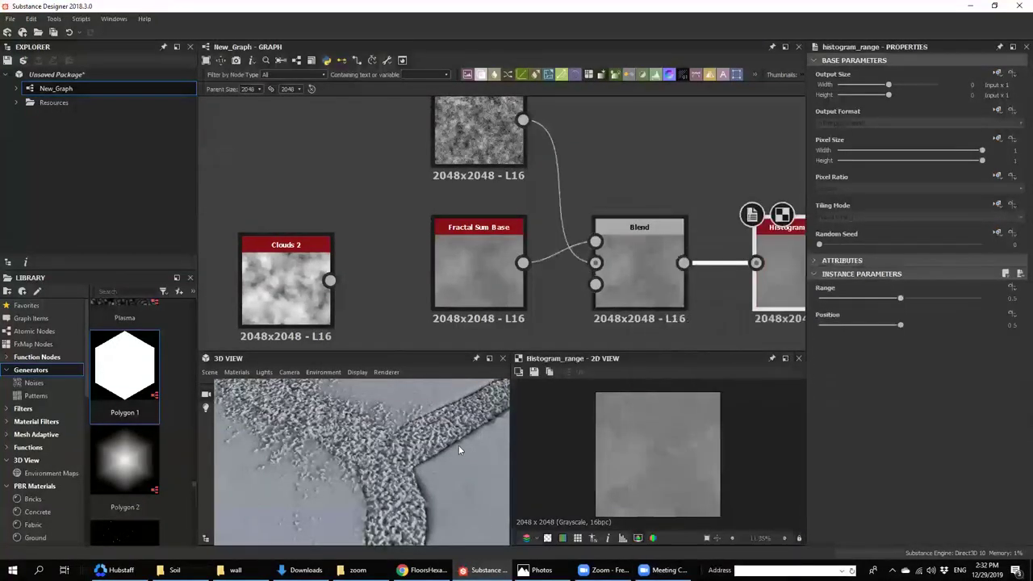
- Add a Blend node after the Histogram Range, using the Clouds 2 noise as its foreground
scroll(414, 455, down, 4)
scroll(414, 456, up, 3)
scroll(392, 459, down, 1)
scroll(391, 456, up, 4)
middle_drag(388, 466, 379, 468)
scroll(391, 462, down, 3)
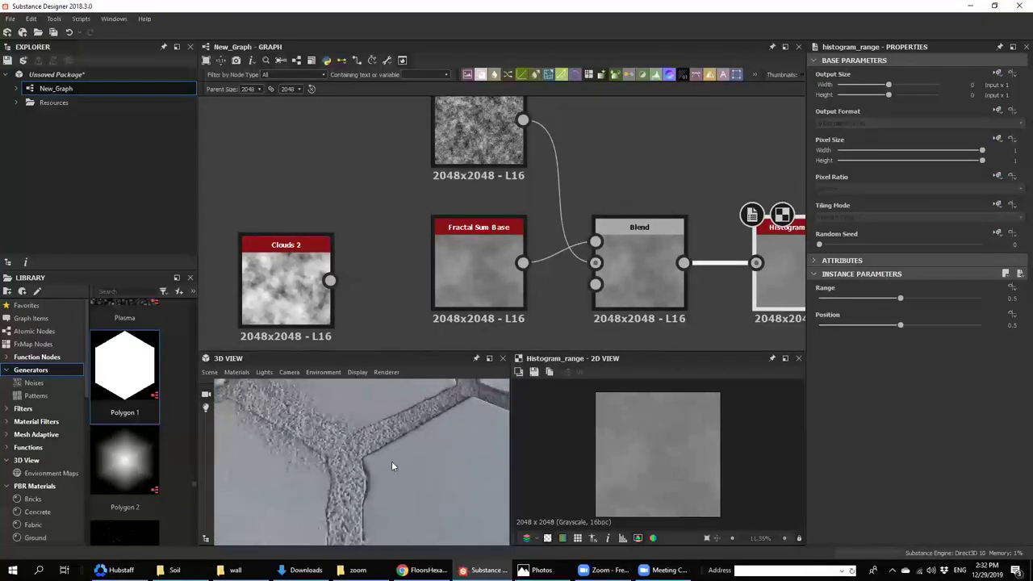
scroll(508, 282, down, 3)
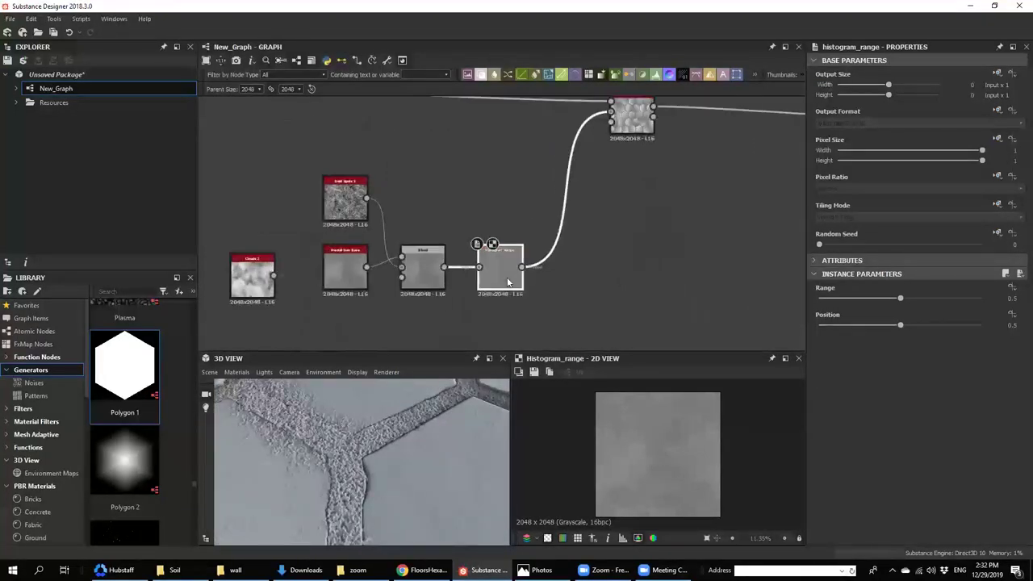
scroll(507, 281, up, 1)
key(space)
click(539, 246)
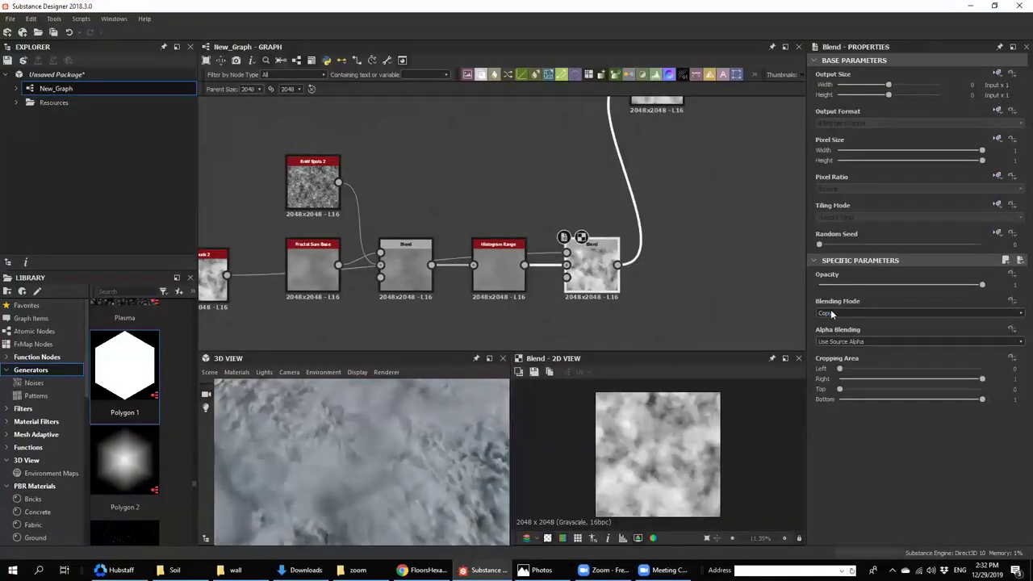
- Switch the new Blend's blending mode to Multiply and examine the grout in the 3D preview
scroll(834, 313, down, 2)
key(Down)
scroll(381, 458, down, 3)
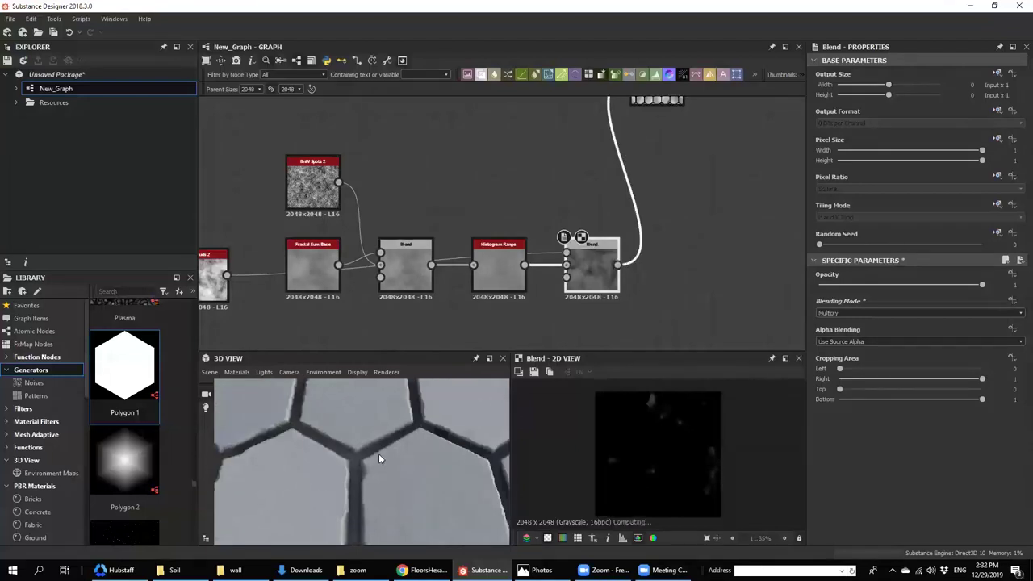
scroll(364, 449, up, 3)
middle_drag(364, 437, 363, 465)
scroll(361, 465, up, 2)
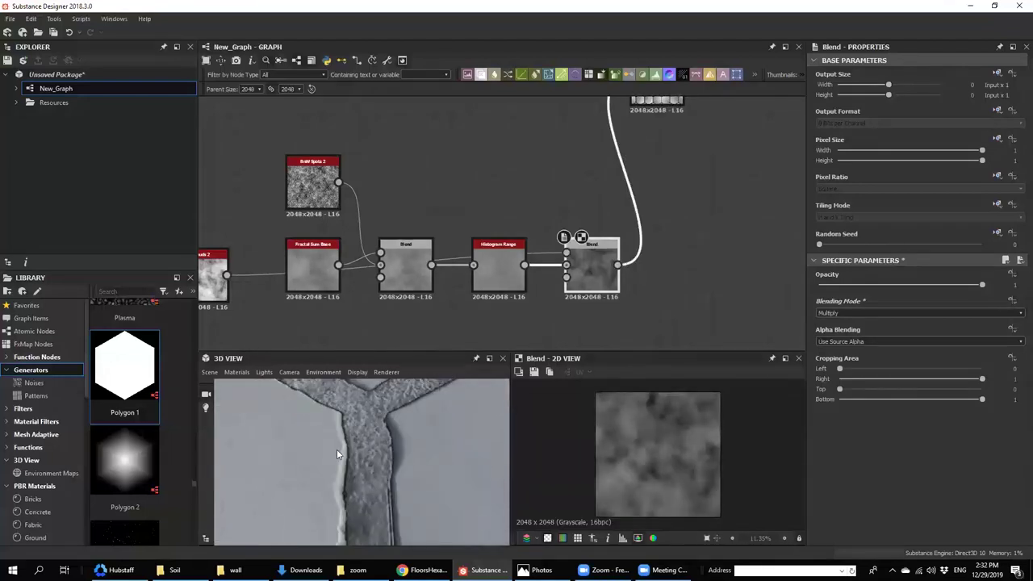
- Move the Clouds 2 node above the Histogram Range and set its scale to 3
middle_drag(267, 264, 334, 270)
click(278, 286)
drag(295, 281, 545, 234)
drag(275, 272, 581, 196)
click(871, 298)
scroll(388, 462, down, 5)
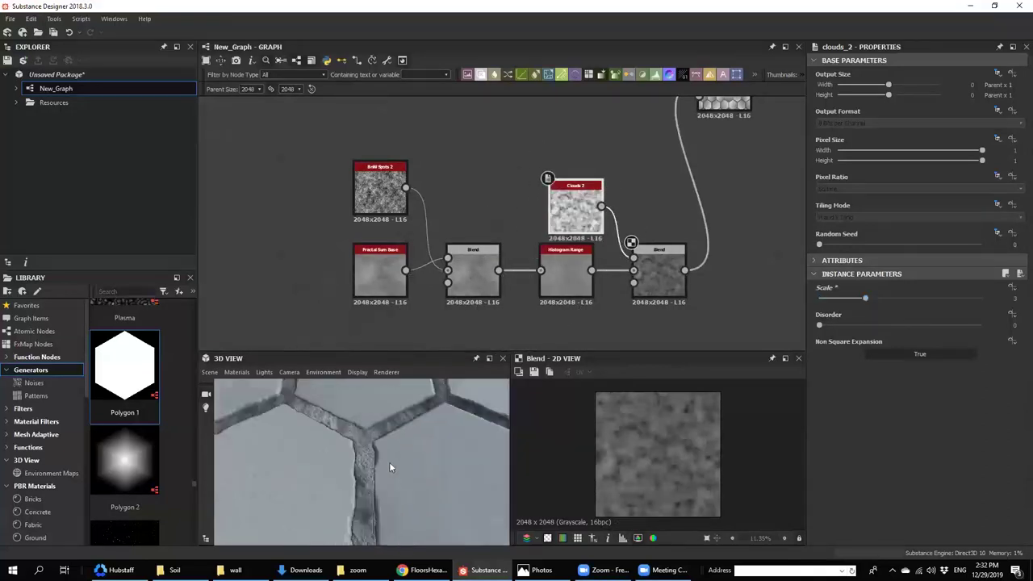
scroll(355, 468, up, 3)
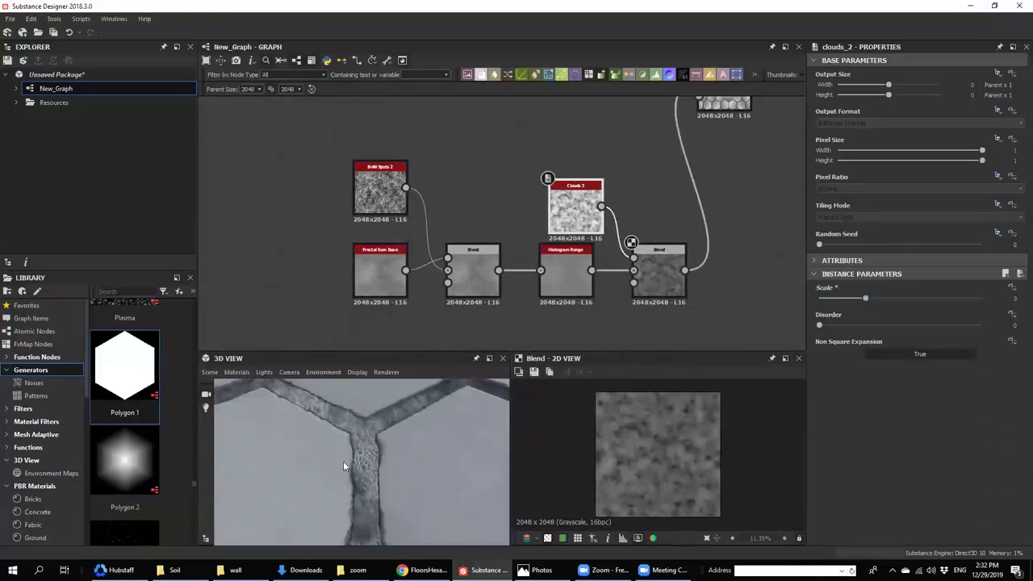
- Set the opacity of the Multiply Blend to 0.8 and inspect the grout between the tiles in the 3D preview
click(653, 283)
drag(880, 285, 949, 291)
scroll(440, 475, up, 3)
scroll(389, 462, down, 4)
scroll(389, 457, down, 5)
scroll(396, 440, up, 6)
middle_drag(476, 408, 380, 473)
scroll(379, 472, up, 2)
ctrl+shift+right_drag(324, 425, 395, 424)
- Set the Height Blend's contrast to 1 and its height offset to 0.44
middle_drag(631, 263, 496, 377)
click(588, 196)
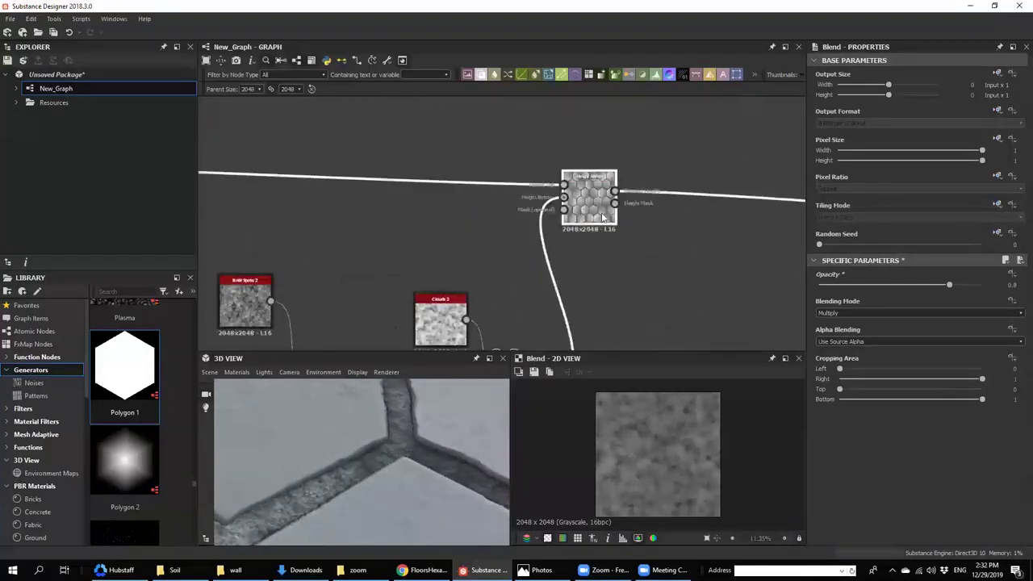
drag(899, 303, 875, 297)
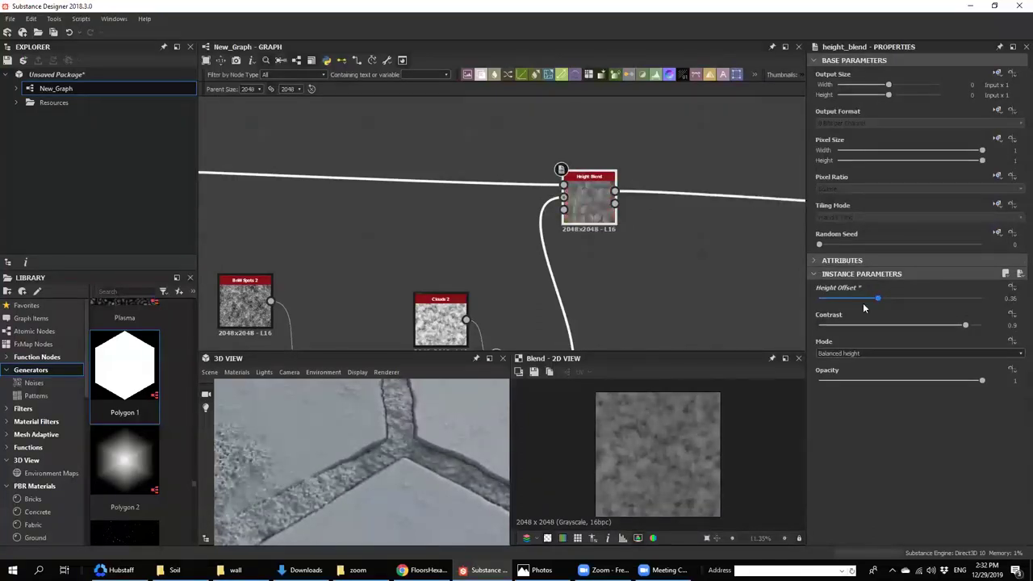
scroll(315, 482, down, 5)
drag(314, 483, 366, 485)
scroll(373, 430, up, 4)
drag(876, 299, 885, 304)
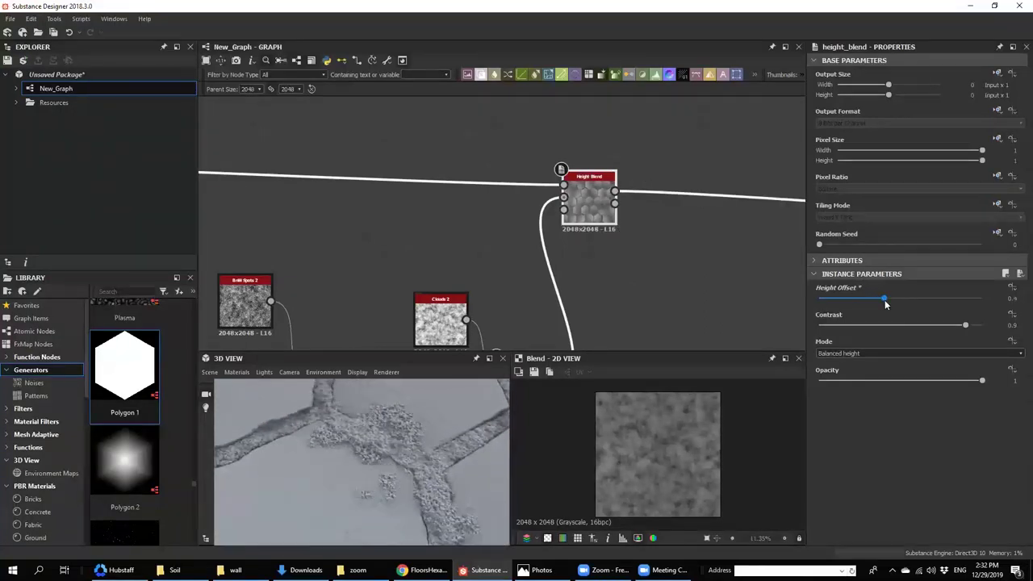
drag(962, 331, 909, 334)
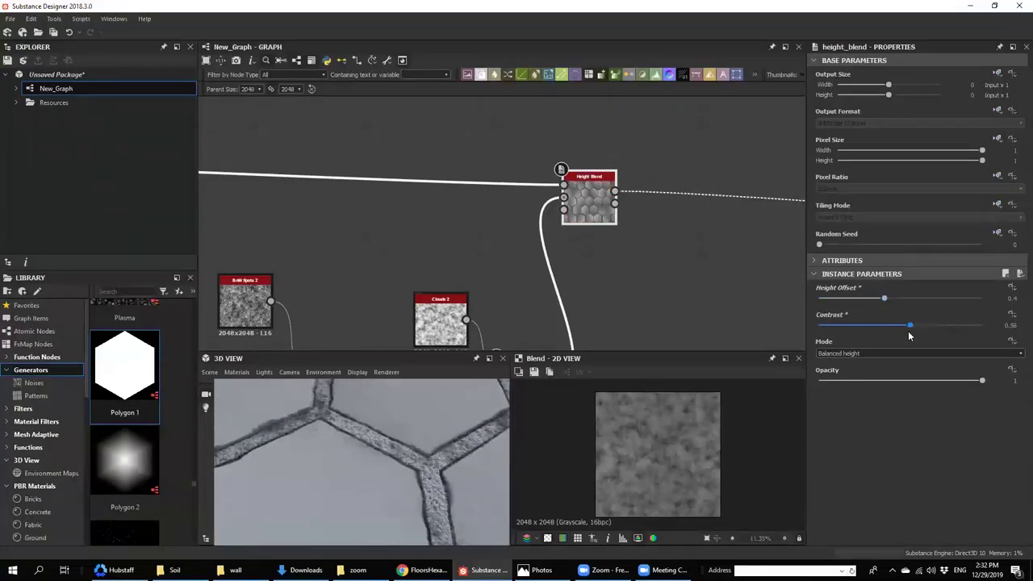
drag(979, 335, 1006, 333)
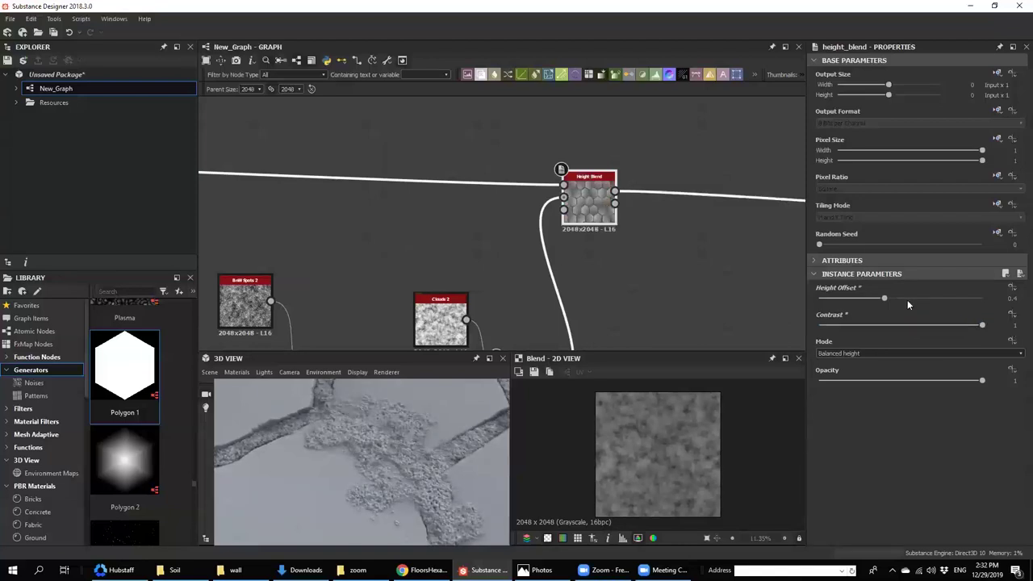
drag(888, 304, 893, 305)
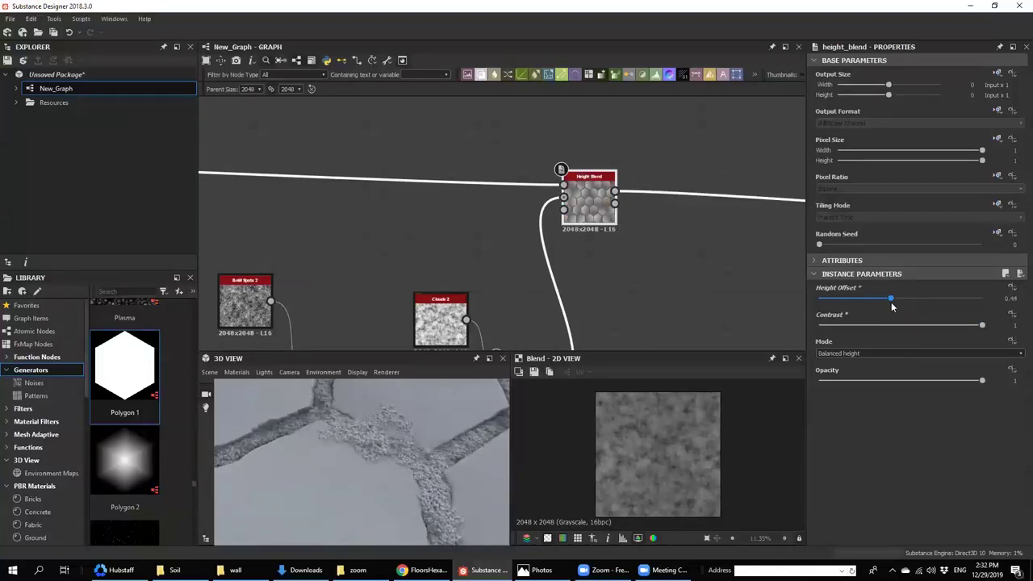
- Set the Height Blend's height offset to 0.33 so the ground covers more of the tiles
scroll(314, 471, down, 6)
drag(355, 473, 334, 454)
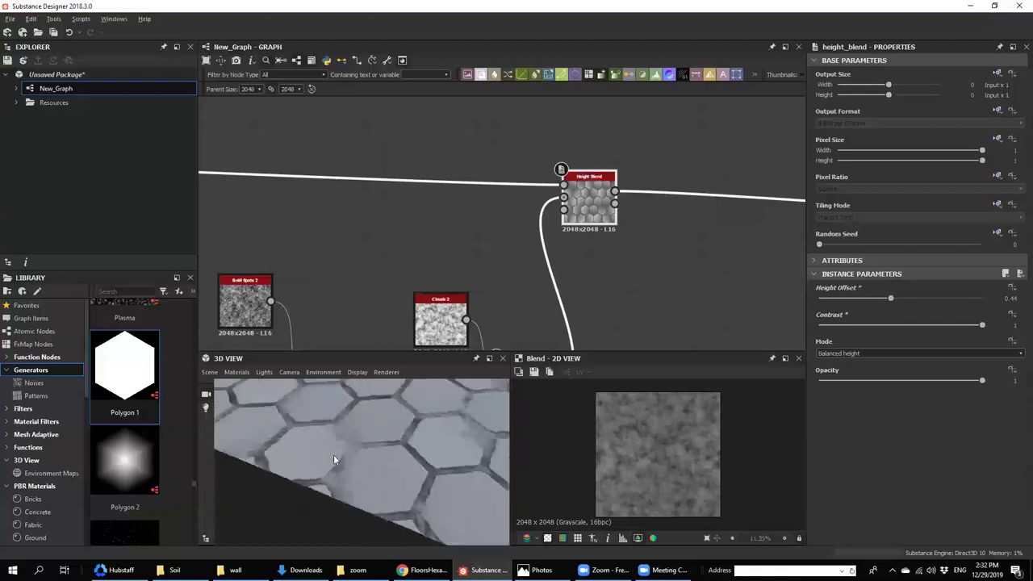
scroll(408, 470, up, 6)
drag(408, 471, 435, 458)
scroll(543, 297, down, 5)
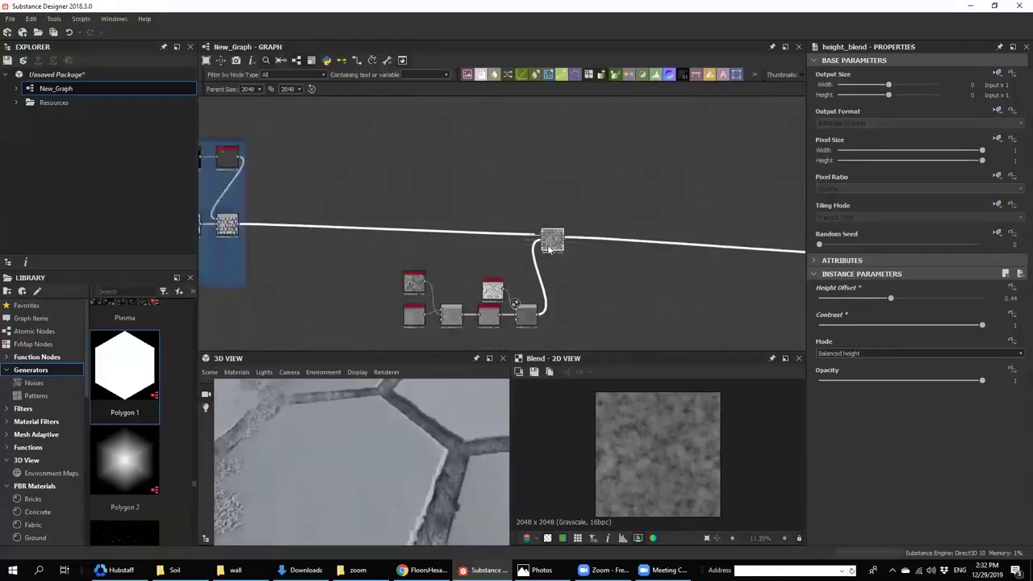
scroll(548, 248, up, 4)
drag(890, 300, 873, 299)
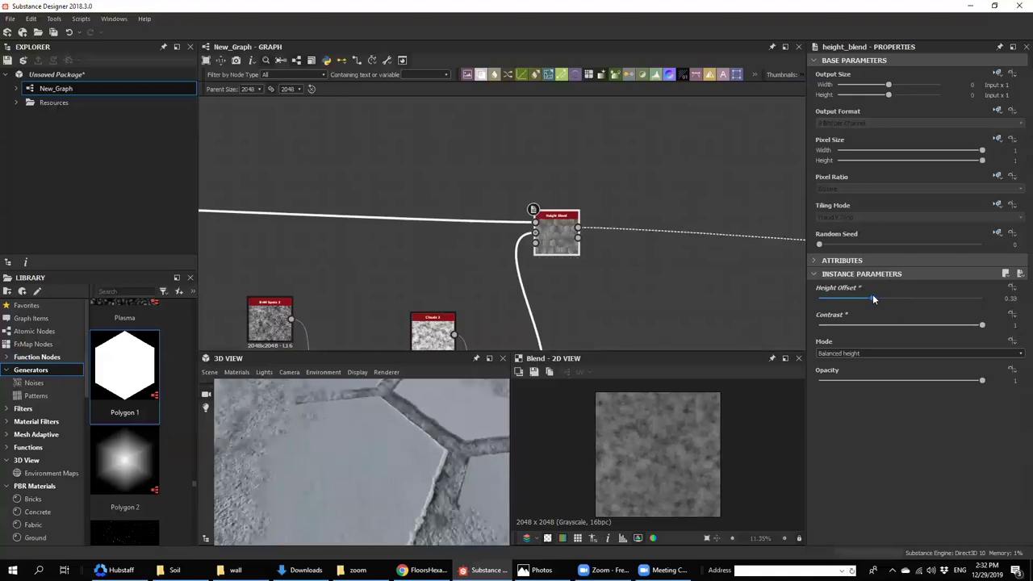
- Set the opacity of the Subtract Blend fed by the Flood Fill to Gradient in the Base shape frame to 0.41
scroll(393, 450, down, 5)
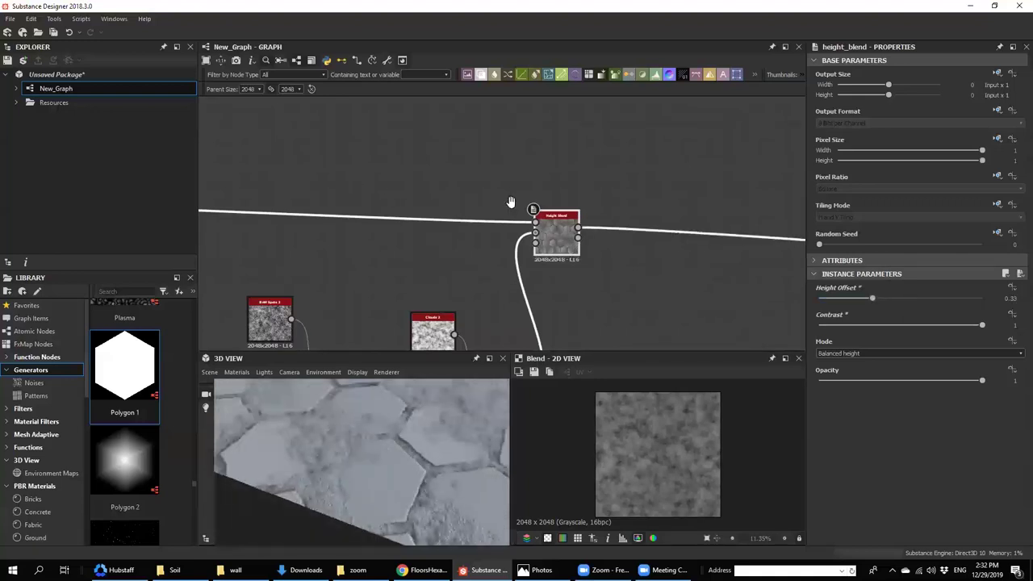
scroll(558, 230, down, 5)
scroll(450, 137, up, 4)
click(598, 229)
scroll(485, 451, up, 4)
middle_drag(485, 451, 414, 418)
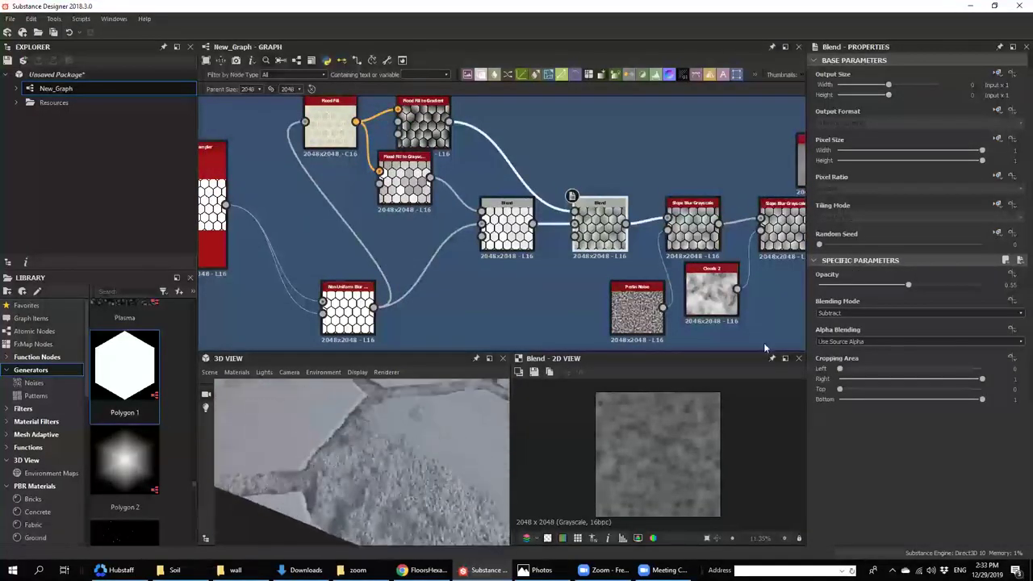
drag(909, 285, 885, 283)
scroll(385, 468, down, 5)
drag(384, 464, 264, 487)
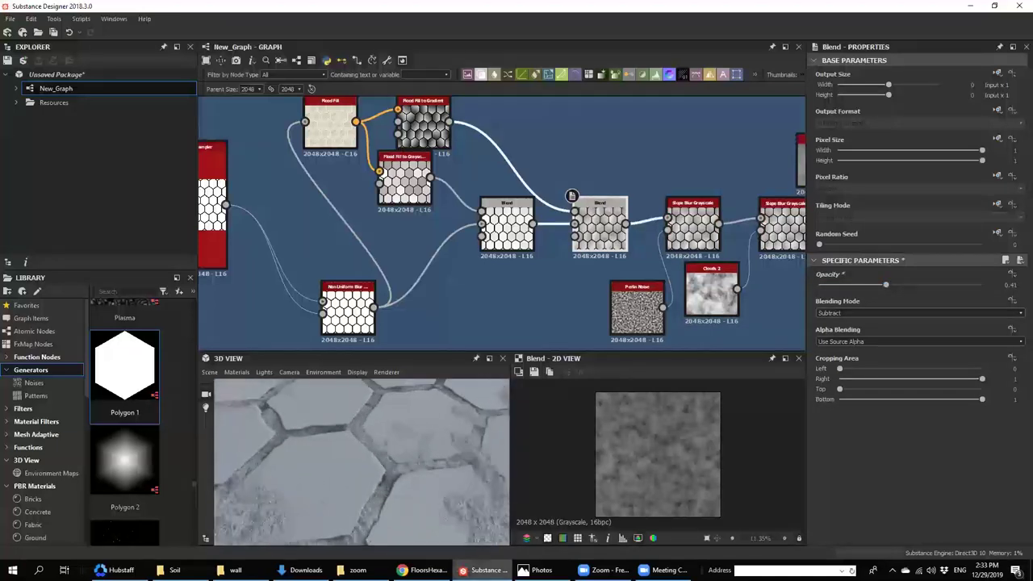
- Compare the tiles and ground in the 3D preview with the reference photo and return to the Height Blend in the graph
click(542, 569)
click(482, 570)
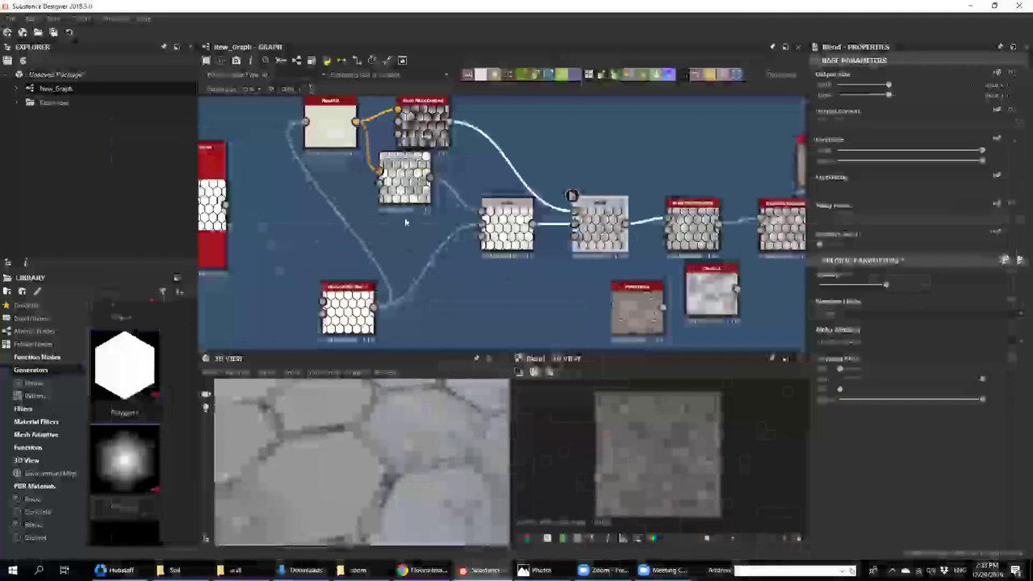
scroll(456, 234, down, 3)
scroll(614, 164, down, 4)
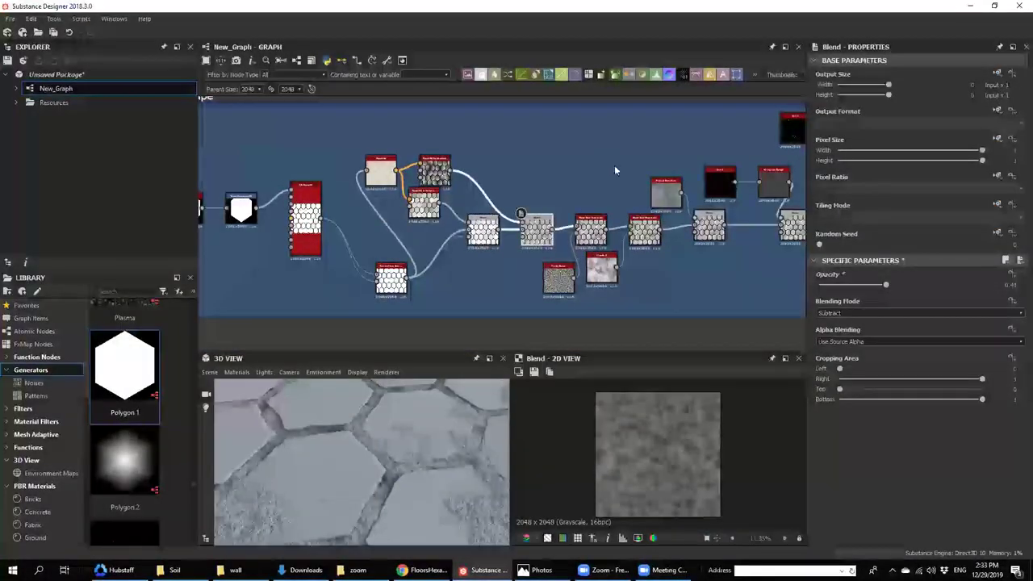
drag(327, 443, 320, 490)
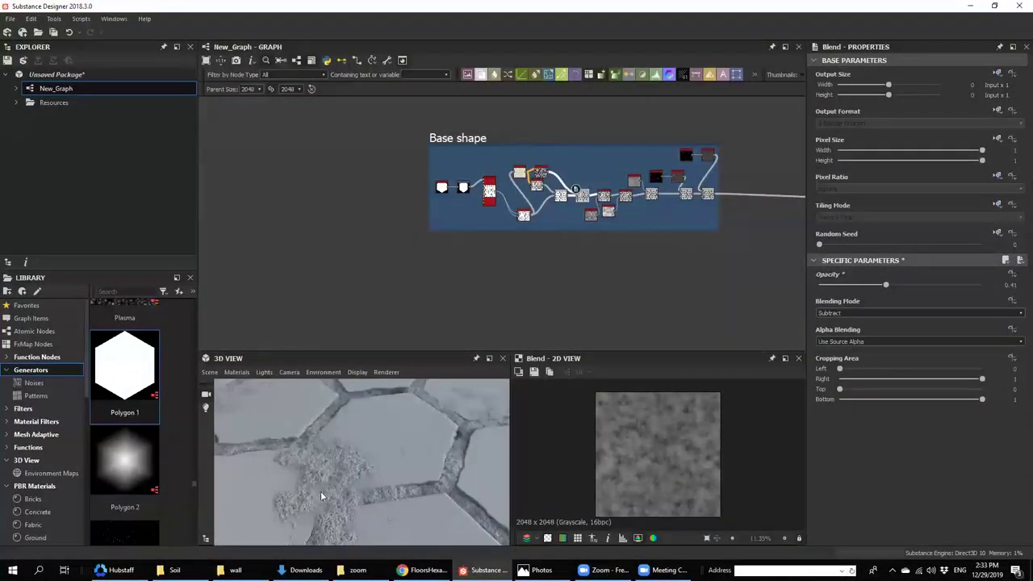
scroll(316, 500, up, 3)
scroll(581, 234, up, 1)
middle_drag(581, 234, 238, 242)
scroll(595, 203, up, 5)
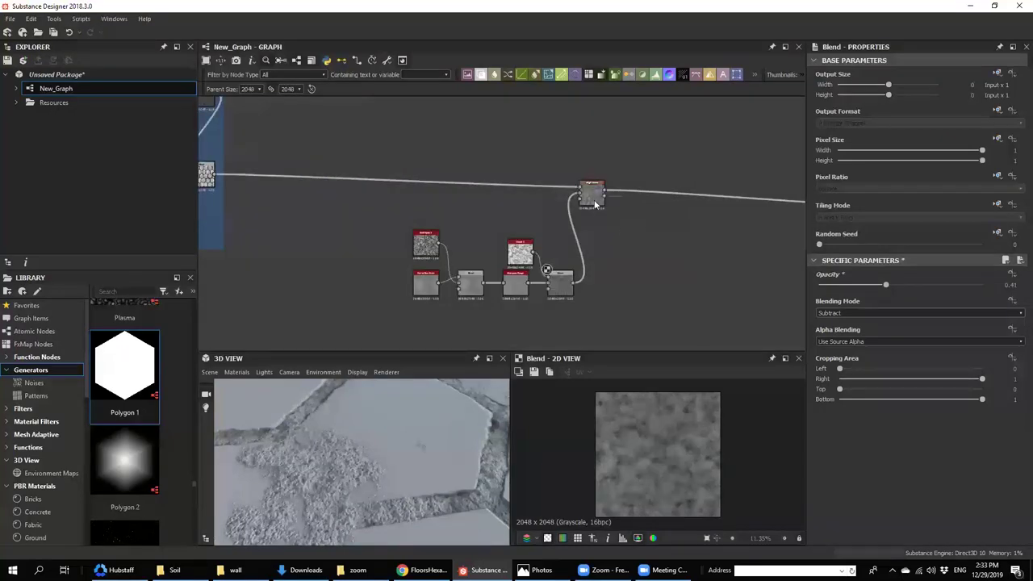
- Add a Tile Random node and place it below the ground noise nodes
middle_drag(567, 198, 773, 101)
drag(484, 141, 534, 302)
middle_drag(535, 299, 552, 276)
click(608, 177)
middle_drag(608, 182, 608, 180)
key(space)
text(ti)
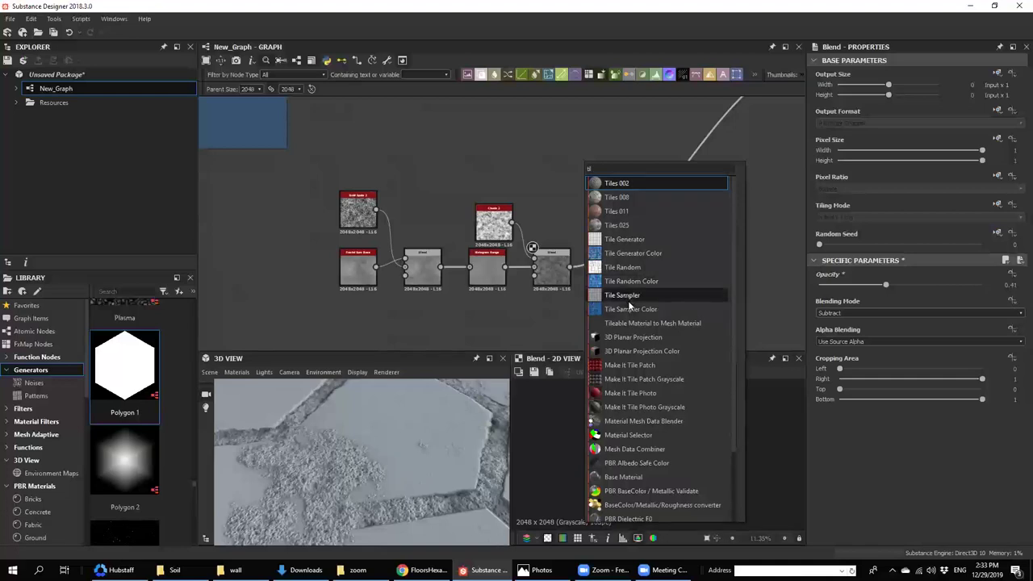
click(623, 268)
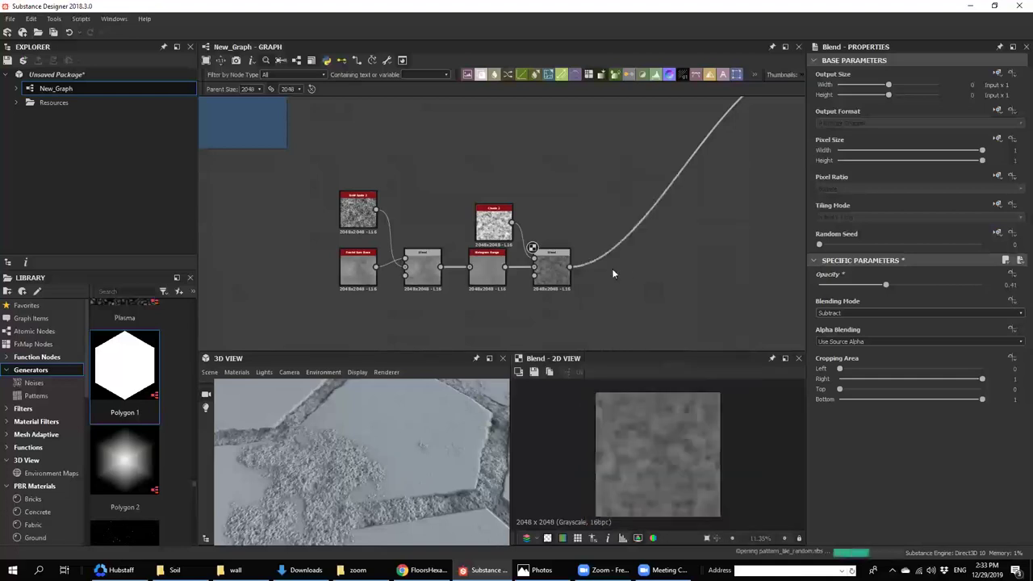
scroll(606, 245, down, 1)
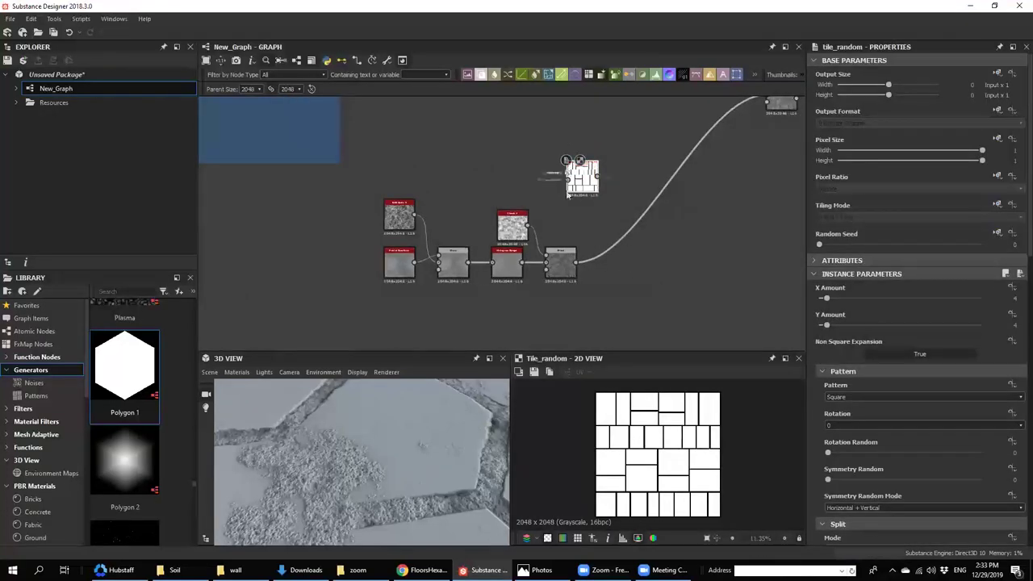
middle_drag(572, 194, 585, 166)
drag(585, 165, 446, 348)
- Frame the ground noise nodes together and title the frame BG
drag(360, 151, 584, 264)
right_click(582, 241)
click(622, 292)
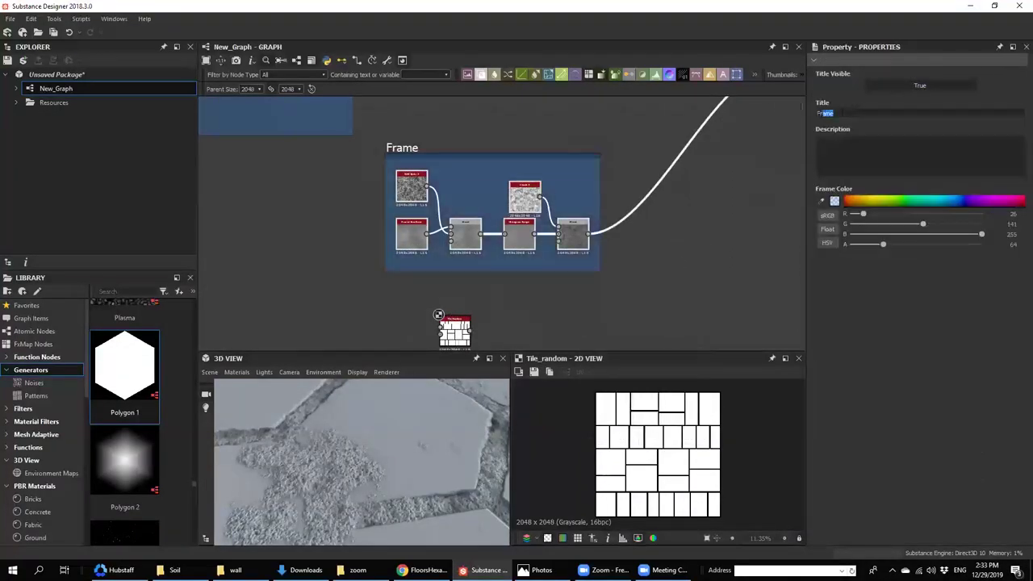
text(V)
click(619, 189)
- Switch the Tile Random pattern to a round disc shape and set X Amount to 1 and Y Amount to 2
middle_drag(552, 296, 575, 213)
scroll(506, 245, up, 3)
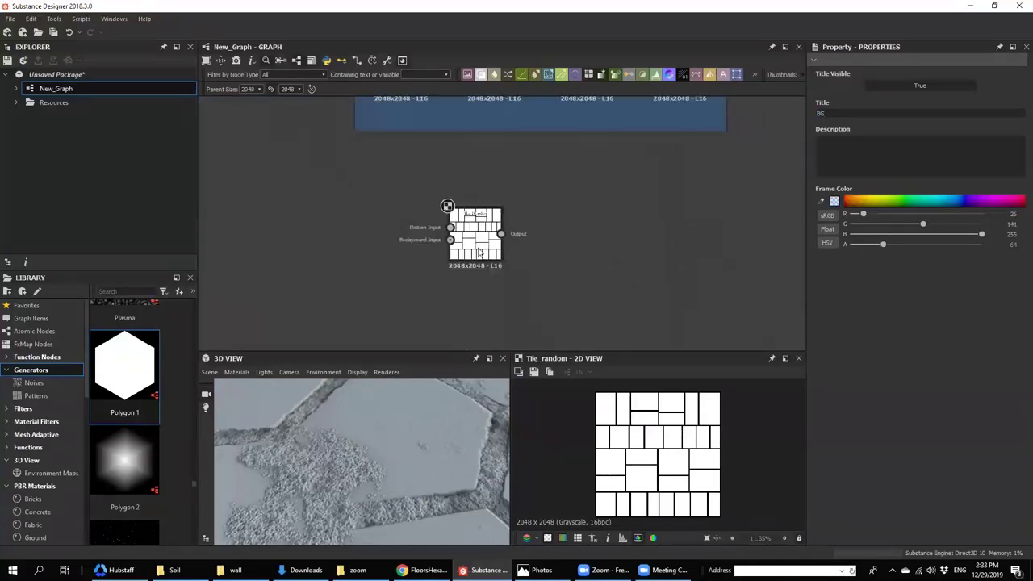
click(845, 395)
click(845, 396)
scroll(845, 395, down, 1)
scroll(845, 396, down, 1)
scroll(849, 398, up, 1)
click(821, 297)
drag(825, 322, 815, 302)
- Set the Tile Random's shape scale to 0.68 and its shape rotation random to 1
scroll(840, 339, down, 5)
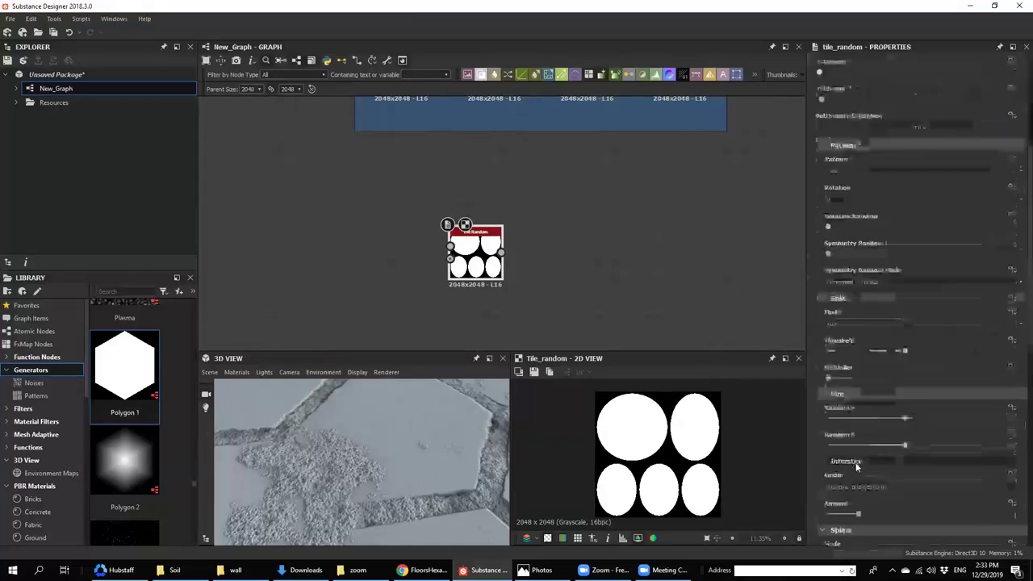
scroll(869, 367, down, 4)
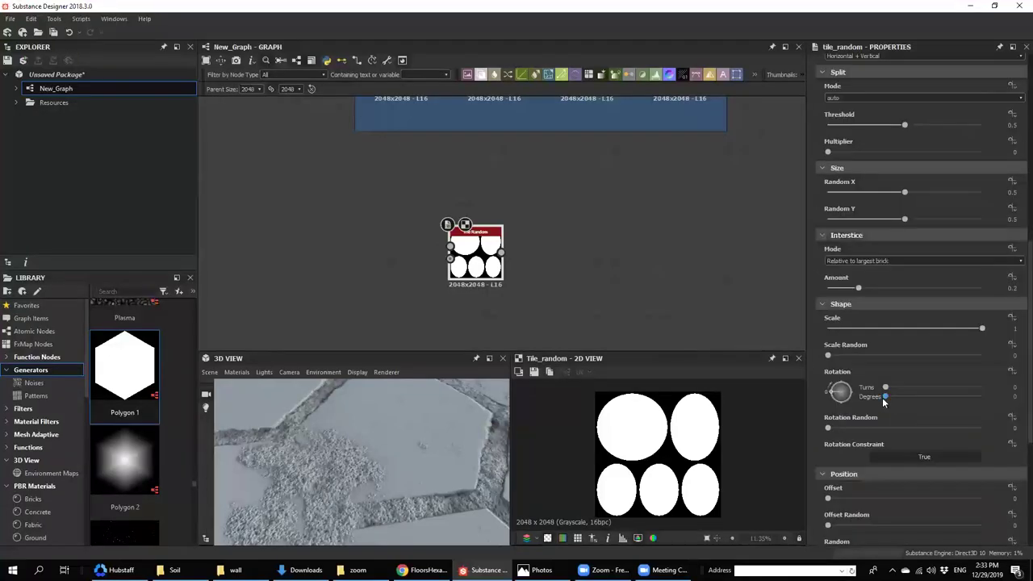
mouse_move(943, 329)
mouse_down()
mouse_move(895, 326)
mouse_move(932, 329)
mouse_up()
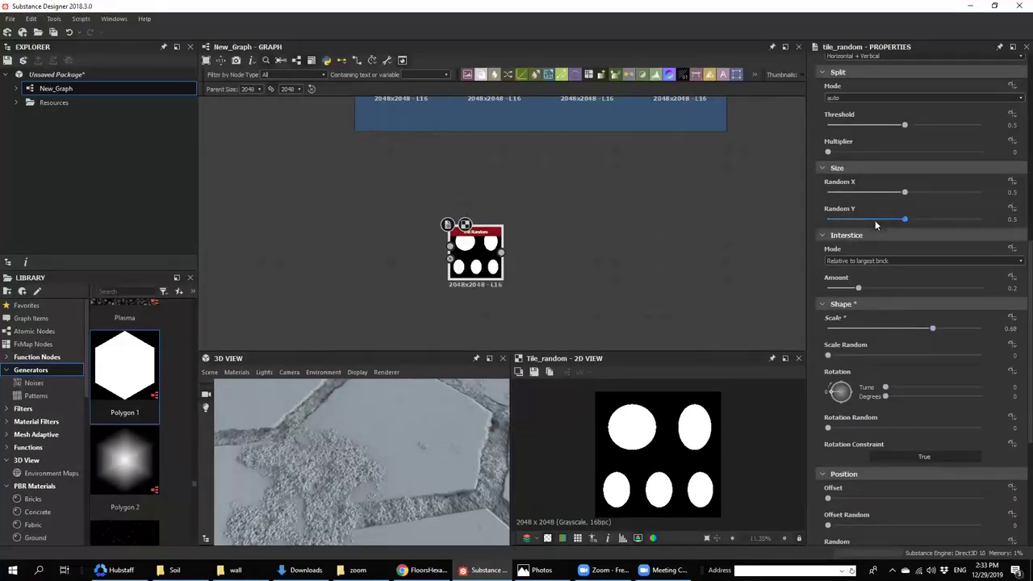
drag(828, 428, 982, 427)
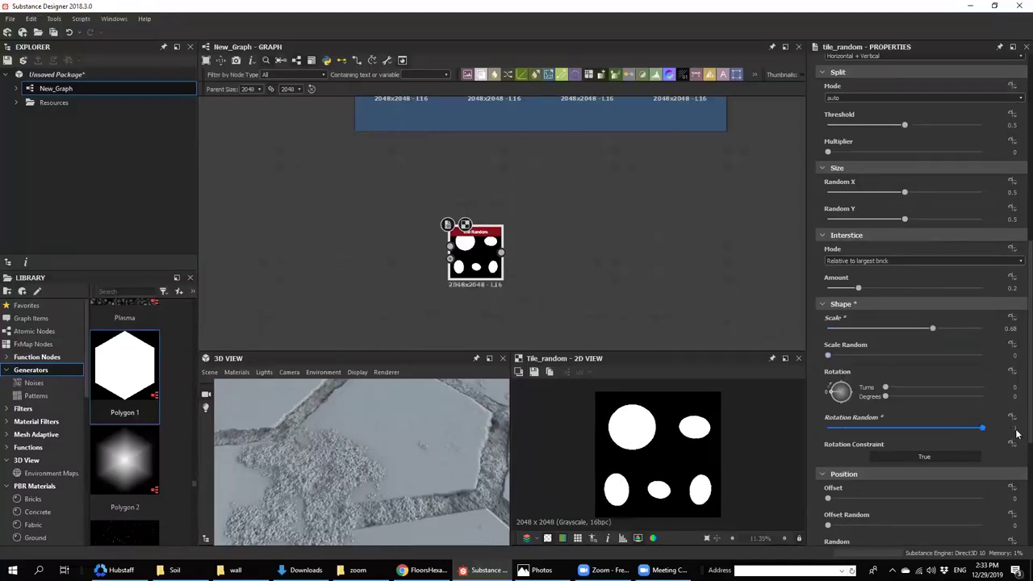
scroll(457, 269, up, 3)
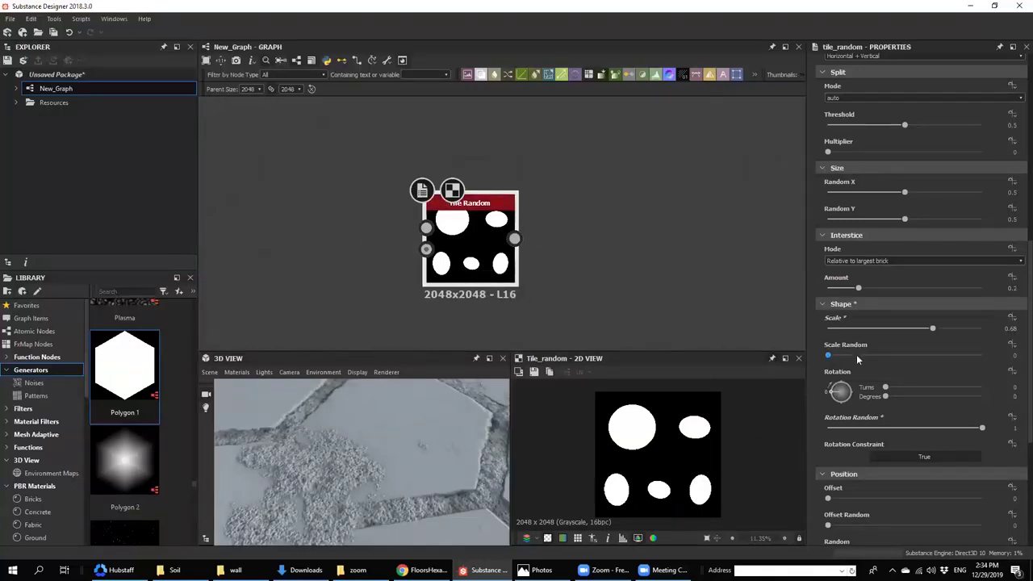
- Change the Tile Random pattern to Paraboloid
scroll(868, 306, up, 5)
click(841, 399)
click(843, 399)
scroll(843, 399, up, 1)
scroll(843, 400, down, 2)
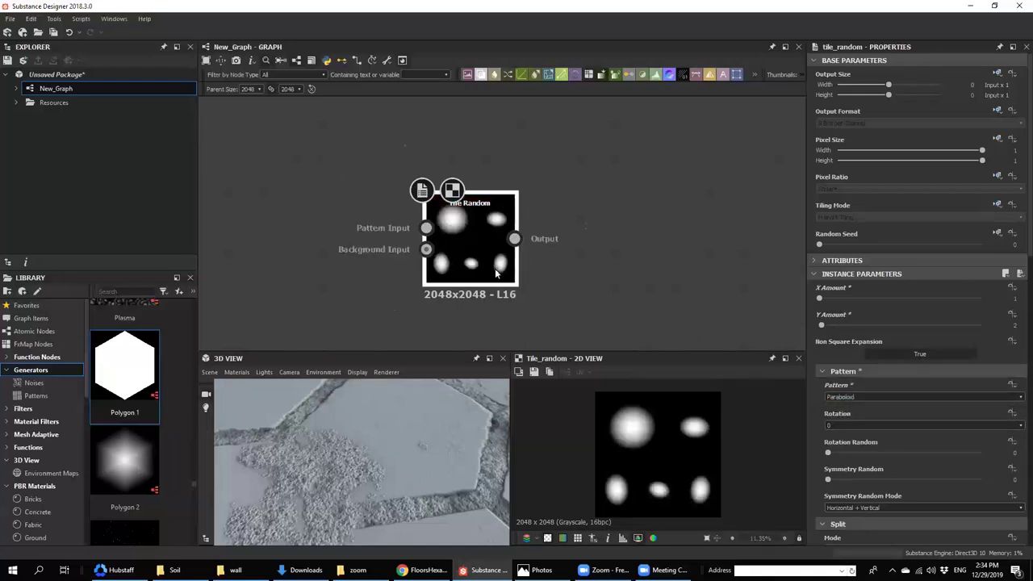
scroll(523, 252, up, 2)
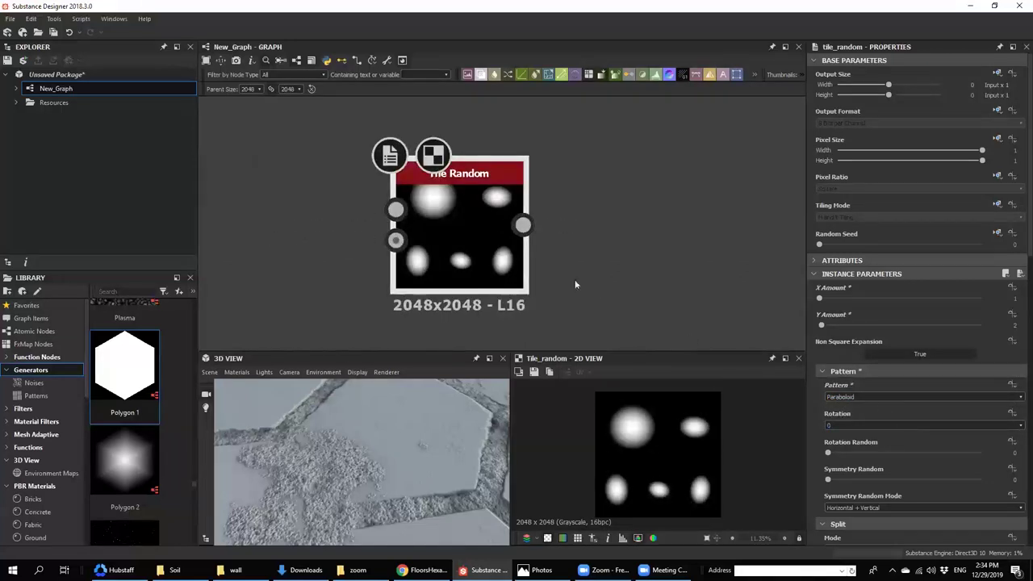
- Add a Cells 1 noise below the Tile Random, with relative output height -1 and scale 5
middle_drag(611, 229, 573, 179)
click(604, 250)
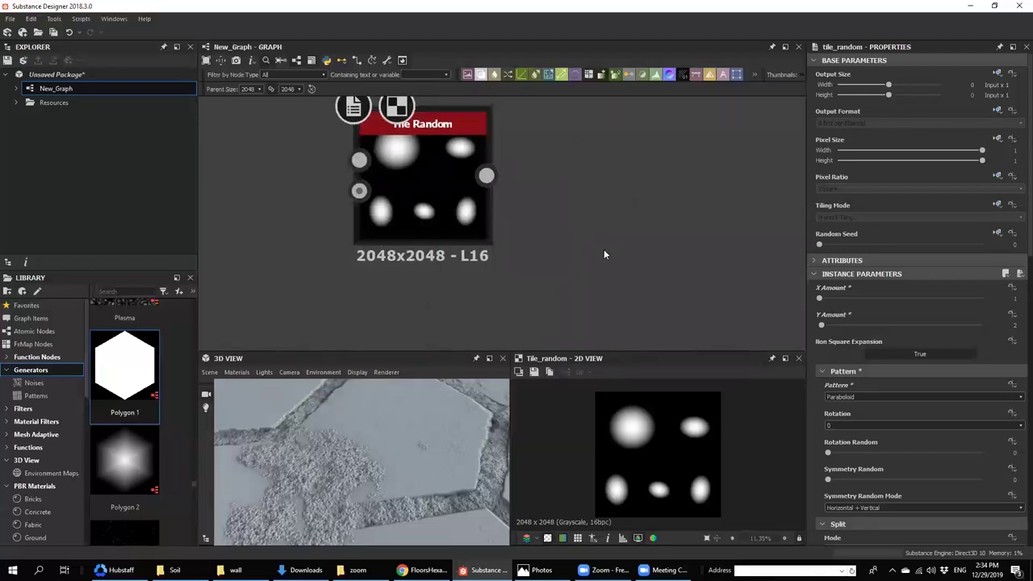
key(space)
text(ce)
click(628, 243)
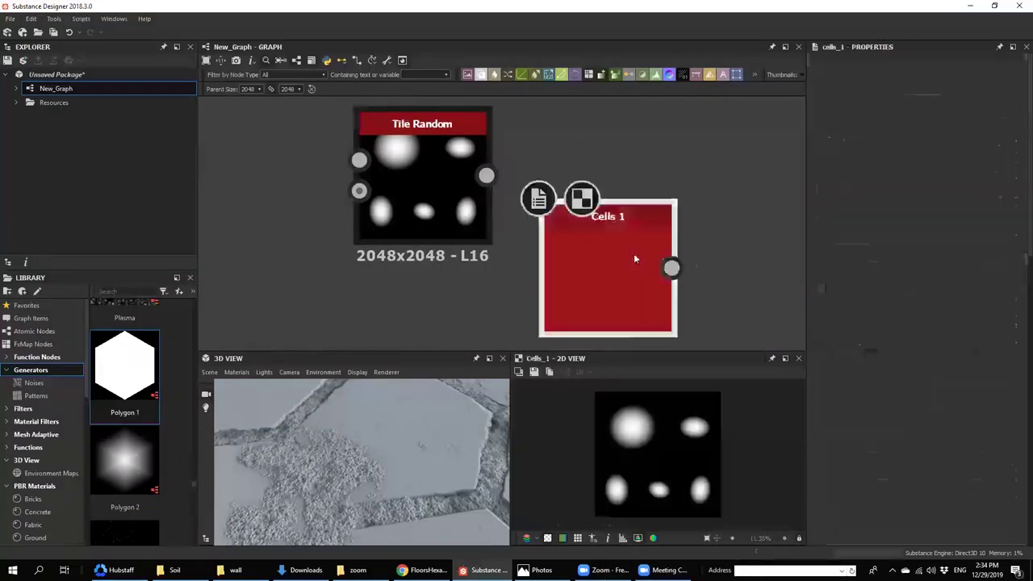
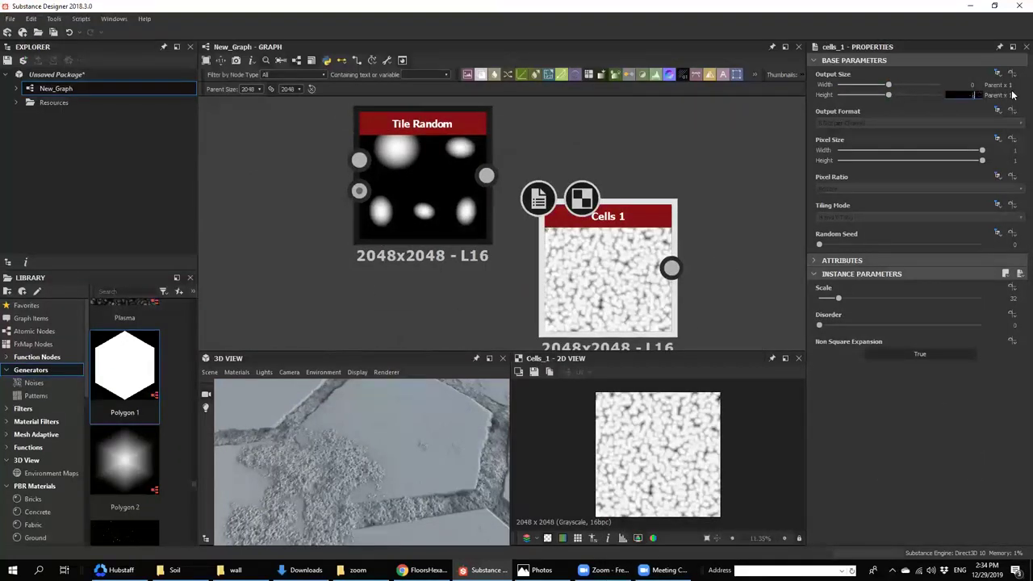
key(Return)
drag(837, 299, 821, 298)
drag(629, 216, 468, 308)
click(623, 217)
key(space)
text(n)
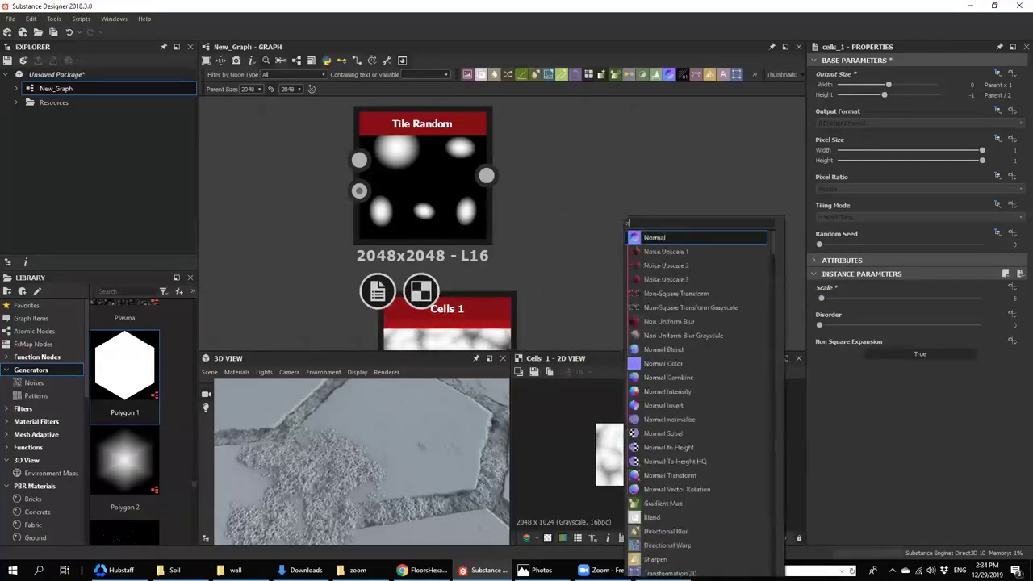
click(596, 205)
- Add a Blend node with the Tile Random as its background and Cells 1 as its foreground
key(space)
text(b)
click(630, 225)
drag(489, 175, 511, 355)
drag(620, 226, 666, 225)
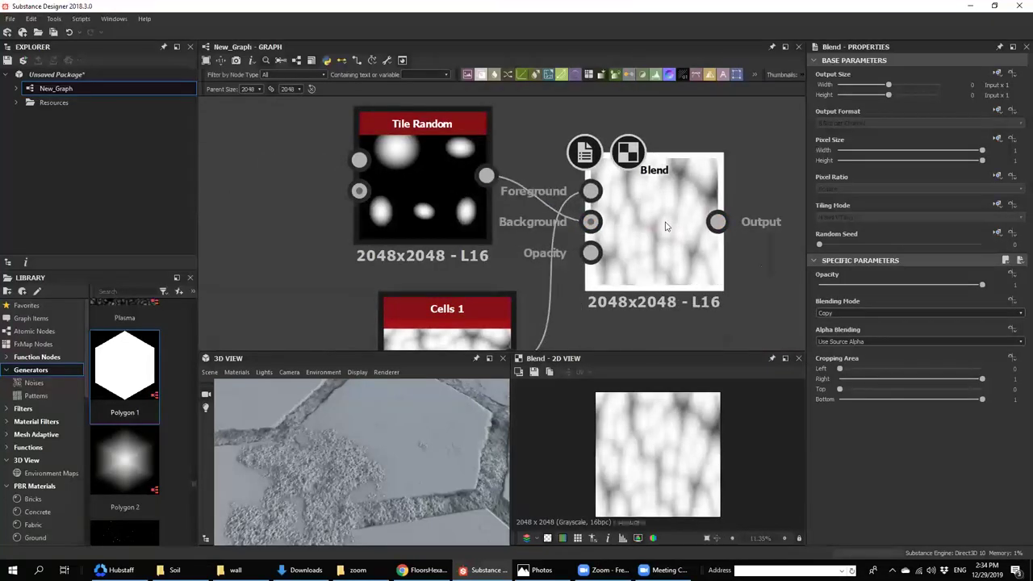
- Set the Blend of Tile Random and Cells 1 to Subtract with an opacity of about 0.53
click(846, 312)
click(843, 336)
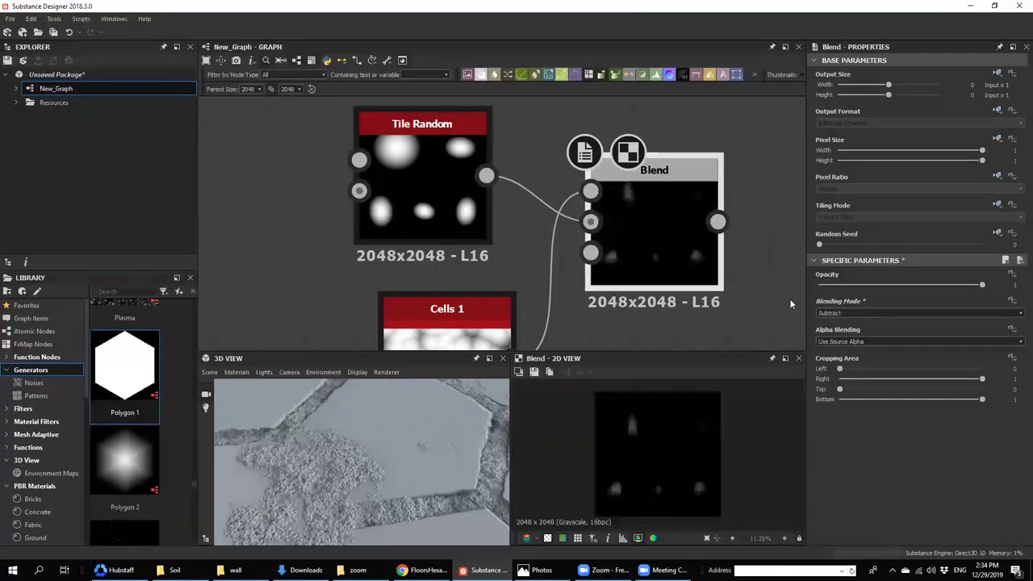
scroll(639, 442, up, 5)
middle_drag(643, 446, 653, 460)
mouse_move(913, 286)
mouse_down()
mouse_move(888, 286)
mouse_move(921, 290)
mouse_move(905, 289)
mouse_up()
scroll(701, 467, down, 6)
scroll(689, 444, up, 4)
scroll(689, 443, up, 1)
middle_drag(638, 247, 597, 192)
middle_drag(720, 419, 716, 430)
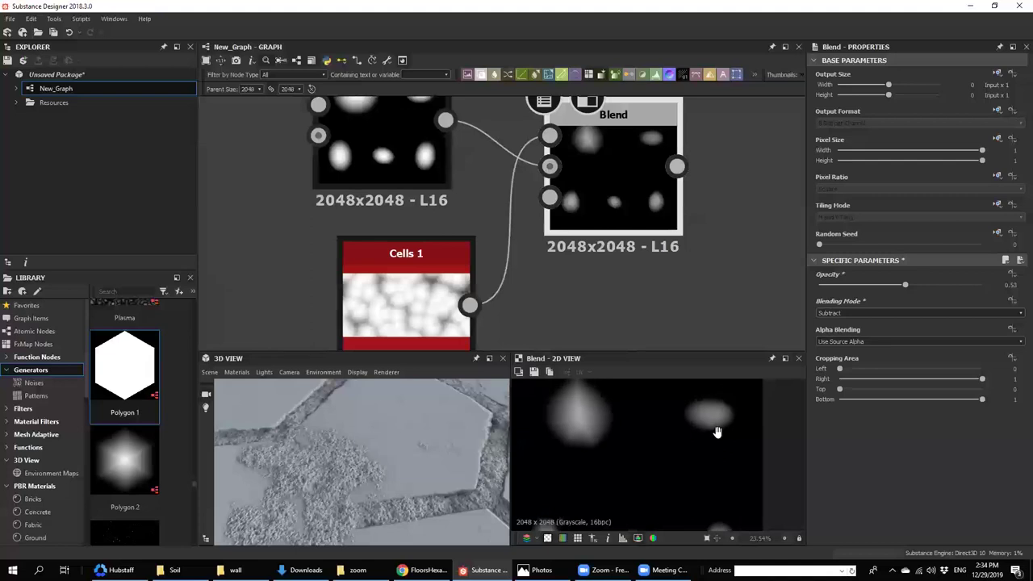
drag(903, 286, 903, 286)
- Add an Auto Levels node after the Subtract Blend and inspect the resulting stone shapes
middle_drag(616, 173, 557, 204)
key(space)
text(au)
click(590, 226)
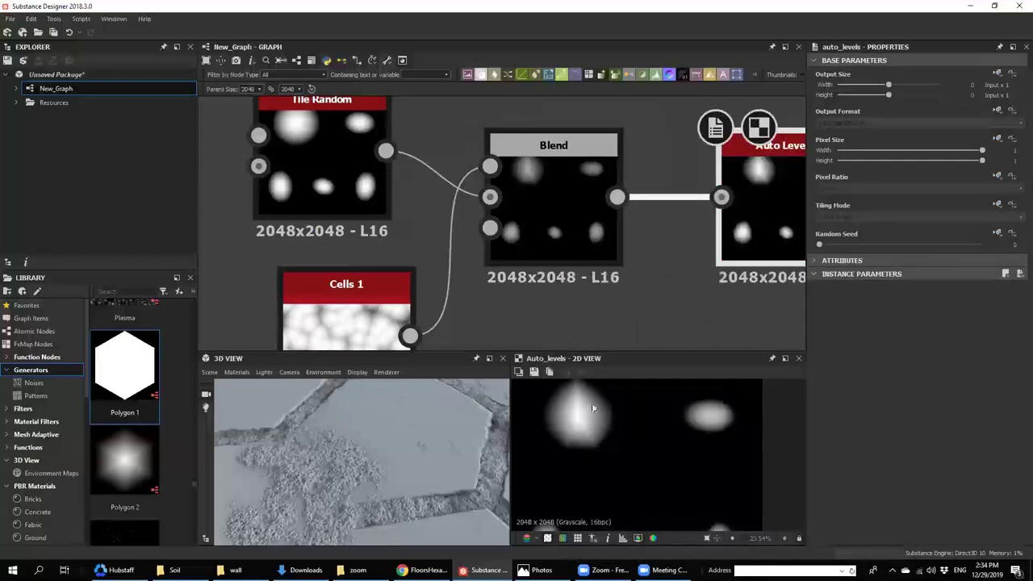
key(f)
scroll(640, 476, up, 4)
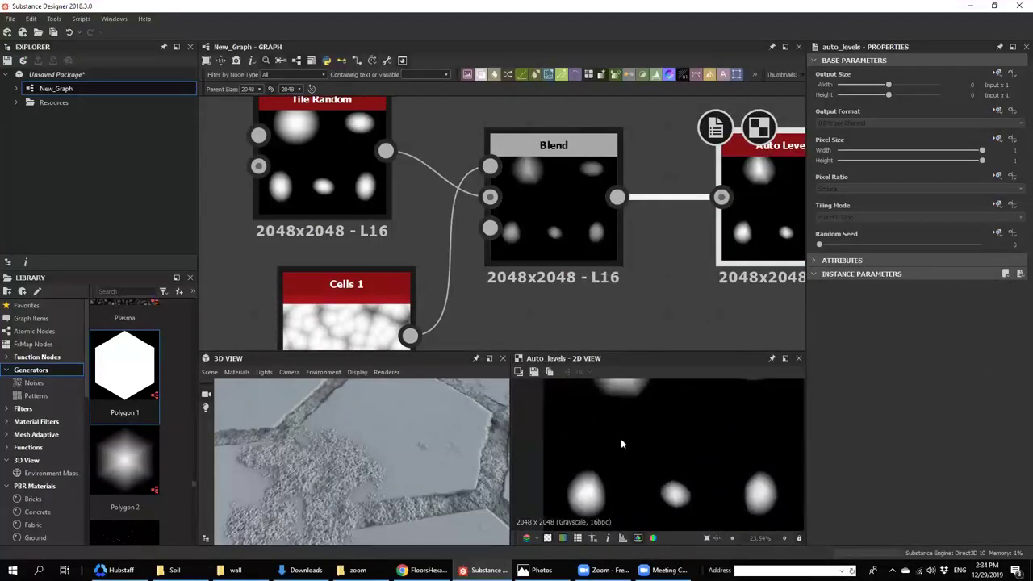
scroll(607, 266, down, 4)
- Shift the stone nodes over to make room and connect a new Flood Fill to the Auto Levels output
middle_drag(615, 254, 598, 254)
drag(401, 164, 716, 327)
drag(685, 237, 507, 249)
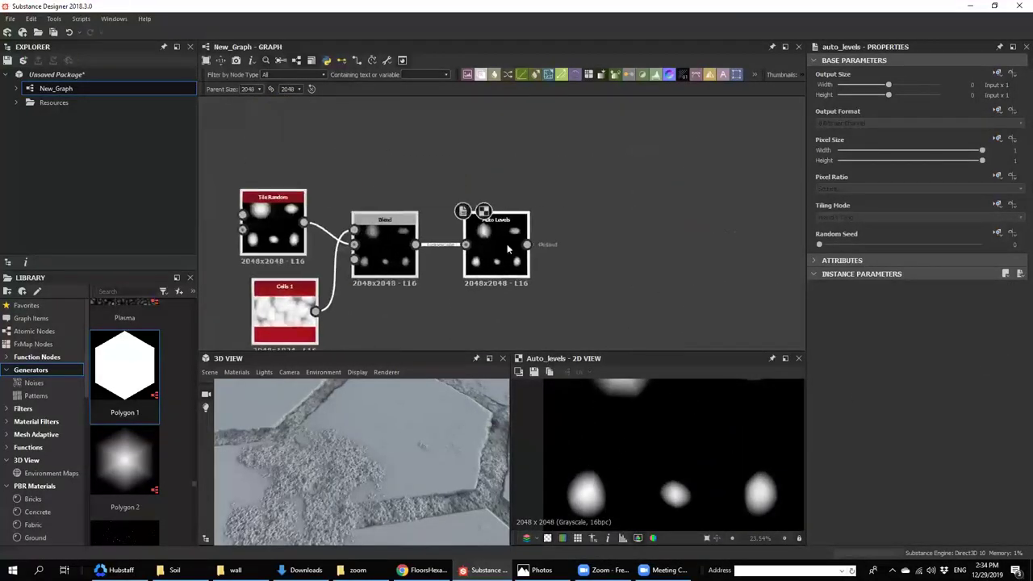
key(space)
text(fl)
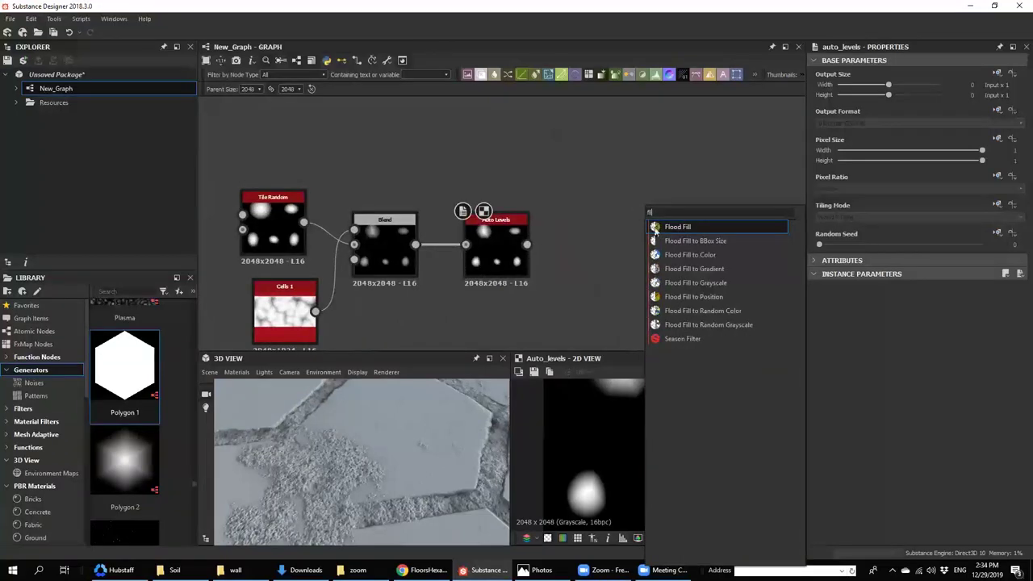
click(655, 231)
drag(527, 244, 666, 198)
key(space)
text(gra)
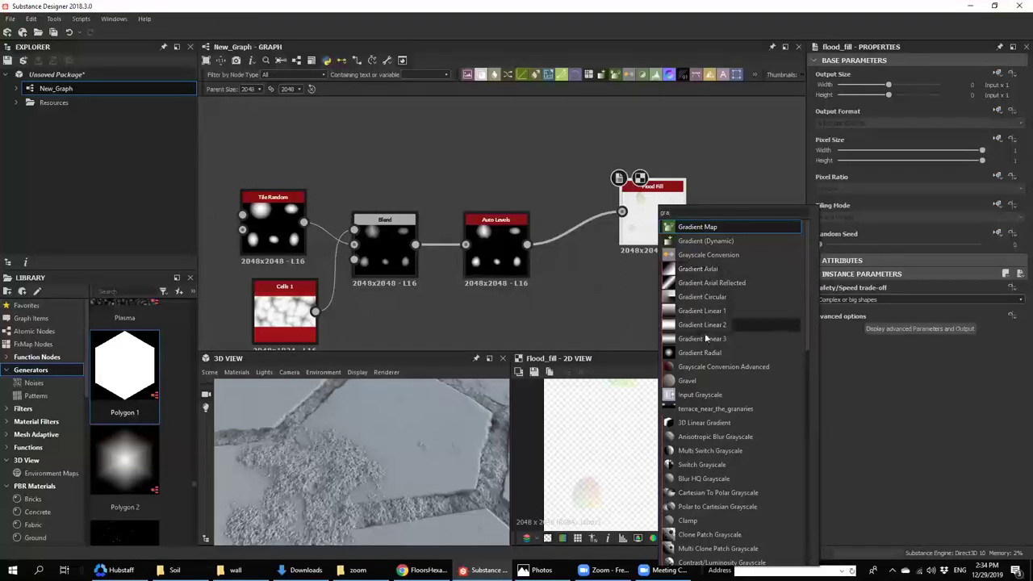
click(635, 196)
- Add a Flood Fill to Gradient node after the Flood Fill
key(space)
text(flo)
click(699, 276)
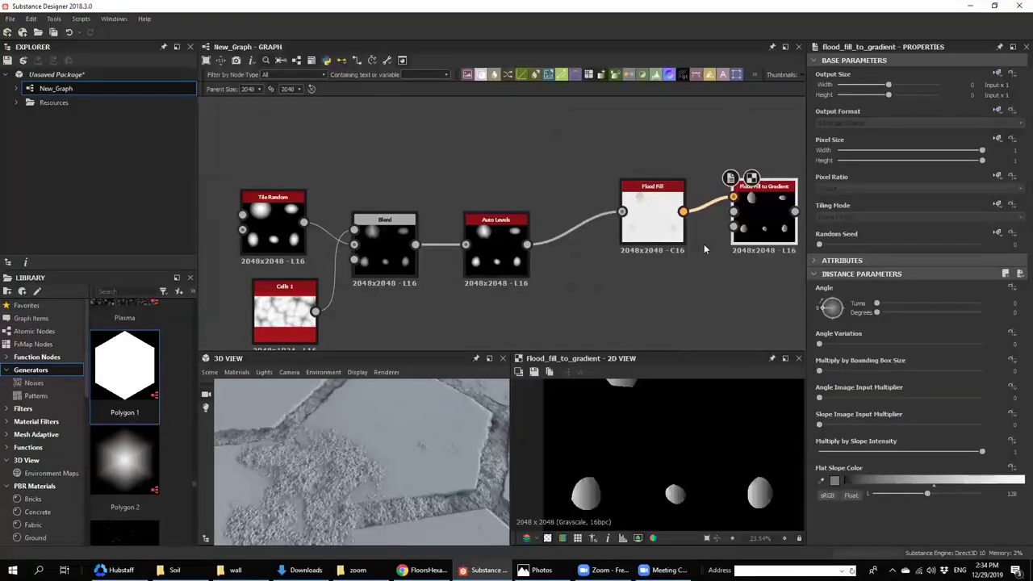
- Add a Blend node with Auto Levels as its background and the Flood Fill to Gradient as its foreground
scroll(704, 247, down, 2)
middle_drag(713, 249, 582, 242)
scroll(586, 237, down, 1)
click(626, 273)
key(space)
text(b)
click(656, 243)
drag(634, 270, 276, 275)
scroll(669, 258, up, 1)
scroll(669, 258, up, 1)
drag(392, 223, 676, 270)
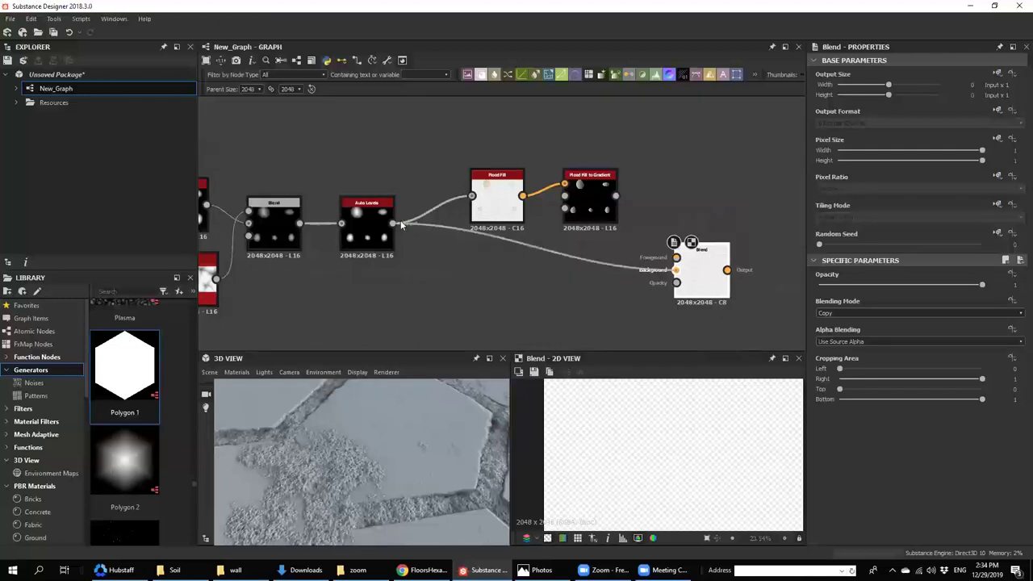
drag(616, 196, 686, 259)
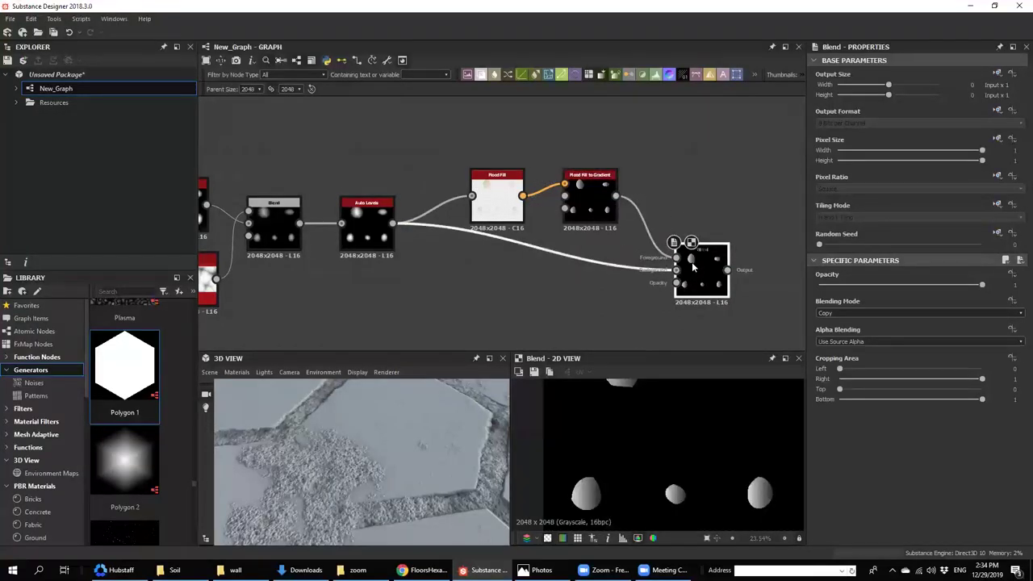
- Try the Subtract blending mode on the gradient Blend, then set it to Multiply at opacity 1
scroll(859, 314, down, 1)
scroll(860, 314, down, 2)
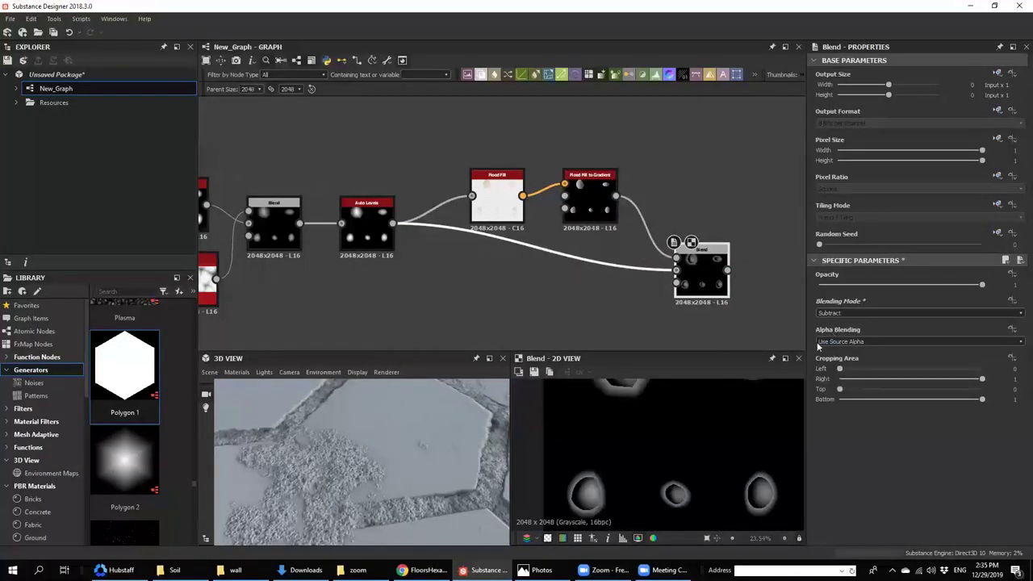
drag(939, 285, 995, 292)
scroll(652, 467, down, 5)
scroll(653, 462, up, 4)
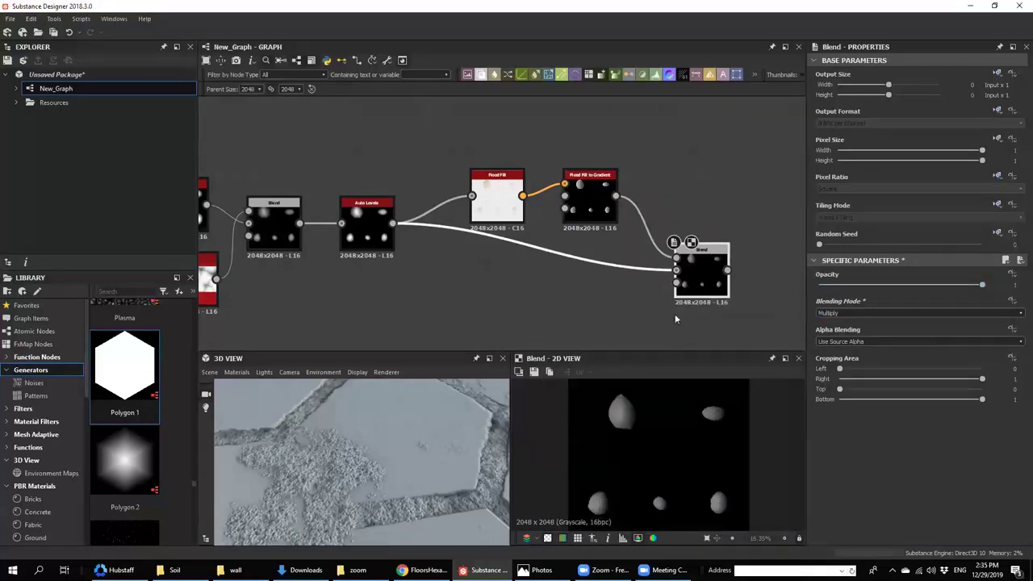
scroll(663, 284, down, 4)
scroll(644, 417, down, 4)
scroll(644, 417, up, 4)
scroll(469, 256, up, 3)
- Set the Tile Random's shape scale to 1 to enlarge the stones
click(414, 251)
scroll(870, 368, down, 4)
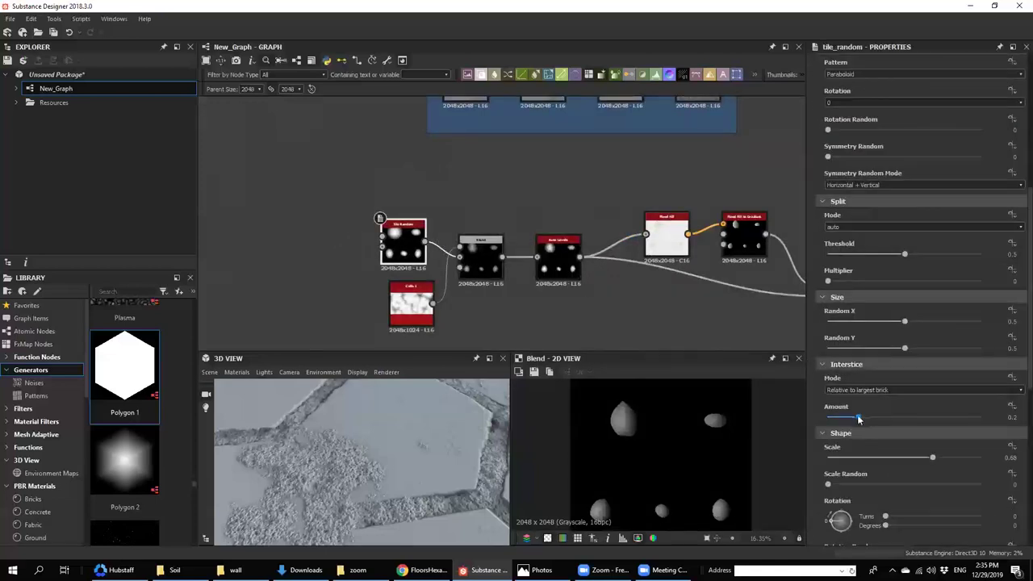
scroll(879, 367, down, 9)
scroll(880, 369, up, 7)
drag(934, 395, 1001, 393)
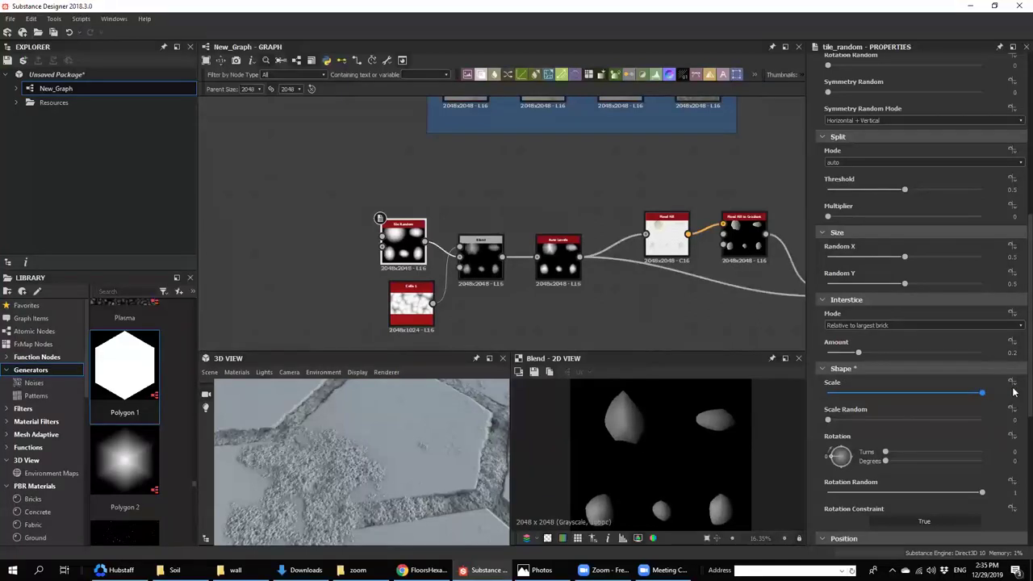
scroll(679, 457, up, 4)
middle_drag(659, 432, 671, 465)
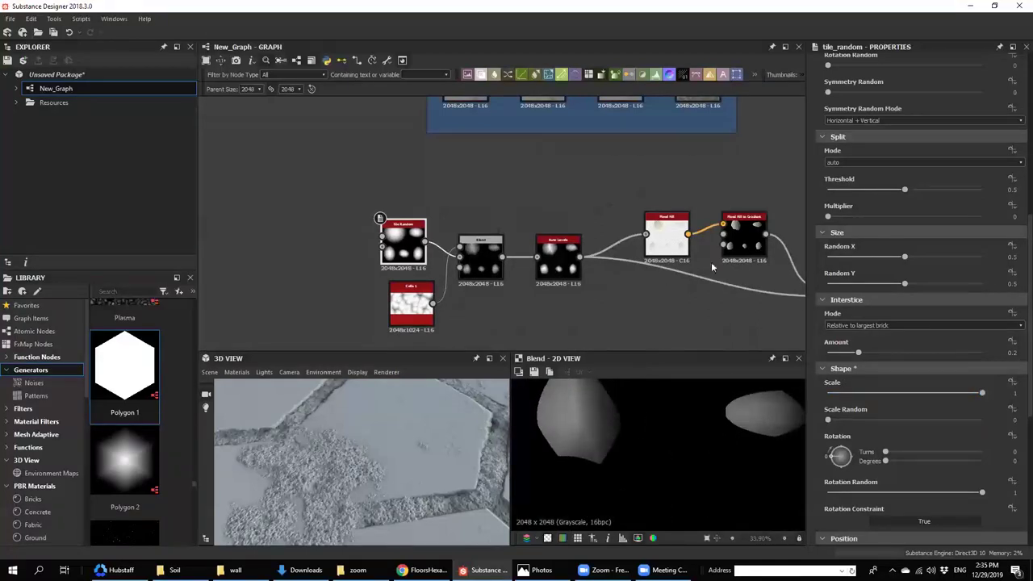
- Change the gradient Blend's mode to Add Sub at opacity 1
middle_drag(770, 284, 444, 269)
scroll(444, 270, up, 4)
click(556, 278)
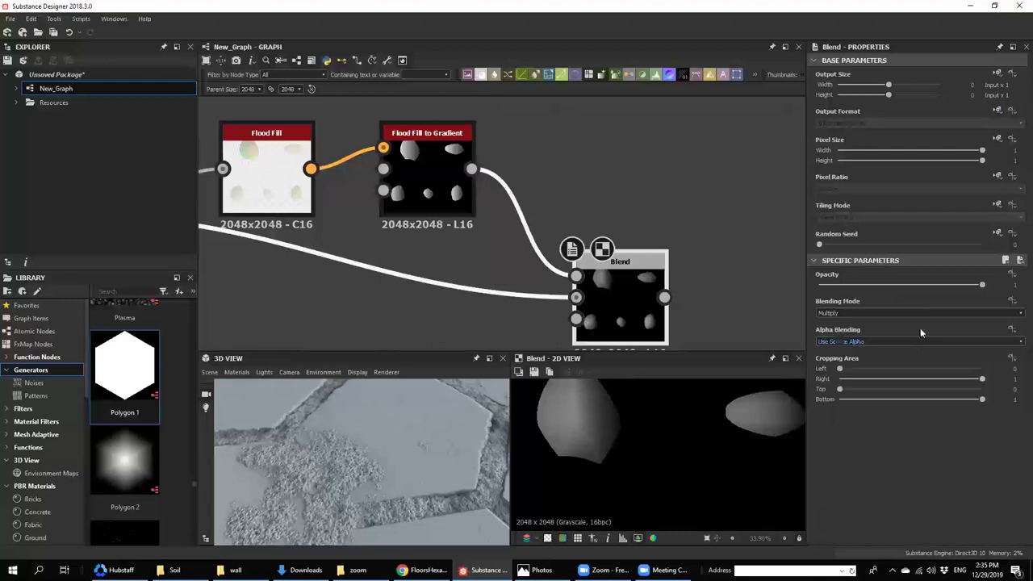
mouse_move(983, 287)
mouse_down()
mouse_move(973, 291)
mouse_move(998, 295)
mouse_up()
click(860, 313)
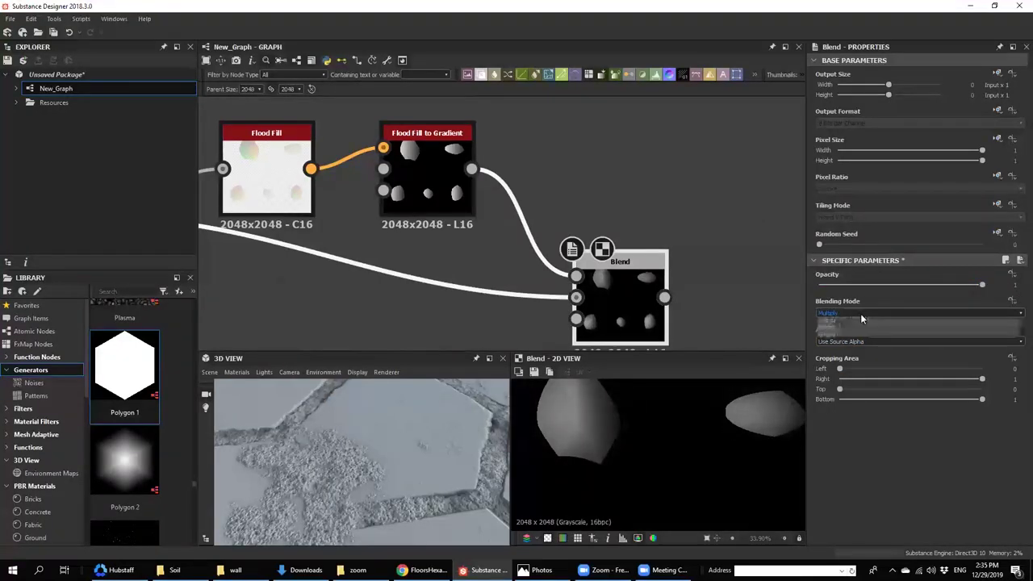
click(862, 315)
scroll(863, 313, up, 1)
scroll(668, 425, down, 4)
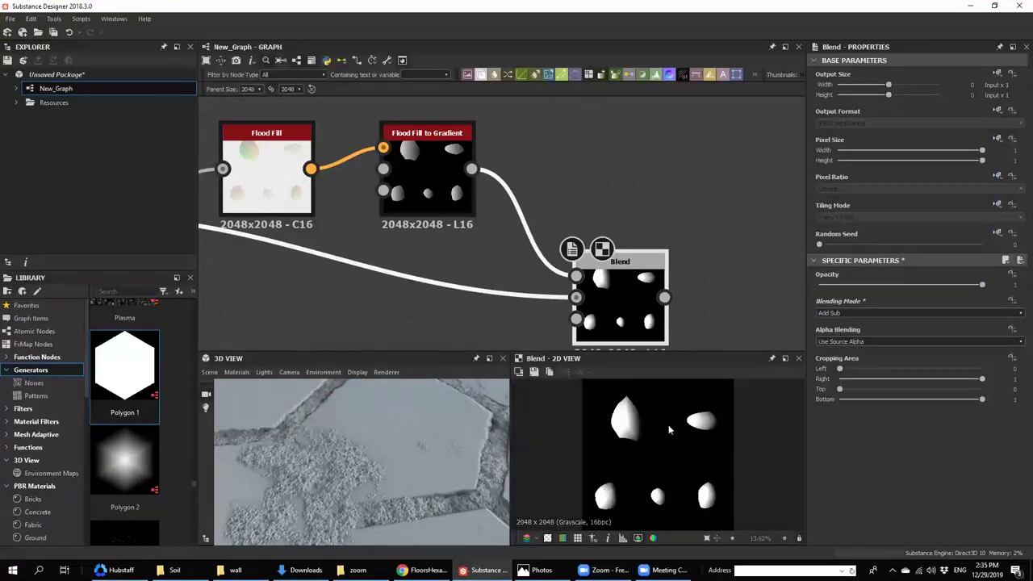
- Set the gradient Blend's blending mode to Multiply at opacity 1 and check the shading on the stones
scroll(646, 426, up, 4)
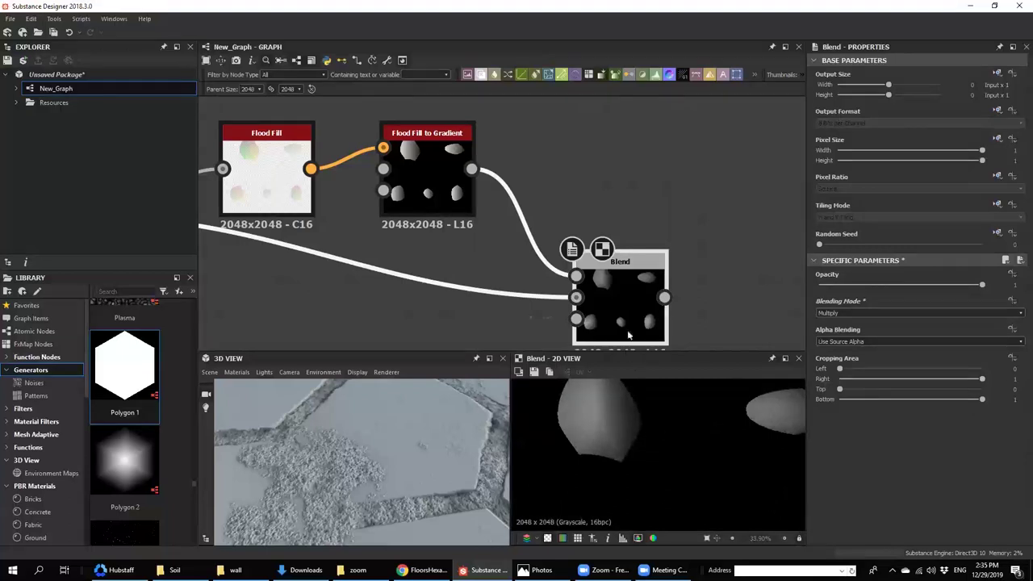
scroll(610, 261, down, 3)
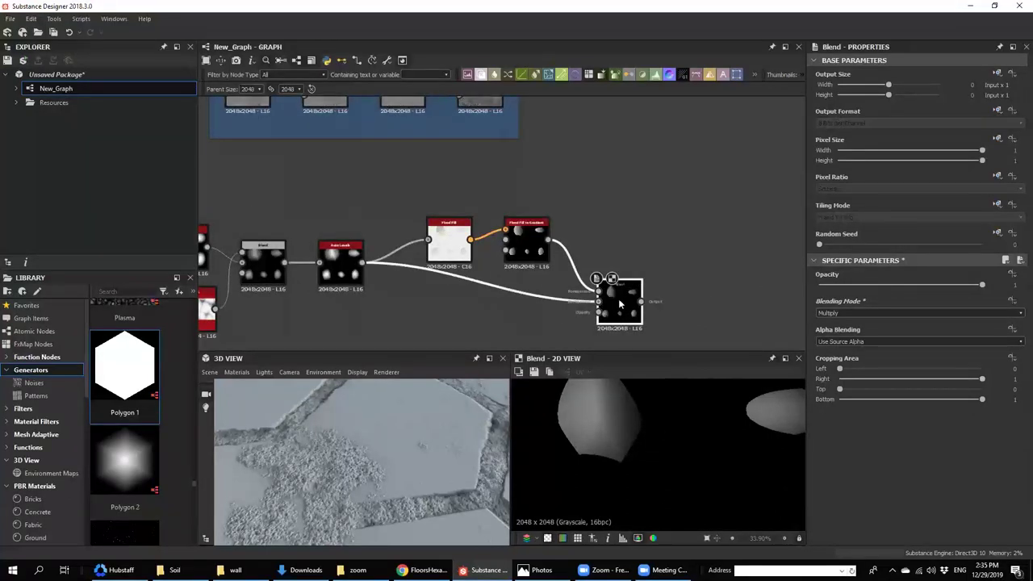
middle_drag(618, 299, 582, 264)
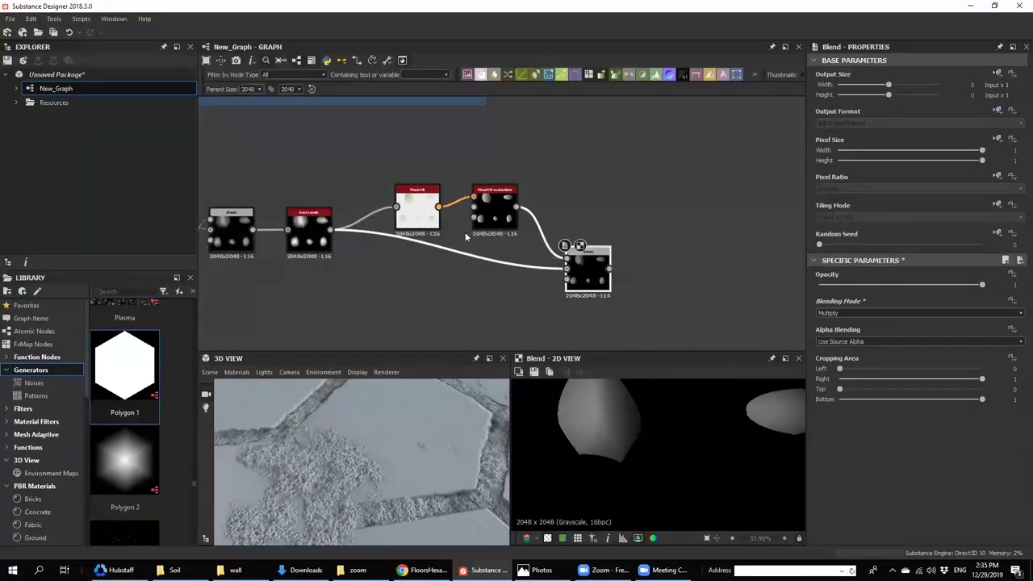
scroll(476, 231, up, 3)
scroll(428, 312, down, 5)
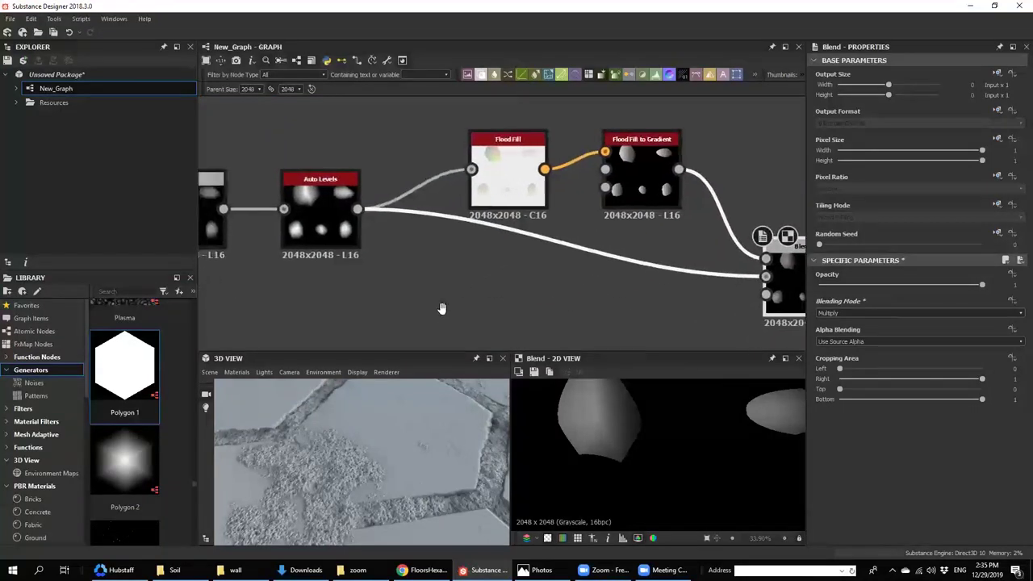
drag(890, 284, 1016, 283)
scroll(853, 315, down, 3)
scroll(856, 313, up, 3)
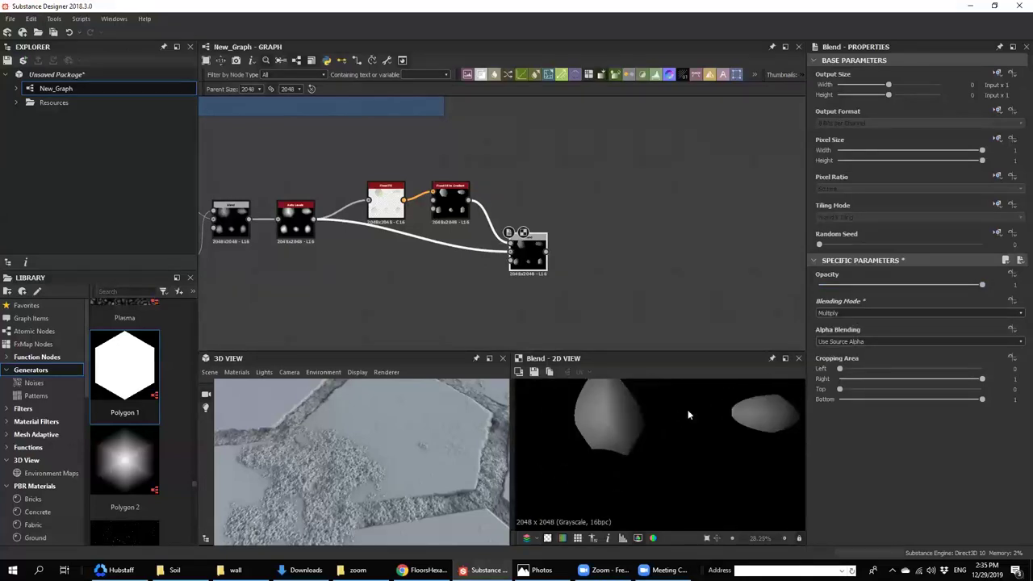
scroll(570, 301, down, 3)
scroll(643, 413, down, 6)
- Reposition the stone nodes and add a Tile Sampler node beyond the gradient Blend, leaving space between them
middle_drag(543, 303, 503, 324)
drag(553, 257, 246, 317)
drag(508, 293, 438, 329)
middle_drag(470, 293, 468, 223)
click(522, 277)
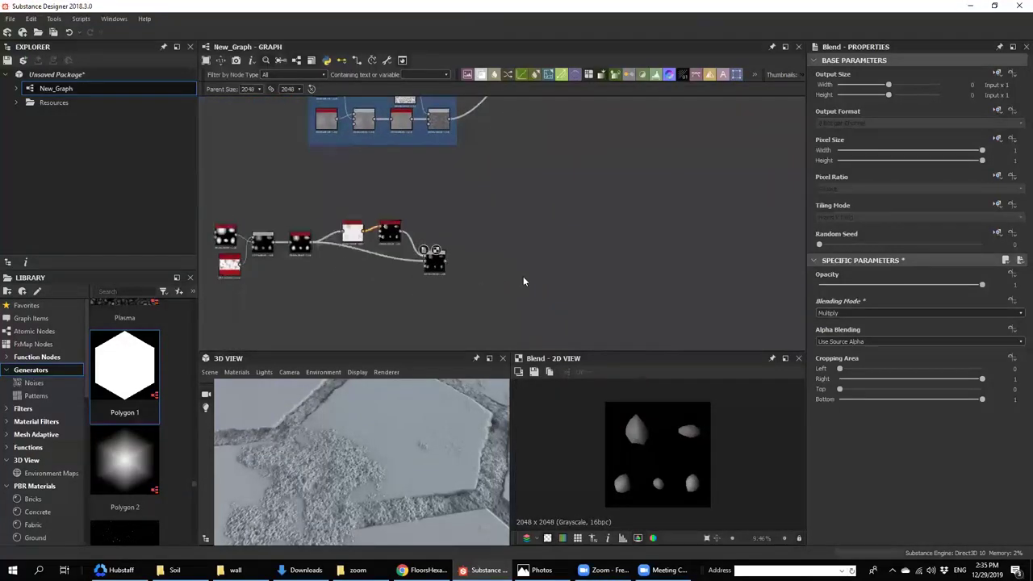
key(space)
text(til)
click(561, 353)
scroll(508, 261, up, 3)
middle_drag(389, 269, 559, 212)
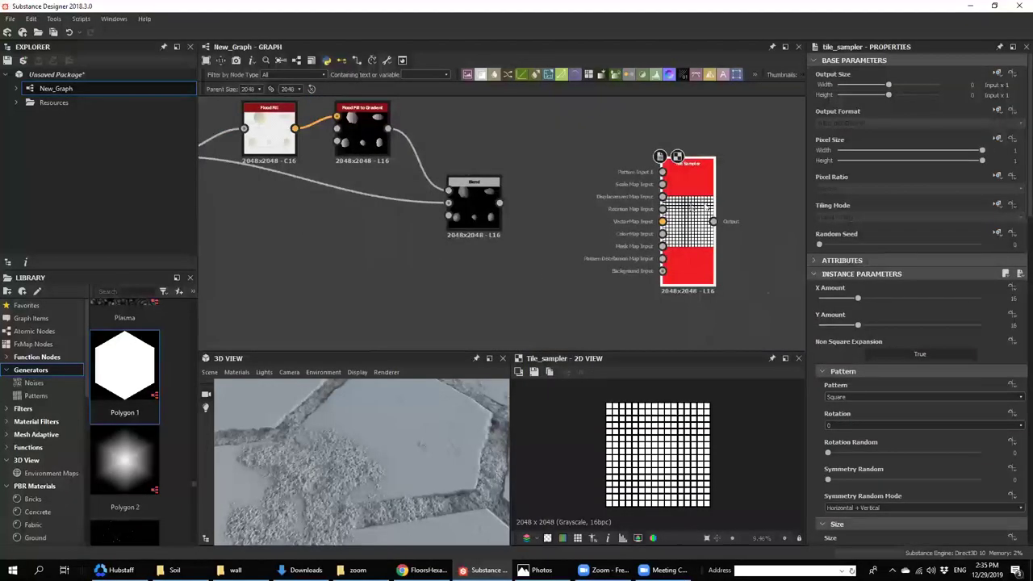
drag(704, 209, 776, 209)
- Add a Crop Grayscale node between the gradient Blend and the Tile Sampler, and connect the Blend's output to its input
click(560, 212)
key(space)
text(cro)
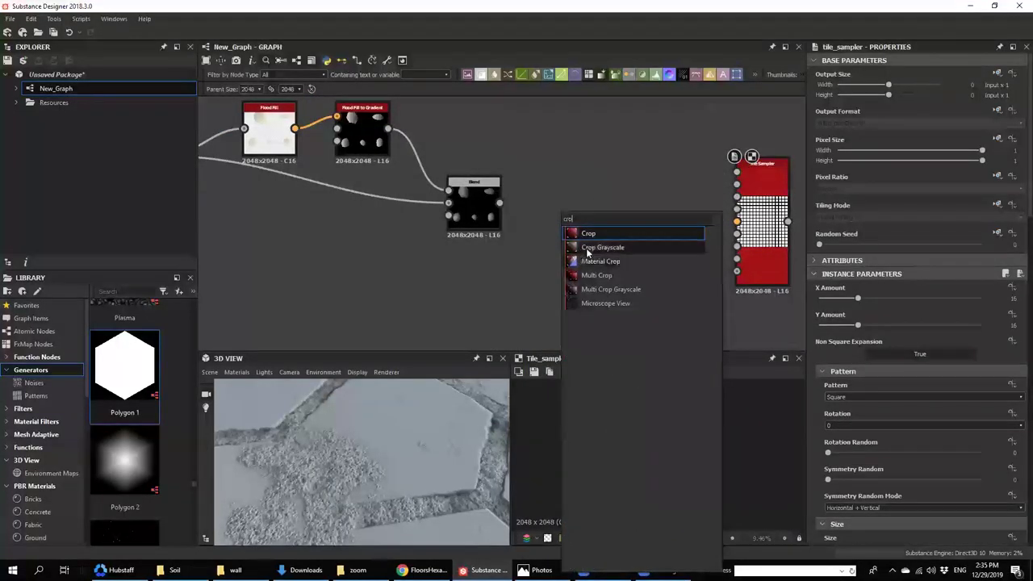
click(586, 249)
drag(501, 204, 553, 208)
- Display the Crop Grayscale's area and fit its crop frame closely around the large upper-left stone
double_click(583, 210)
scroll(688, 432, up, 3)
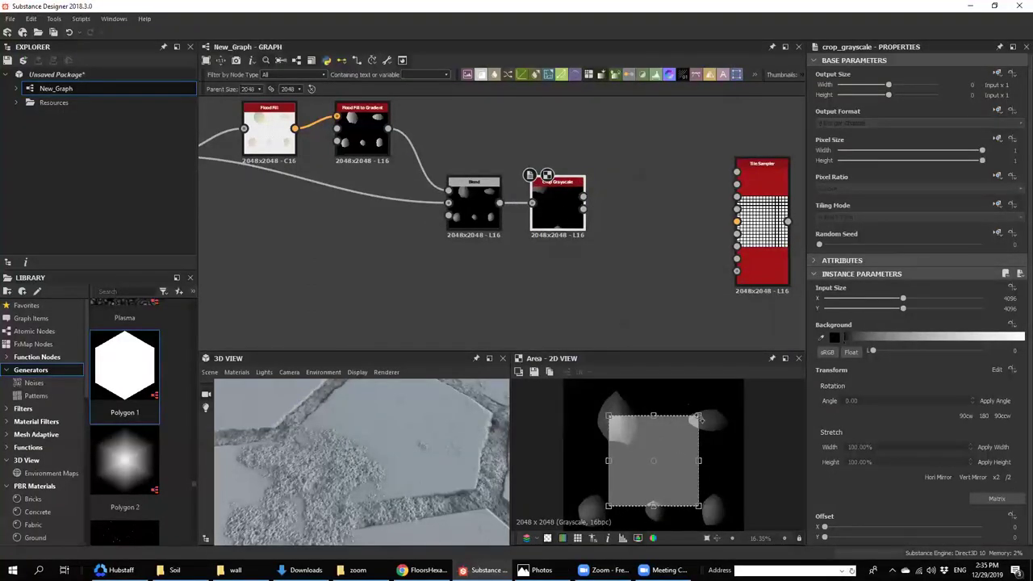
drag(688, 424, 624, 405)
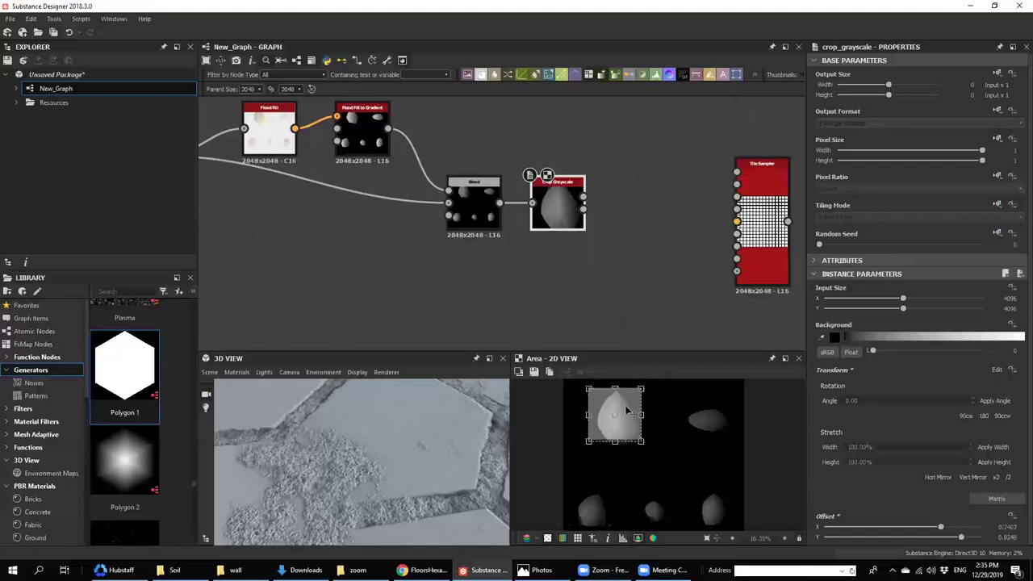
drag(641, 443, 652, 452)
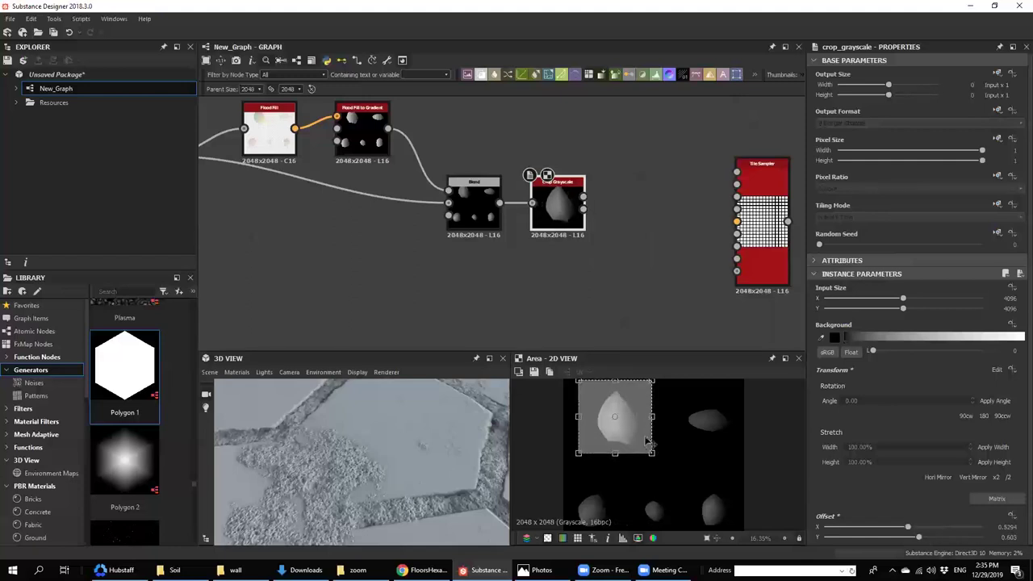
scroll(632, 415, up, 3)
middle_drag(633, 414, 646, 461)
drag(682, 396, 672, 406)
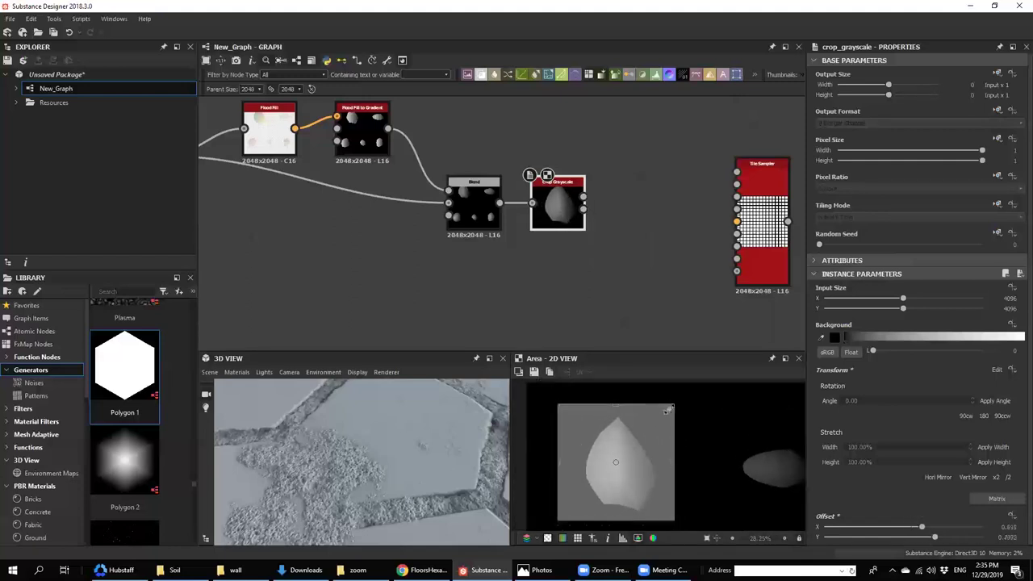
drag(640, 437, 645, 439)
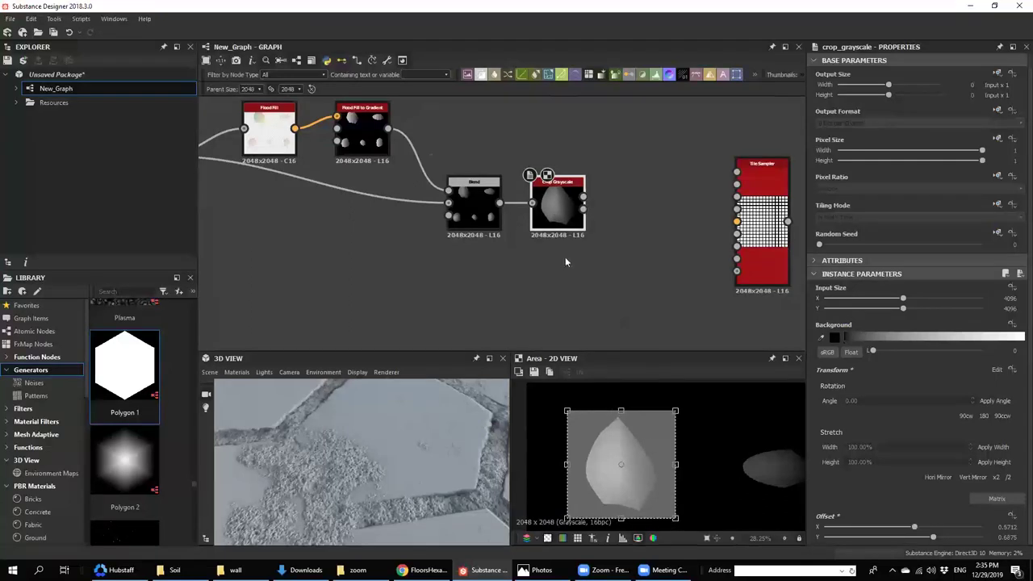
- Duplicate the Crop Grayscale node with its Blend connection and place the copy directly below the original
scroll(565, 256, down, 1)
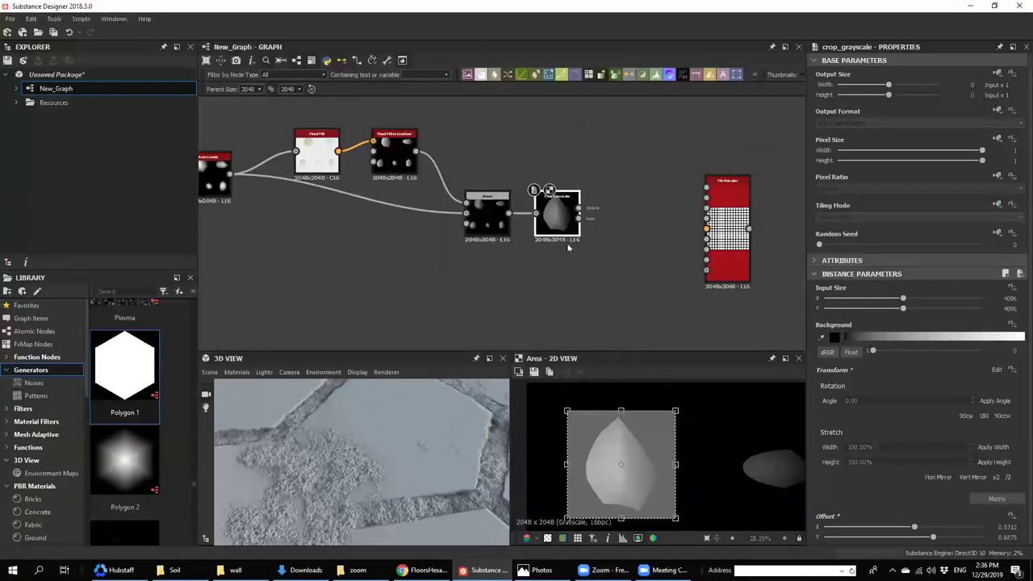
key(ctrl+d)
drag(515, 228, 567, 289)
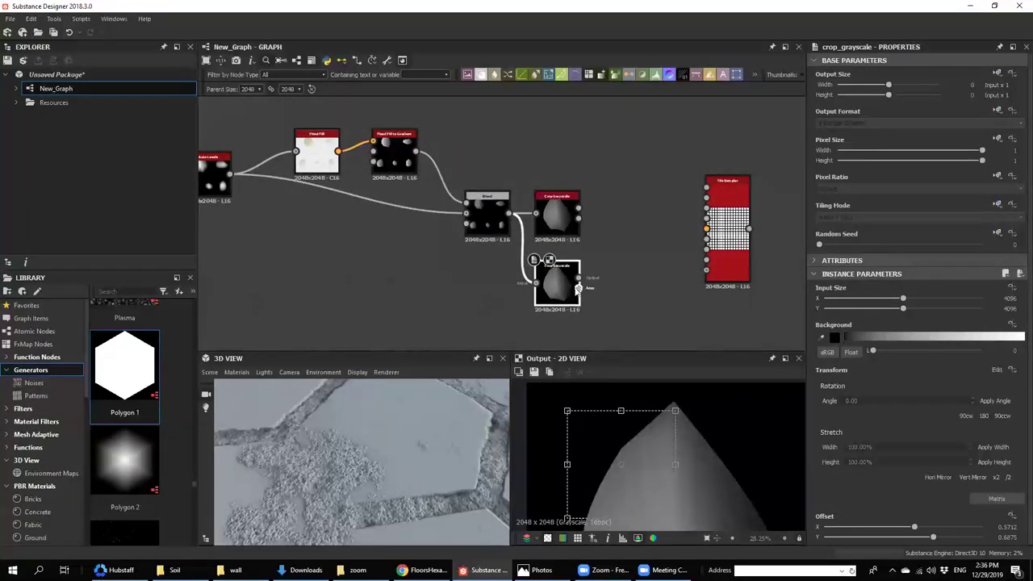
- Move the second Crop Grayscale's frame onto the flat upper-right stone and tighten it around that stone
double_click(579, 288)
scroll(653, 459, down, 2)
scroll(653, 460, up, 2)
drag(659, 459, 803, 456)
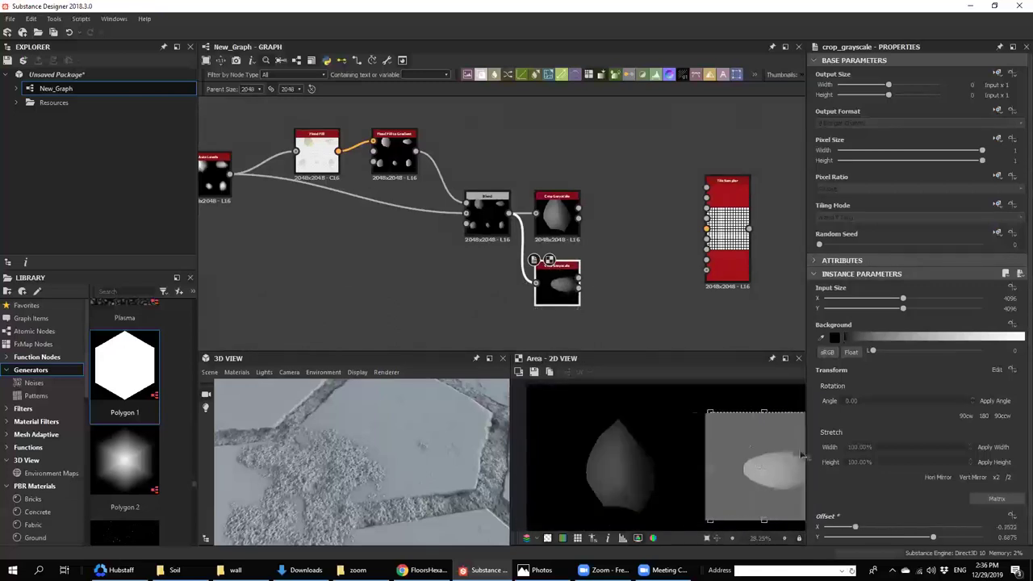
middle_drag(747, 442, 625, 427)
drag(698, 397, 687, 409)
mouse_move(639, 444)
mouse_down()
mouse_move(666, 443)
mouse_move(653, 442)
mouse_up()
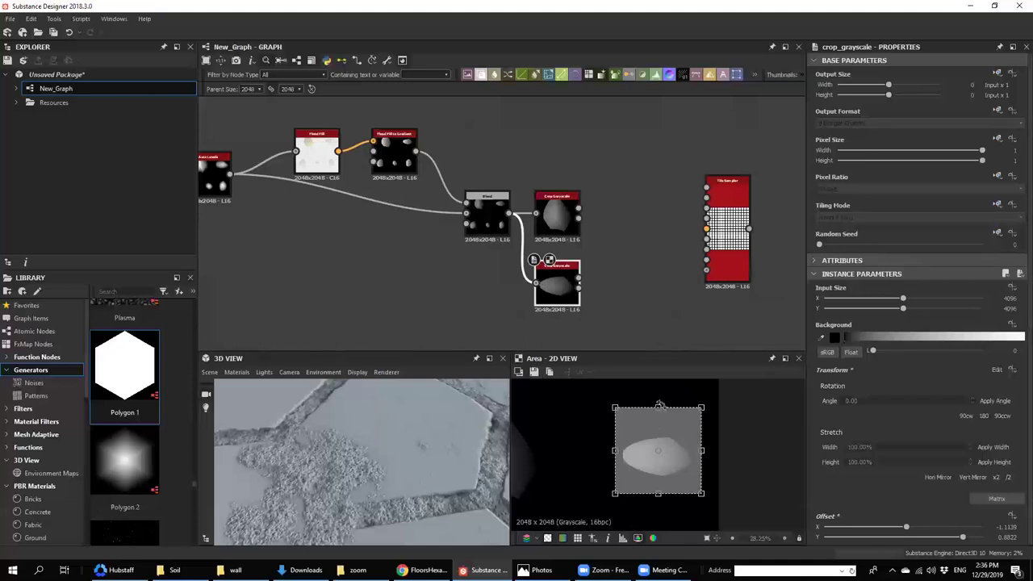
drag(657, 405, 662, 439)
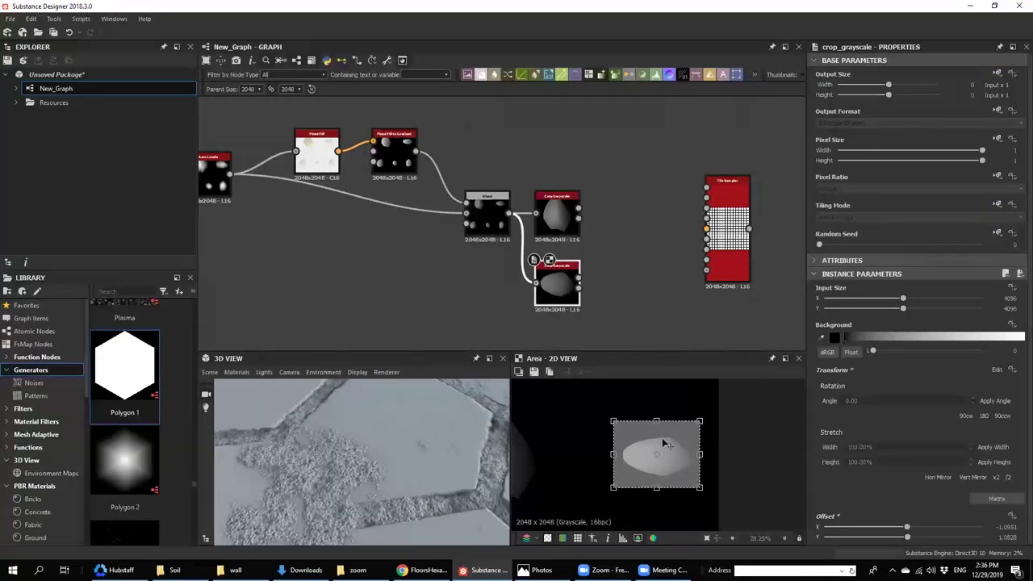
- Paste another copy of the first Crop Grayscale, still fed by the gradient Blend, below the second one
middle_drag(565, 309, 564, 186)
key(ctrl+v)
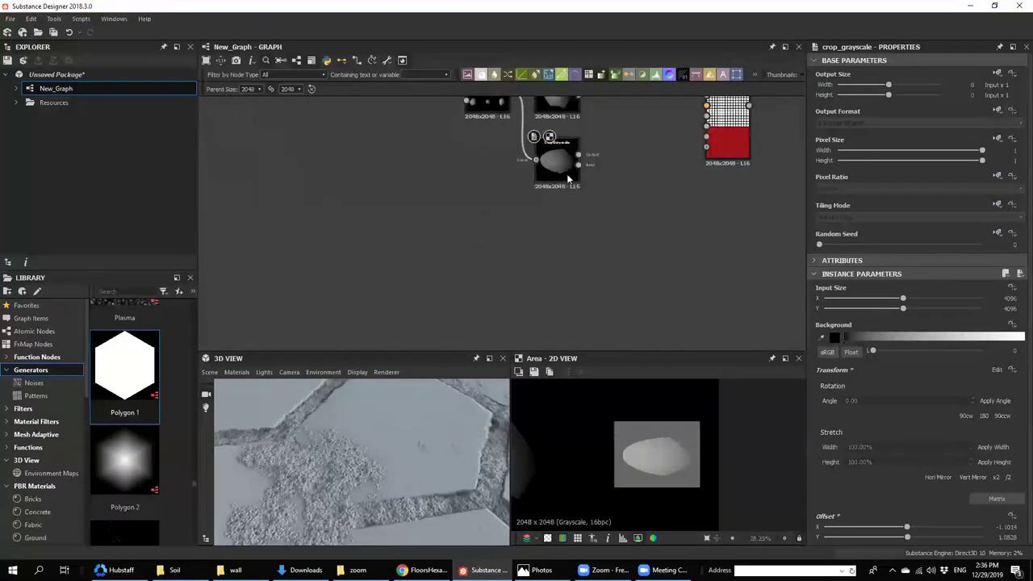
click(570, 177)
drag(501, 245, 563, 239)
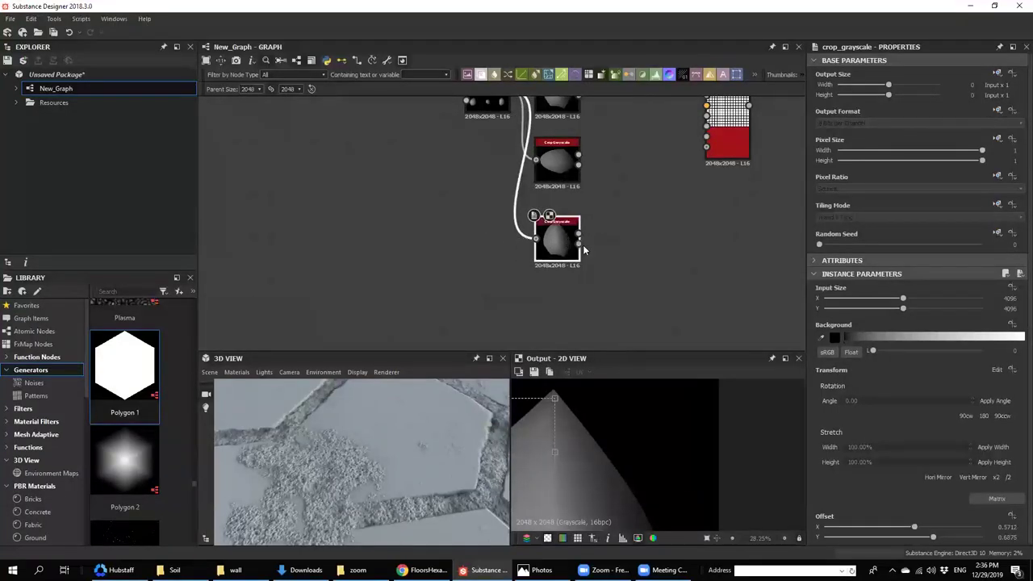
- Move the third Crop Grayscale's frame onto the lower-left stone and shrink it to fit closely around it
double_click(579, 244)
key(f)
drag(636, 407, 612, 484)
scroll(608, 470, up, 3)
middle_drag(607, 470, 651, 452)
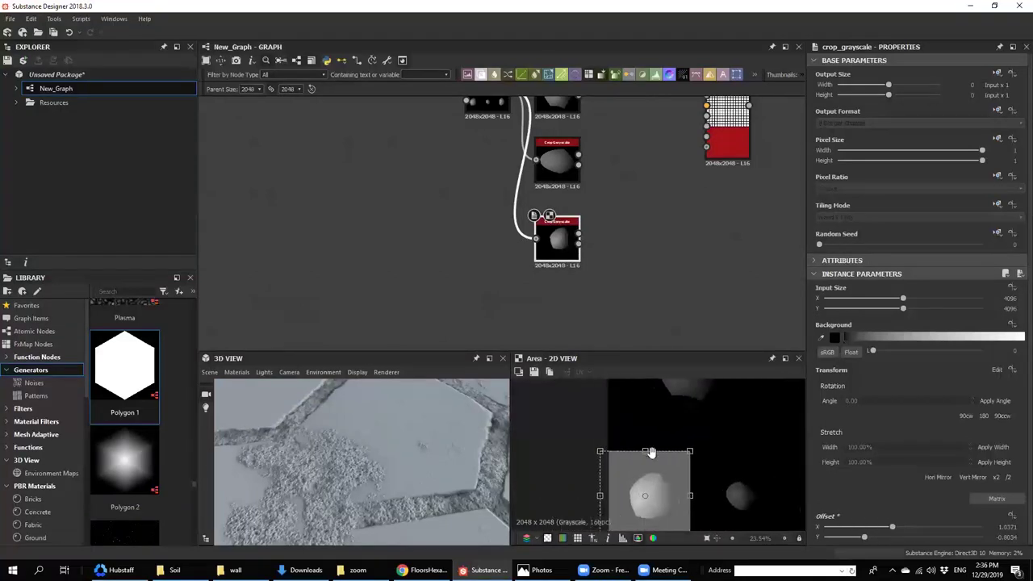
drag(690, 450, 669, 493)
middle_drag(576, 308, 511, 267)
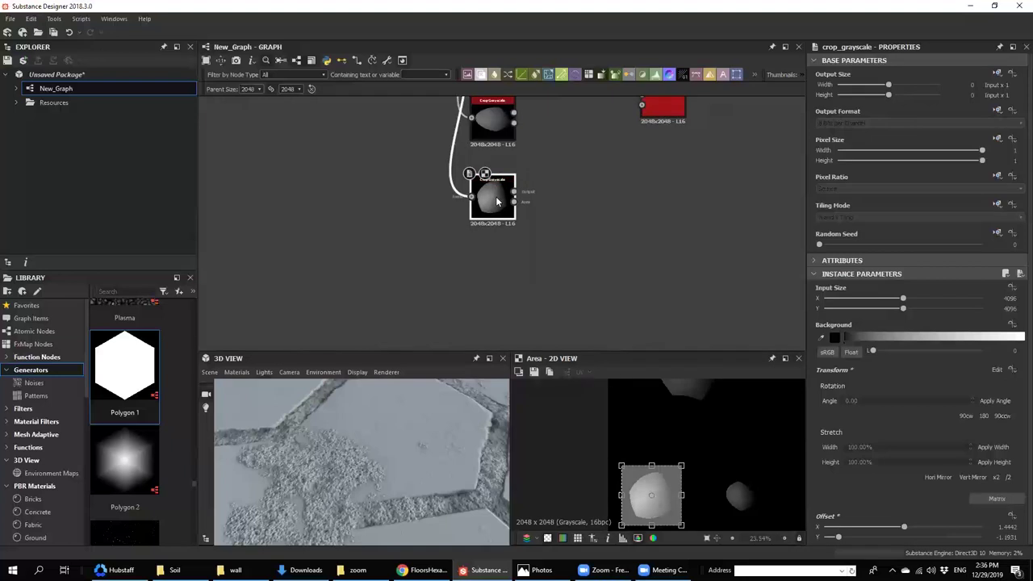
- Duplicate the lowest Crop Grayscale node, set its crop area around the remaining pebble, and line it up beneath the other crop nodes
key(ctrl+d)
drag(509, 230, 497, 262)
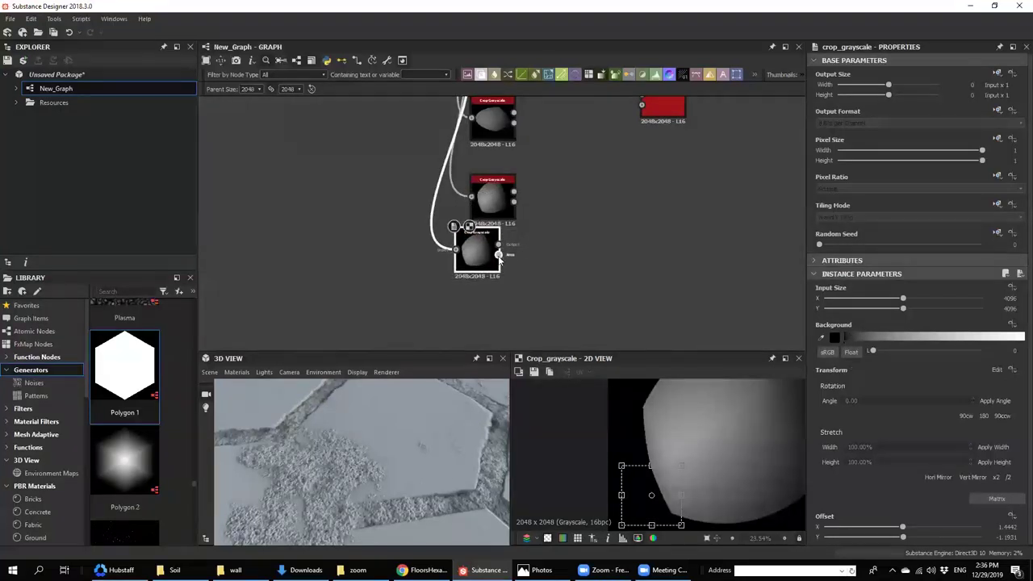
double_click(499, 256)
middle_drag(682, 448, 562, 399)
drag(545, 434, 717, 433)
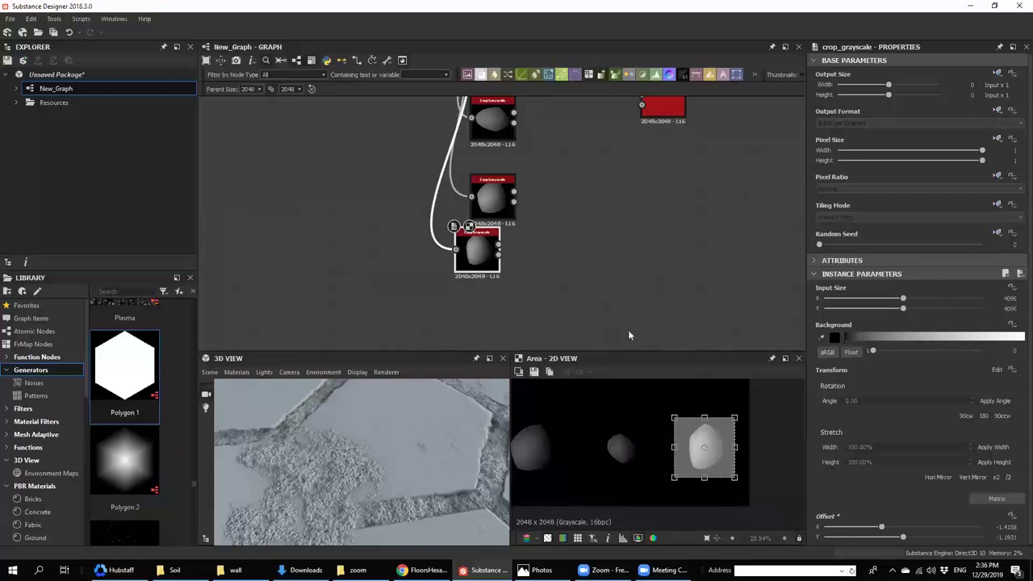
scroll(542, 235, down, 3)
middle_drag(513, 206, 519, 237)
drag(517, 282, 524, 293)
- Set the Tile Sampler's pattern to Pattern Input with a Pattern Input Number of 4
double_click(619, 164)
click(849, 394)
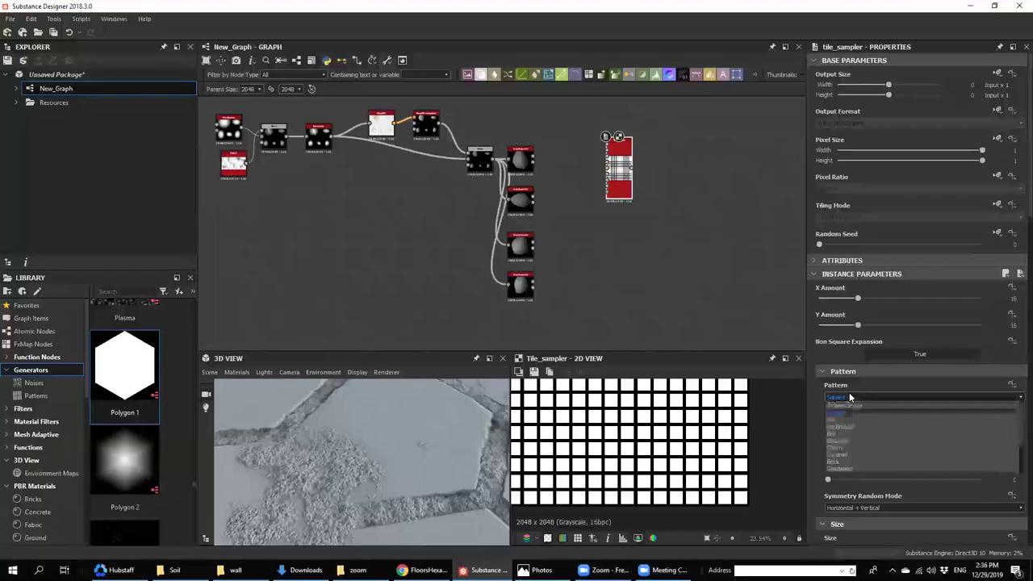
click(849, 404)
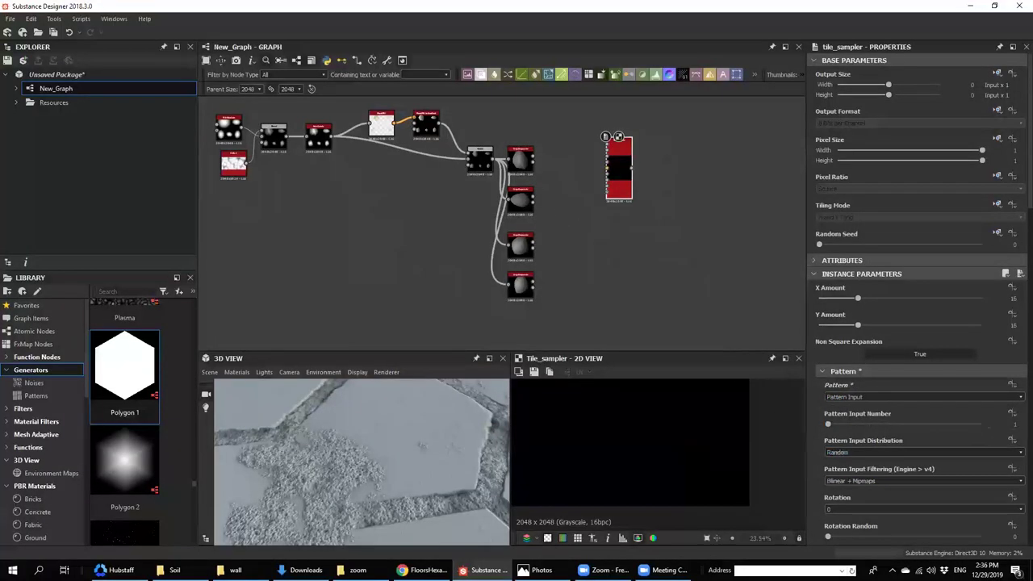
key(Return)
- Connect the four Crop Grayscale nodes to the Tile Sampler's pattern inputs 1 to 4
scroll(585, 147, up, 3)
middle_drag(477, 134, 473, 192)
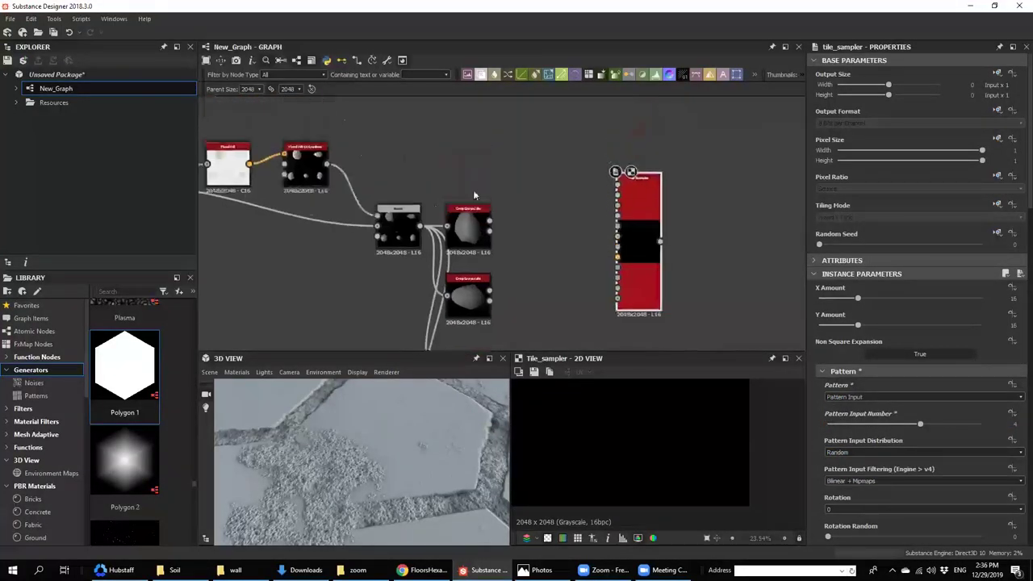
drag(598, 209, 618, 186)
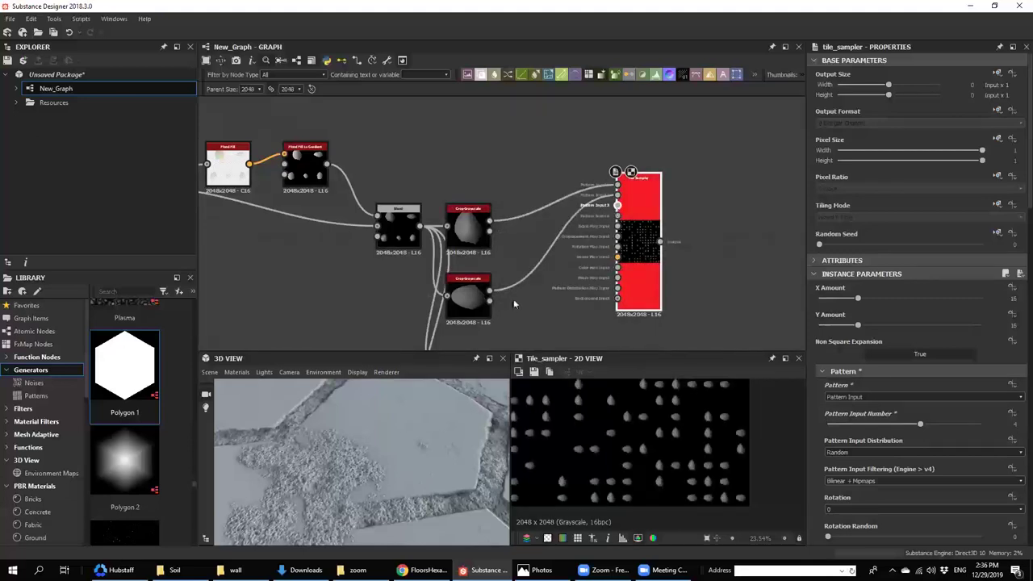
middle_drag(513, 299, 534, 184)
click(518, 322)
middle_drag(680, 132, 679, 208)
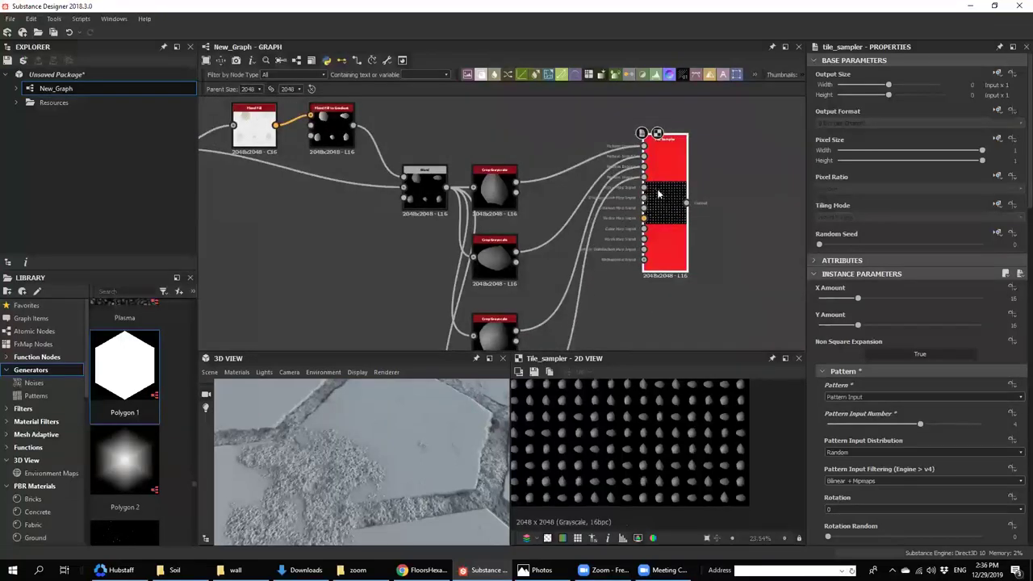
- Set the Tile Sampler's Position Random to 1.28, Offset to 0.32 and Rotation Random to 1
scroll(842, 424, down, 10)
drag(827, 205, 847, 171)
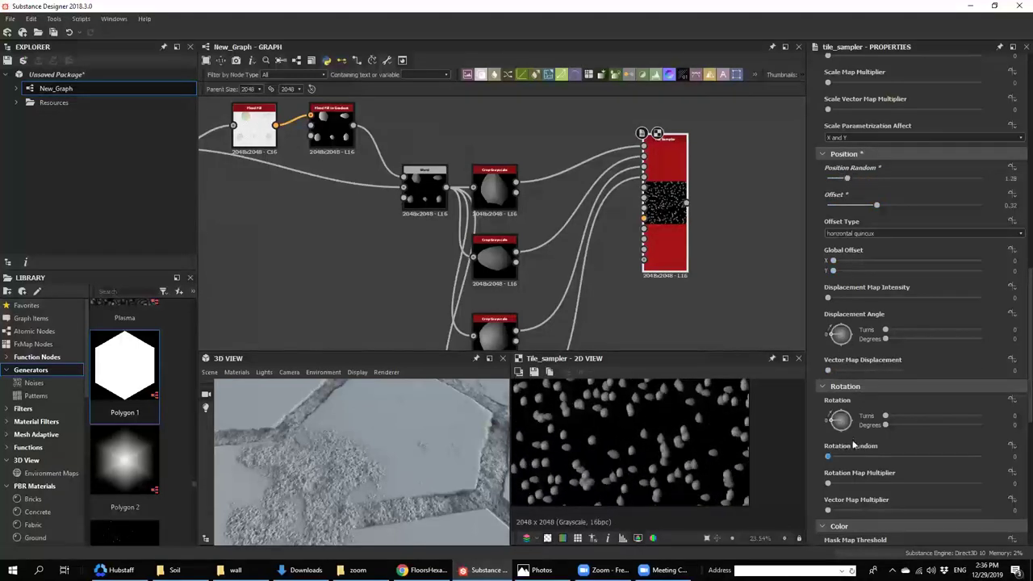
drag(869, 460, 1015, 456)
scroll(904, 416, down, 5)
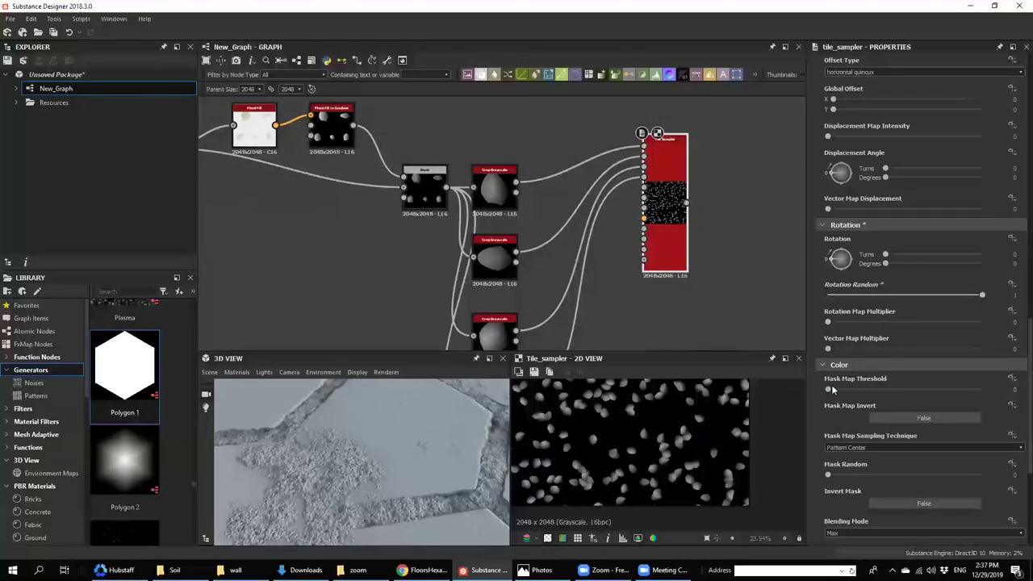
- Raise the Tile Sampler's Position Random to 5.14 and its Offset to 1
scroll(859, 296, up, 11)
scroll(831, 480, down, 4)
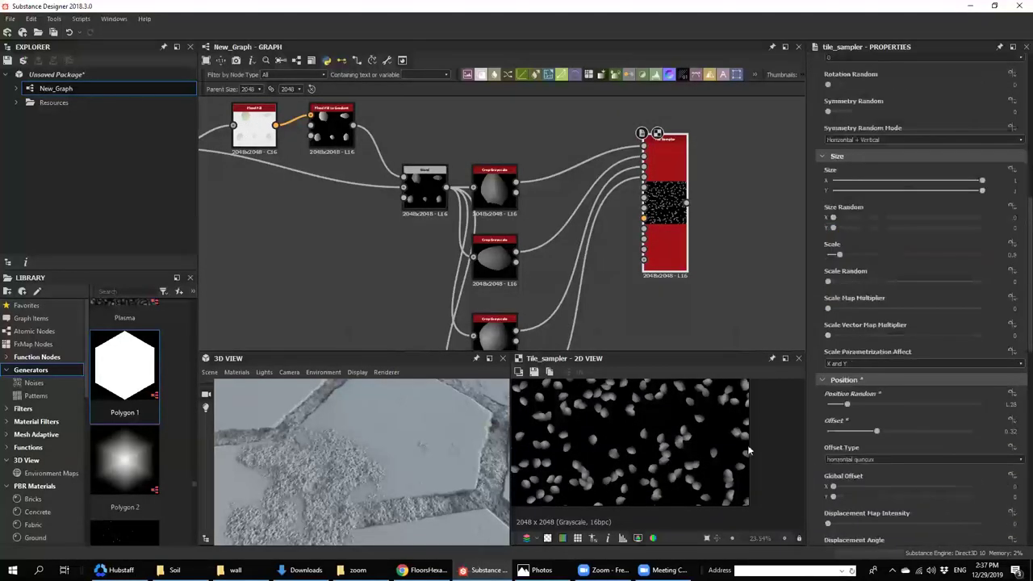
scroll(686, 407, down, 3)
middle_drag(682, 407, 693, 458)
scroll(692, 458, up, 2)
scroll(934, 434, down, 3)
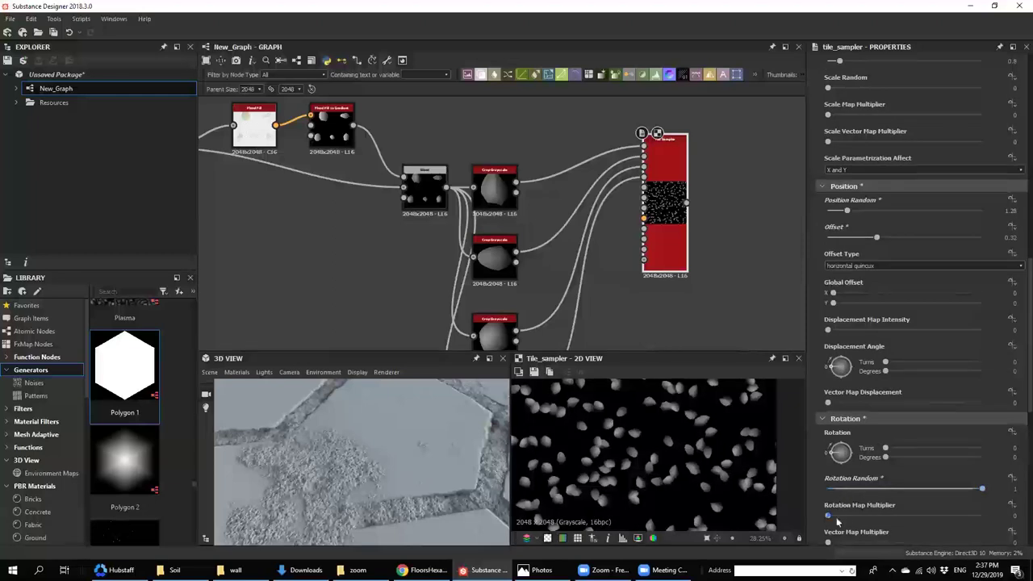
drag(846, 212, 1016, 234)
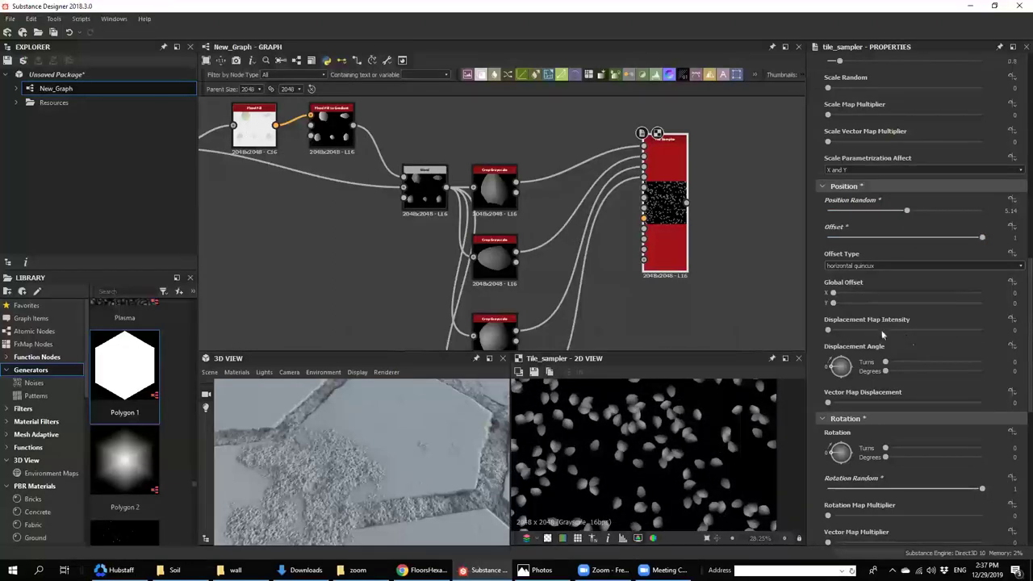
- Try out the Tile Sampler's Global Offset X and Vector Map Displacement, returning both to 0
drag(853, 298, 822, 289)
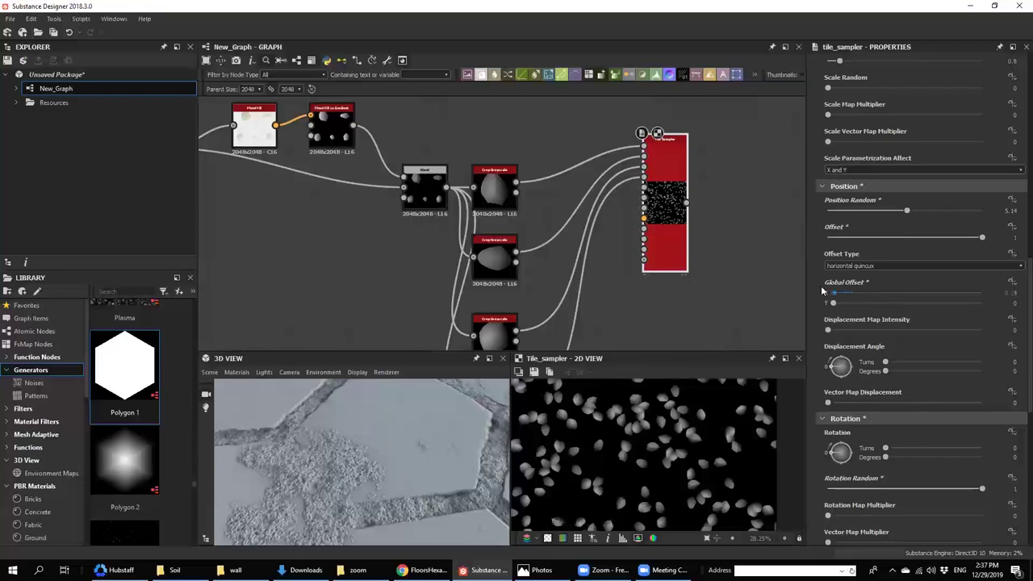
drag(835, 406, 785, 408)
scroll(651, 482, down, 5)
scroll(679, 476, up, 4)
scroll(679, 479, up, 3)
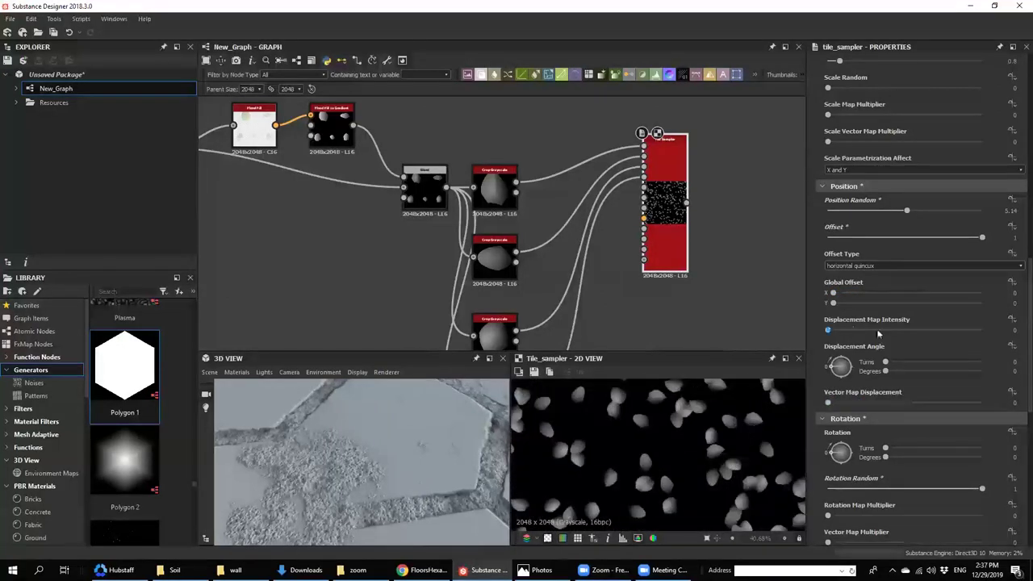
scroll(898, 406, down, 12)
scroll(898, 407, up, 20)
scroll(898, 404, down, 13)
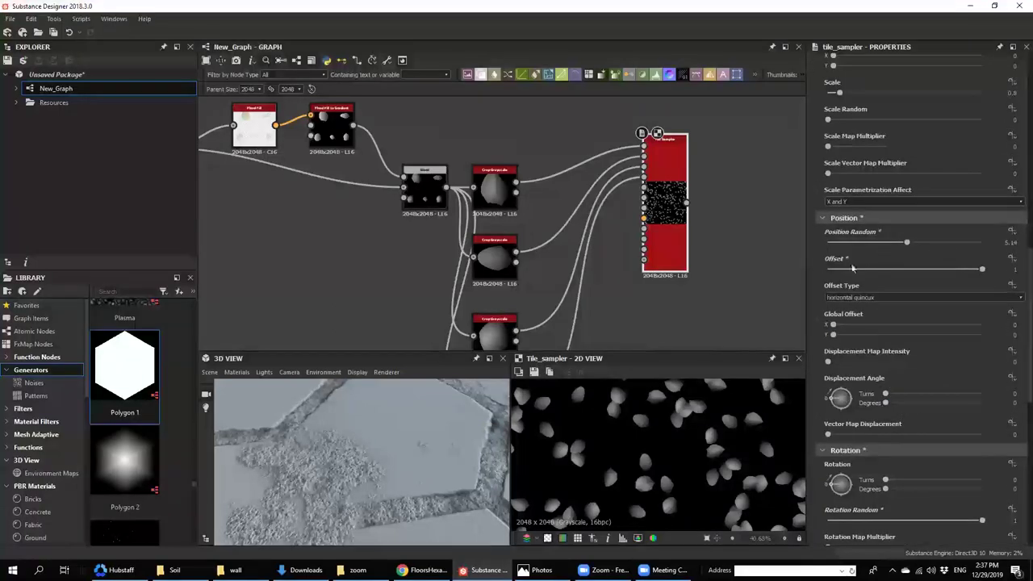
- Vary the pebble sizes in the Tile Sampler with Scale Random 0.67 and Scale 1.08
scroll(852, 268, up, 6)
drag(840, 515, 916, 506)
scroll(840, 516, down, 1)
drag(861, 486, 851, 484)
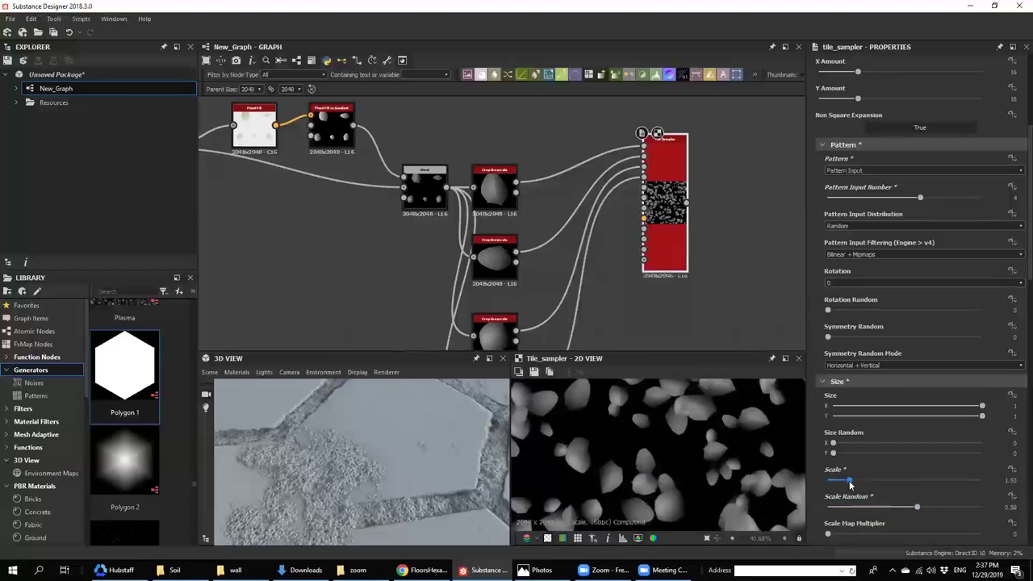
drag(917, 508, 932, 512)
drag(849, 481, 844, 481)
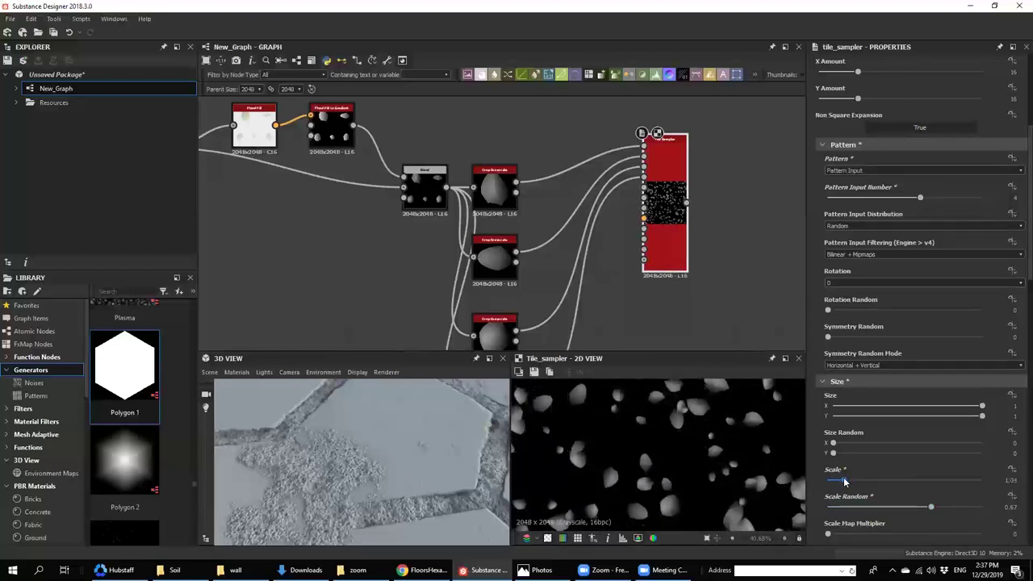
- Group all the pebble nodes in a frame titled "Small Stone" and shift the frame slightly left and down below the BG frame
scroll(698, 165, down, 7)
middle_drag(687, 143, 613, 237)
drag(661, 233, 342, 350)
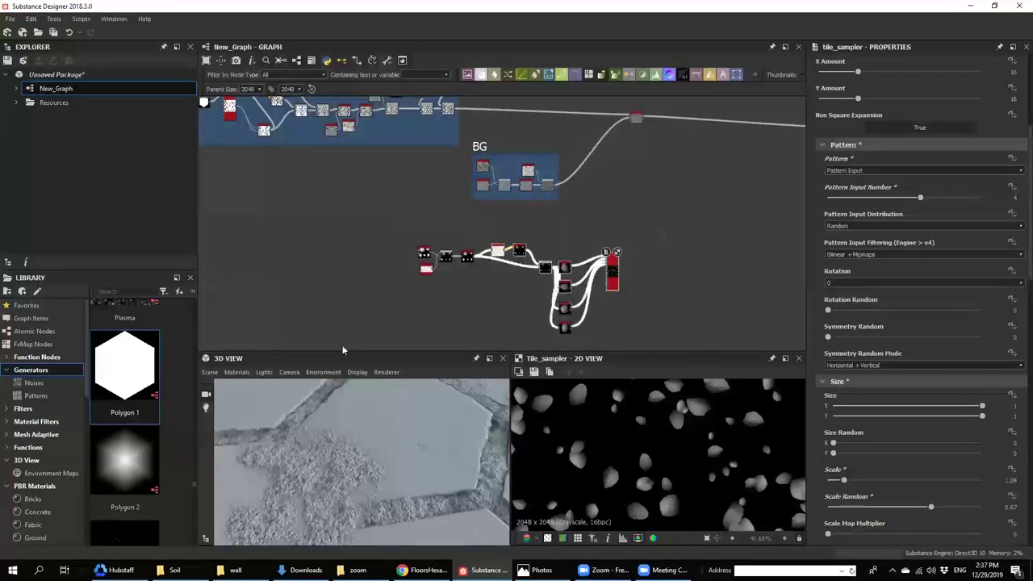
right_click(616, 278)
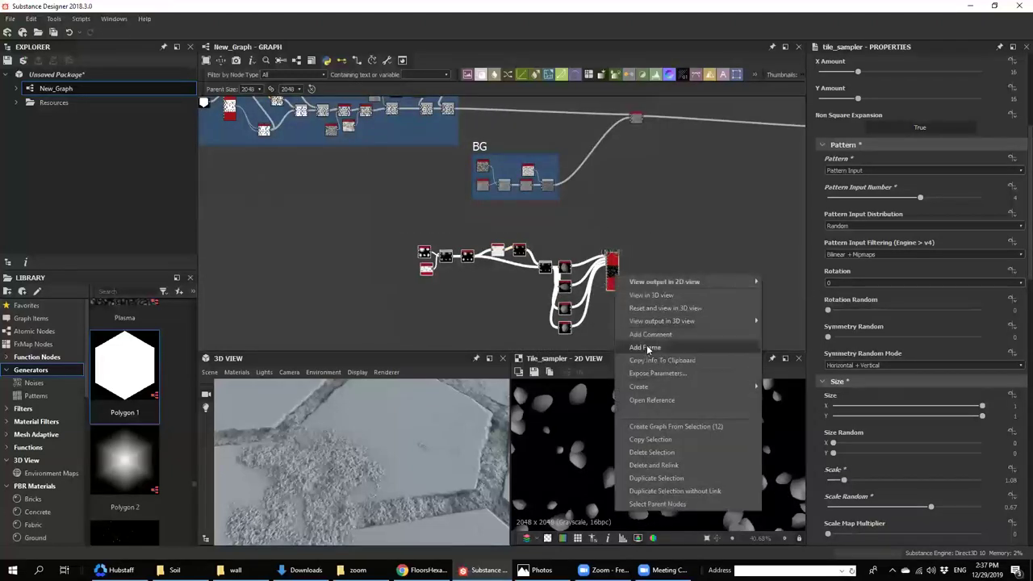
click(652, 347)
drag(844, 111, 687, 124)
text(S)
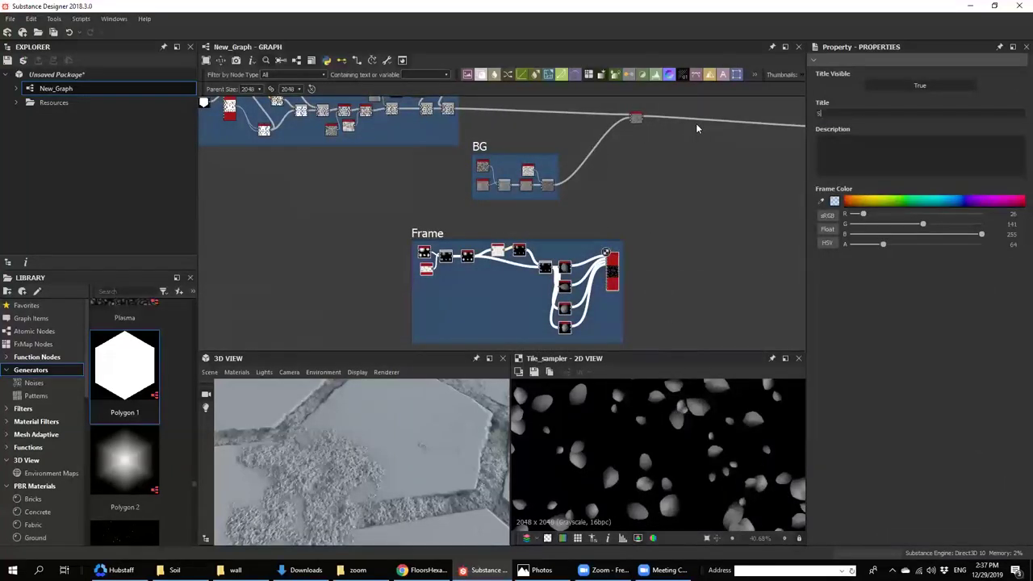
text(mall Stone)
key(Return)
middle_drag(547, 237, 511, 246)
drag(408, 237, 371, 255)
middle_drag(568, 171, 515, 213)
scroll(516, 214, up, 1)
scroll(516, 213, up, 3)
middle_drag(544, 178, 589, 211)
click(615, 134)
key(space)
text(hr)
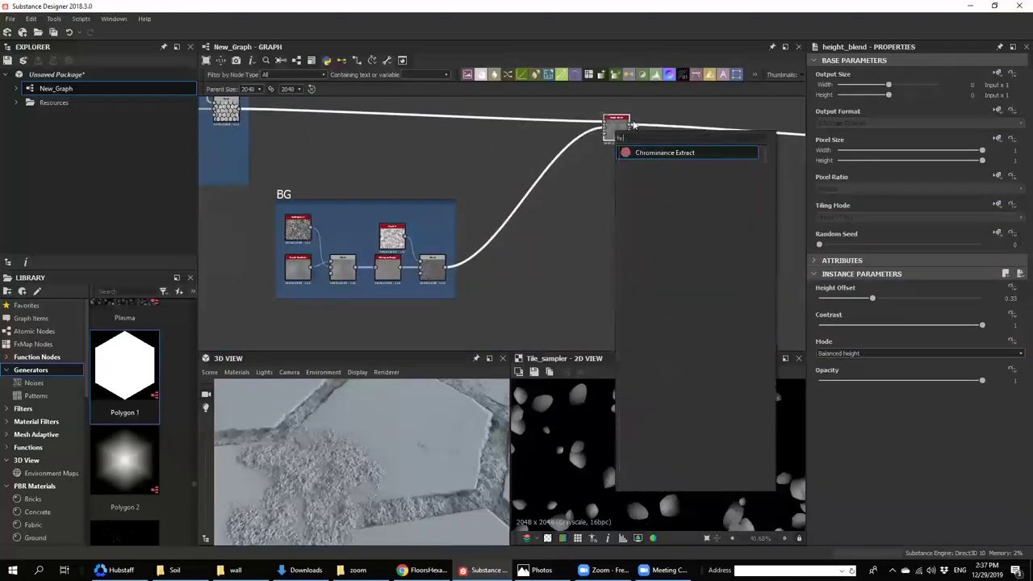
key(Escape)
key(space)
text(her)
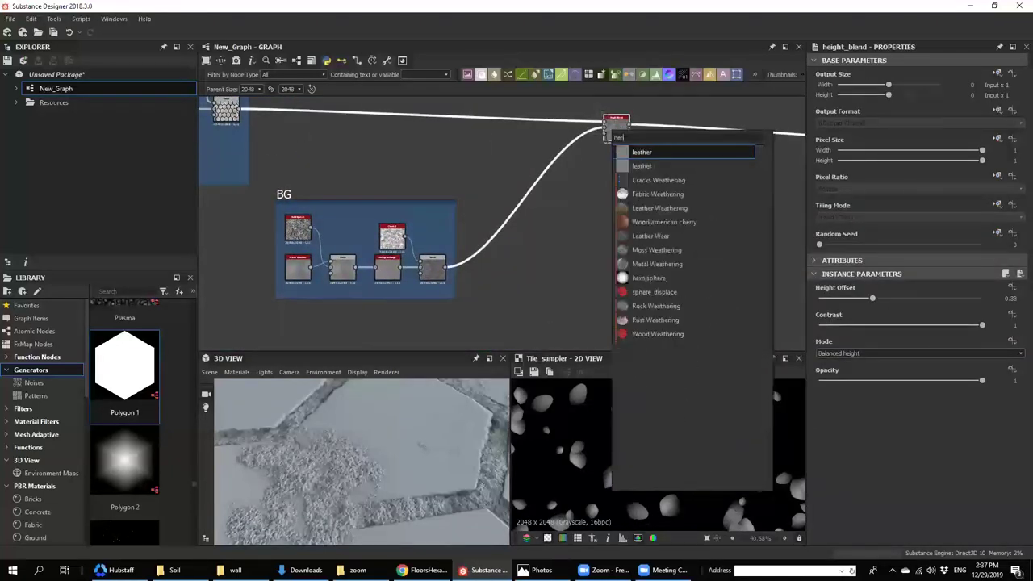
key(Escape)
- Try adding a Height Map Frequencies Mapper after the existing Height Blend node, and undo it
double_click(622, 129)
key(space)
text(he)
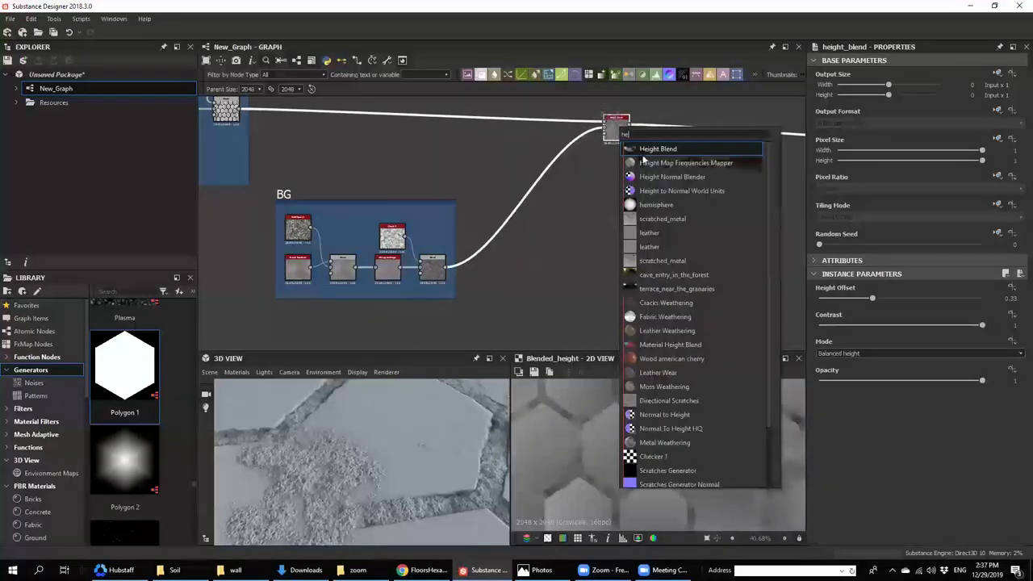
click(645, 162)
drag(662, 127, 658, 158)
shift+drag(629, 125, 704, 148)
key(ctrl+z)
key(ctrl+z)
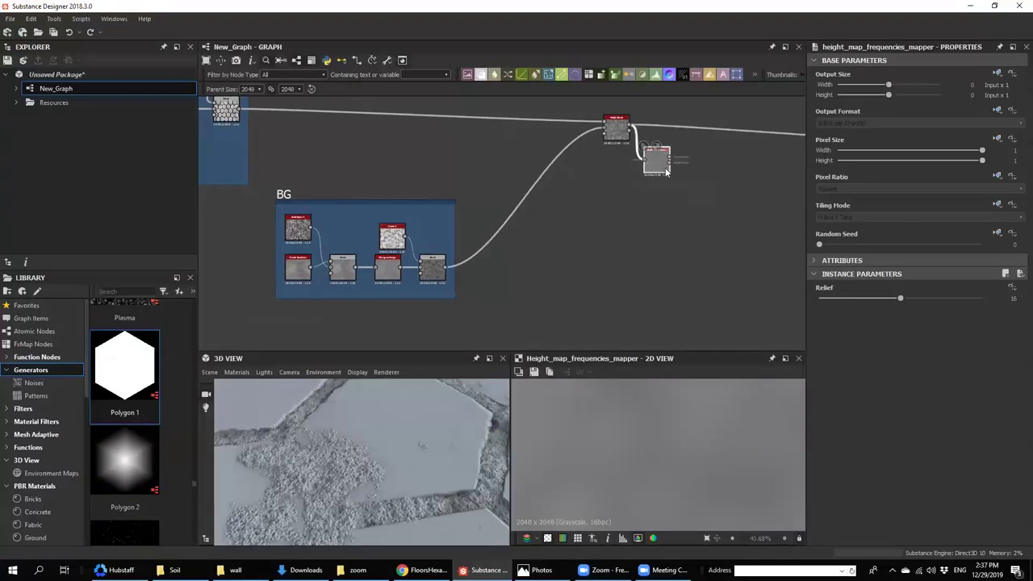
key(ctrl+z)
- Insert a second Height Blend node on the output link of the existing Height Blend and place it close behind
click(673, 129)
key(space)
text(he)
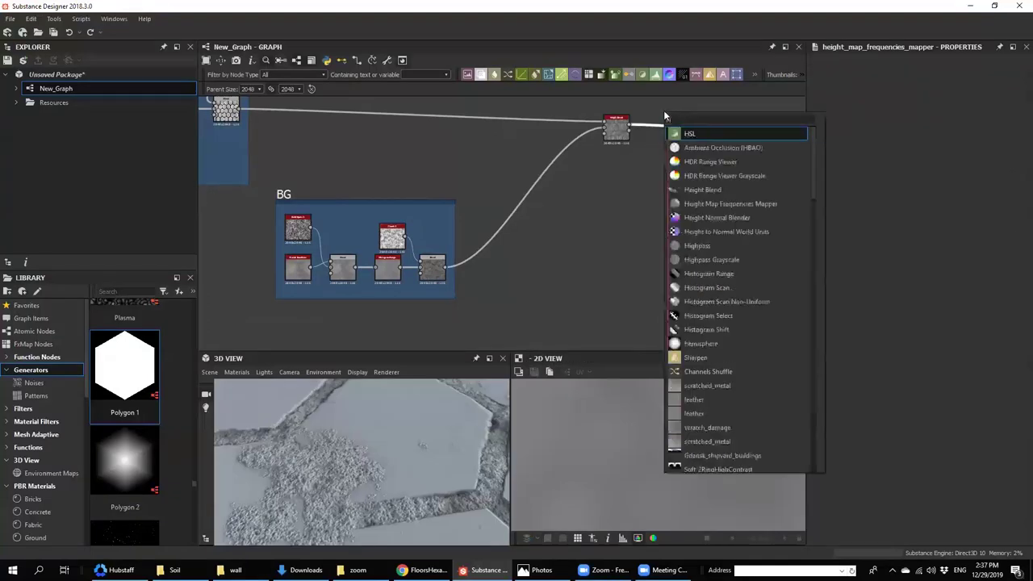
click(700, 136)
middle_drag(720, 151, 694, 153)
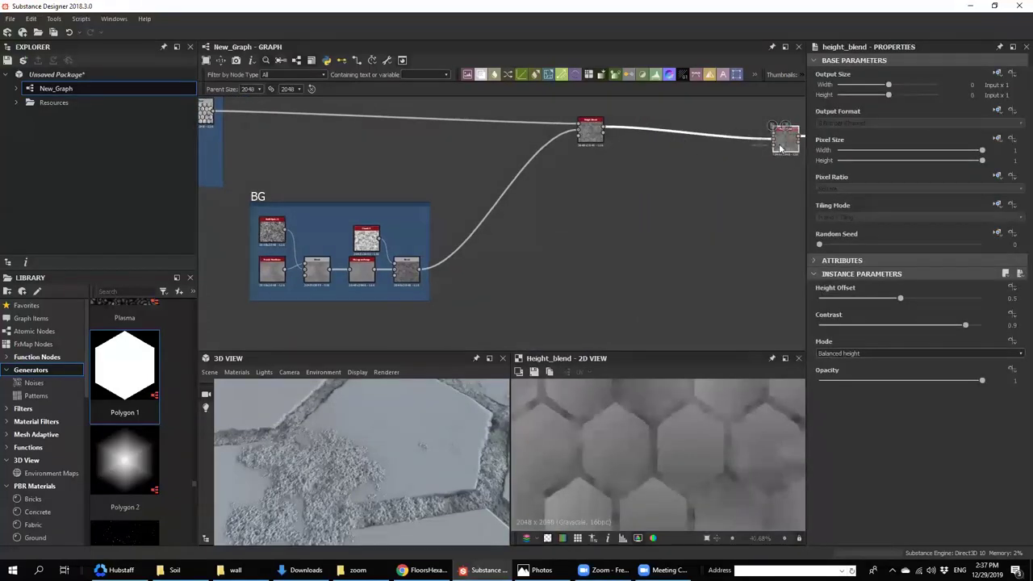
drag(775, 129, 728, 127)
- Connect the Small Stone Tile Sampler's output to the Height Top input of the new Height Blend
middle_drag(661, 157, 685, 26)
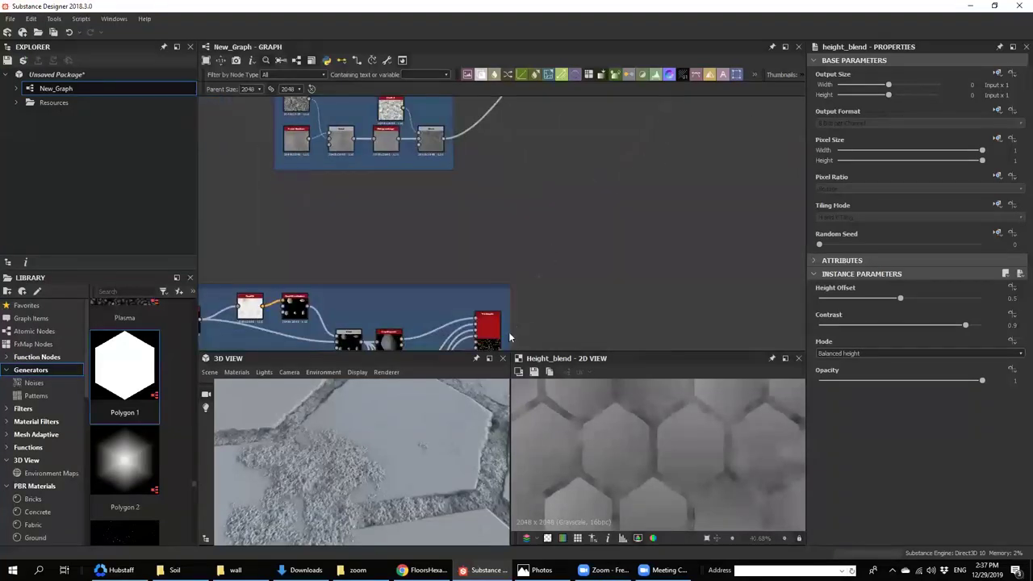
scroll(437, 452, down, 3)
scroll(592, 213, down, 2)
middle_drag(592, 213, 598, 186)
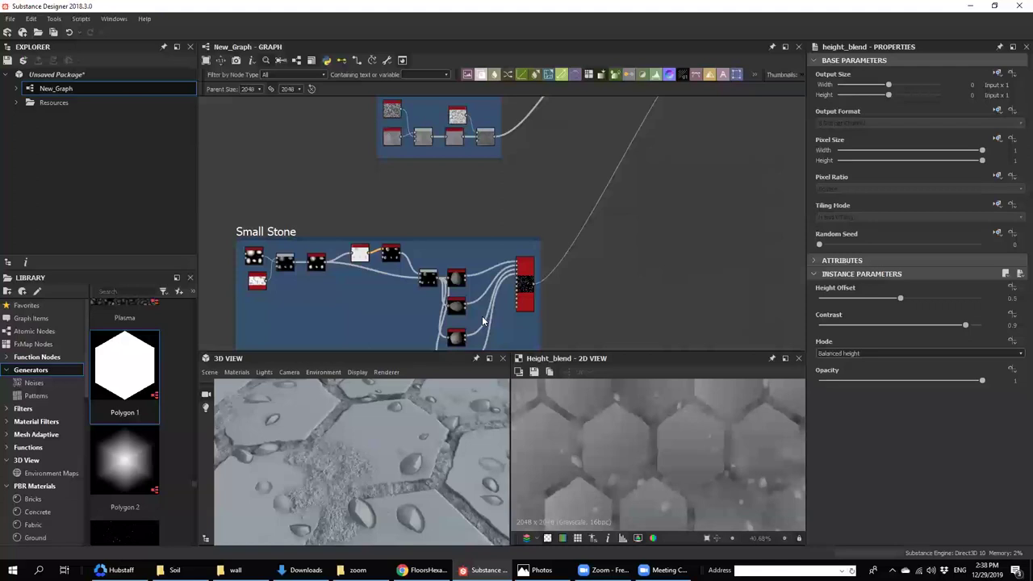
- Insert a Safe Transform Grayscale node after the Small Stone Tile Sampler and set its tiling to 2
scroll(508, 296, up, 3)
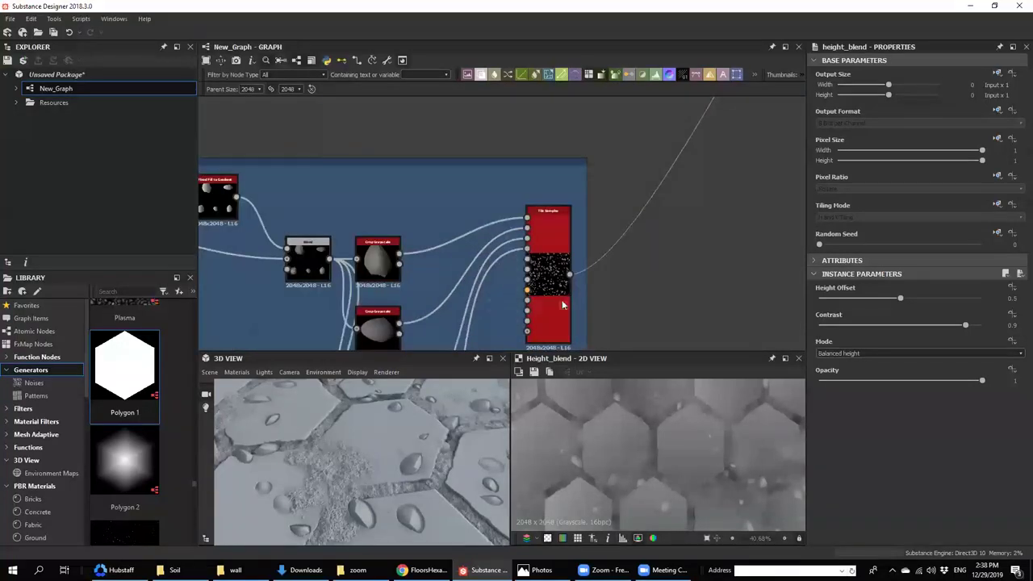
click(552, 280)
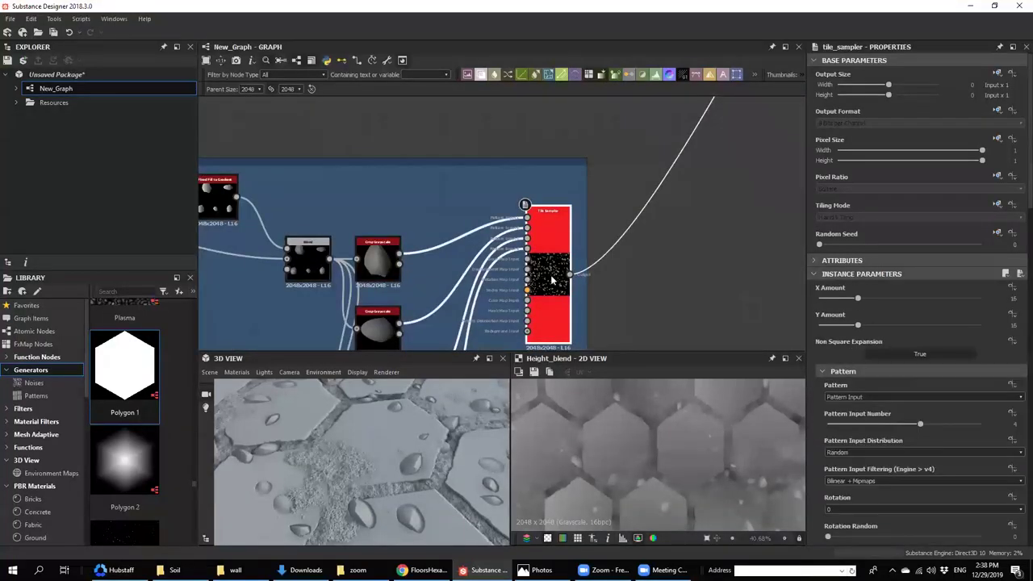
key(space)
text(saf)
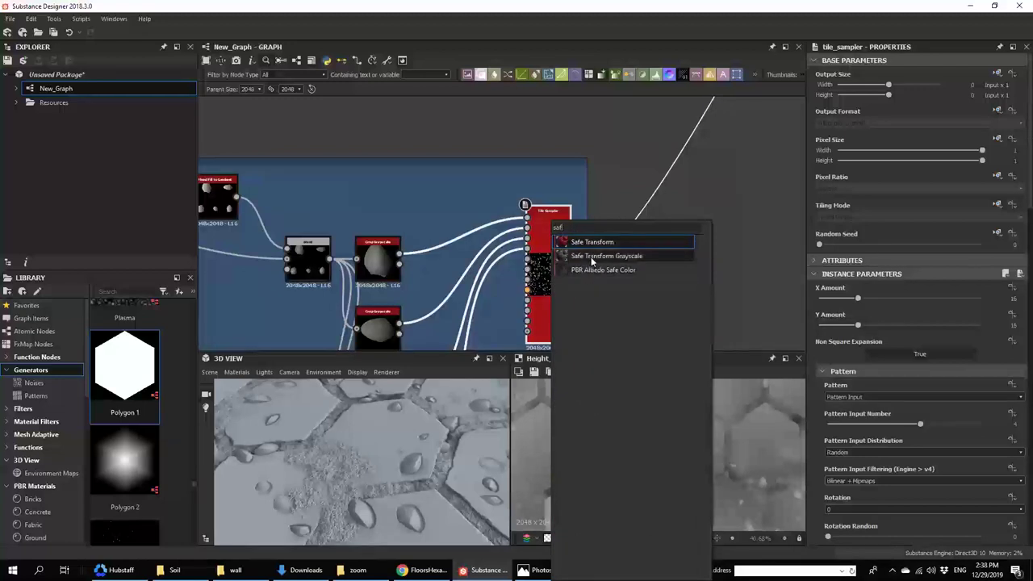
click(601, 255)
text(2)
key(Return)
- Set the new Height Blend's Contrast to 1 and Height Offset to 0.43, checking the stones in the 3D view
scroll(335, 484, down, 3)
scroll(414, 480, up, 3)
middle_drag(487, 242, 478, 361)
middle_drag(710, 117, 617, 214)
middle_drag(705, 157, 609, 269)
scroll(608, 269, up, 3)
click(629, 192)
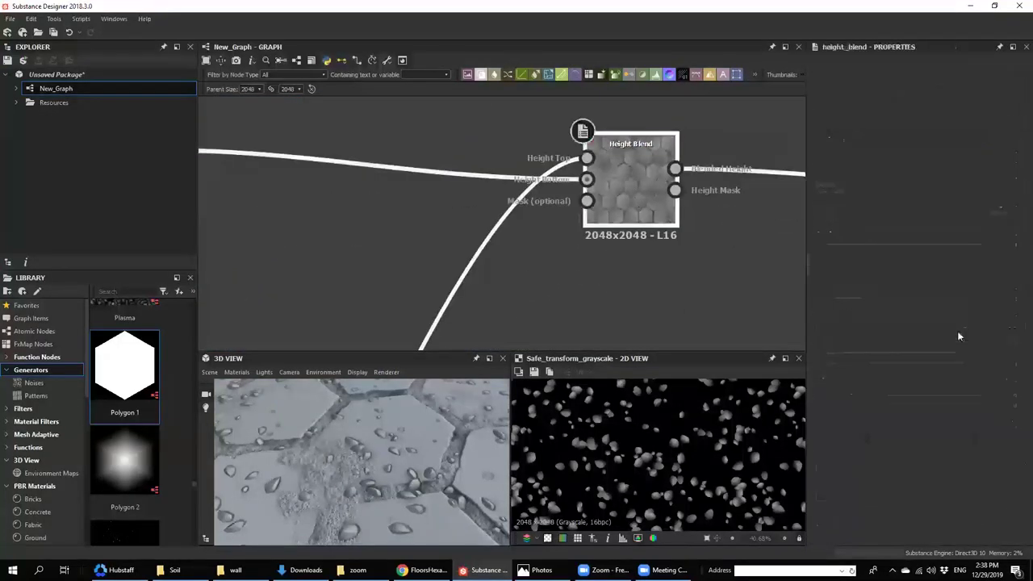
drag(965, 325, 1011, 338)
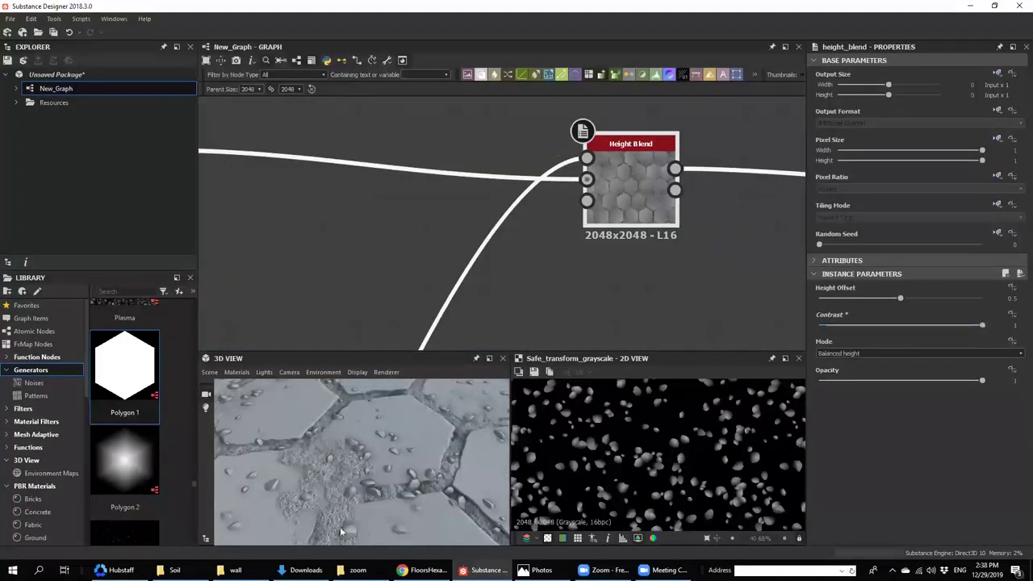
right_drag(340, 531, 411, 472)
click(889, 298)
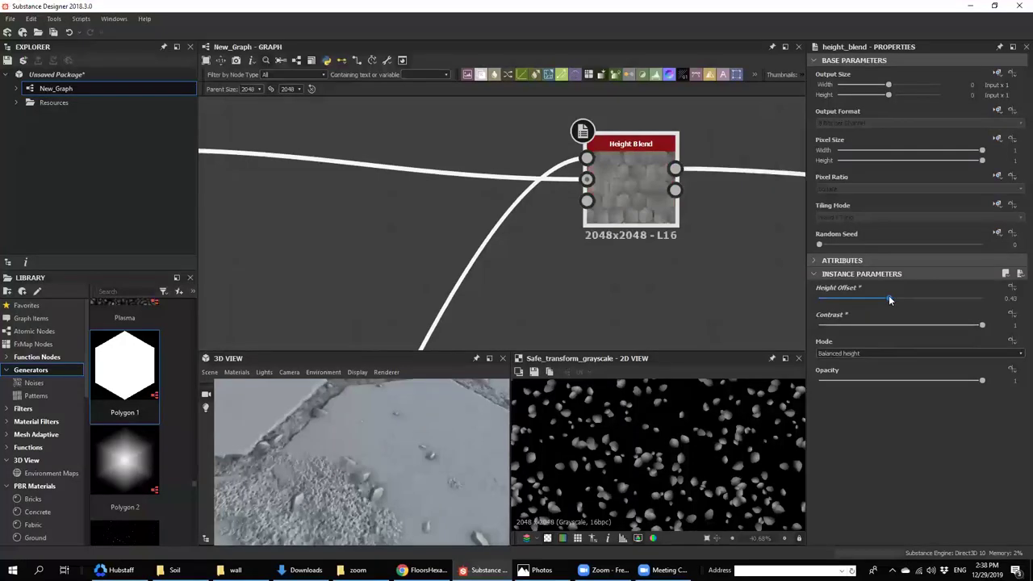
right_drag(416, 423, 346, 464)
middle_drag(346, 464, 392, 461)
mouse_move(392, 462)
right_down()
mouse_move(369, 487)
mouse_move(407, 416)
mouse_move(388, 443)
right_up()
middle_drag(646, 136, 701, 32)
middle_drag(476, 311, 572, 154)
scroll(543, 232, down, 5)
scroll(549, 229, up, 5)
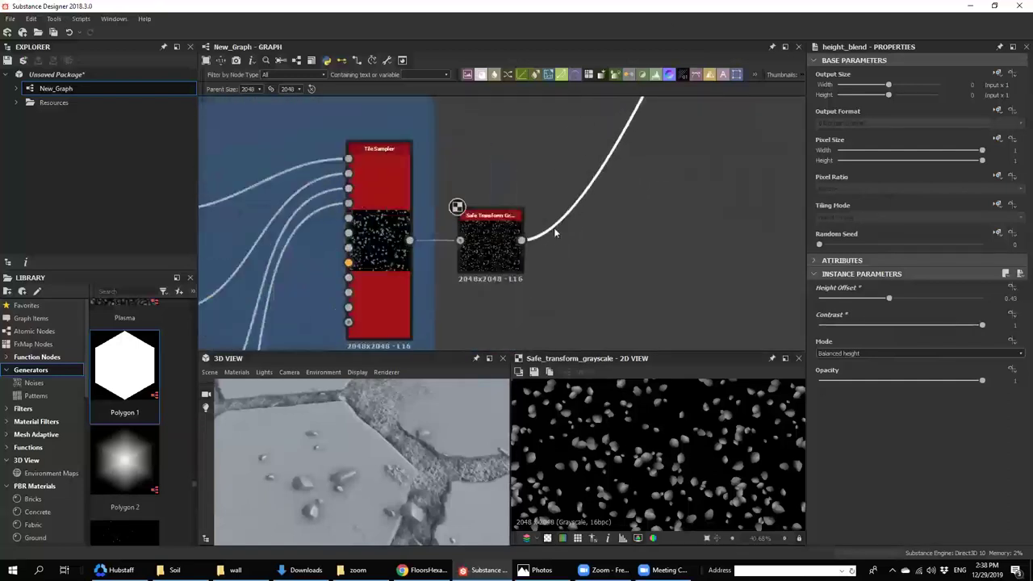
- Try a tiling of 3 on the Small Stone Safe Transform Grayscale node, then undo the change
click(489, 258)
text(3)
key(Return)
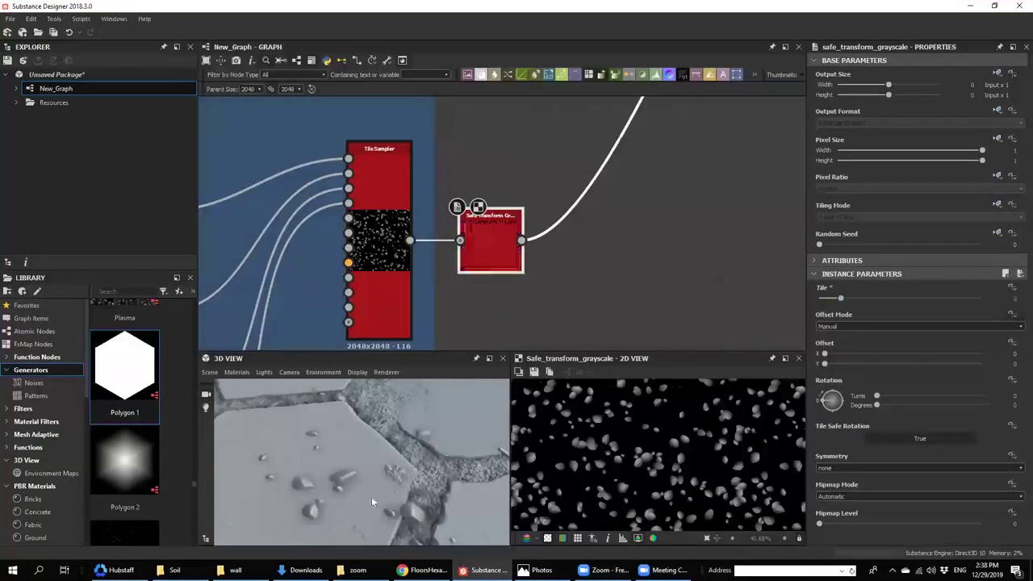
right_drag(360, 468, 365, 475)
key(ctrl+z)
- Set the Small Stone Tile Sampler's Scale to 0.87 and check the stones in the 3D view
scroll(376, 255, up, 5)
click(387, 246)
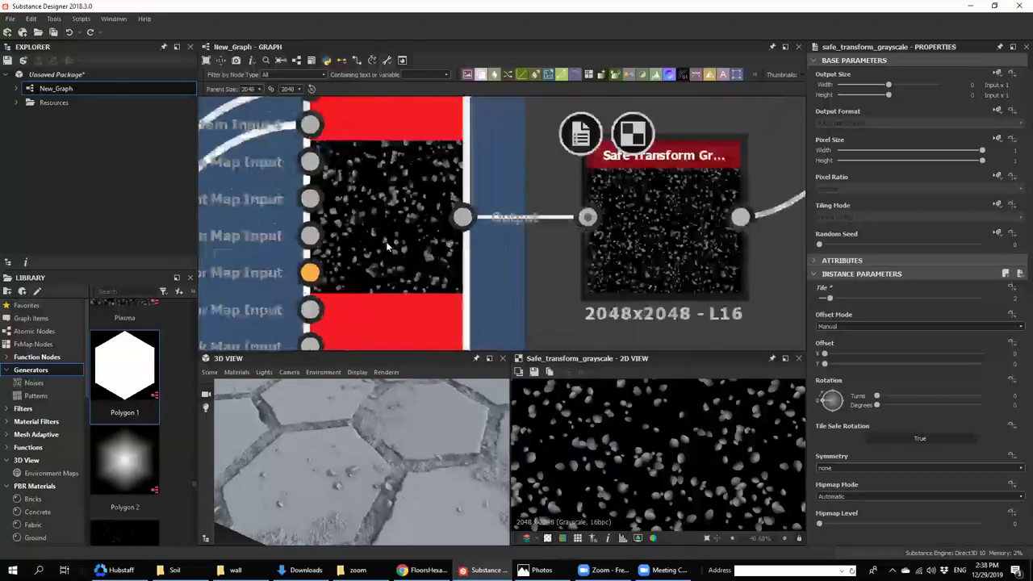
right_drag(308, 489, 366, 496)
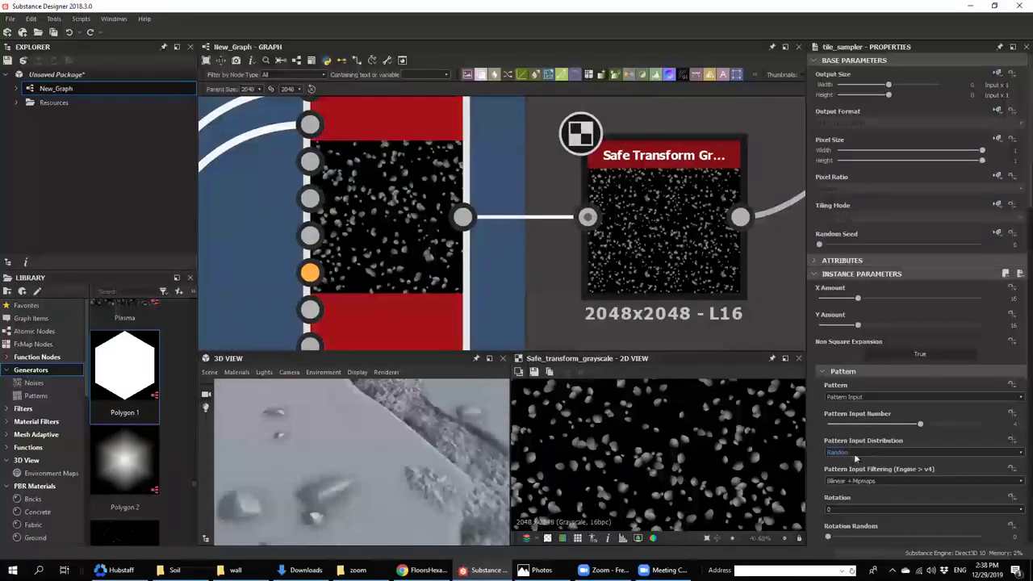
scroll(872, 443, down, 4)
drag(843, 449, 840, 450)
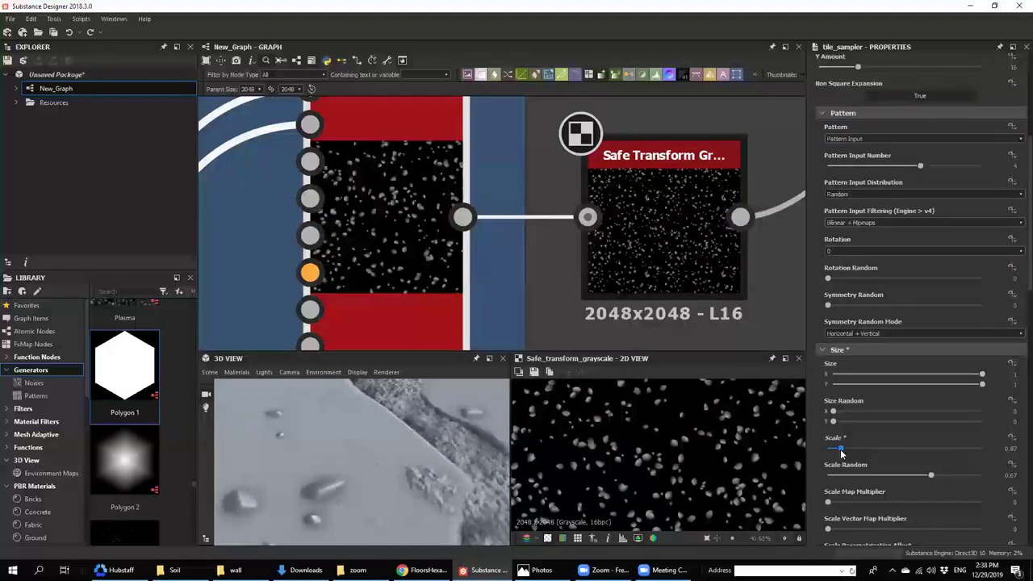
scroll(349, 488, down, 5)
drag(353, 484, 397, 488)
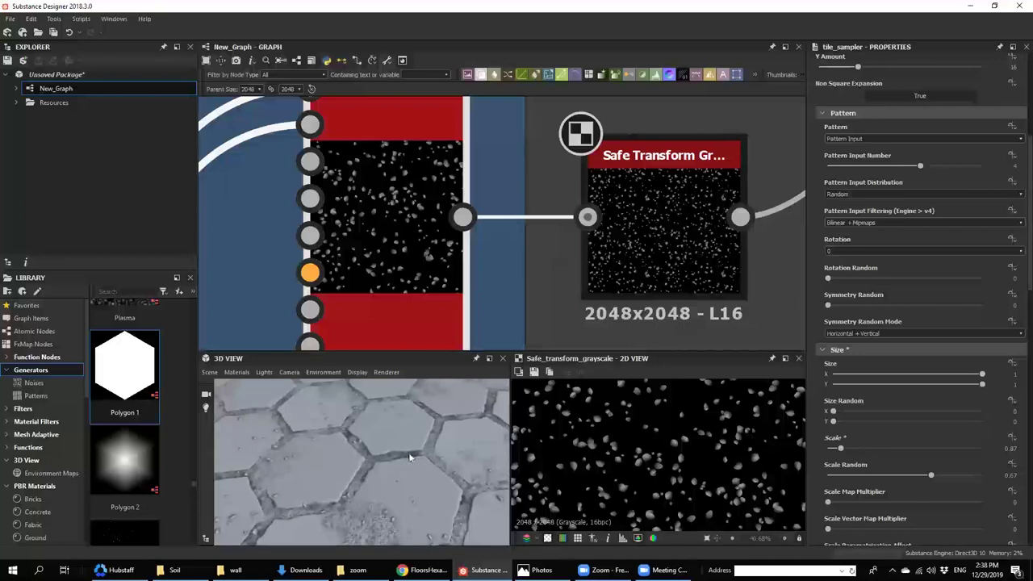
- Insert a Blend node on the BG group's output link and connect the Small Stone Safe Transform Grayscale output to its foreground input
scroll(563, 241, down, 5)
scroll(538, 187, down, 3)
middle_drag(537, 183, 486, 297)
scroll(485, 296, down, 2)
scroll(486, 297, up, 1)
middle_drag(479, 153, 489, 173)
click(425, 229)
key(space)
text(b)
key(Return)
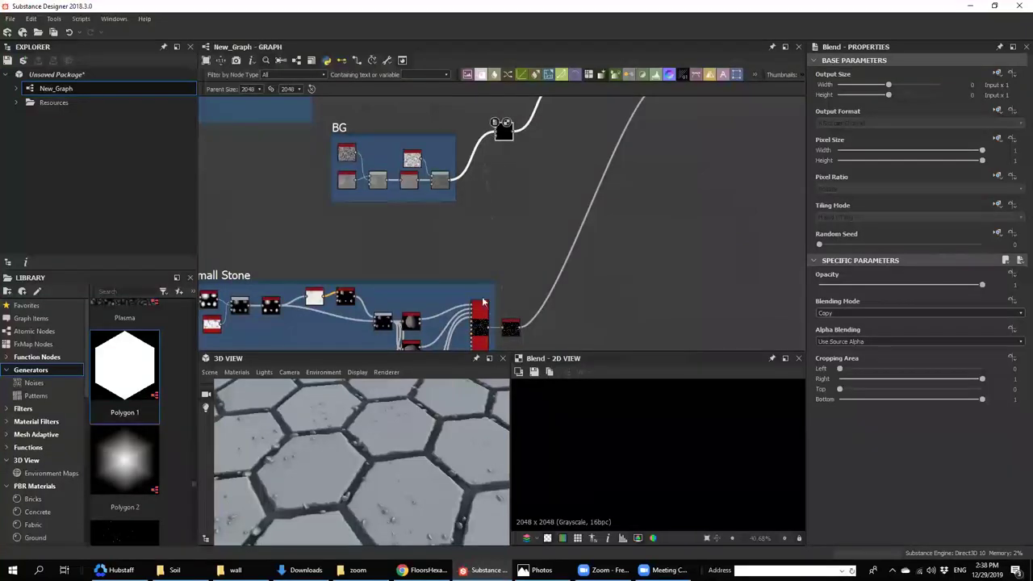
drag(531, 335, 521, 328)
middle_drag(646, 101, 577, 246)
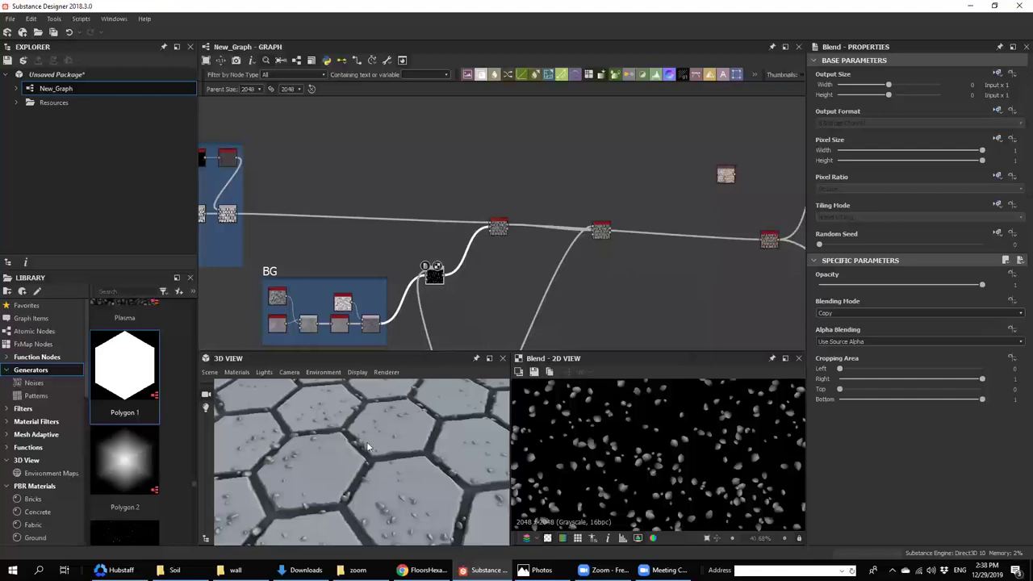
- Try the Subtract blending mode on the Blend node, then use Max (Lighten) with an opacity of 0.48
scroll(366, 473, up, 3)
scroll(458, 303, up, 3)
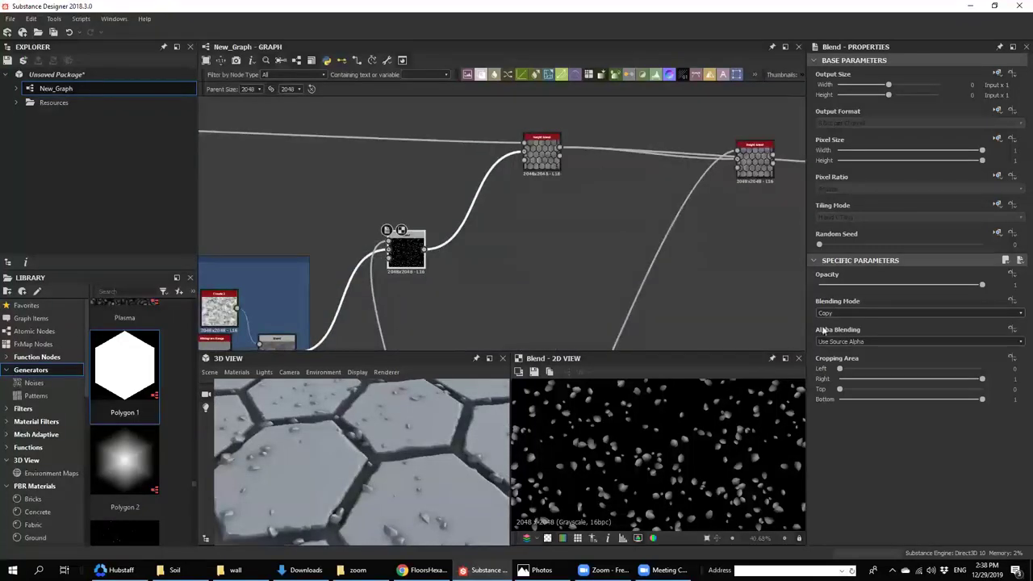
scroll(839, 314, down, 2)
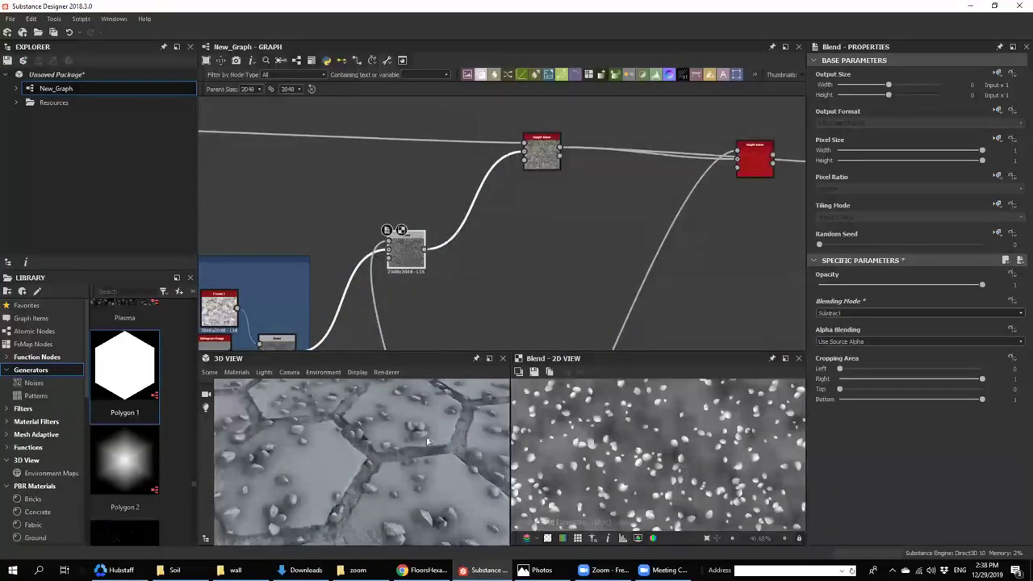
scroll(383, 460, up, 2)
key(Down)
key(Down)
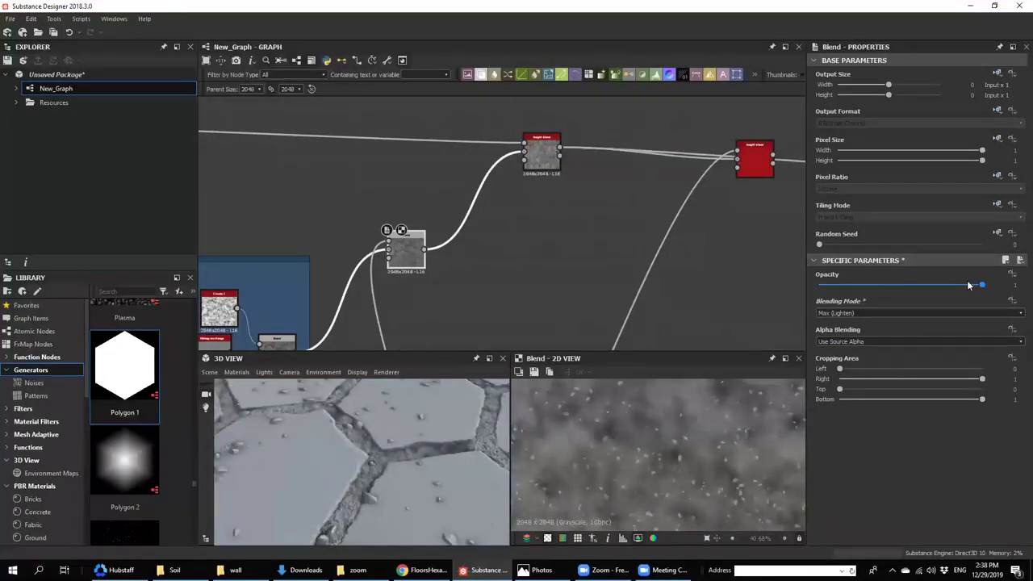
drag(928, 286, 897, 292)
scroll(369, 489, down, 3)
scroll(395, 456, up, 2)
drag(396, 458, 400, 489)
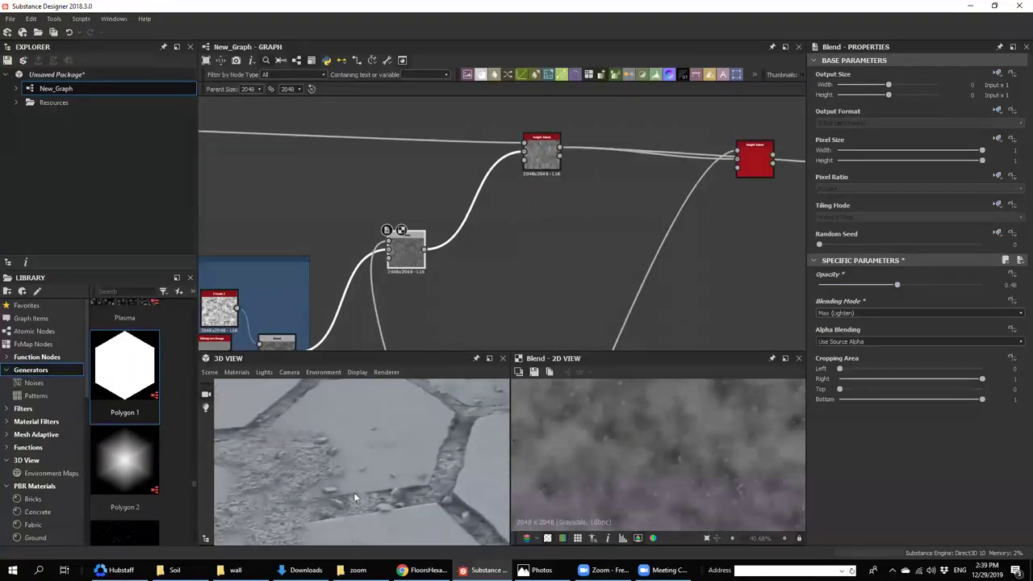
scroll(388, 497, down, 3)
drag(401, 450, 377, 440)
scroll(534, 261, down, 4)
- Undo the Blend node's settings, its stone connection and its insertion after the BG group
key(ctrl+z)
key(ctrl+z)
key(ctrl+z)
key(ctrl+z)
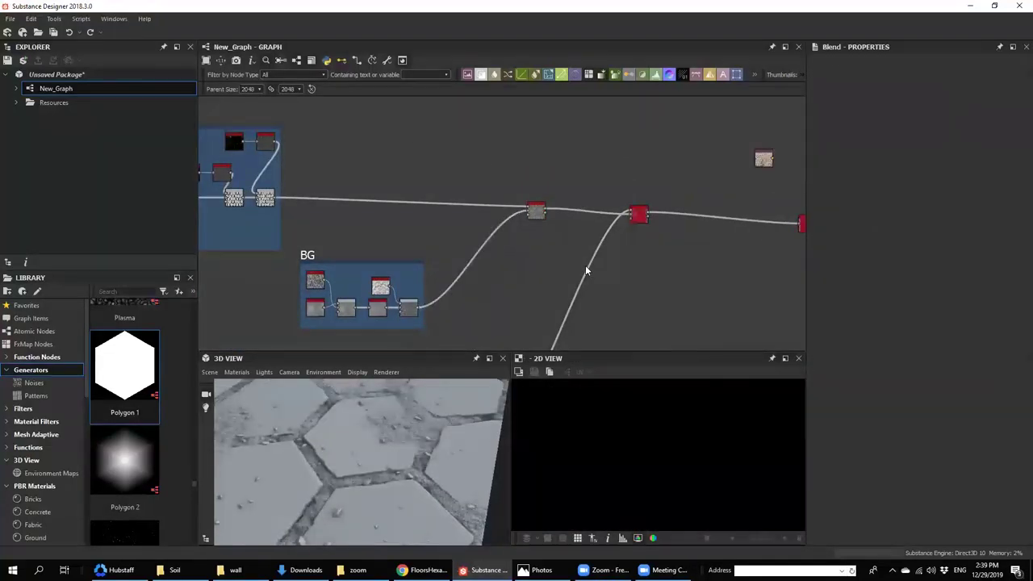
- Preview the second Height Blend and set its Height Offset to 0.43 while checking the stones in the 3D view
middle_drag(566, 247, 516, 258)
scroll(566, 221, up, 4)
scroll(567, 220, up, 3)
double_click(572, 173)
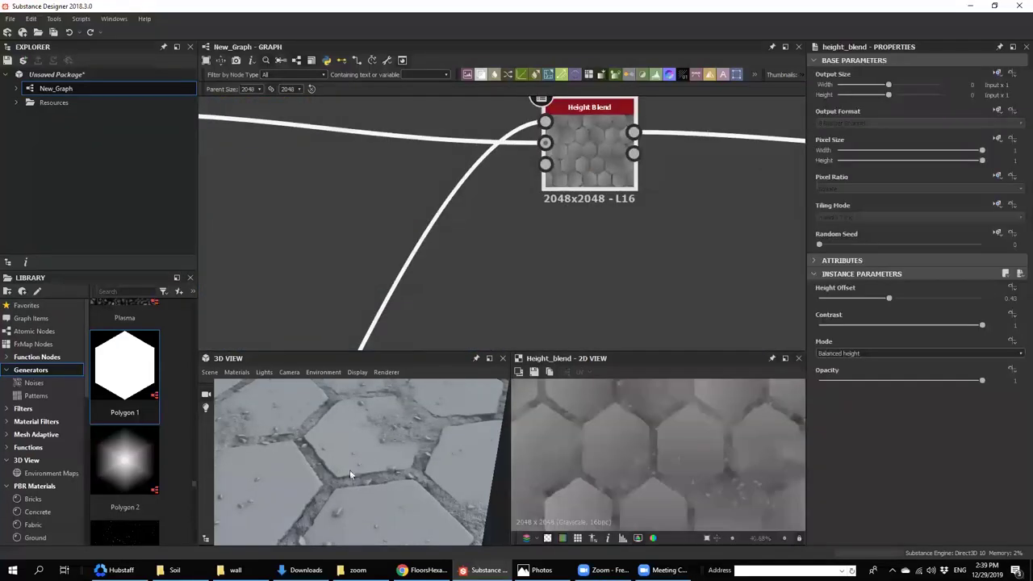
scroll(350, 474, up, 3)
middle_drag(334, 509, 408, 460)
drag(894, 302, 889, 298)
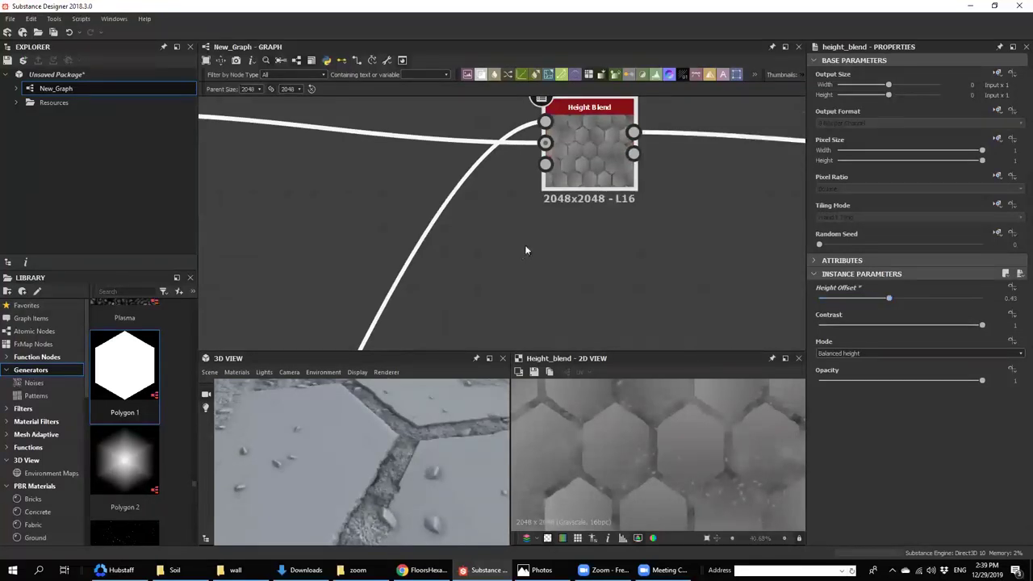
- Preview the first Height Blend's height mask and connect it to the mask input of the second Height Blend
scroll(526, 250, down, 6)
scroll(547, 196, up, 5)
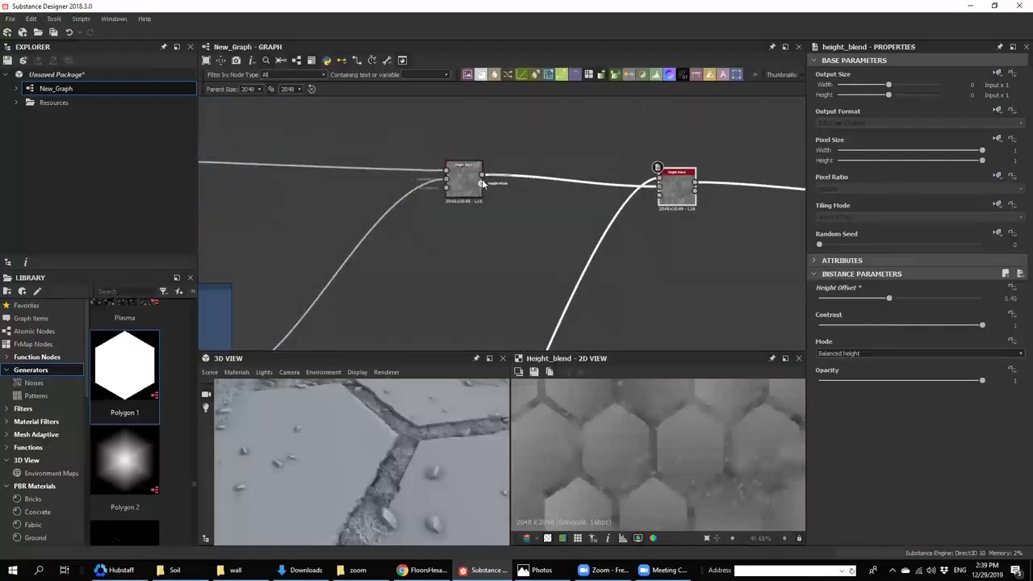
double_click(481, 184)
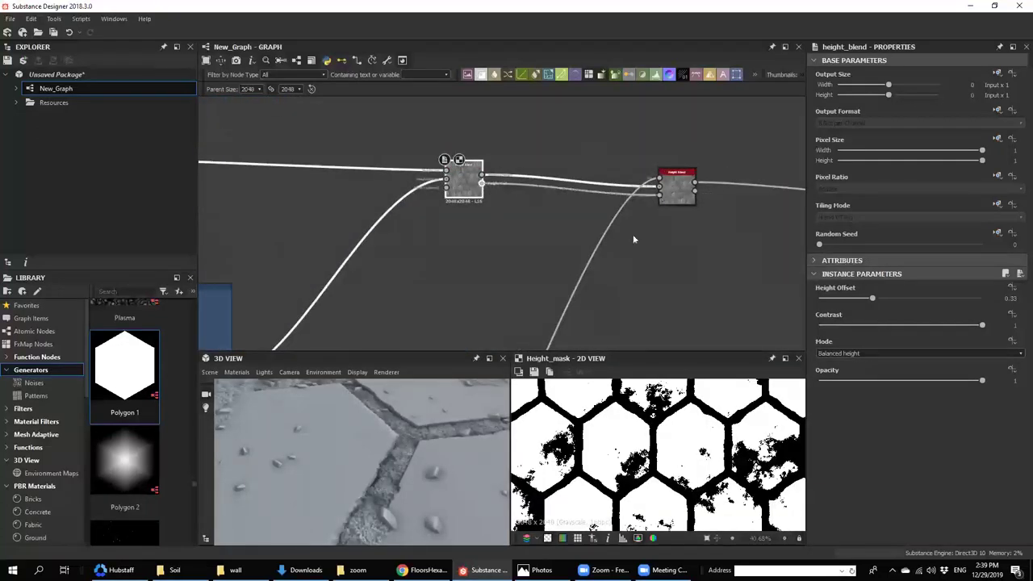
scroll(678, 209, up, 3)
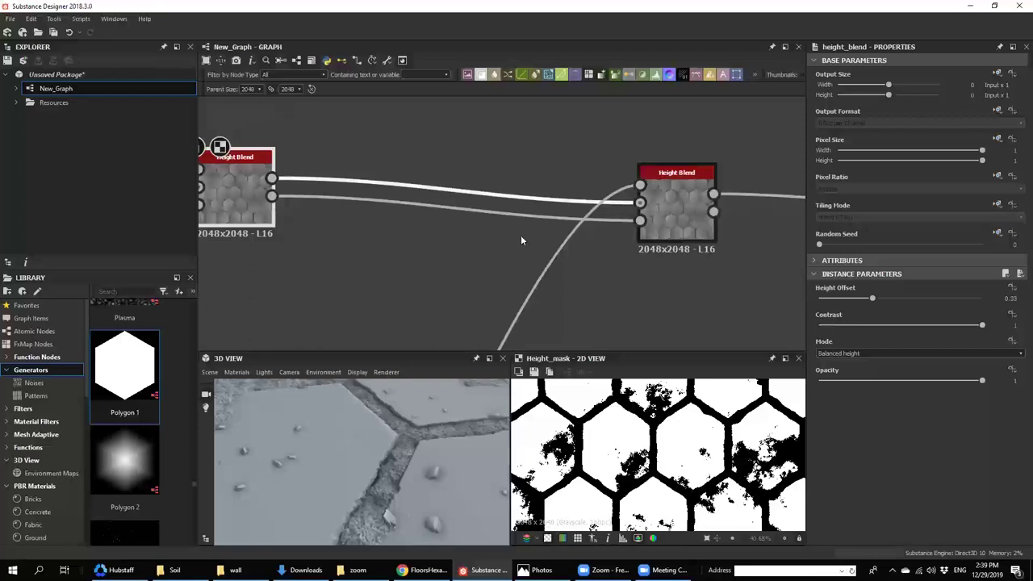
- Try a Height Offset of 0.64 on the second Height Blend, then undo the change
click(683, 214)
drag(887, 299, 920, 295)
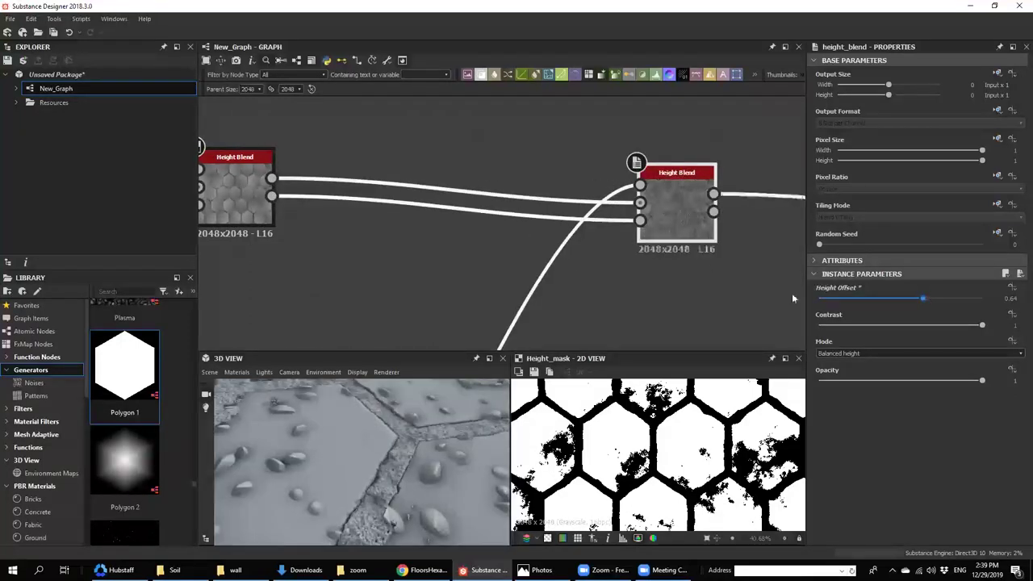
key(ctrl+z)
- Insert an Invert Grayscale node on the mask link between the two Height Blends and place it below the height link
click(504, 242)
key(space)
text(inv)
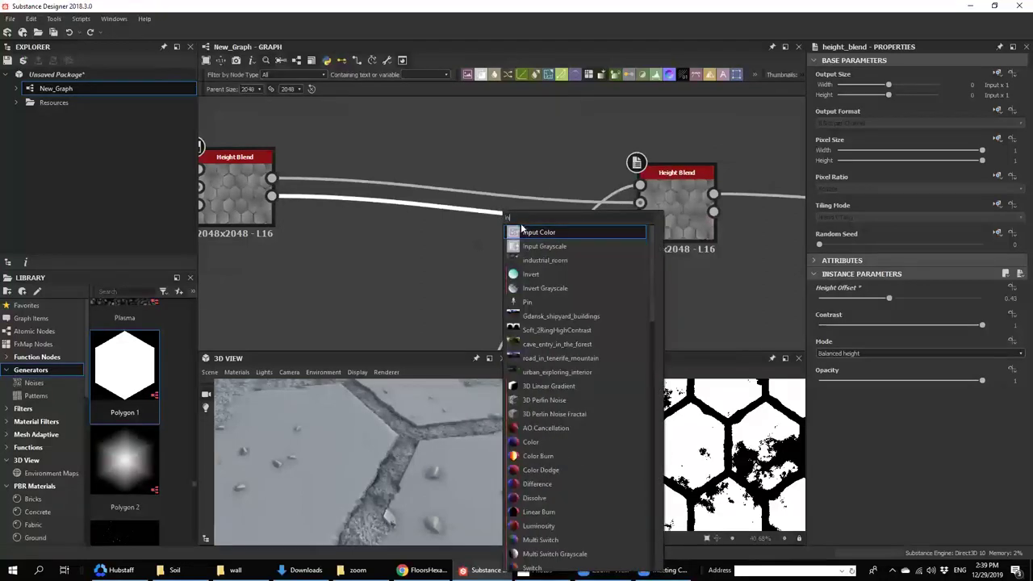
click(533, 246)
scroll(345, 461, down, 5)
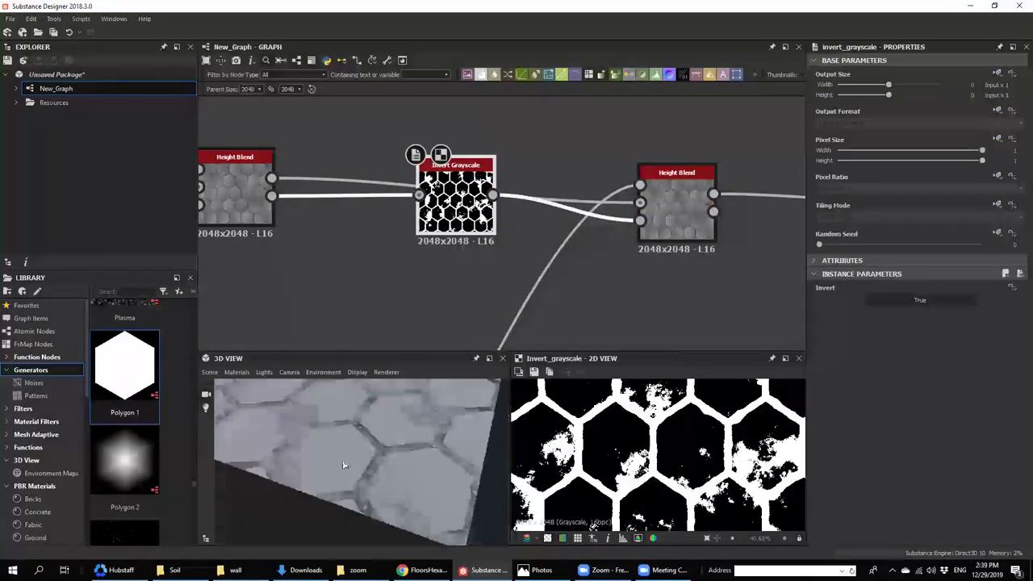
drag(345, 460, 410, 408)
scroll(455, 224, up, 1)
drag(456, 210, 399, 271)
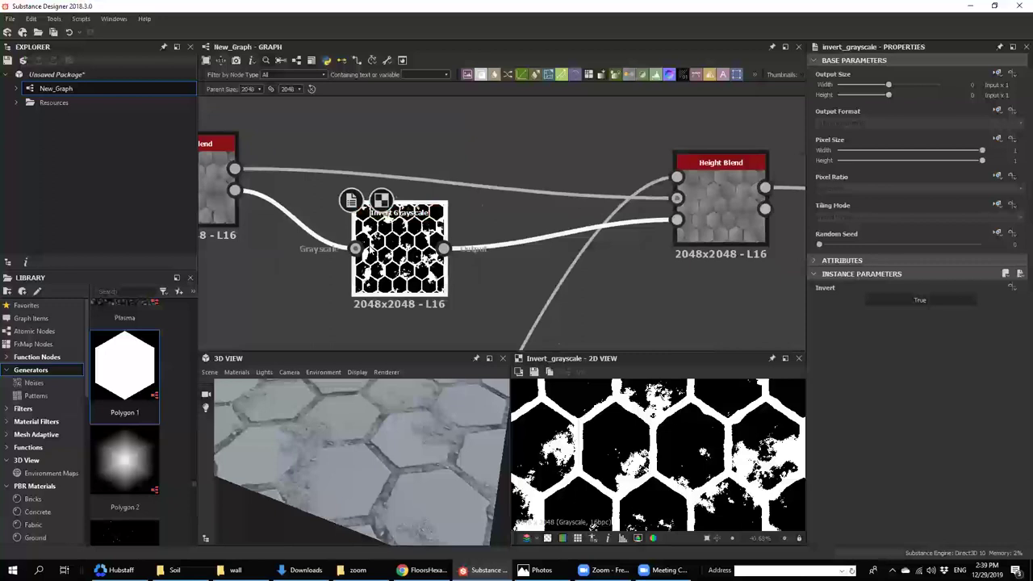
- Insert a Blur HQ Grayscale node after the Invert Grayscale and place it slightly lower on the mask link
middle_drag(386, 267, 518, 181)
scroll(404, 473, up, 5)
drag(404, 473, 384, 462)
scroll(406, 465, up, 3)
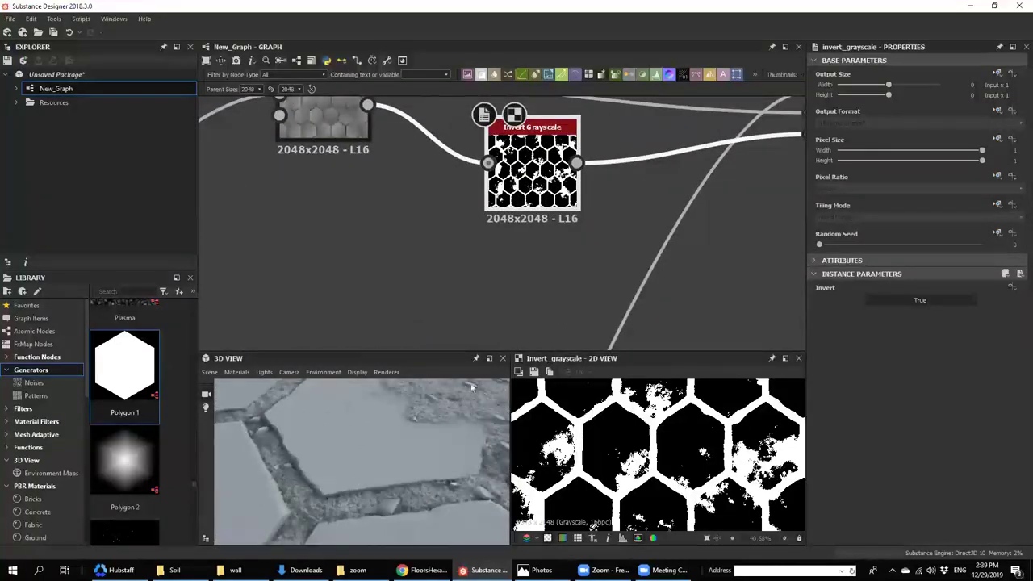
middle_drag(744, 185, 704, 206)
key(space)
text(blu)
click(539, 291)
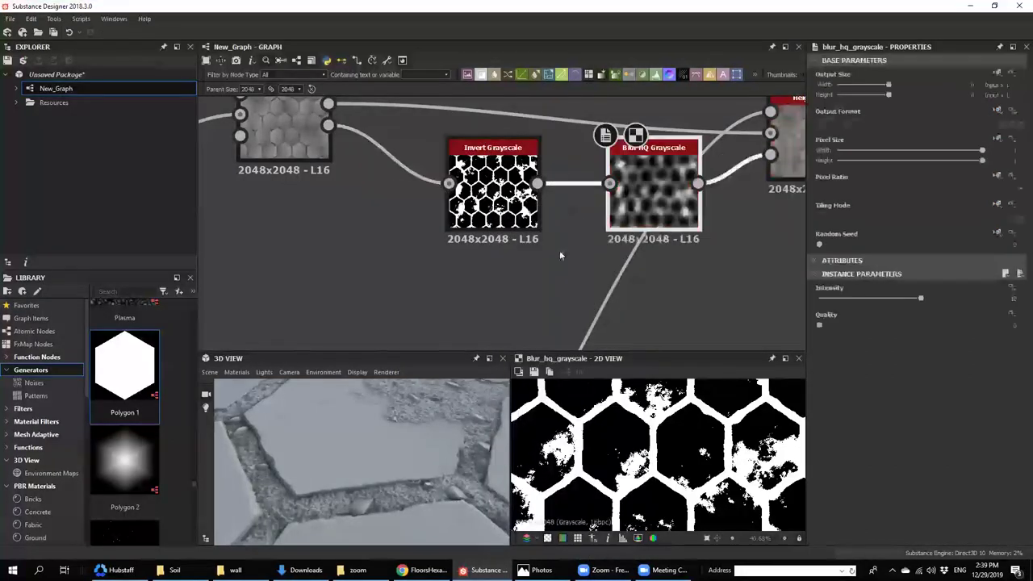
drag(655, 189, 623, 220)
- Set the Blur HQ Grayscale's Quality to 1 and Intensity to 0.4, checking the masked stones in the 3D view
drag(858, 324, 980, 334)
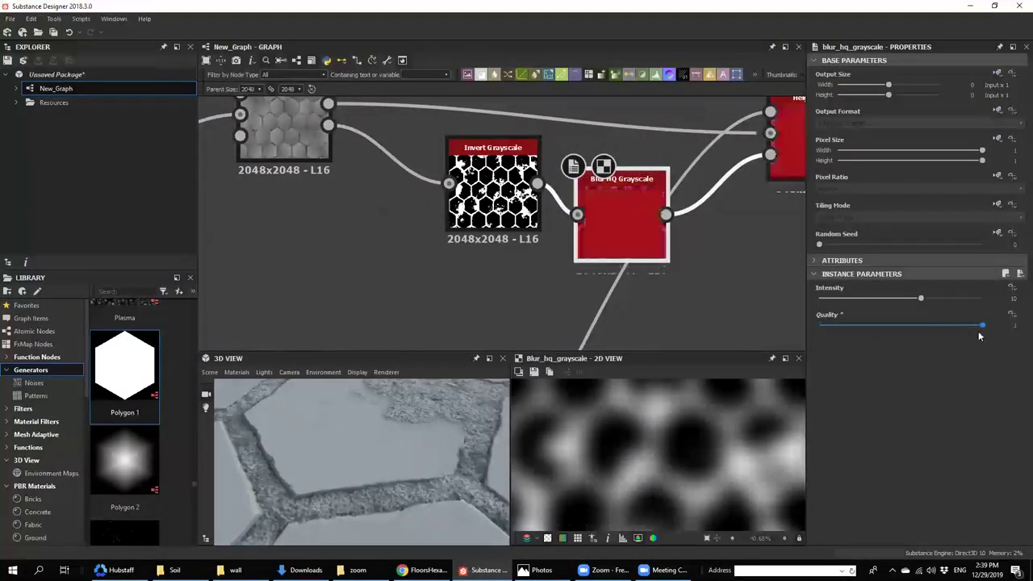
drag(864, 299, 823, 301)
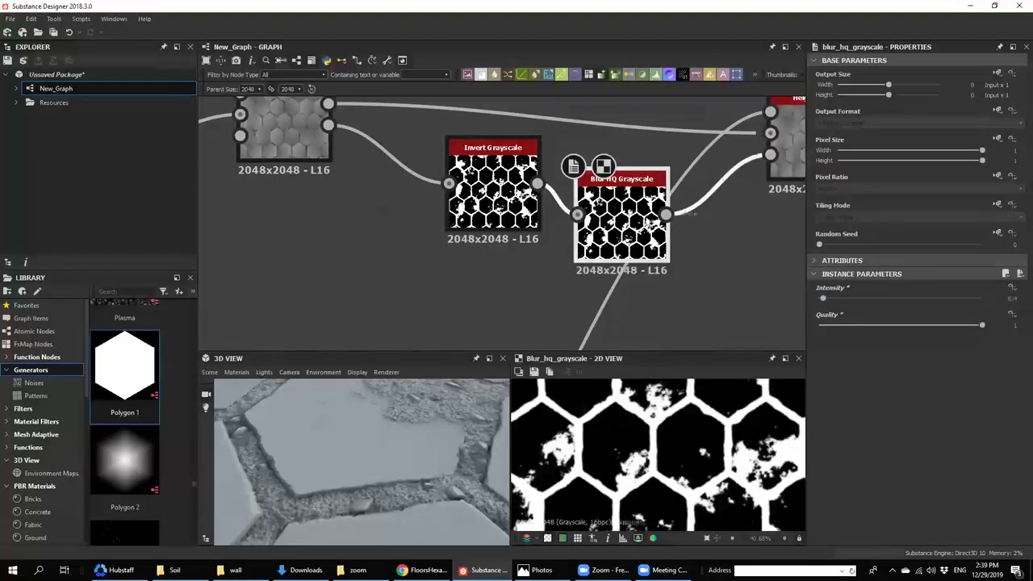
scroll(647, 230, down, 2)
scroll(385, 468, down, 3)
mouse_move(385, 468)
mouse_down()
mouse_move(362, 482)
mouse_move(350, 457)
mouse_move(373, 471)
mouse_up()
scroll(367, 463, up, 5)
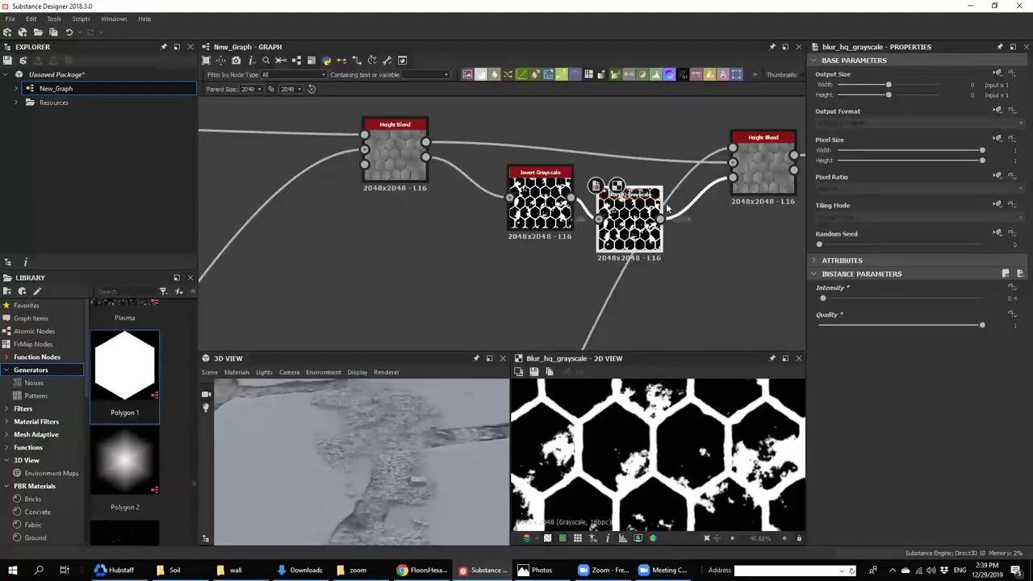
- Preview the second Height Blend's stone input and set the Small Stone Tile Sampler's X Amount and Y Amount to 30
middle_drag(748, 180, 669, 195)
double_click(676, 177)
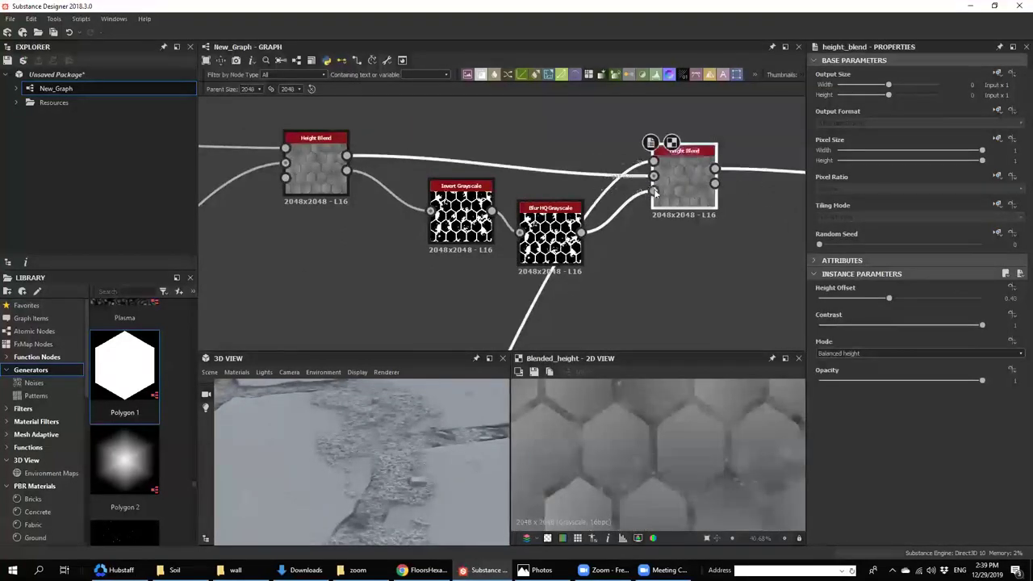
double_click(656, 164)
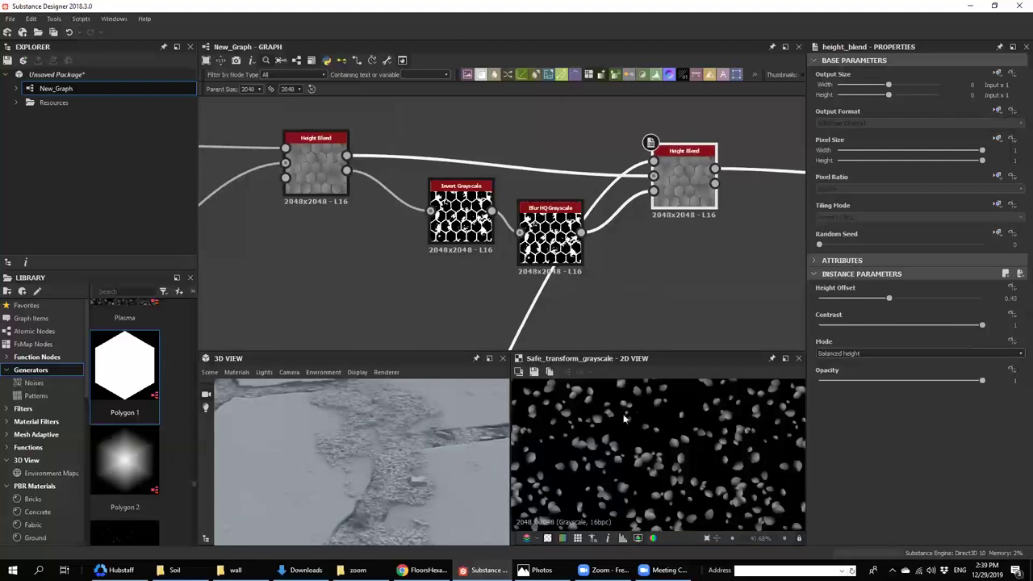
scroll(563, 232, down, 5)
scroll(508, 263, down, 2)
middle_drag(460, 334, 515, 206)
scroll(515, 205, up, 6)
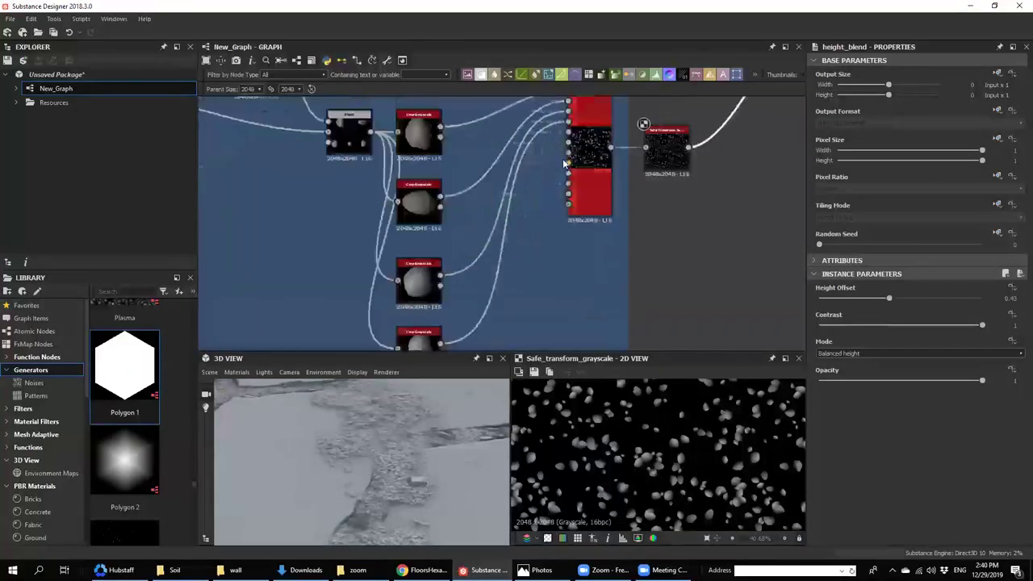
click(597, 146)
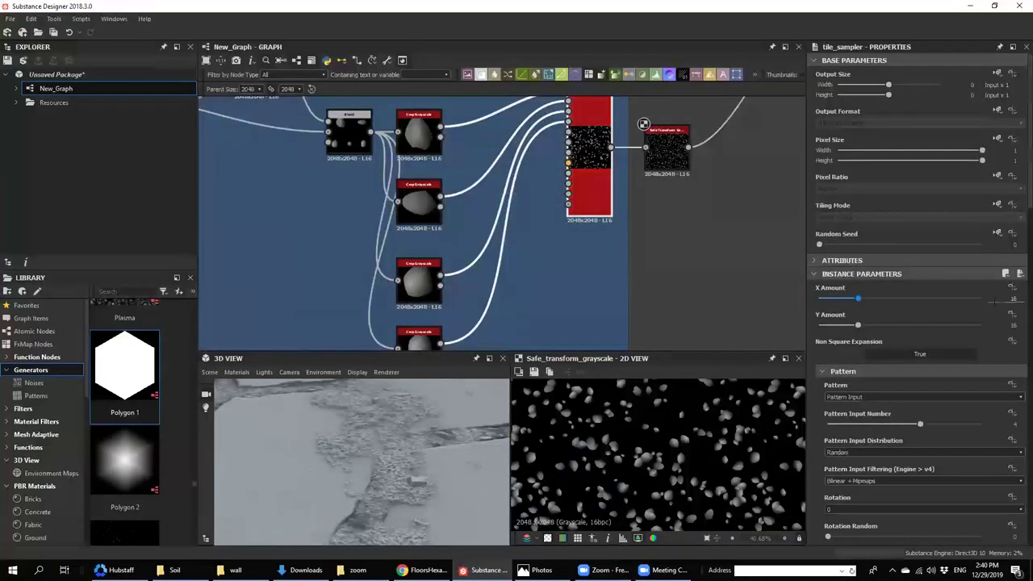
text(30)
key(Tab)
text(30)
key(Return)
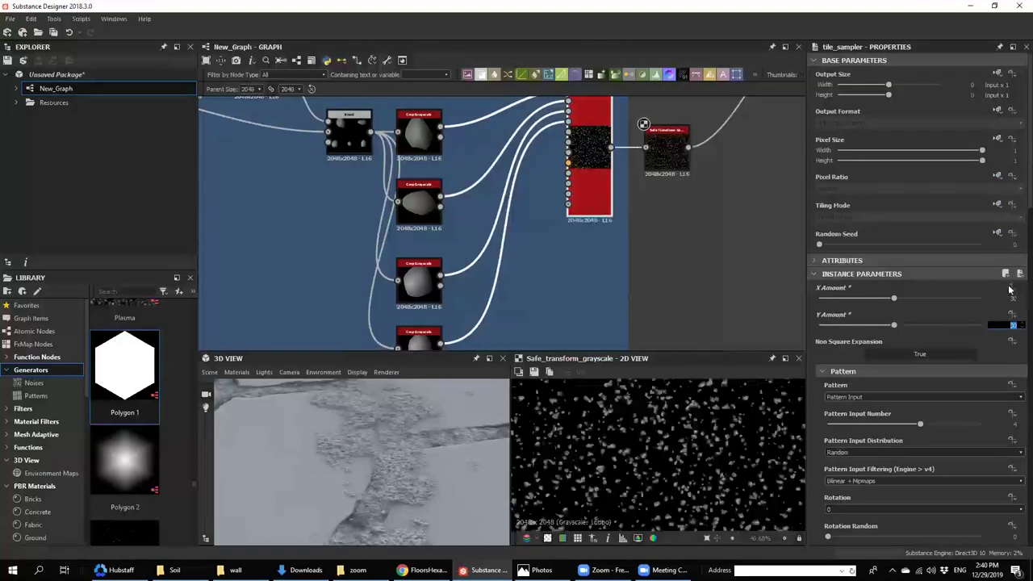
- Set the tiling of the Small Stone Safe Transform Grayscale node to 1
scroll(396, 484, down, 4)
middle_drag(705, 343, 673, 358)
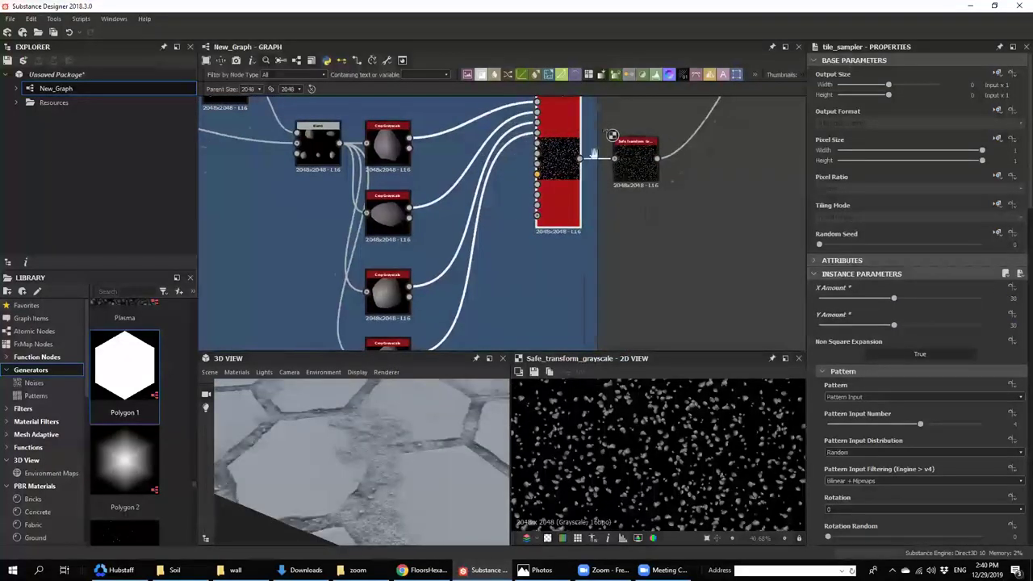
middle_drag(594, 154, 565, 218)
click(613, 228)
click(1015, 299)
text(1)
key(Return)
drag(380, 490, 369, 440)
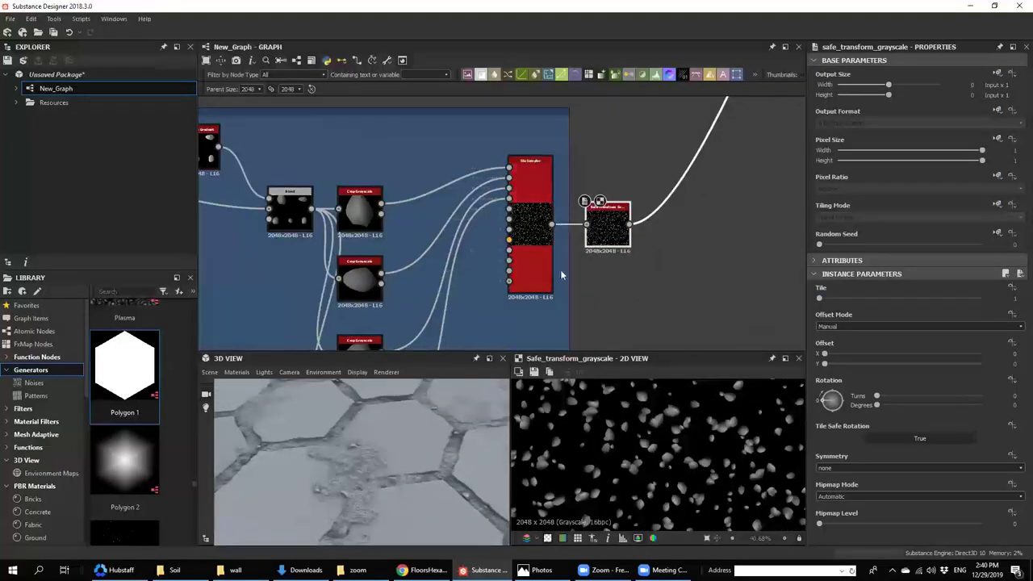
- Set the Small Stone Tile Sampler's Position Random to 0.87 and Offset to 0.46, keeping its Scale Random at 0.67
scroll(364, 495, up, 2)
drag(382, 490, 347, 473)
scroll(392, 500, down, 3)
drag(392, 498, 397, 458)
scroll(397, 458, up, 3)
click(528, 225)
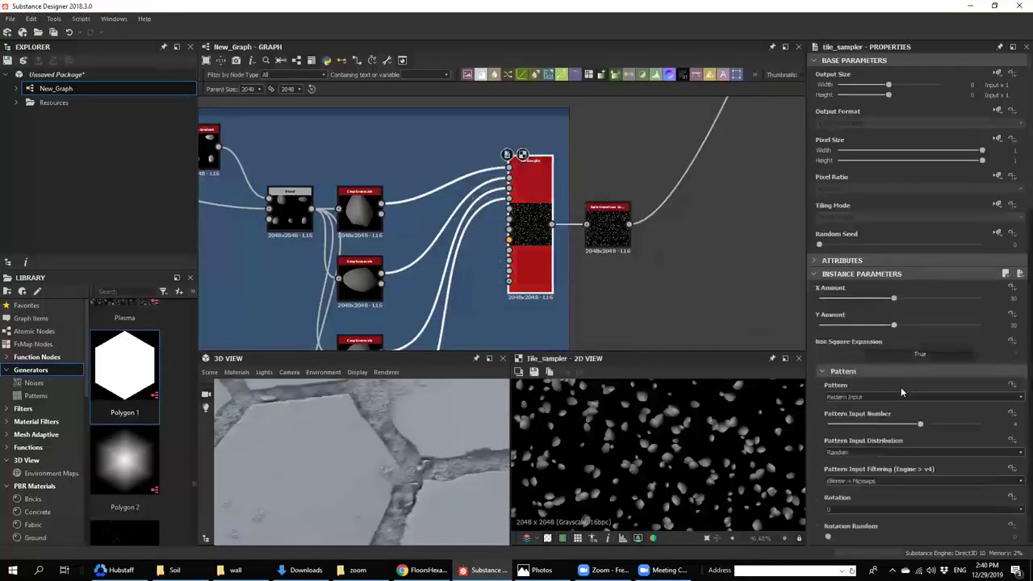
scroll(900, 387, down, 5)
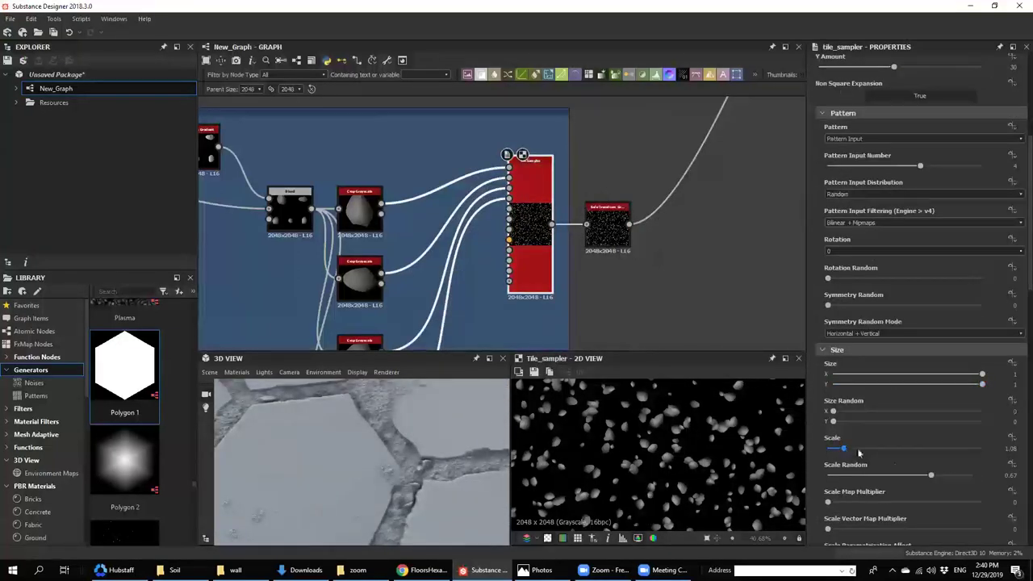
mouse_move(923, 476)
mouse_down()
mouse_move(886, 476)
mouse_move(910, 476)
mouse_up()
key(ctrl+z)
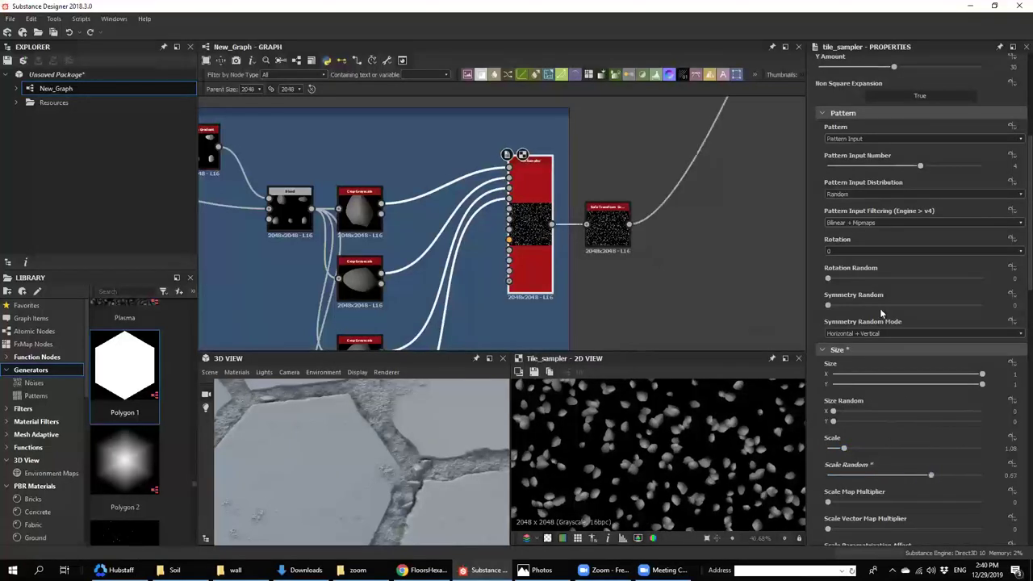
scroll(887, 276, down, 6)
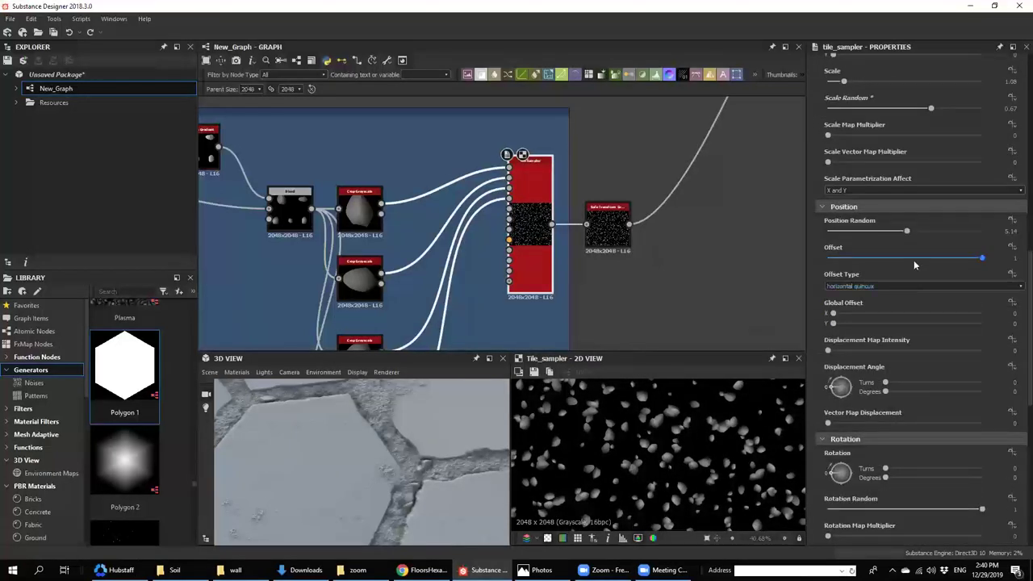
drag(905, 232, 840, 232)
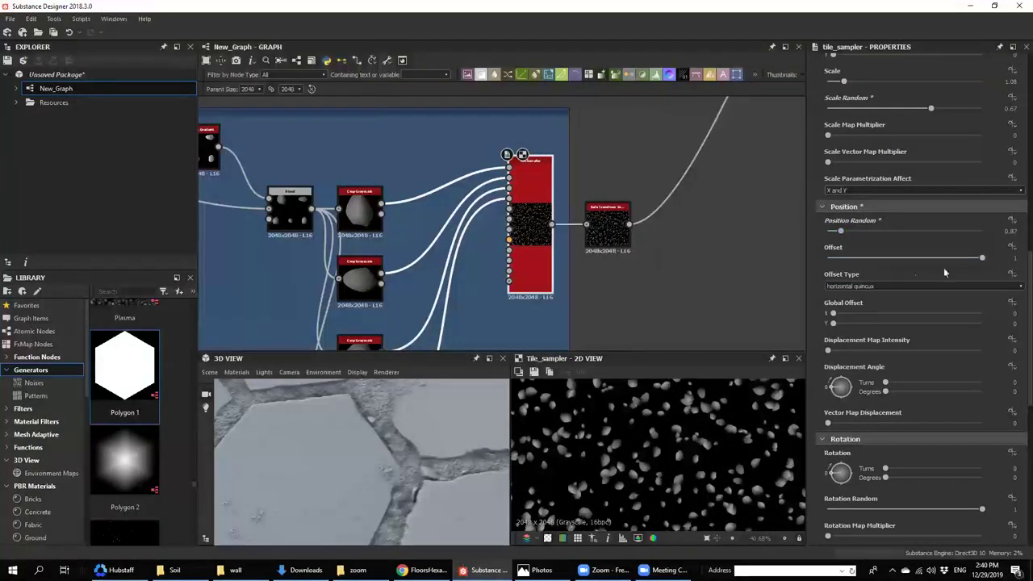
drag(915, 265, 900, 265)
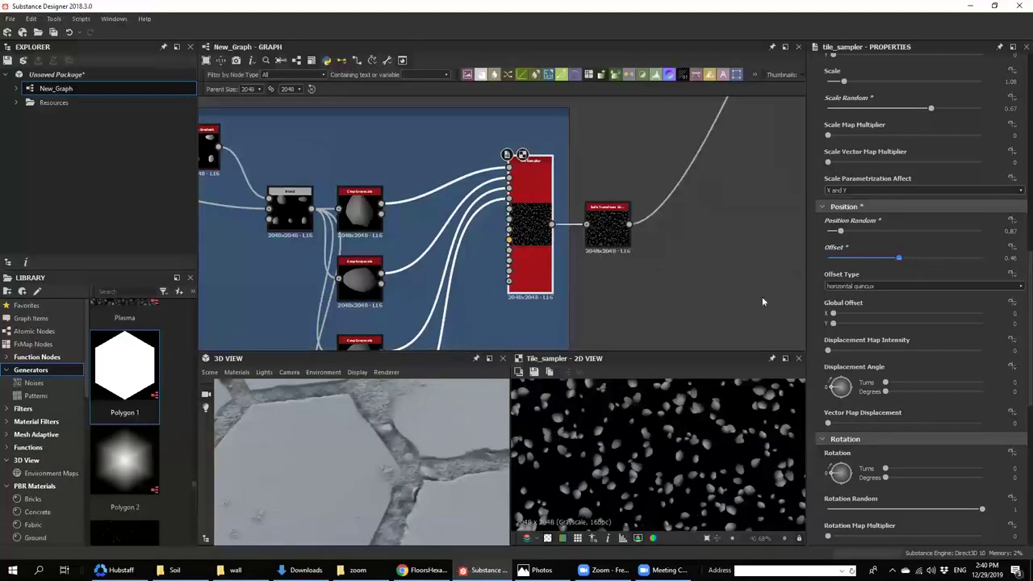
- Compare the stones in the 3D view with the hexagonal floor reference image in Photos, and return to Substance Designer
scroll(396, 453, down, 4)
scroll(394, 456, down, 3)
scroll(377, 494, up, 6)
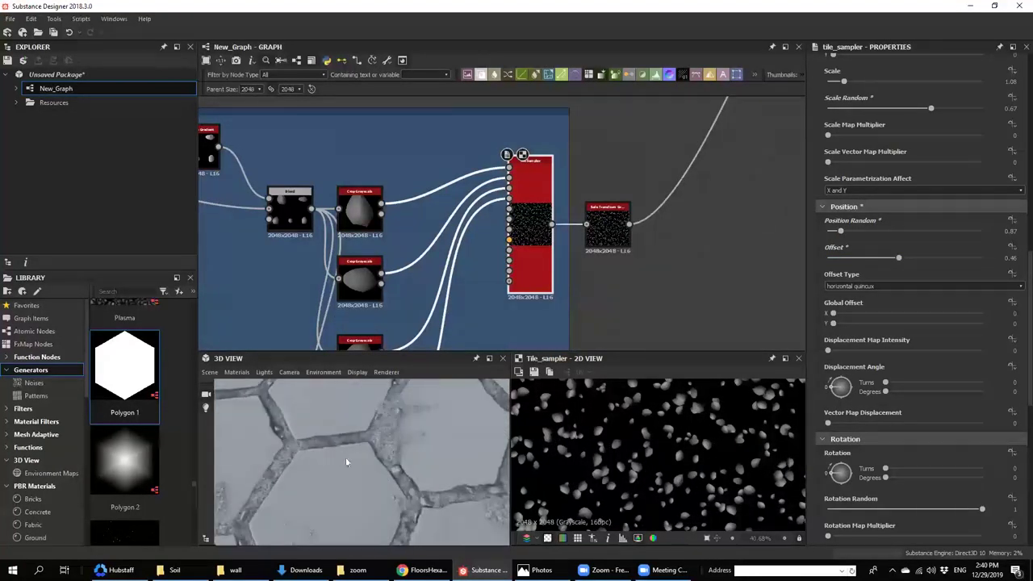
click(536, 570)
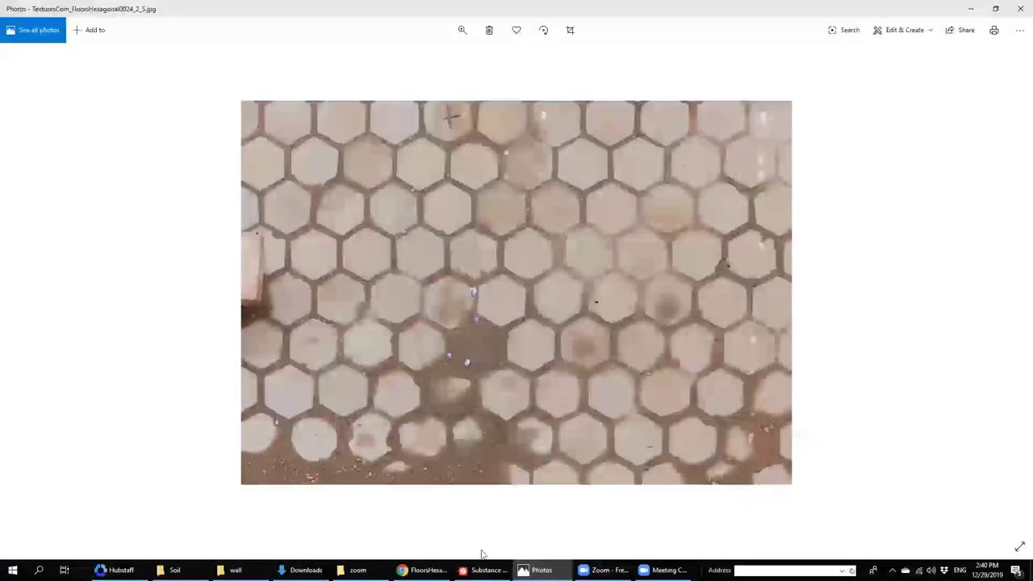
scroll(438, 483, up, 5)
scroll(447, 473, down, 5)
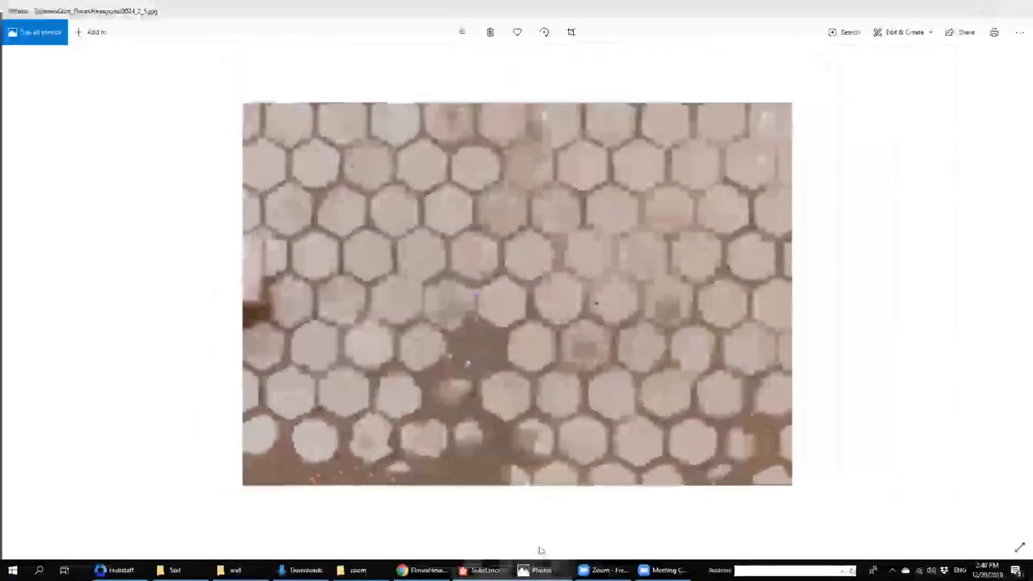
click(539, 568)
- Set the Height Offset of the first Height Blend, joining the tiles and BG, to 0.3 and inspect the damaged areas
scroll(459, 416, down, 3)
scroll(463, 279, down, 5)
middle_drag(495, 223, 452, 323)
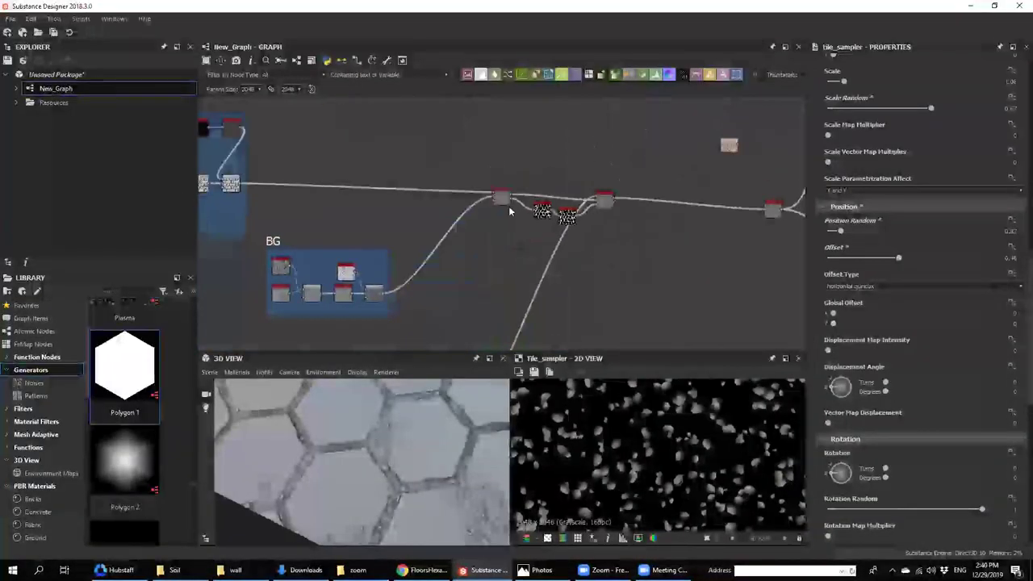
scroll(508, 206, up, 7)
middle_drag(509, 206, 462, 174)
click(449, 168)
drag(873, 298, 868, 300)
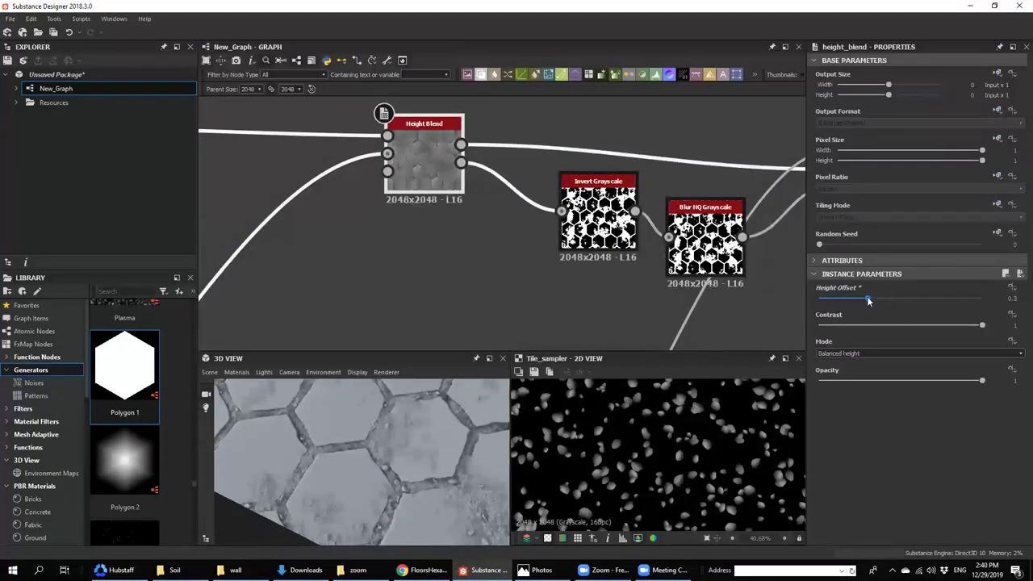
middle_drag(410, 459, 380, 456)
scroll(380, 449, up, 3)
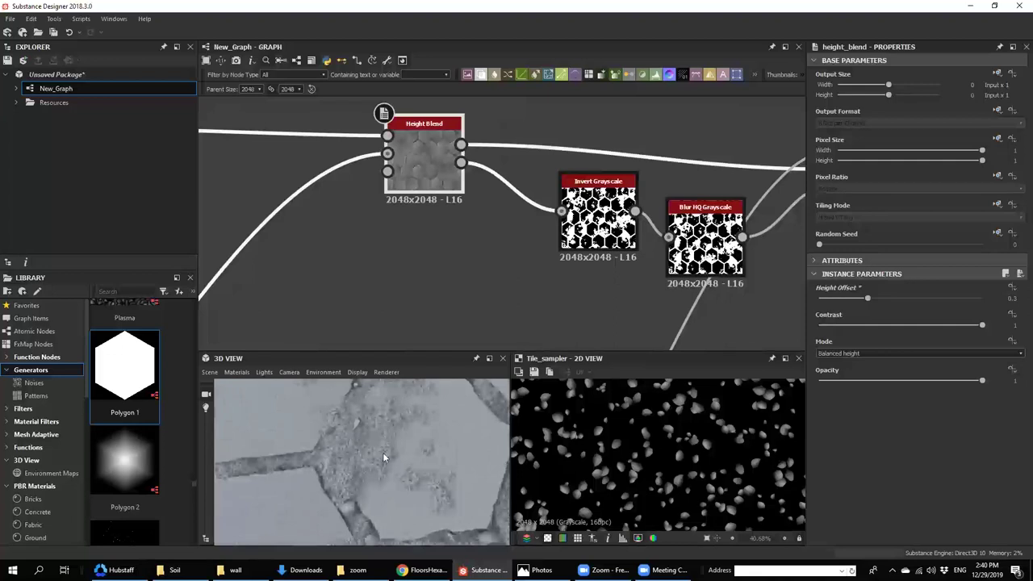
scroll(382, 452, up, 1)
scroll(633, 280, down, 3)
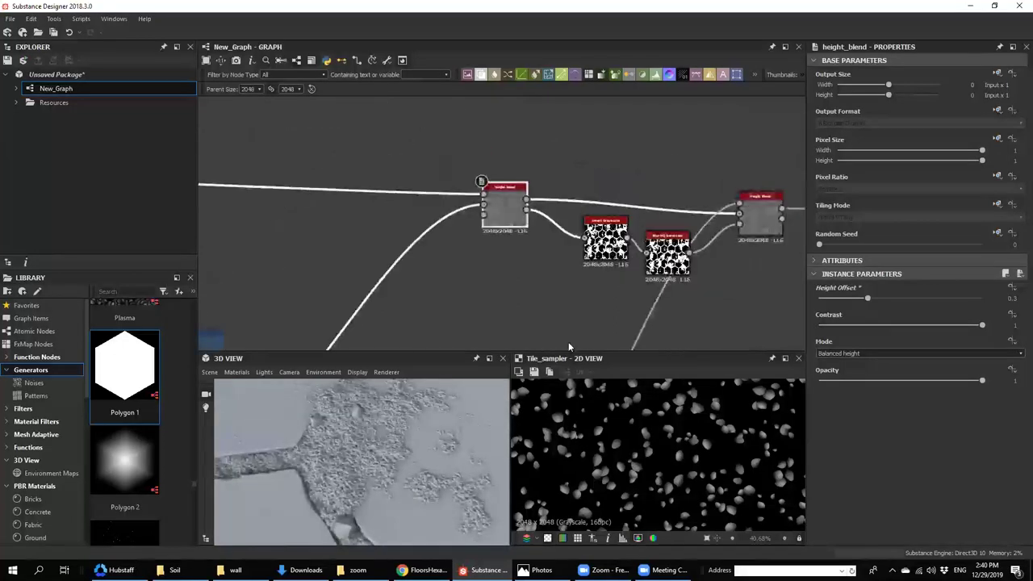
- Set the Height Offset of the second Height Blend, which adds the small stones, to 0.4
click(761, 228)
middle_drag(431, 460, 359, 481)
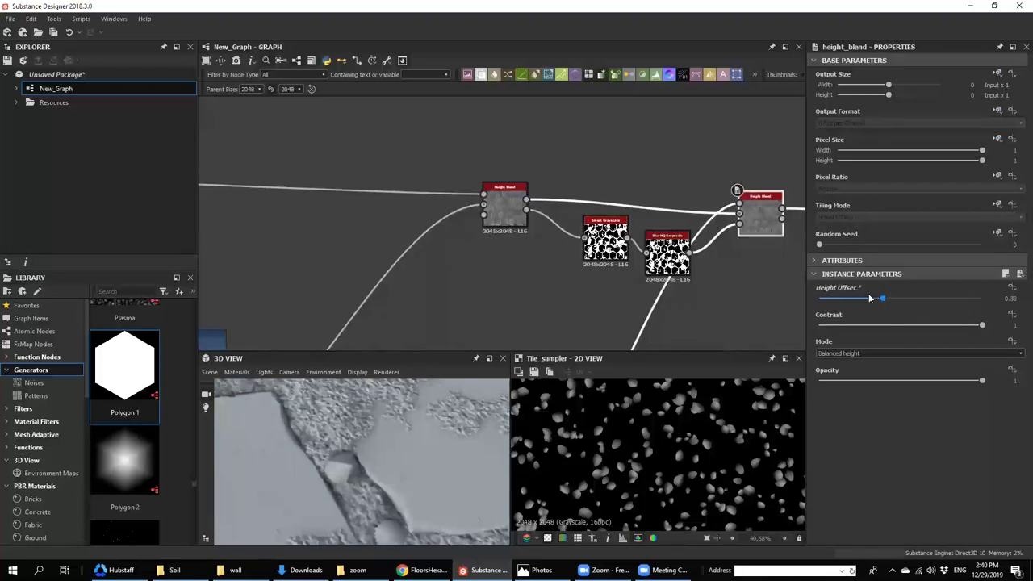
drag(869, 298, 868, 298)
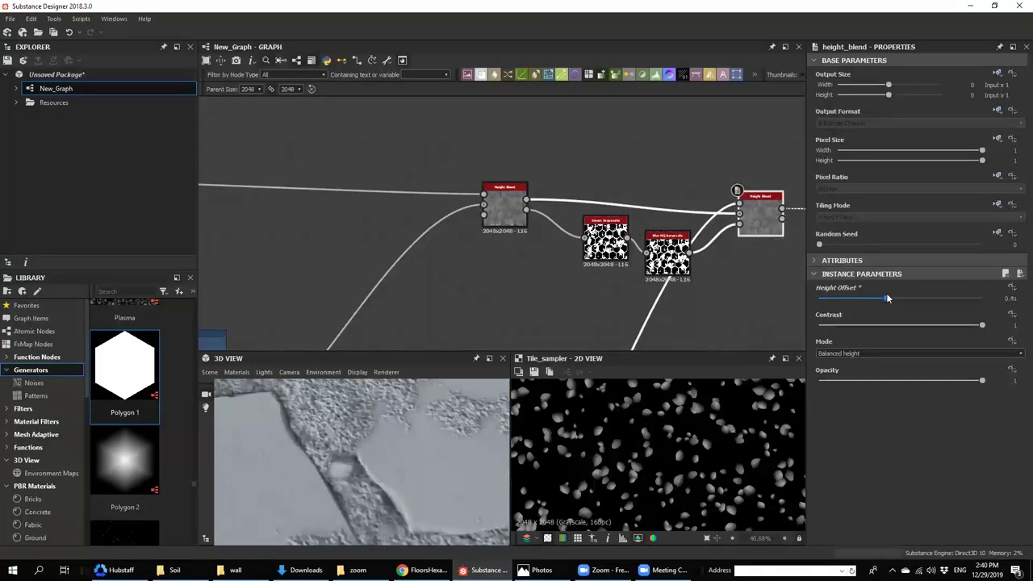
scroll(402, 461, down, 5)
scroll(401, 448, up, 2)
- Duplicate the Small Stone Safe Transform Grayscale with its Tile Sampler input and place the copy between the Small Stone and BG frames
middle_drag(567, 239, 587, 130)
scroll(570, 194, down, 3)
scroll(586, 130, down, 3)
scroll(546, 280, up, 2)
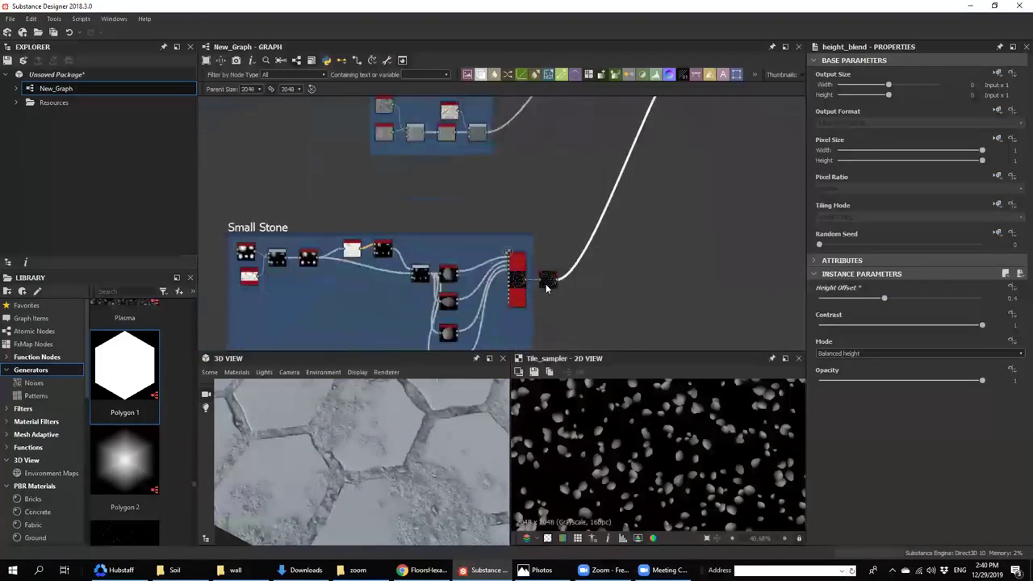
click(547, 282)
key(ctrl+d)
drag(501, 223, 496, 219)
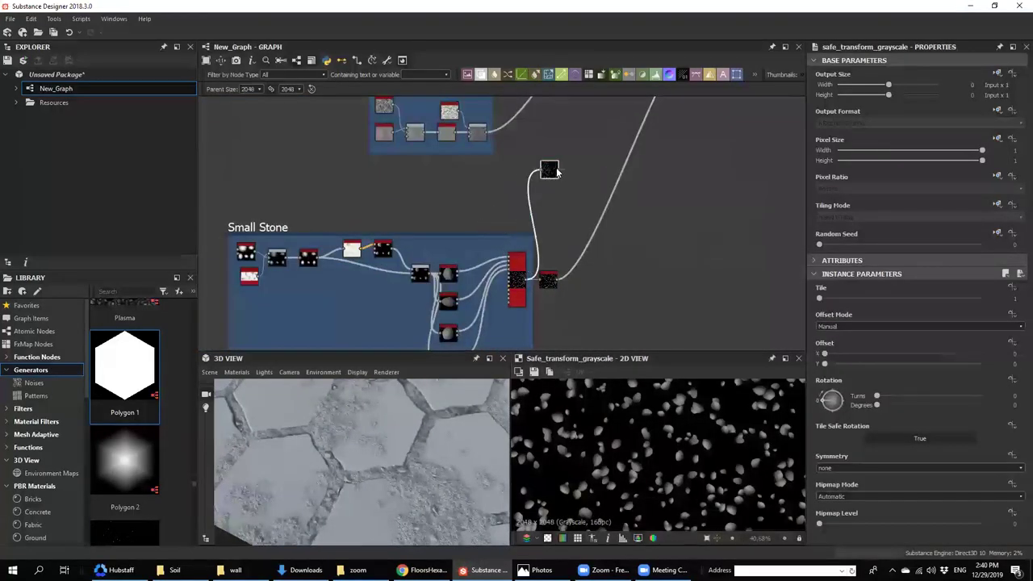
- Insert a Blend node after the BG output, with the duplicated stone transform as foreground over the BG texture
middle_drag(559, 168, 518, 297)
scroll(543, 183, up, 2)
key(space)
click(508, 242)
middle_drag(475, 271, 515, 197)
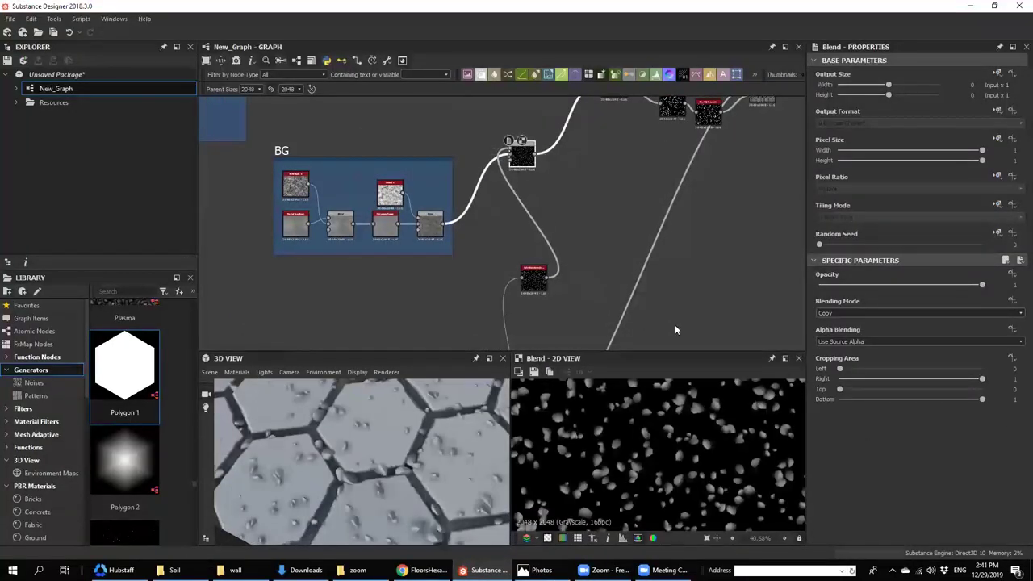
- Set the new Blend's Blending Mode to Add Sub and its Opacity to 0.09, checking the gaps in the 3D view
double_click(840, 313)
scroll(841, 313, down, 2)
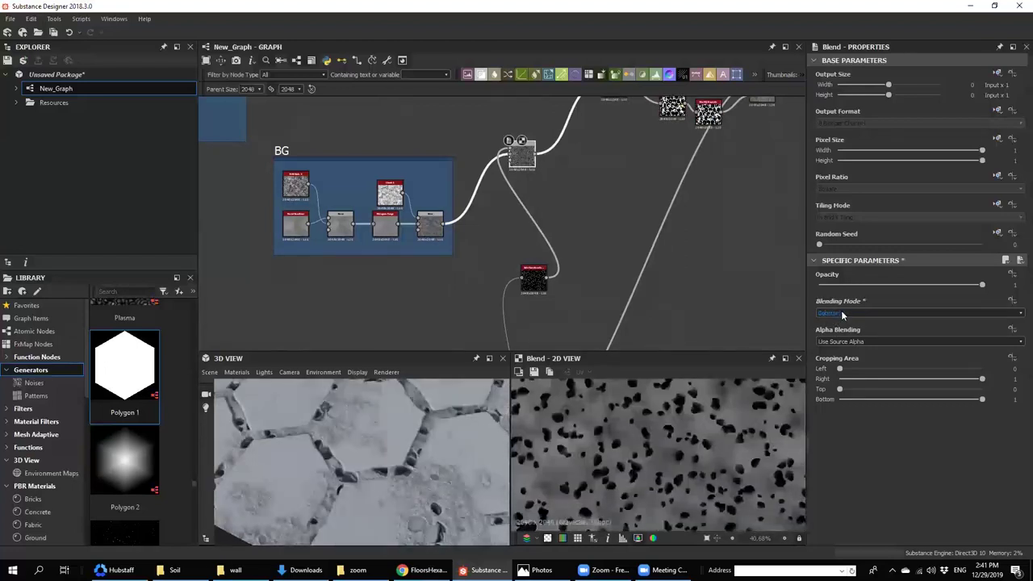
scroll(841, 312, down, 1)
scroll(841, 312, down, 1)
mouse_move(846, 286)
mouse_down()
mouse_move(831, 286)
mouse_move(838, 293)
mouse_up()
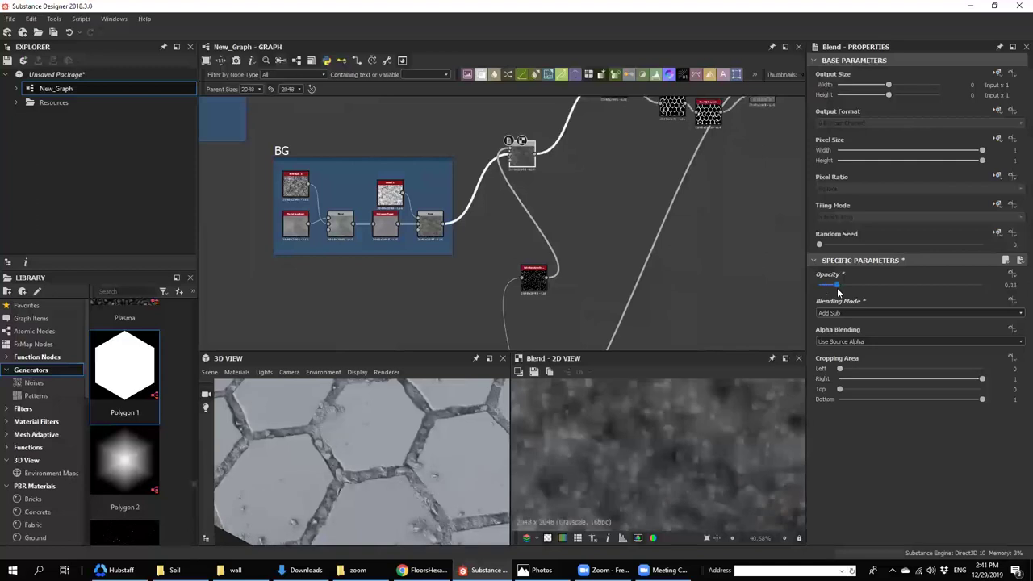
scroll(435, 472, up, 5)
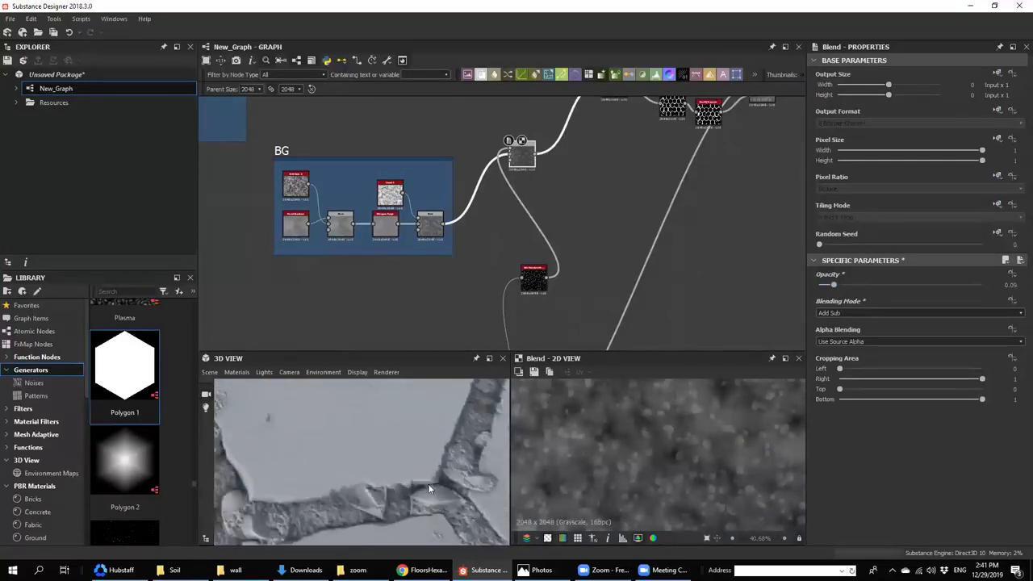
scroll(433, 460, down, 5)
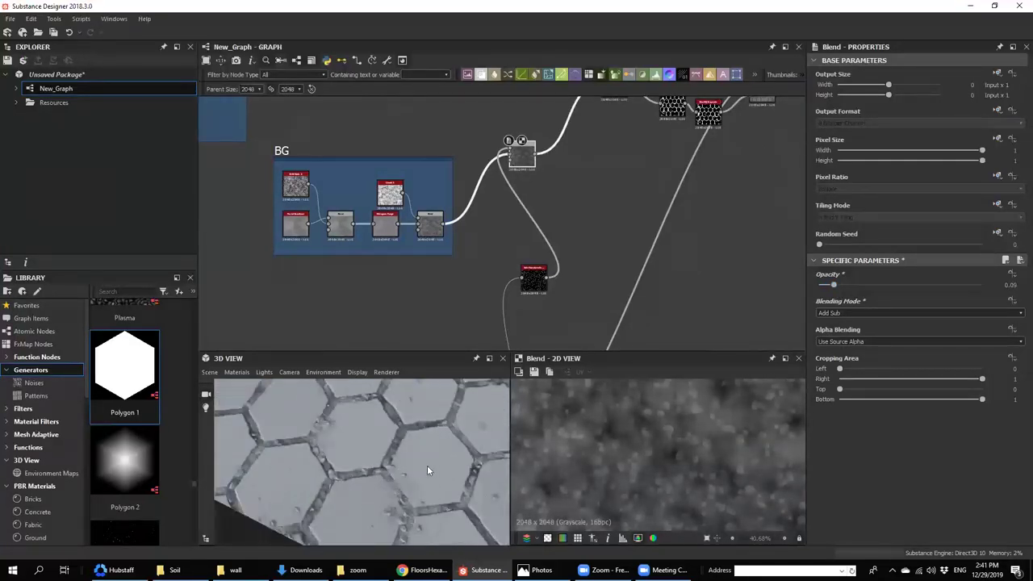
- Set the duplicated Safe Transform Grayscale's Tile to 3 and inspect the finer stones across the floor in the 3D view
scroll(509, 274, up, 3)
click(528, 253)
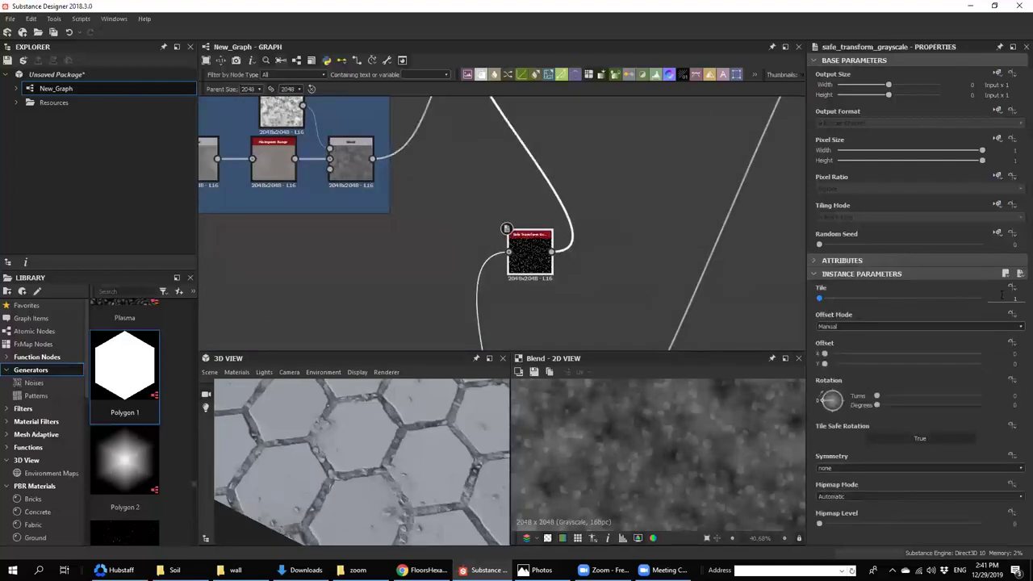
key(Return)
scroll(331, 477, up, 5)
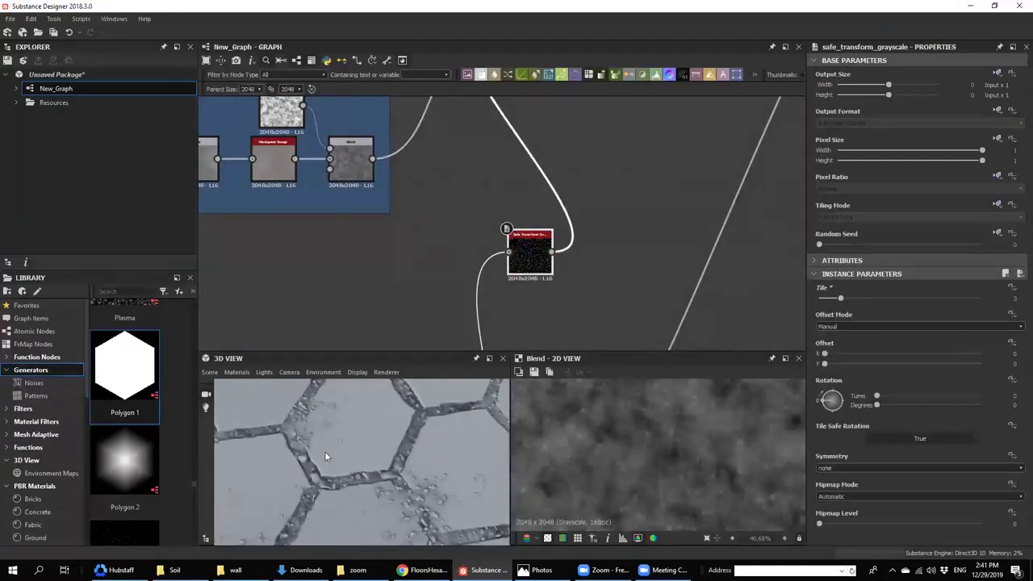
middle_drag(325, 451, 379, 451)
mouse_move(383, 465)
mouse_down()
mouse_move(321, 457)
mouse_move(344, 457)
mouse_move(386, 429)
mouse_move(378, 479)
mouse_move(386, 462)
mouse_up()
scroll(352, 457, down, 5)
scroll(379, 476, down, 4)
middle_drag(386, 462, 374, 490)
scroll(536, 260, down, 6)
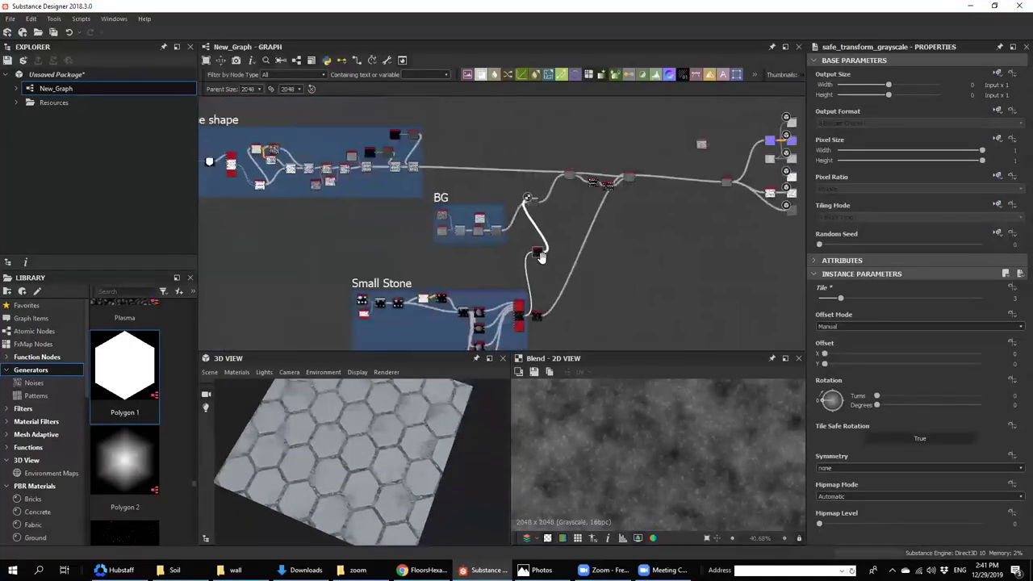
- Widen the BG frame and arrange the new Blend and duplicated Safe Transform Grayscale inside it
scroll(546, 242, up, 3)
middle_drag(542, 245, 541, 262)
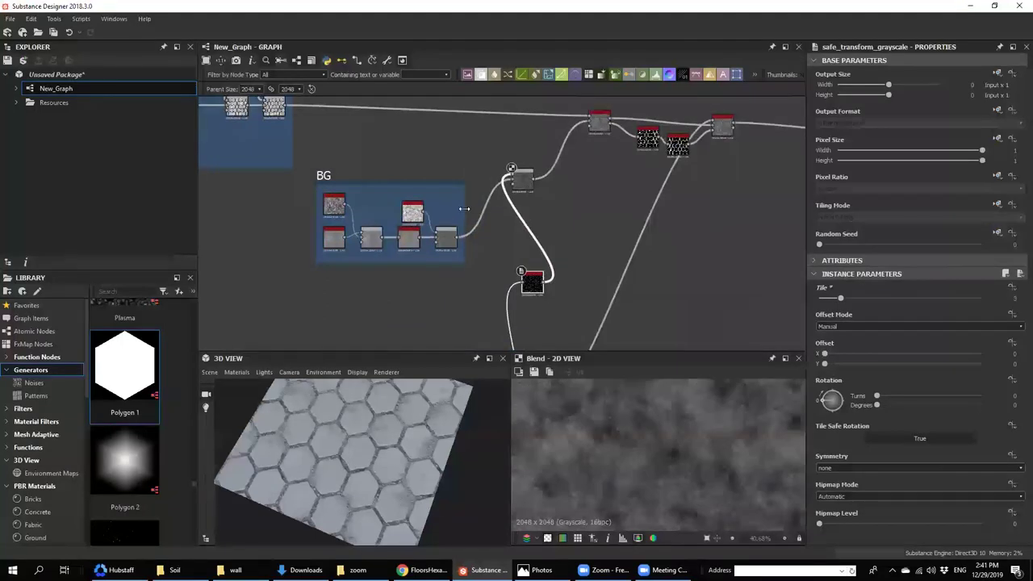
click(464, 209)
click(457, 207)
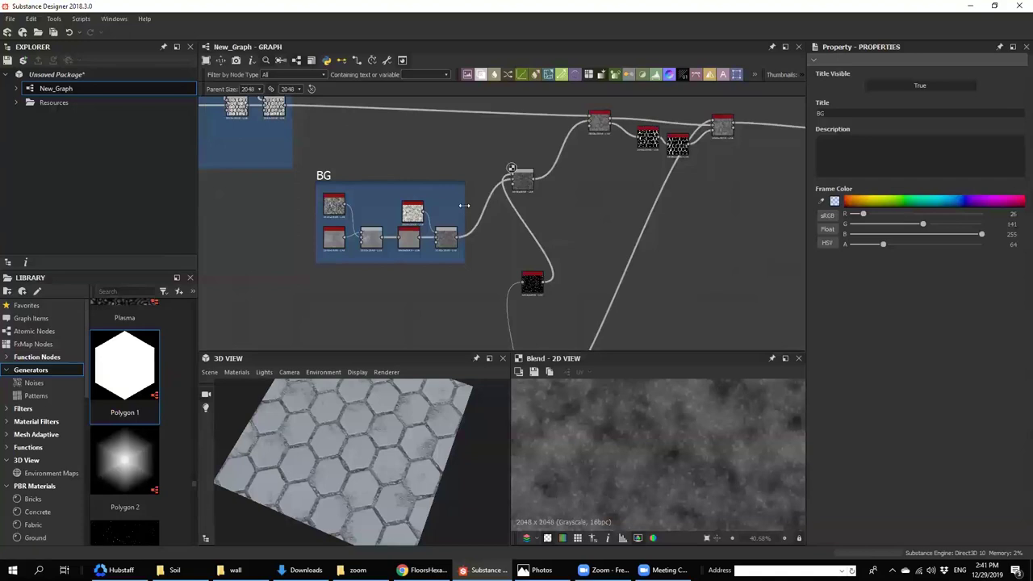
drag(465, 207, 547, 217)
drag(530, 282, 505, 233)
drag(525, 191, 523, 207)
- Widen the Small Stone frame to enclose the original Safe Transform Grayscale node
scroll(521, 224, down, 3)
middle_drag(538, 298, 502, 224)
scroll(499, 252, up, 3)
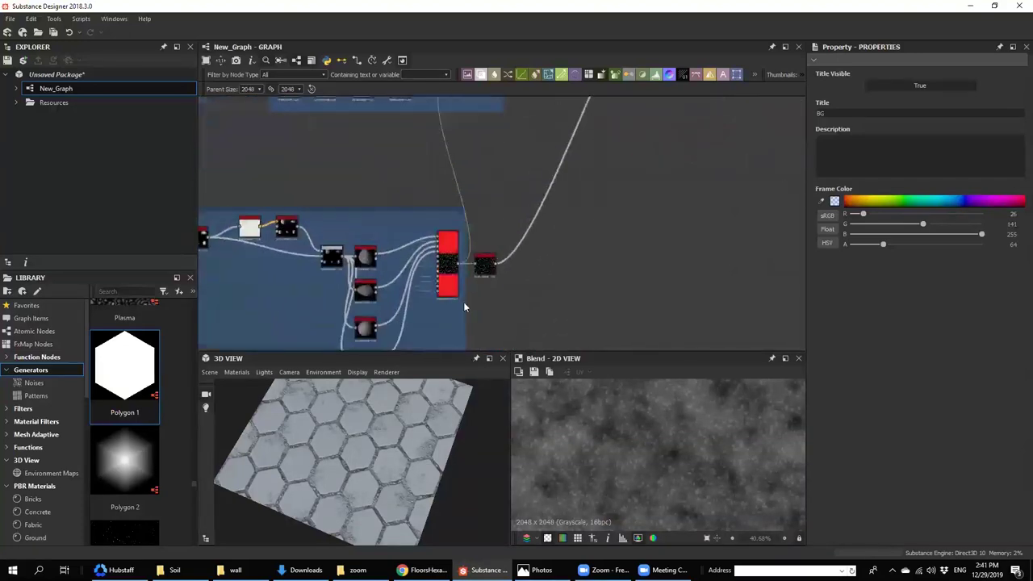
drag(465, 306, 506, 305)
- Save the package as New_Graph.sbs in a new Desktop folder named floor
scroll(484, 284, down, 4)
middle_drag(474, 209, 434, 305)
scroll(486, 219, down, 1)
middle_drag(488, 246, 500, 242)
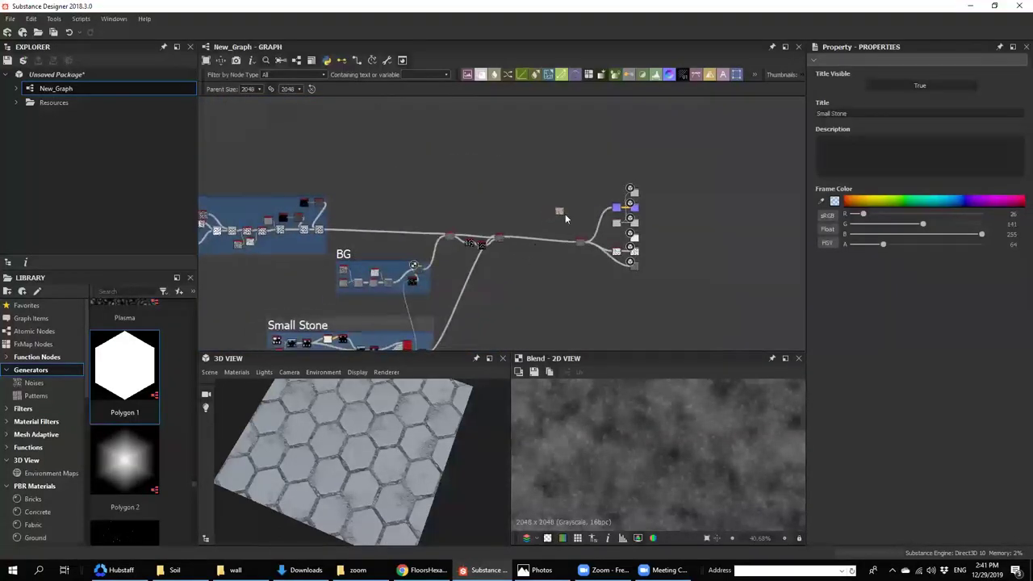
key(ctrl+s)
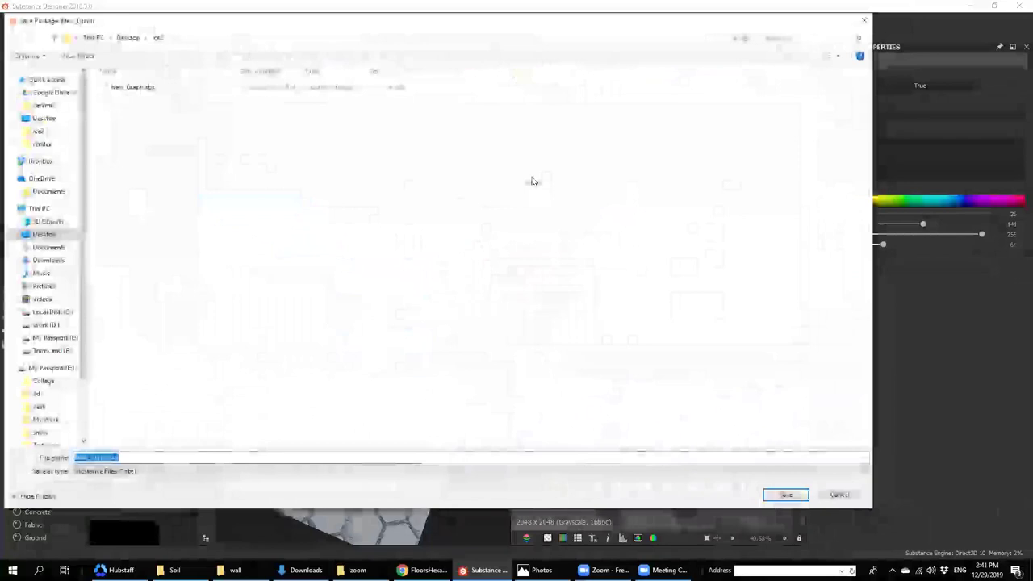
click(127, 38)
right_click(204, 195)
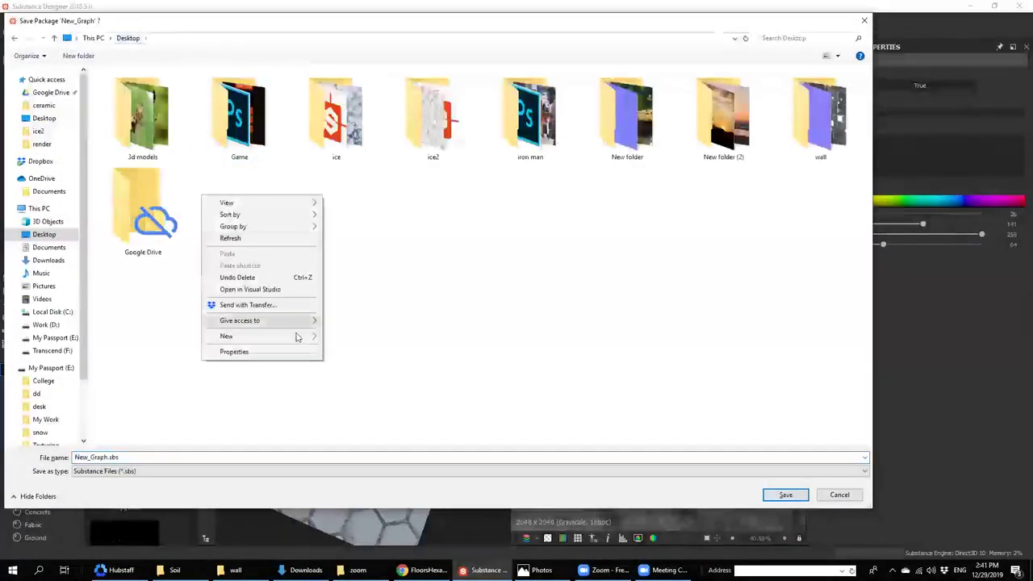
mouse_move(311, 336)
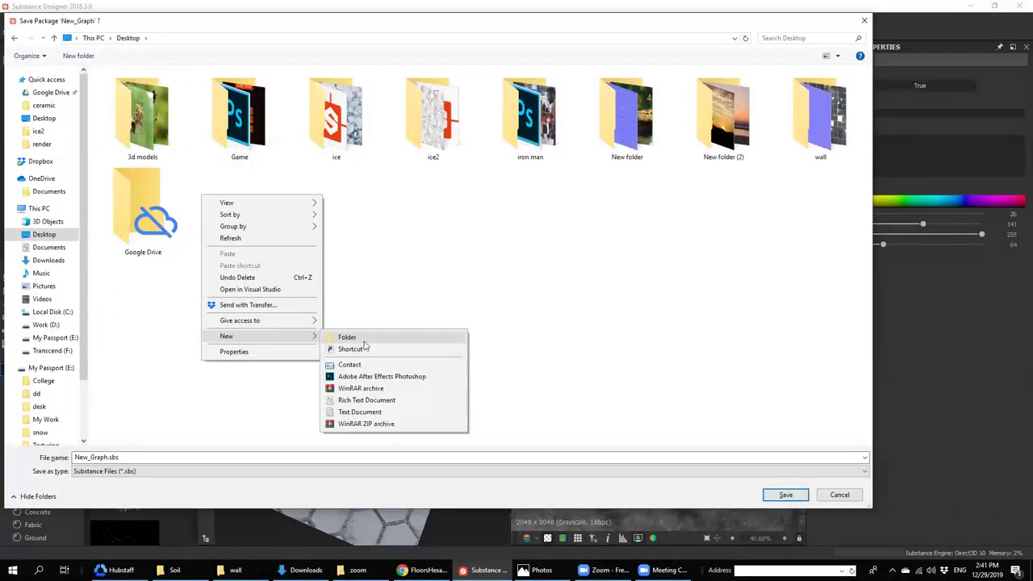
click(364, 341)
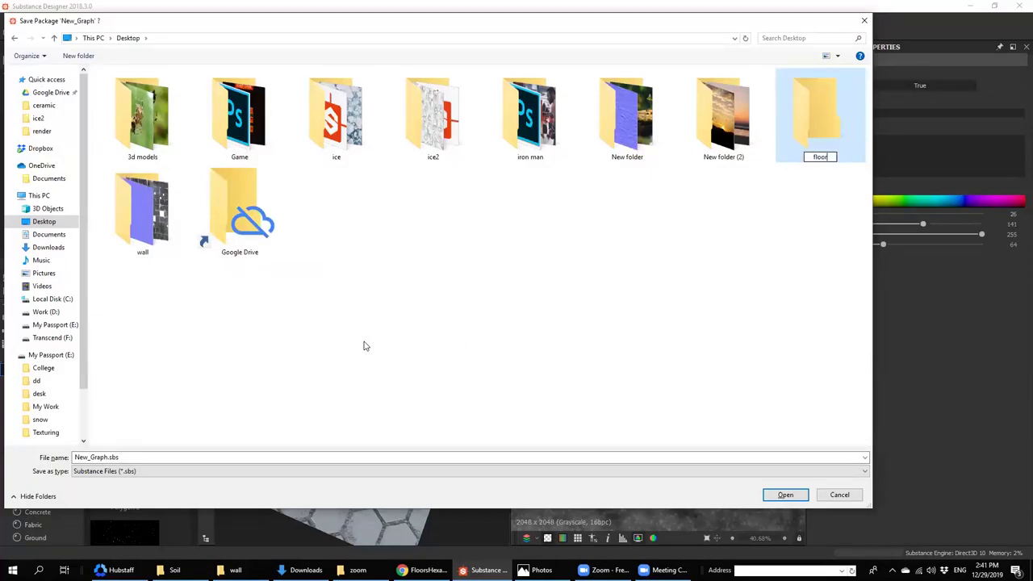
key(Return)
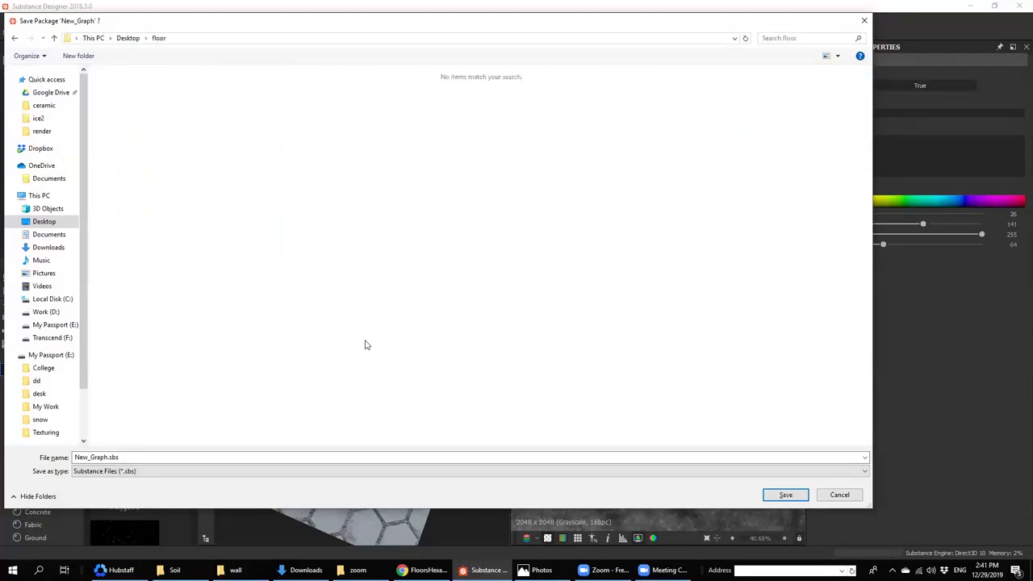
click(769, 493)
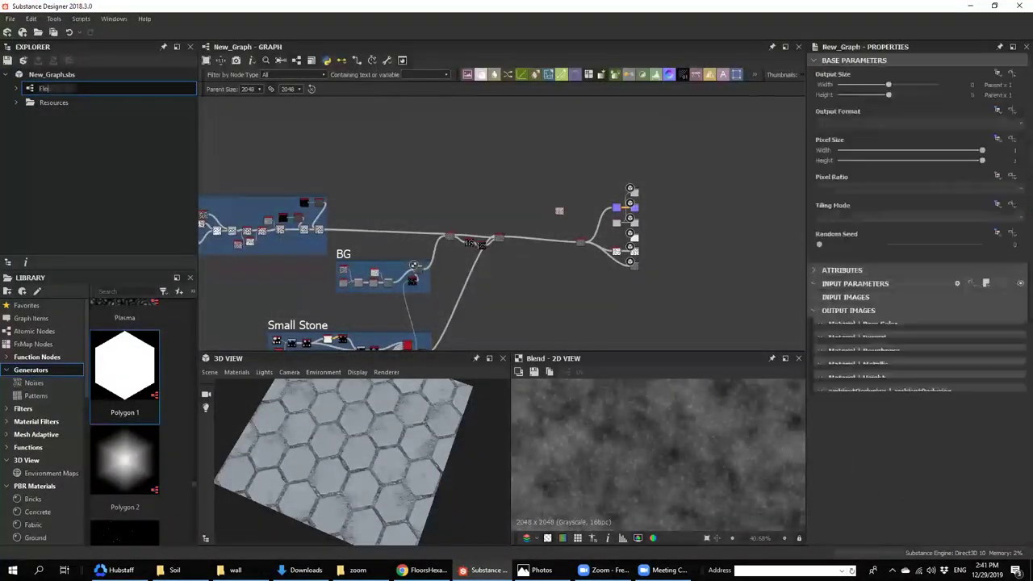
- Rename the graph to Floor and move the group of output nodes farther from the height-blend nodes
text(Floor)
key(Return)
middle_drag(579, 244, 572, 239)
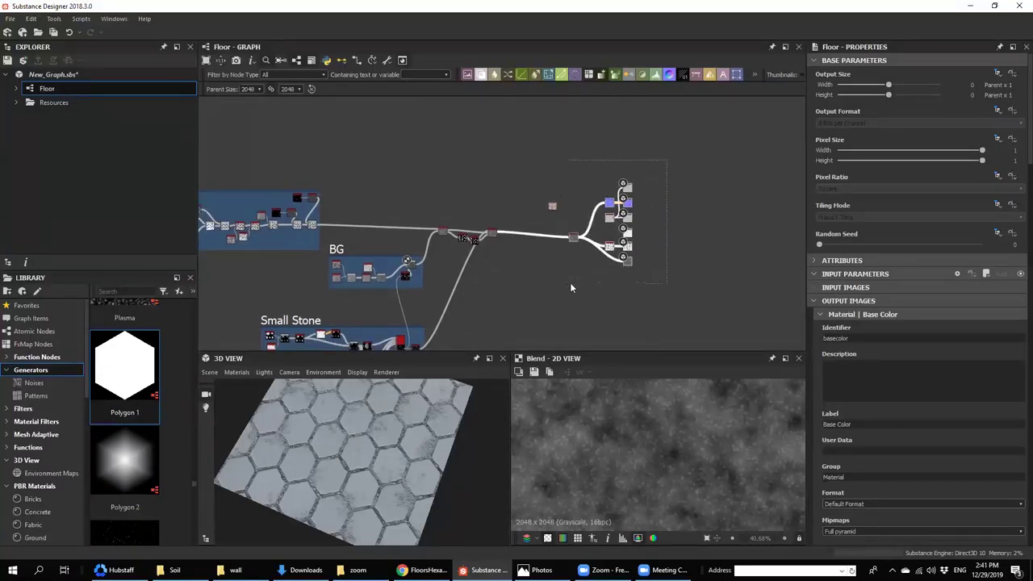
drag(572, 237, 628, 239)
scroll(659, 202, up, 3)
- Add a Blend node near the outputs and connect it to the Base Color output
click(627, 169)
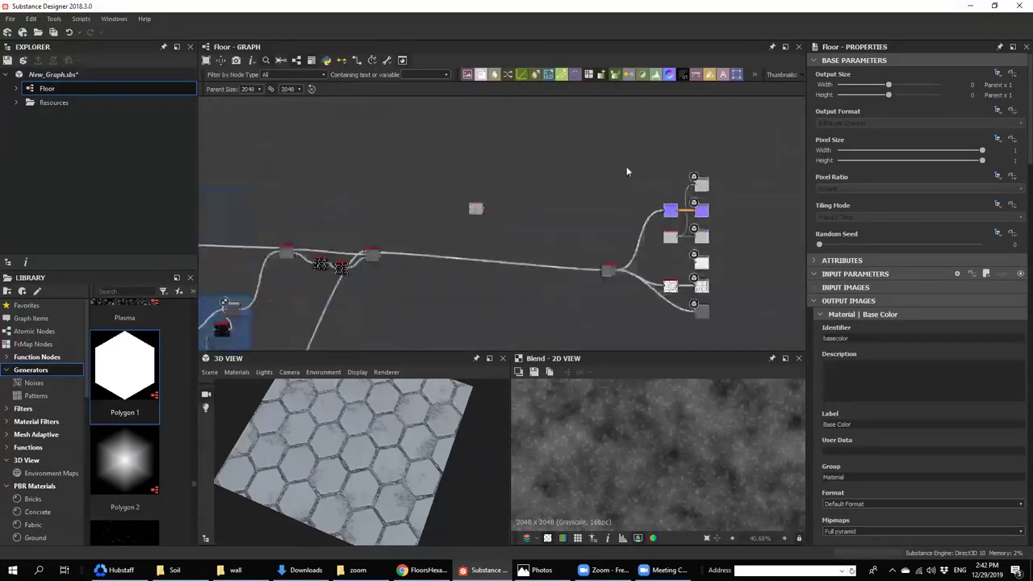
key(space)
click(653, 190)
scroll(696, 186, up, 2)
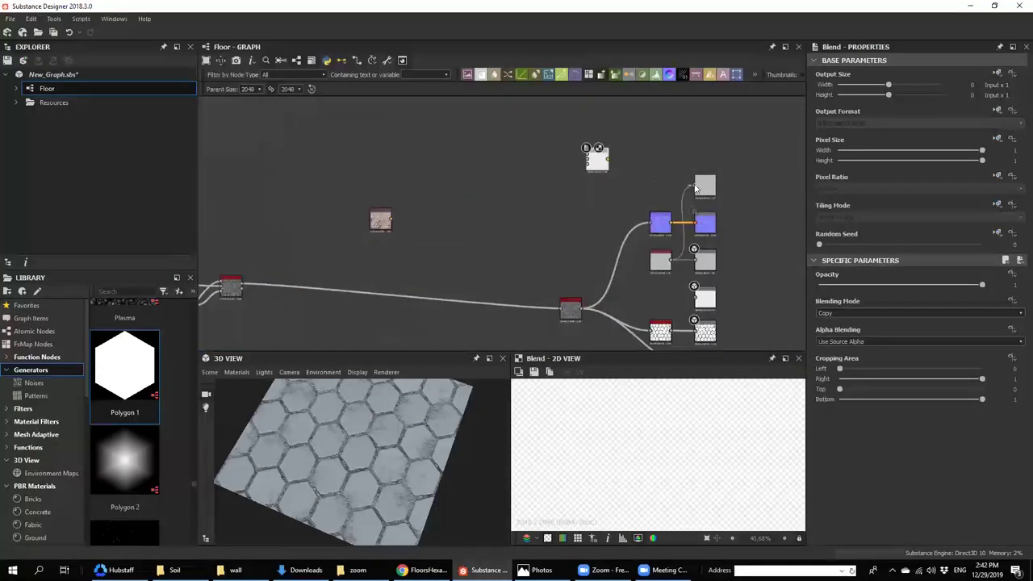
drag(604, 164, 606, 160)
middle_drag(606, 160, 624, 195)
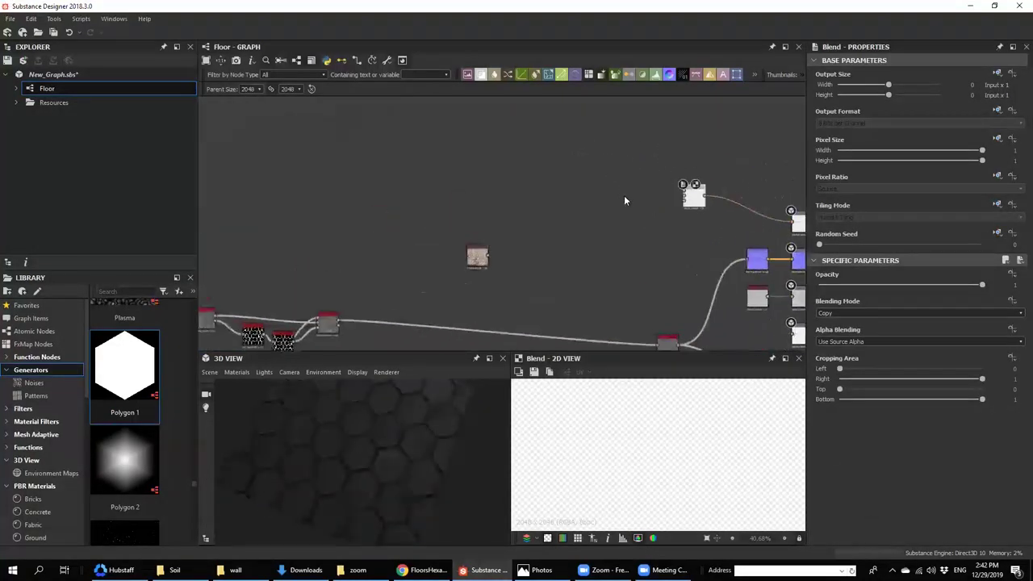
- Add a BnW Spots 2 noise node beside the new base color Blend
key(space)
text(bnw)
click(634, 223)
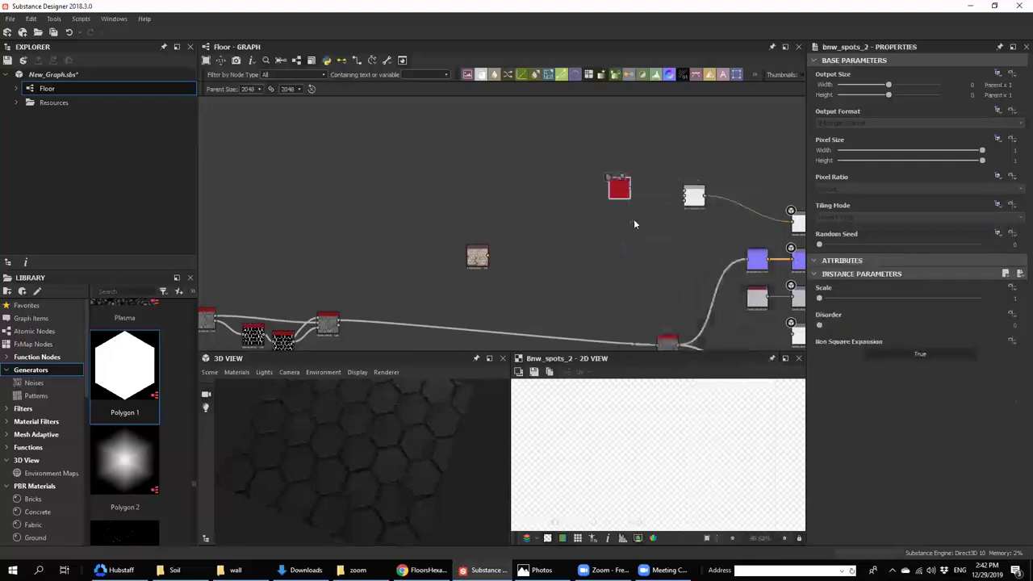
drag(590, 185, 719, 201)
- Add a Gradient Map after the BnW Spots 2 noise and connect it to the foreground of the base color Blend
key(space)
text(gr)
click(605, 209)
scroll(637, 191, up, 3)
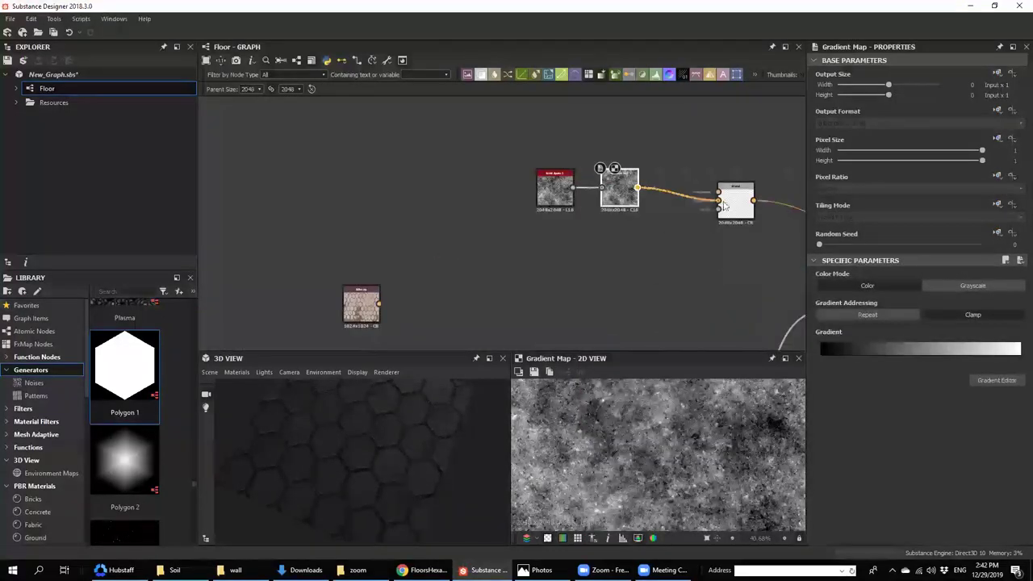
middle_drag(679, 199, 740, 168)
click(776, 187)
- Connect the mask output of the Height Blend joining tiles and BG to the opacity input of the base color Blend
middle_drag(535, 223, 641, 51)
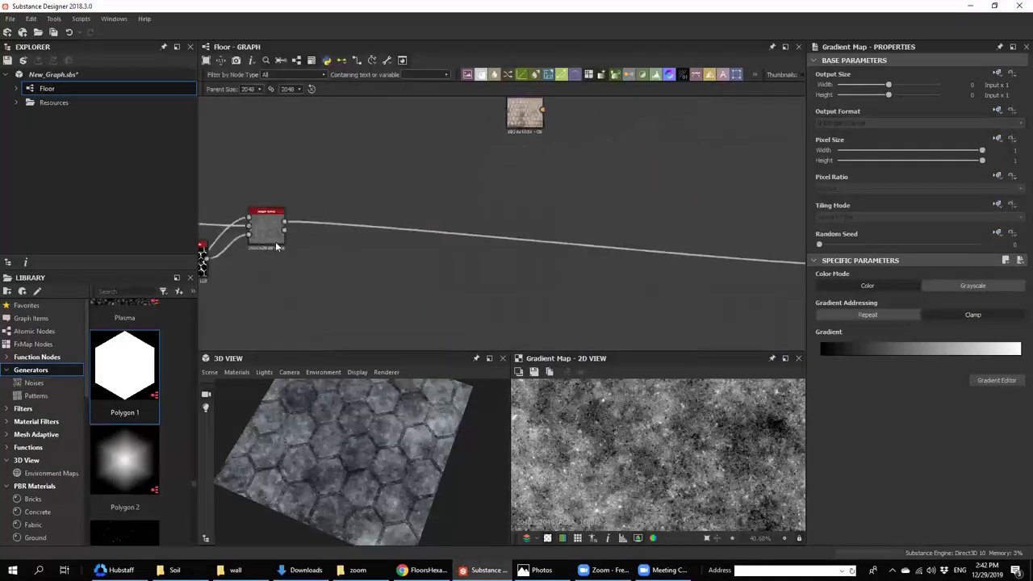
middle_drag(353, 192, 618, 167)
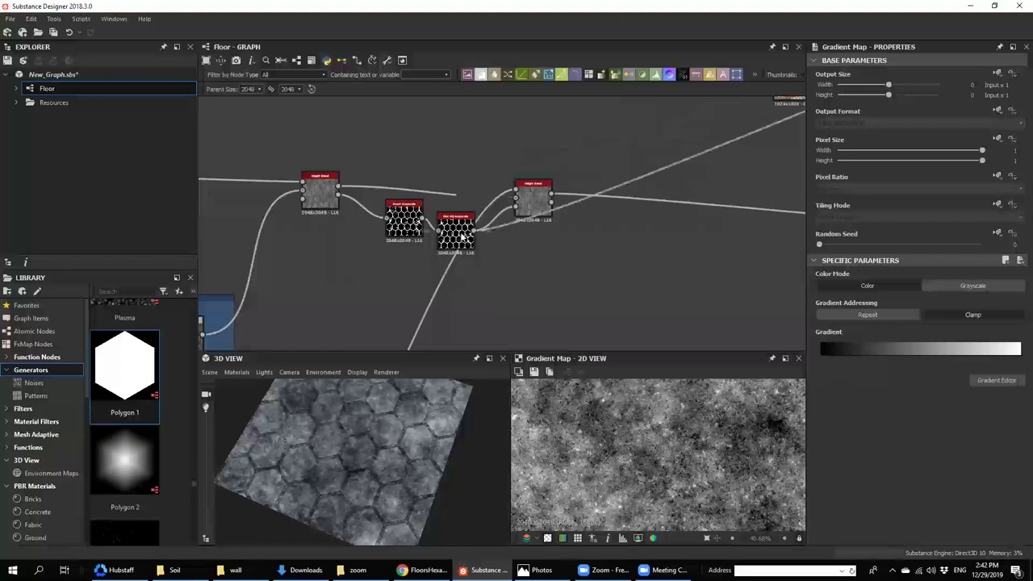
middle_drag(407, 226, 418, 347)
scroll(439, 234, down, 6)
middle_drag(457, 224, 504, 117)
scroll(398, 272, up, 3)
drag(398, 277, 494, 231)
scroll(495, 230, up, 3)
click(503, 223)
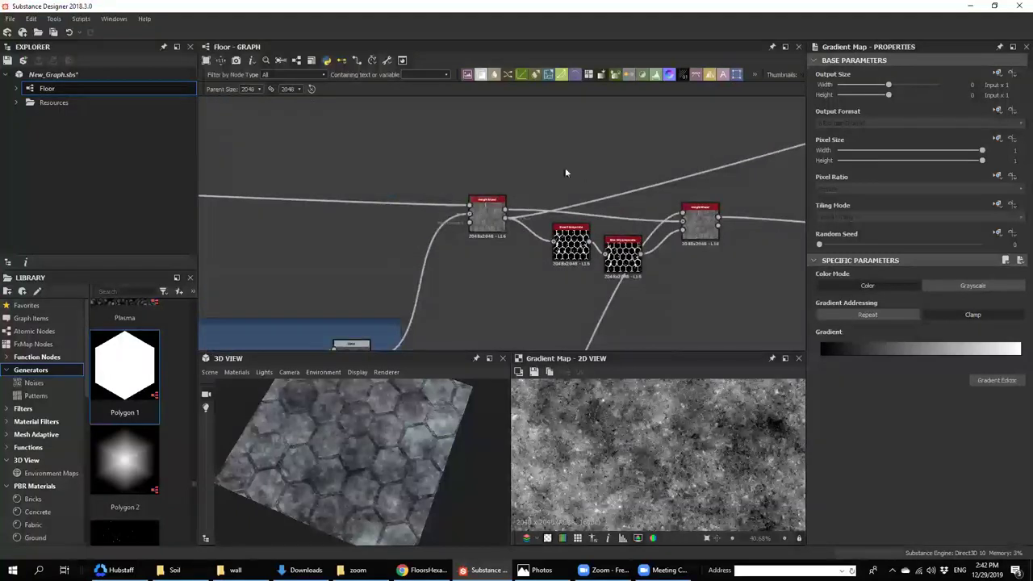
middle_drag(759, 105, 342, 270)
scroll(584, 173, down, 2)
middle_drag(757, 152, 541, 234)
scroll(616, 228, up, 2)
drag(569, 262, 568, 255)
scroll(381, 454, up, 4)
- Move the reference photo bitmap next to the Gradient Map and show its tiles enlarged in the 2D view
middle_drag(423, 310, 465, 290)
middle_drag(254, 339, 257, 324)
drag(257, 325, 567, 145)
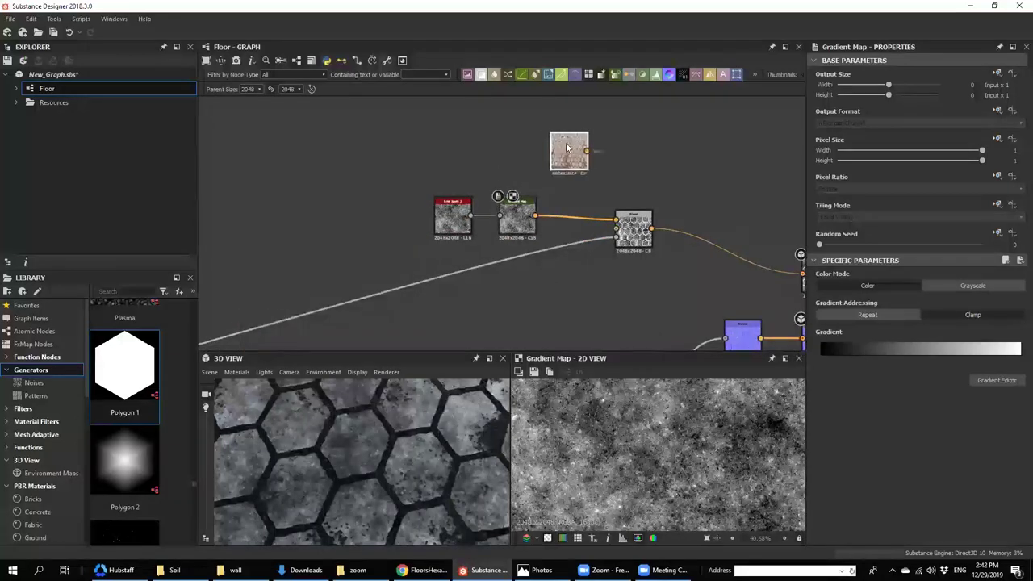
double_click(567, 145)
scroll(660, 449, up, 3)
scroll(659, 450, up, 2)
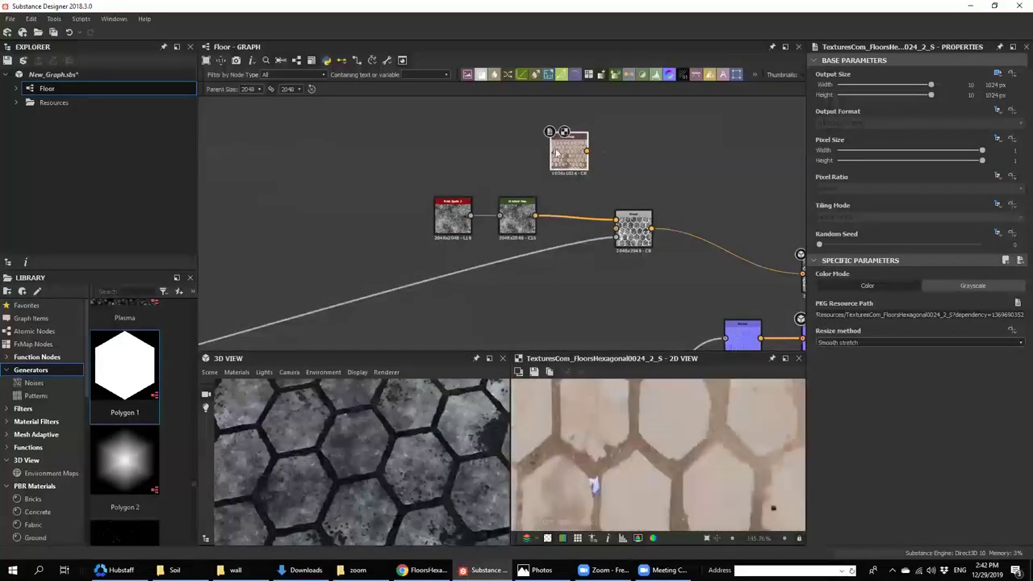
- Open the Gradient Map's Gradient Editor and sample its gradient from the tiles in the reference photo
click(504, 224)
click(991, 379)
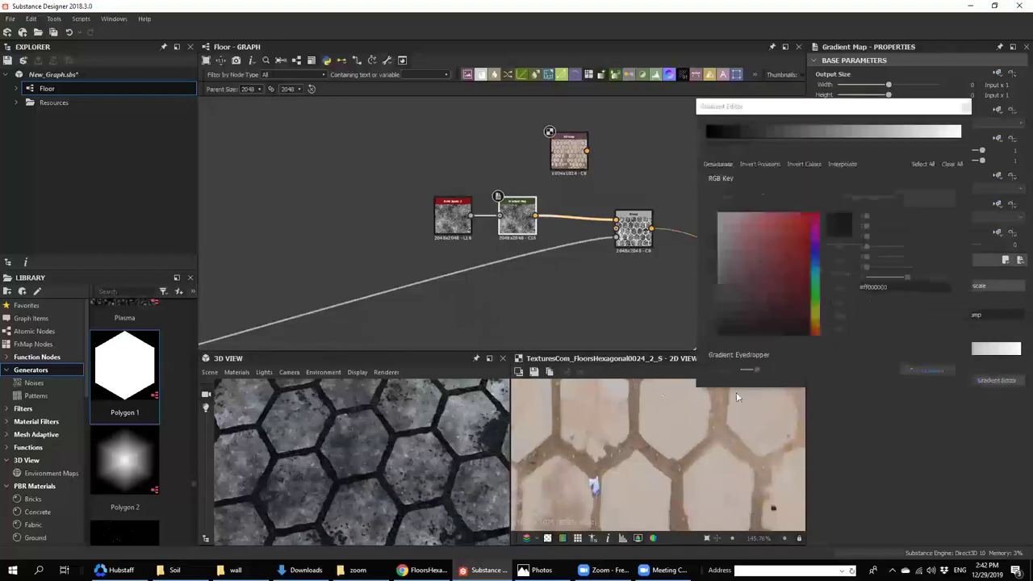
click(932, 374)
drag(670, 397, 660, 446)
click(914, 368)
mouse_move(613, 390)
mouse_down()
mouse_move(604, 435)
mouse_move(617, 416)
mouse_up()
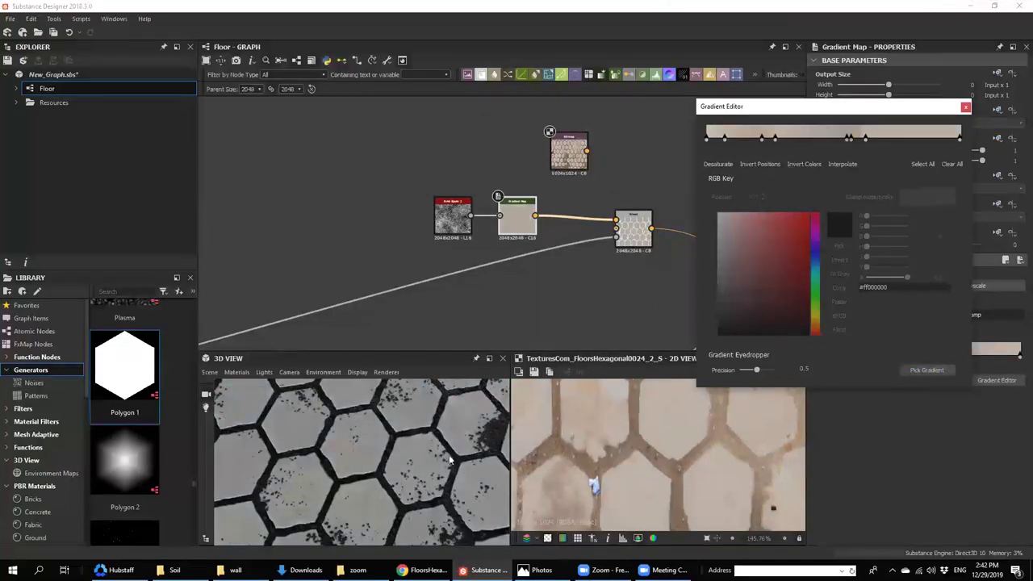
- Resample the gradient along a light tile of the reference photo to replace the previous color keys
scroll(377, 474, up, 4)
scroll(604, 476, down, 5)
scroll(606, 434, up, 2)
middle_drag(603, 477, 580, 506)
scroll(580, 506, up, 2)
click(926, 369)
mouse_move(602, 419)
mouse_down()
mouse_move(610, 429)
mouse_move(605, 477)
mouse_up()
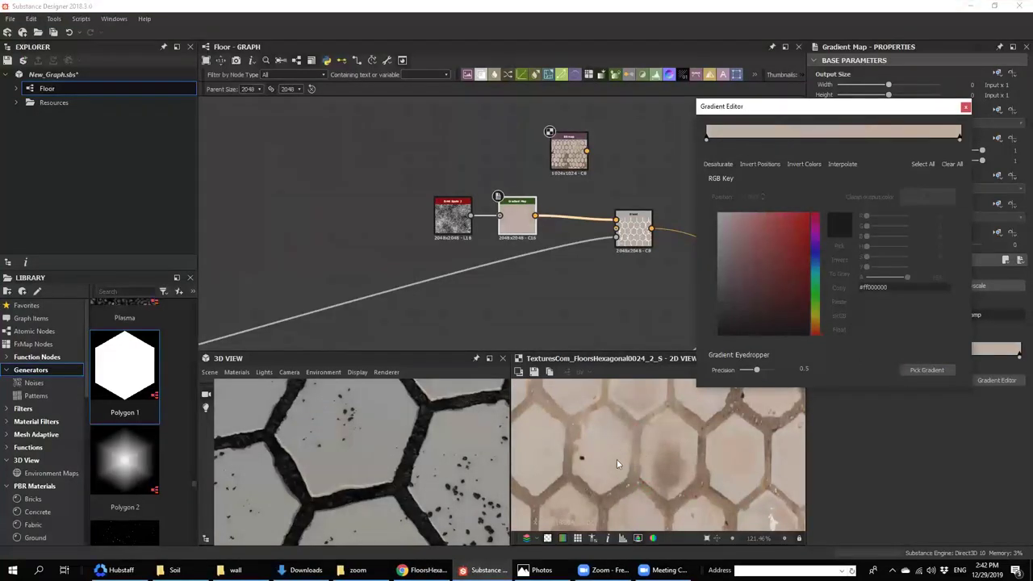
- Add a gradient key at position 0.336 and darken it to the grayish beige #ffa2968a
click(791, 138)
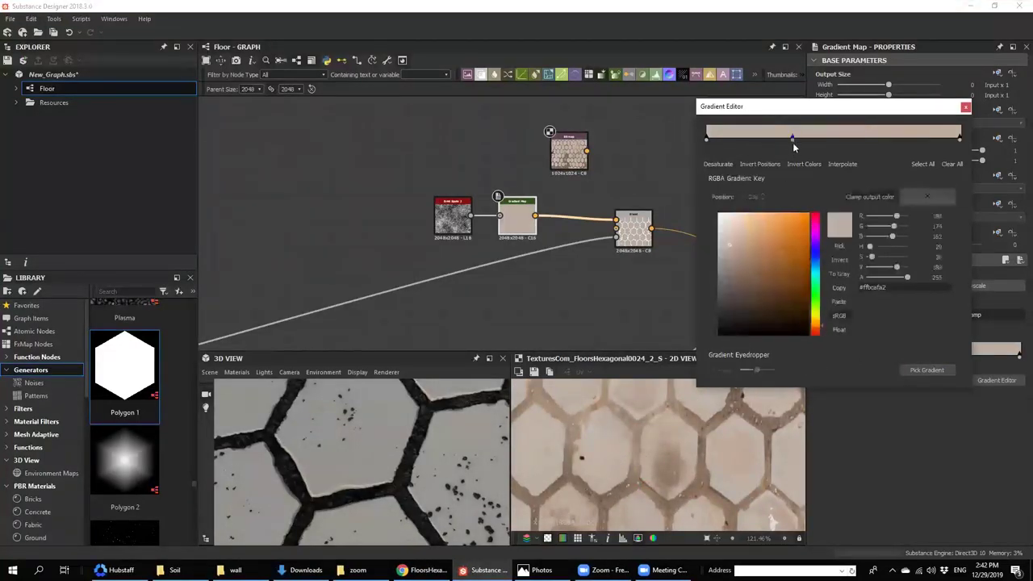
drag(729, 261, 729, 257)
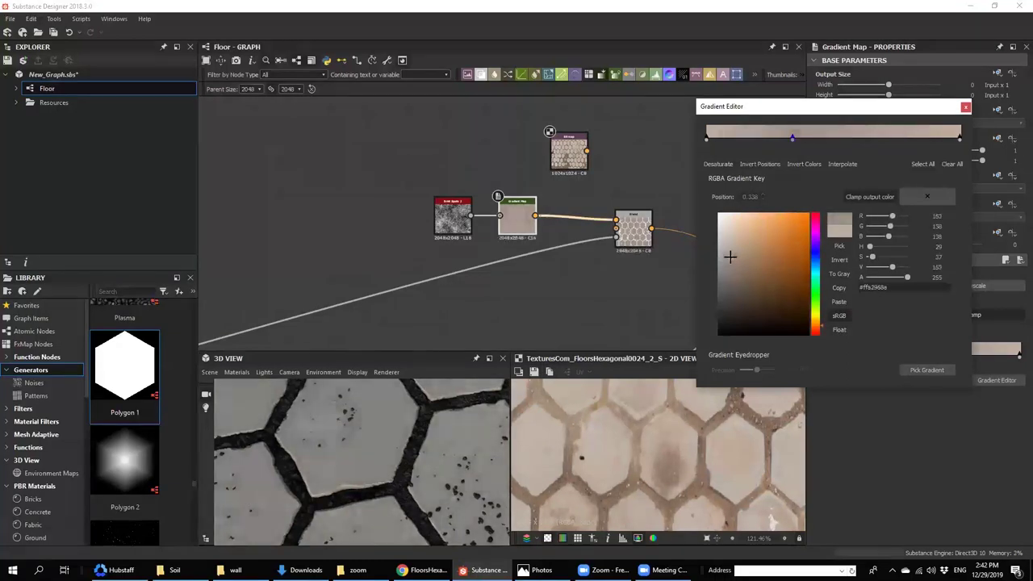
scroll(340, 457, down, 5)
drag(341, 456, 349, 492)
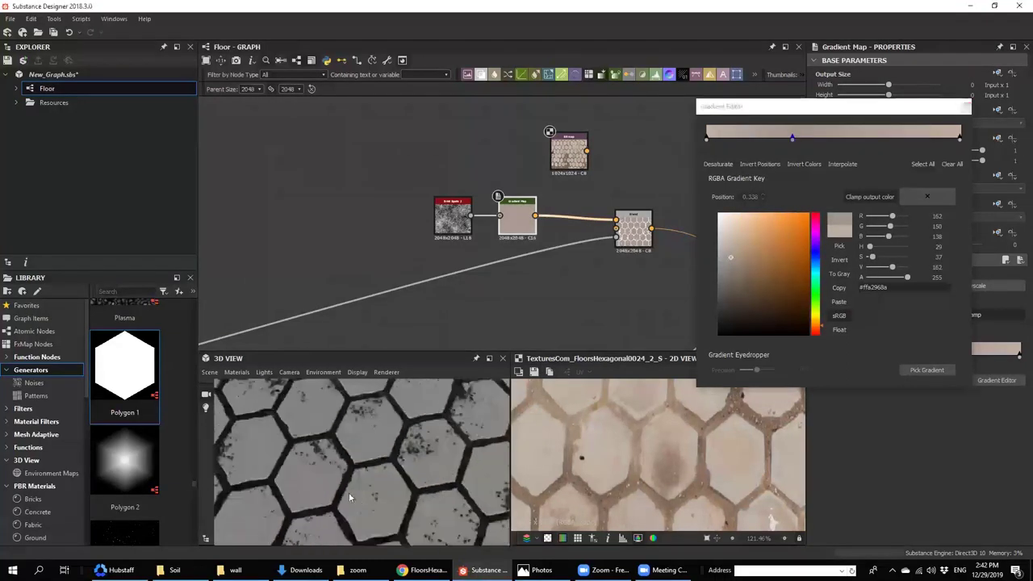
scroll(349, 474, up, 5)
- Add a light beige gradient key at position 0.574 and a darker brown #ff9c8a77 key at position 0.213
click(853, 144)
click(852, 139)
drag(735, 252, 731, 244)
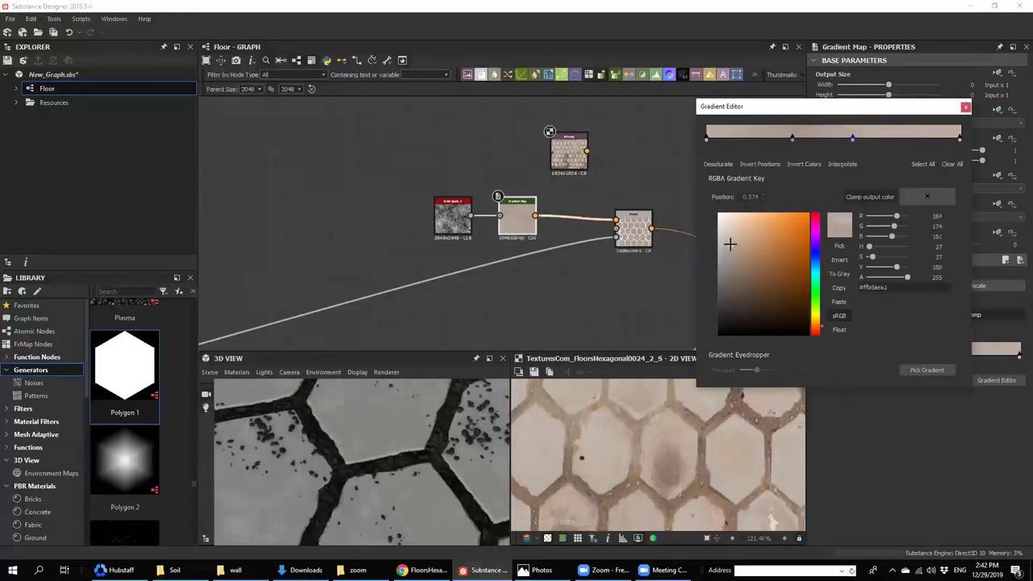
click(760, 138)
click(738, 263)
drag(738, 262, 739, 264)
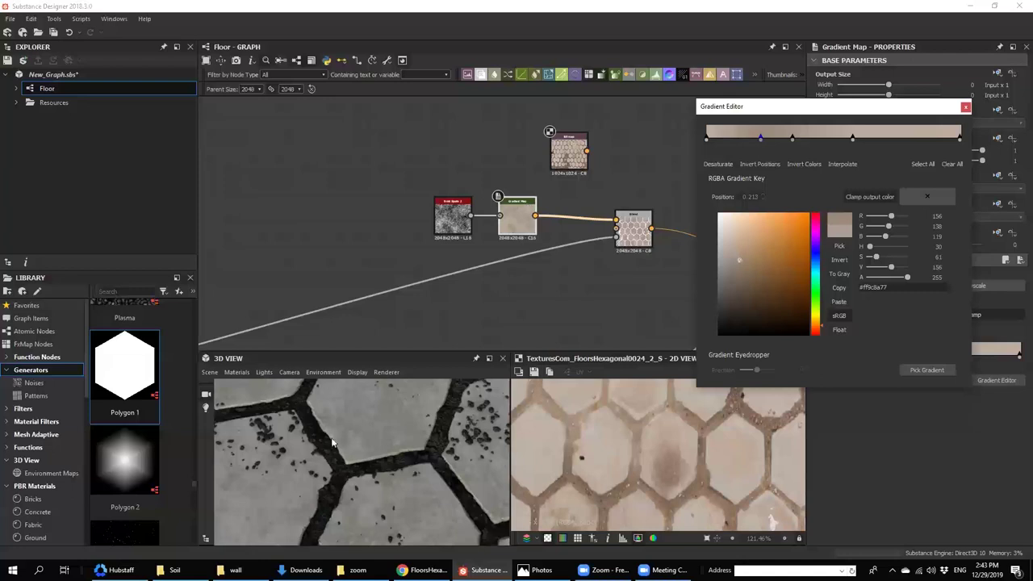
scroll(355, 450, down, 4)
drag(369, 454, 392, 468)
drag(315, 469, 387, 449)
- Add a warm brown gradient key at 0.730 and a #ffa59586 key at 0.447, and close the Gradient Editor
click(894, 146)
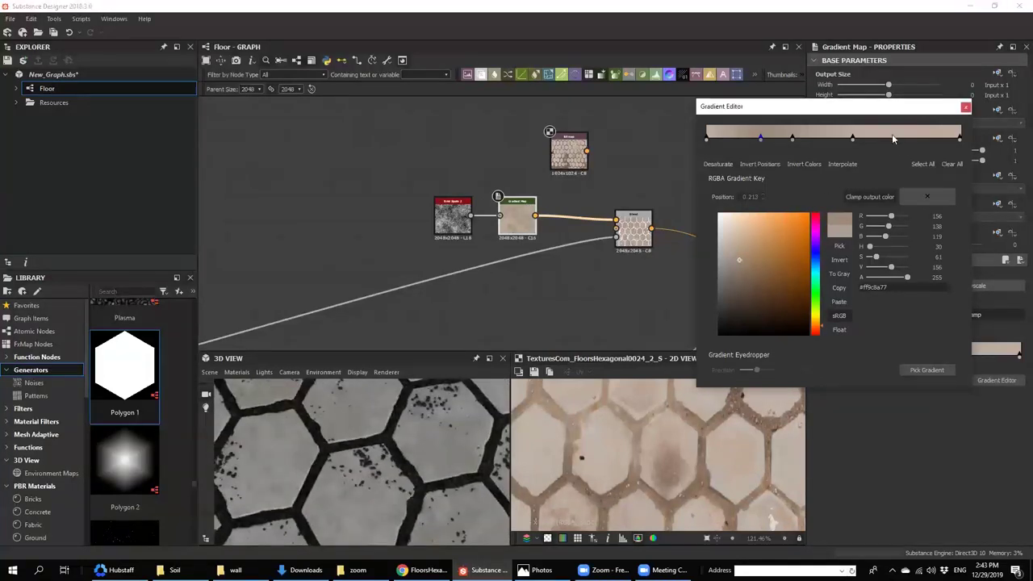
click(892, 138)
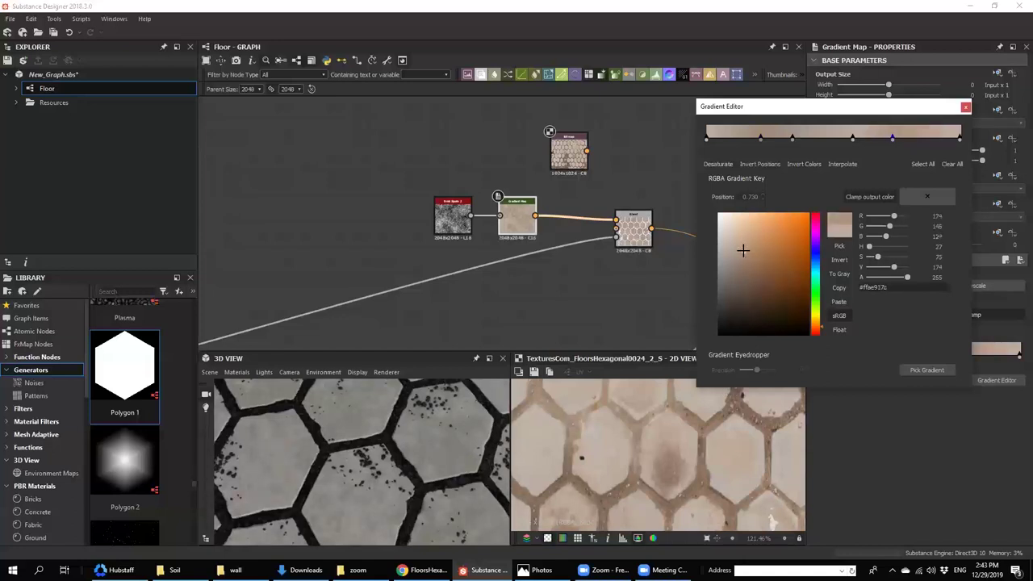
click(820, 139)
click(733, 254)
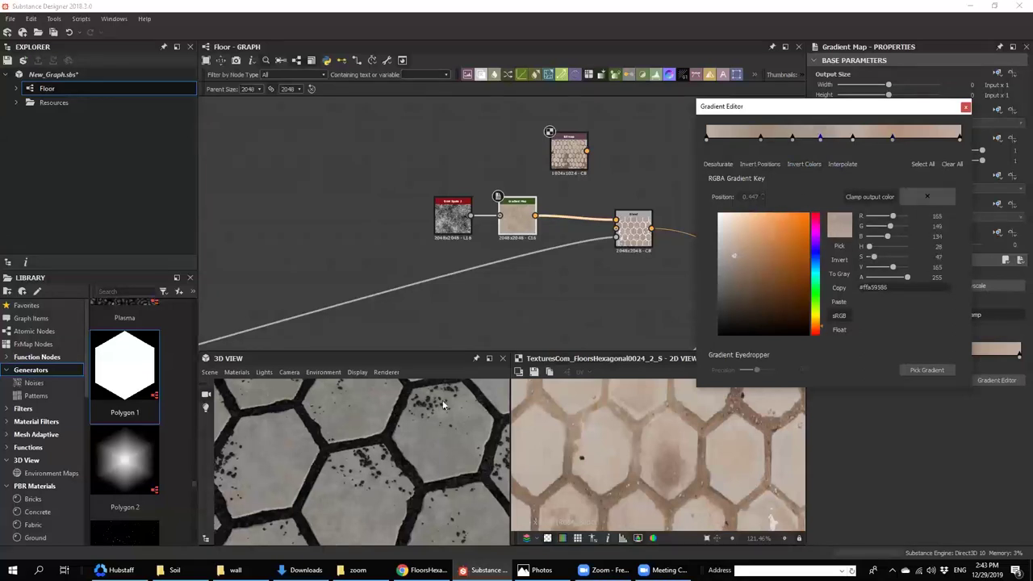
scroll(380, 479, down, 4)
scroll(402, 481, up, 3)
click(399, 481)
scroll(374, 476, down, 3)
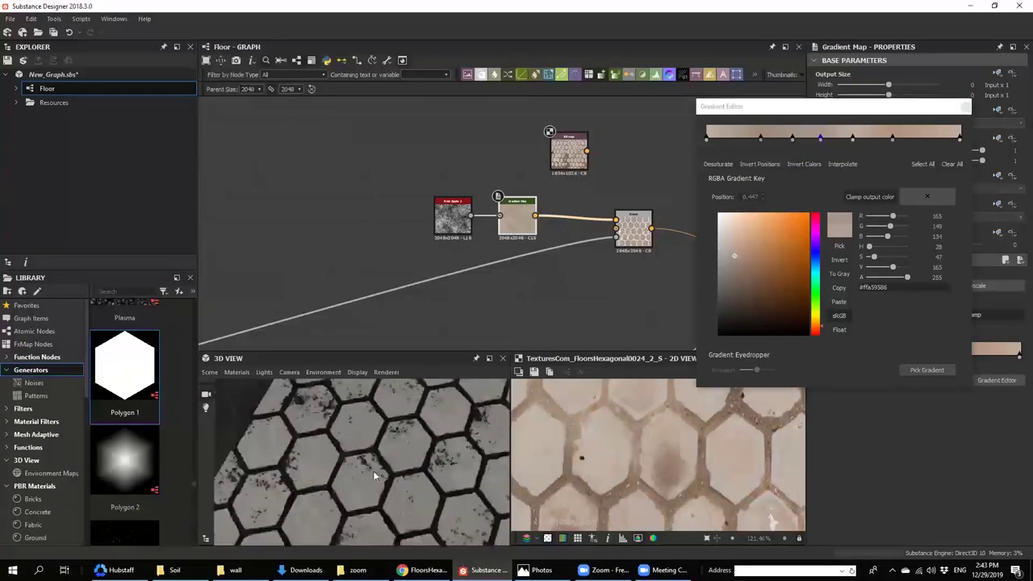
scroll(374, 475, down, 3)
scroll(349, 449, up, 5)
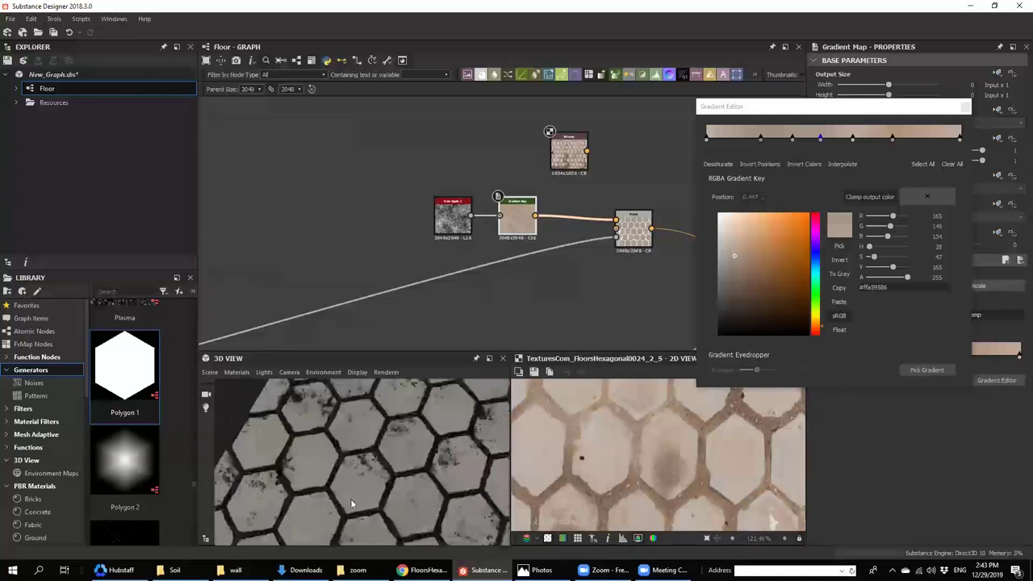
click(965, 107)
- Try a higher opacity on the last Multiply Blend in the tile frame and undo the change
scroll(400, 450, up, 3)
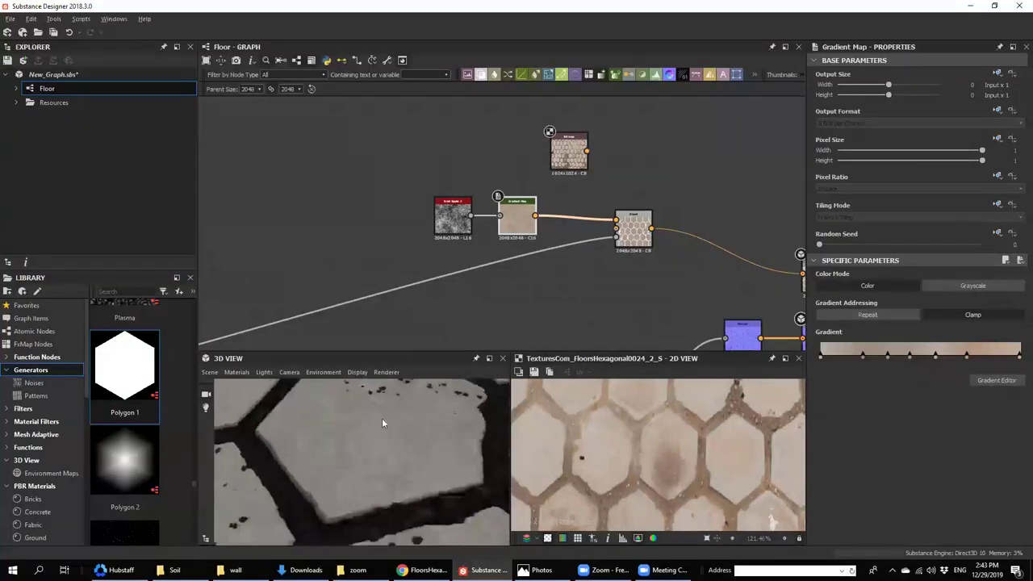
scroll(382, 418, down, 1)
scroll(349, 444, up, 3)
drag(343, 480, 308, 473)
scroll(382, 313, down, 5)
middle_drag(355, 313, 645, 202)
scroll(363, 210, up, 6)
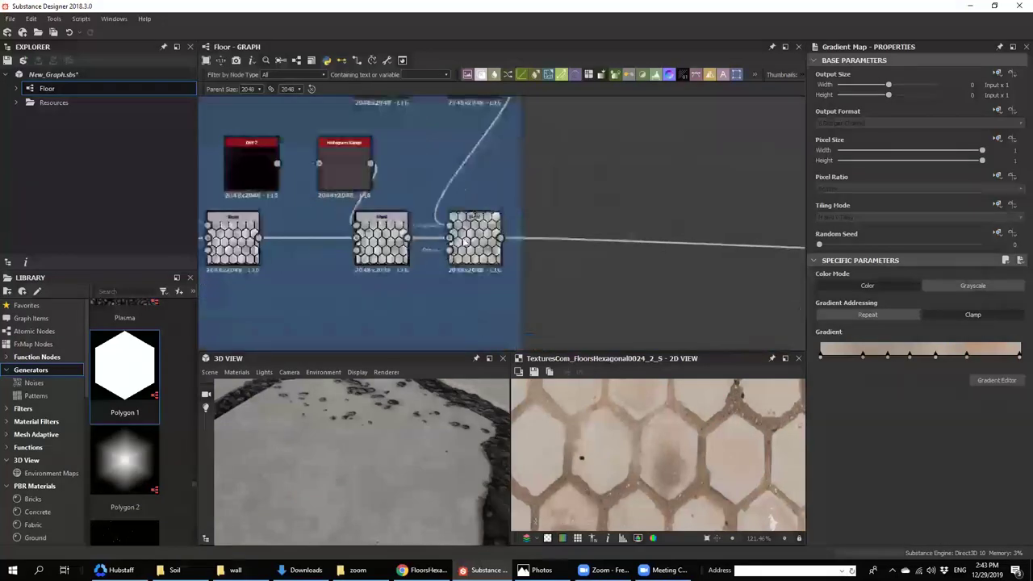
double_click(465, 241)
drag(823, 285, 876, 288)
key(ctrl+z)
- Set the opacity of the Subtract Blend fed by Fractal Sum Base to 0.1
middle_drag(381, 271, 557, 311)
scroll(541, 297, up, 2)
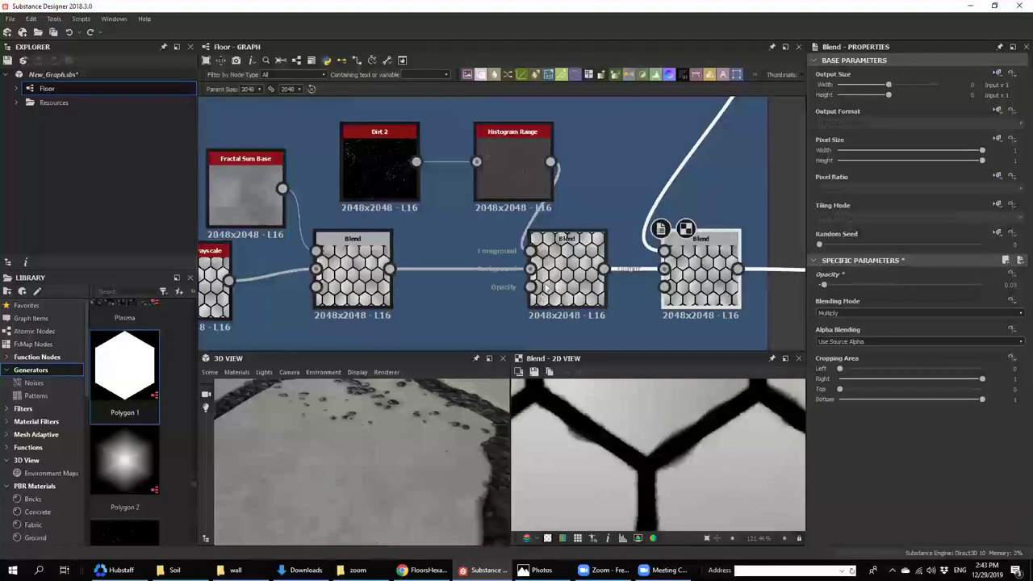
middle_drag(483, 249, 585, 266)
click(668, 278)
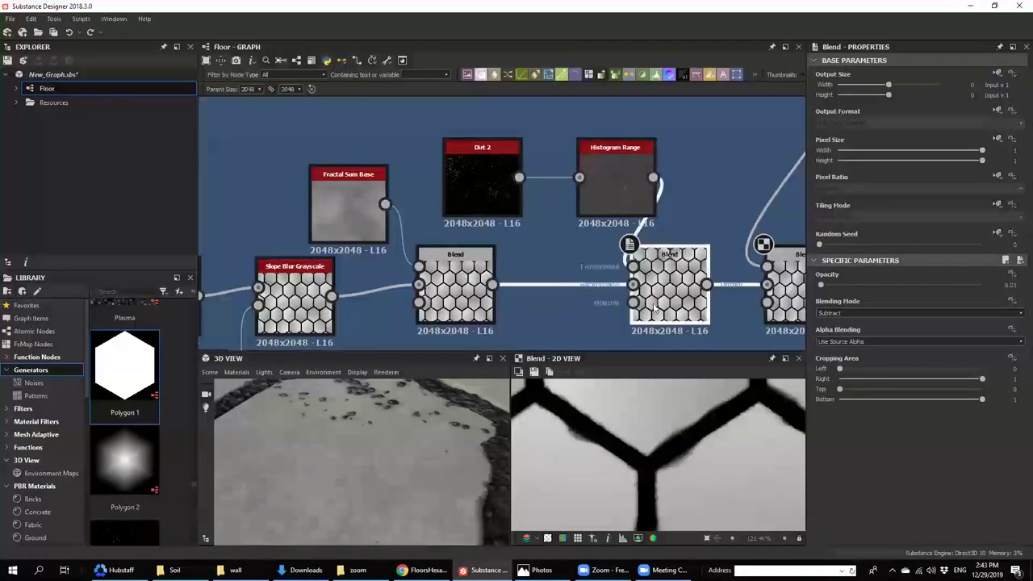
click(455, 279)
mouse_move(822, 286)
mouse_down()
mouse_move(853, 288)
mouse_move(835, 286)
mouse_up()
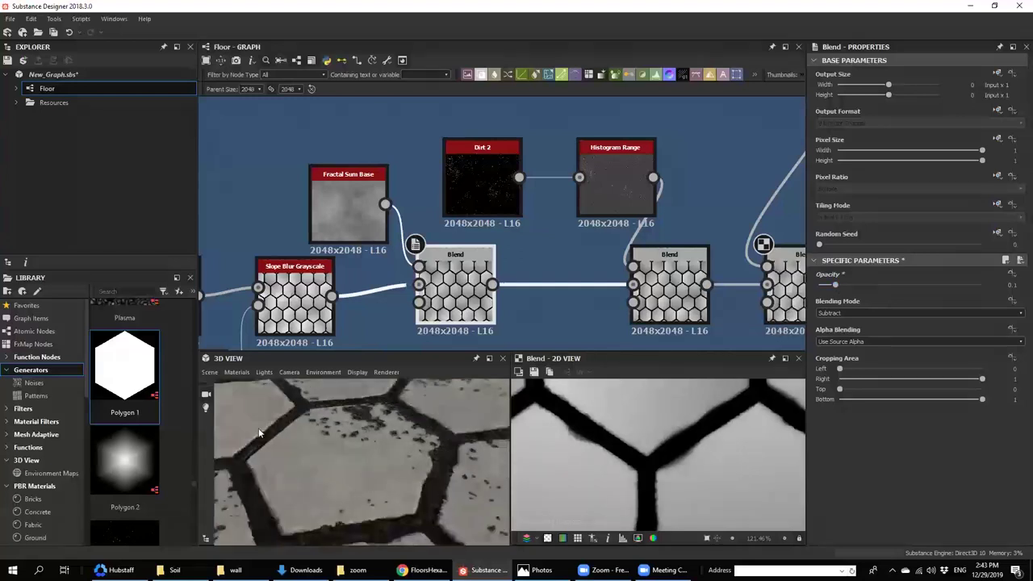
- Set the Blend fed by Dirt 2 and Histogram Range to Multiply mode with an opacity of 0.09
click(669, 290)
drag(822, 285, 836, 292)
scroll(306, 489, up, 3)
click(830, 314)
click(830, 343)
drag(401, 487, 355, 444)
drag(834, 283, 834, 286)
mouse_move(294, 431)
mouse_down()
mouse_move(350, 439)
mouse_move(302, 433)
mouse_up()
middle_drag(472, 276, 334, 297)
mouse_move(380, 482)
mouse_down()
mouse_move(405, 424)
mouse_move(433, 466)
mouse_move(426, 487)
mouse_move(401, 438)
mouse_move(379, 463)
mouse_up()
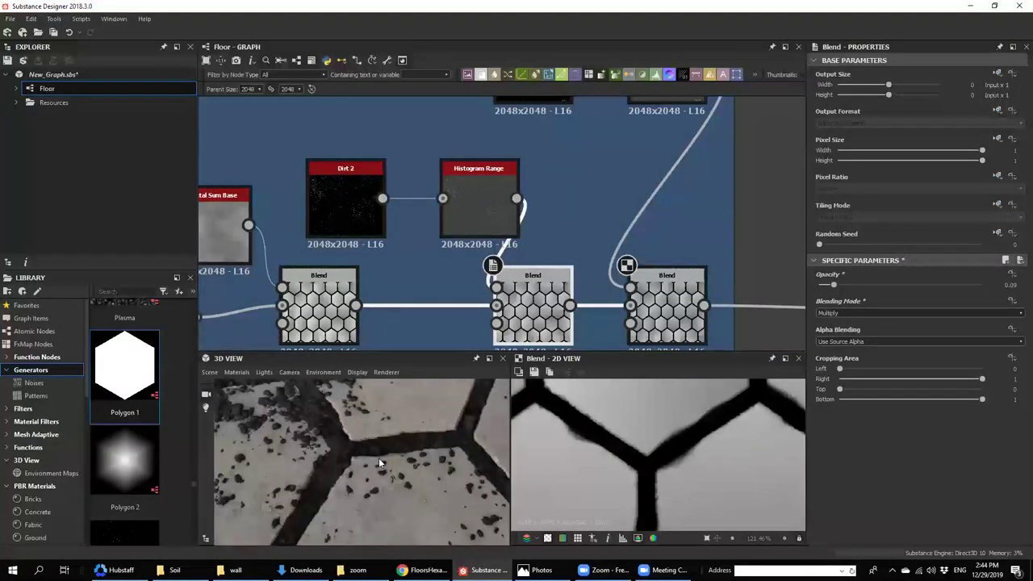
- Return to the base color nodes and check the reference image in Photos
scroll(543, 246, down, 5)
middle_drag(604, 220, 489, 174)
middle_drag(509, 207, 469, 138)
scroll(579, 248, down, 3)
middle_drag(616, 273, 534, 222)
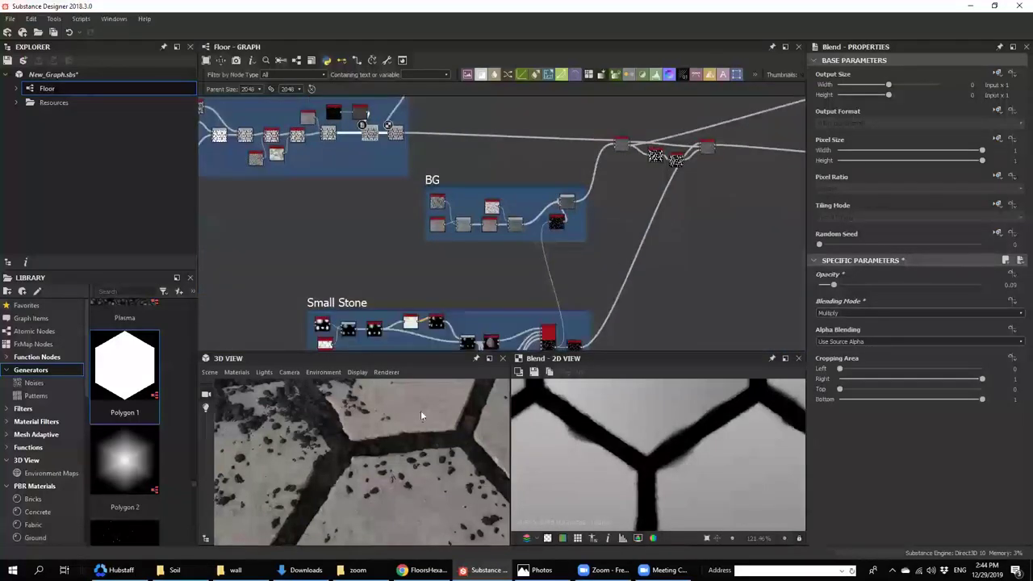
middle_drag(732, 159, 392, 314)
scroll(583, 195, up, 4)
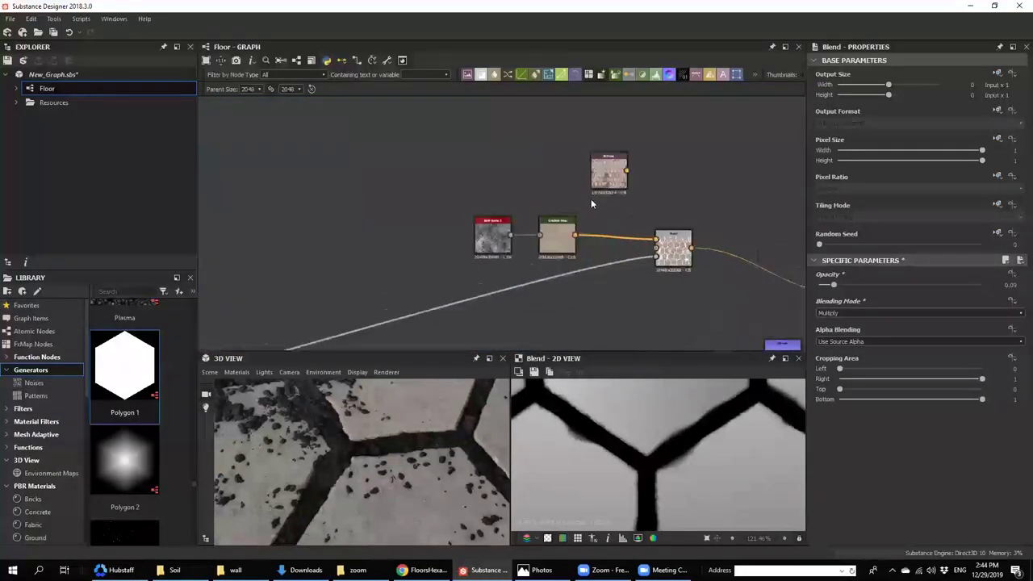
middle_drag(595, 219, 677, 180)
middle_drag(664, 143, 579, 159)
click(526, 570)
click(526, 570)
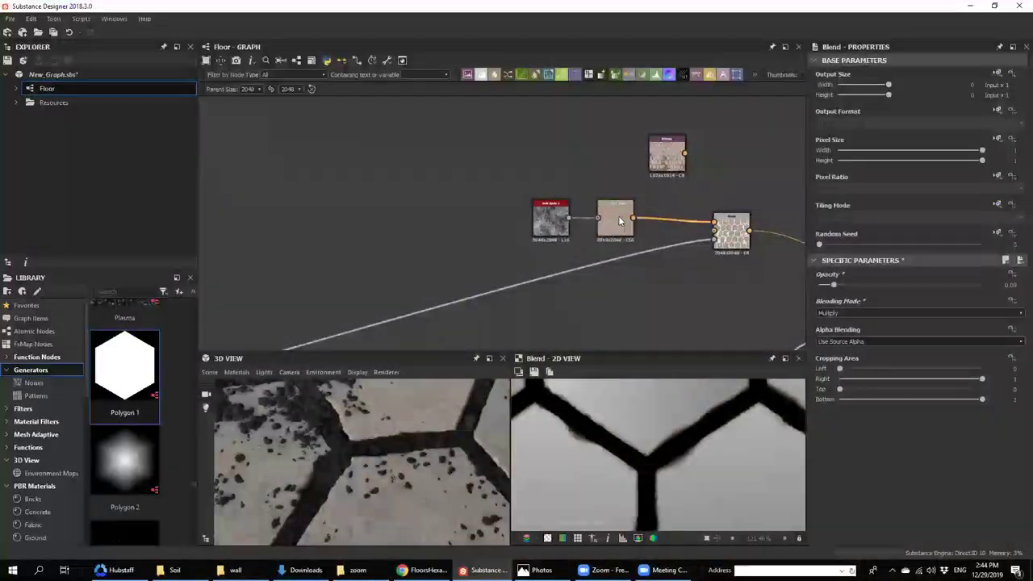
- Duplicate the BnW Spots 2 and Gradient Map pair and connect the copy to the background of the base color Blend
click(620, 224)
drag(508, 196, 617, 238)
key(ctrl+d)
drag(534, 222, 563, 140)
drag(664, 154, 664, 128)
drag(582, 141, 714, 231)
- Resample the duplicated Gradient Map's gradient from the brown dirt area between the tiles in the reference bitmap
double_click(570, 148)
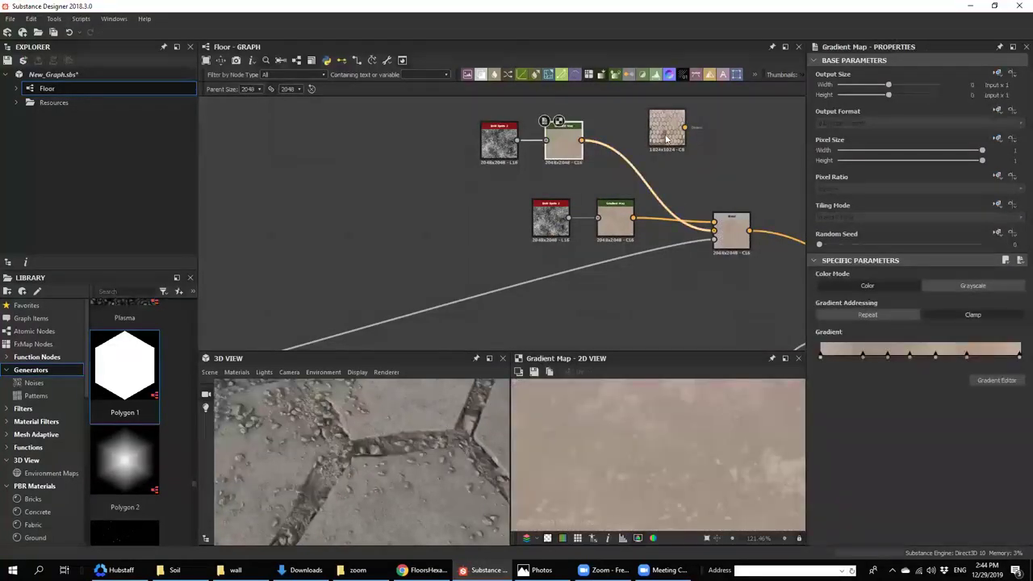
click(656, 131)
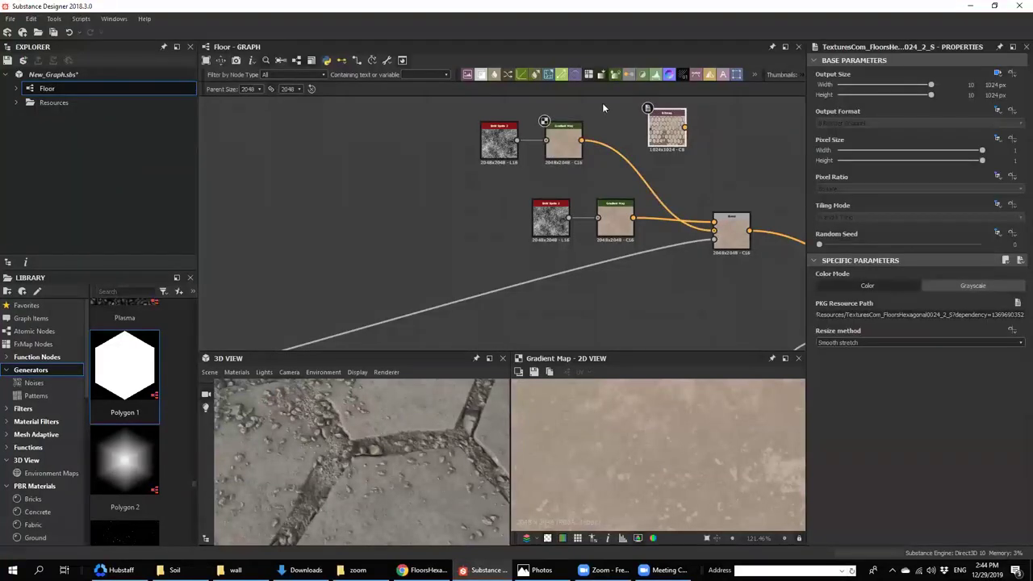
double_click(672, 138)
click(571, 146)
scroll(665, 483, down, 2)
middle_drag(565, 452, 682, 395)
middle_drag(644, 474, 666, 419)
click(981, 380)
click(916, 370)
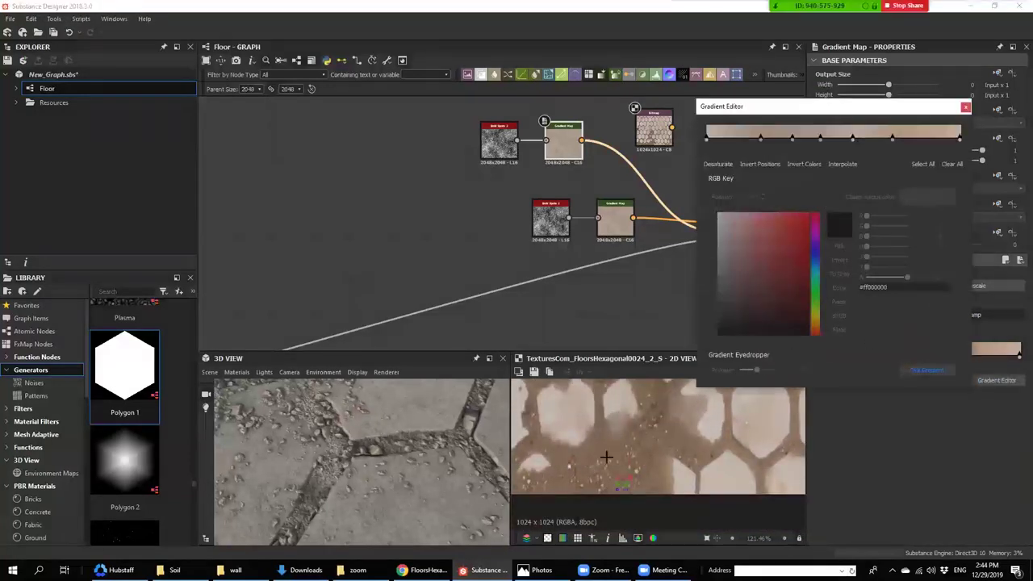
drag(640, 396, 606, 460)
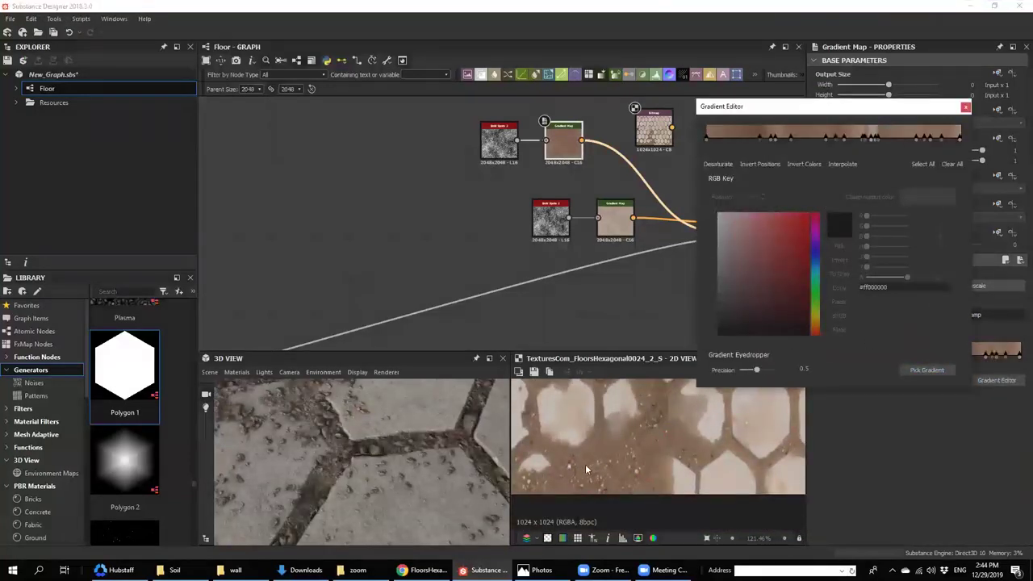
scroll(386, 476, down, 3)
middle_drag(329, 474, 322, 495)
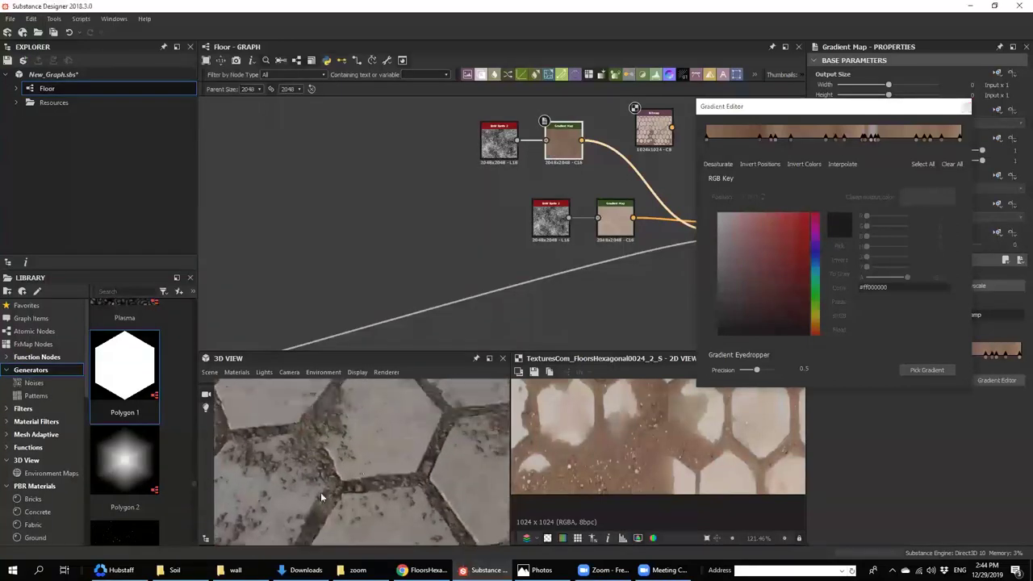
click(964, 108)
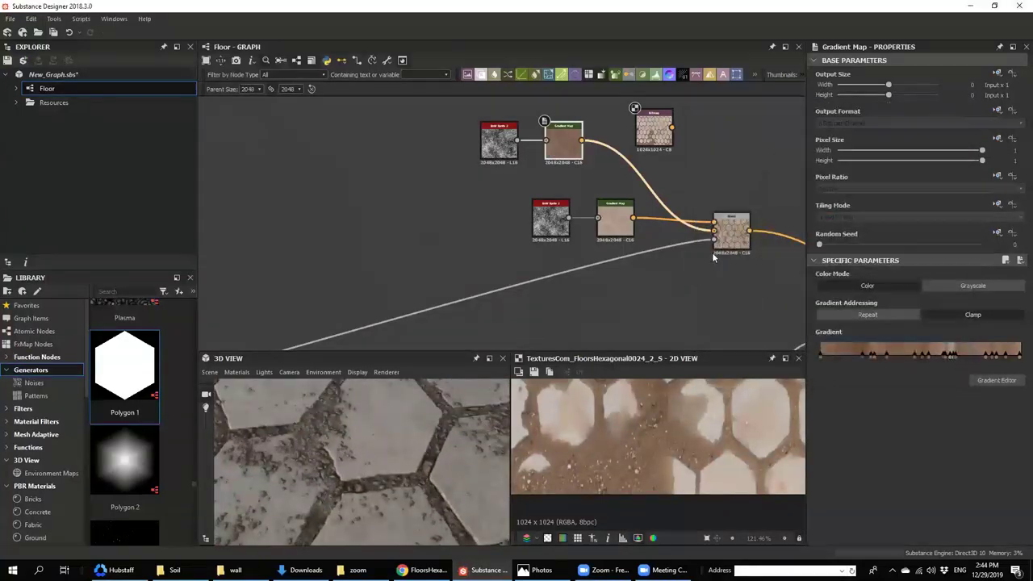
- Insert another Blend after the base color Blend and mask it with the last Height Blend's height mask
scroll(676, 201, down, 3)
scroll(707, 222, up, 4)
click(705, 204)
key(space)
click(724, 225)
middle_drag(728, 208, 683, 207)
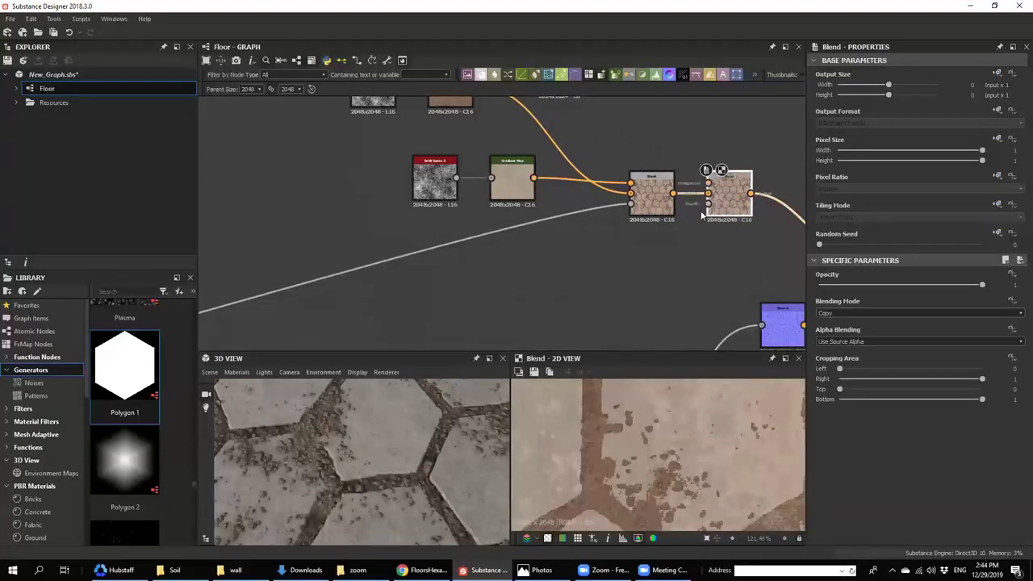
scroll(700, 211, down, 4)
middle_drag(385, 319, 417, 318)
double_click(415, 314)
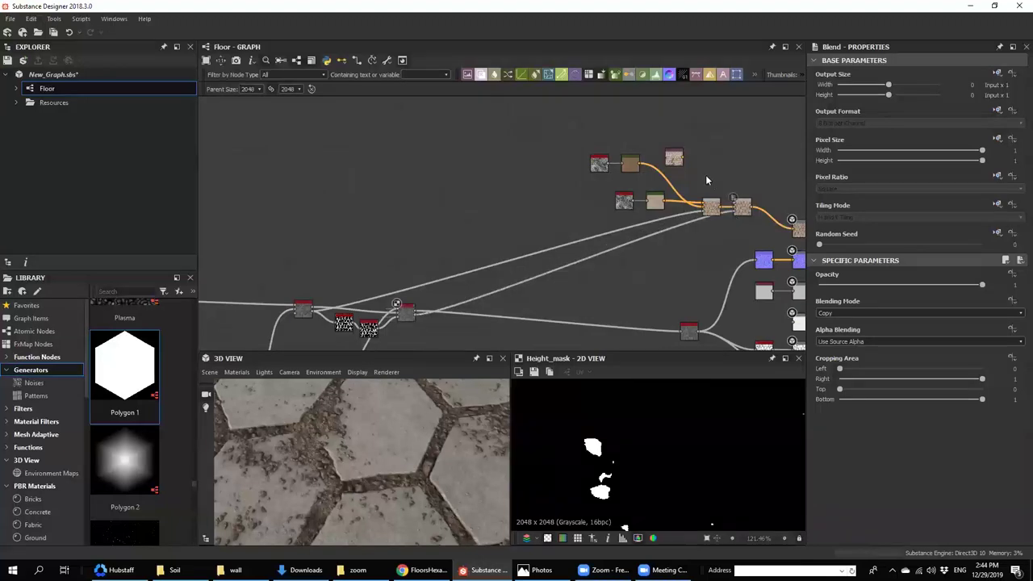
- Duplicate the dirt-colored BnW Spots 2 and Gradient Map pair and connect the copy to the new Blend's foreground
scroll(710, 178, up, 3)
drag(631, 133, 682, 102)
middle_drag(597, 137, 570, 139)
drag(428, 148, 682, 179)
key(ctrl+d)
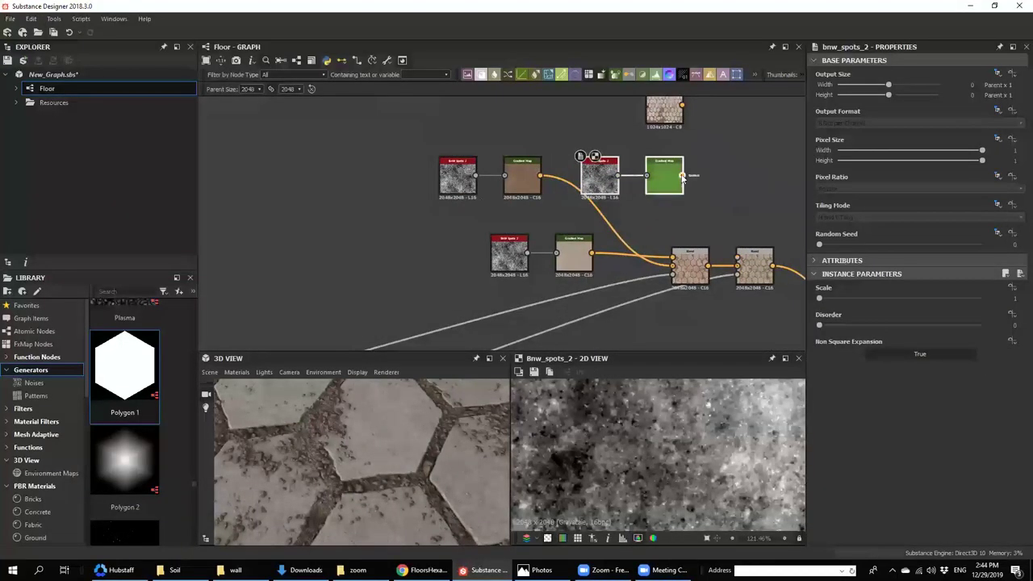
drag(743, 255, 738, 258)
- Resample the copied Gradient Map's gradient across the pebbles in the reference bitmap
double_click(669, 121)
scroll(630, 457, up, 6)
click(671, 184)
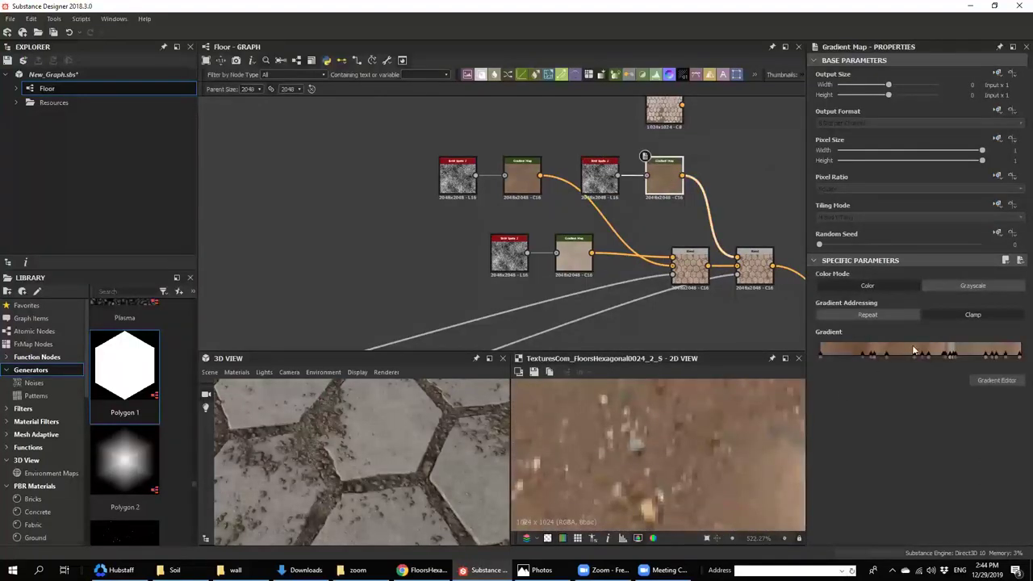
click(981, 381)
click(926, 371)
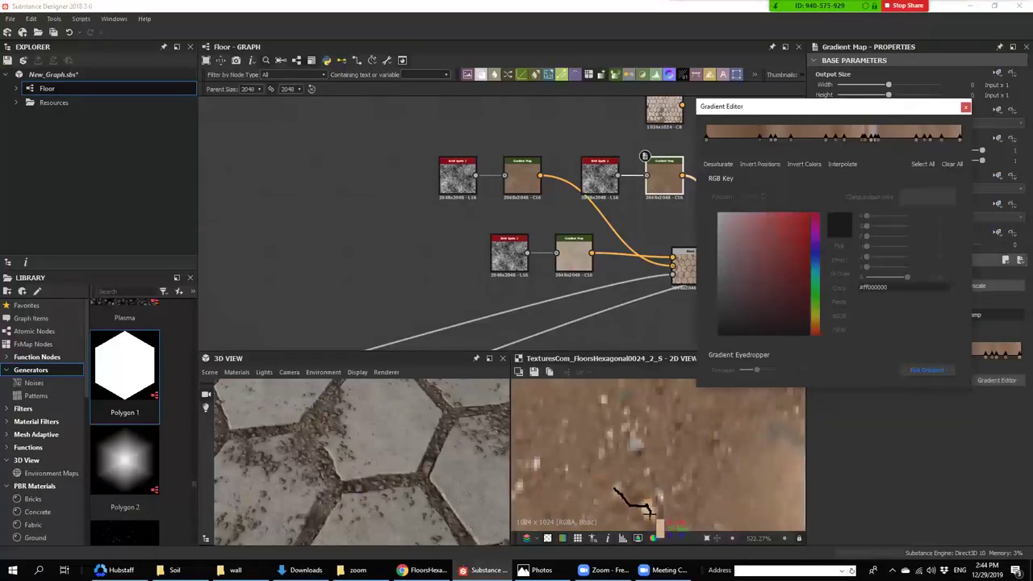
drag(647, 510, 652, 525)
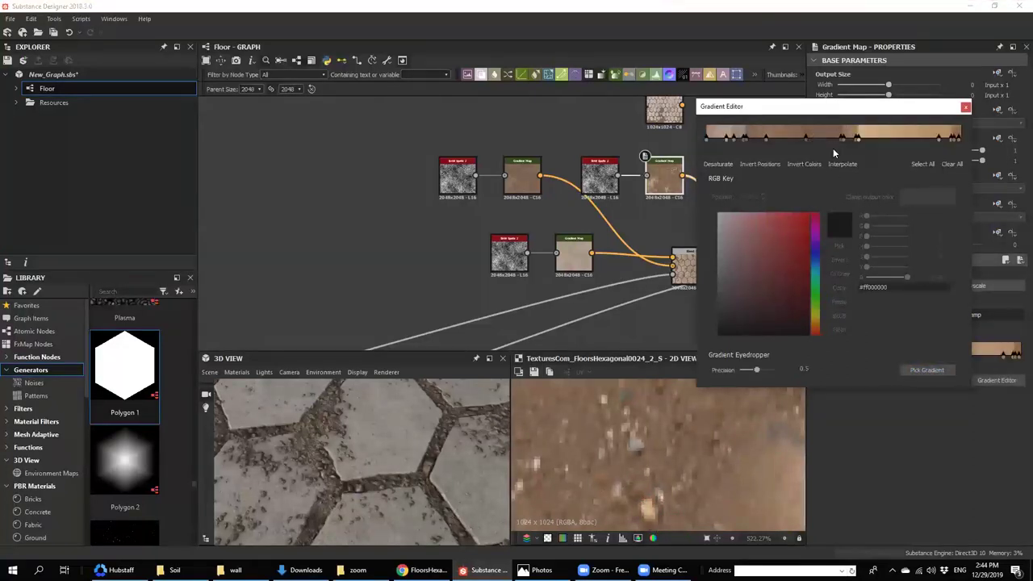
- Spread out the pebble gradient's dark keys by moving the #9a8676 key to position 0.331, and inspect the stones
drag(789, 136, 779, 133)
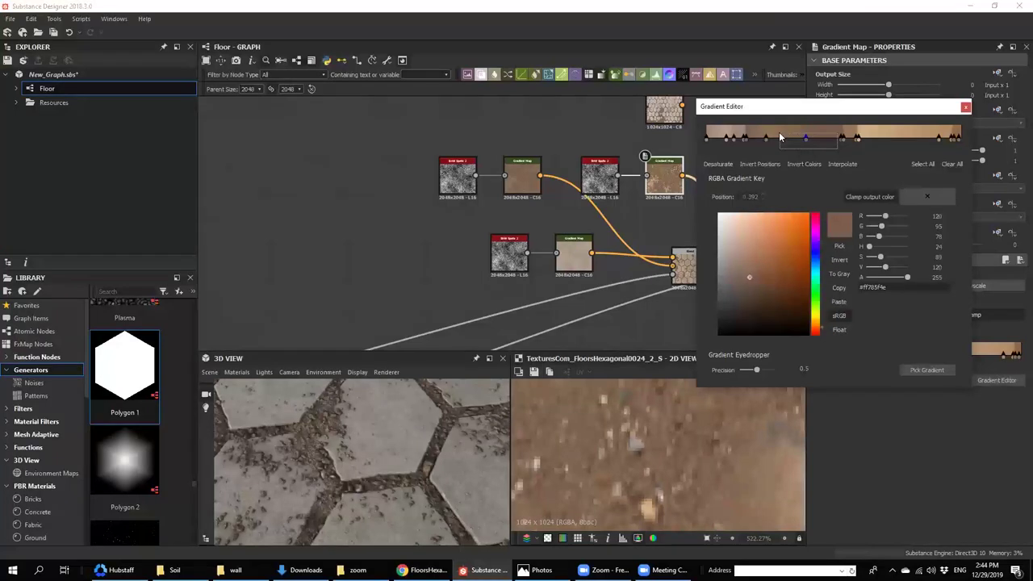
click(840, 139)
key(Delete)
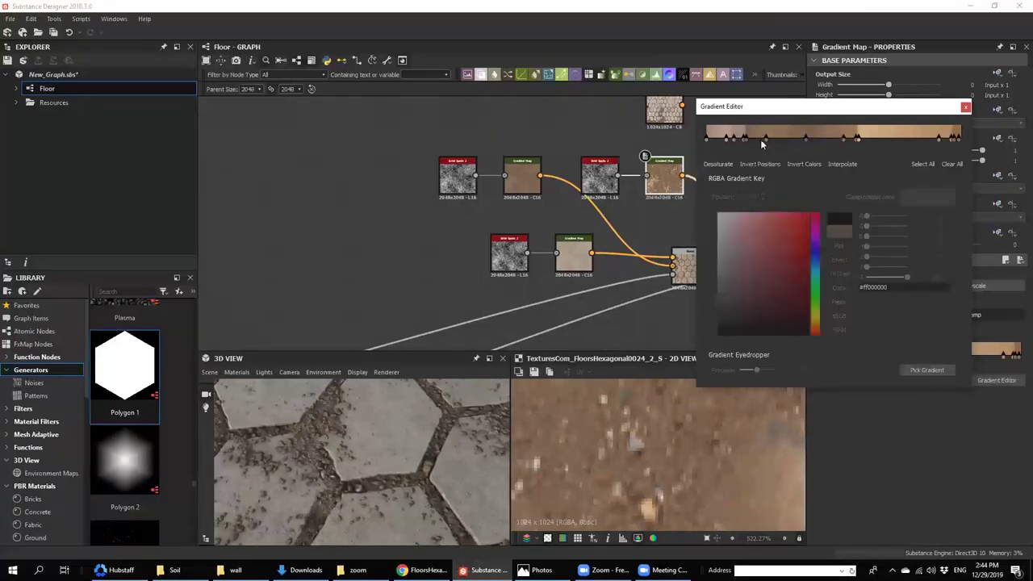
drag(747, 141, 791, 146)
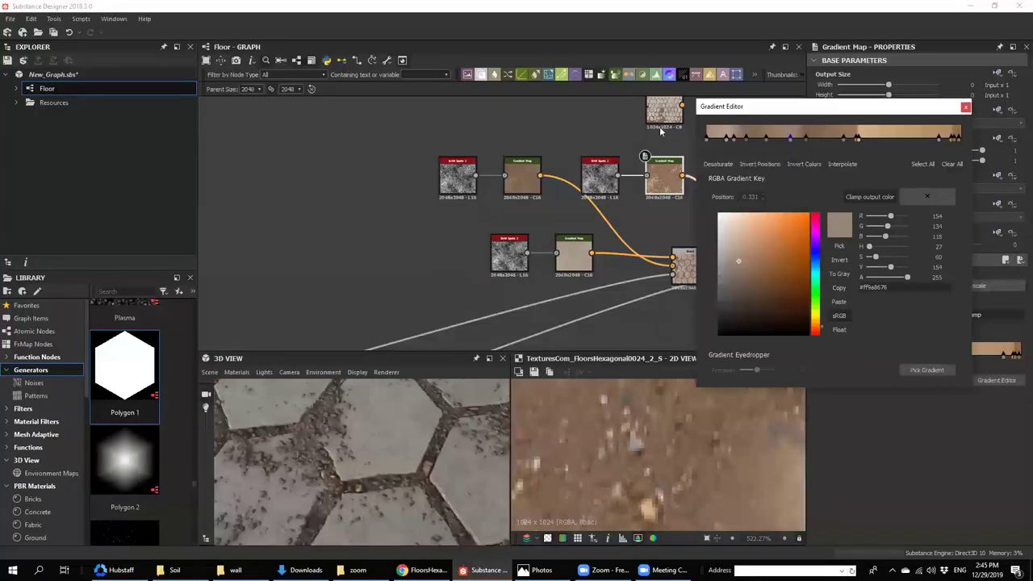
scroll(666, 179, up, 3)
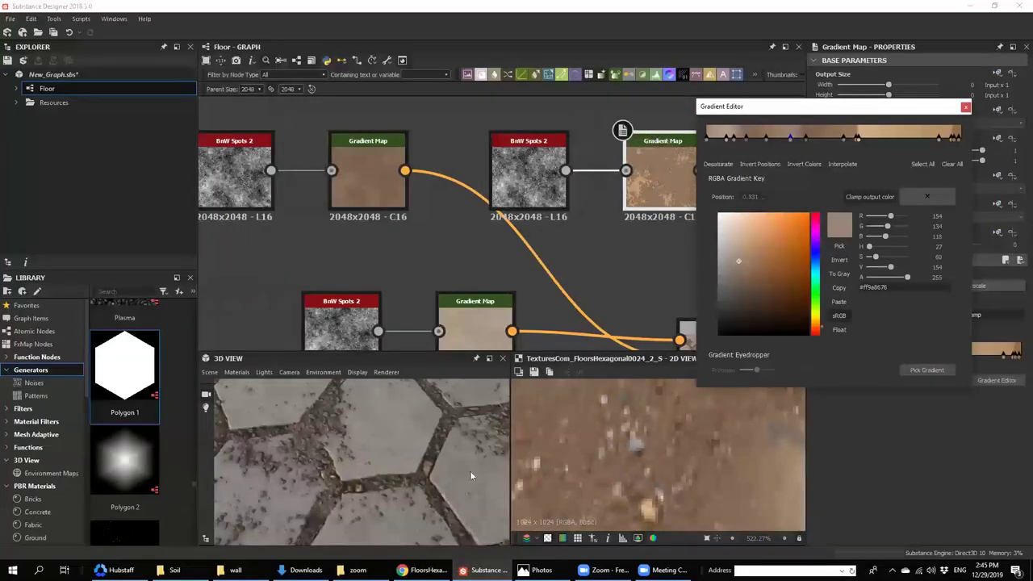
scroll(359, 491, up, 5)
middle_drag(363, 487, 339, 481)
scroll(342, 482, down, 3)
scroll(341, 482, up, 2)
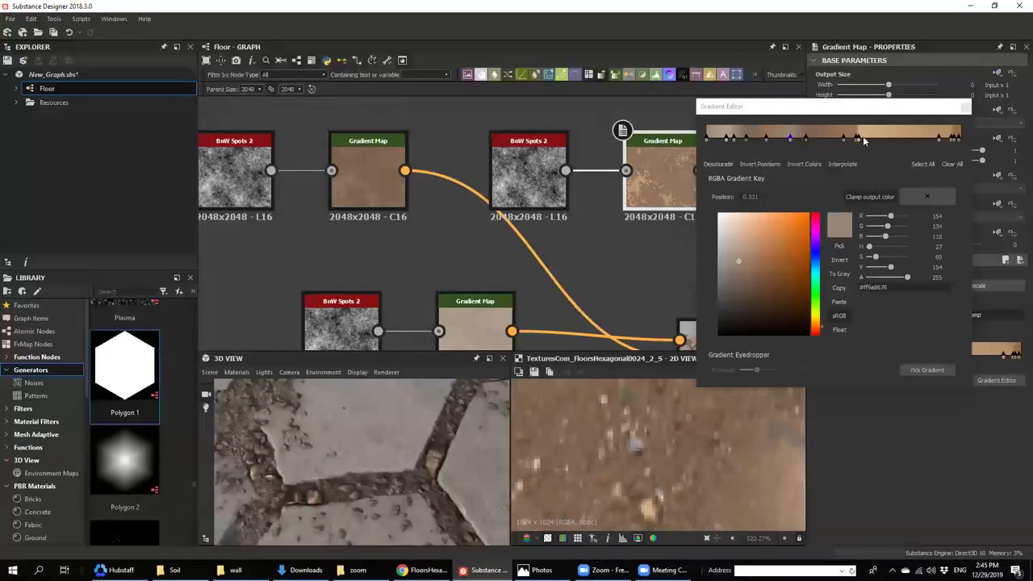
- Move the tan key to position 0.205 and add lighter keys to the gradient, including #dfd1c5 at position 0.454
drag(859, 140, 757, 138)
click(899, 141)
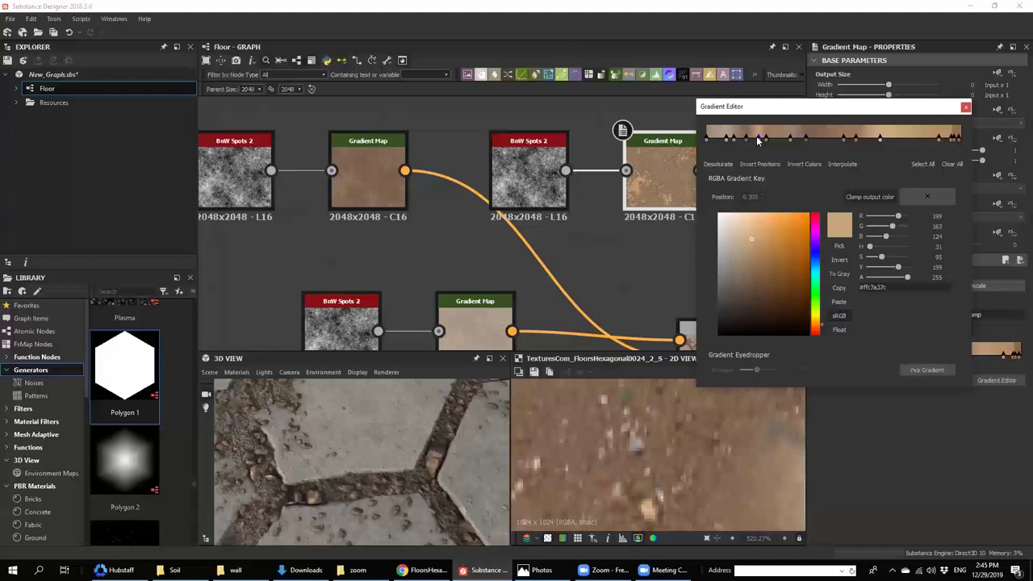
click(776, 140)
mouse_move(743, 263)
mouse_down()
mouse_move(718, 231)
mouse_move(743, 234)
mouse_move(726, 228)
mouse_up()
click(822, 140)
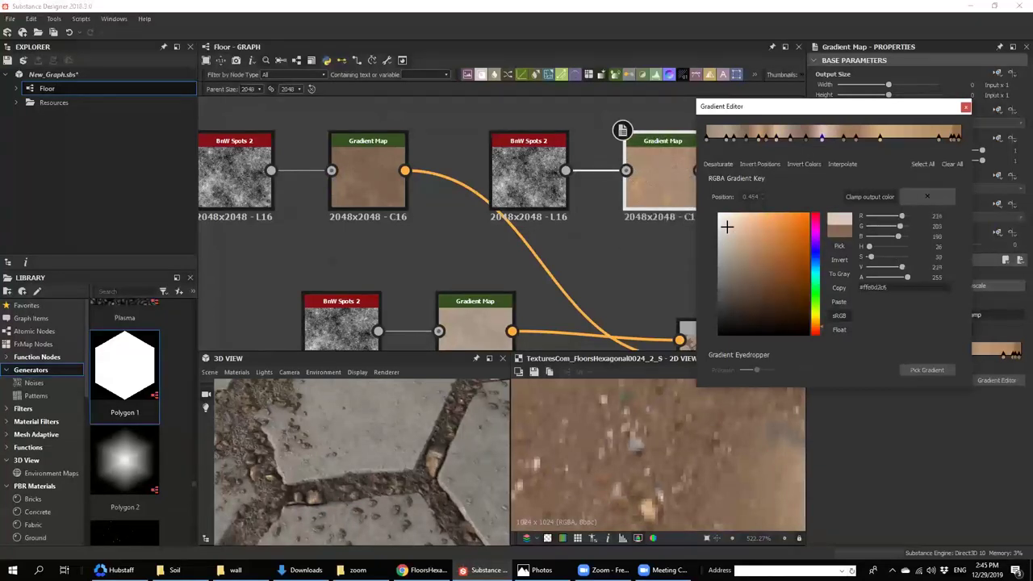
- Add a Flood Fill node fed by the last Height Blend's height mask
scroll(645, 196, down, 4)
middle_drag(599, 203, 489, 218)
middle_drag(402, 329, 500, 210)
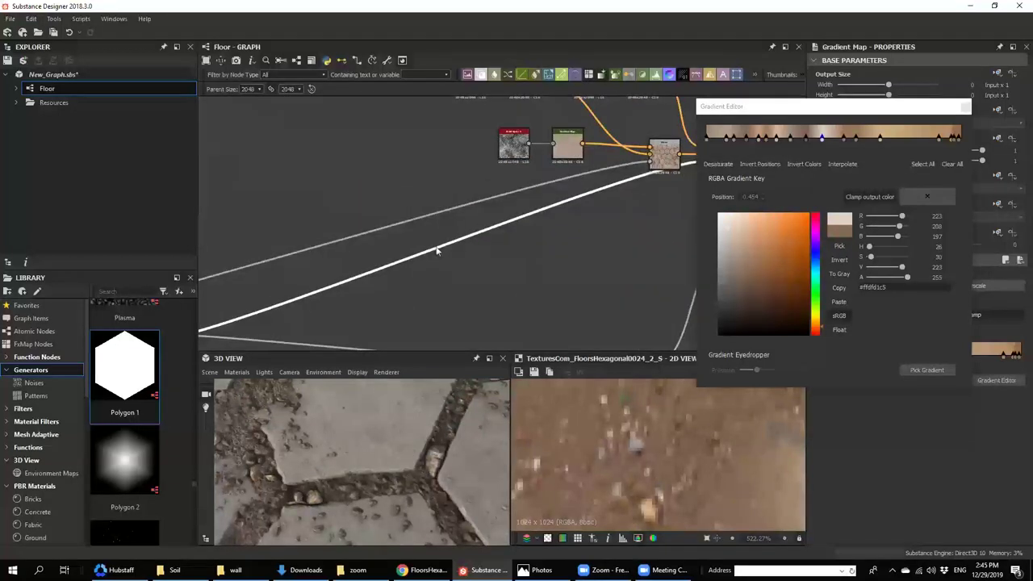
middle_drag(468, 283, 568, 188)
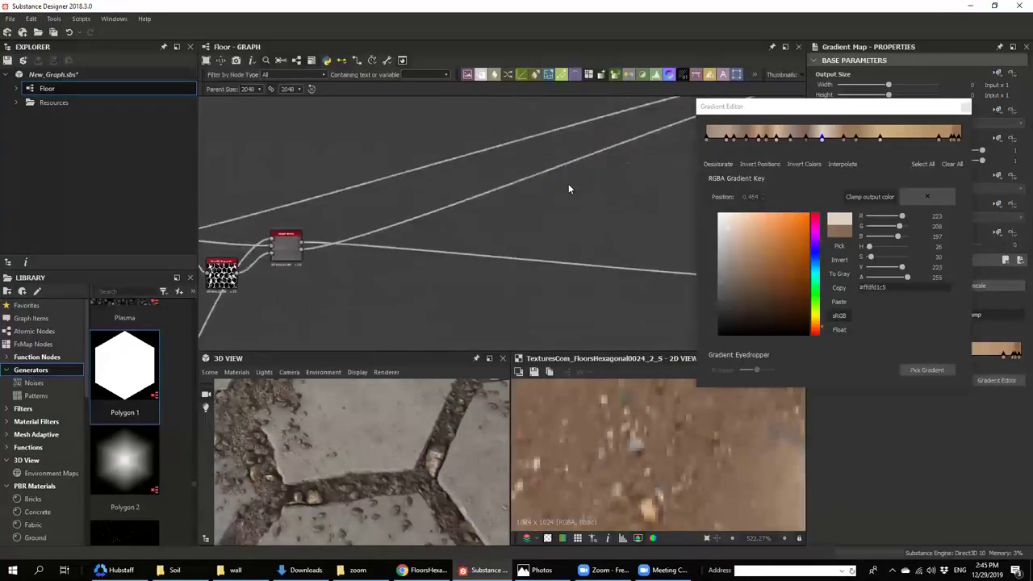
double_click(303, 251)
scroll(678, 428, down, 5)
middle_drag(552, 264, 482, 283)
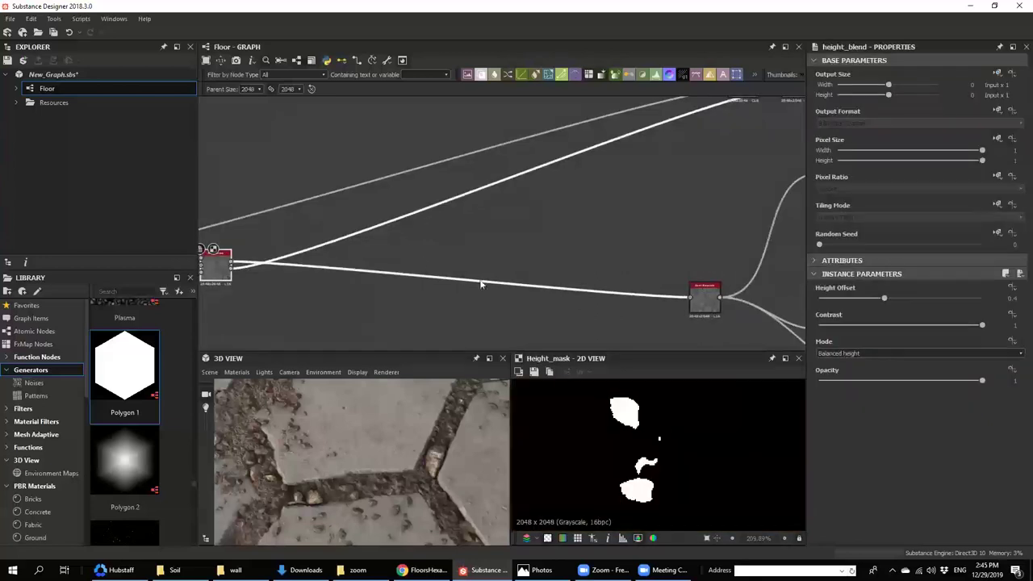
key(space)
text(l)
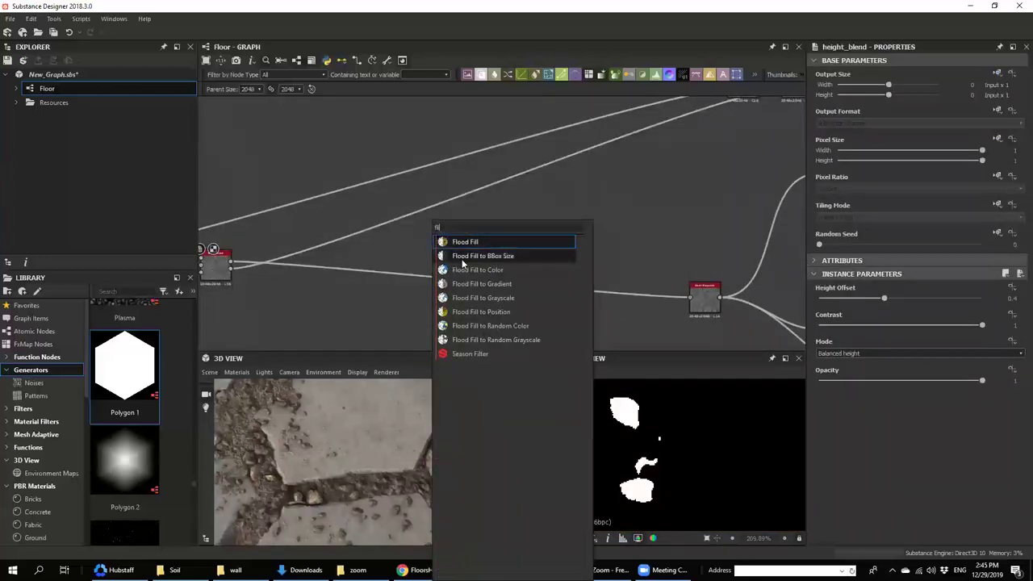
click(466, 241)
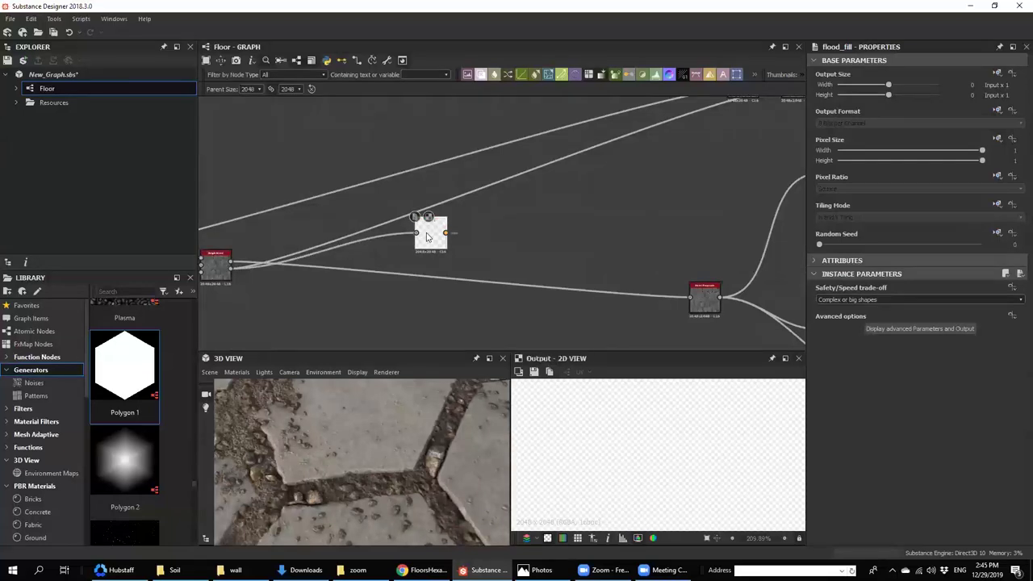
- Add a Flood Fill to Grayscale after the Flood Fill with Luminance Adjustment -0.17 and Luminance Random 1
key(space)
text(fl)
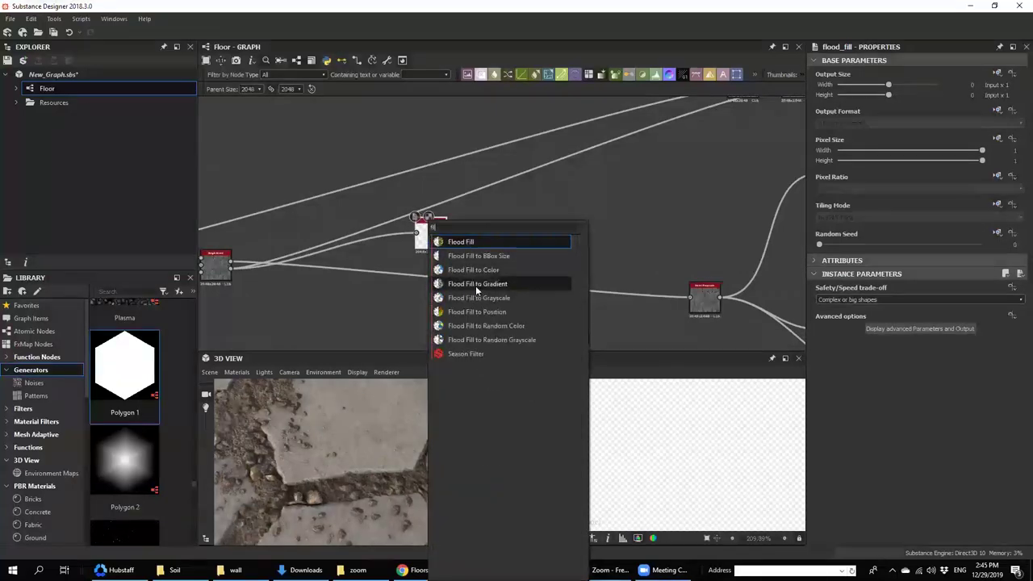
click(482, 298)
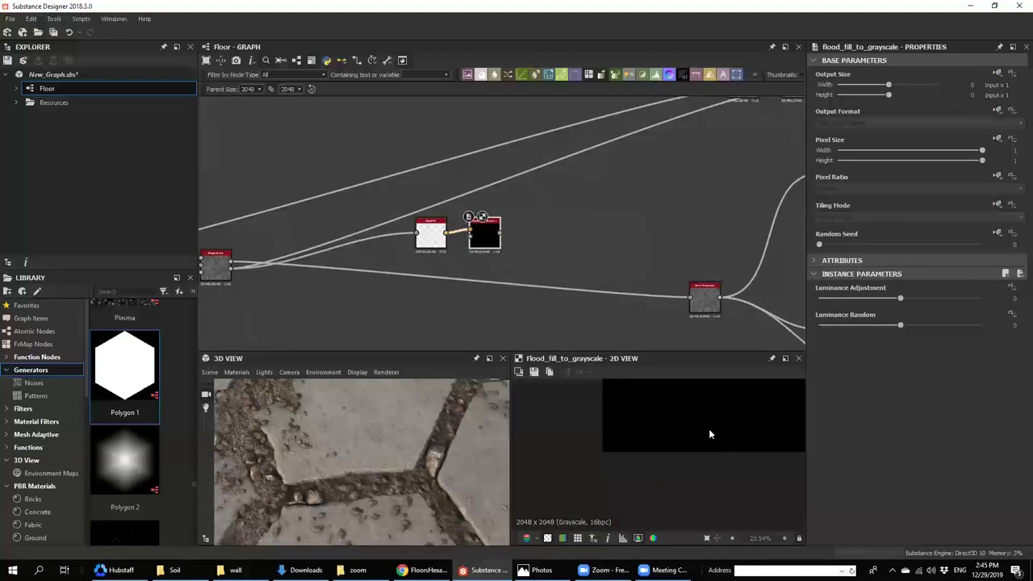
scroll(671, 440, up, 8)
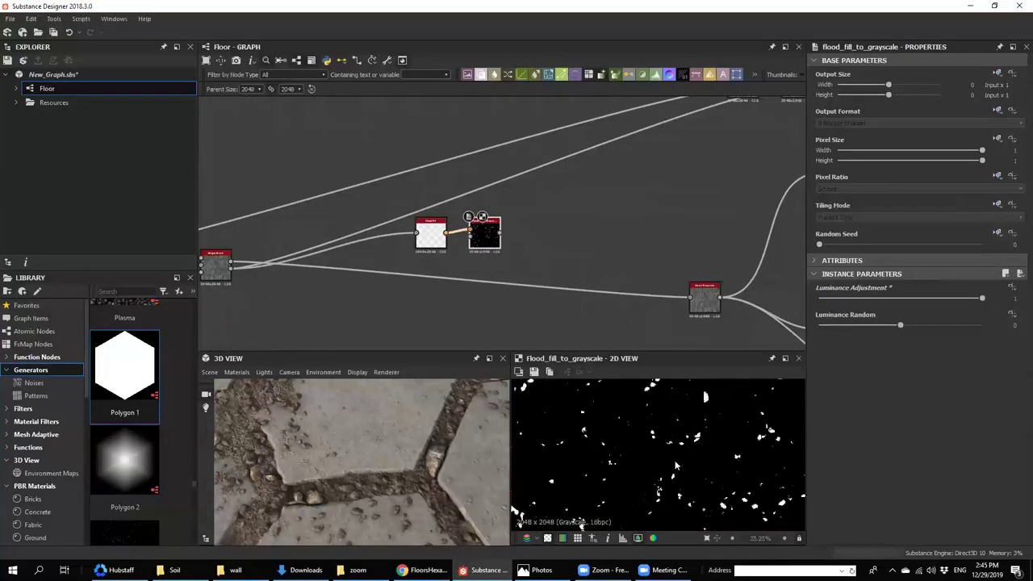
drag(960, 299, 892, 300)
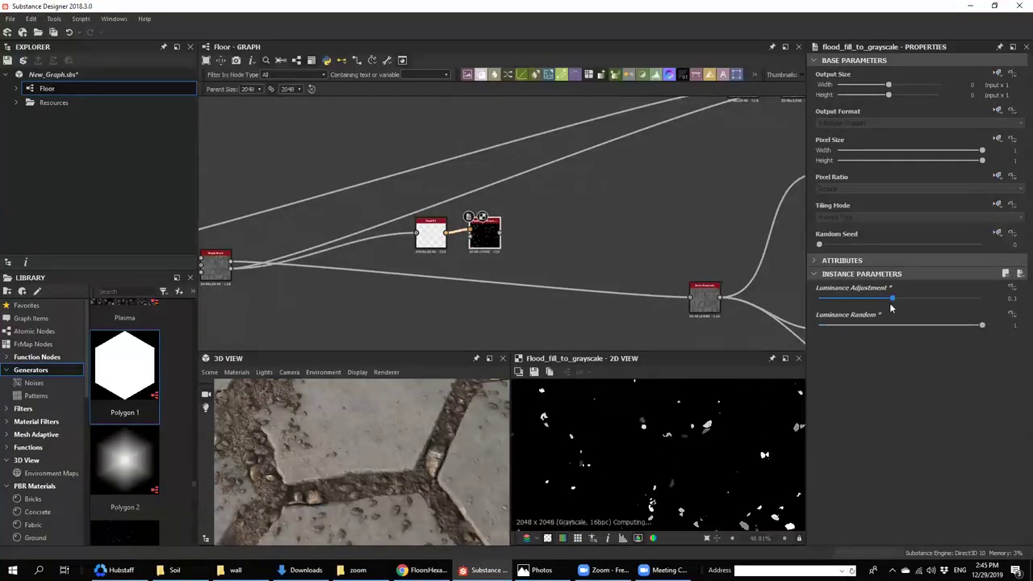
- Connect the Flood Fill to Grayscale output to the second base color Blend's mask input
scroll(506, 243, down, 2)
middle_drag(506, 240, 480, 265)
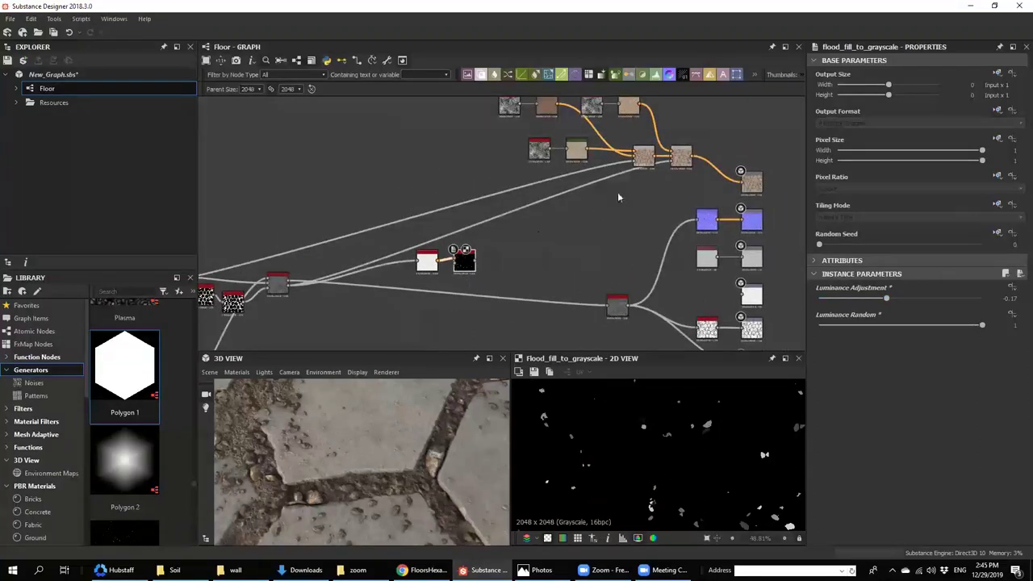
drag(477, 265, 476, 262)
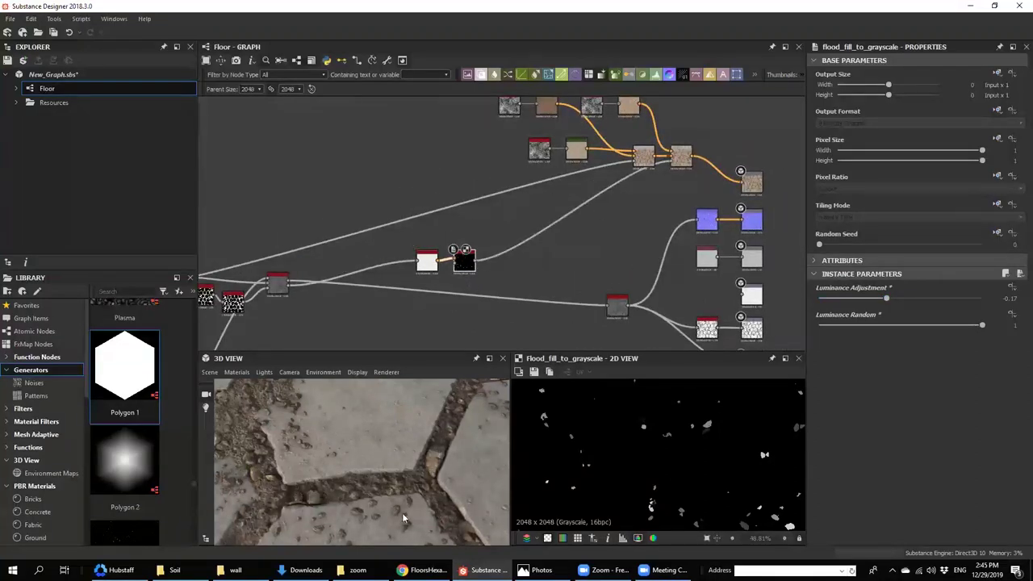
- Set the Flood Fill to Grayscale node's Luminance Adjustment to 0.32 and check the stones on the model
scroll(469, 267, up, 3)
drag(882, 301, 940, 305)
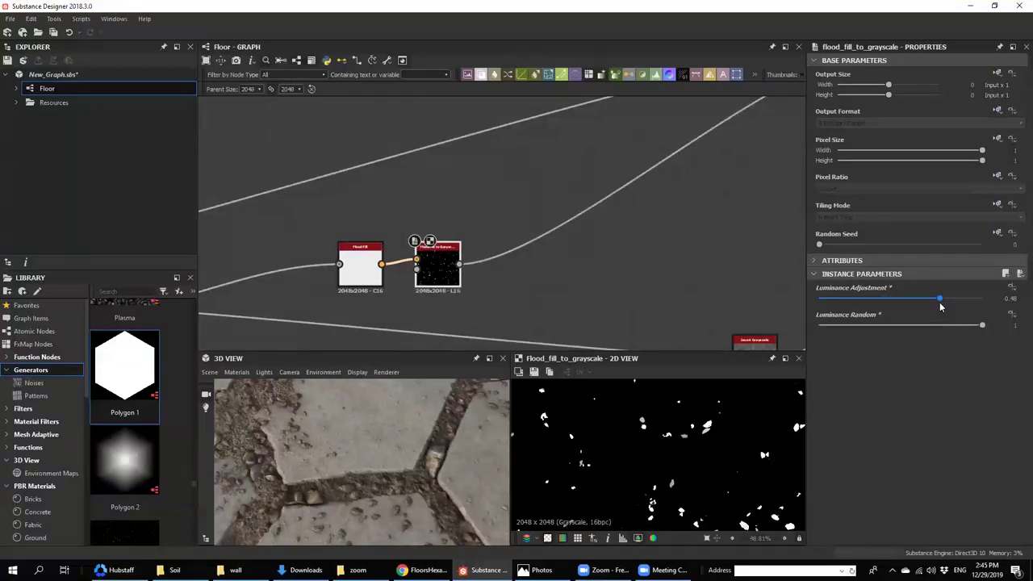
click(924, 301)
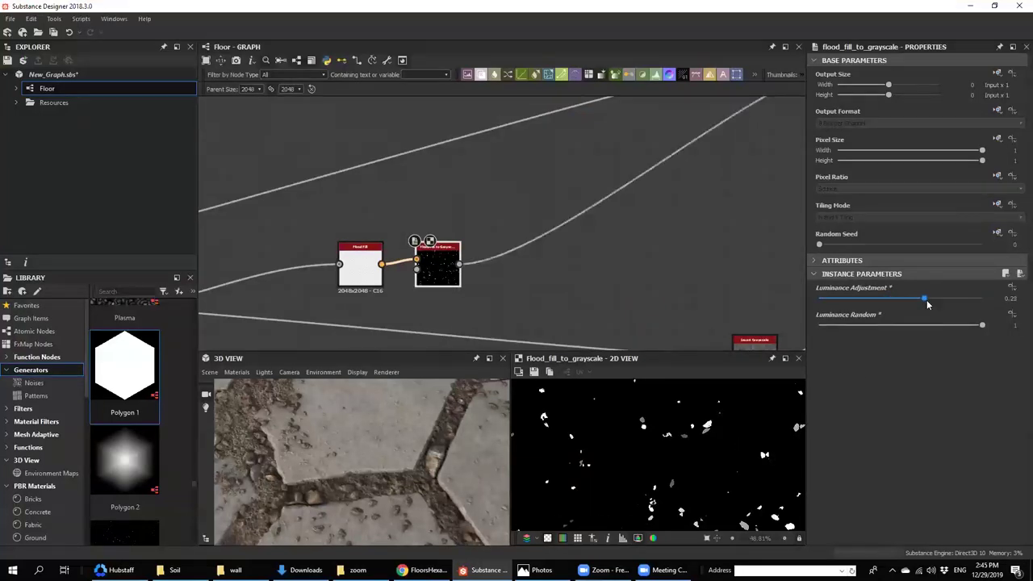
scroll(400, 514, up, 2)
drag(406, 506, 392, 489)
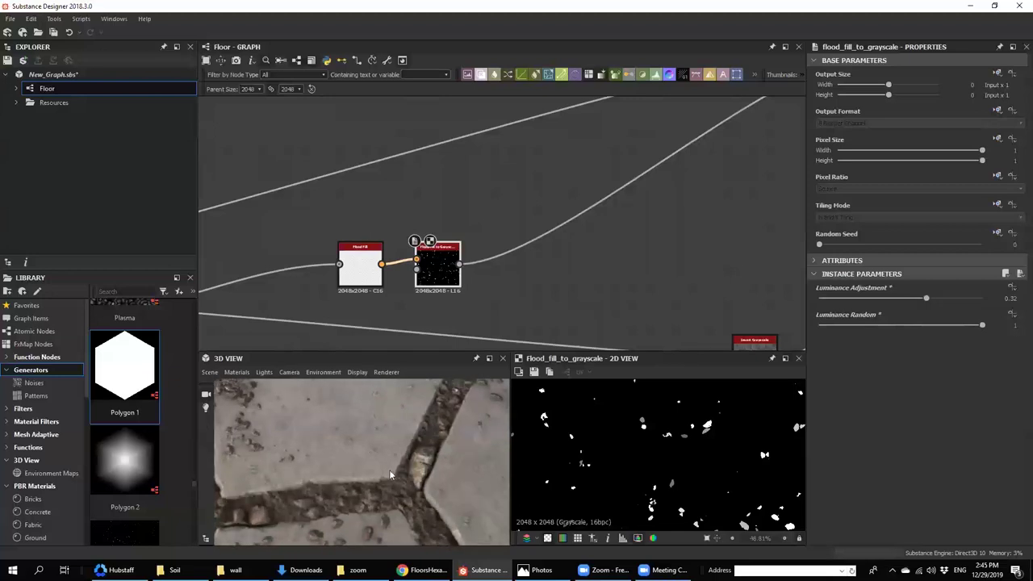
- Insert a Blend after the Flood Fill to Grayscale node and feed a Fractal Sum 1 noise into its foreground
scroll(450, 289, up, 3)
key(space)
click(478, 244)
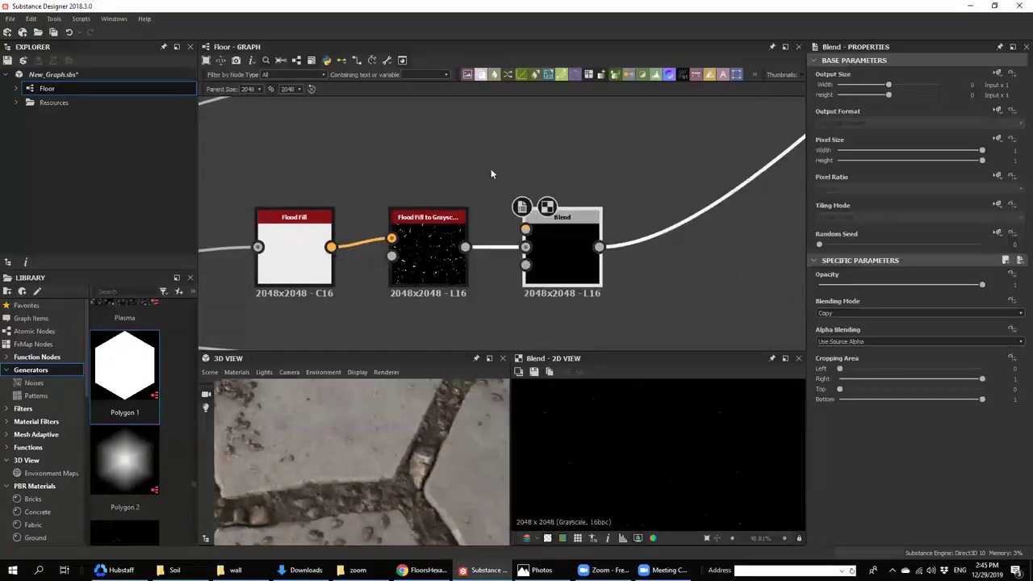
key(space)
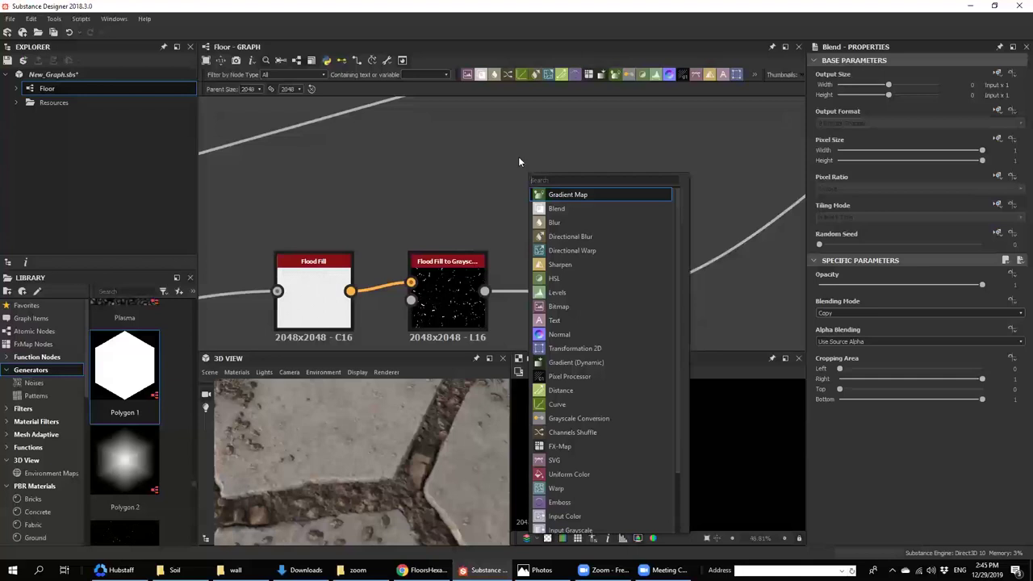
text(fra)
click(550, 208)
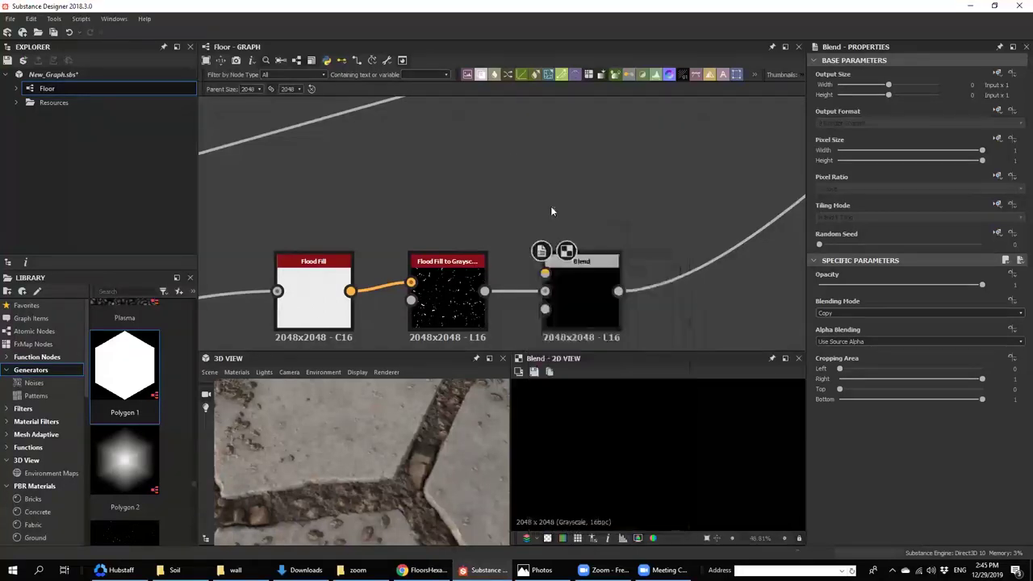
drag(565, 184, 545, 273)
double_click(579, 292)
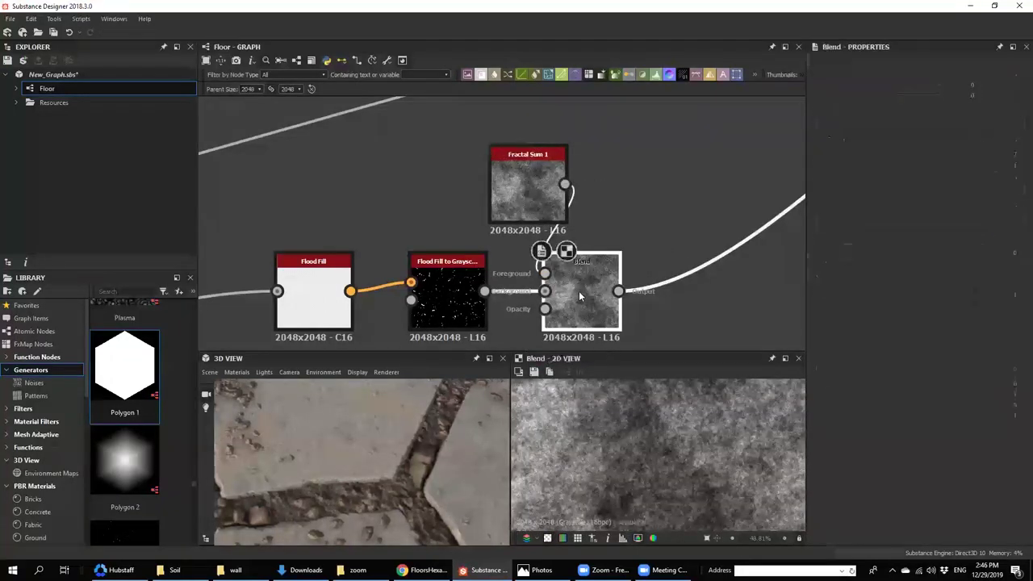
- Set the mask Blend's blending mode to Add (Linear Dodge) with opacity 1 and inspect the floor on the model
scroll(857, 318, down, 2)
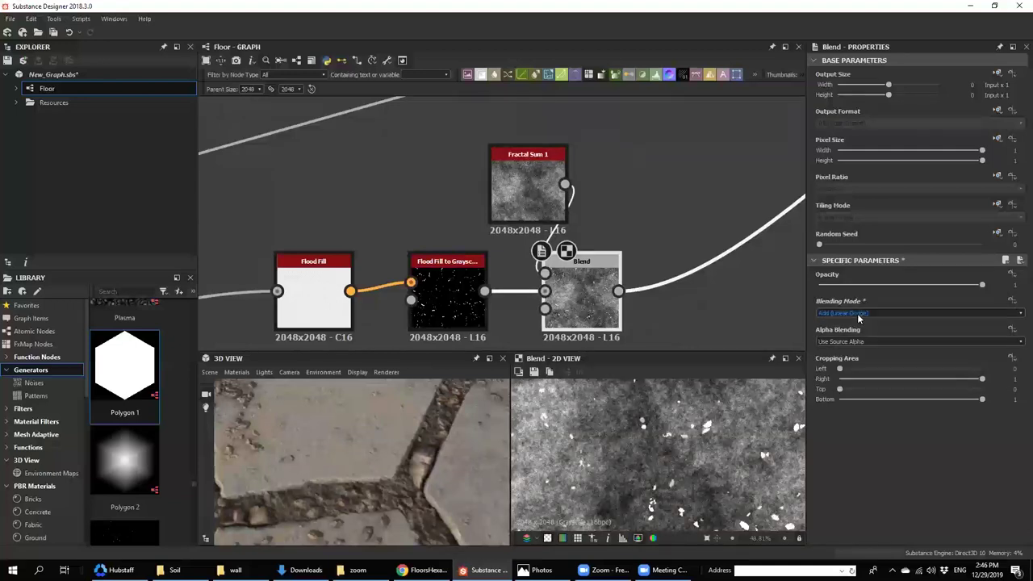
scroll(858, 318, up, 1)
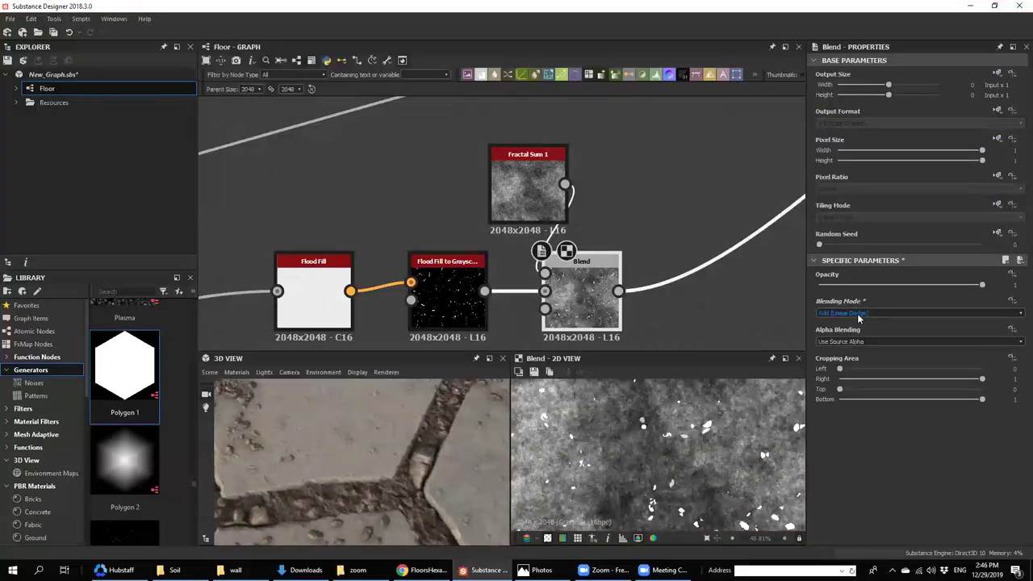
scroll(403, 448, down, 5)
middle_drag(408, 502, 382, 459)
scroll(420, 464, up, 3)
scroll(382, 459, up, 2)
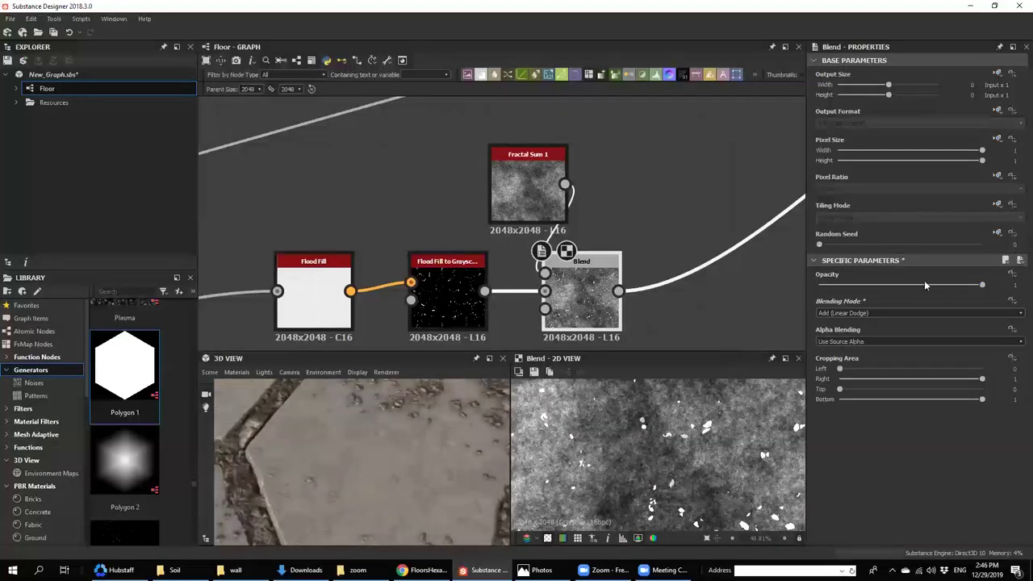
drag(918, 284, 1018, 280)
scroll(372, 465, down, 4)
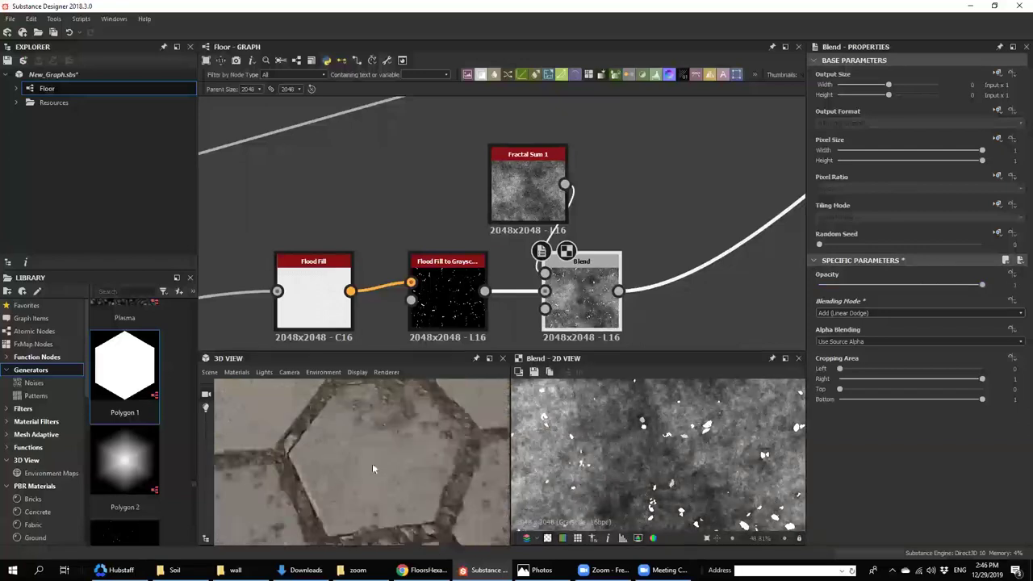
scroll(374, 484, down, 3)
scroll(372, 486, up, 7)
middle_drag(363, 485, 378, 424)
scroll(364, 457, down, 4)
scroll(378, 424, up, 5)
scroll(528, 231, down, 5)
- Insert an HSL node between the gradient map and the second base color Blend, and set its Lightness to 0.53
middle_drag(539, 229, 461, 320)
scroll(682, 174, up, 4)
middle_drag(682, 174, 602, 262)
click(552, 165)
key(space)
text(jn)
click(526, 152)
key(space)
text(h)
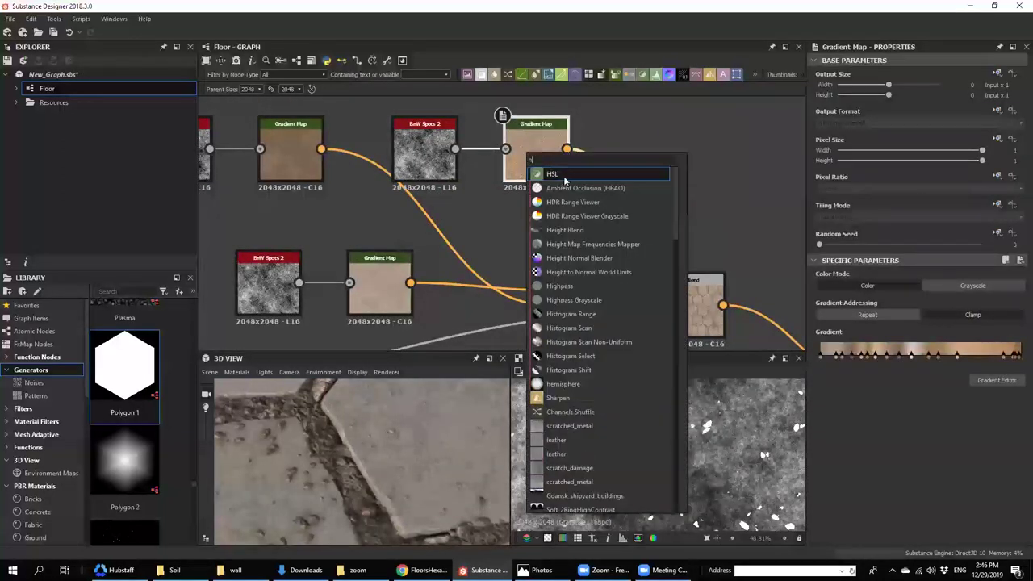
click(564, 176)
drag(899, 339, 905, 342)
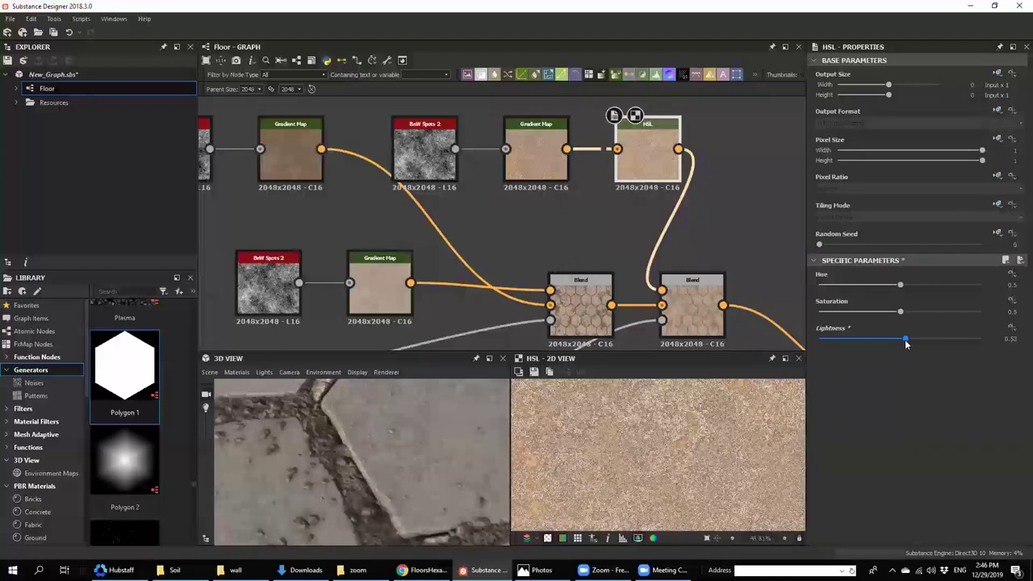
- Try Add (Linear Dodge) and other blending modes on the second base color Blend
double_click(687, 311)
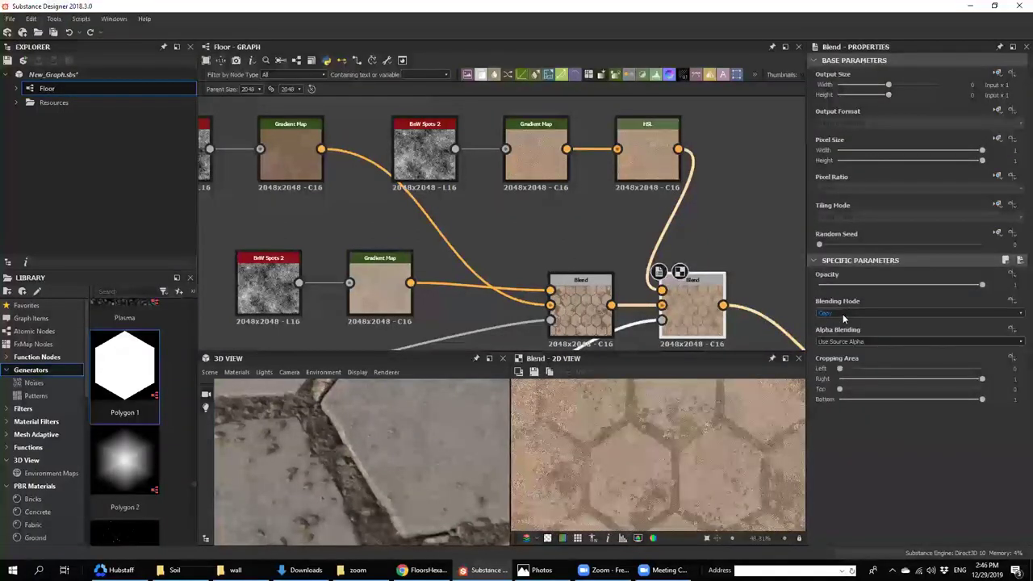
scroll(842, 314, down, 1)
scroll(411, 459, down, 4)
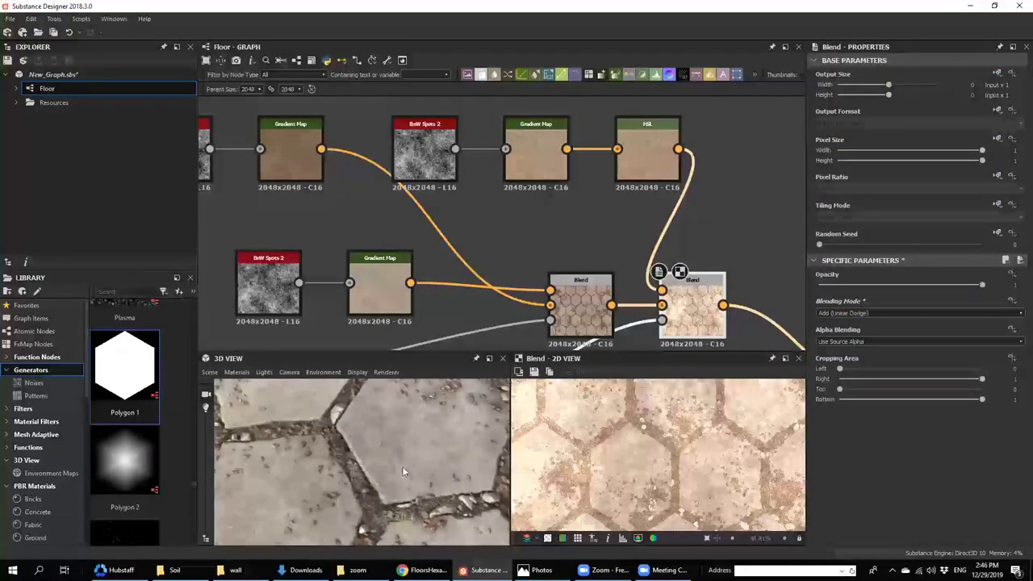
key(Down)
key(Down)
key(Down)
key(Up)
key(Down)
scroll(413, 493, up, 3)
key(Up)
key(Up)
key(Up)
key(Up)
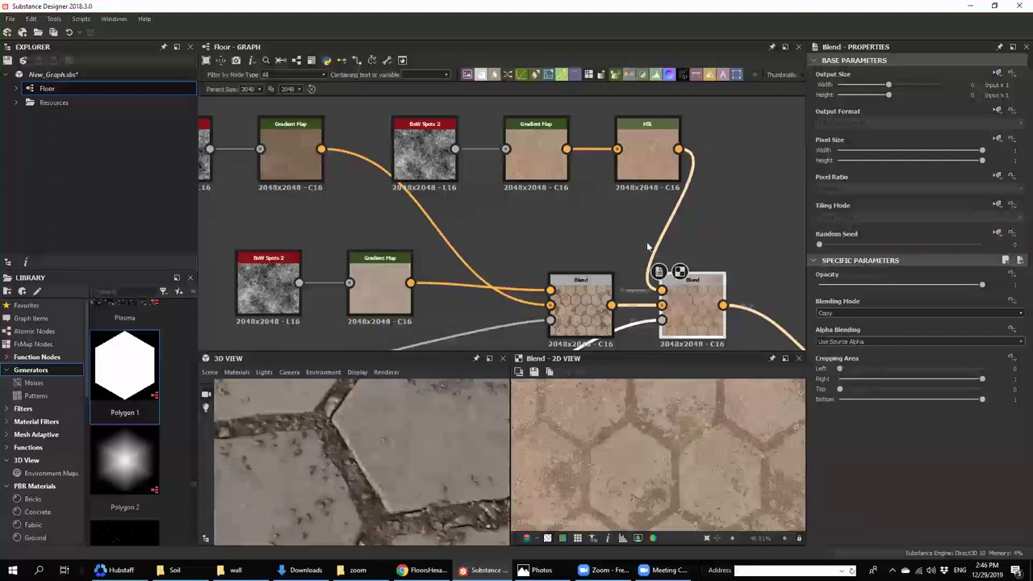
- Inspect the lightened stone color on the model and preview both base color Blend nodes
click(647, 154)
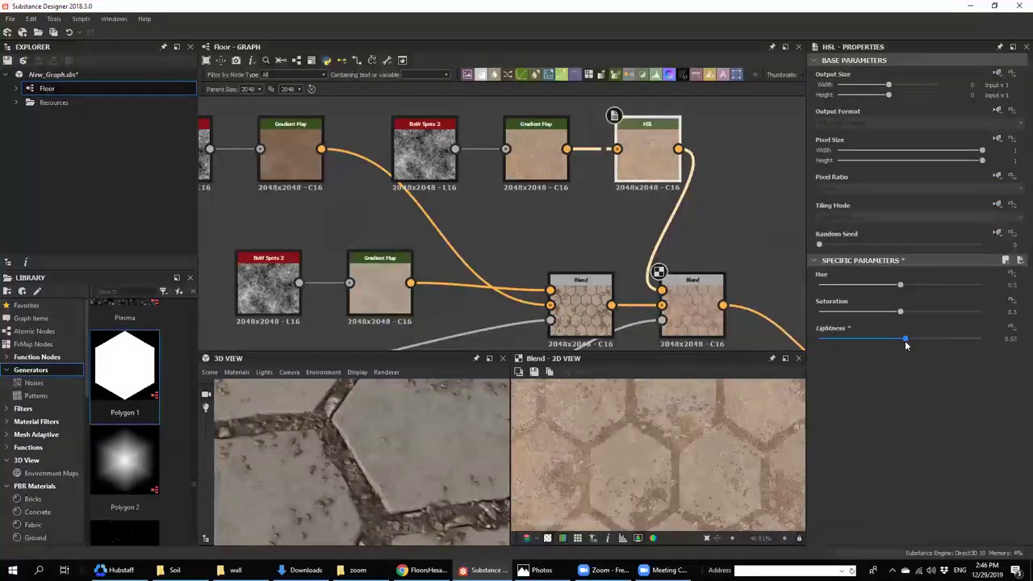
scroll(382, 461, down, 3)
drag(382, 460, 477, 256)
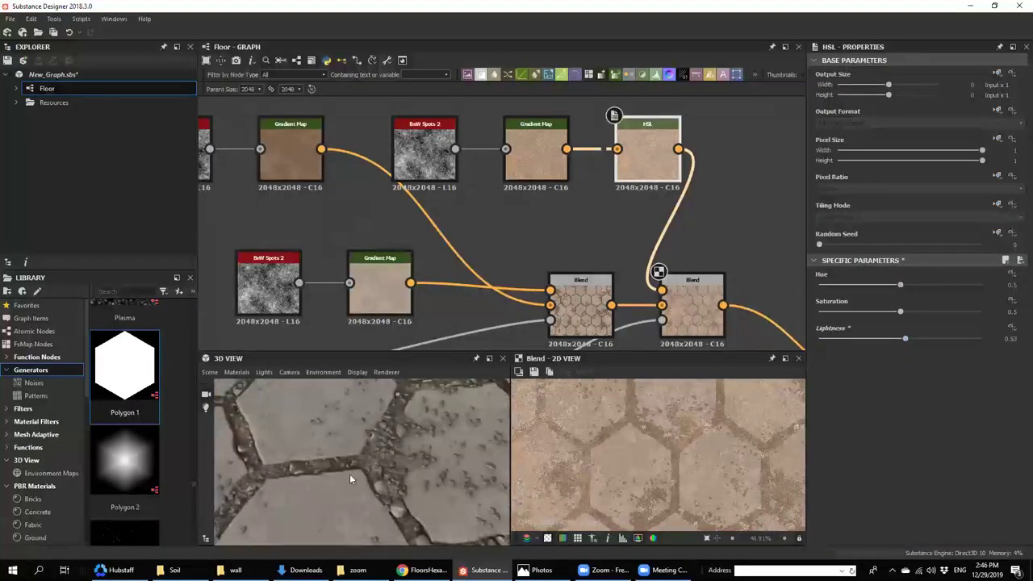
scroll(351, 475, down, 3)
scroll(359, 479, up, 6)
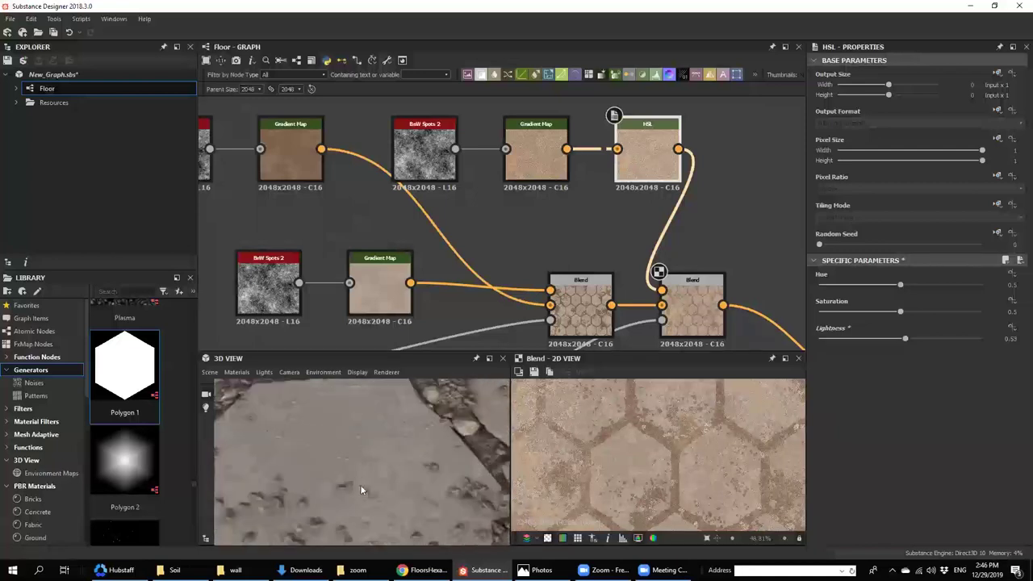
scroll(371, 452, down, 5)
drag(433, 409, 392, 460)
scroll(392, 461, up, 3)
scroll(582, 276, down, 4)
middle_drag(597, 267, 607, 204)
scroll(463, 171, up, 3)
double_click(685, 286)
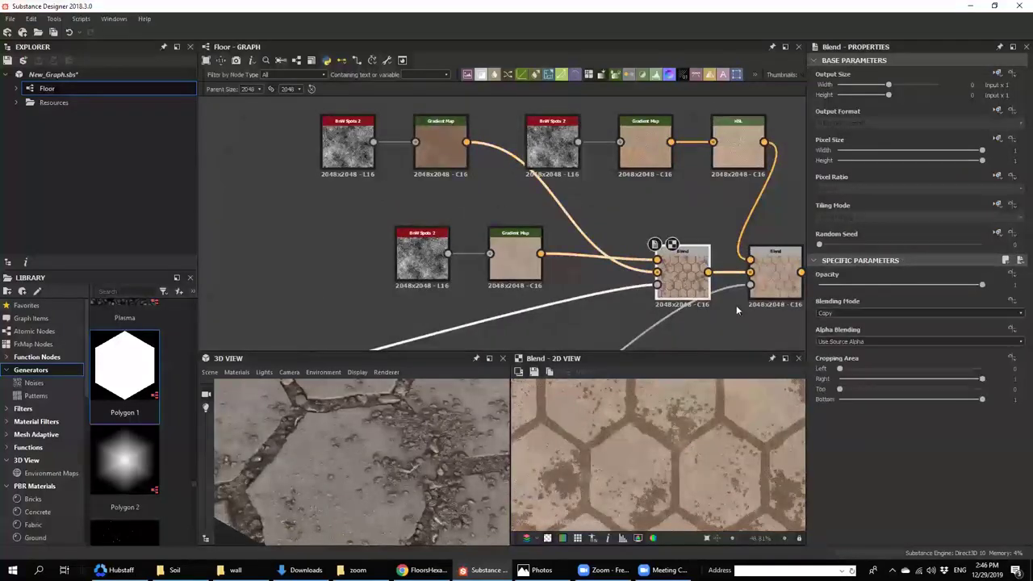
middle_drag(737, 306, 688, 305)
double_click(731, 276)
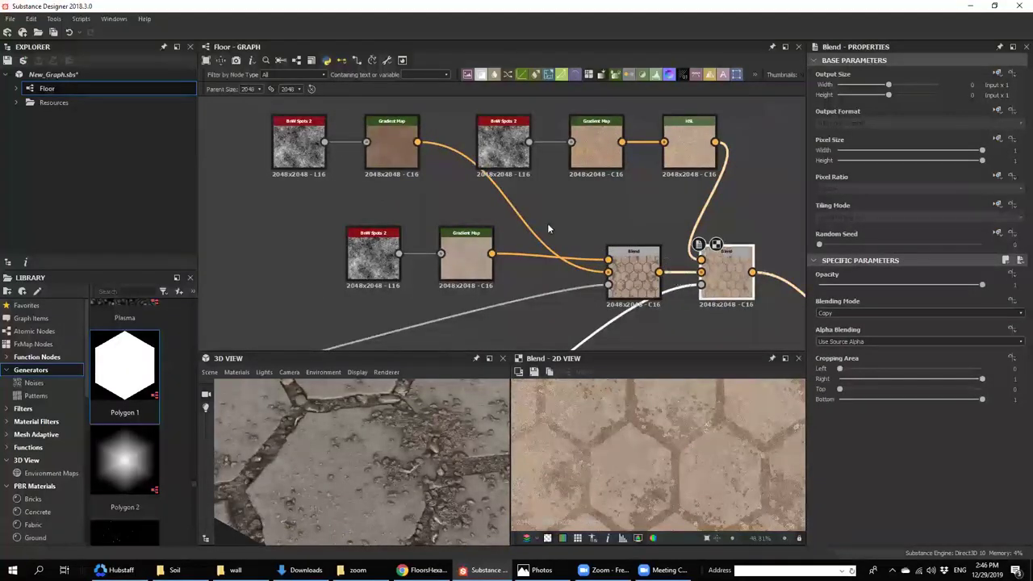
- Insert an HSL node after the darker brown gradient map, set its Lightness to 0.46 and check the dirt on the model
click(401, 151)
key(space)
text(h)
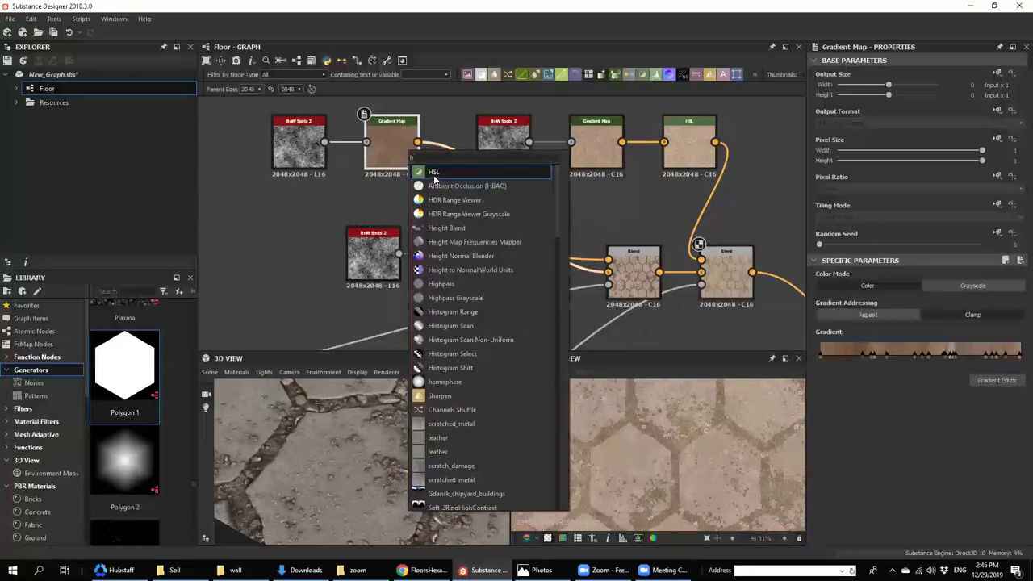
click(431, 176)
drag(898, 341, 893, 343)
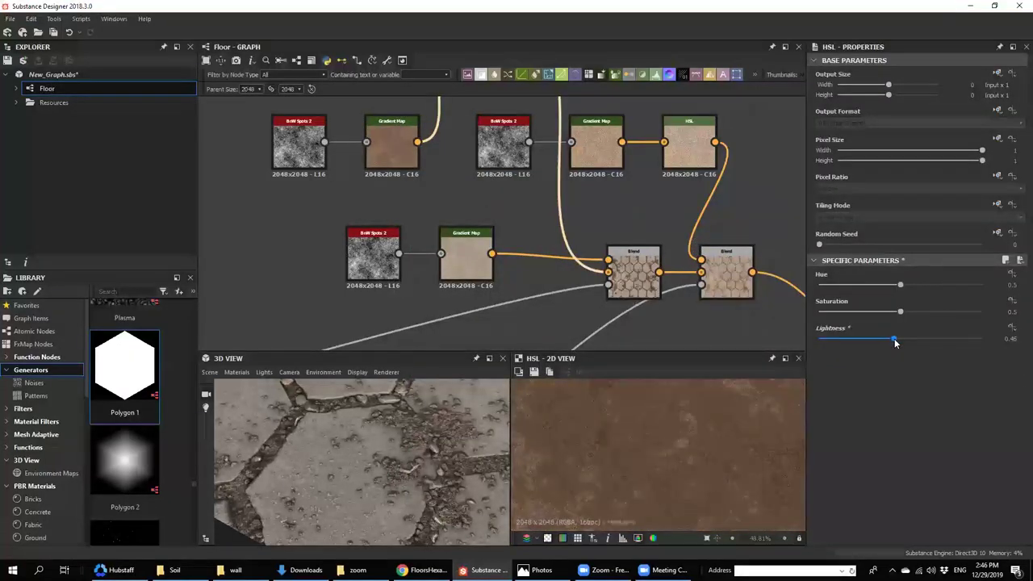
scroll(390, 463, up, 4)
middle_drag(405, 471, 383, 450)
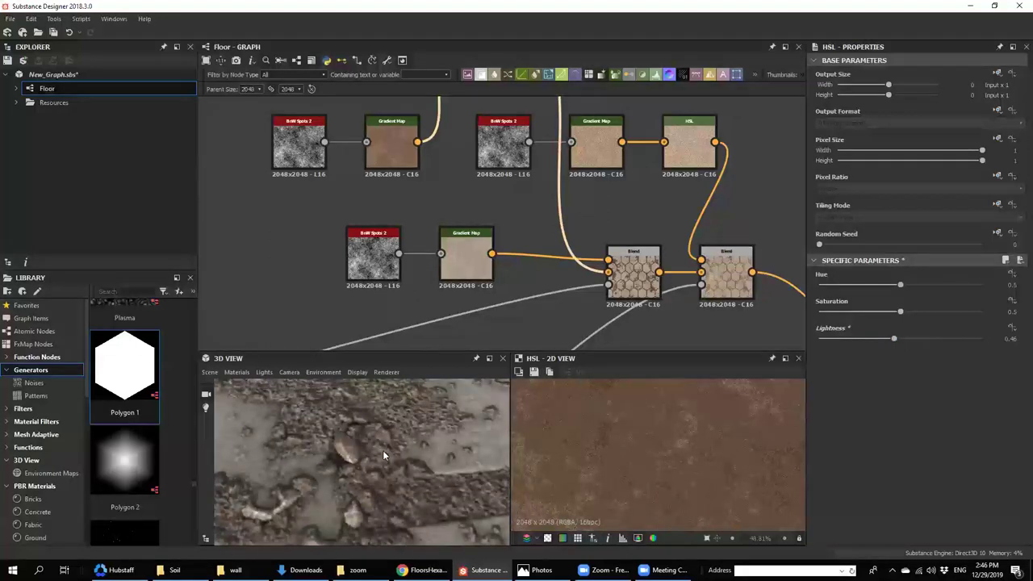
scroll(379, 455, down, 7)
scroll(375, 459, down, 4)
mouse_move(375, 459)
mouse_down()
mouse_move(350, 501)
mouse_move(436, 462)
mouse_move(385, 469)
mouse_up()
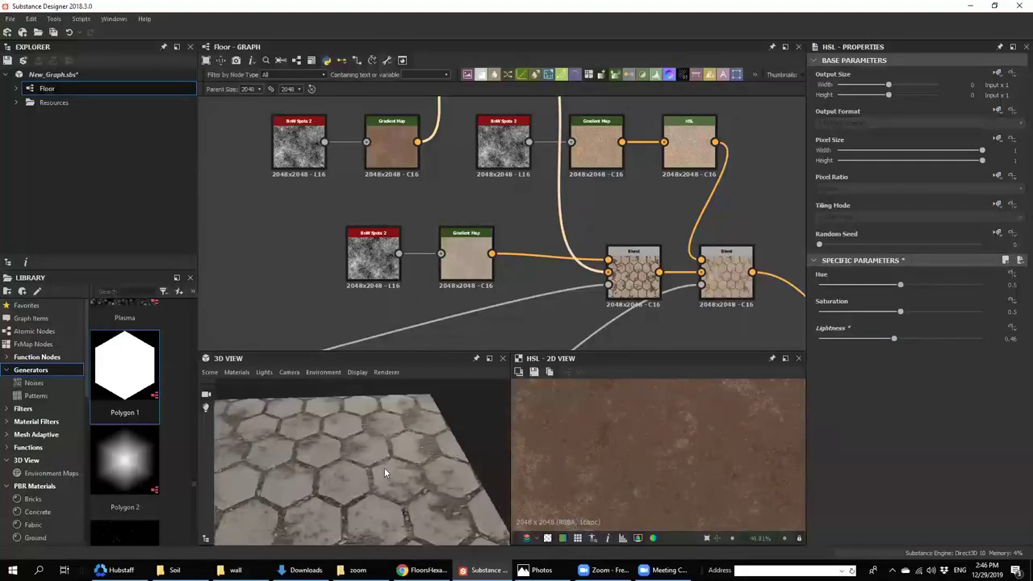
scroll(380, 453, up, 5)
- Set the dirt HSL node's Saturation to 0.52 with Hue at 0.5 and check the dirt color on the model
middle_drag(512, 213, 465, 342)
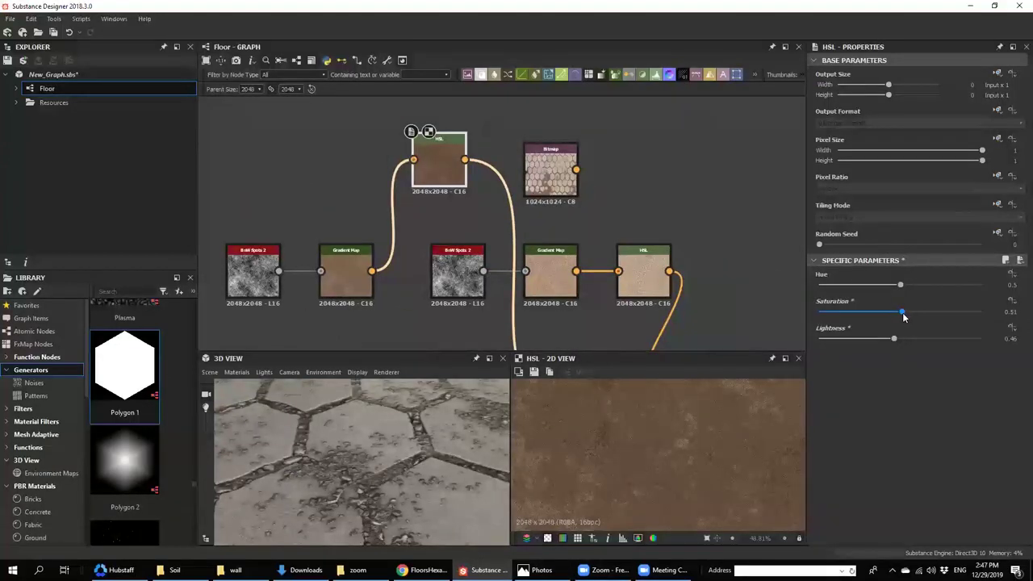
drag(360, 452, 346, 499)
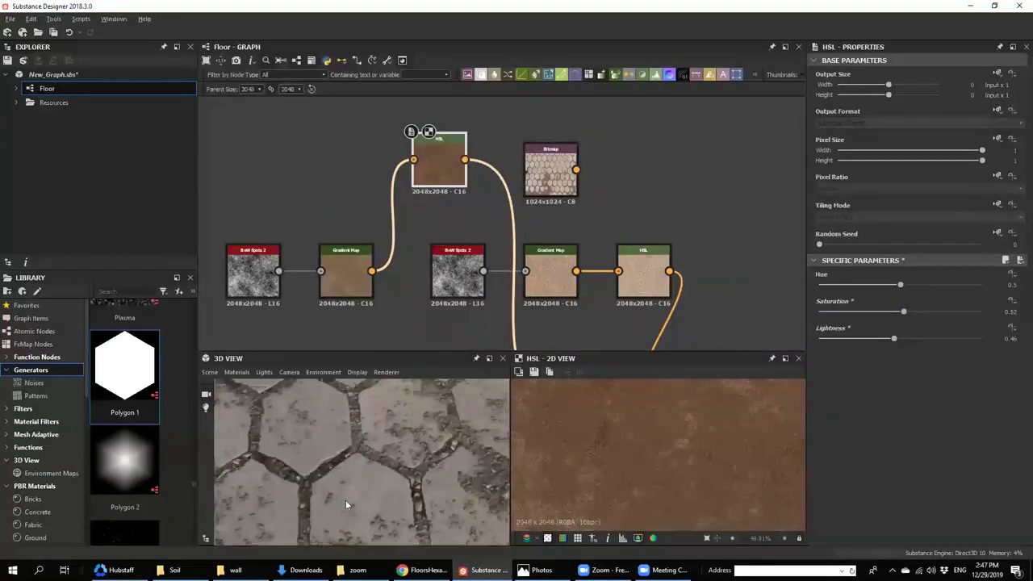
scroll(350, 462, up, 5)
drag(350, 462, 353, 407)
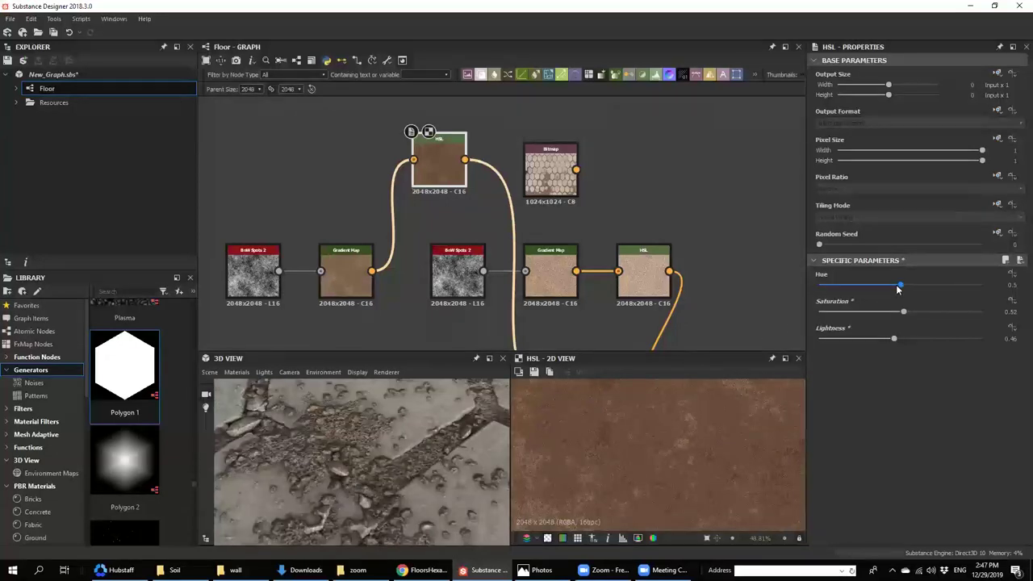
drag(898, 284, 901, 284)
scroll(365, 475, down, 5)
scroll(353, 465, up, 5)
scroll(353, 464, down, 6)
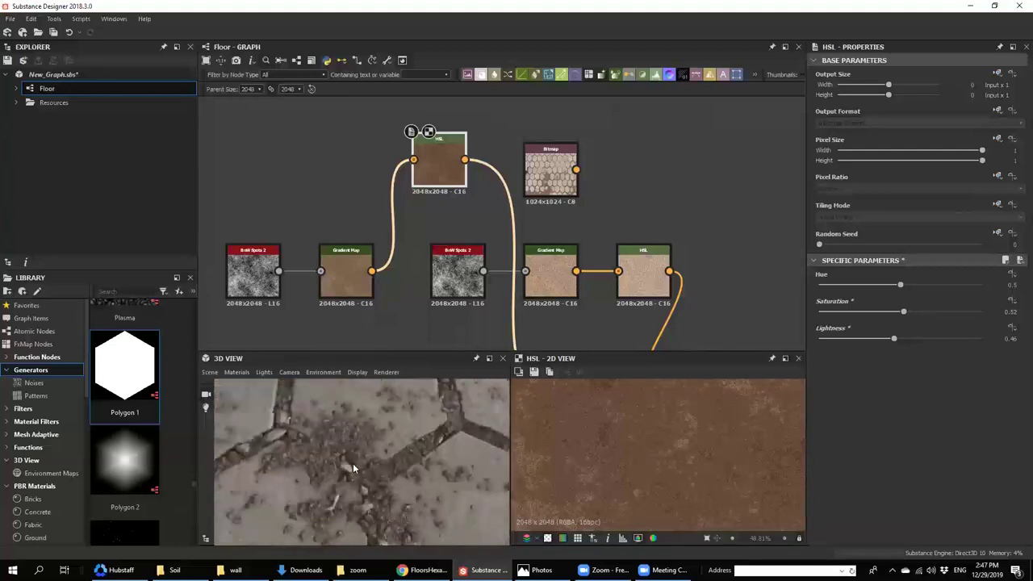
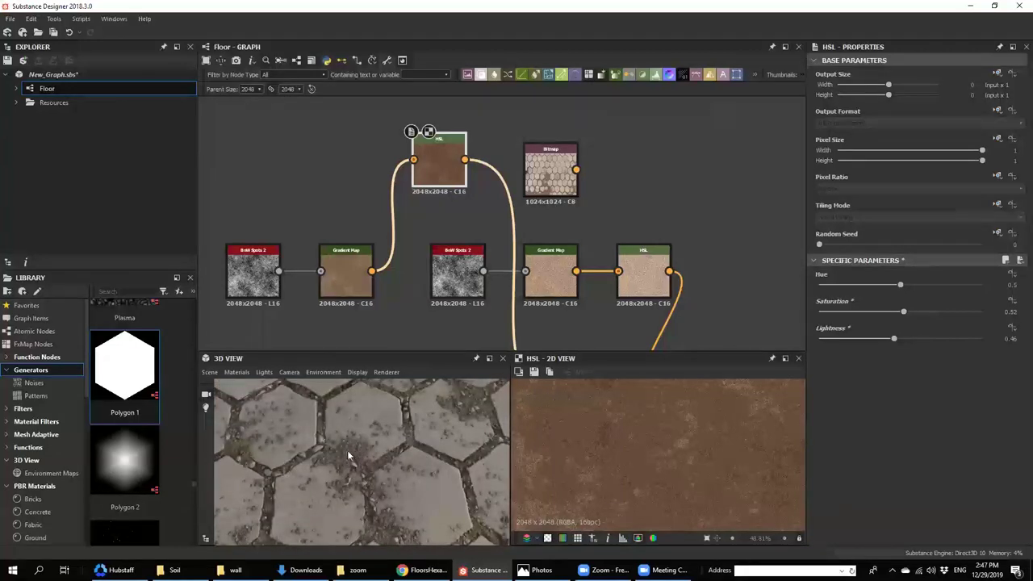
scroll(347, 457, up, 5)
scroll(305, 480, down, 3)
- Insert a second Blend node between the rock shapes' Blend and the Crop Grayscale nodes
scroll(634, 197, down, 6)
middle_drag(539, 153, 636, 84)
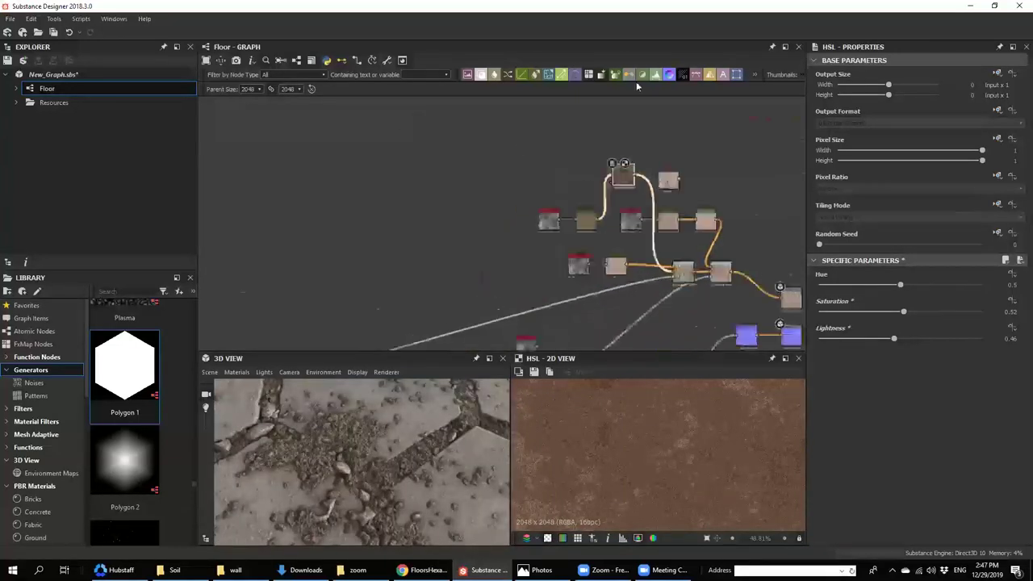
middle_drag(484, 225, 664, 123)
middle_drag(597, 313, 538, 258)
scroll(537, 257, up, 7)
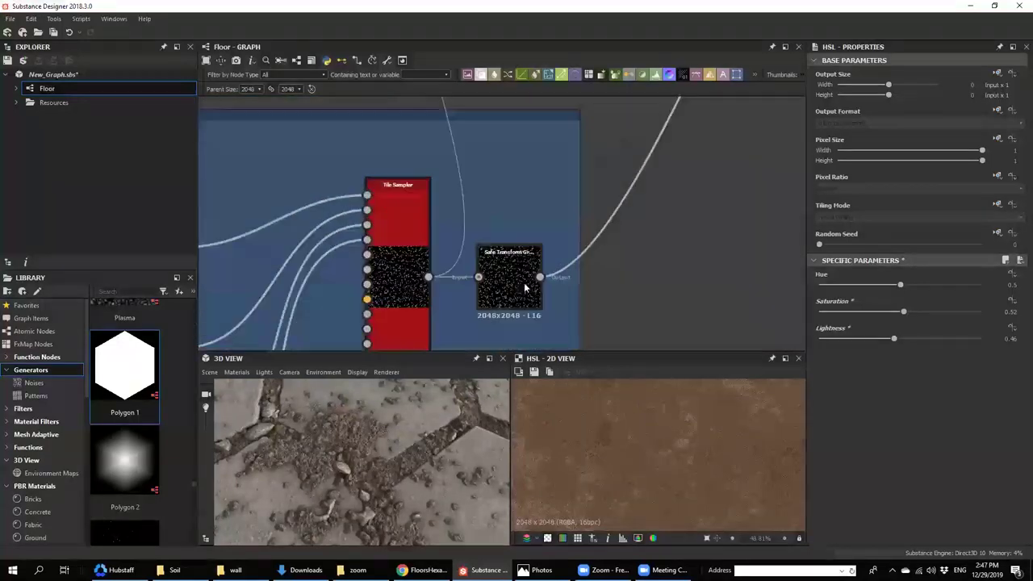
middle_drag(436, 278, 781, 251)
middle_drag(457, 243, 554, 244)
scroll(554, 243, down, 2)
middle_drag(452, 241, 570, 240)
scroll(616, 242, up, 3)
drag(652, 242, 611, 234)
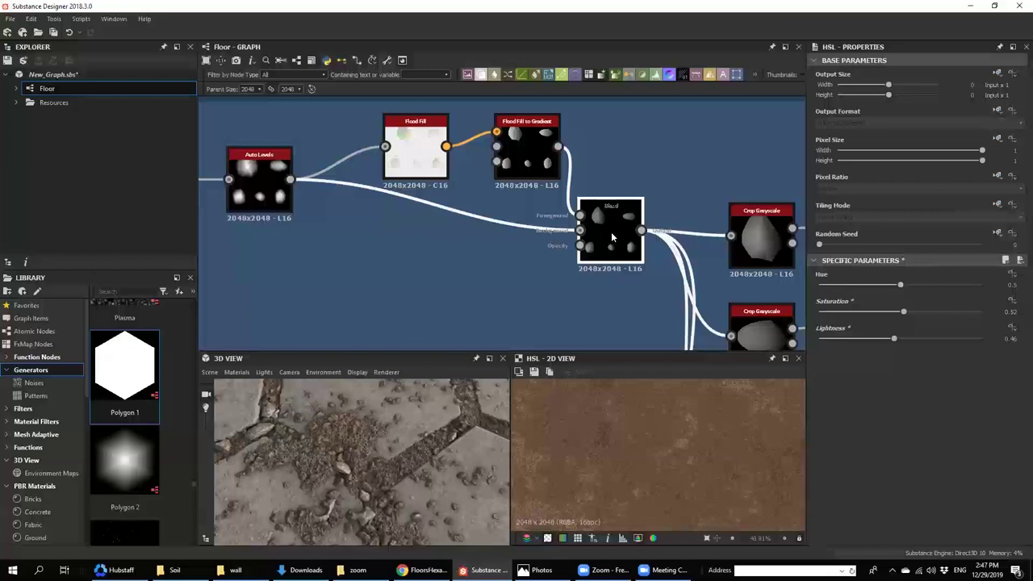
double_click(611, 233)
key(space)
click(601, 232)
key(space)
click(647, 239)
middle_drag(634, 196, 592, 286)
drag(669, 190, 657, 244)
- Add a Fractal Sum Base noise and connect it to the foreground of the new rock Blend
click(589, 231)
key(space)
text(fre)
click(569, 237)
key(space)
text(fra)
click(598, 313)
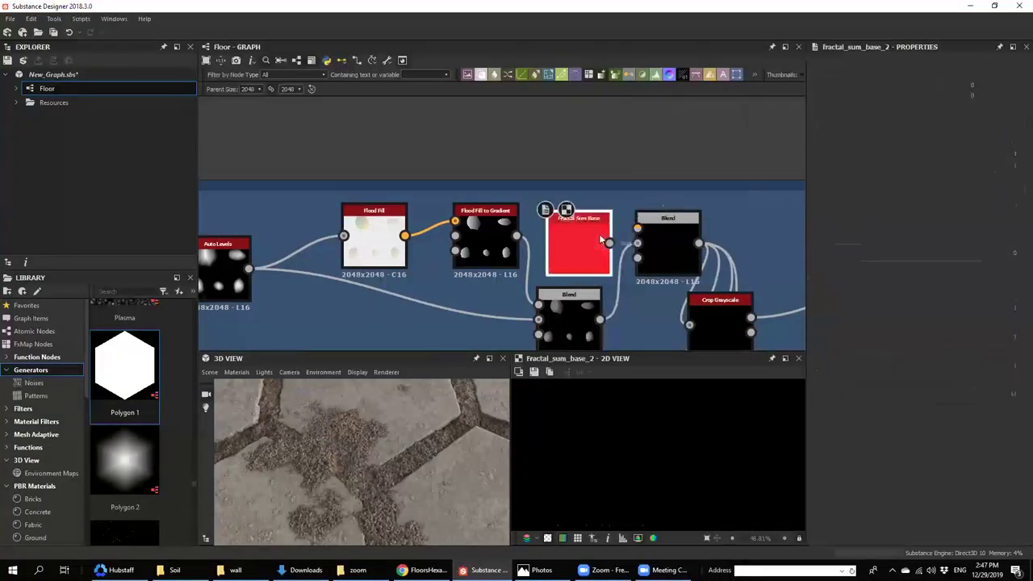
drag(609, 243, 637, 228)
- Set the new rock Blend to Subtract mode with opacity 0.01 and check the stones up close
double_click(657, 236)
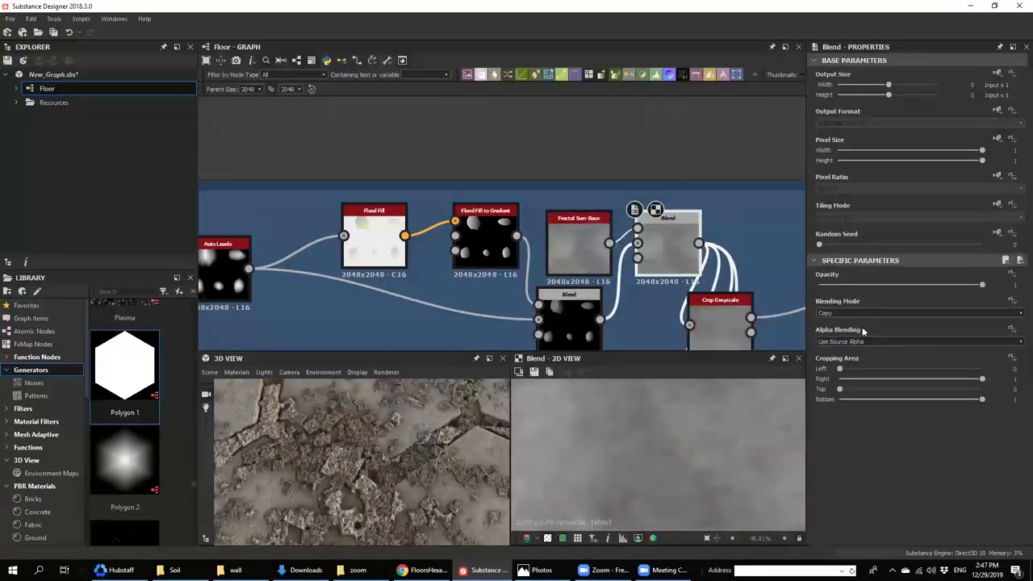
click(846, 312)
click(846, 321)
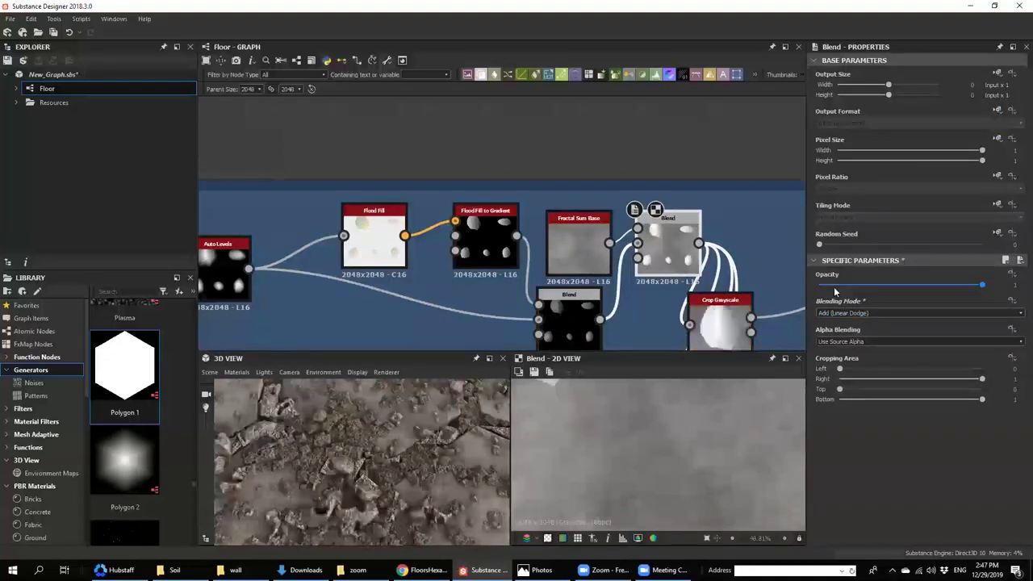
key(Down)
drag(834, 286, 820, 286)
scroll(346, 482, up, 5)
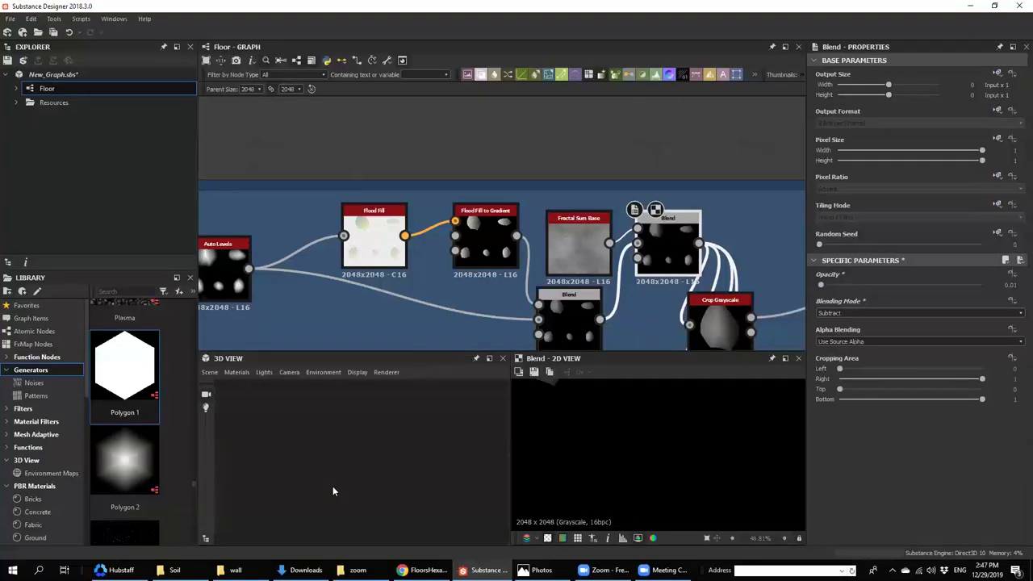
- Try an opacity of 0.07 on the rock Blend that subtracts the Fractal Sum Base noise
click(571, 265)
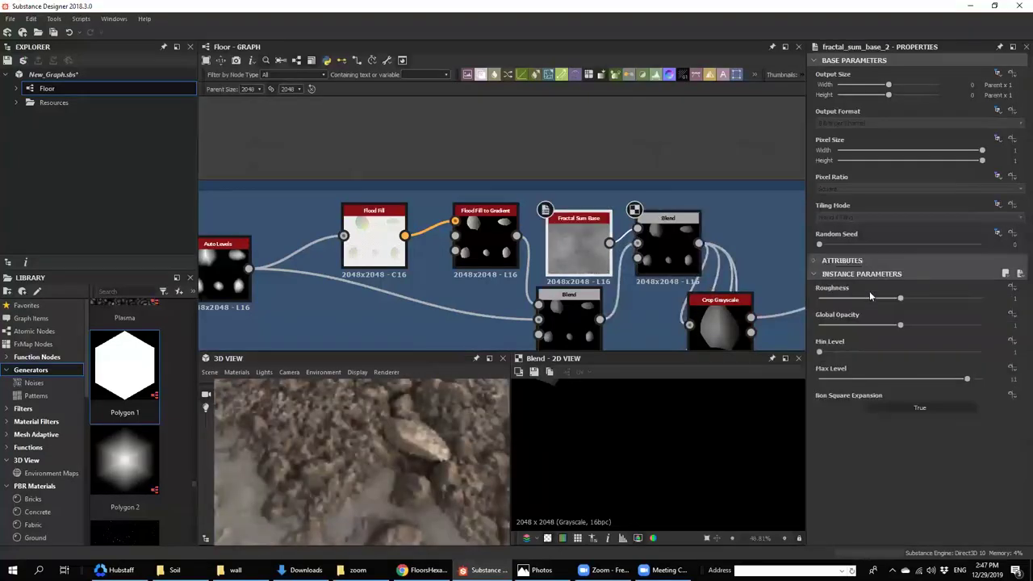
click(672, 261)
drag(821, 285, 830, 288)
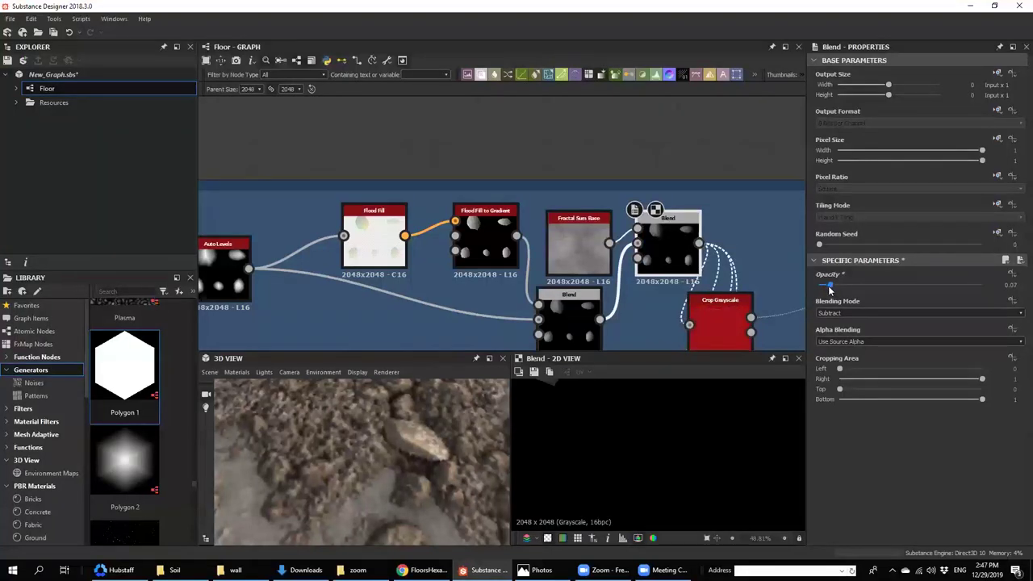
- Replace the Fractal Sum Base noise with a BnW Spots 2 noise feeding the rock Blend, with Scale at 4
click(569, 251)
key(Delete)
key(space)
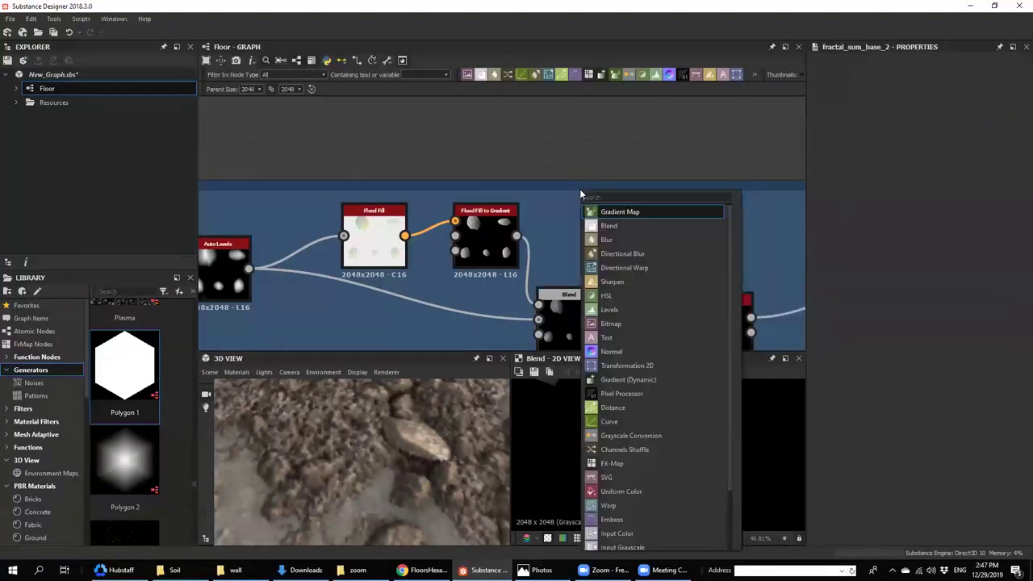
text(bn)
click(605, 226)
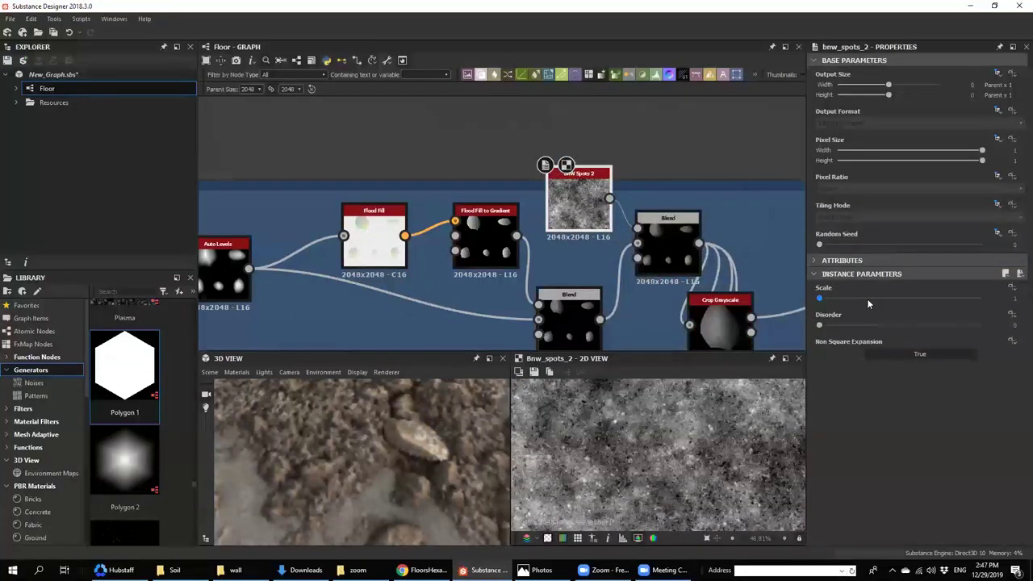
drag(868, 303, 899, 301)
- Set the opacity of the rock Blend using BnW Spots 2 to 0.08
click(675, 249)
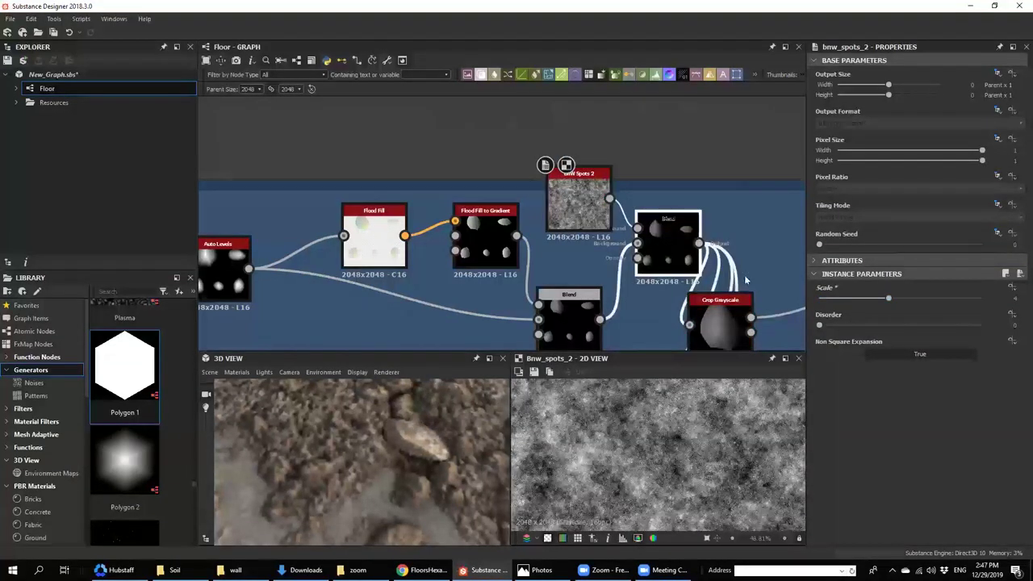
drag(828, 285, 842, 285)
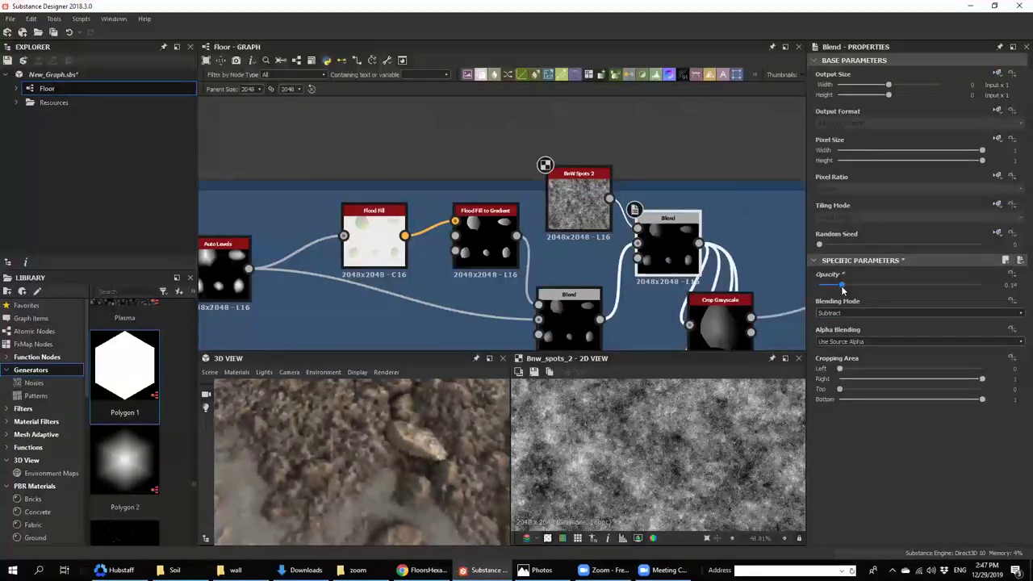
mouse_move(843, 288)
mouse_down()
mouse_move(822, 284)
mouse_move(832, 287)
mouse_up()
- Examine the roughened stones on the tiles and in the joints of the 3D model, close up and from afar
scroll(430, 435, down, 5)
scroll(388, 455, up, 8)
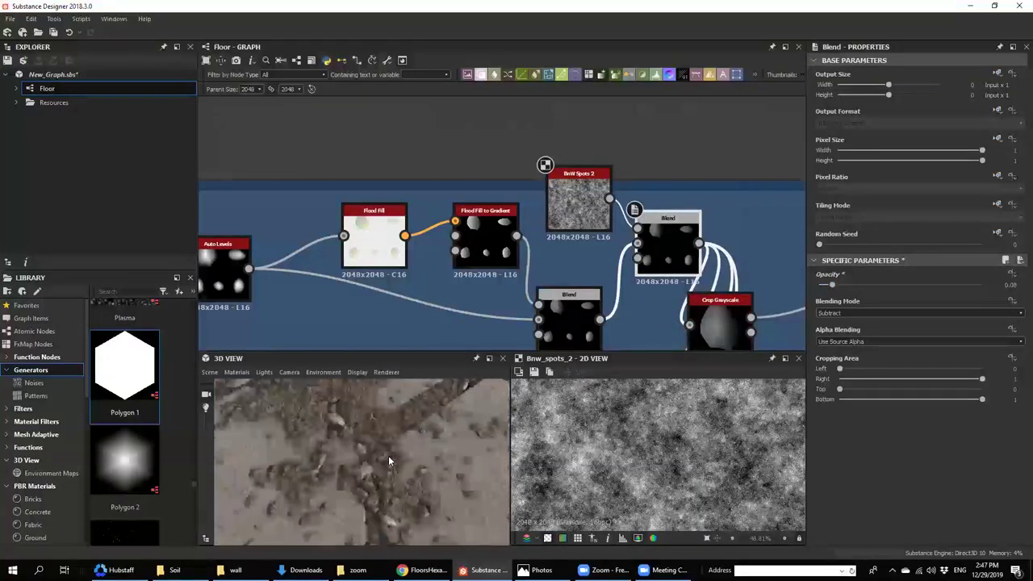
scroll(380, 465, down, 5)
scroll(372, 476, up, 4)
scroll(372, 452, down, 4)
scroll(368, 439, down, 7)
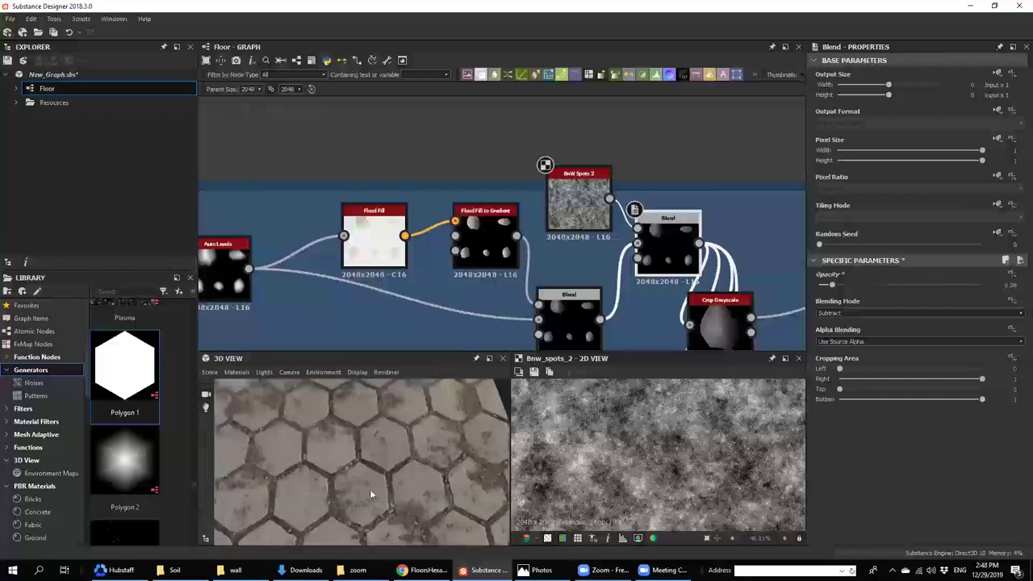
scroll(368, 492, up, 6)
scroll(371, 482, down, 3)
scroll(374, 482, up, 4)
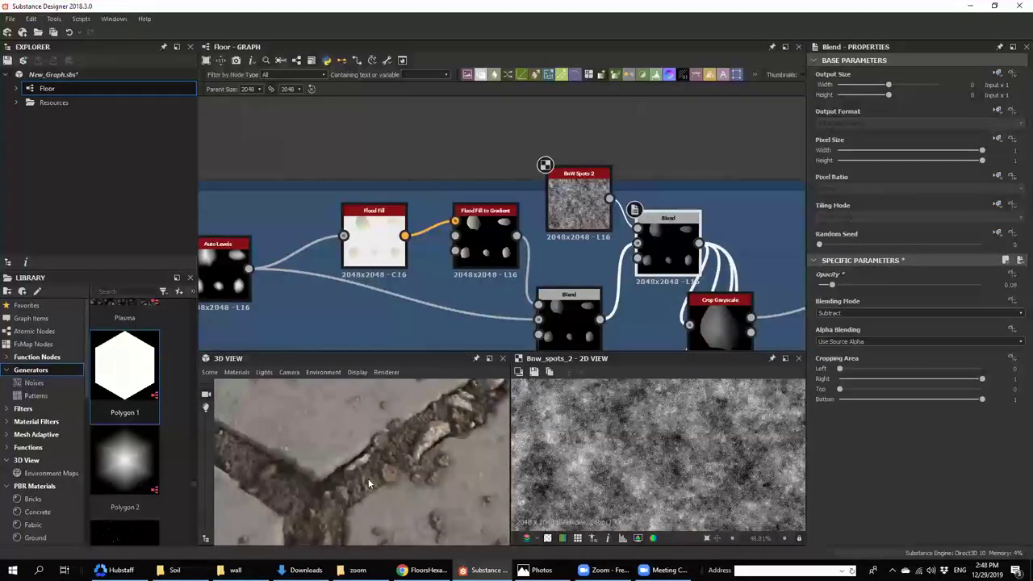
scroll(368, 478, down, 5)
scroll(340, 464, down, 3)
scroll(349, 485, up, 5)
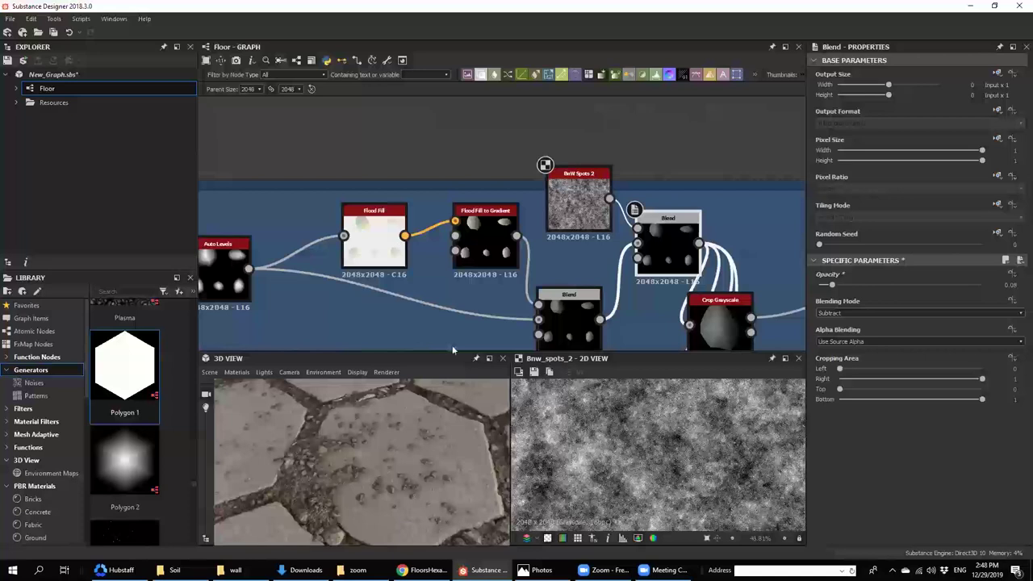
- Add a Blend node fed by the BG group's Safe Transform Grayscale small-stone pattern and place it outside the group
scroll(446, 297, down, 6)
middle_drag(602, 248, 533, 258)
middle_drag(662, 138, 576, 233)
middle_drag(463, 202, 599, 254)
scroll(391, 155, up, 3)
scroll(388, 269, down, 5)
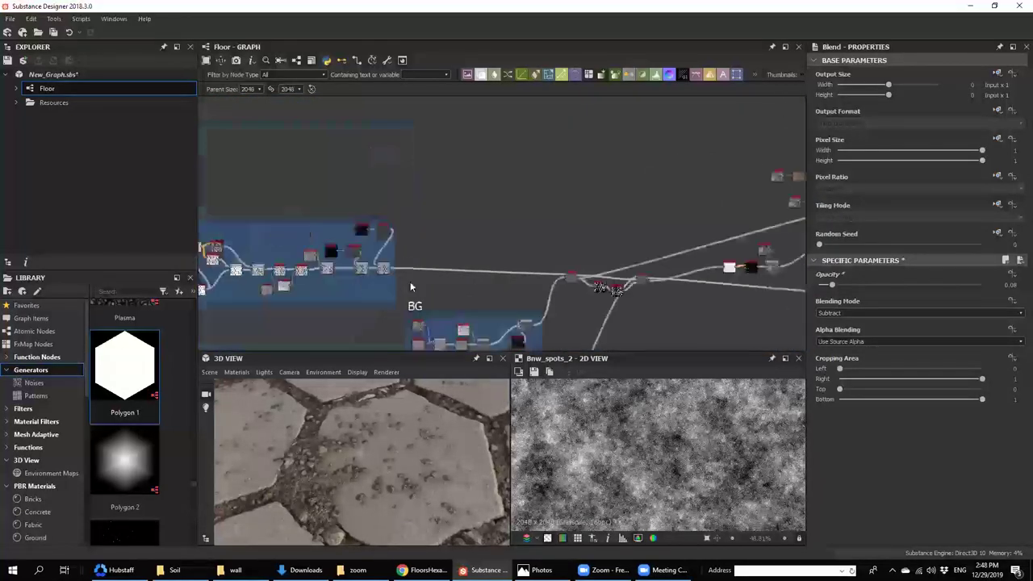
middle_drag(518, 309, 532, 230)
scroll(535, 230, up, 4)
double_click(530, 301)
scroll(635, 432, down, 4)
middle_drag(533, 276, 510, 175)
click(566, 254)
key(space)
text(b)
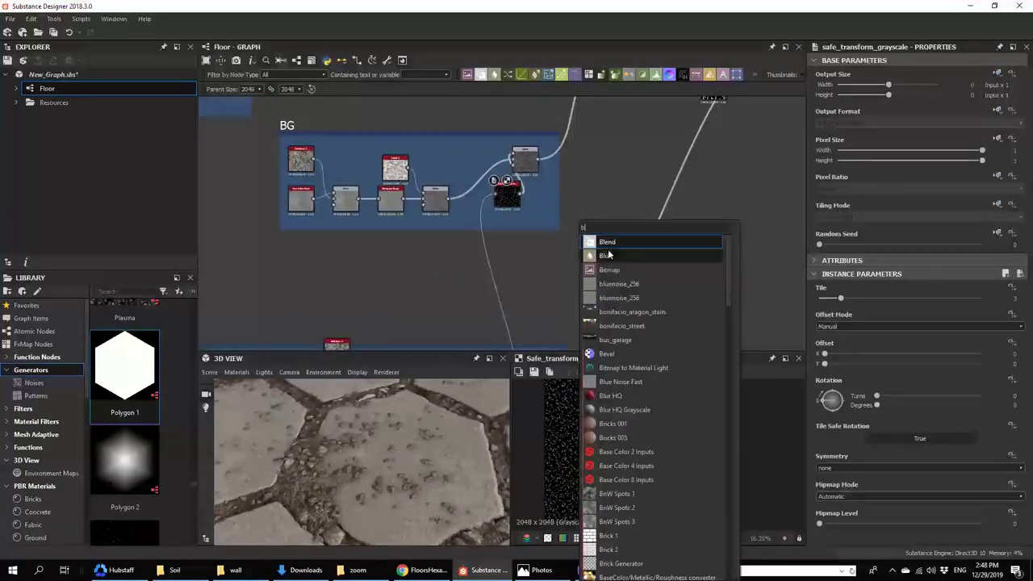
key(Return)
drag(569, 249, 569, 251)
drag(576, 251, 754, 224)
- Connect the black-and-white dirt mask ahead of the second Height Blend to the new Blend's foreground and preview the result
middle_drag(722, 187, 639, 271)
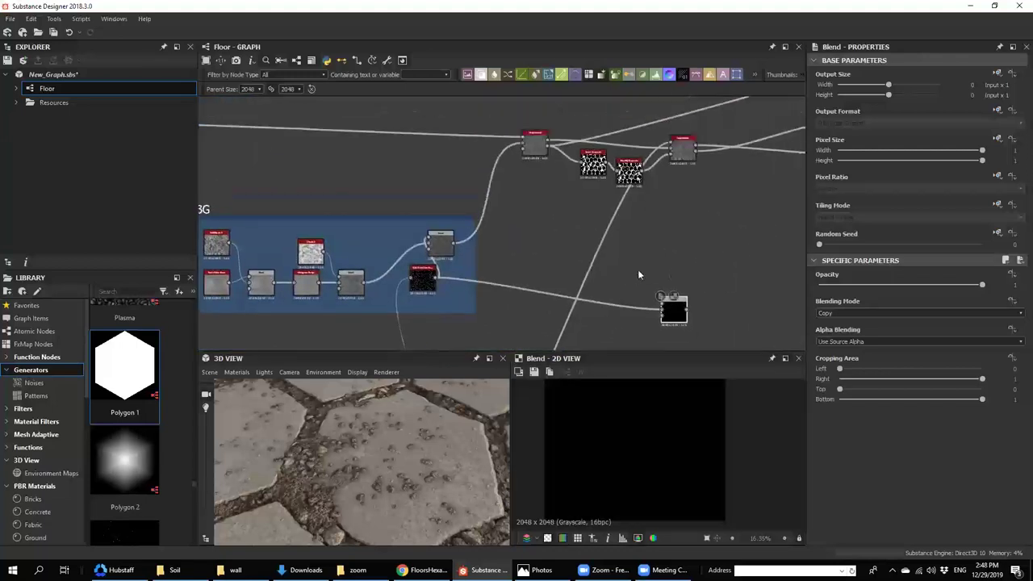
double_click(697, 152)
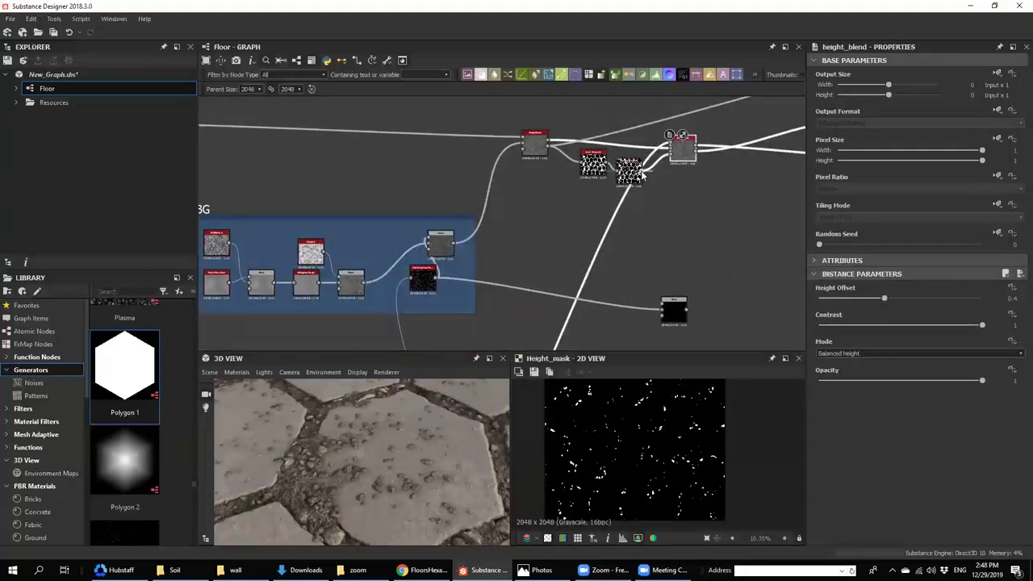
double_click(643, 172)
drag(642, 171, 663, 294)
double_click(673, 315)
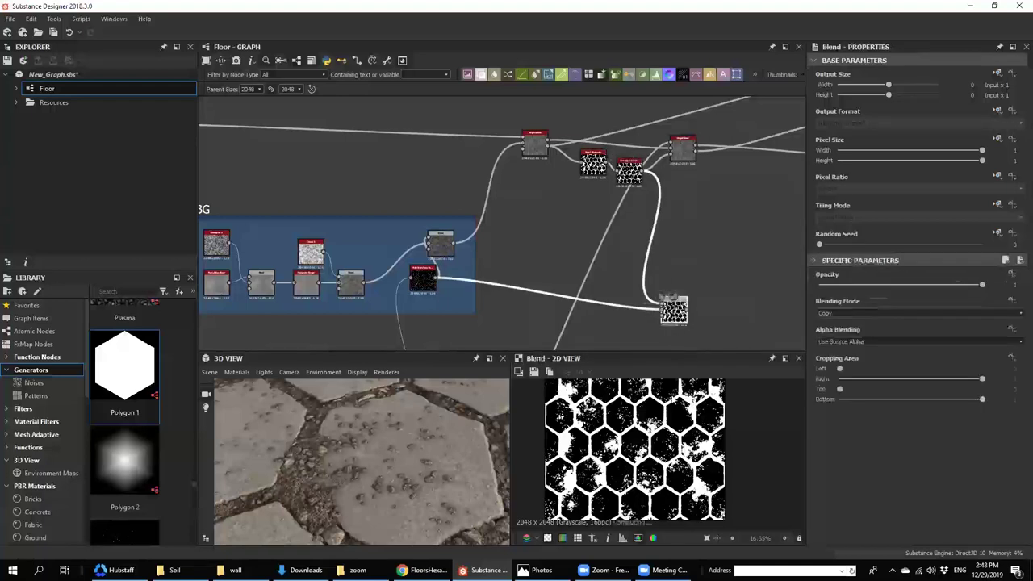
- Try Add (Linear Dodge) as the mask Blend's blending mode and inspect the combined mask up close
scroll(667, 437, up, 4)
click(866, 312)
click(851, 317)
scroll(851, 317, down, 1)
scroll(851, 317, up, 1)
- Try an Invert Grayscale node between the dirt mask and the mask Blend, and undo the insertion
click(731, 316)
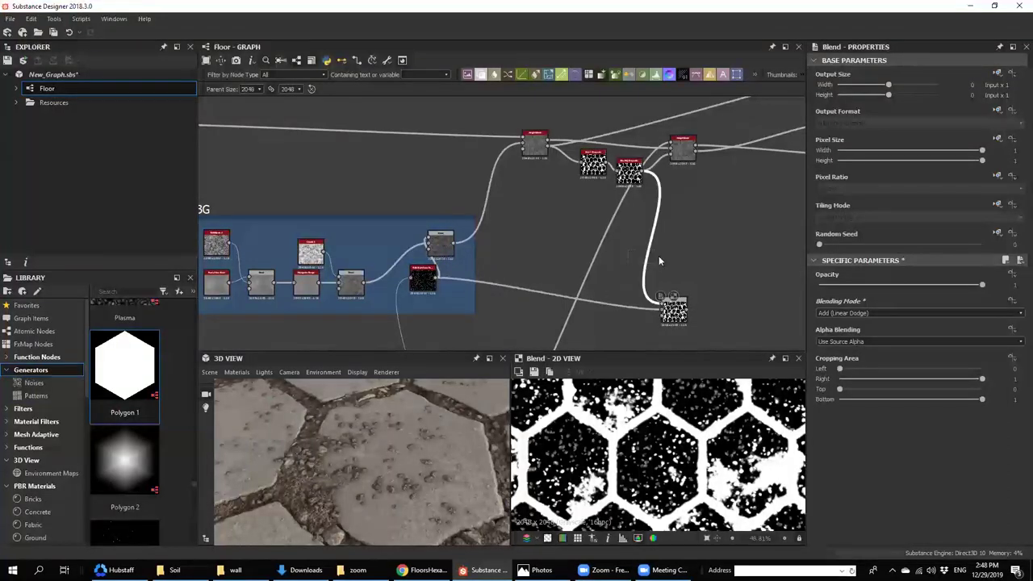
key(space)
text(inv)
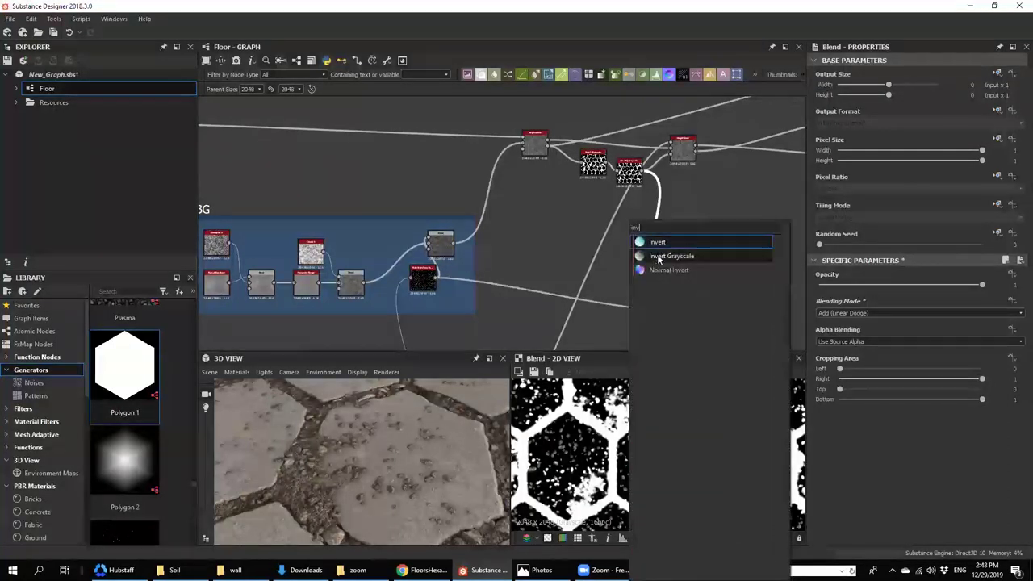
click(659, 258)
double_click(674, 311)
scroll(718, 446, up, 1)
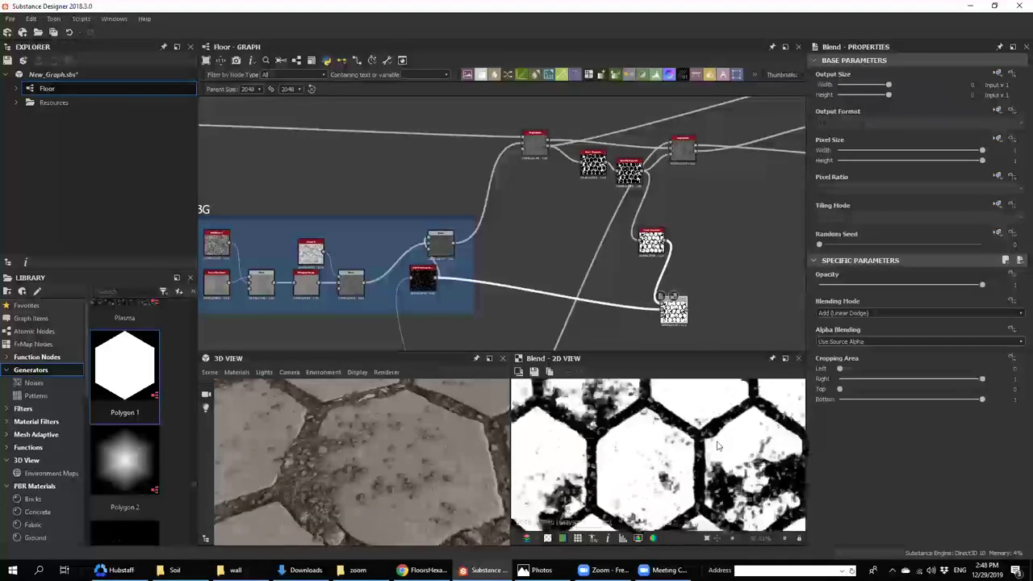
scroll(656, 301, down, 3)
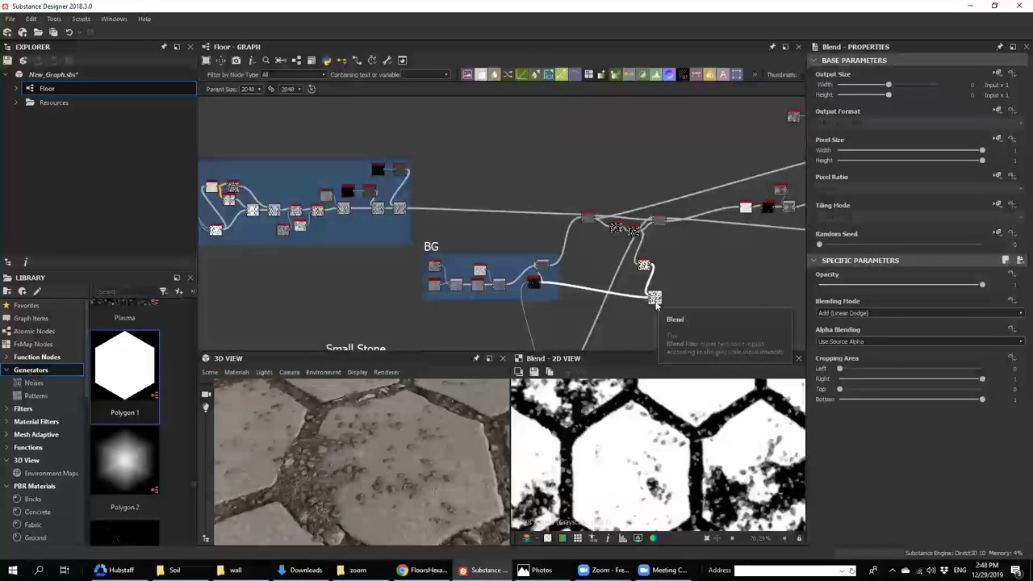
scroll(648, 321, up, 2)
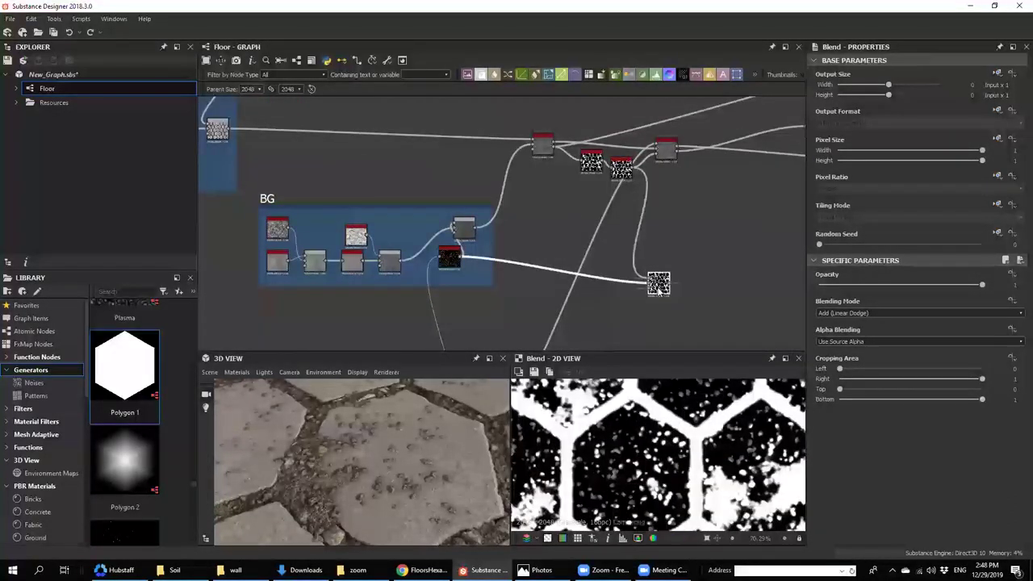
- Set the small-stone mask Blend to Multiply and reposition the node below the second Height Blend
scroll(844, 317, down, 2)
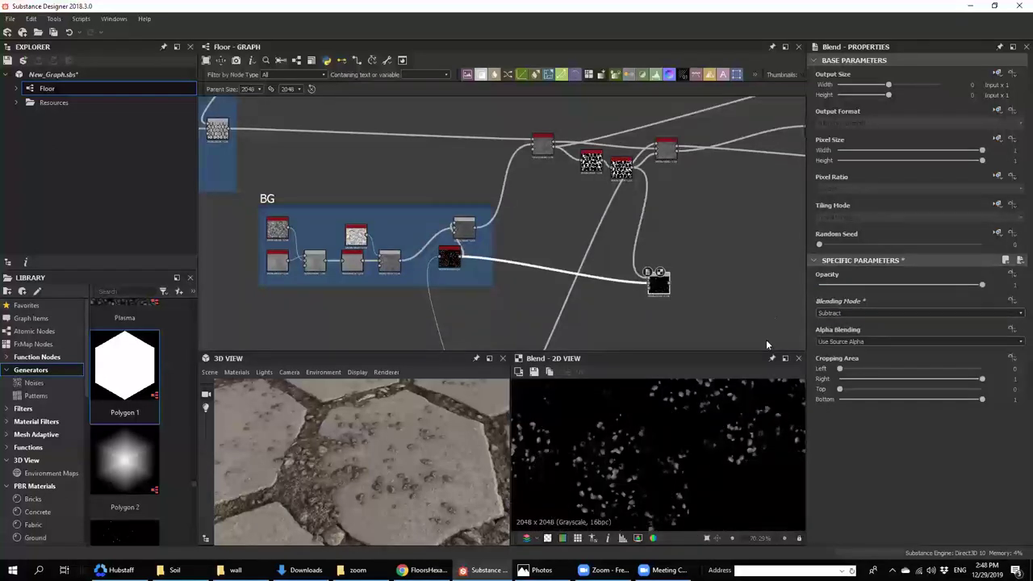
scroll(692, 422, down, 6)
middle_drag(660, 292, 624, 305)
drag(626, 298, 657, 236)
middle_drag(646, 241, 555, 312)
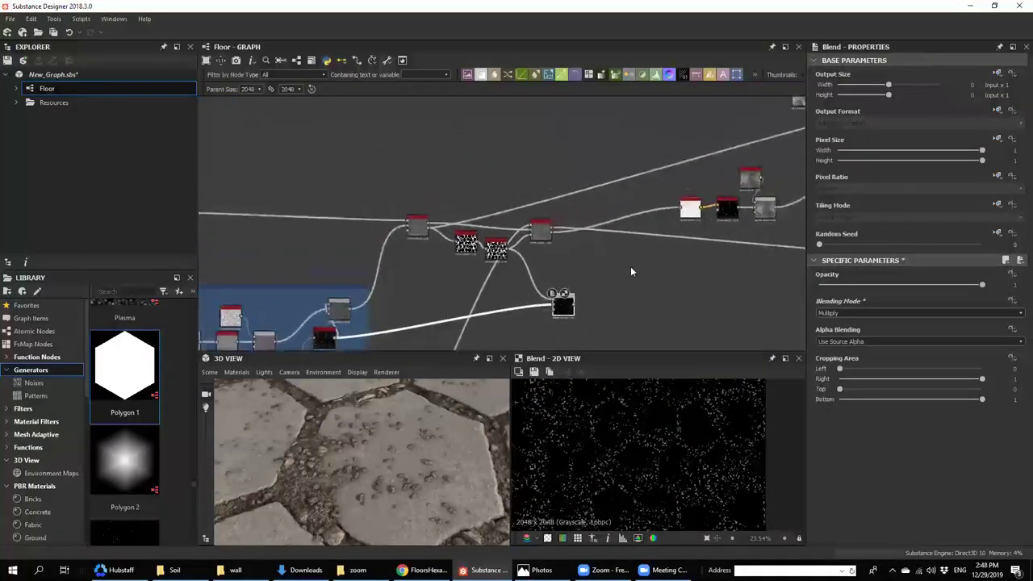
- Insert a Blend before the base color output and use the small-stone mask as its opacity input
scroll(686, 214, down, 2)
middle_drag(683, 216, 538, 238)
drag(456, 302, 540, 305)
middle_drag(684, 176, 607, 200)
drag(692, 203, 742, 189)
click(667, 186)
key(space)
click(675, 215)
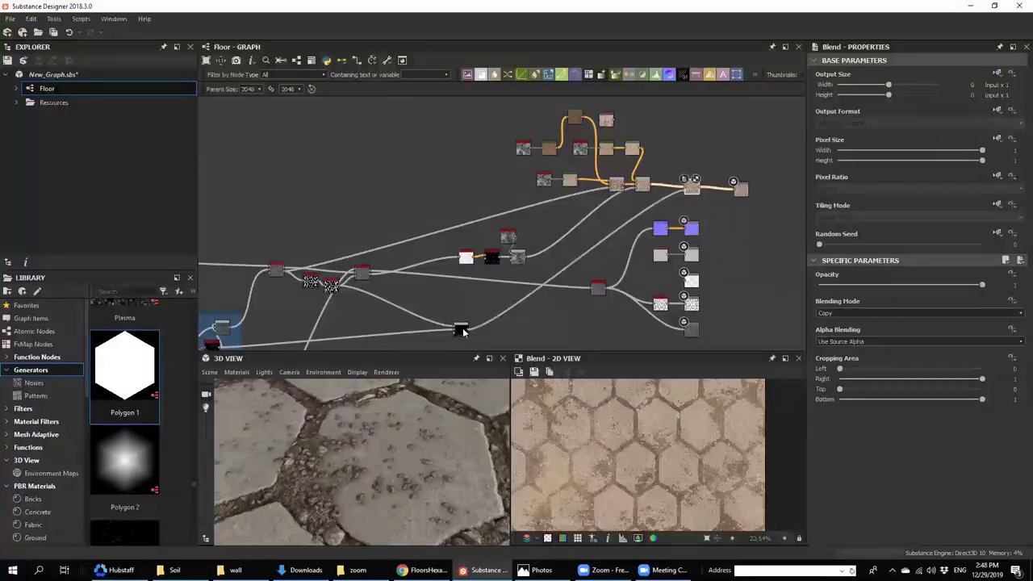
- Duplicate the tile color's HSL node and connect the copy to the foreground of the new color Blend
scroll(626, 177, up, 5)
key(ctrl+c)
key(ctrl+v)
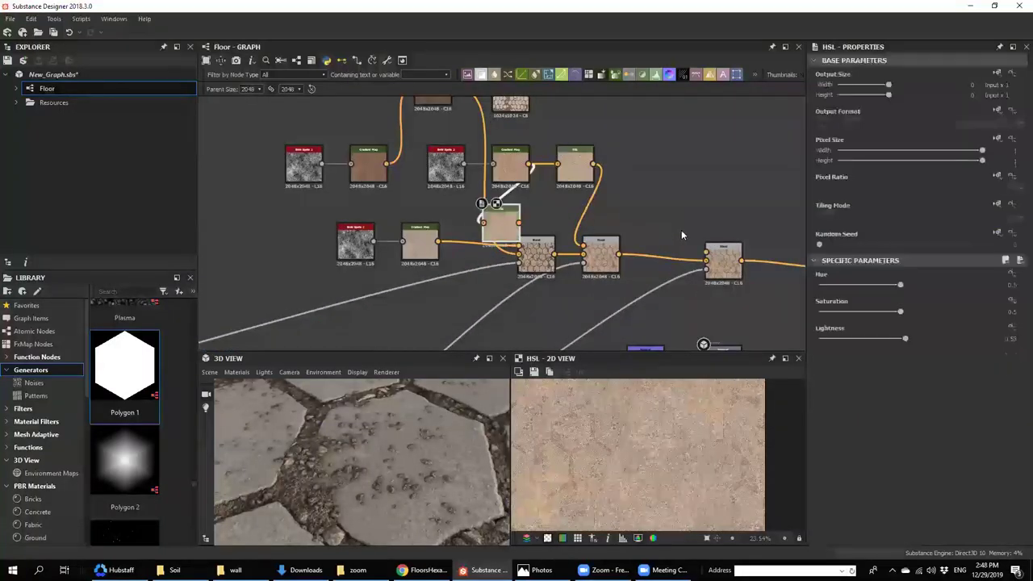
drag(495, 234, 635, 200)
drag(678, 245, 692, 254)
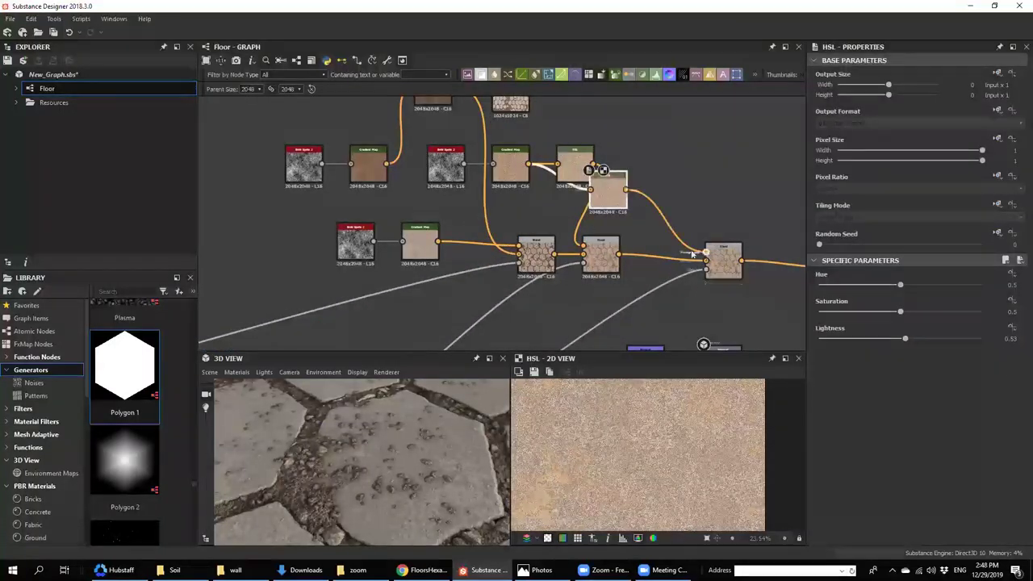
- Set the duplicated HSL node to Hue 0.51, Saturation 0.57 and Lightness about 0.58, checking the stone color on the model
drag(905, 337, 912, 313)
drag(447, 462, 414, 458)
middle_drag(414, 458, 397, 467)
scroll(394, 465, up, 5)
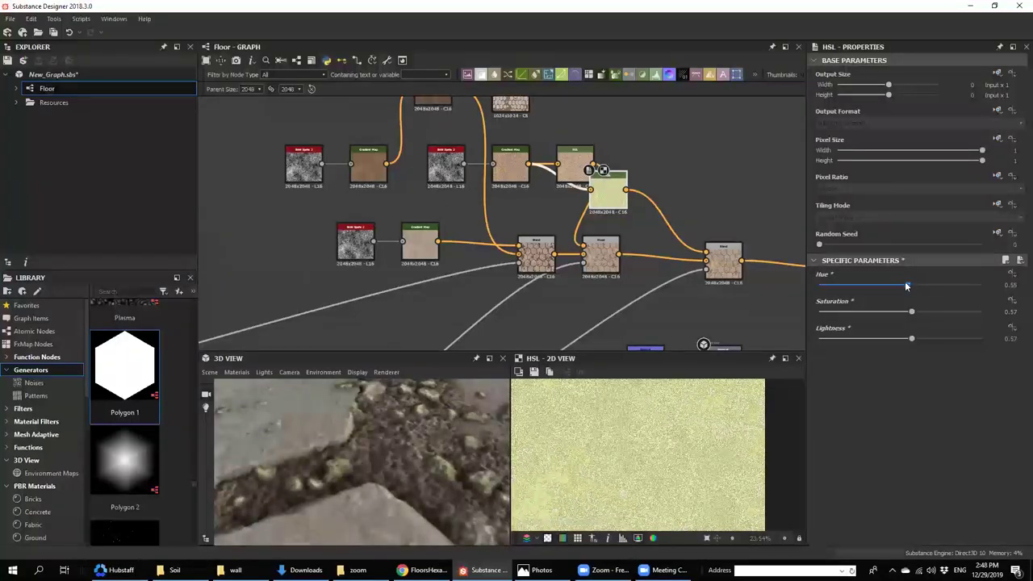
drag(904, 284, 902, 283)
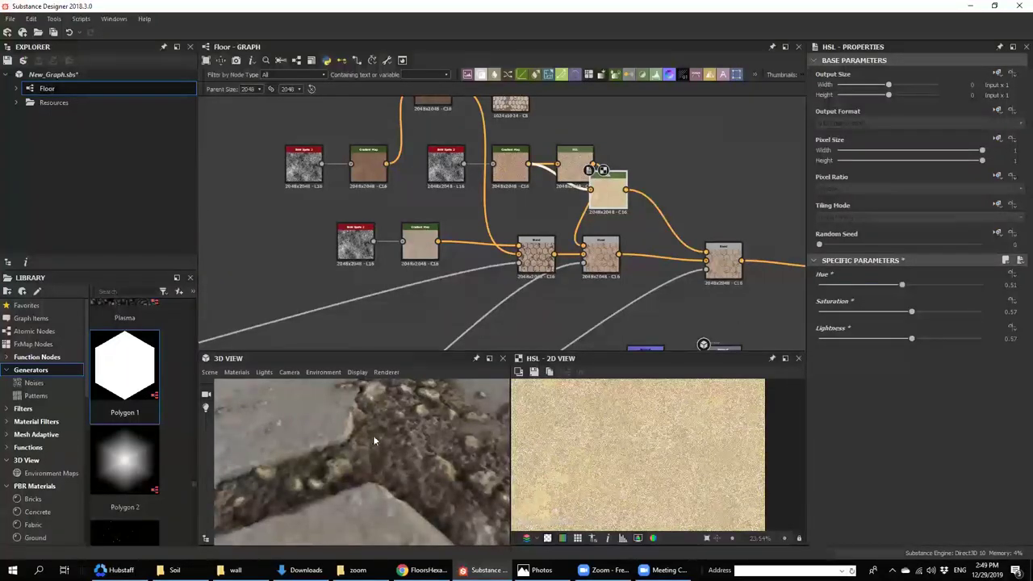
scroll(373, 436, down, 3)
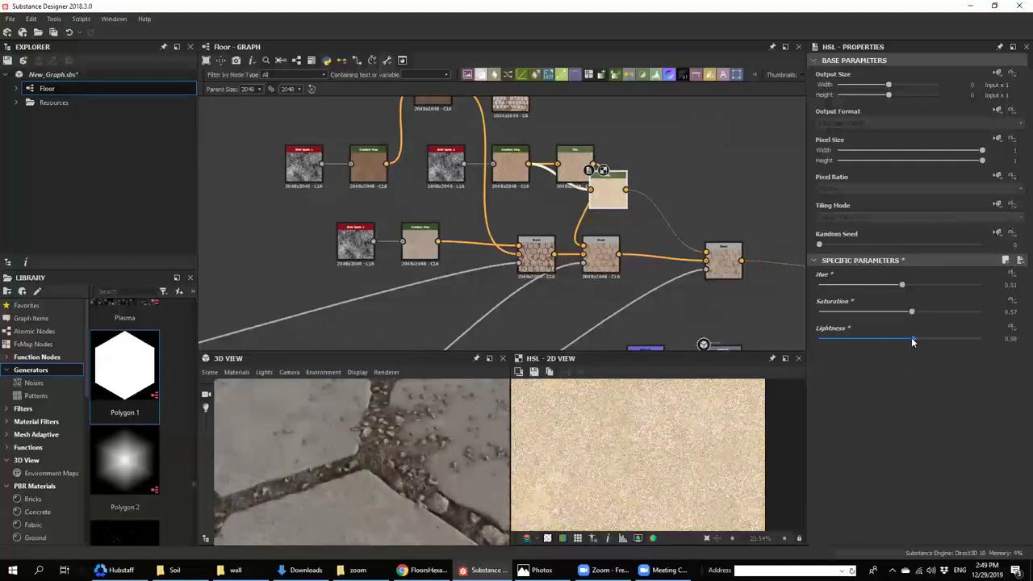
- Set the stone color Blend to Add (Linear Dodge) with opacity 0.68 and check the stones on the model
click(723, 262)
click(847, 314)
click(850, 316)
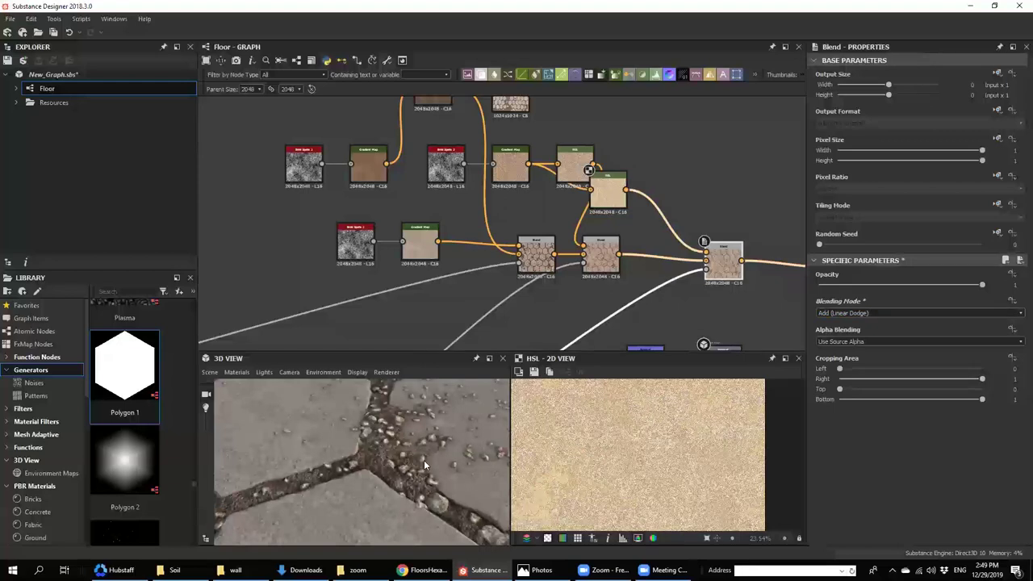
drag(939, 287, 930, 287)
scroll(397, 452, down, 4)
middle_drag(374, 453, 369, 487)
scroll(340, 469, up, 3)
scroll(340, 468, up, 3)
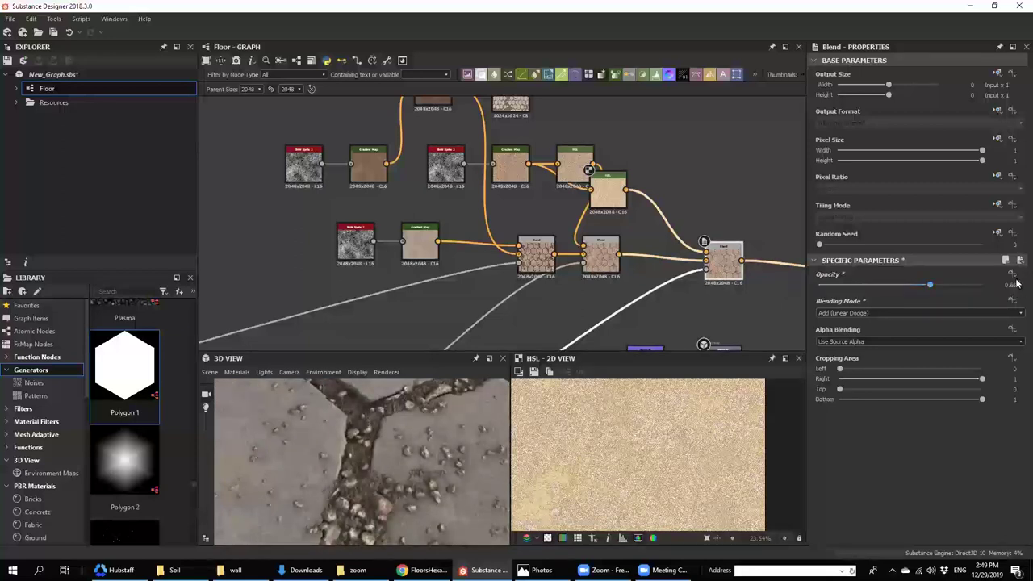
- Try Subtract and Copy as the stone color Blend's mode, and return it to Add (Linear Dodge)
scroll(856, 319, down, 2)
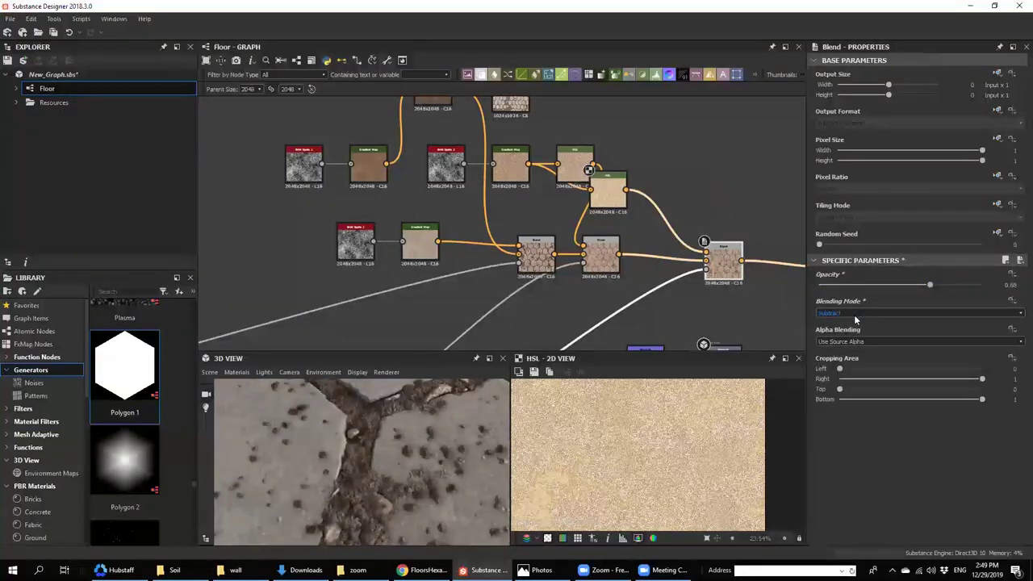
scroll(857, 316, up, 2)
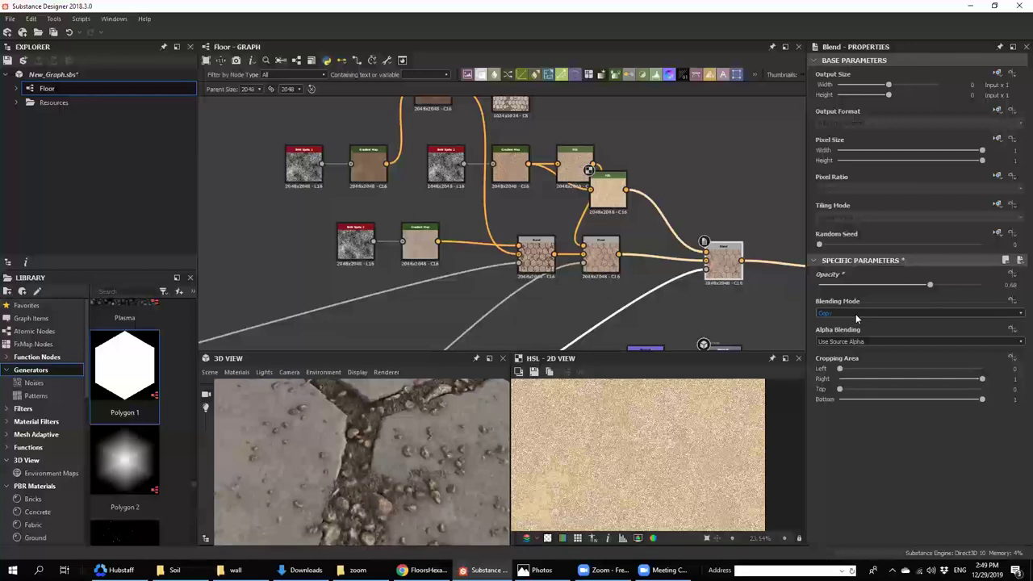
scroll(855, 314, down, 1)
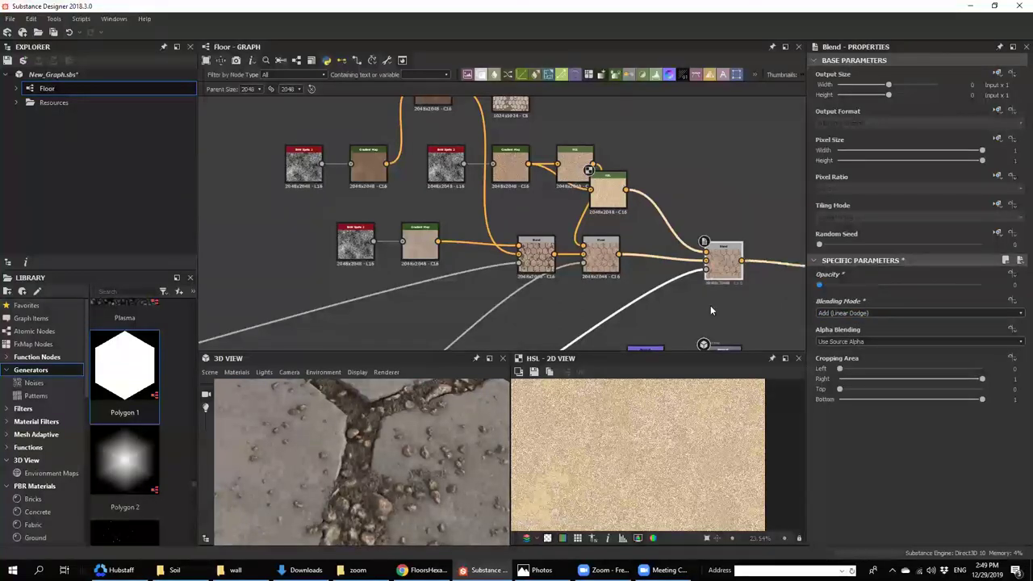
- Set the stone color Blend's opacity to 0.3 and check the stones across the tiles
drag(754, 306, 841, 292)
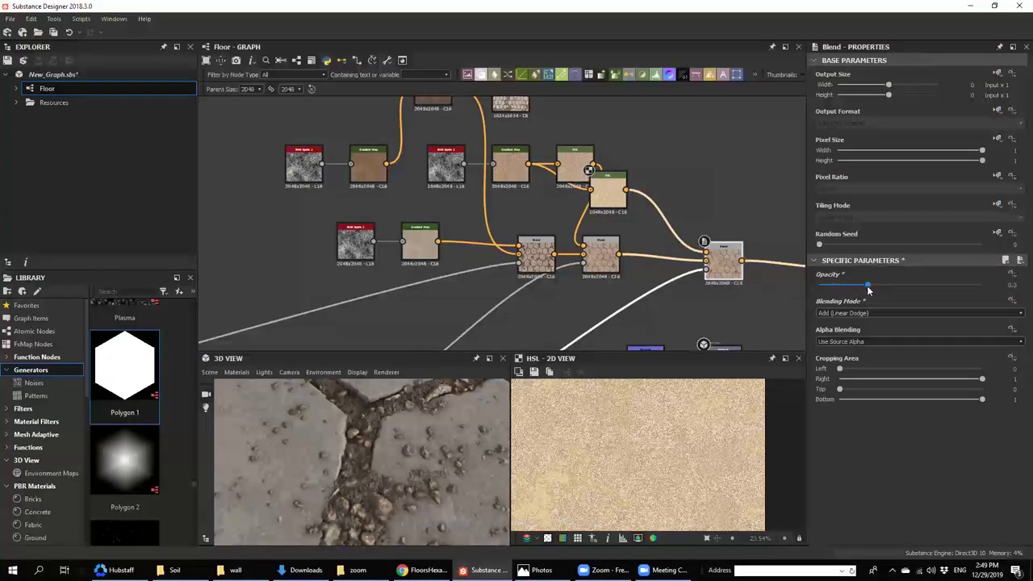
scroll(438, 443, down, 5)
drag(404, 454, 360, 431)
scroll(363, 452, up, 3)
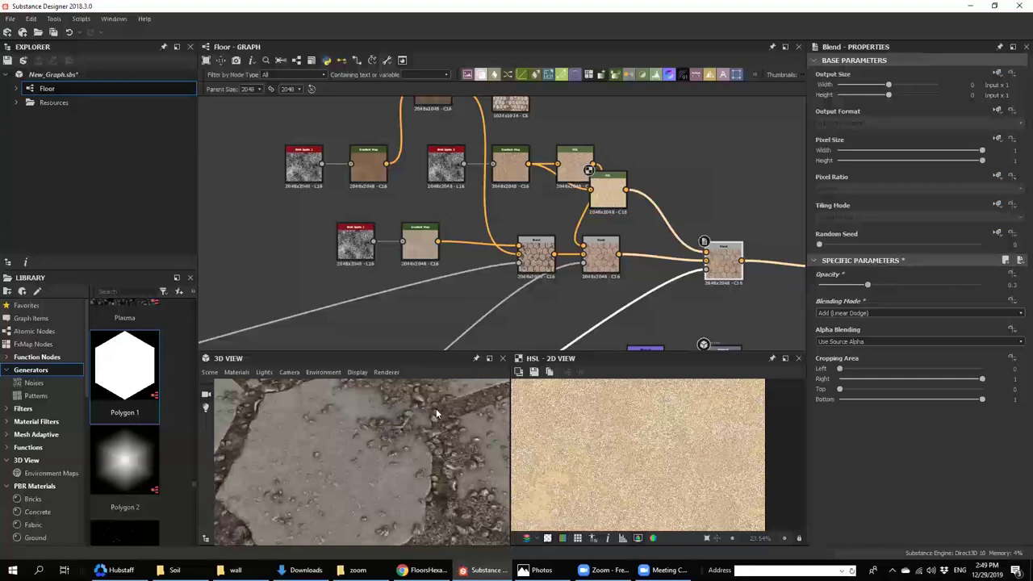
- Preview the brown ground color's HSL node and add a Grunge Map 011 node near it
mouse_move(380, 476)
mouse_down()
mouse_move(371, 460)
mouse_move(402, 498)
mouse_move(360, 477)
mouse_up()
scroll(419, 460, up, 5)
scroll(417, 457, down, 5)
middle_drag(459, 205, 584, 320)
scroll(584, 320, up, 1)
double_click(568, 189)
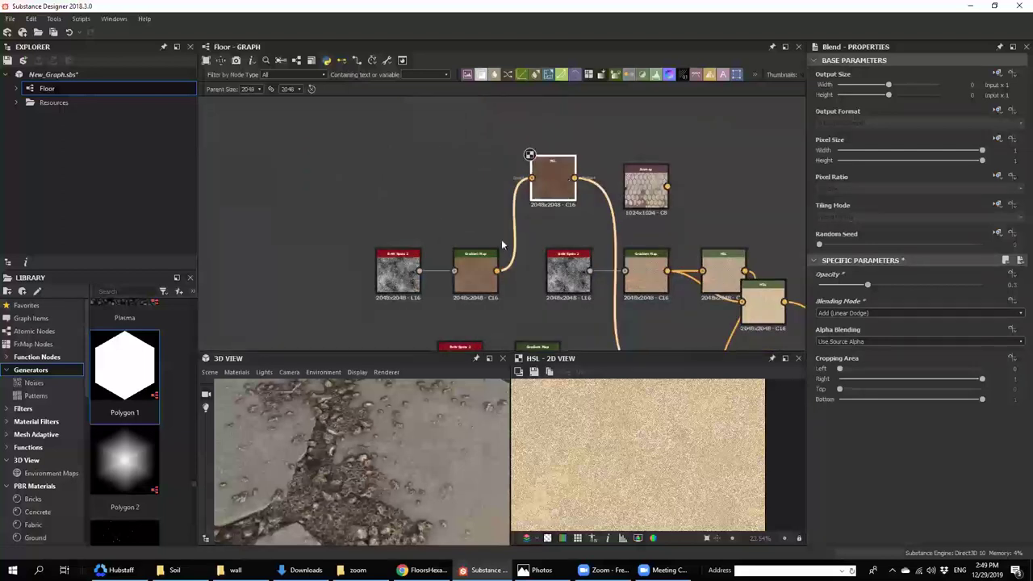
middle_drag(495, 228, 505, 240)
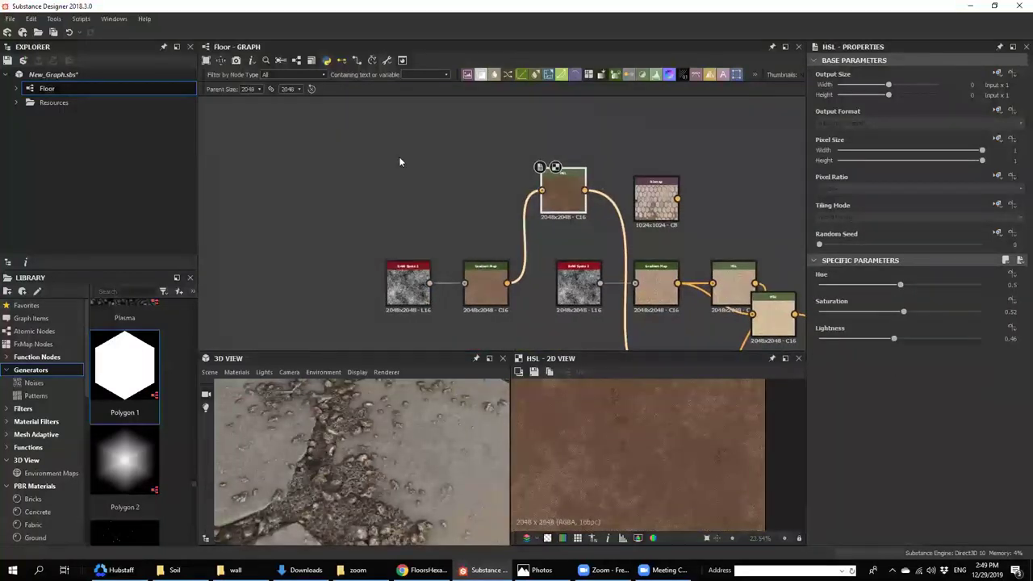
key(space)
text(gr)
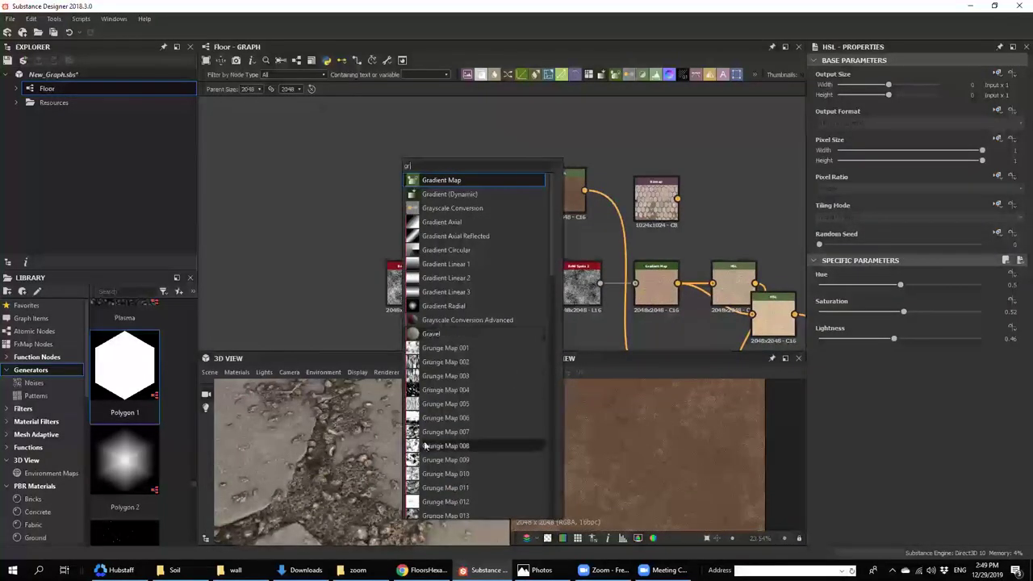
click(445, 488)
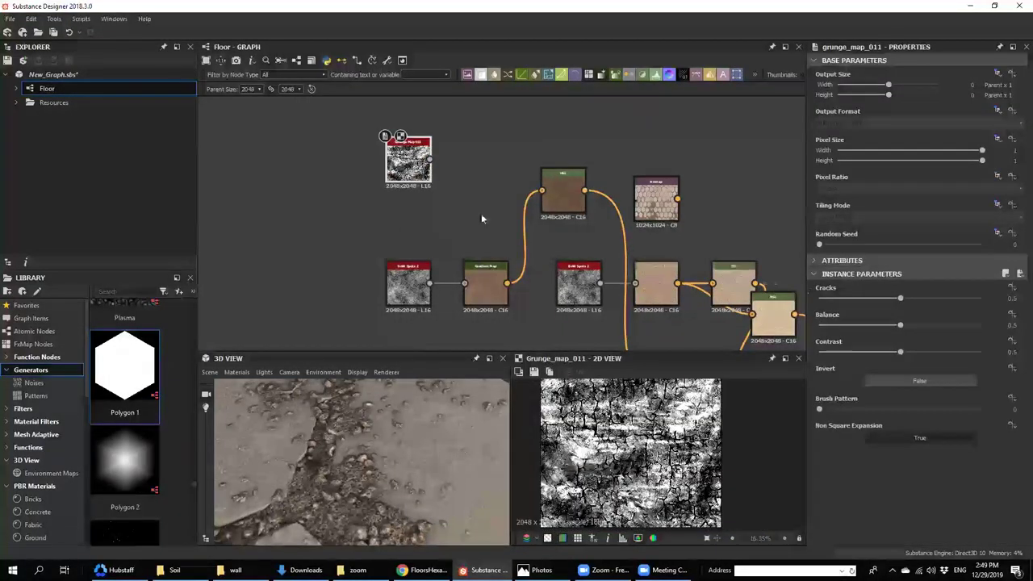
- Feed Grunge Map 011 into a Safe Transform Grayscale node, raise its tiling and move both nodes away from the HSL
key(space)
text(saf)
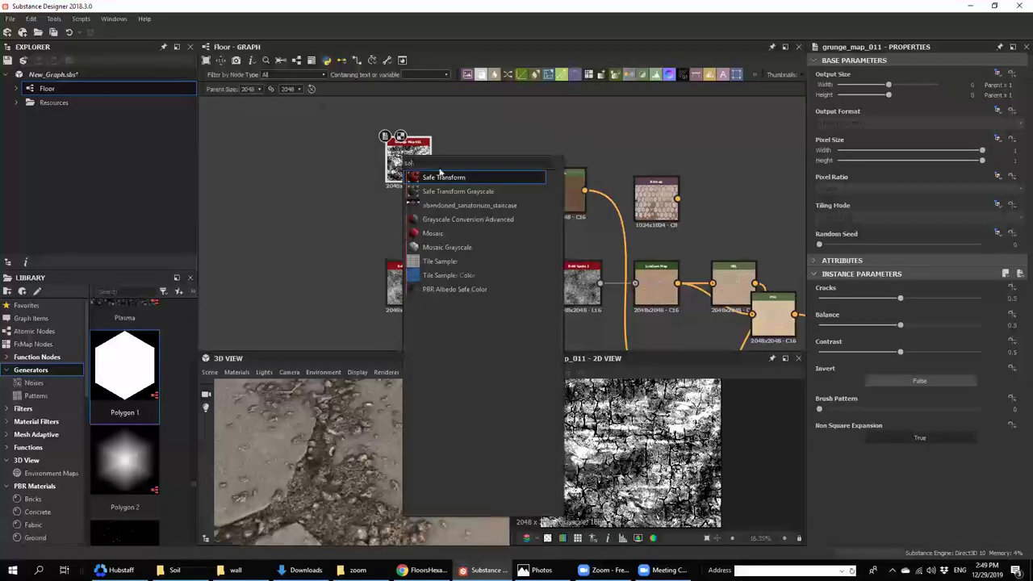
click(452, 193)
drag(830, 299, 841, 300)
drag(326, 102, 513, 193)
drag(490, 160, 398, 175)
- Add a Blend after the Safe Transform, feed BnW Spots 2 into its foreground and route its output into the brown Gradient Map
click(465, 189)
key(space)
click(475, 208)
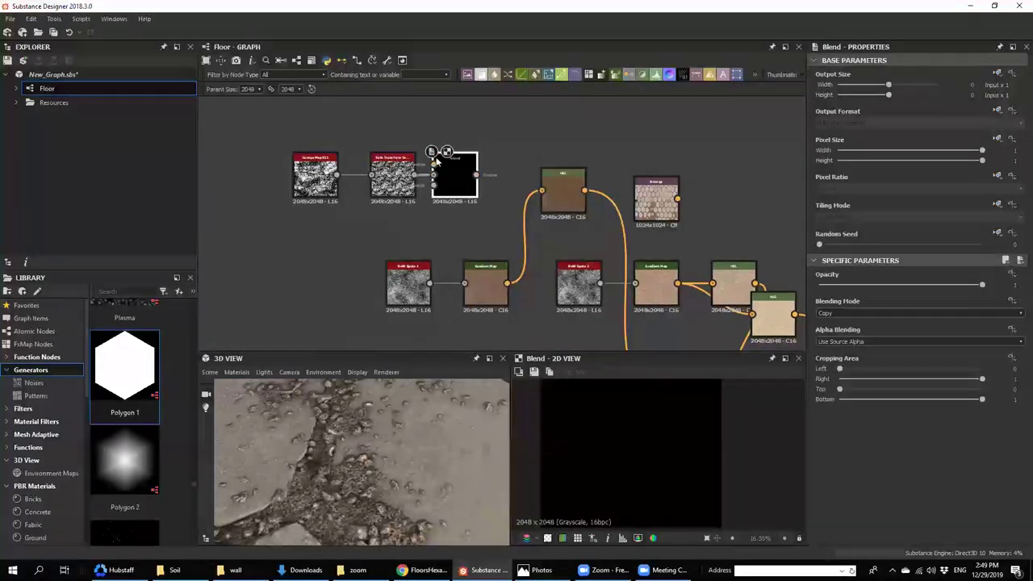
drag(424, 282, 429, 283)
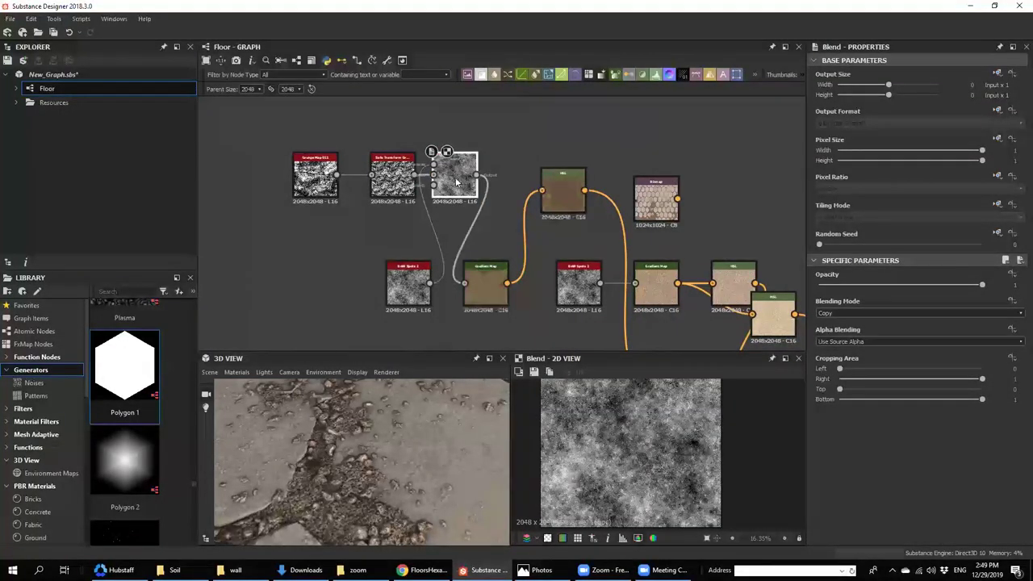
- Try Multiply on the new grayscale Blend, and set it to Max (Lighten) with opacity 0.5
click(846, 313)
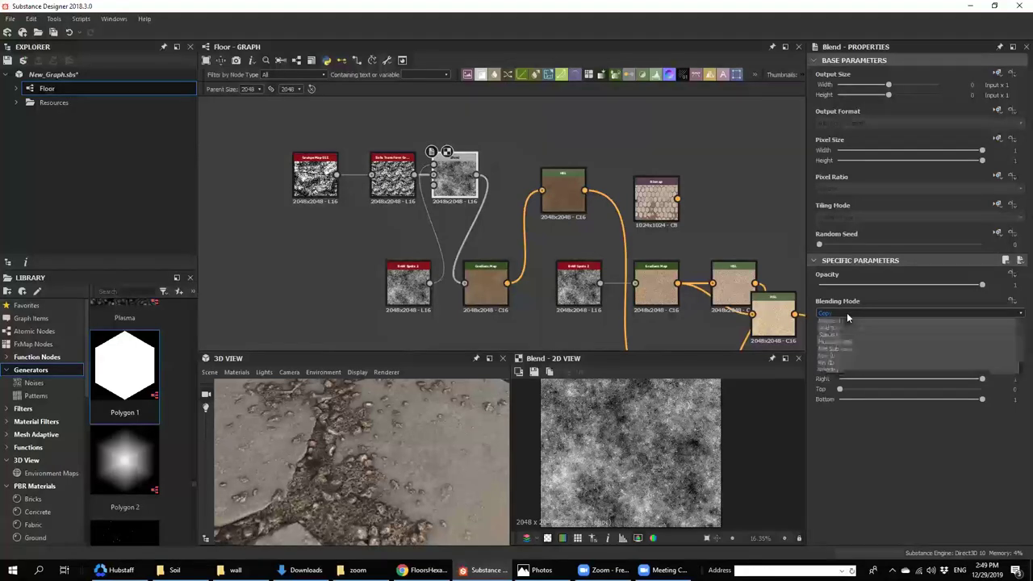
click(843, 337)
key(Down)
key(Down)
key(Down)
key(Down)
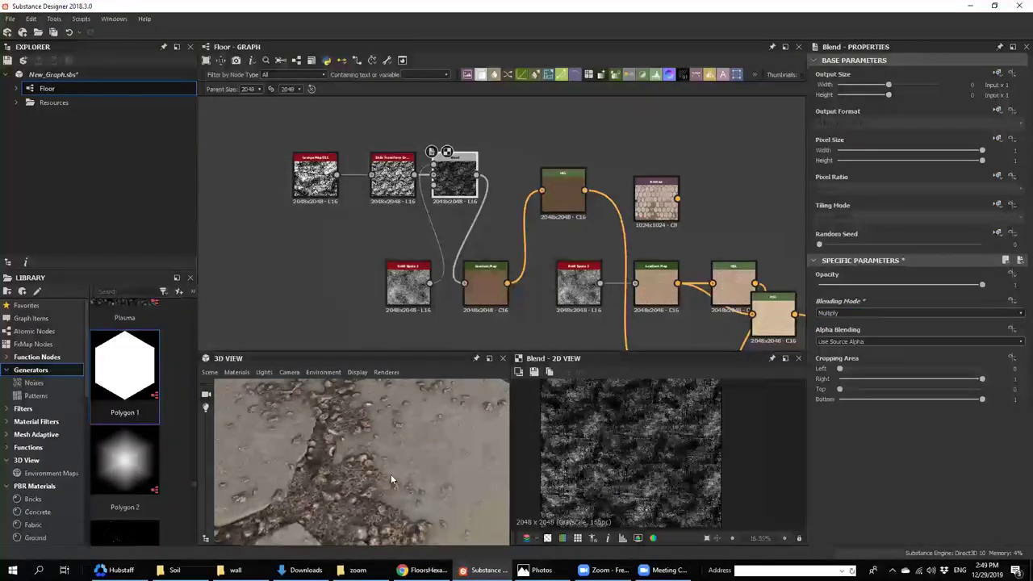
drag(390, 475, 350, 489)
drag(874, 285, 901, 296)
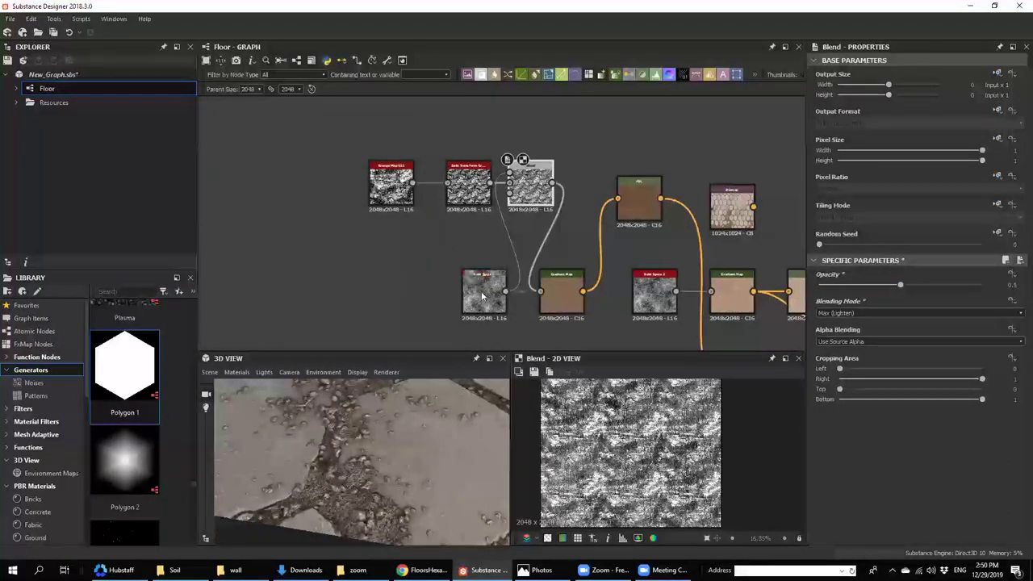
- Try a larger Scale on the BnW Spots 2 node feeding the Blend, and undo the change
scroll(481, 290, up, 3)
click(482, 297)
drag(877, 301, 878, 304)
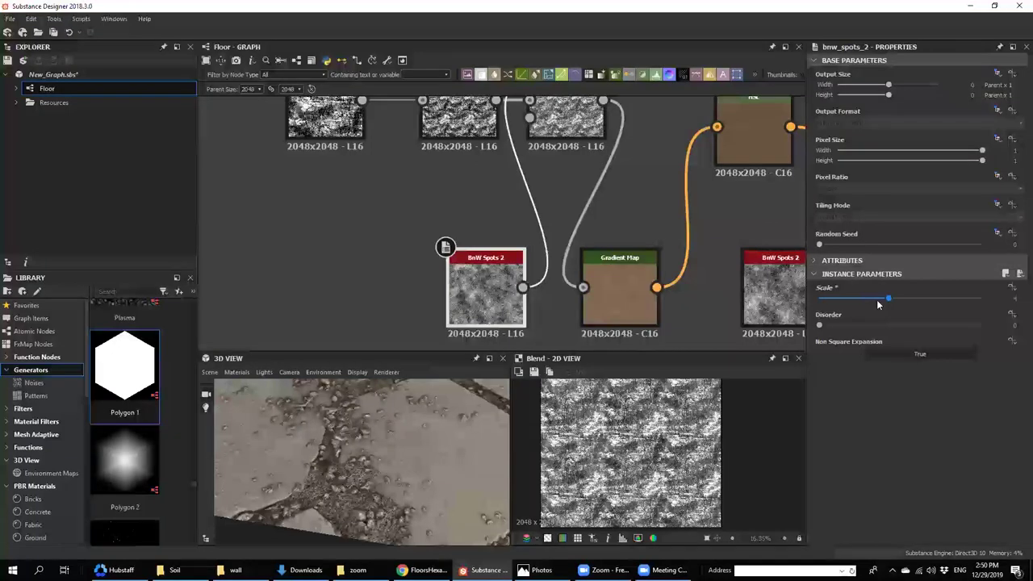
key(ctrl+z)
key(Delete)
- Try a Clouds 1 node as an alternative noise, preview it and delete it
key(space)
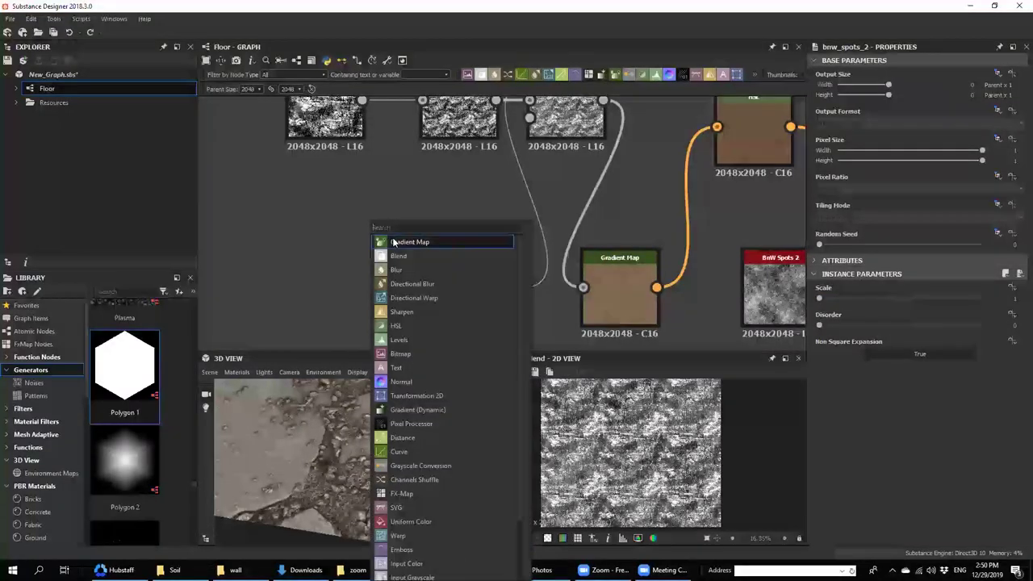
text(cl)
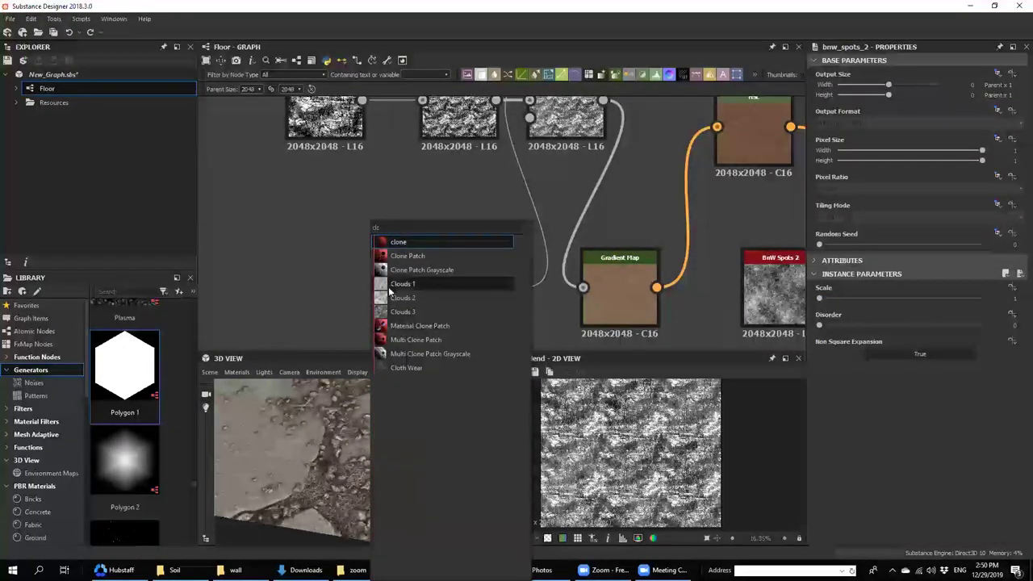
click(388, 285)
double_click(380, 251)
key(Delete)
- Add a Clouds 2 node as the Blend's background and delete Grunge Map 011 and Safe Transform Grayscale
key(space)
text(clo)
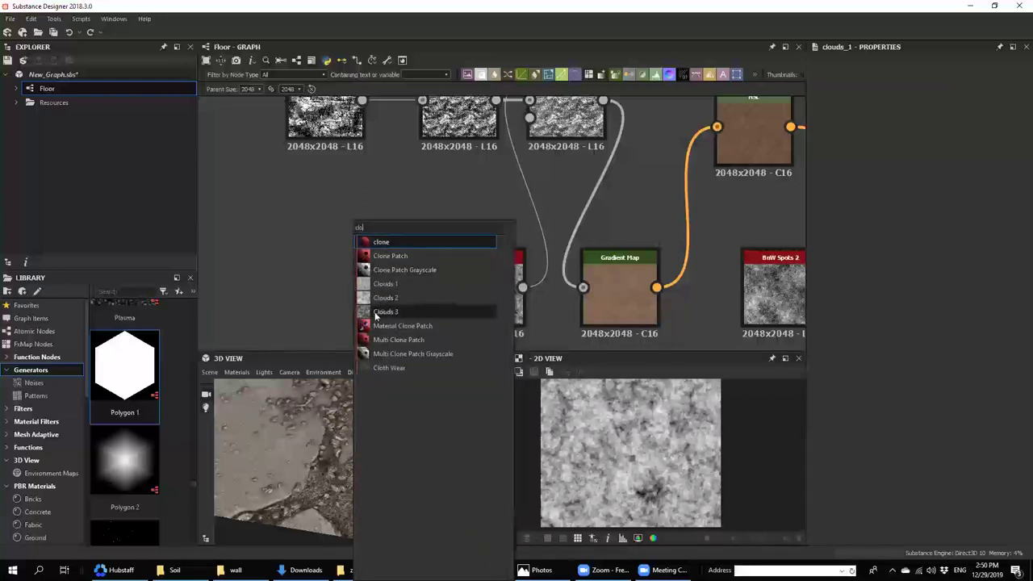
click(378, 300)
middle_drag(463, 175, 450, 216)
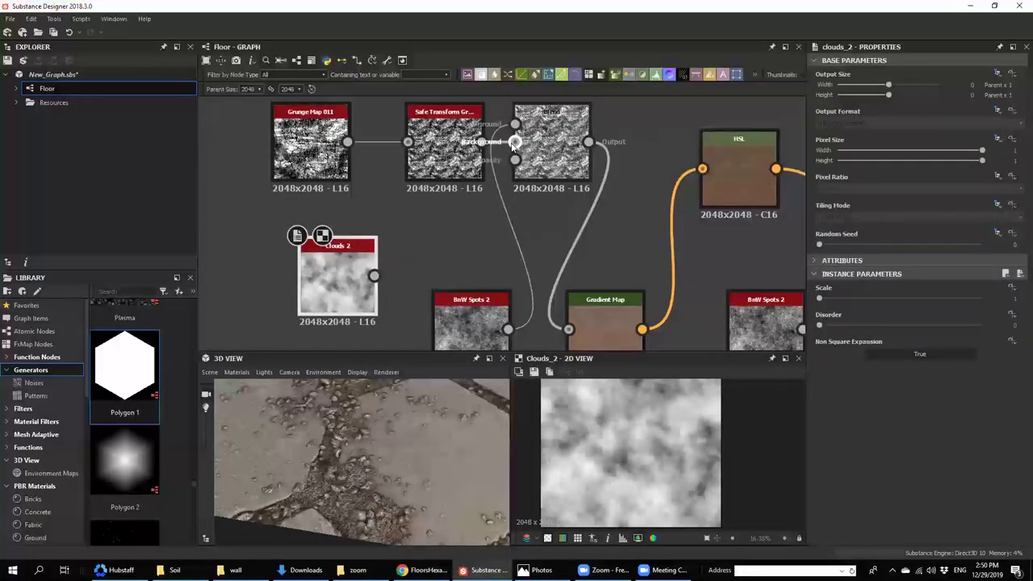
drag(255, 147, 440, 174)
key(Delete)
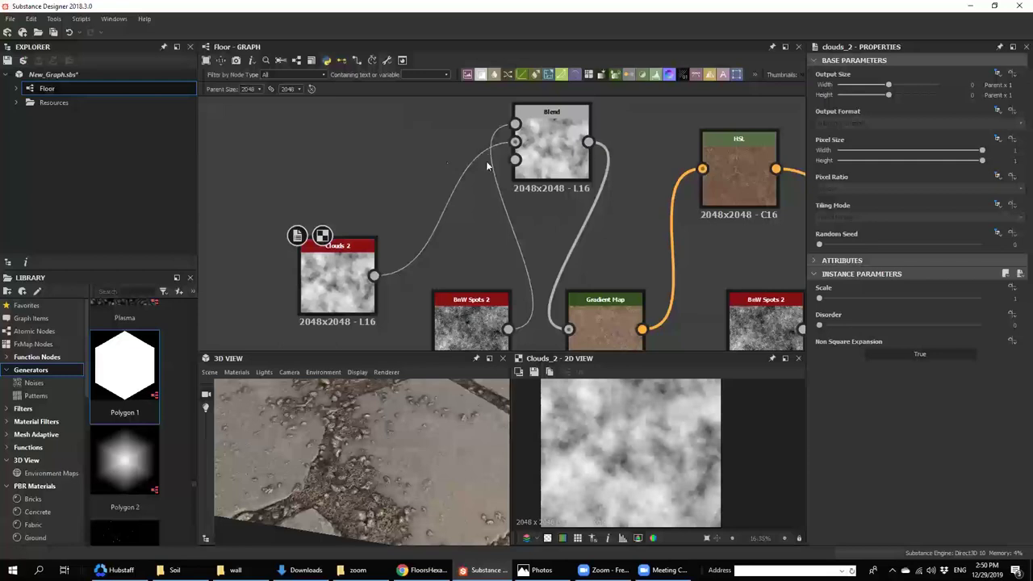
- Preview the Blend of Clouds 2 and BnW Spots 2 and try Multiply and Copy as its blending mode
click(536, 163)
double_click(536, 163)
click(869, 313)
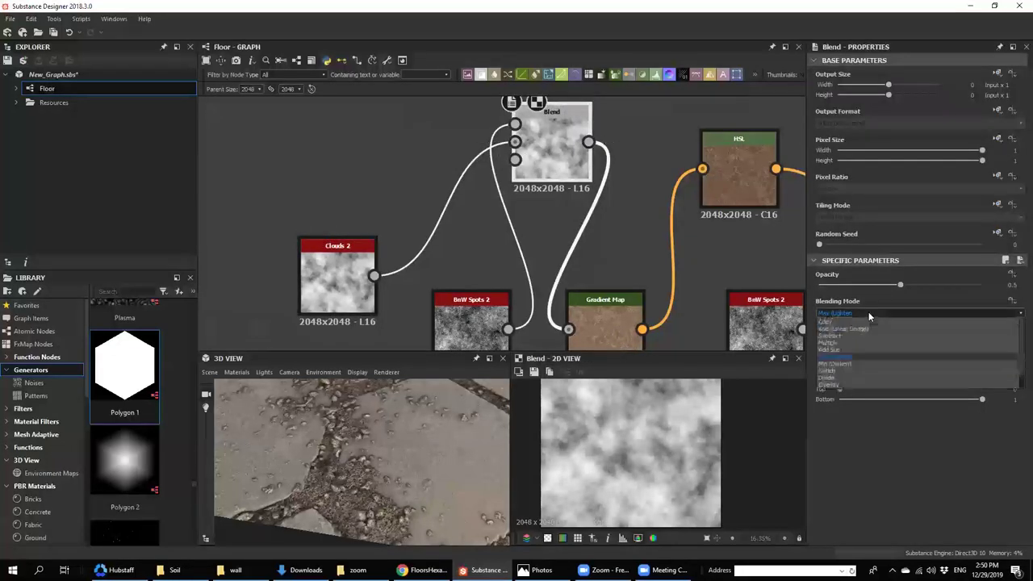
click(869, 313)
scroll(869, 313, up, 1)
scroll(868, 314, up, 3)
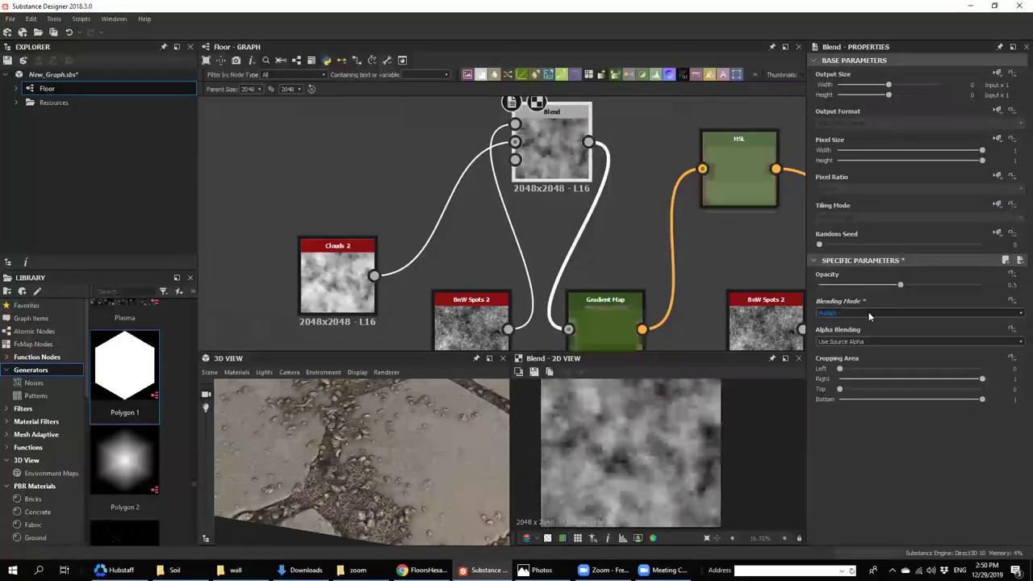
scroll(869, 313, down, 1)
scroll(868, 313, up, 2)
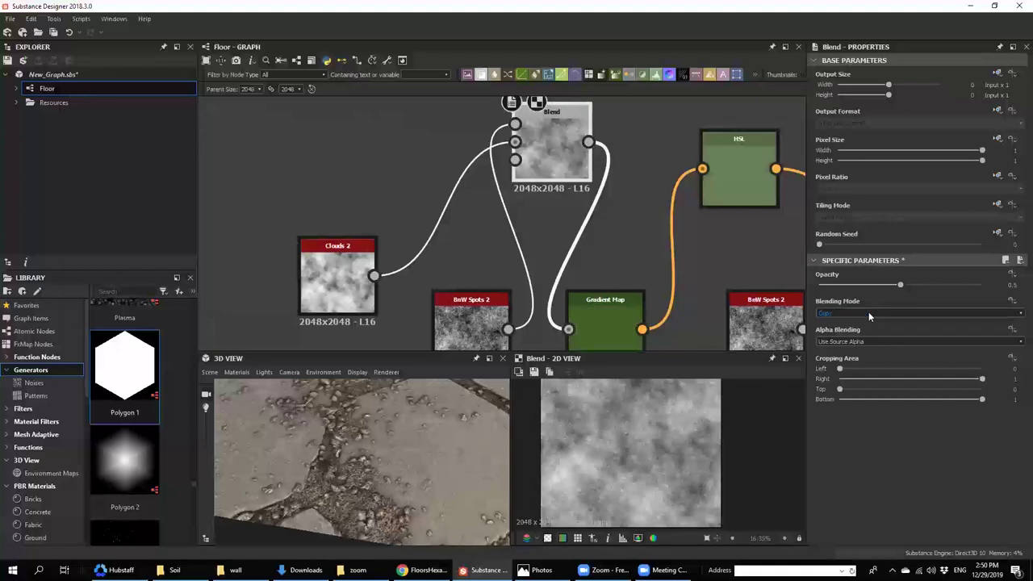
- Set the Clouds 2 Blend to Subtract with opacity 0.72 and check the ground on the model
drag(900, 285, 936, 287)
click(868, 313)
click(867, 313)
scroll(867, 313, down, 2)
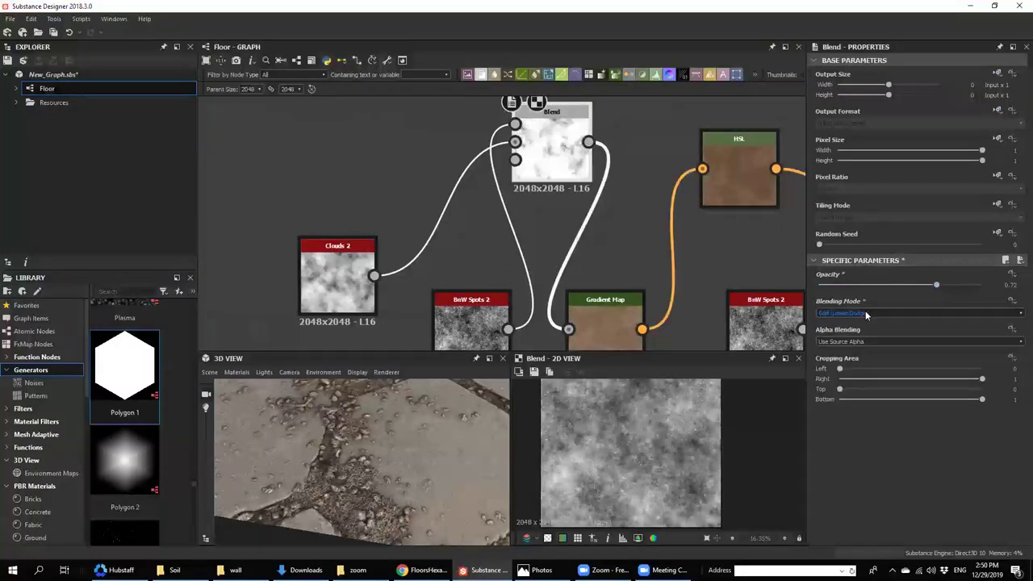
scroll(865, 312, down, 1)
scroll(856, 316, up, 1)
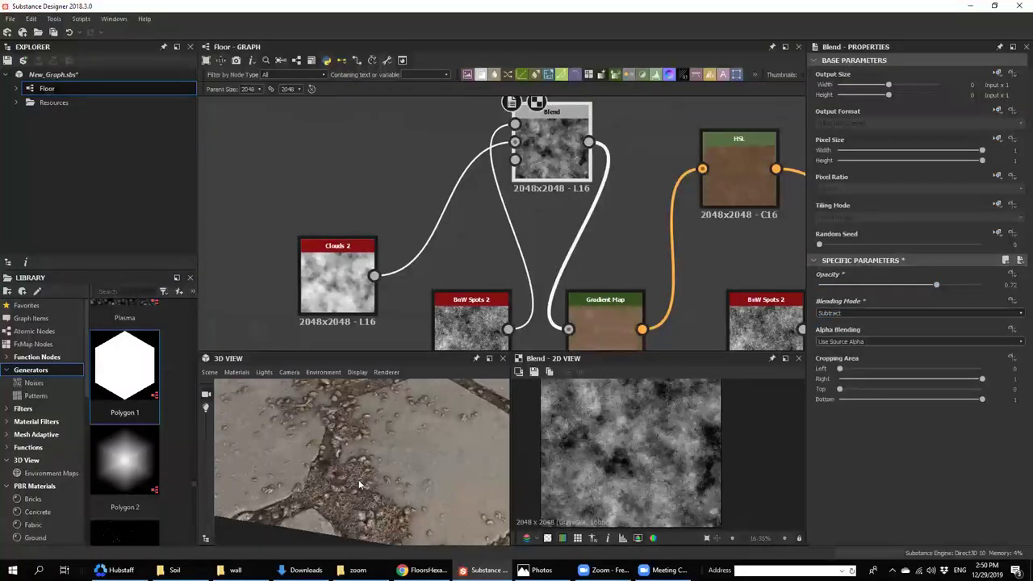
scroll(359, 484, up, 4)
- Increase the Clouds 2 scale, set the Blend's opacity to 0.43 and check the ground between the tiles
click(342, 306)
drag(867, 298, 888, 286)
click(555, 153)
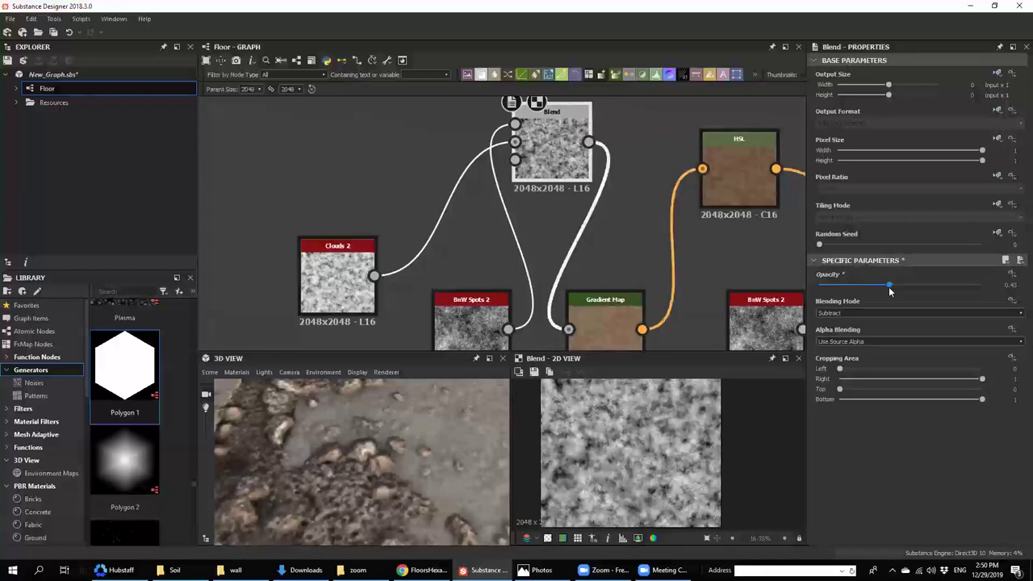
scroll(358, 460, down, 5)
scroll(359, 464, up, 4)
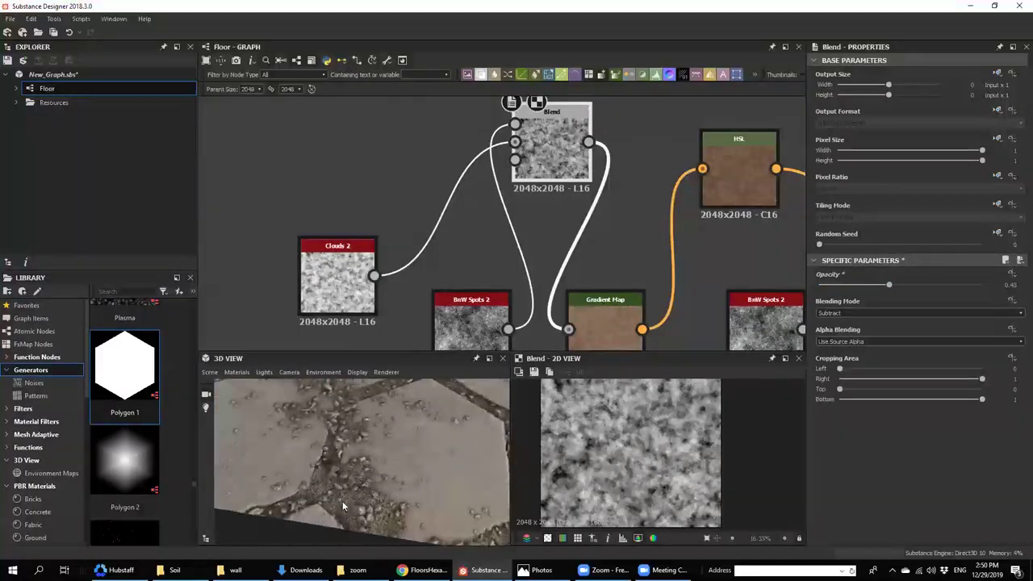
scroll(309, 466, up, 3)
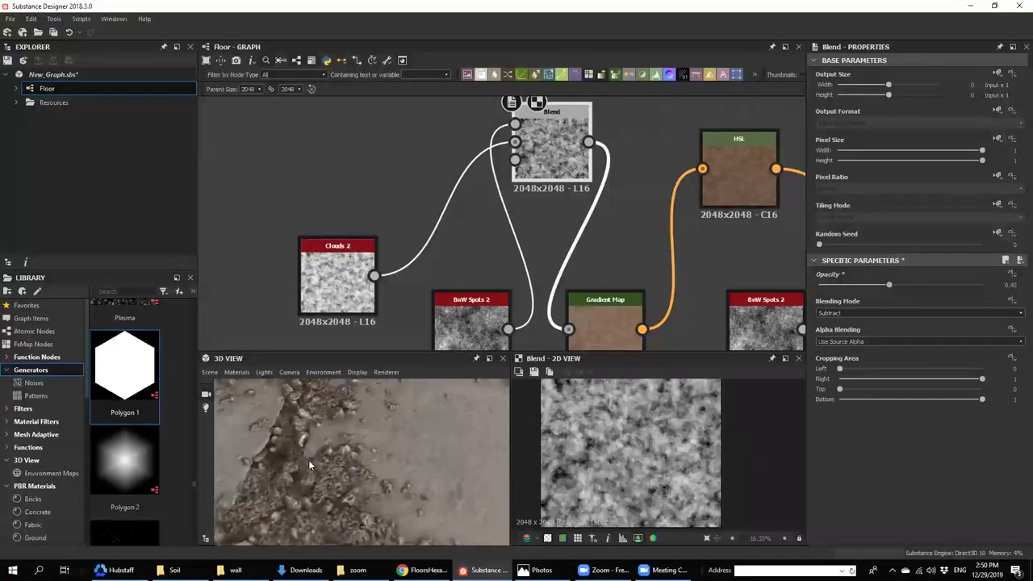
- Consult the hexagonal floor reference photo and set the brown ground HSL to Saturation 0.57 and Lightness 0.39
key(alt+Tab)
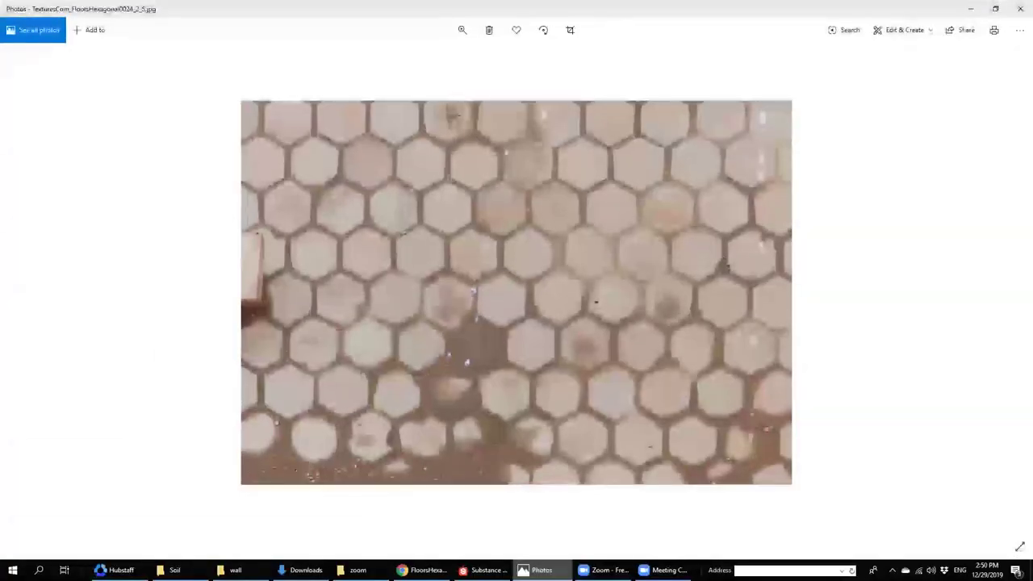
key(alt+Tab)
scroll(579, 284, down, 2)
middle_drag(579, 284, 508, 224)
click(613, 149)
drag(893, 340, 912, 313)
click(883, 339)
- Examine the tiles and darkened ground on the 3D model and compare them with the hexagonal floor reference photo
scroll(362, 460, down, 5)
middle_drag(362, 460, 350, 507)
scroll(323, 466, up, 3)
scroll(340, 465, down, 5)
scroll(399, 492, up, 3)
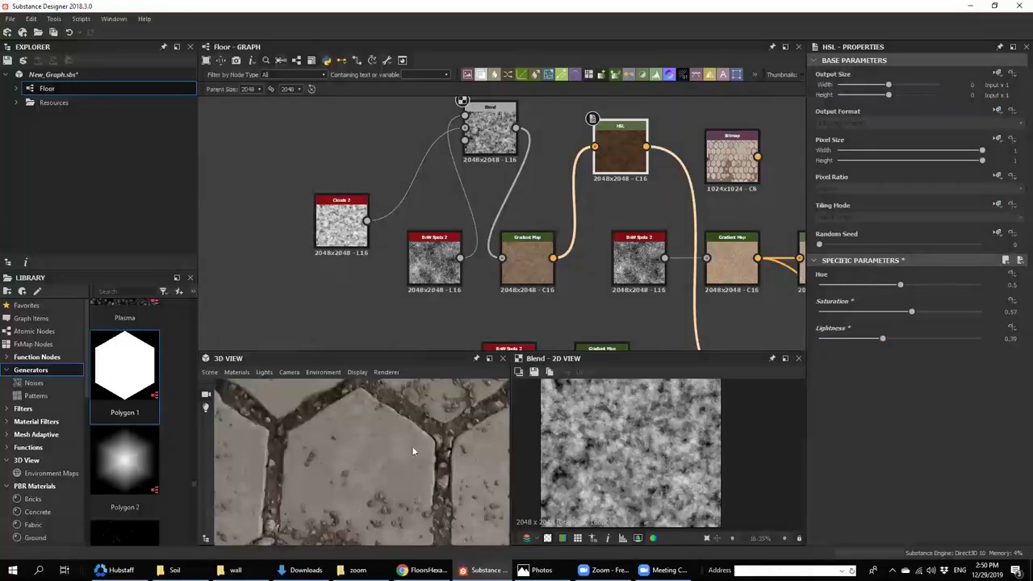
scroll(407, 454, down, 5)
drag(336, 497, 332, 453)
scroll(332, 453, up, 2)
scroll(630, 178, down, 4)
middle_drag(750, 216, 683, 195)
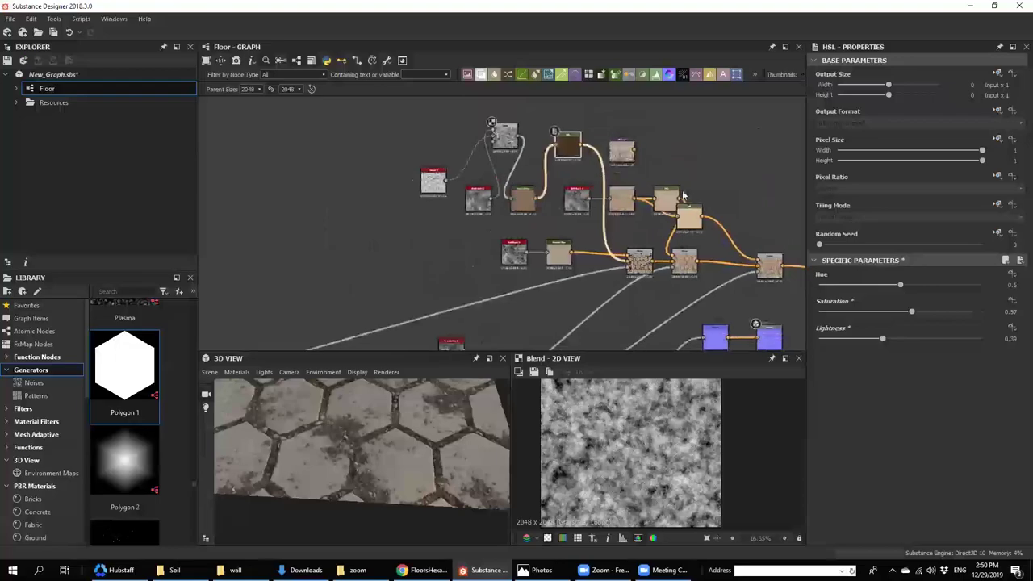
click(533, 570)
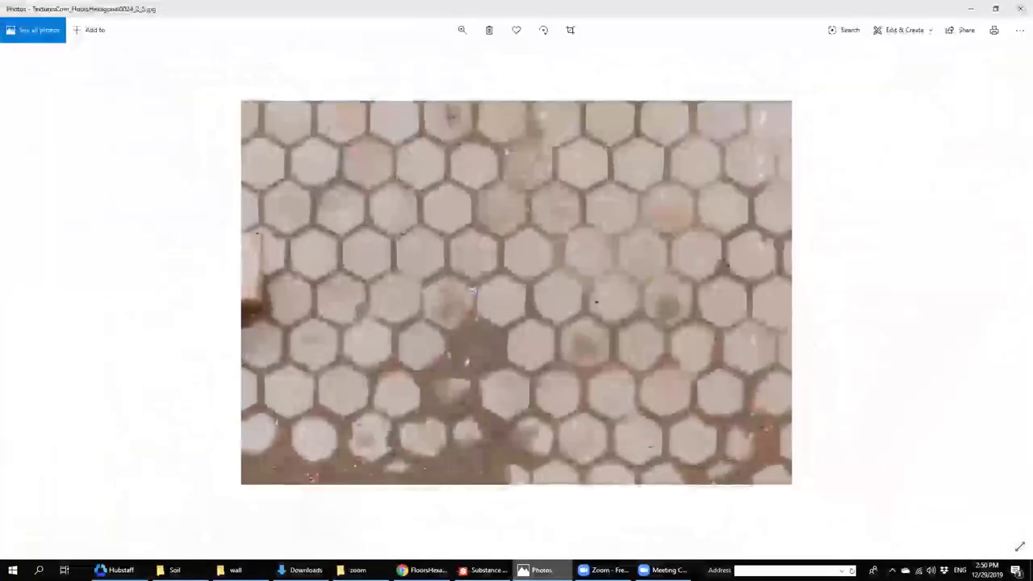
click(532, 570)
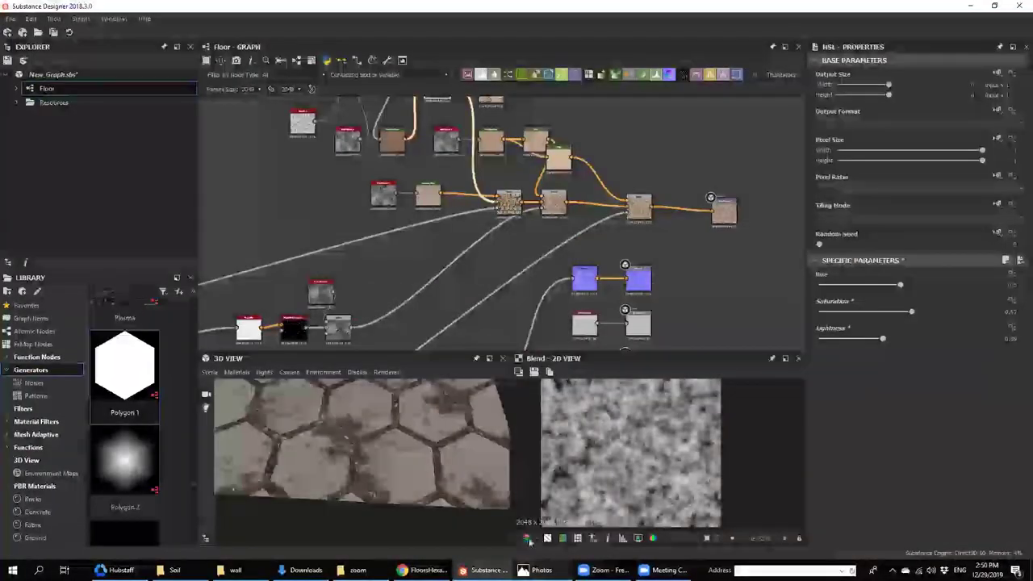
- Check the hexagonal floor tiles in the 3D preview and save the package
scroll(423, 490, up, 5)
drag(423, 490, 394, 456)
scroll(394, 460, down, 3)
scroll(394, 466, up, 3)
scroll(313, 127, down, 2)
scroll(313, 128, down, 3)
middle_drag(313, 129, 589, 188)
key(ctrl+s)
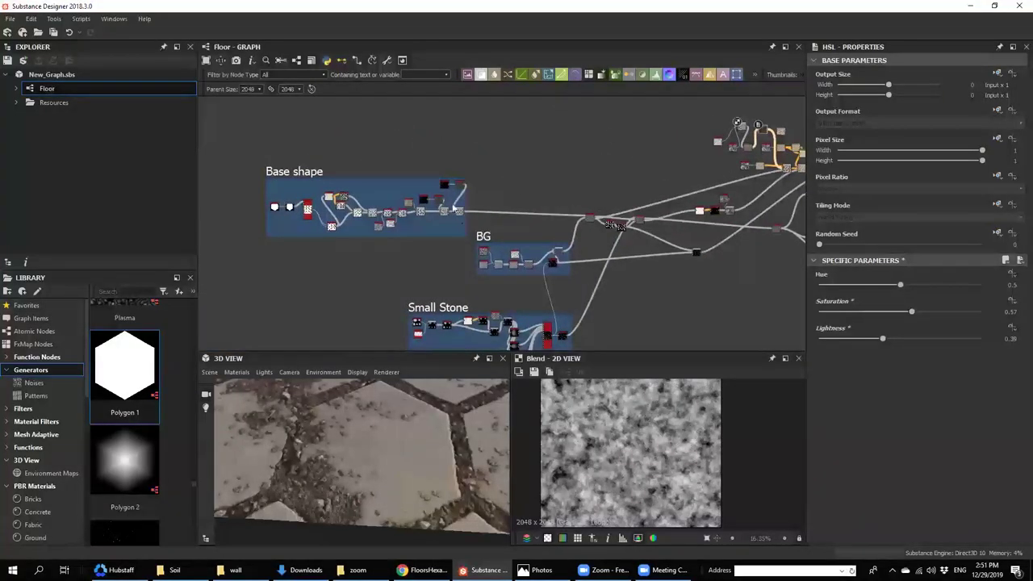
- Move the Base shape frame with its nodes further away from the BG frame to free space beneath it
scroll(450, 207, up, 2)
middle_drag(412, 238, 449, 278)
drag(401, 210, 325, 145)
middle_drag(440, 193, 462, 216)
scroll(460, 213, up, 3)
middle_drag(457, 181, 552, 108)
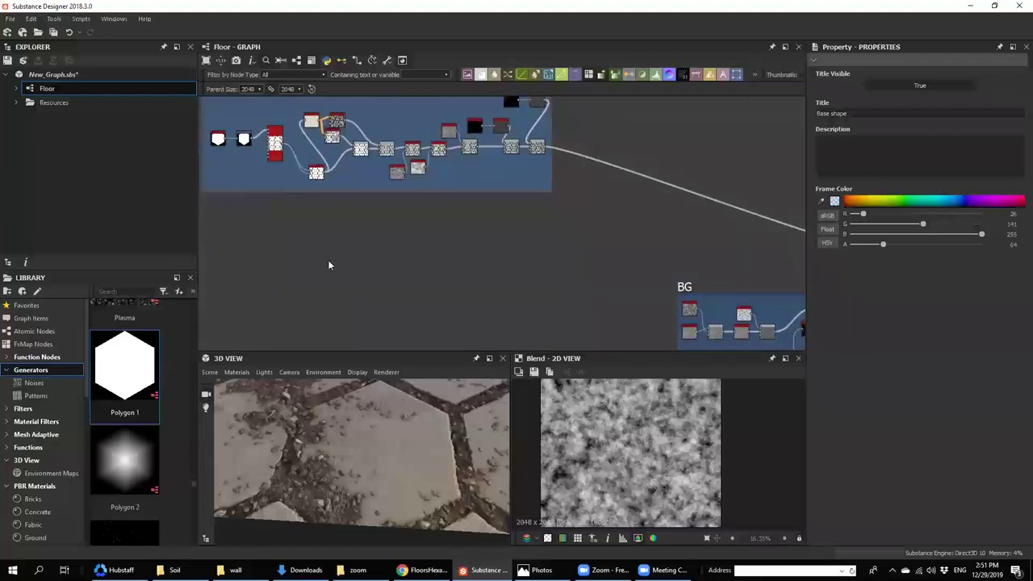
- Add a Cells 3 node below the Base shape frame with Scale 8 and Hardness 1
middle_drag(333, 265, 369, 281)
click(369, 281)
key(space)
text(c)
click(342, 271)
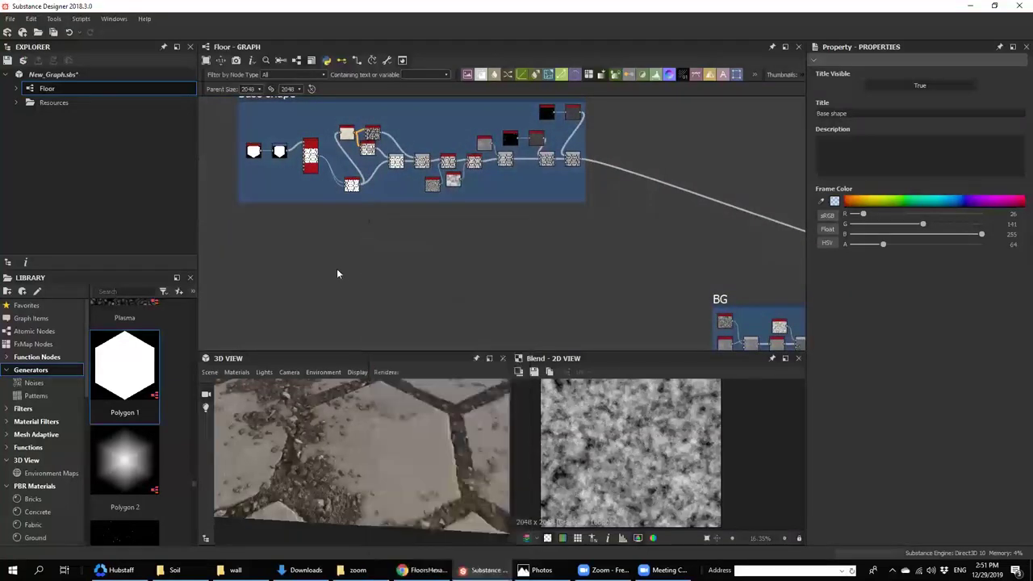
key(space)
text(ce)
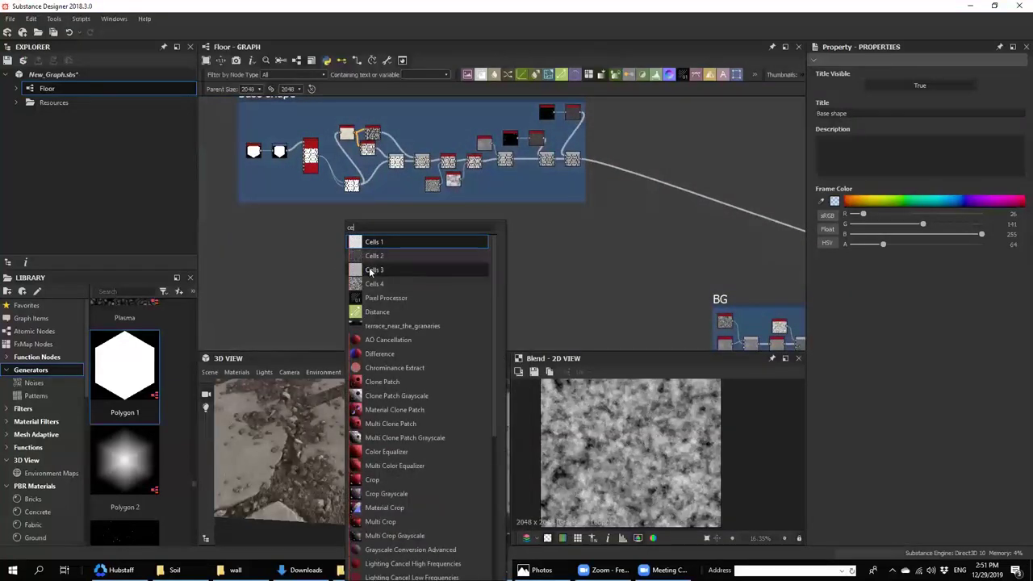
click(373, 269)
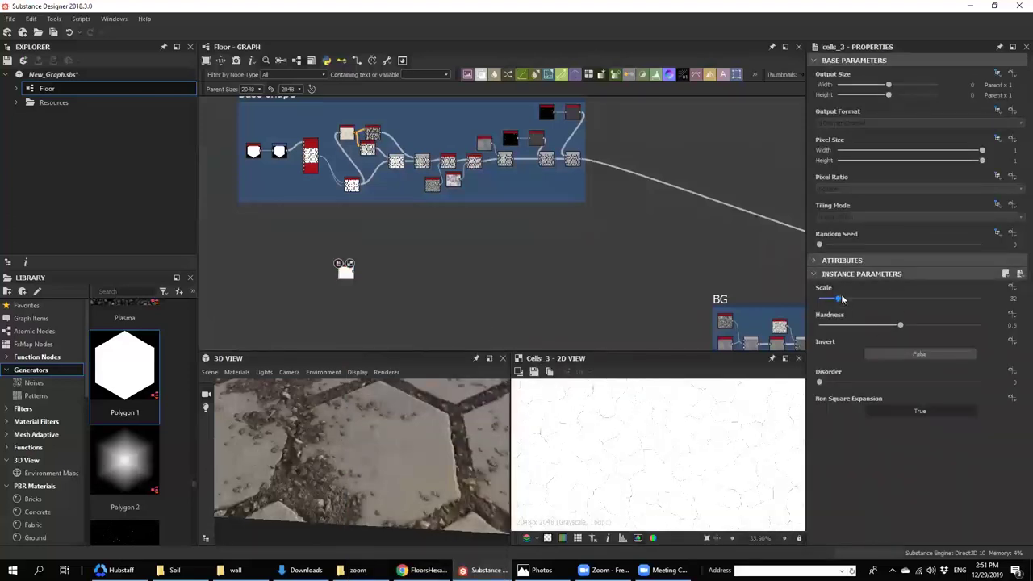
drag(1004, 325, 1017, 329)
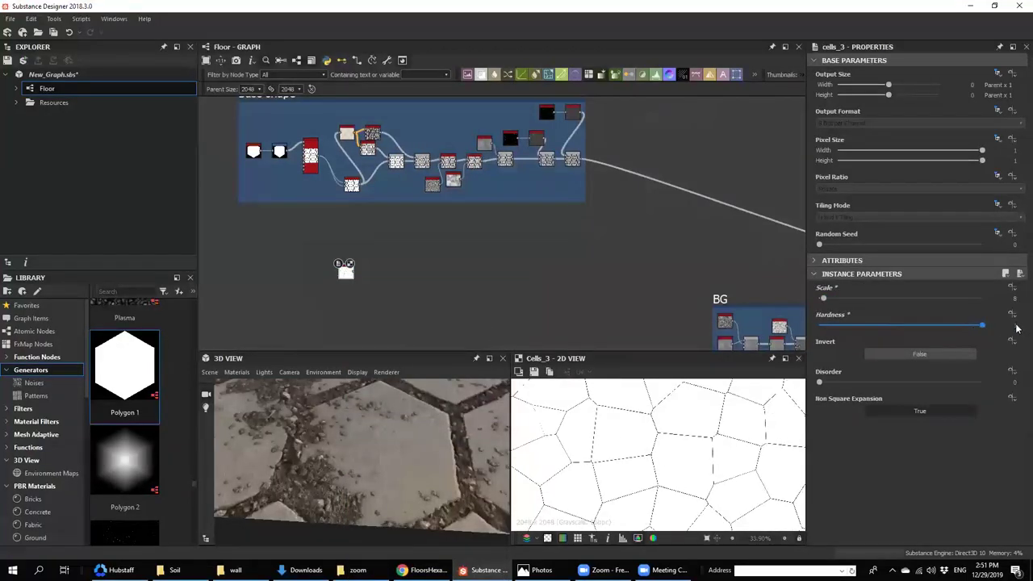
- Attach a Slope Blur Grayscale node to the Cells 3 output and feed a new Clouds 2 node into its Slope input
scroll(310, 265, up, 2)
right_click(367, 277)
key(Escape)
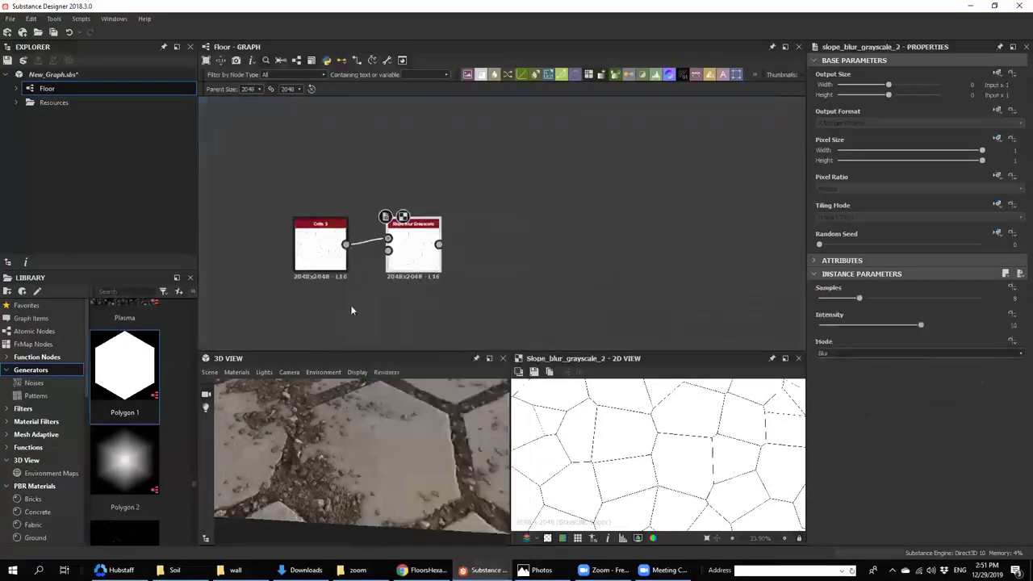
key(space)
text(clo)
click(367, 296)
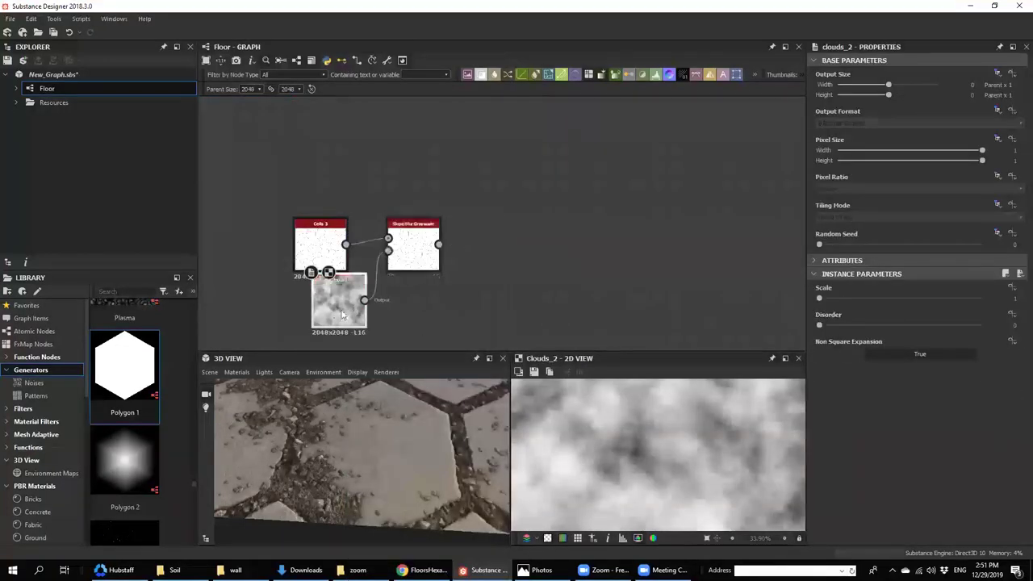
- Set the Slope Blur Grayscale to Samples 32, Intensity about 1 and Mode Min
double_click(409, 256)
drag(913, 299, 985, 299)
drag(921, 325, 827, 323)
scroll(836, 354, down, 1)
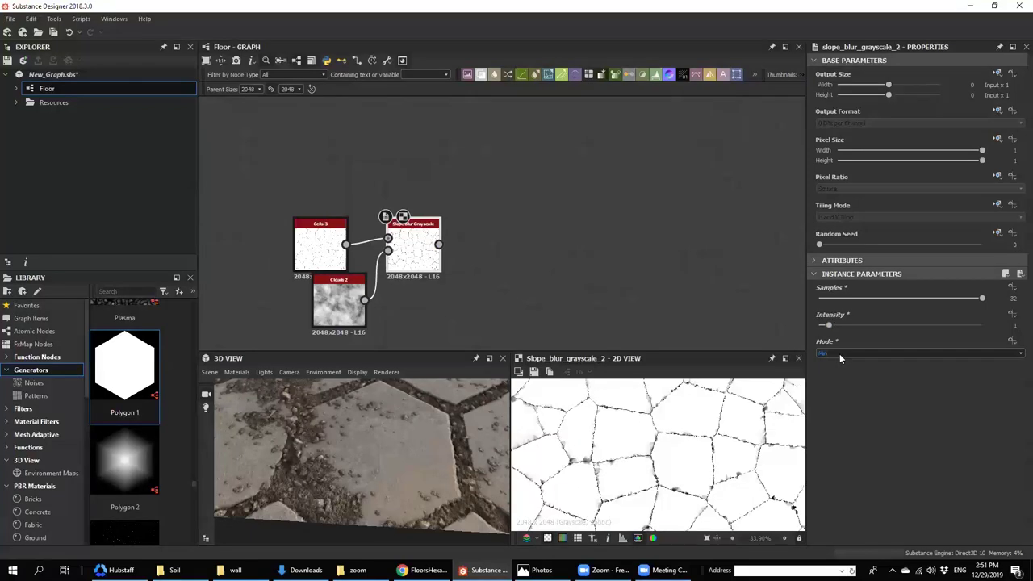
scroll(728, 425, up, 3)
drag(830, 327, 832, 329)
- Add a Blend node combining the blurred cells with the per-tile gradient output from the Base shape frame
scroll(364, 282, down, 5)
middle_drag(490, 190, 485, 231)
key(space)
text(b)
click(473, 240)
drag(385, 307, 440, 291)
scroll(355, 143, up, 4)
scroll(408, 151, down, 3)
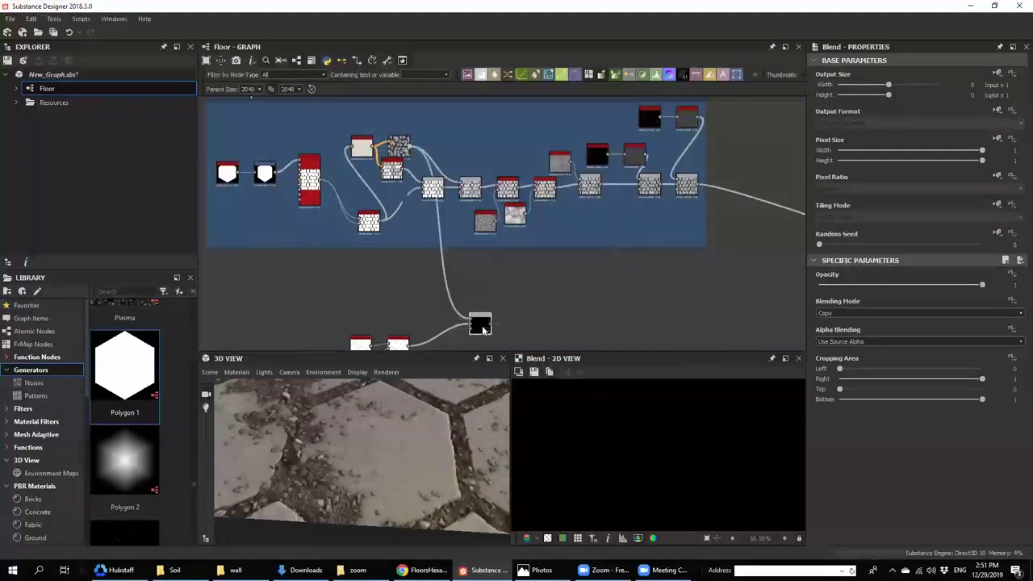
- Set the crack Blend node's blending mode to Add Sub
scroll(856, 313, down, 3)
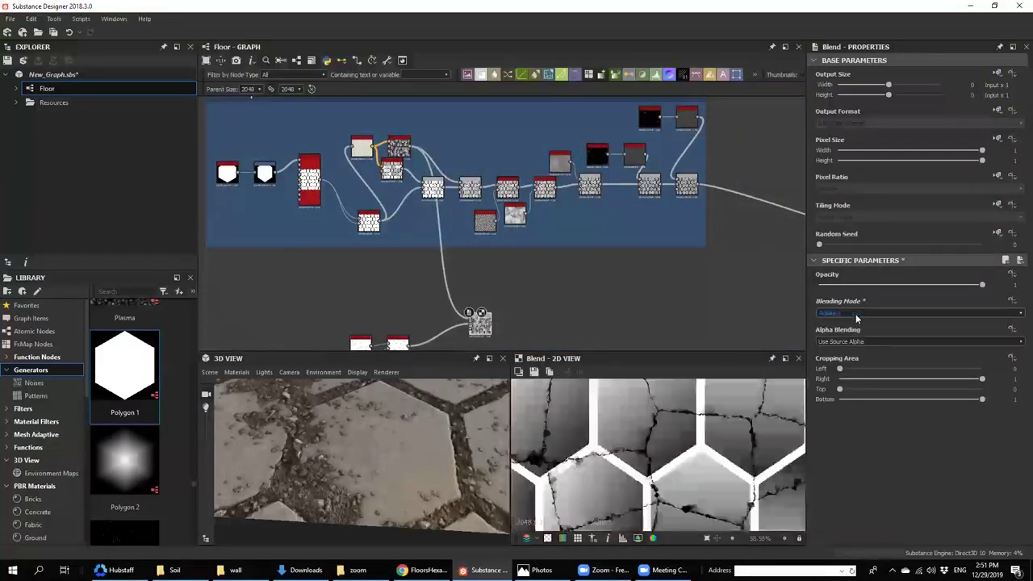
scroll(855, 314, down, 3)
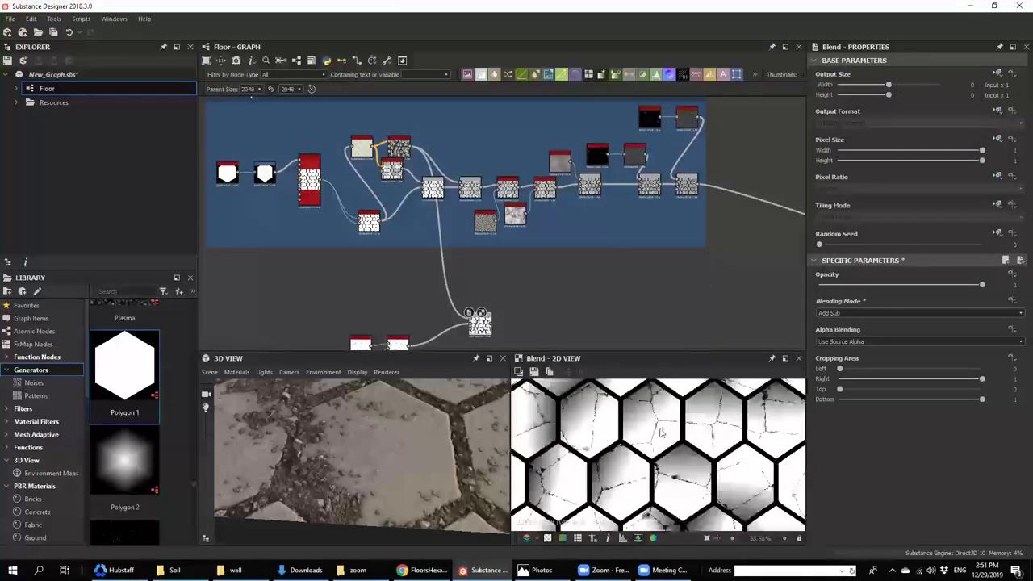
key(Down)
key(Up)
key(Up)
key(Up)
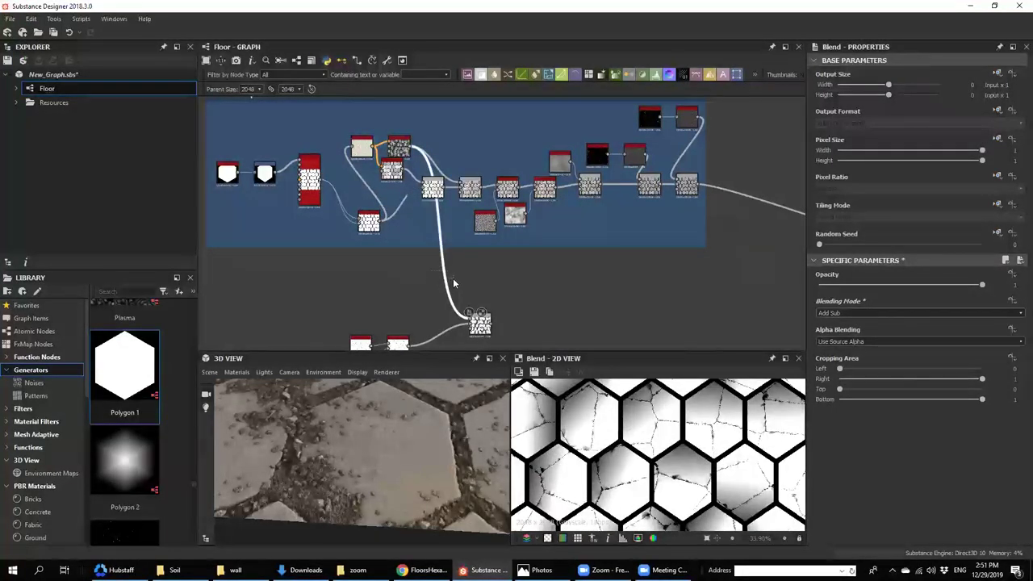
- Insert a Levels node on the link between the per-tile gradient and the crack Blend node
key(space)
text(l)
click(480, 241)
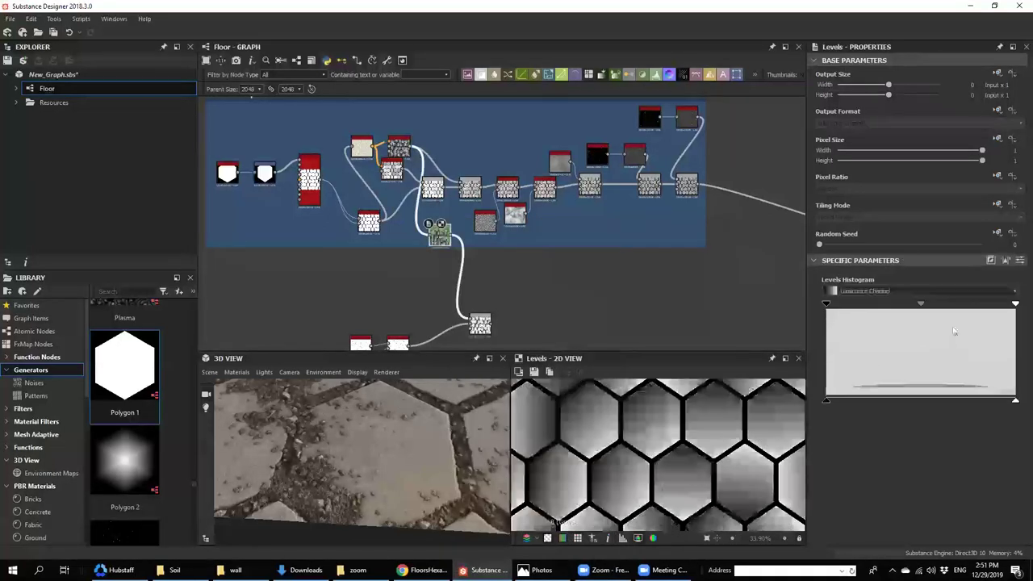
- Lower the Levels node's input white point and shift its midtones to reduce the cracks, previewing the Blend result
double_click(480, 327)
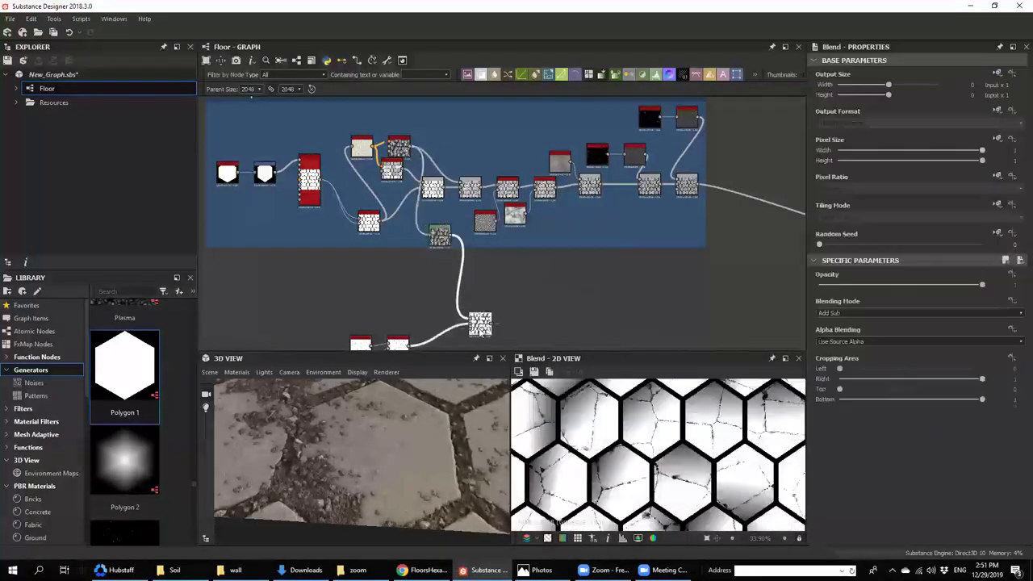
click(439, 238)
drag(1016, 305, 957, 308)
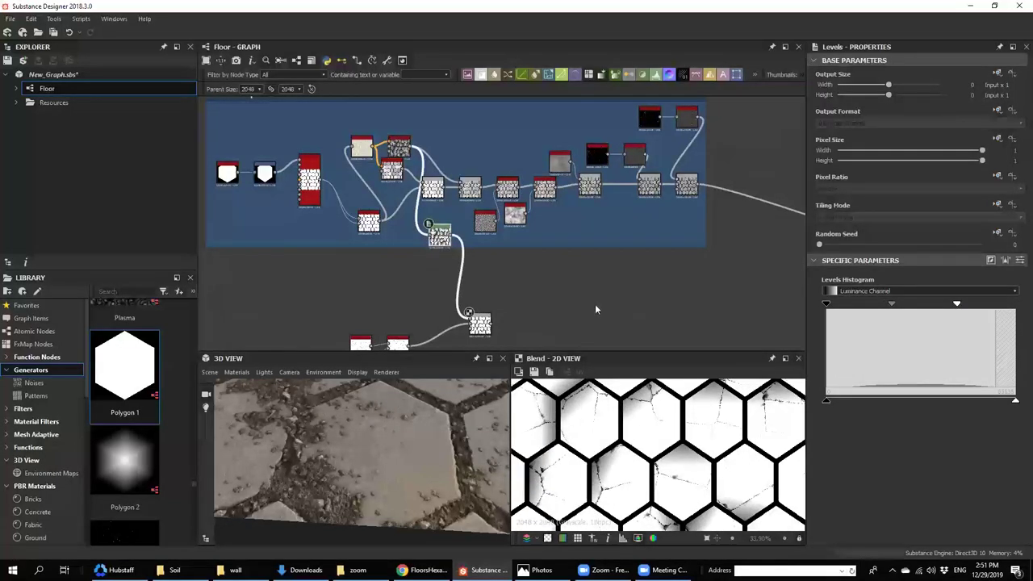
drag(892, 305, 936, 306)
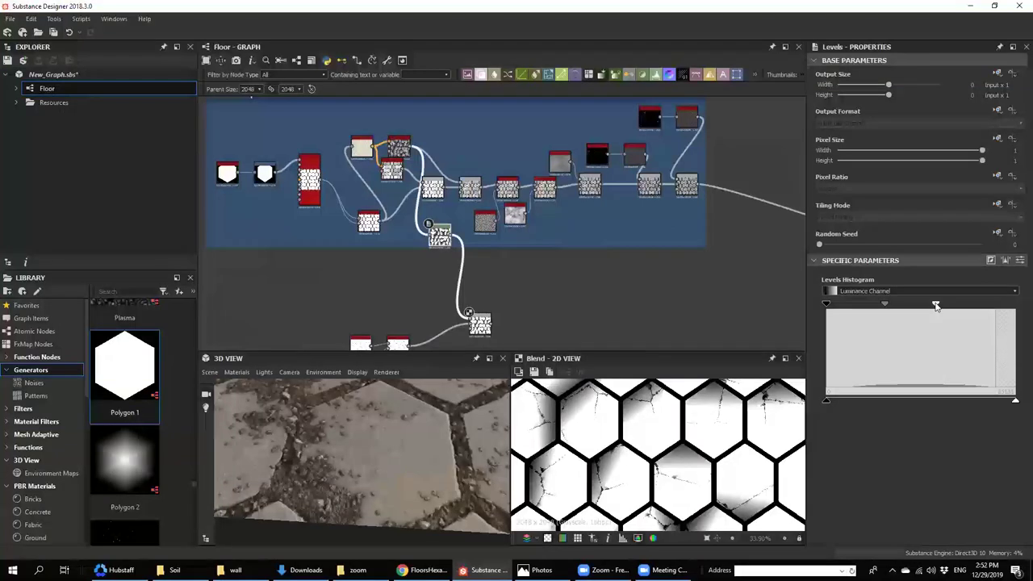
drag(826, 304, 878, 319)
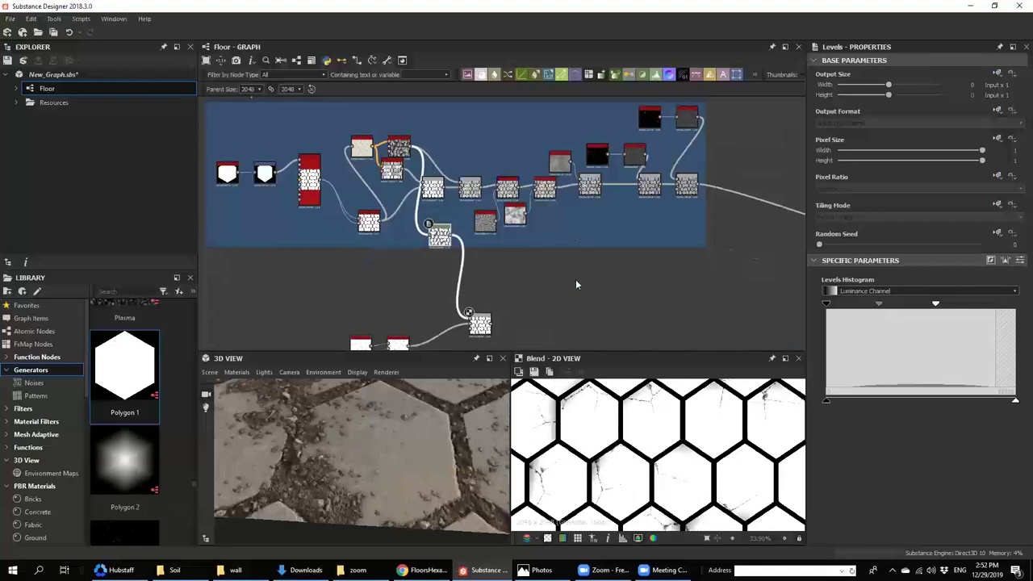
- Insert a Blend node after the last Base shape node and feed the crack Blend output into it
scroll(576, 282, down, 3)
scroll(517, 318, up, 2)
middle_drag(758, 192, 685, 189)
click(685, 199)
key(space)
text(b)
click(693, 232)
scroll(696, 204, down, 4)
scroll(755, 226, up, 3)
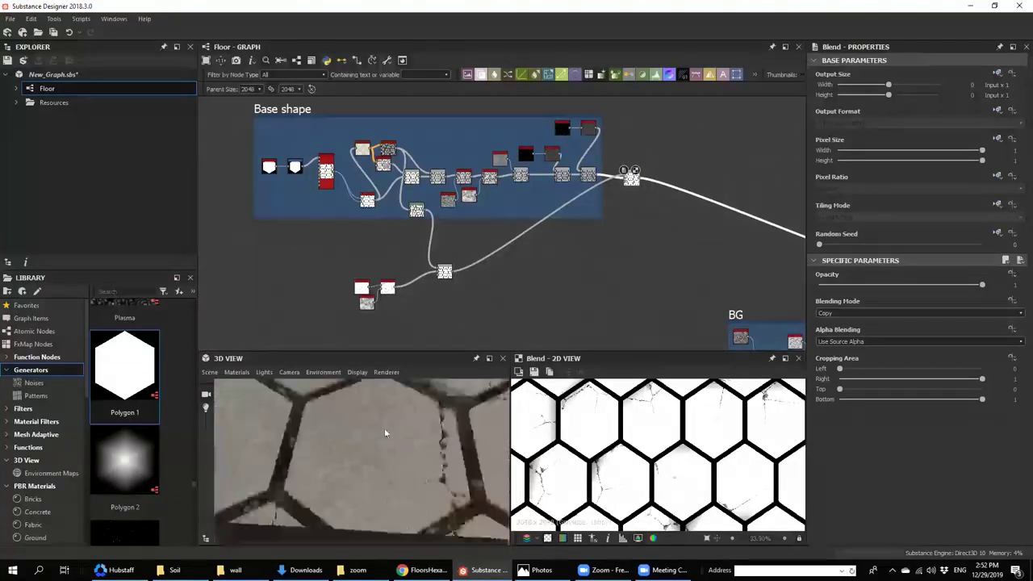
- Set the new Blend node to Multiply with Opacity 0.18
scroll(850, 318, down, 2)
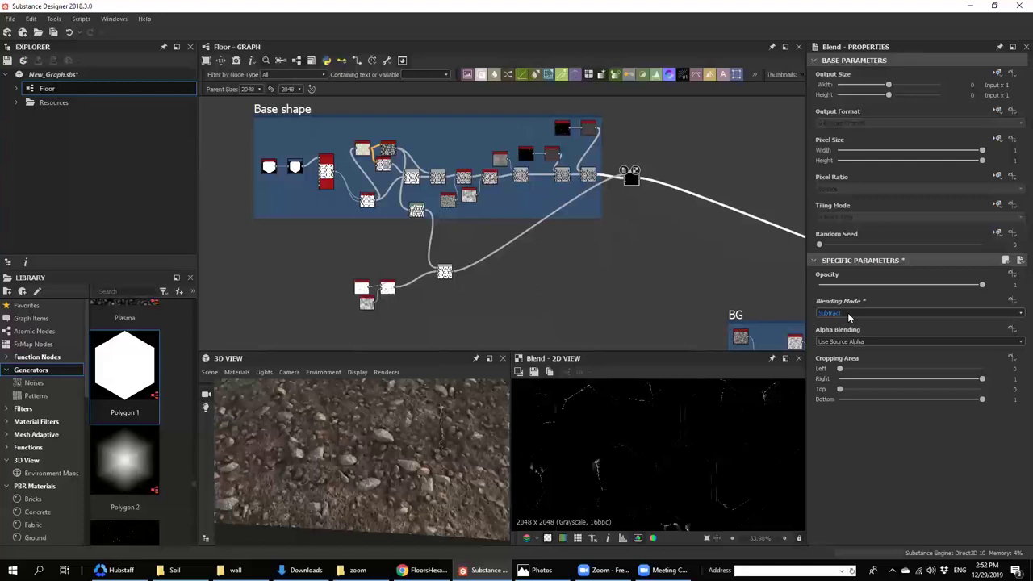
scroll(848, 317, down, 2)
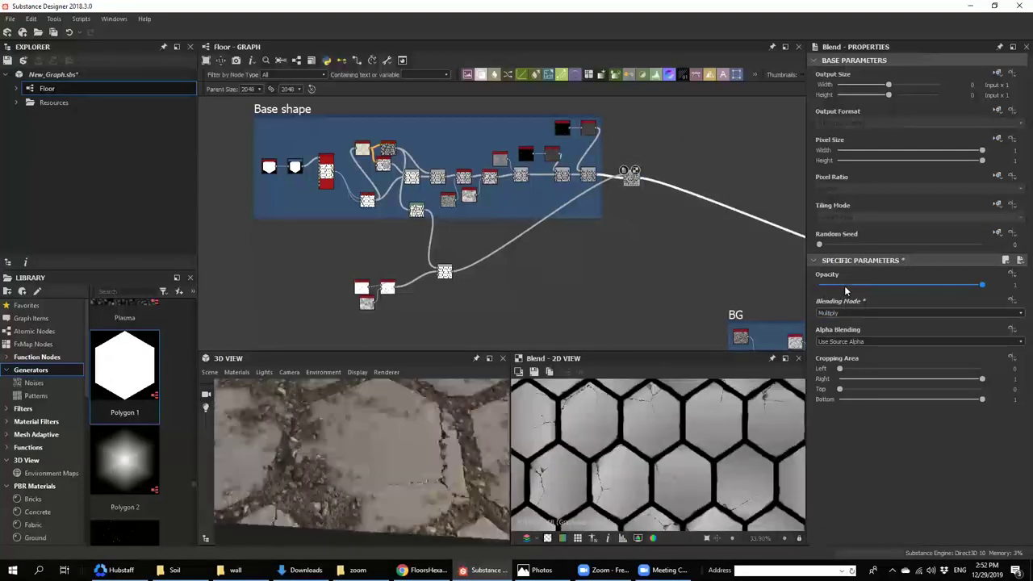
drag(845, 287, 829, 286)
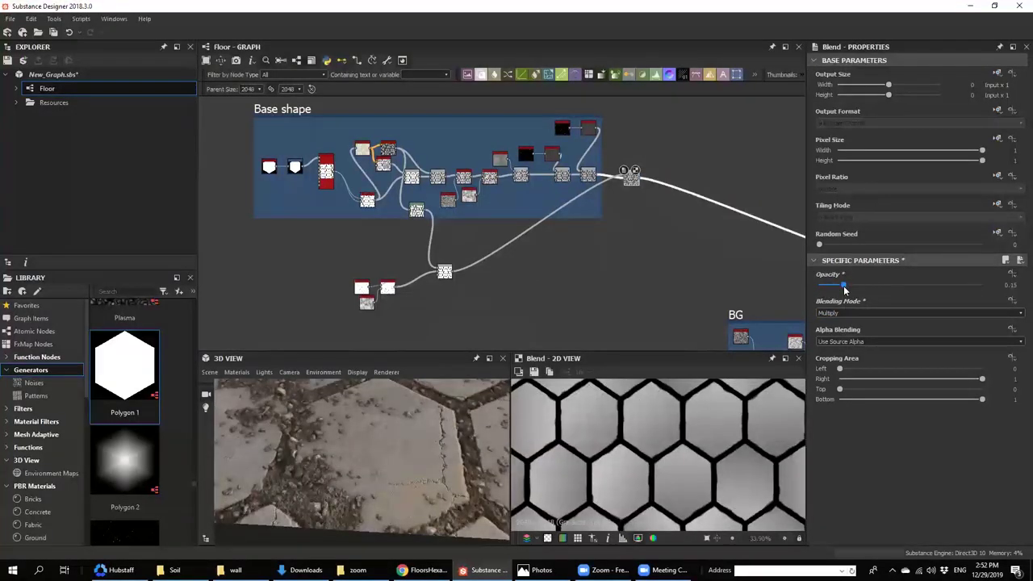
- Set the Intensity of the cracks' Slope Blur Grayscale node to 0.95
scroll(398, 461, up, 4)
drag(398, 462, 297, 457)
scroll(420, 260, up, 3)
scroll(428, 269, up, 4)
middle_drag(282, 340, 419, 262)
scroll(420, 262, up, 3)
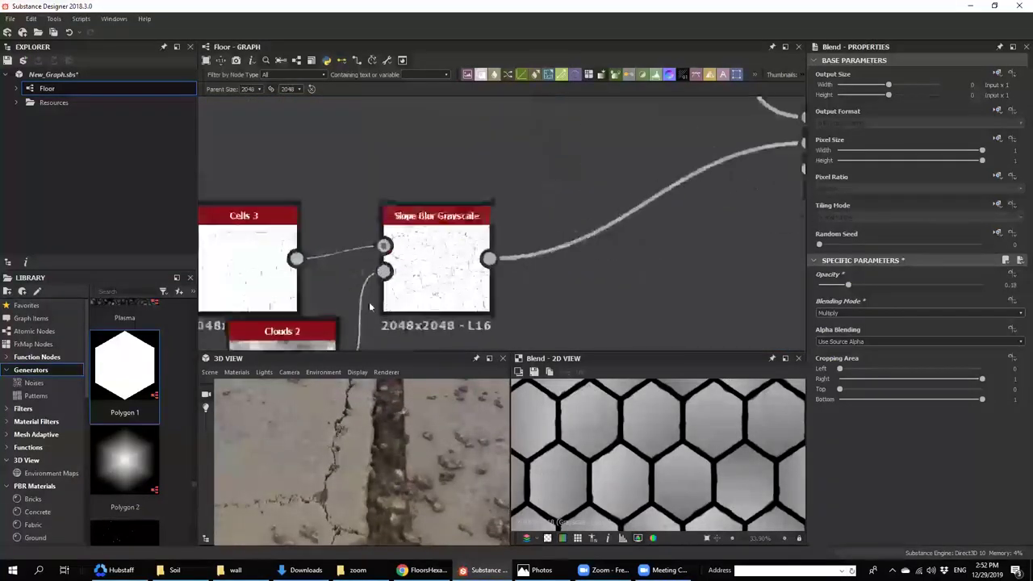
click(422, 274)
drag(826, 329, 829, 329)
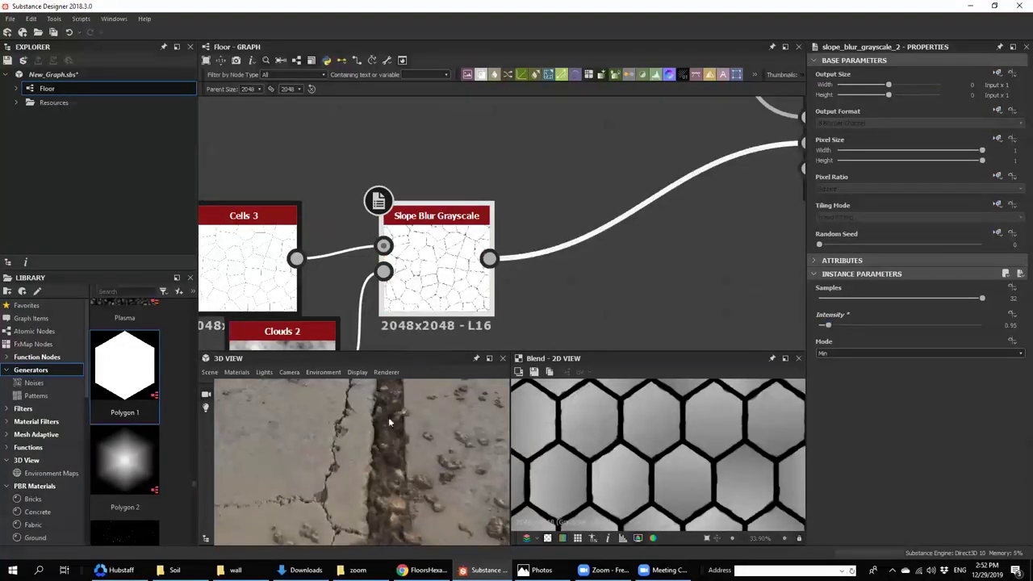
- Examine the cracks across the hexagonal tiles in the 3D preview
scroll(348, 443, down, 4)
drag(348, 443, 320, 447)
scroll(373, 447, up, 4)
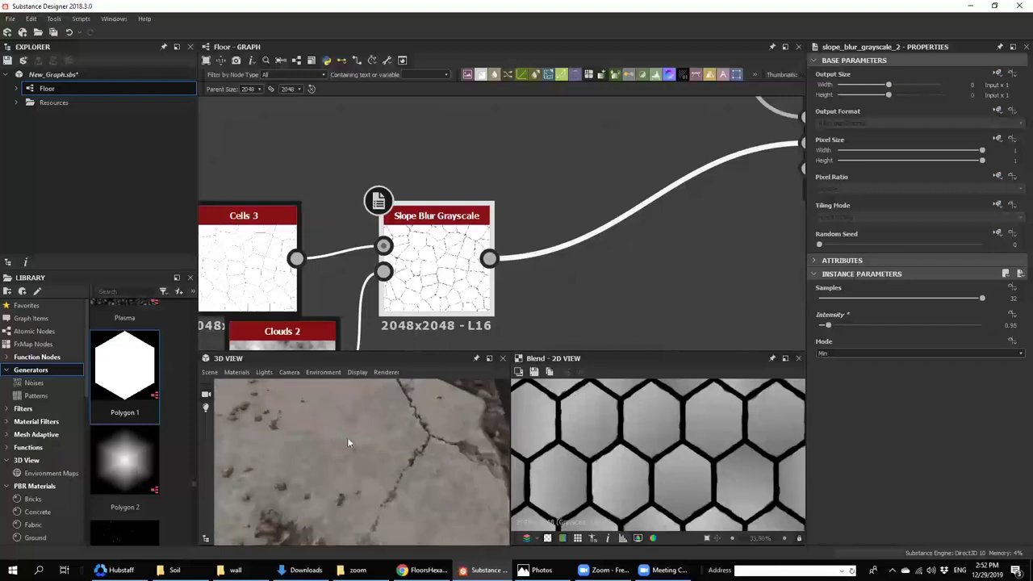
scroll(372, 429, down, 4)
drag(372, 427, 389, 473)
scroll(388, 474, down, 1)
scroll(386, 471, up, 3)
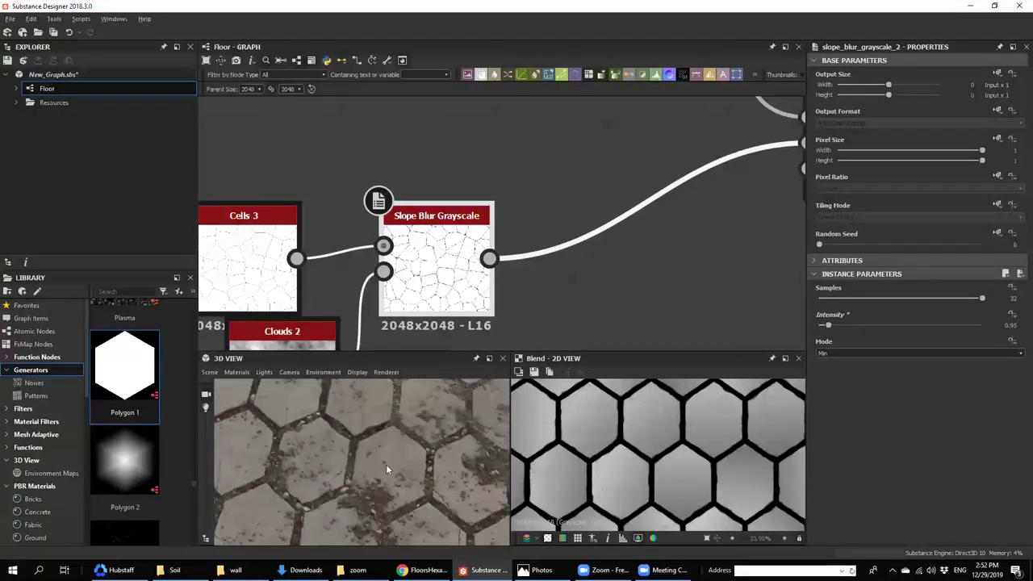
- Try a lower Opacity on the Add Sub Blend node of the cracks and undo it
scroll(572, 274, down, 6)
middle_drag(643, 258, 558, 263)
scroll(559, 263, up, 5)
click(625, 208)
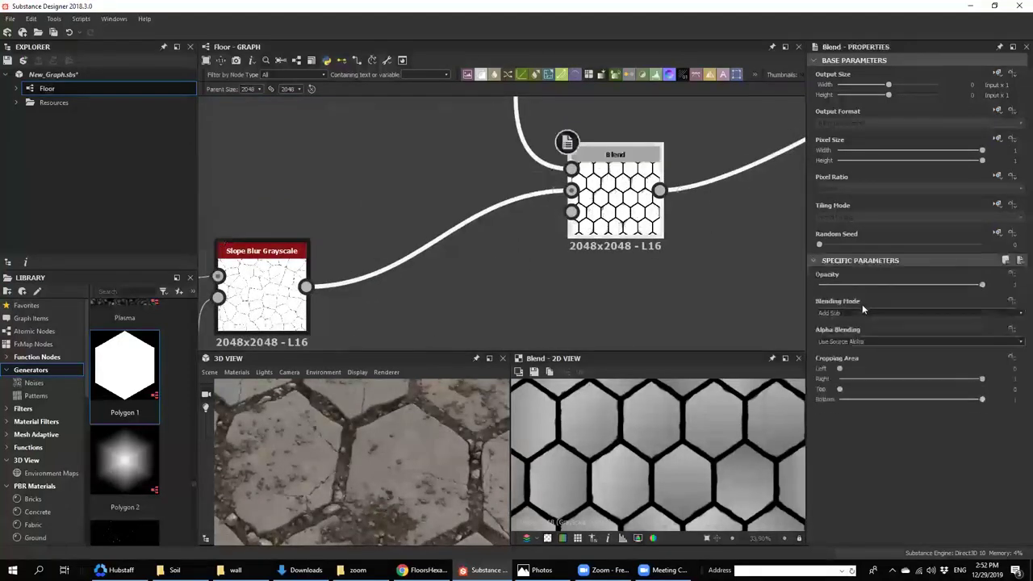
click(890, 284)
key(ctrl+z)
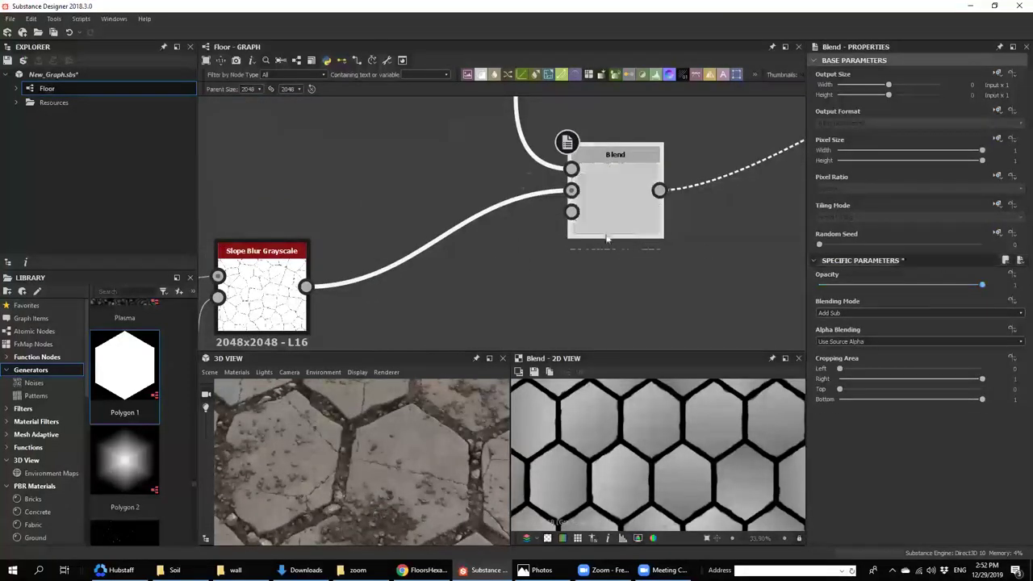
- Review the cracks' Slope Blur Grayscale settings and take a closer look at the cracks in the 3D preview
scroll(579, 234, down, 2)
scroll(570, 226, up, 4)
middle_drag(551, 214, 804, 118)
click(404, 230)
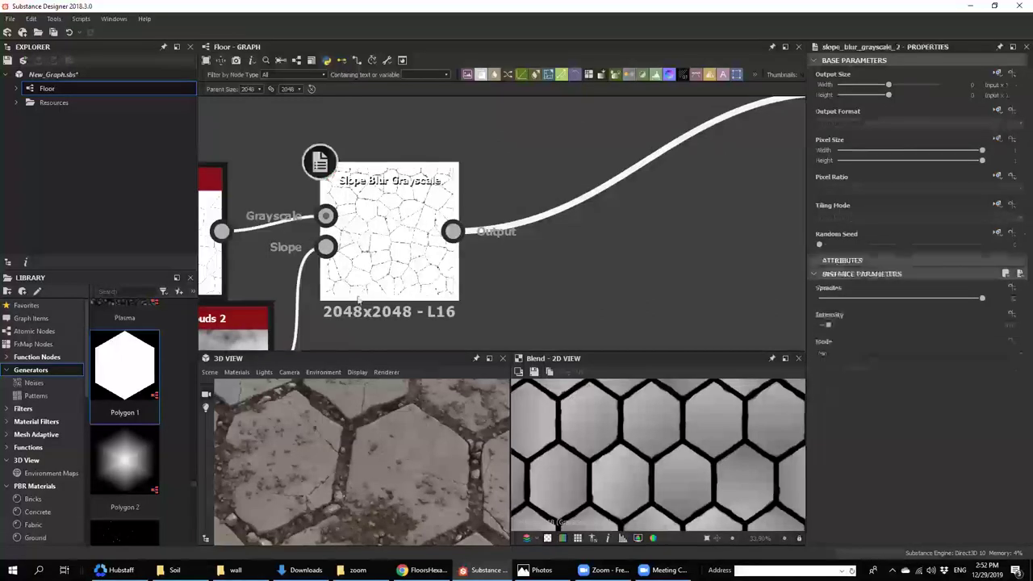
middle_drag(362, 295, 445, 275)
scroll(393, 438, up, 4)
scroll(458, 194, down, 4)
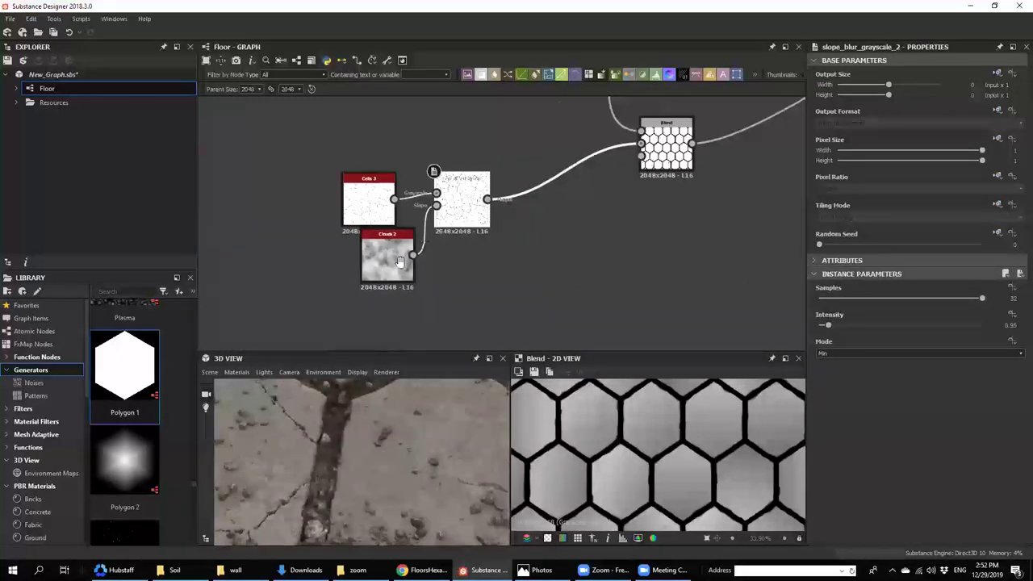
- Try an Opacity of 0.46 on the crack Blend node and return it to 1
middle_drag(606, 163, 547, 263)
scroll(591, 258, up, 3)
click(594, 262)
click(888, 285)
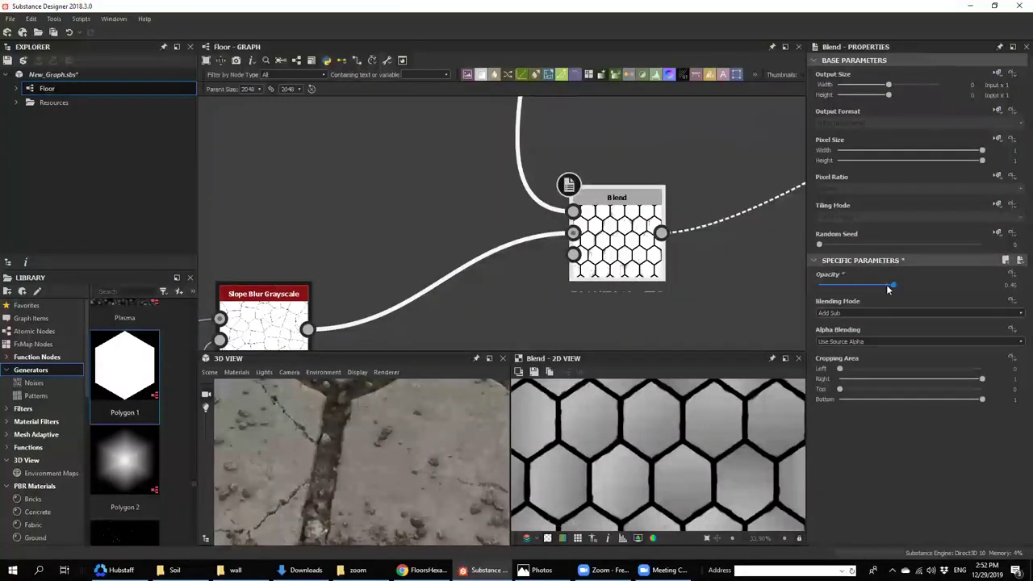
drag(887, 288, 1009, 282)
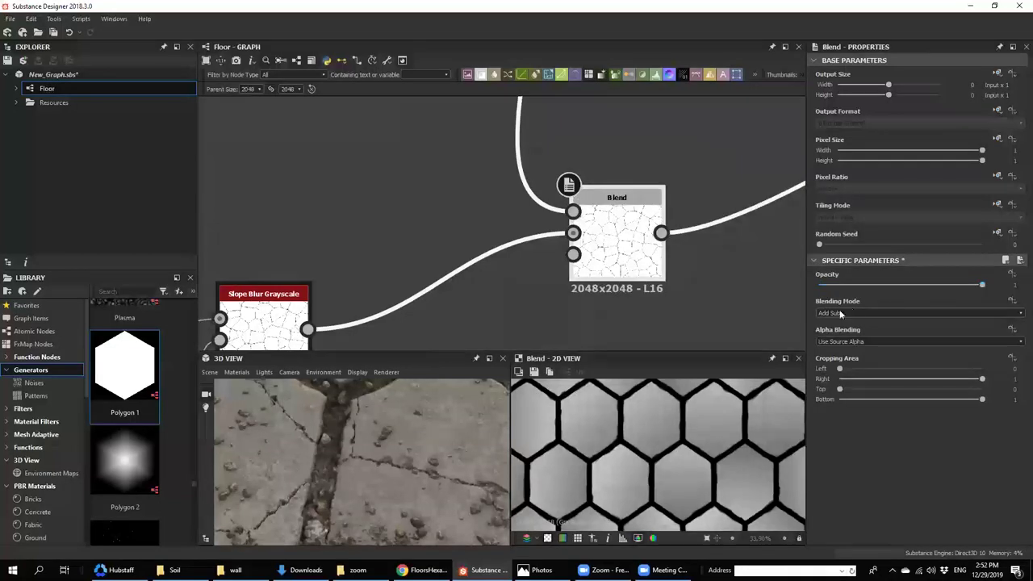
- Try Multiply at reduced Opacity on the crack Blend node, and restore Add Sub with Opacity 1
click(859, 313)
click(862, 337)
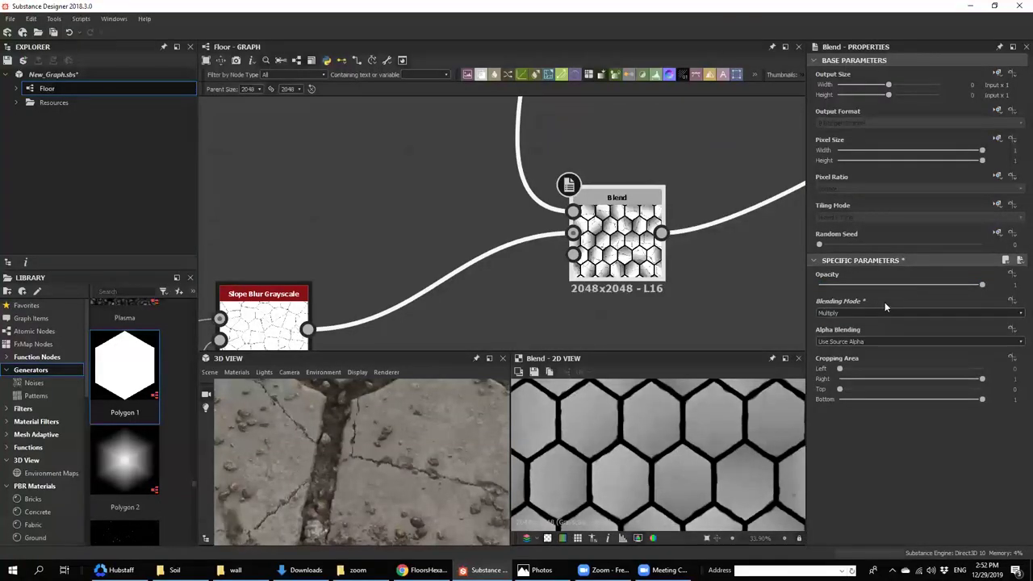
drag(865, 284, 1015, 268)
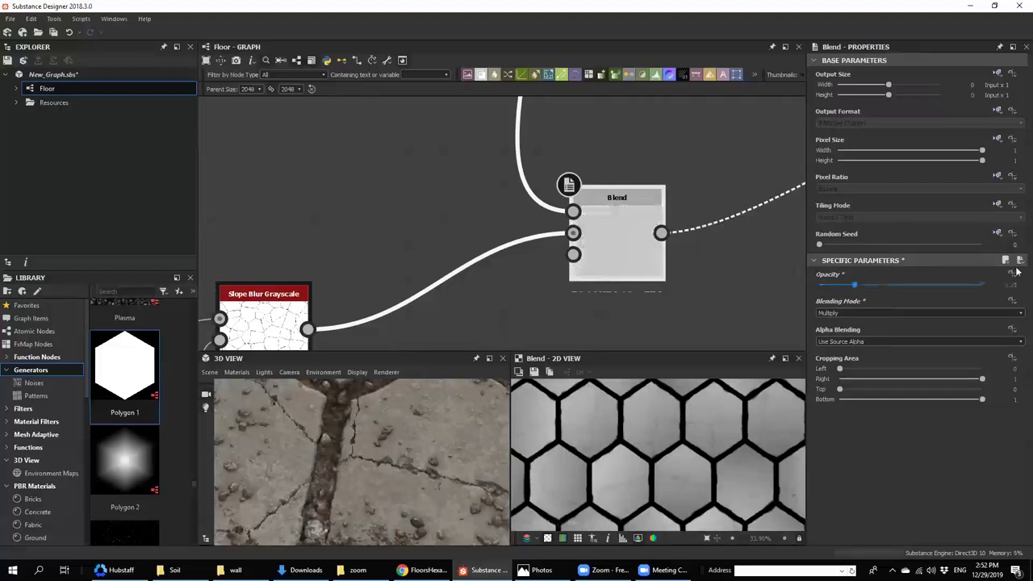
click(837, 313)
click(837, 335)
scroll(837, 312, down, 2)
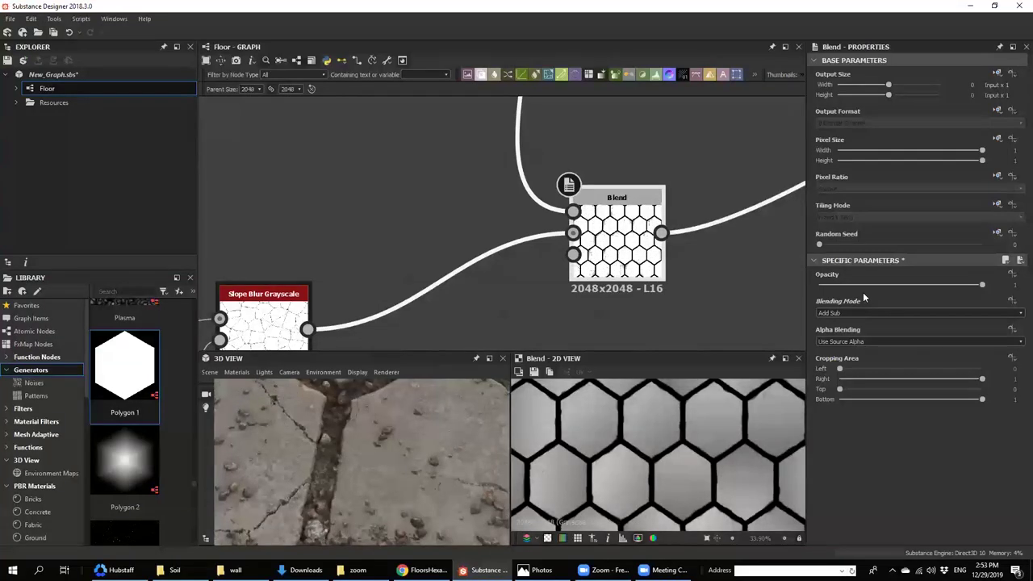
- Try a lower Opacity on the crack Blend node, return it to 1, and display the Slope Blur Grayscale node in the 2D view
click(908, 286)
drag(909, 287, 1015, 276)
scroll(486, 325, down, 3)
middle_drag(498, 300, 635, 224)
scroll(502, 254, up, 3)
double_click(490, 253)
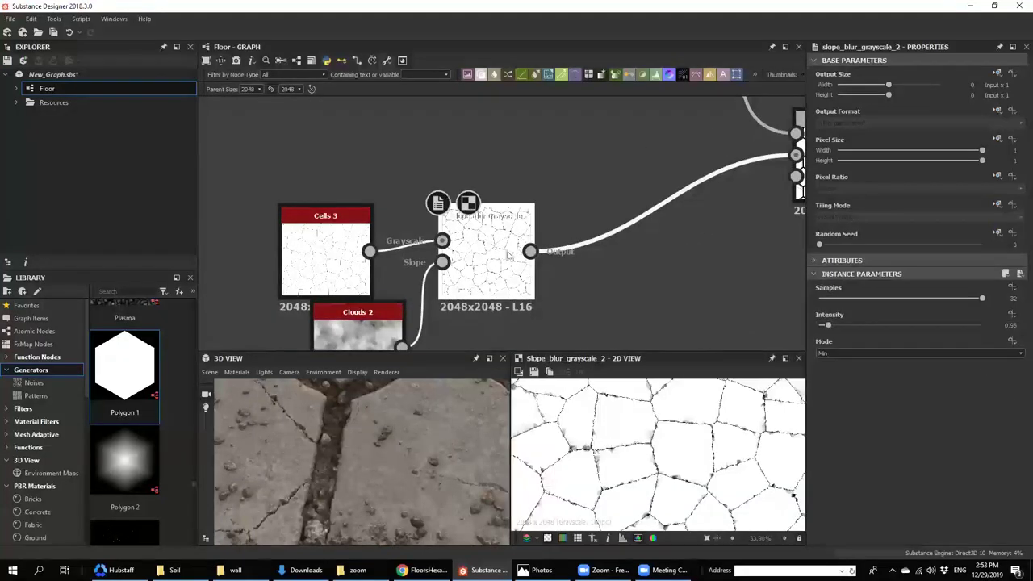
- Display the Multiply Blend node that joins the cracks to the tile chain, and examine the cracks in the 3D preview
scroll(516, 252, down, 4)
middle_drag(565, 242, 406, 334)
scroll(452, 283, down, 1)
middle_drag(485, 297, 318, 360)
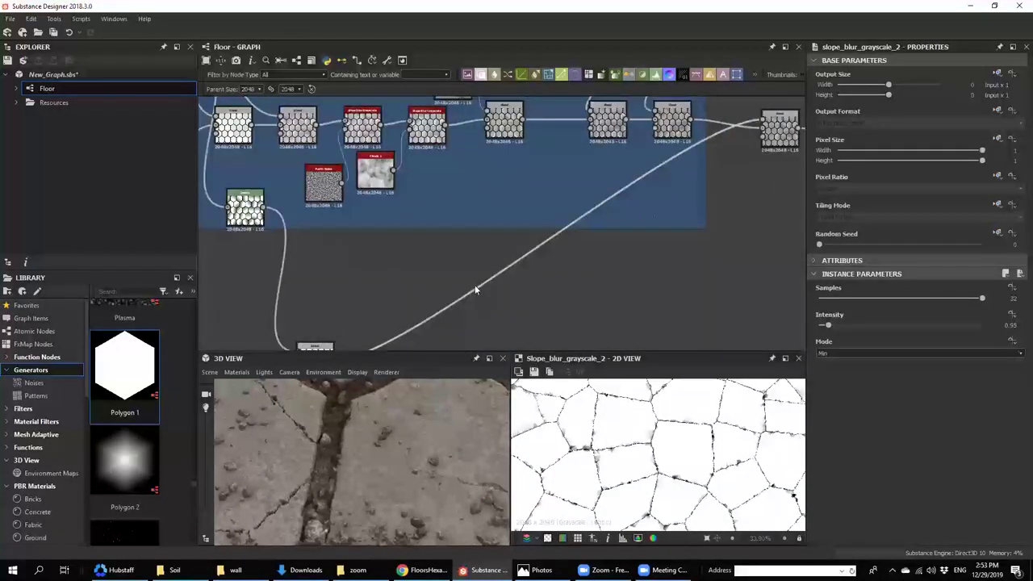
middle_drag(729, 174, 549, 234)
scroll(580, 212, up, 4)
double_click(601, 190)
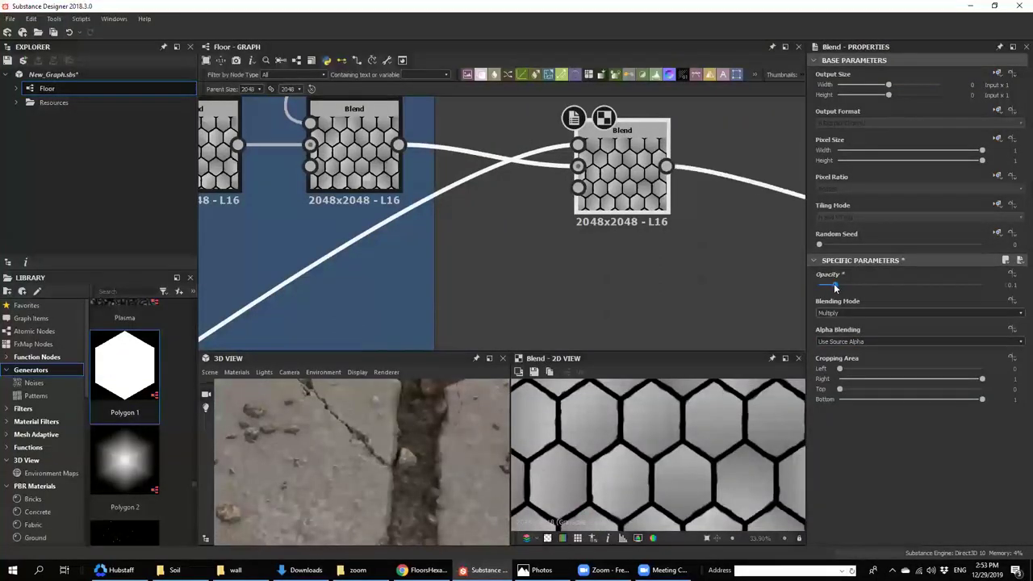
scroll(399, 455, down, 4)
drag(399, 455, 344, 446)
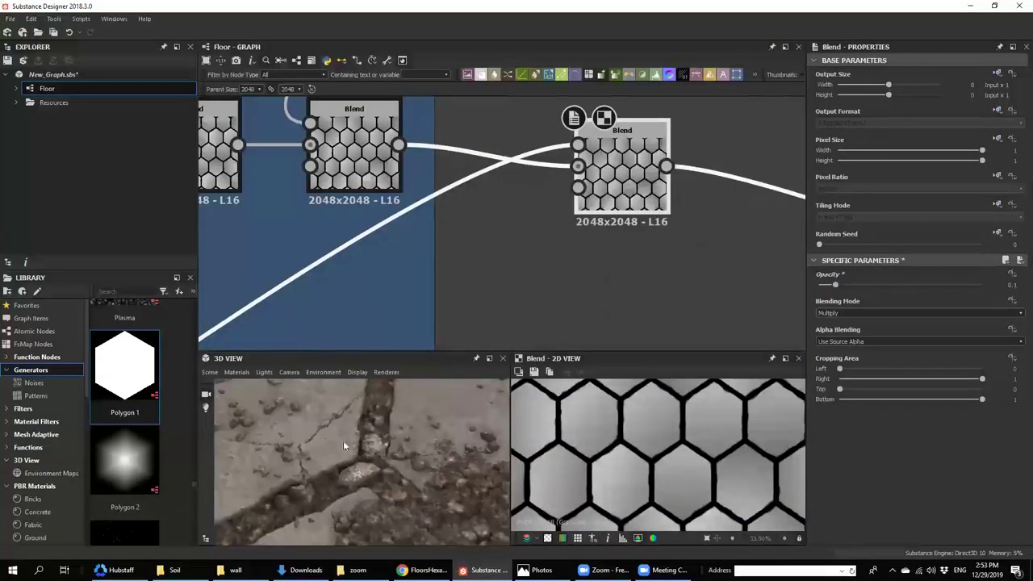
scroll(350, 439, down, 5)
middle_drag(350, 436, 353, 462)
scroll(381, 424, up, 4)
drag(381, 425, 407, 460)
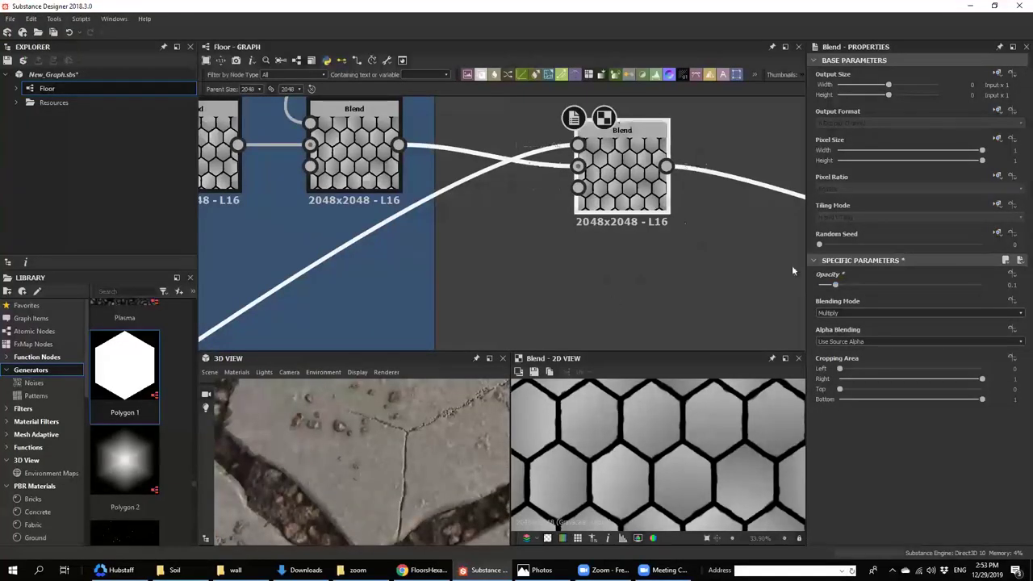
- Try higher Opacity values on the Multiply Blend node of the cracks and undo them
drag(838, 286, 877, 288)
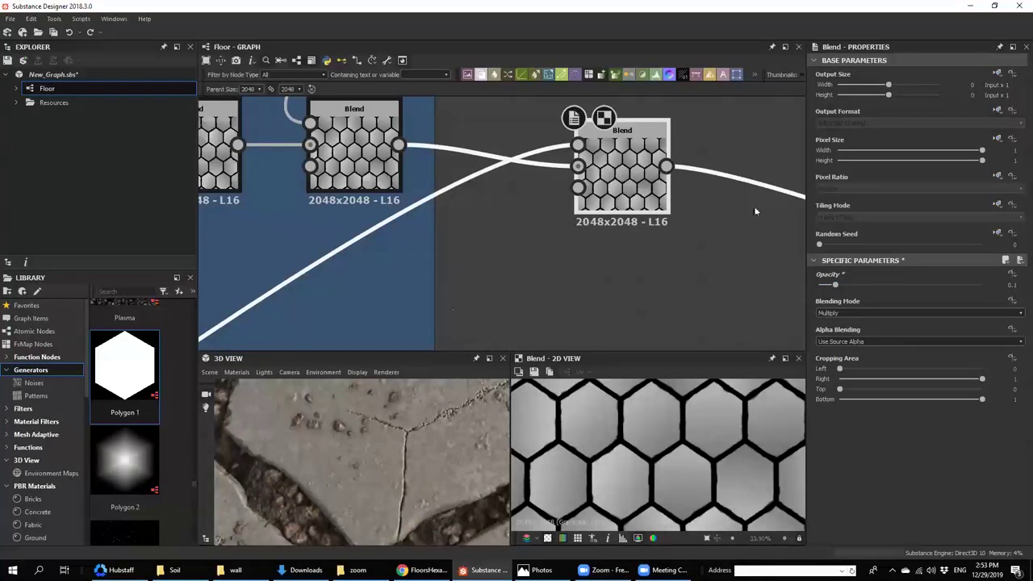
drag(871, 287, 850, 285)
scroll(374, 426, down, 5)
drag(392, 442, 400, 466)
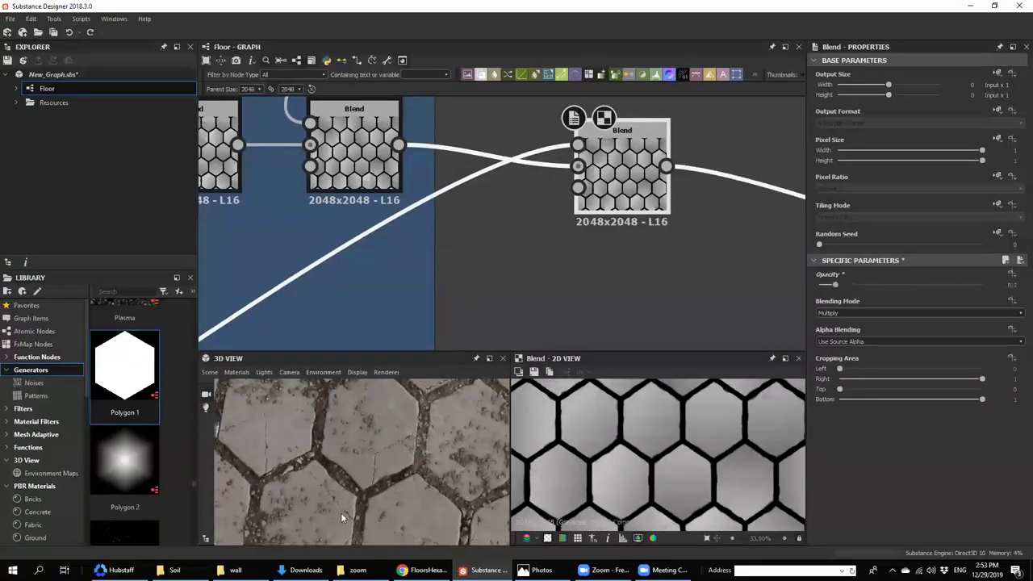
drag(341, 517, 375, 458)
scroll(395, 454, up, 3)
- Try a higher Intensity on the cracks' Slope Blur Grayscale node and undo it
middle_drag(290, 339, 407, 224)
scroll(407, 225, down, 3)
middle_drag(242, 319, 467, 218)
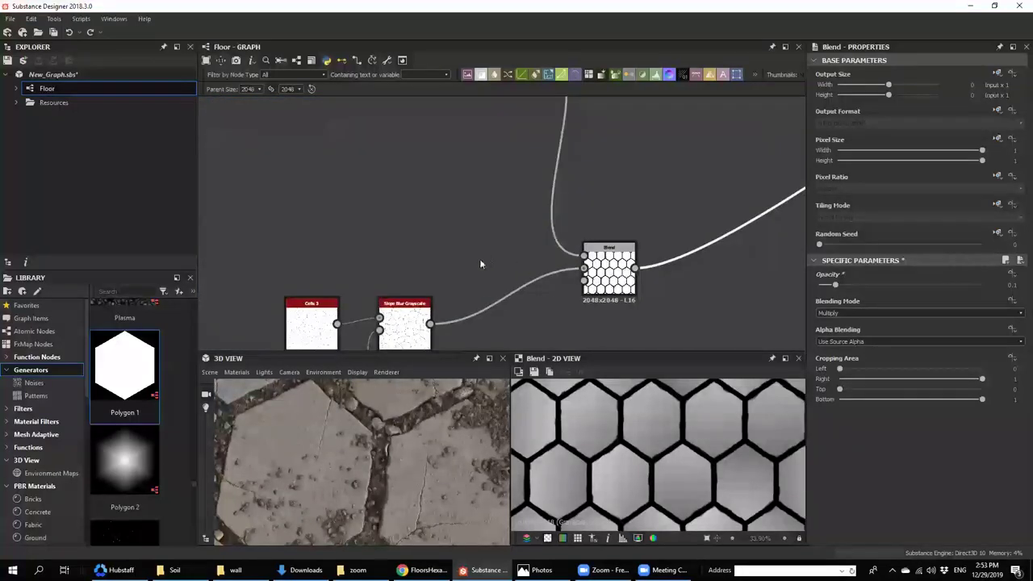
scroll(479, 259, up, 5)
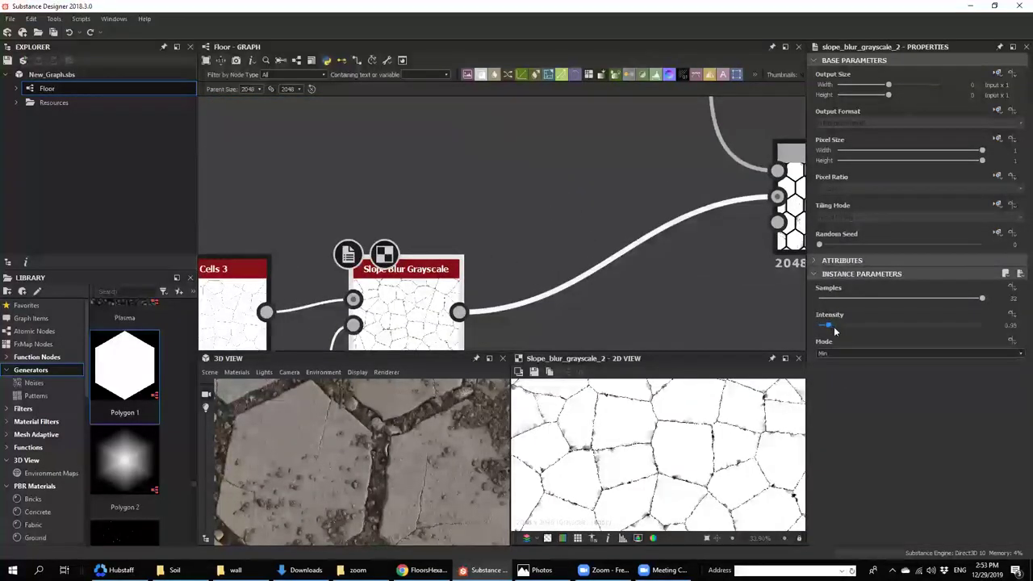
drag(834, 328, 840, 329)
key(ctrl+z)
- Try a Scale of 15 on the Cells 3 node, check the denser cracks in the 3D preview, and undo the change
click(234, 303)
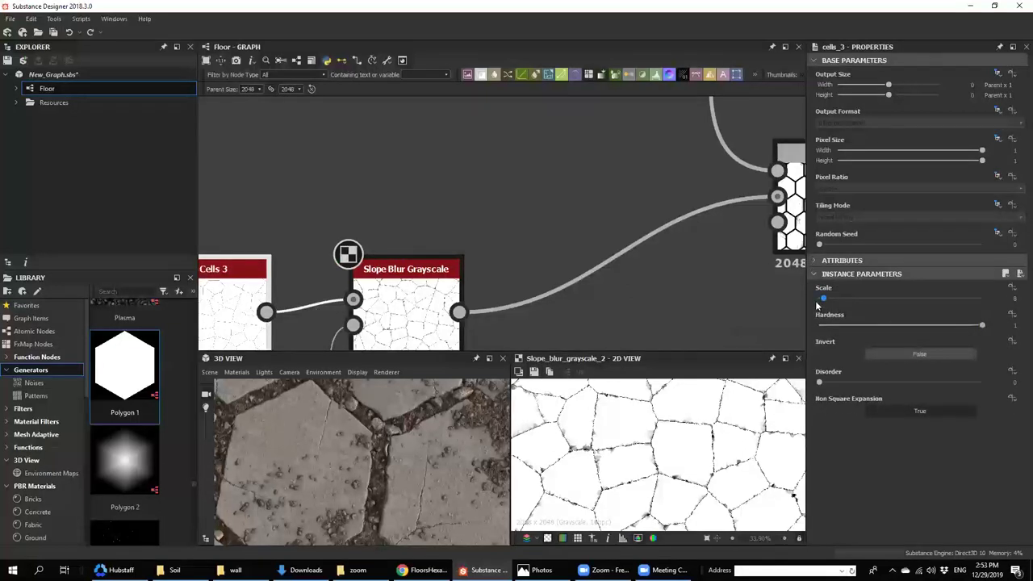
drag(827, 300, 828, 299)
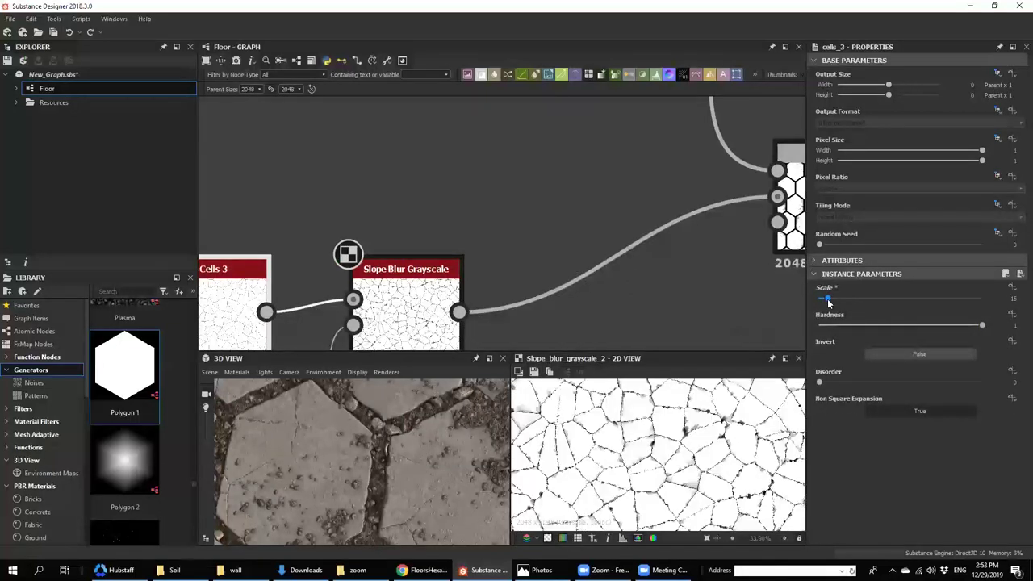
scroll(405, 451, down, 3)
drag(405, 451, 399, 476)
scroll(399, 463, up, 5)
scroll(387, 459, down, 5)
scroll(405, 460, up, 2)
scroll(399, 476, up, 3)
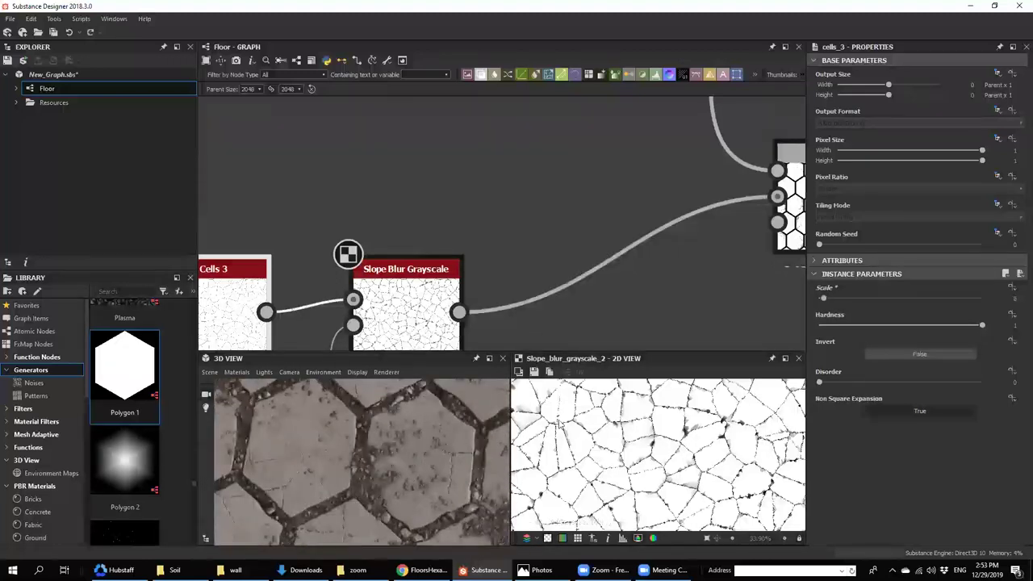
key(ctrl+z)
- Review the Mode options of the cracks' Slope Blur Grayscale node, leaving it on Min
click(418, 321)
mouse_move(492, 321)
middle_down()
mouse_move(383, 336)
mouse_move(494, 302)
middle_up()
click(831, 355)
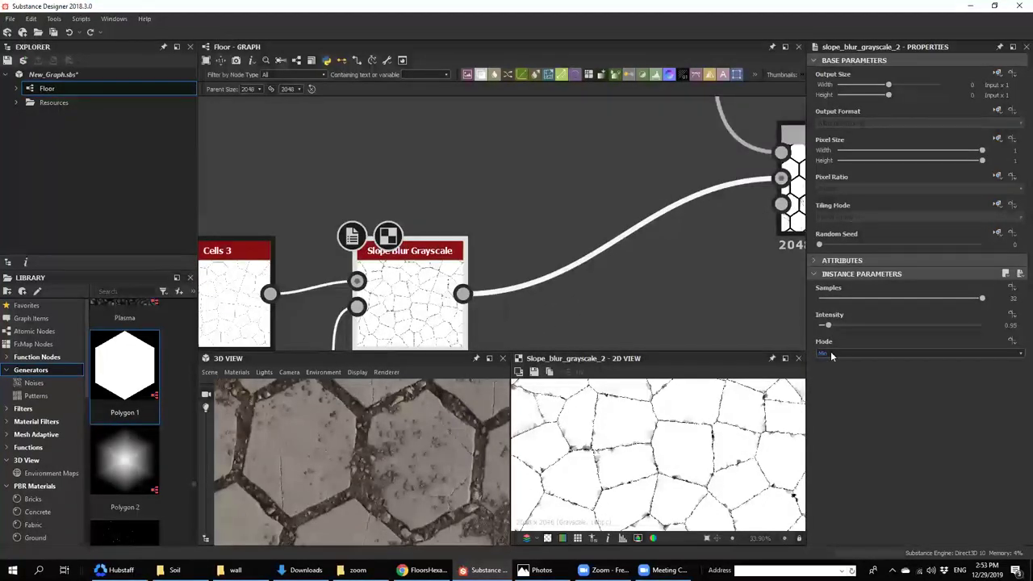
scroll(831, 355, down, 1)
scroll(831, 355, up, 1)
middle_drag(730, 210, 591, 238)
middle_drag(296, 298, 425, 251)
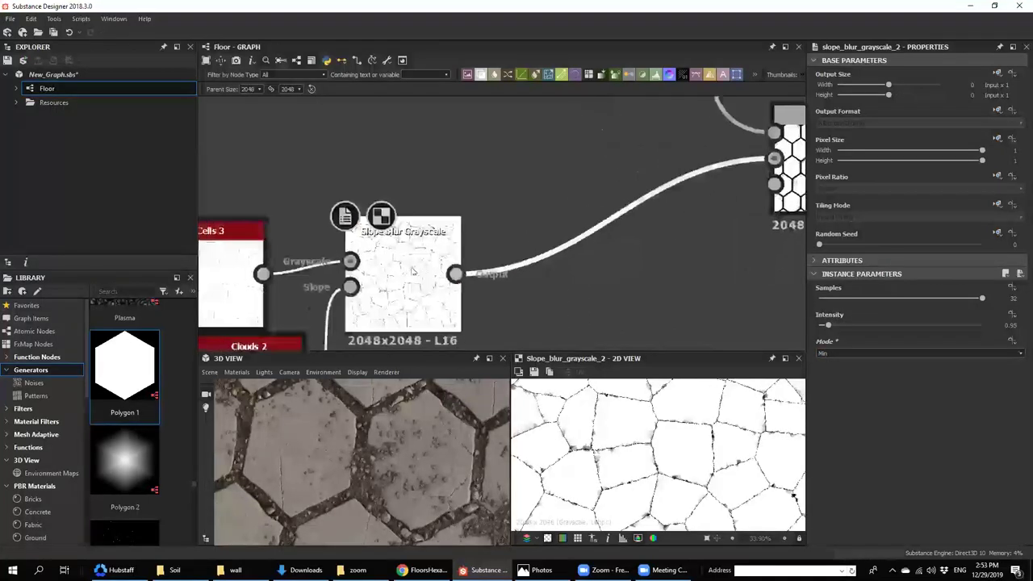
- Try an Intensity of about 1.32 on the cracks' Slope Blur Grayscale node and undo it
scroll(440, 473, up, 6)
middle_drag(460, 460, 370, 468)
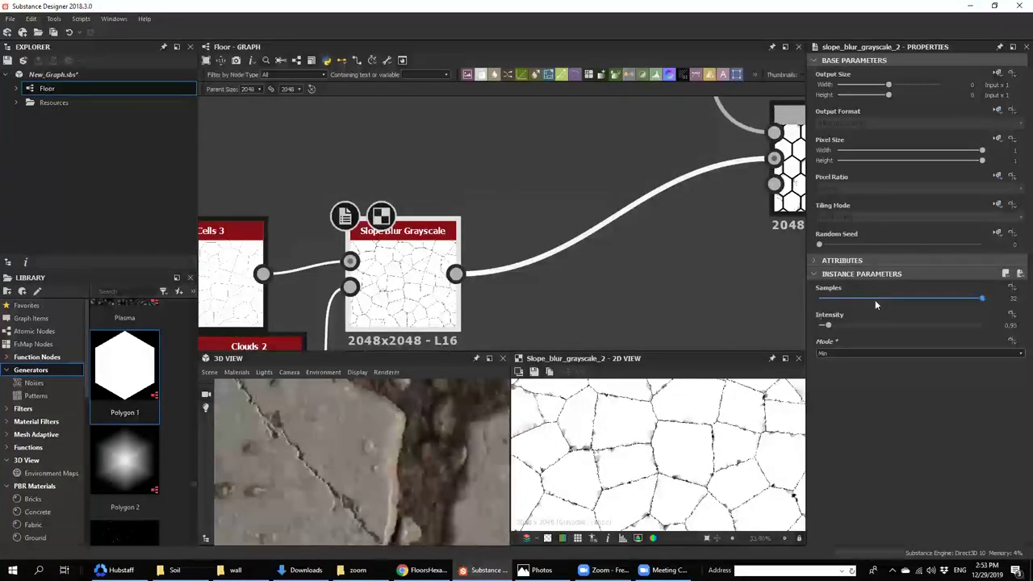
mouse_move(826, 326)
mouse_down()
mouse_move(845, 326)
mouse_move(835, 326)
mouse_up()
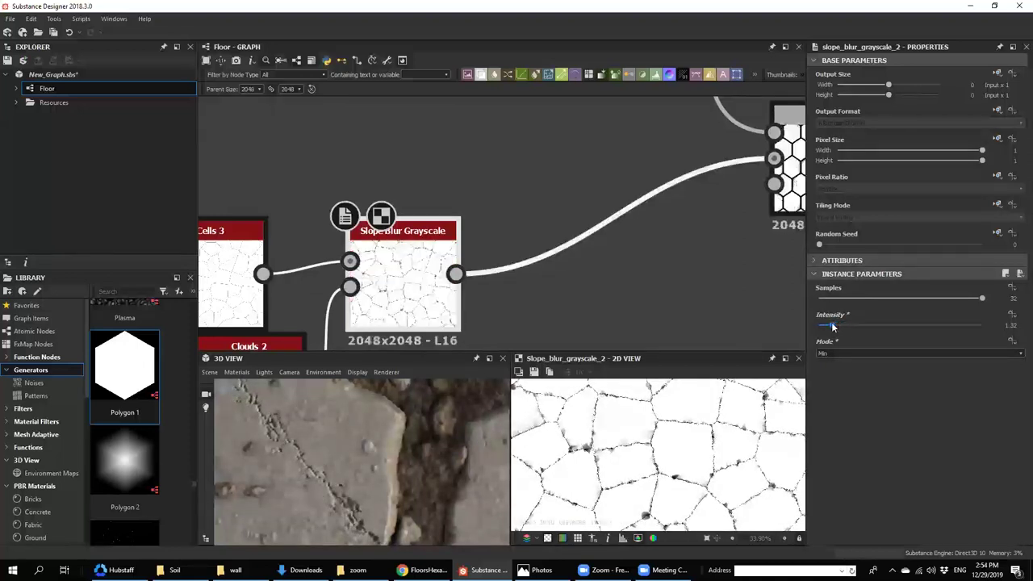
drag(832, 326, 830, 326)
key(ctrl+z)
- Examine the cracks in the 3D preview up close and from farther away at several angles
scroll(403, 462, down, 4)
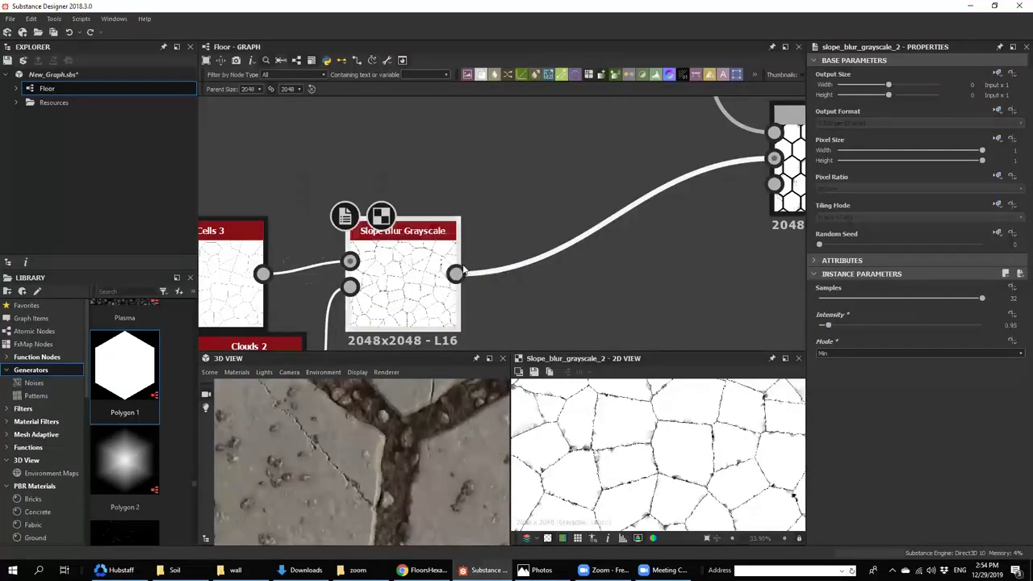
scroll(342, 485, up, 4)
scroll(343, 485, down, 4)
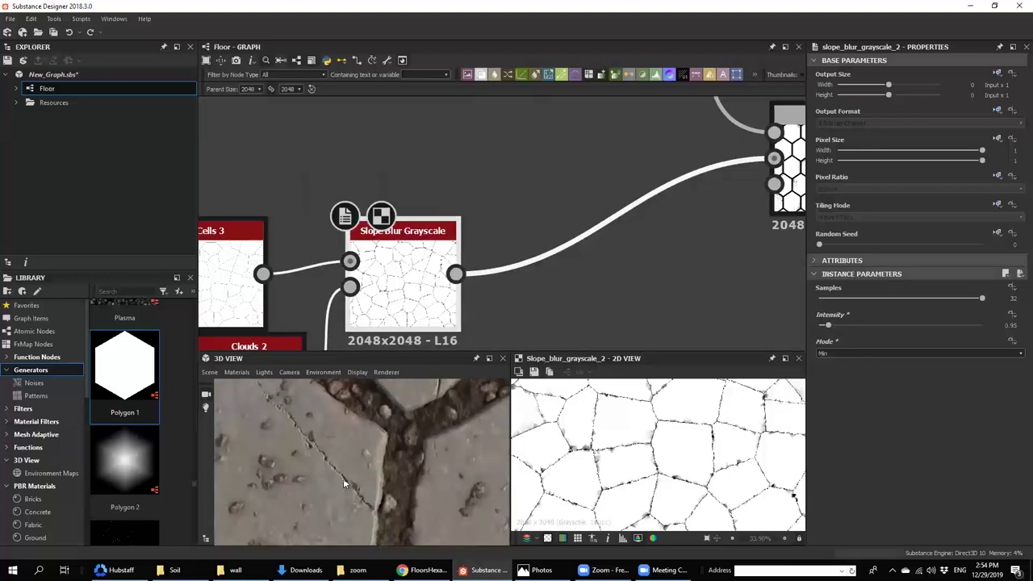
scroll(347, 486, down, 3)
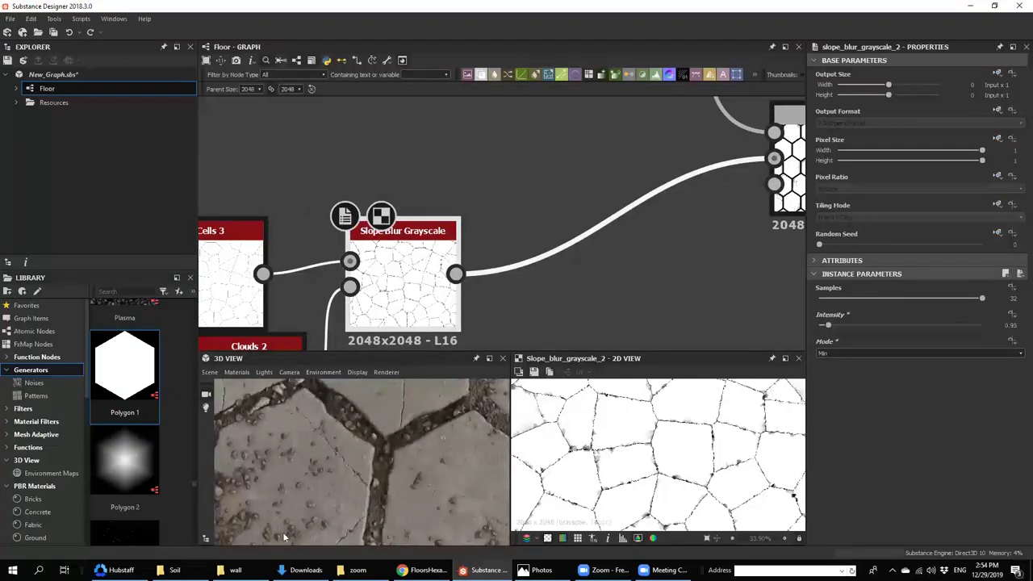
scroll(333, 477, up, 4)
drag(334, 477, 395, 461)
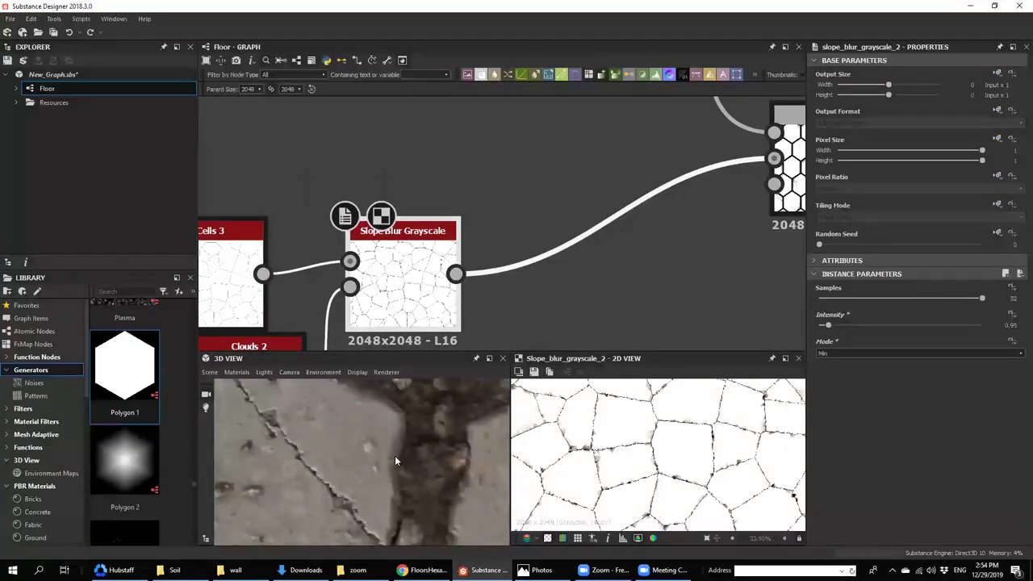
scroll(395, 461, down, 4)
drag(405, 419, 319, 433)
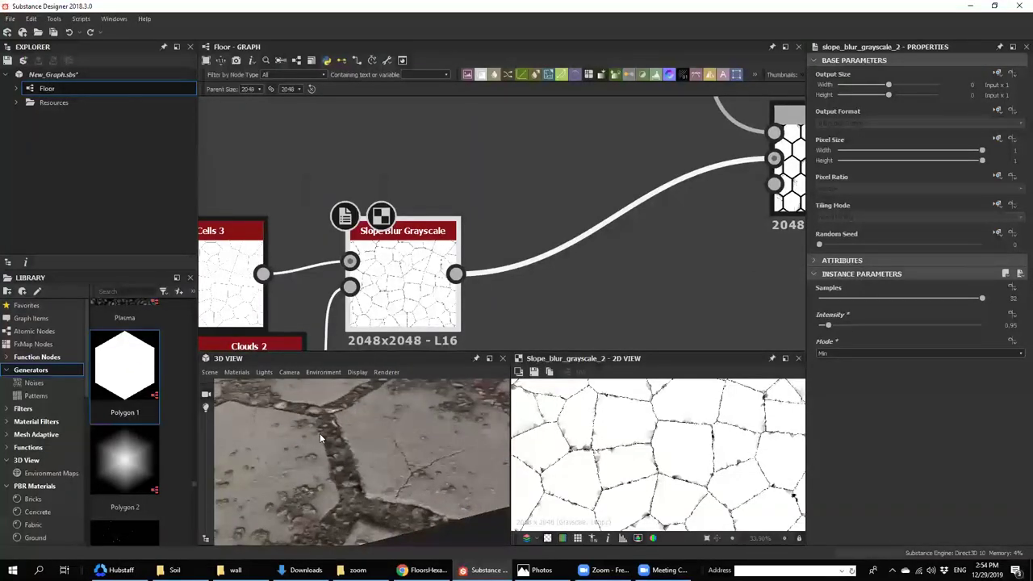
- Save the package with the current crack setup
scroll(601, 223, down, 3)
middle_drag(602, 226, 484, 292)
scroll(591, 244, down, 3)
middle_drag(660, 120, 532, 226)
key(ctrl+s)
- Try an Opacity of 0.12 on the last Blend node inside the blue frame and undo it
middle_drag(744, 155, 595, 214)
scroll(615, 210, up, 4)
scroll(595, 214, down, 3)
scroll(722, 211, up, 2)
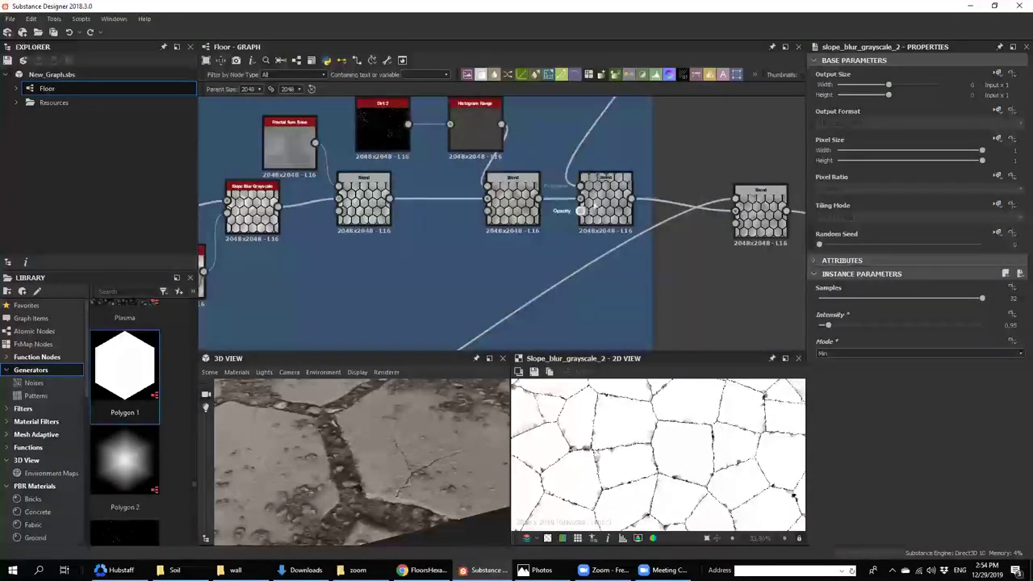
click(605, 195)
drag(837, 288, 838, 287)
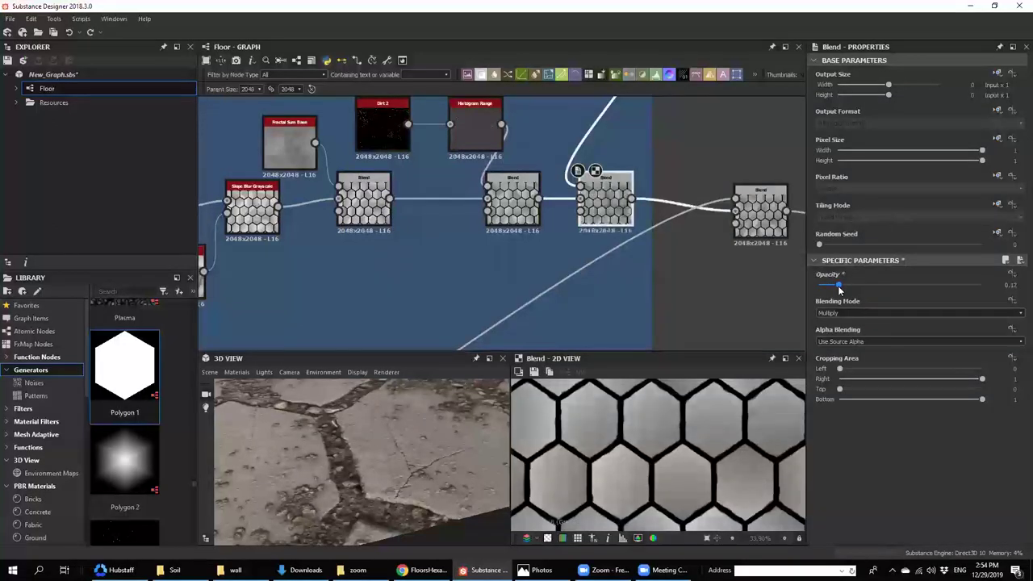
drag(385, 443, 414, 451)
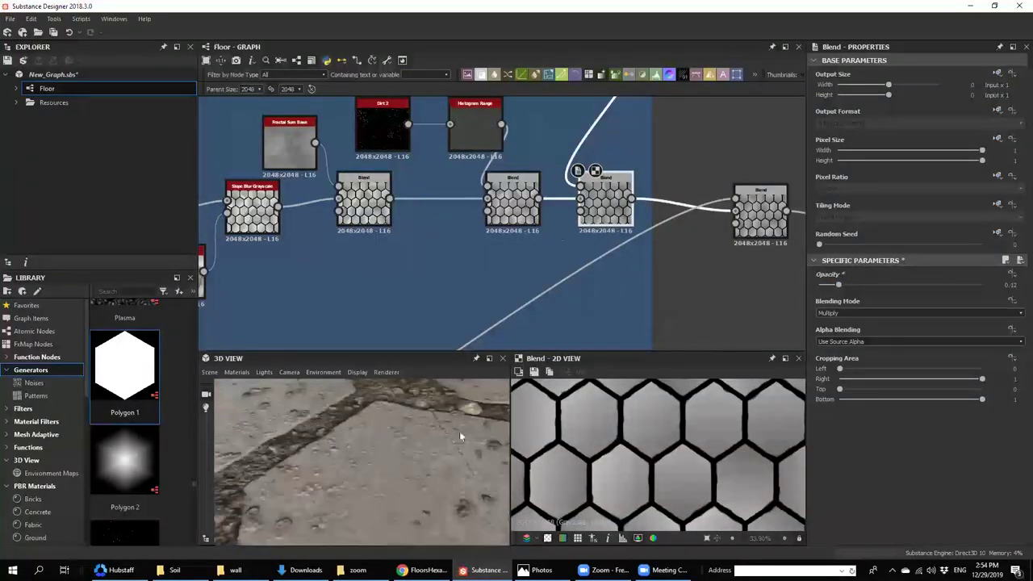
key(ctrl+z)
- Try an Opacity of 0.29 on the last Blend node inside the blue frame, check the tiles, and undo it
drag(826, 287, 867, 288)
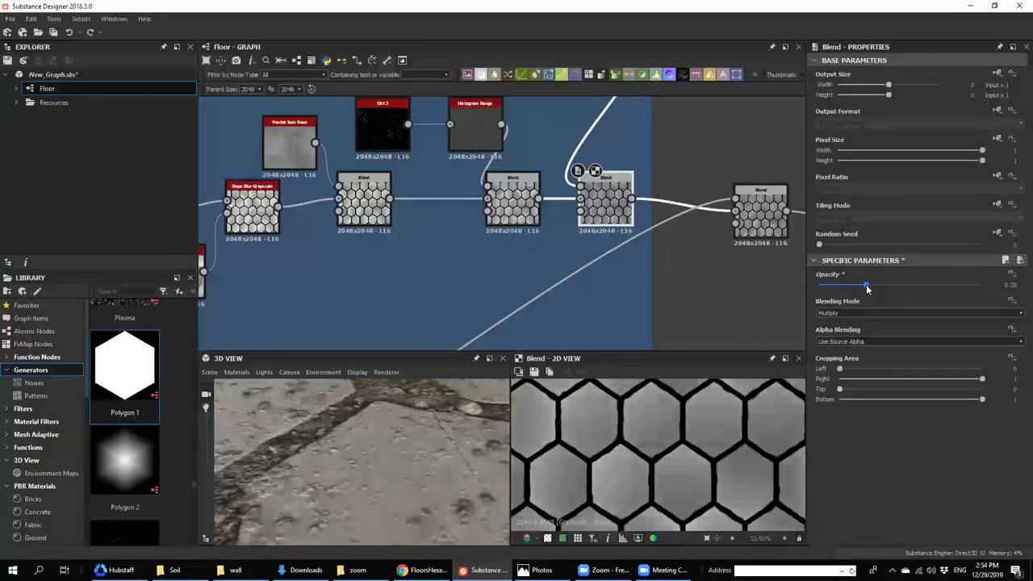
scroll(418, 476, down, 6)
mouse_move(418, 485)
mouse_down()
mouse_move(390, 504)
mouse_move(402, 488)
mouse_up()
scroll(403, 489, up, 8)
key(ctrl+z)
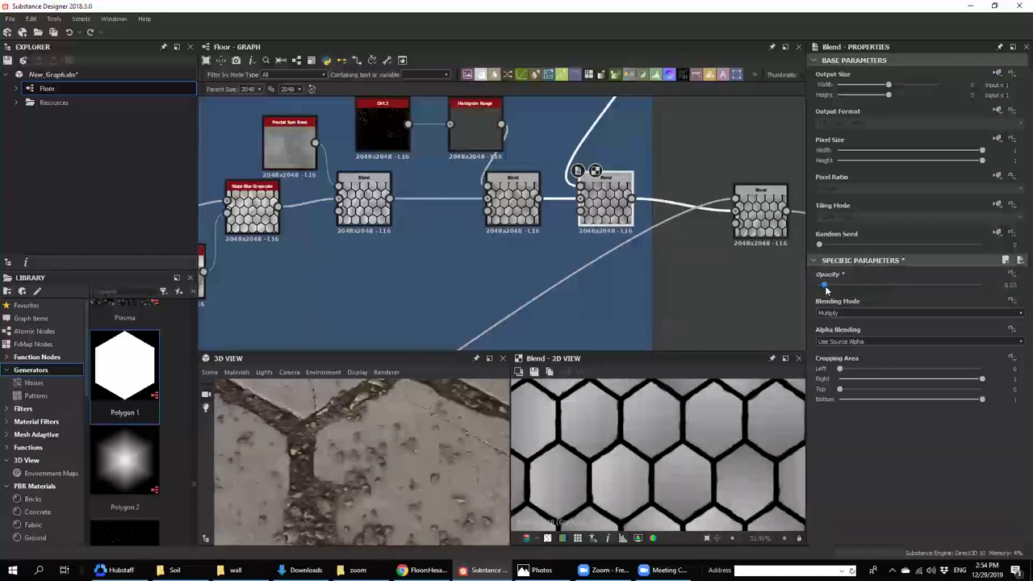
- Set the Opacity of the last Blend node inside the blue frame to 0.06 and check the tile surface in the 3D preview
drag(825, 287, 829, 287)
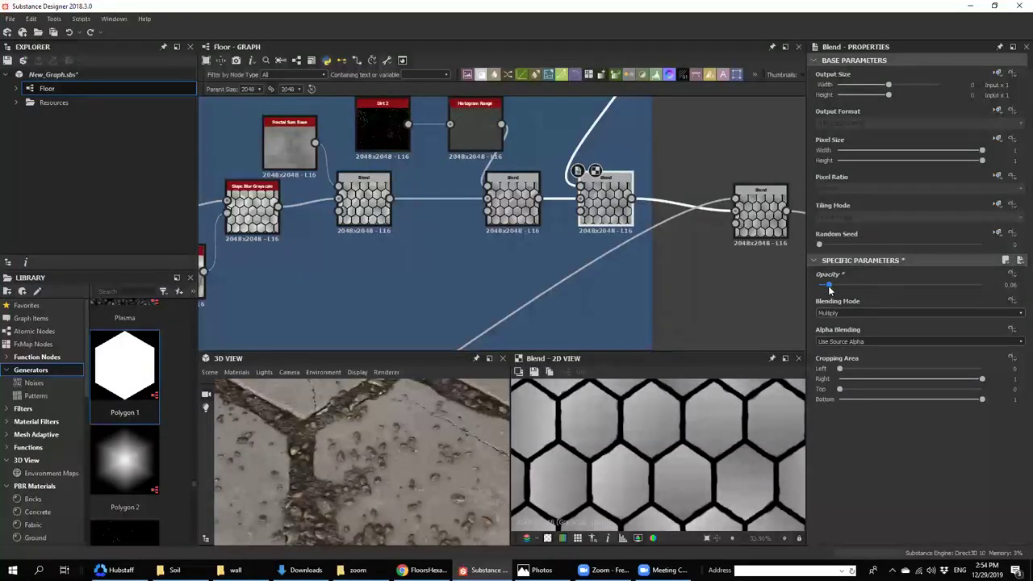
scroll(382, 447, down, 4)
middle_drag(339, 484, 360, 458)
scroll(349, 475, up, 4)
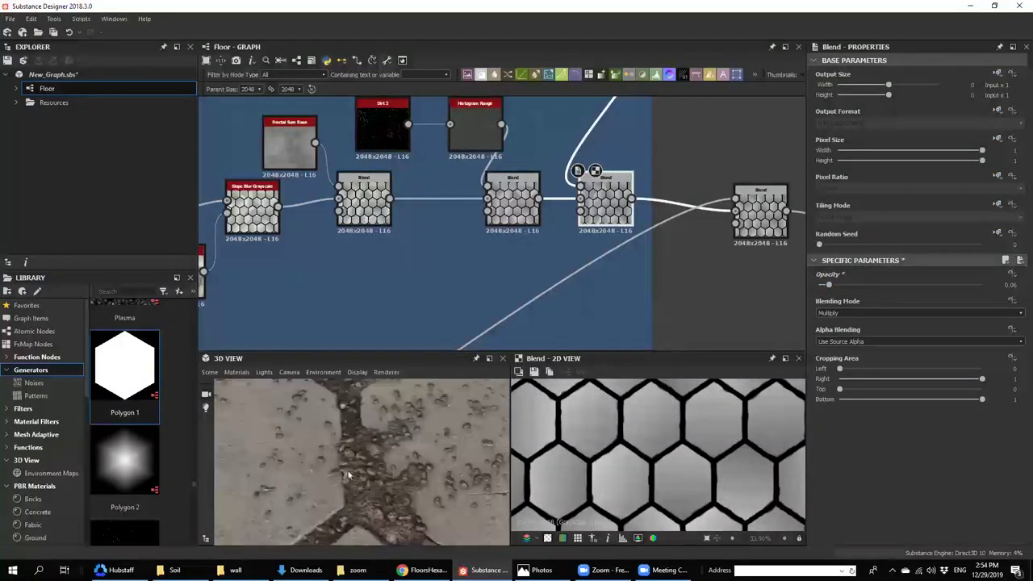
scroll(388, 475, down, 8)
scroll(393, 479, up, 6)
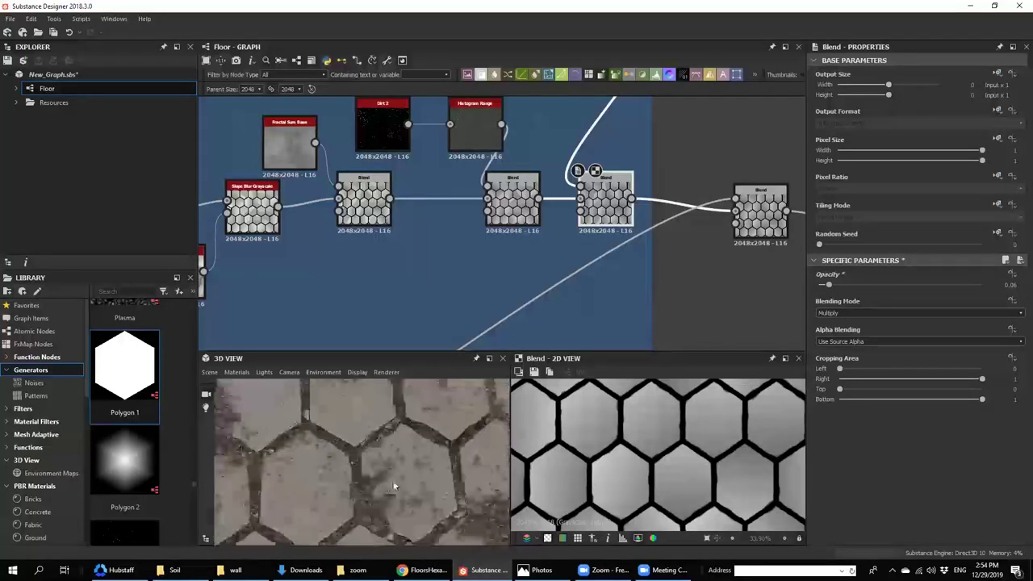
scroll(375, 467, up, 3)
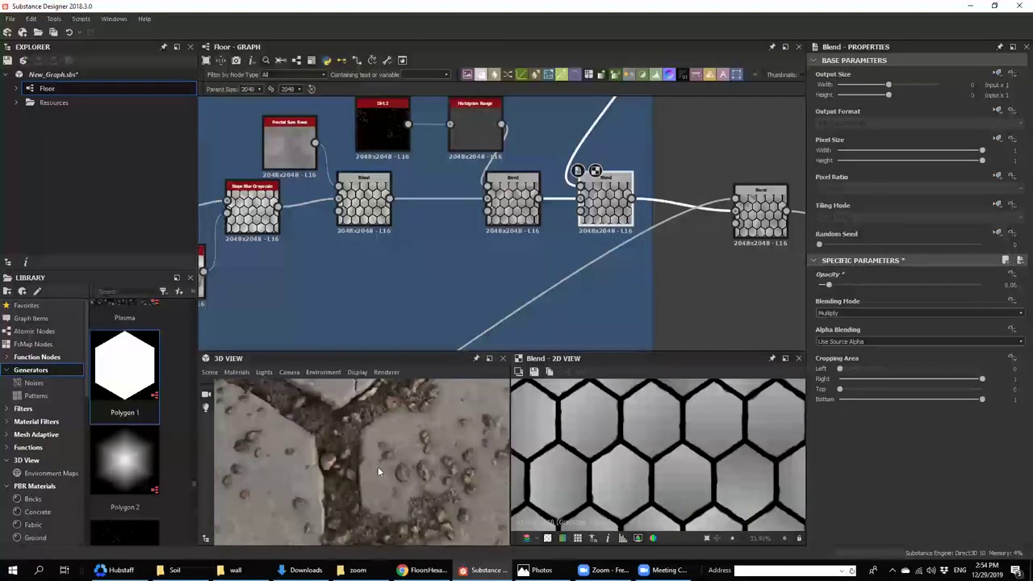
- Undo and redo the last Opacity change to compare the tile surface in the 3D preview
scroll(379, 467, down, 4)
key(ctrl+z)
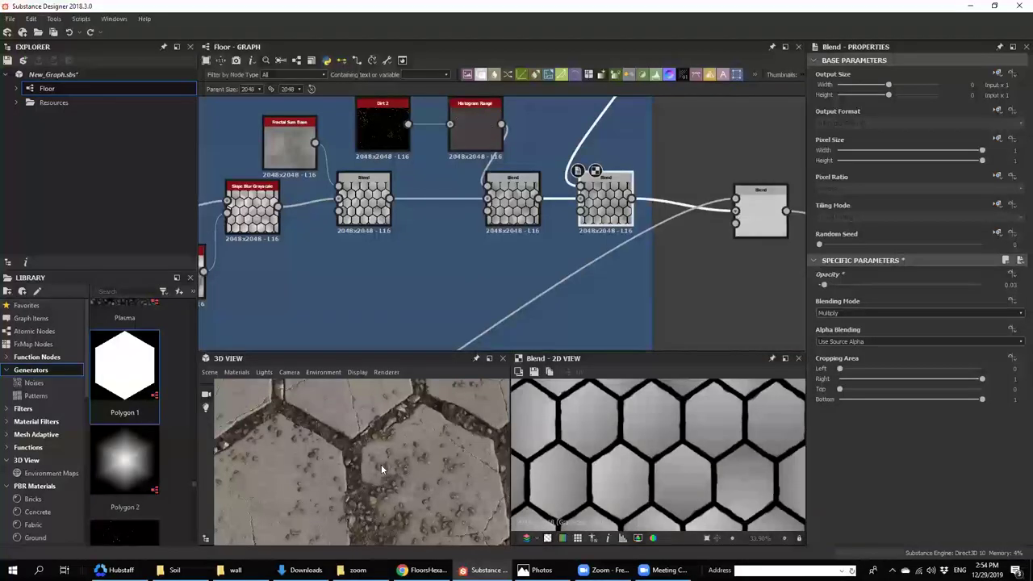
key(ctrl+y)
scroll(392, 461, down, 4)
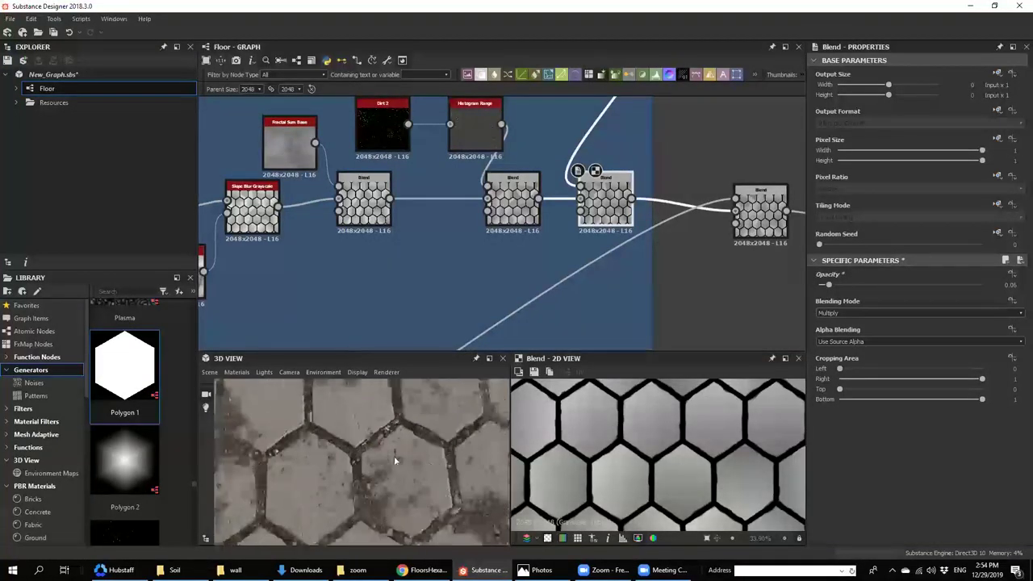
middle_drag(379, 455, 361, 481)
scroll(362, 481, up, 5)
scroll(361, 480, up, 2)
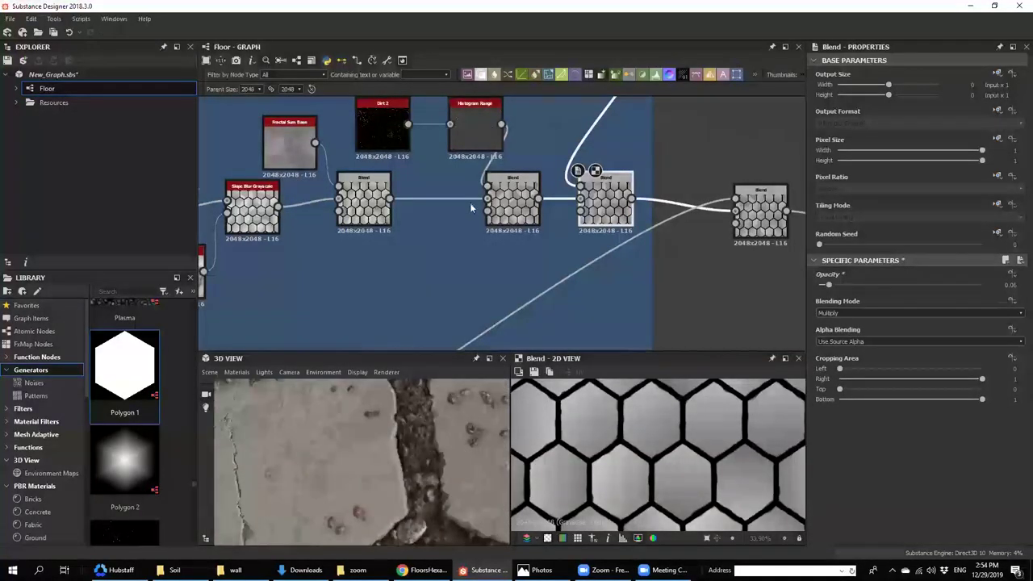
- Save the package with the adjusted tile Blend opacity
scroll(562, 237, down, 4)
scroll(578, 226, up, 2)
middle_drag(578, 226, 202, 229)
key(ctrl+s)
- Reposition the Height Blend node and insert a Blend node before it, with Fractal Sum Base as the foreground input
scroll(541, 269, down, 5)
scroll(538, 281, up, 2)
drag(565, 305, 499, 290)
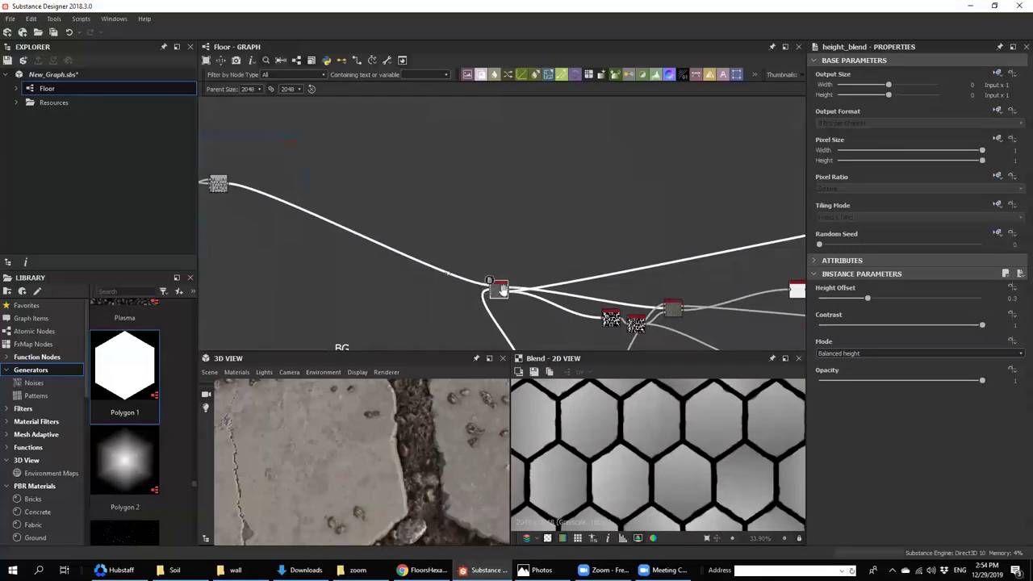
middle_drag(501, 291, 622, 310)
click(490, 264)
key(space)
click(524, 244)
middle_drag(493, 252, 653, 288)
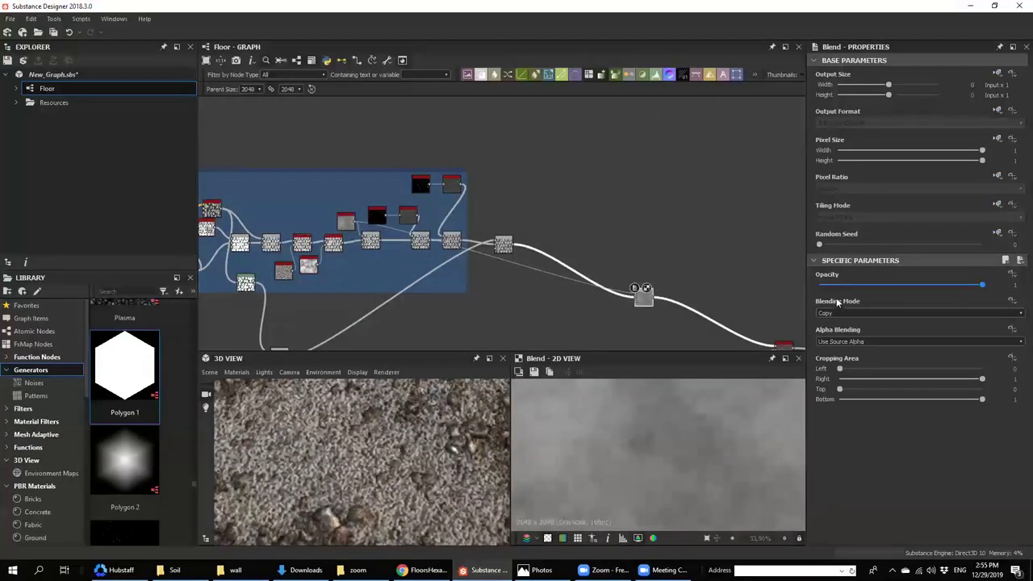
- Try the new Blend node in Multiply mode at 0.03 Opacity, and undo its insertion
scroll(836, 313, down, 3)
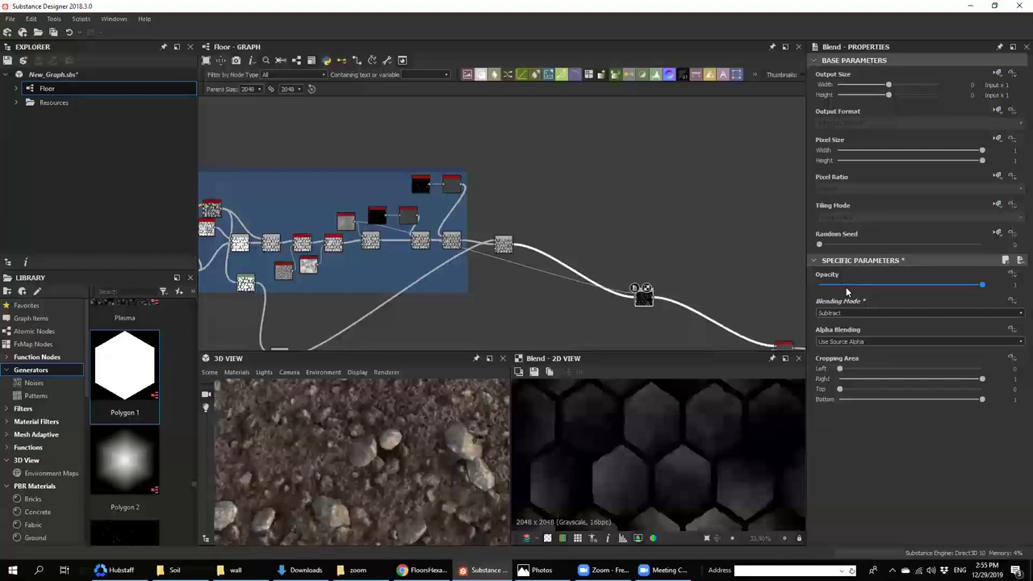
click(839, 285)
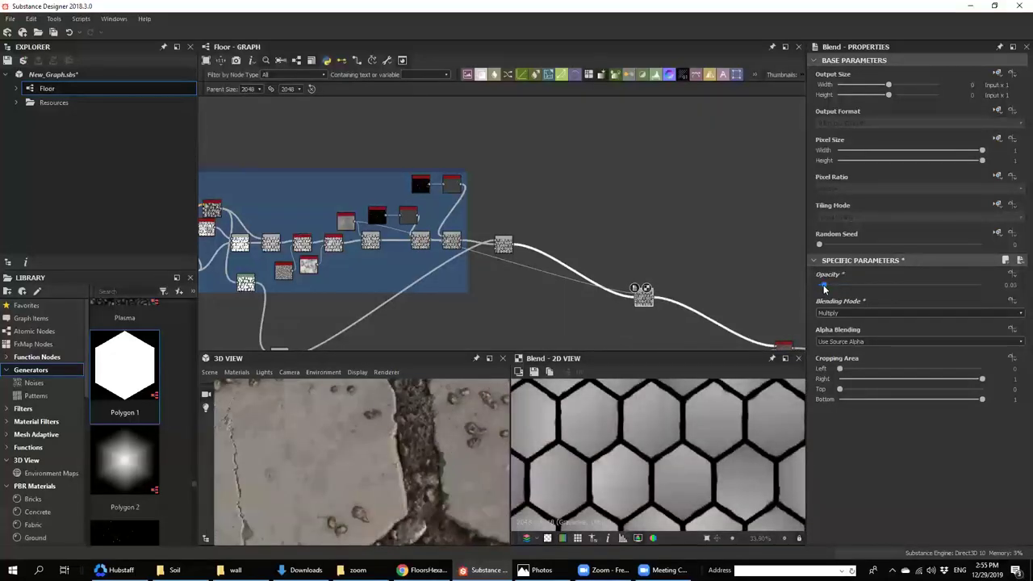
key(ctrl+z)
key(ctrl+z)
key(ctrl+z)
key(ctrl+z)
key(ctrl+z)
- Examine the Height Blend area of the graph and the tile surface in the 3D preview
middle_drag(508, 216, 268, 88)
scroll(483, 242, down, 3)
scroll(586, 250, up, 4)
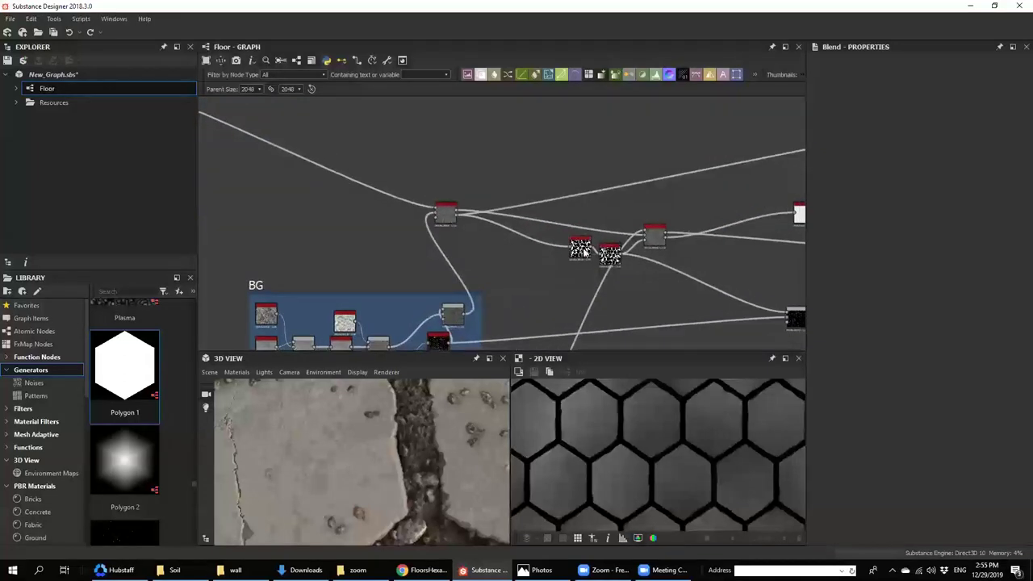
scroll(358, 452, down, 5)
drag(360, 411, 181, 445)
scroll(305, 478, up, 4)
scroll(298, 463, down, 5)
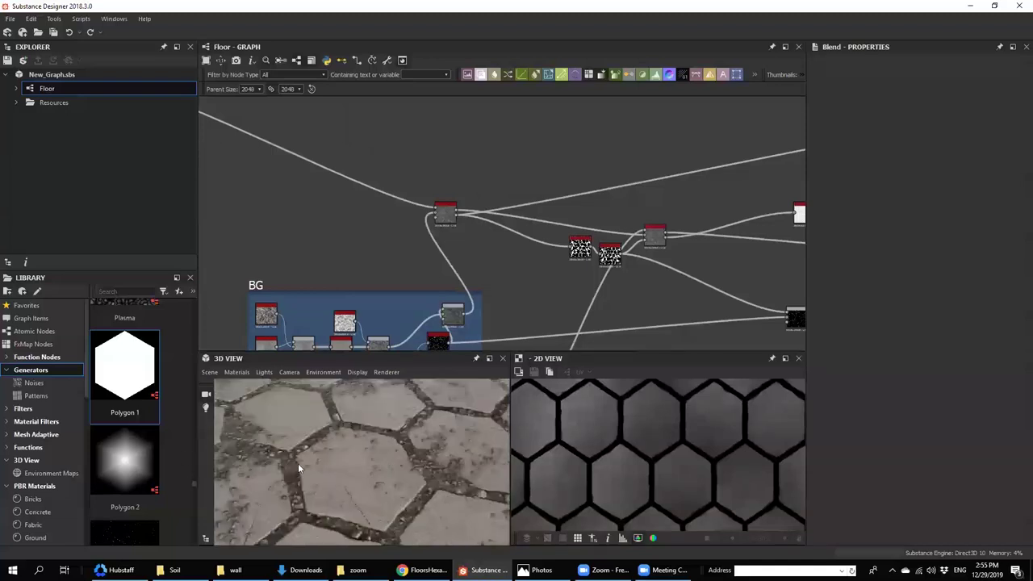
- Insert a Blend node between the Uniform Color node and the Roughness output
scroll(621, 149, down, 5)
middle_drag(706, 175, 568, 231)
scroll(567, 230, up, 8)
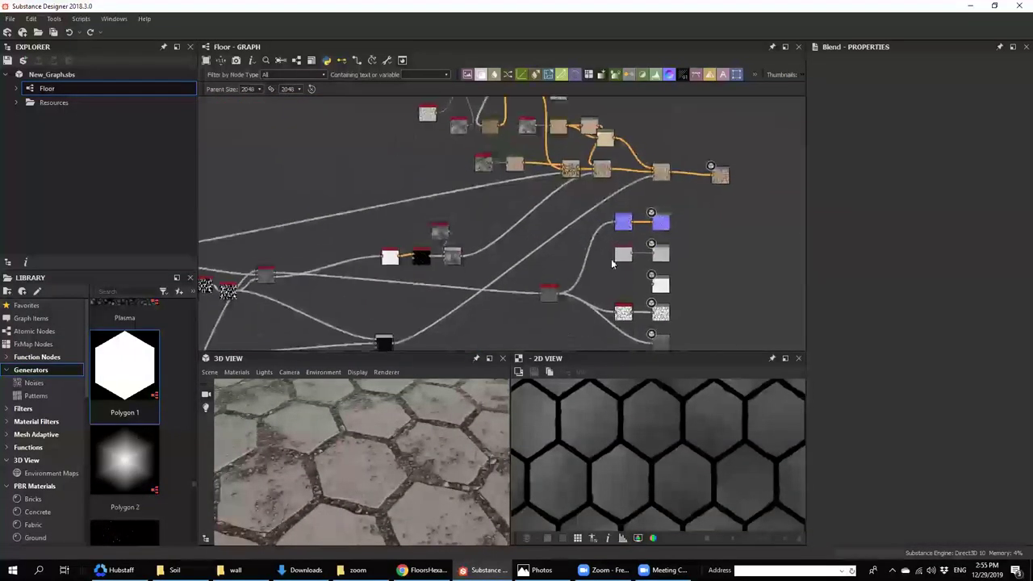
key(space)
text(b)
click(665, 242)
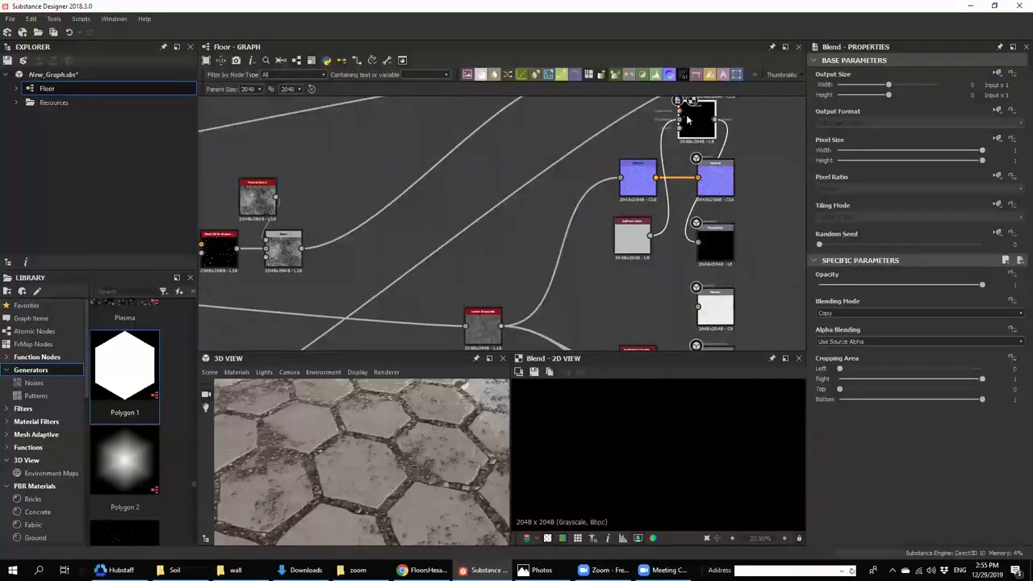
- Line up the new Blend between the Uniform Color node and the Roughness output, and save the package
drag(686, 117, 667, 244)
scroll(368, 422, down, 3)
drag(369, 422, 362, 410)
drag(632, 240, 542, 239)
scroll(614, 248, down, 4)
middle_drag(417, 241, 545, 240)
key(ctrl+s)
- Preview the Blend that combines the Fractal Sum and Flood Fill nodes, and move the dark mask Blend beneath them
double_click(629, 253)
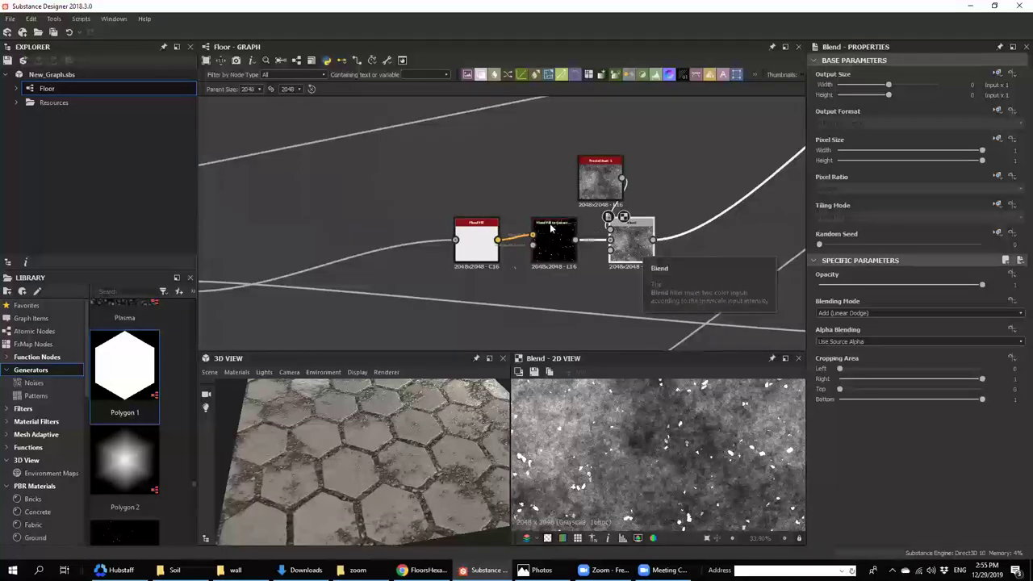
scroll(543, 210, down, 5)
middle_drag(563, 207, 547, 254)
drag(587, 235, 496, 276)
click(507, 265)
drag(483, 236, 562, 247)
drag(502, 338, 551, 271)
scroll(361, 296, up, 4)
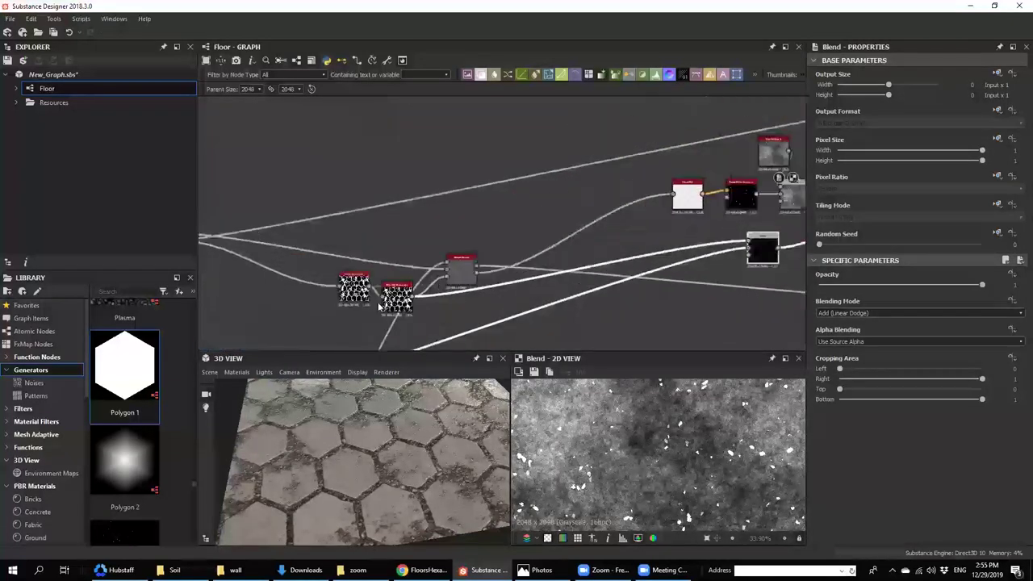
- Frame the Flood Fill, Fractal Sum and two mask Blend nodes, title the frame "Color Mask" and save the package
scroll(377, 305, down, 2)
scroll(419, 292, up, 4)
scroll(472, 264, down, 2)
middle_drag(508, 257, 406, 292)
drag(544, 147, 711, 295)
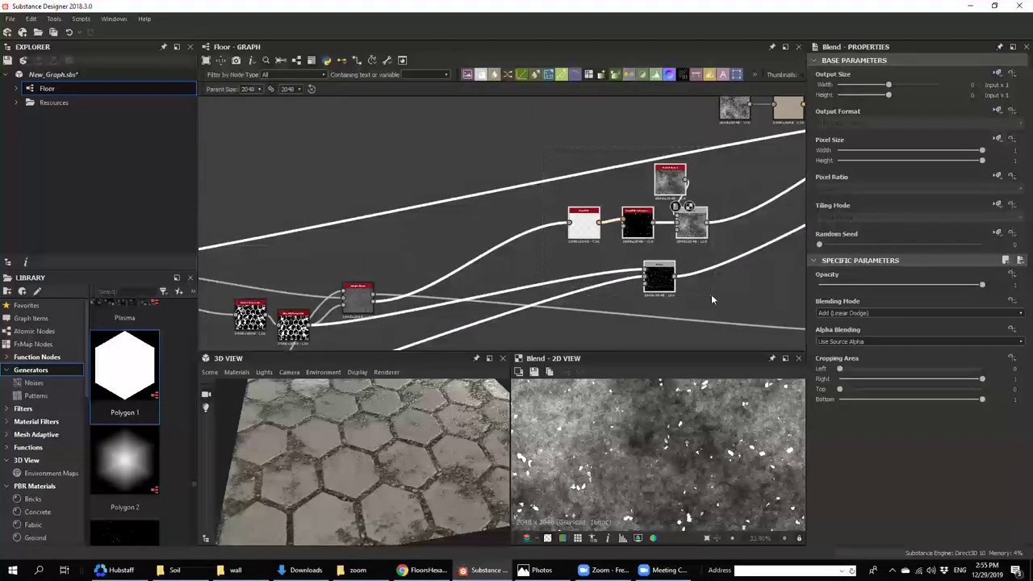
right_click(663, 182)
click(674, 250)
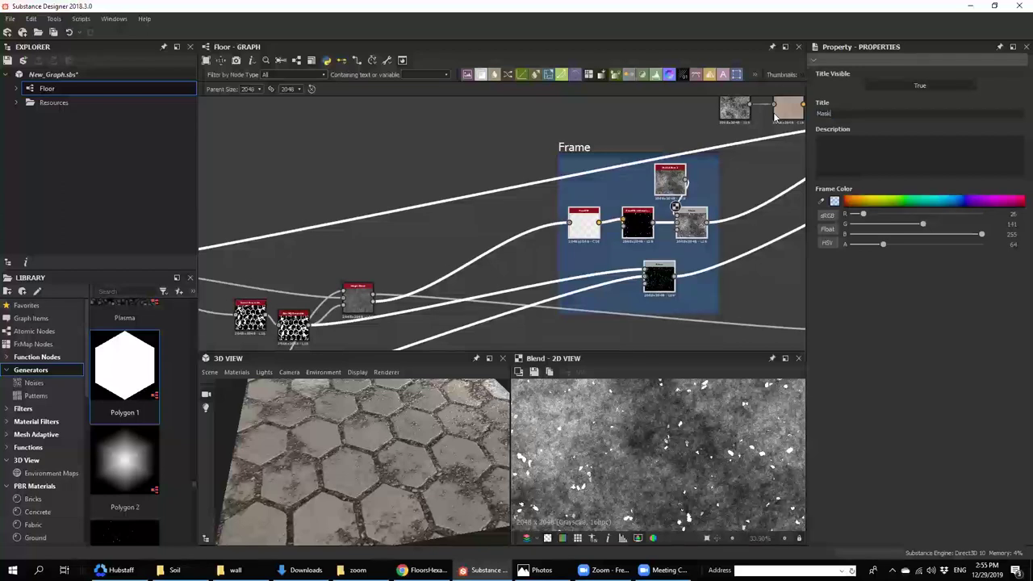
scroll(637, 181, down, 2)
key(ctrl+s)
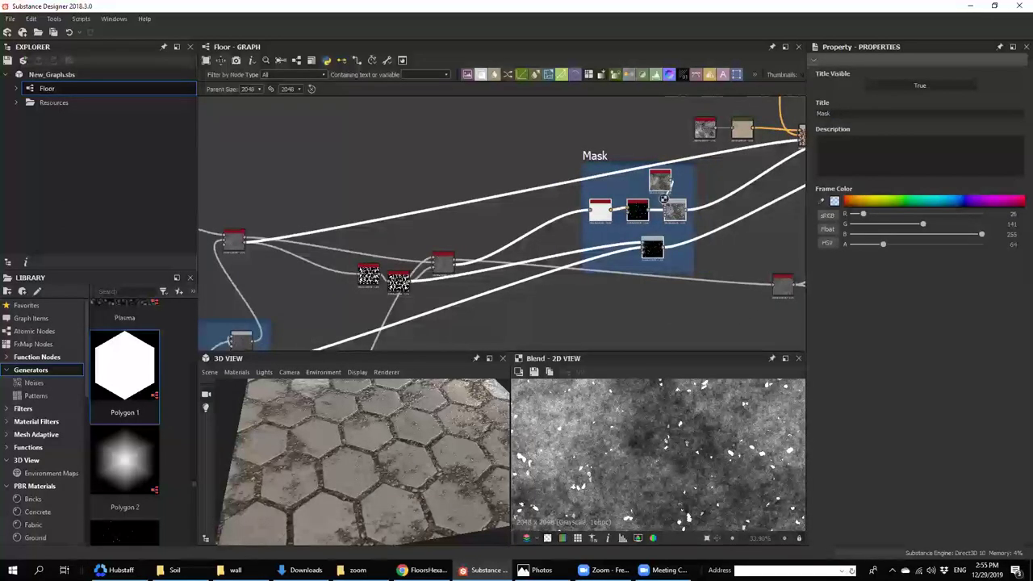
text(Color)
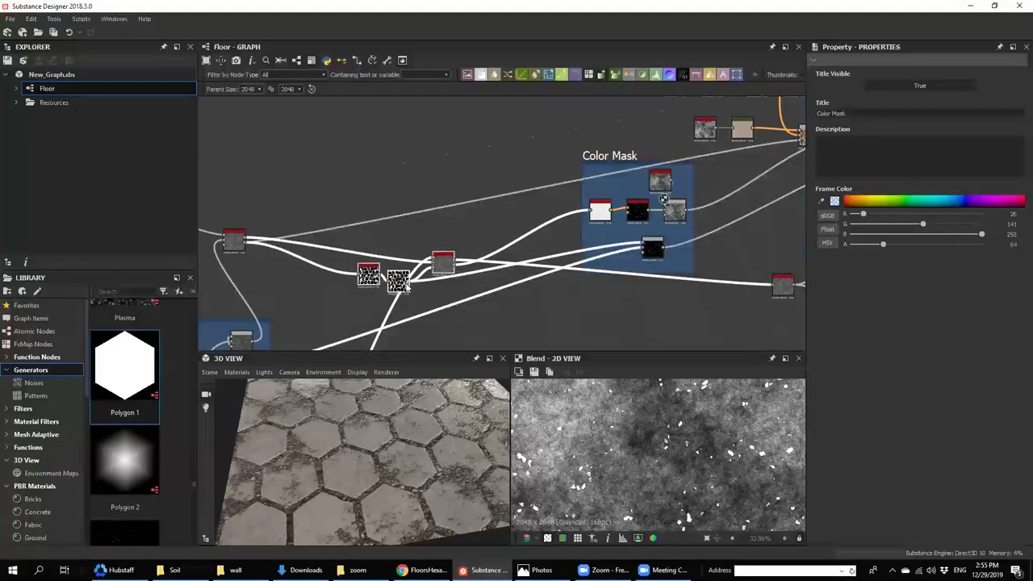
- Gather both Height Blend nodes with the Invert Grayscale and Blur HQ Grayscale nodes, and add a frame around them
scroll(347, 305, up, 3)
click(346, 306)
scroll(371, 280, down, 3)
middle_drag(371, 280, 475, 272)
click(343, 239)
drag(363, 244, 430, 253)
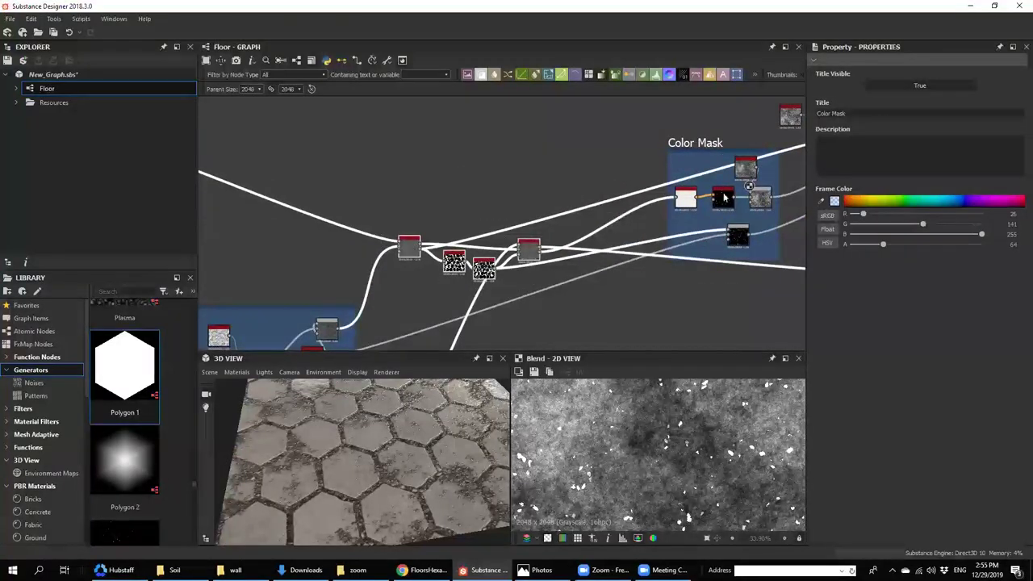
right_click(515, 244)
click(557, 322)
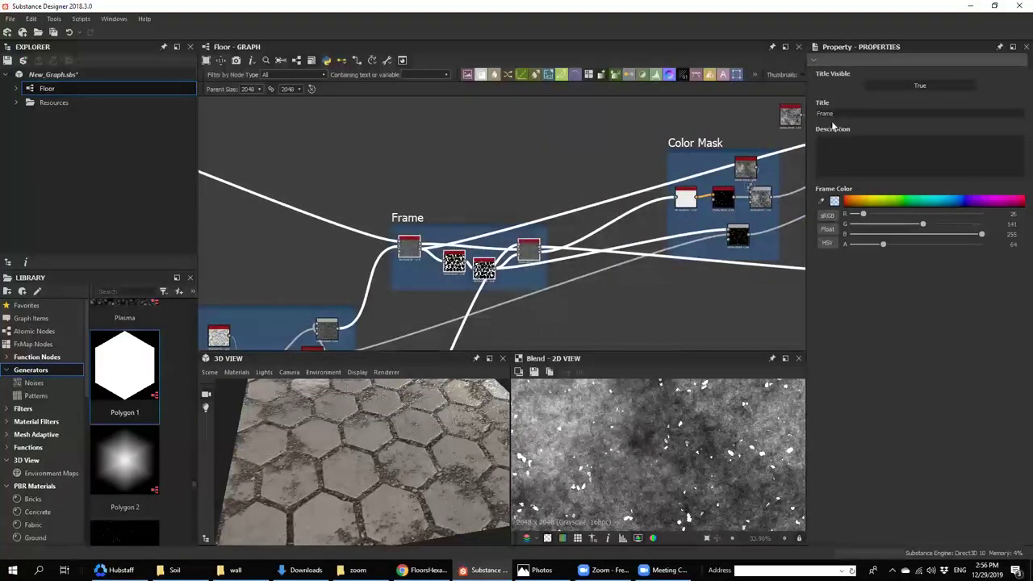
- Title the new frame "Height Blend" and save the package
text(He)
key(BackSpace)
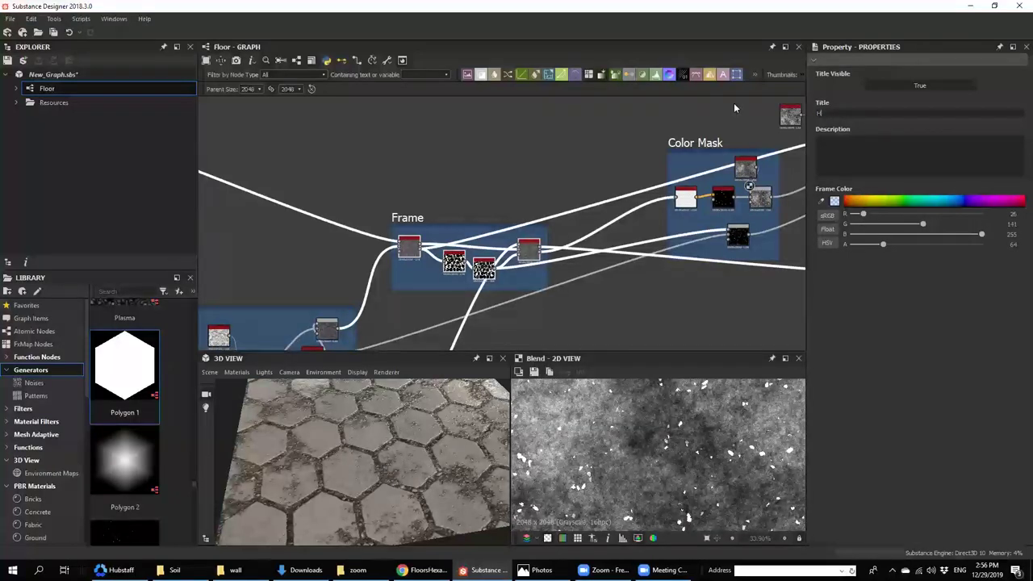
scroll(438, 233, up, 5)
text(e)
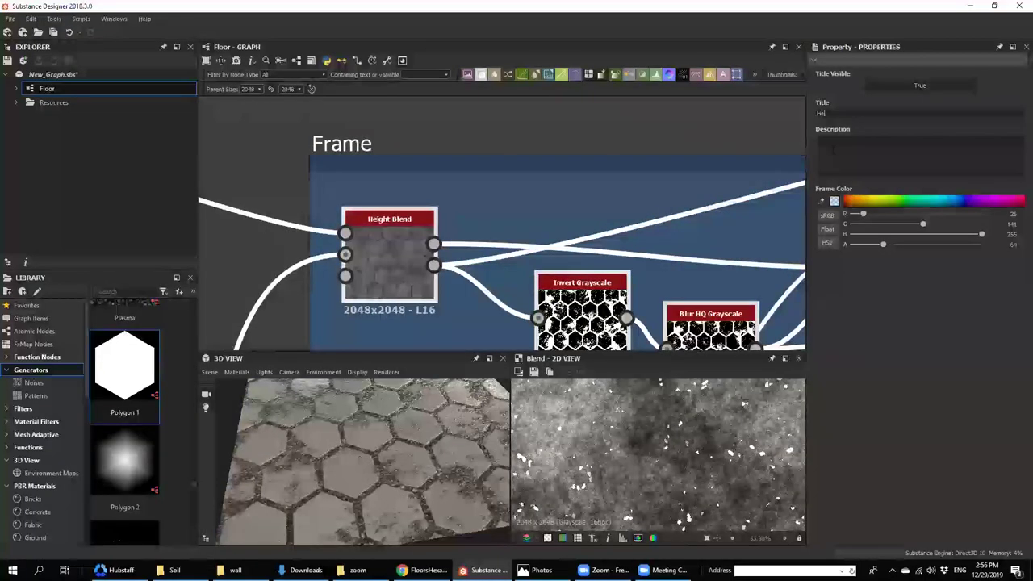
text(ight Blend)
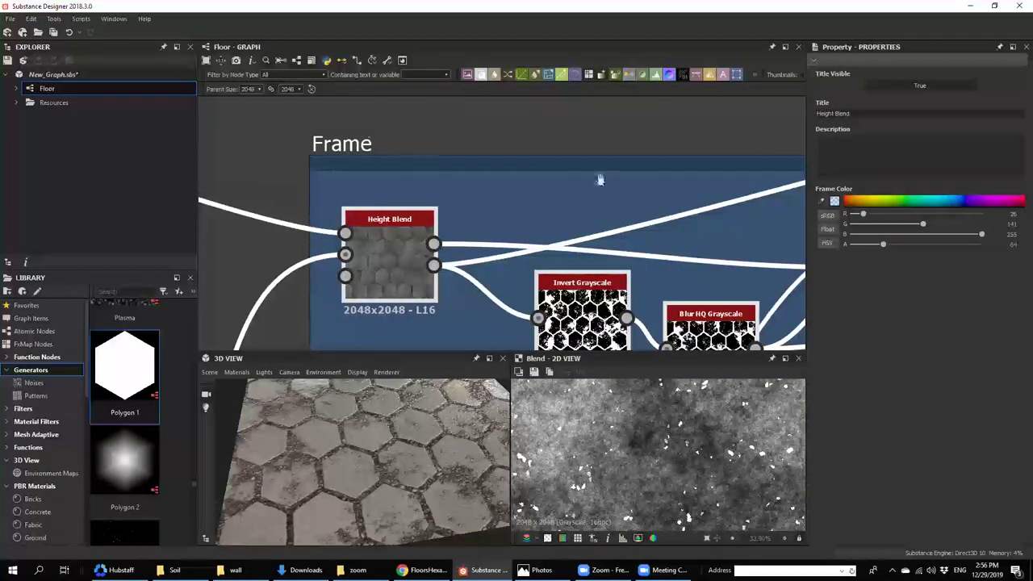
scroll(599, 180, down, 6)
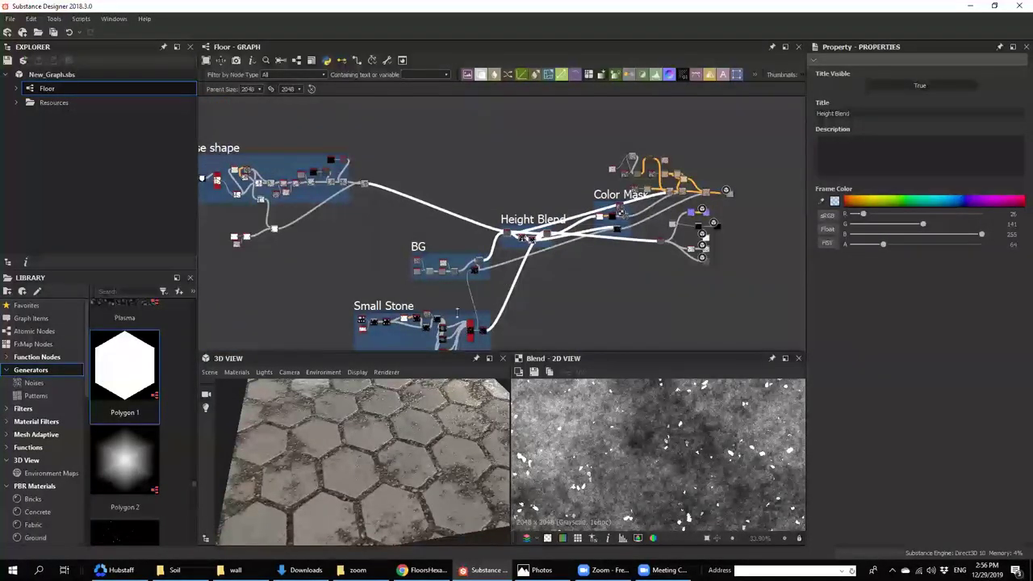
- Preview the second Height Blend's mask and connect the Blur HQ Grayscale output to the roughness Blend's opacity input
scroll(663, 193, up, 4)
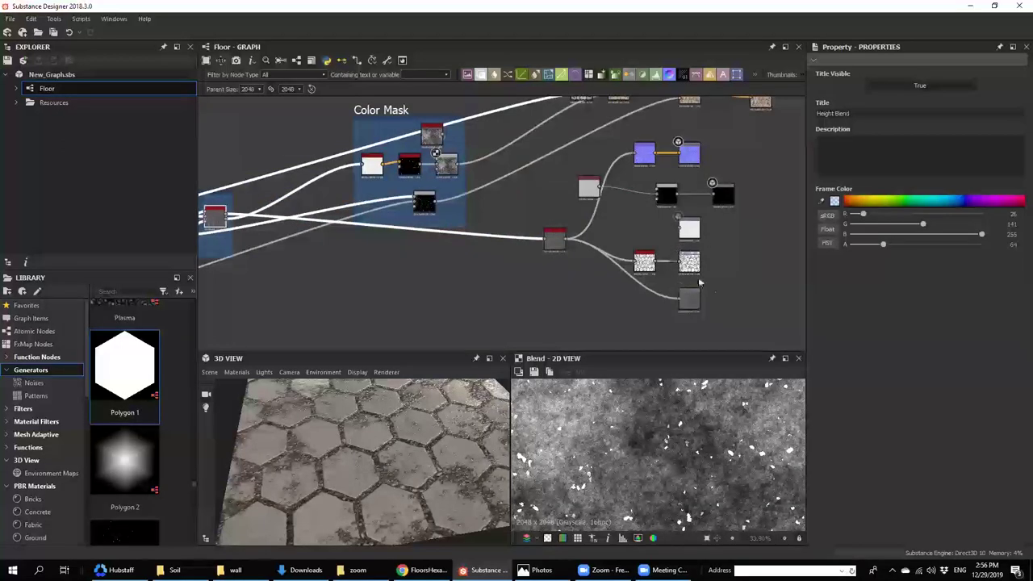
scroll(692, 232, up, 3)
middle_drag(509, 158, 565, 230)
scroll(714, 193, down, 3)
middle_drag(369, 203, 512, 208)
scroll(473, 240, down, 1)
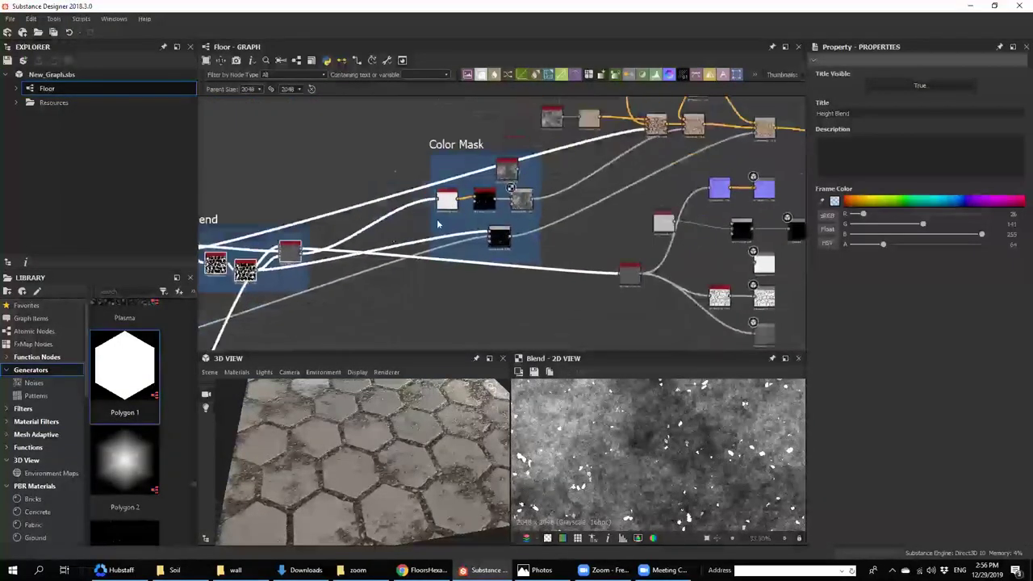
double_click(303, 254)
middle_drag(302, 254, 325, 252)
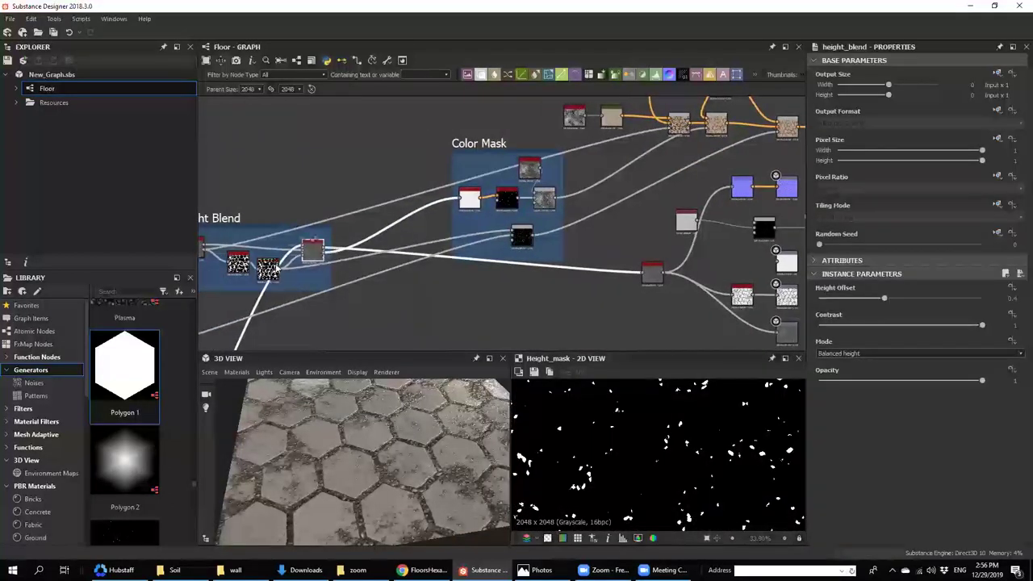
double_click(275, 270)
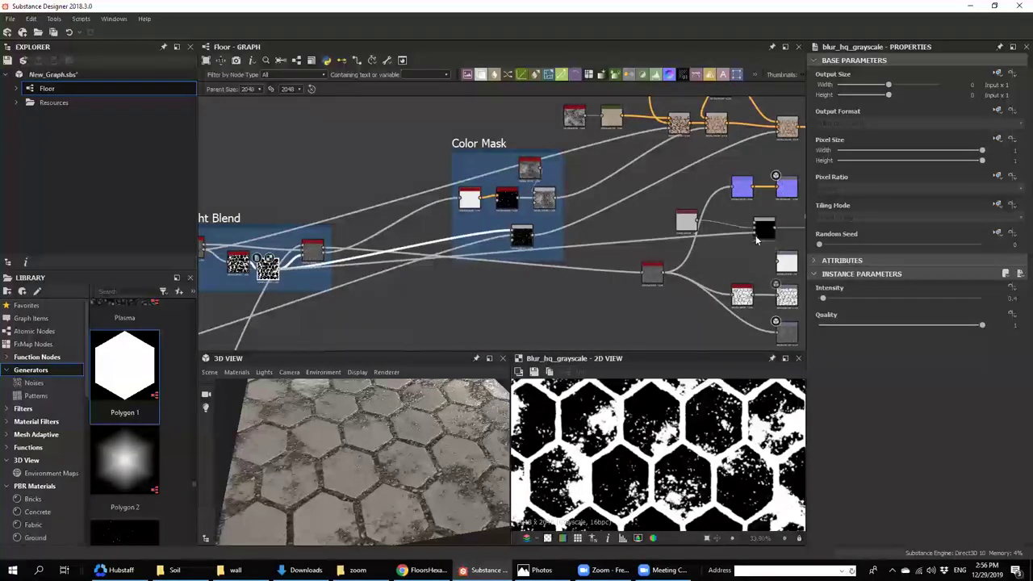
- Duplicate the roughness Uniform Color node, place the copy above it and connect it to the Blend's foreground input
scroll(726, 242, up, 3)
middle_drag(727, 242, 665, 280)
click(592, 247)
key(ctrl+c)
key(ctrl+v)
drag(512, 235, 591, 211)
drag(713, 247, 713, 250)
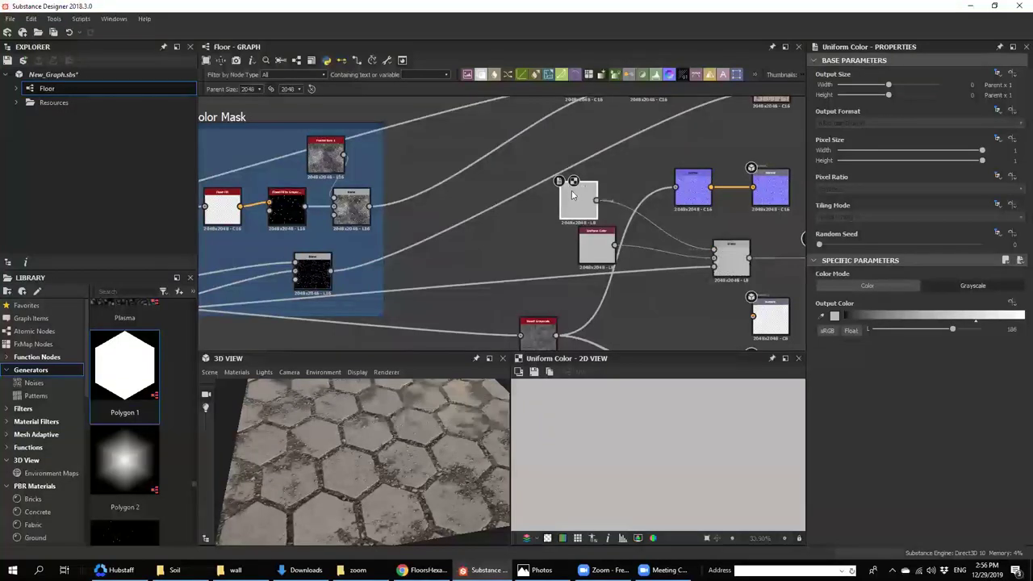
- Set the duplicated Uniform Color to 255 and the original one to 166, and save the package
scroll(399, 496, up, 5)
drag(949, 331, 1017, 333)
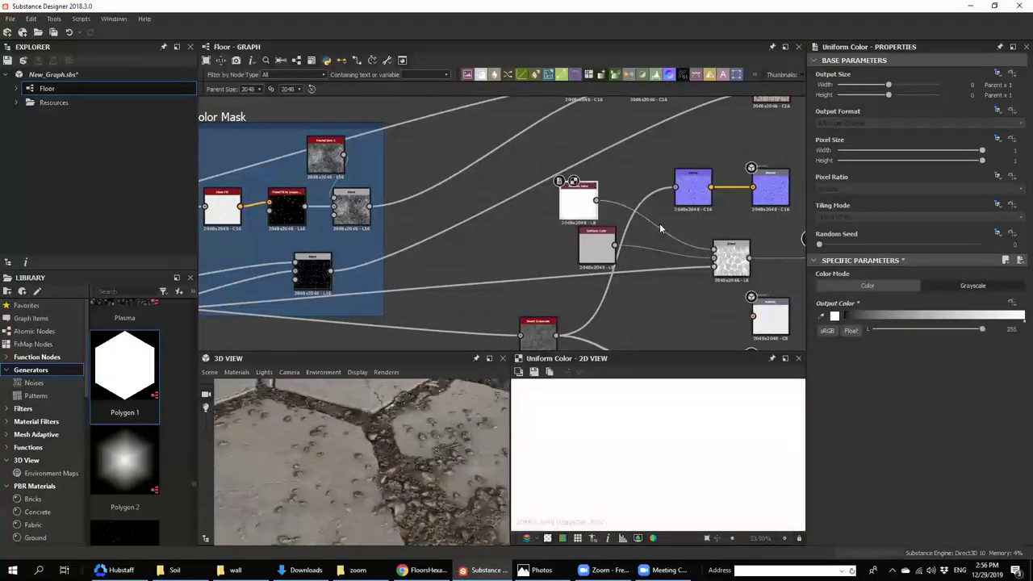
click(585, 248)
drag(930, 331, 943, 332)
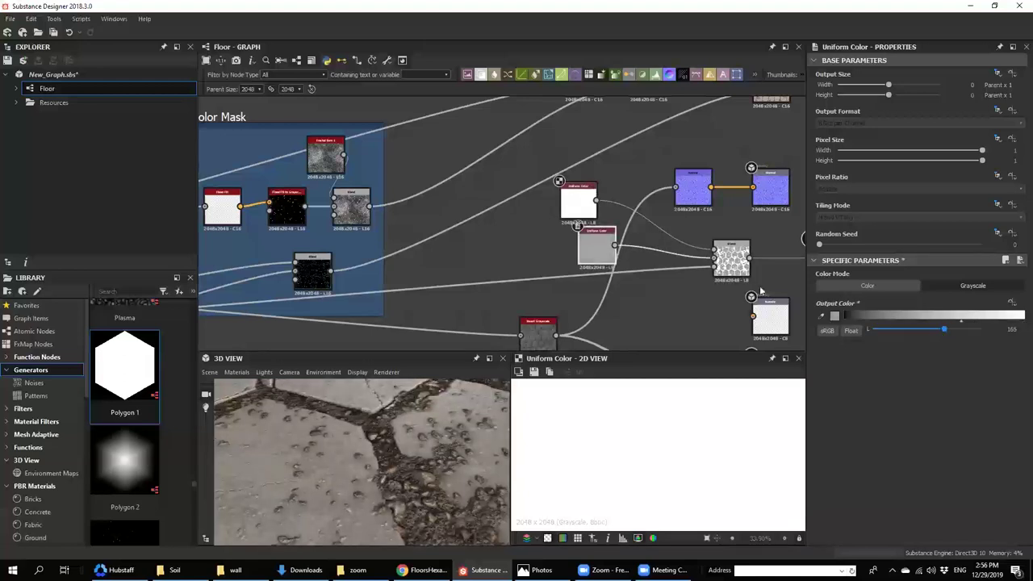
scroll(529, 251, down, 2)
middle_drag(530, 251, 627, 191)
key(ctrl+s)
scroll(686, 193, down, 1)
middle_drag(761, 217, 692, 232)
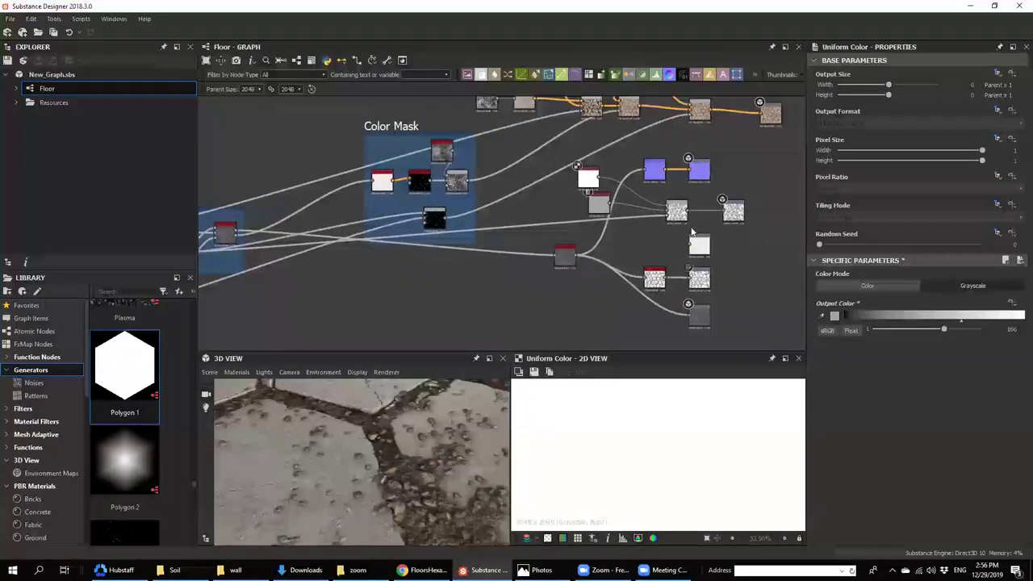
- Move the two Uniform Color nodes, their Blend and the Roughness output below the other output nodes
drag(777, 202, 547, 330)
middle_drag(583, 249, 635, 170)
drag(609, 253, 609, 296)
right_click(610, 289)
click(557, 279)
middle_drag(553, 266, 580, 251)
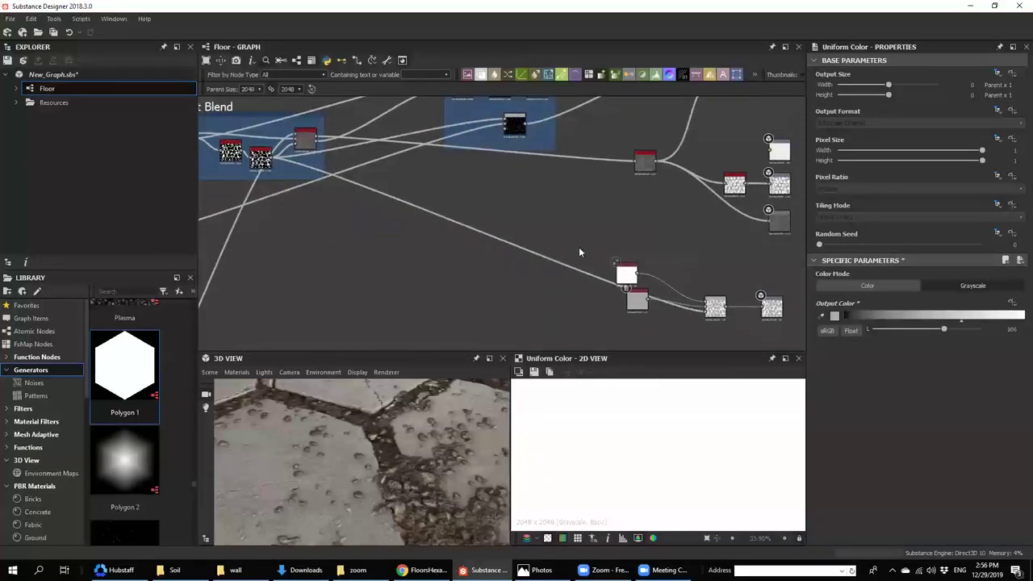
- Add a Directional Warp node in the empty area below the Height Blend frame
key(space)
text(di)
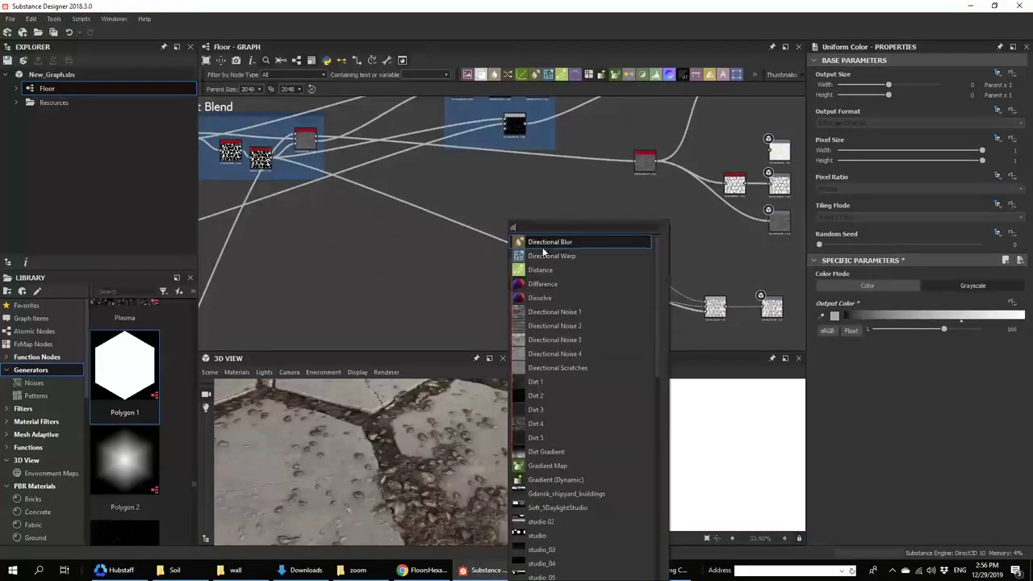
click(544, 255)
scroll(505, 286, down, 3)
middle_drag(505, 284, 618, 285)
middle_drag(429, 298, 498, 313)
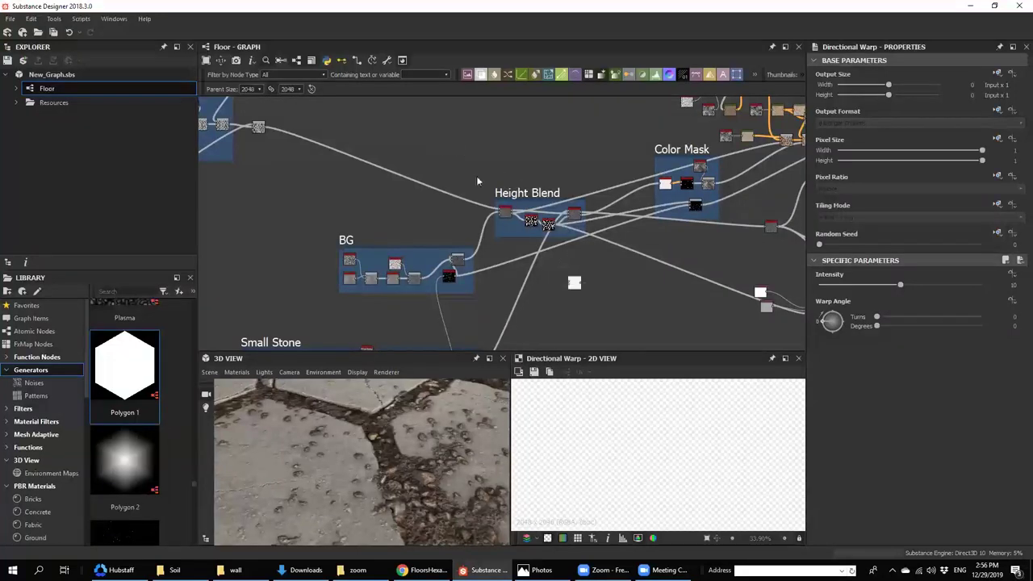
- Preview the Invert Grayscale mask, feed the hexagon mask into the Directional Warp node and reposition the warp
scroll(540, 207, up, 4)
middle_drag(513, 258, 542, 161)
double_click(515, 174)
scroll(542, 162, down, 2)
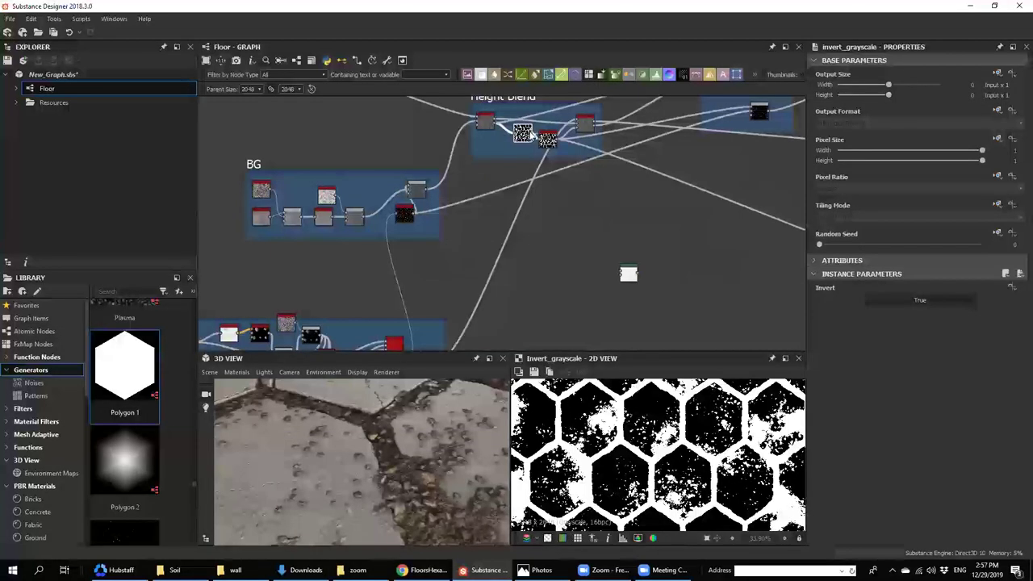
scroll(625, 277, up, 4)
double_click(633, 274)
drag(632, 275, 710, 274)
- Add a Grunge Map 008 node and connect it to the Directional Warp's intensity input
key(space)
text(grun)
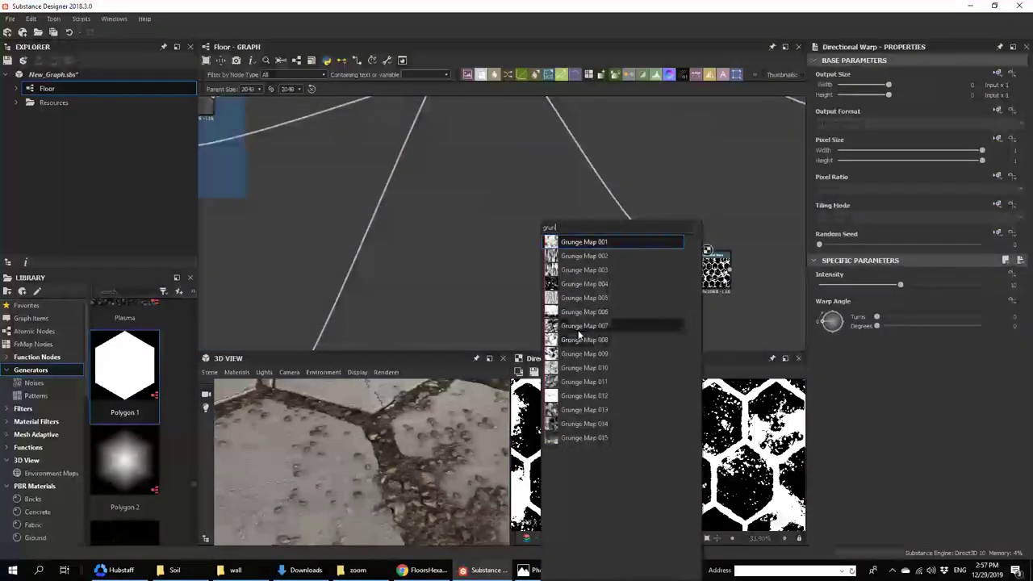
click(575, 339)
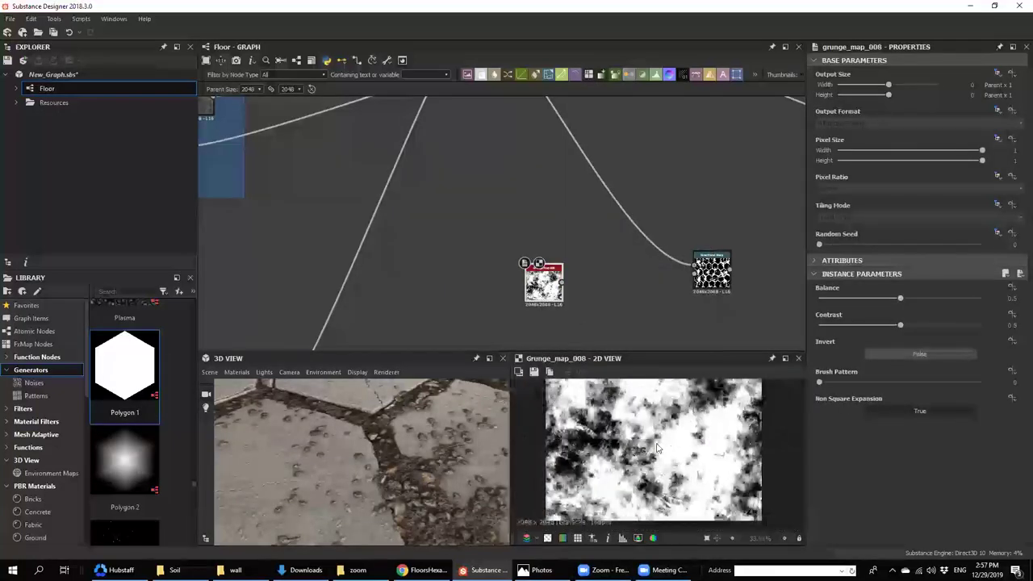
drag(562, 282, 694, 274)
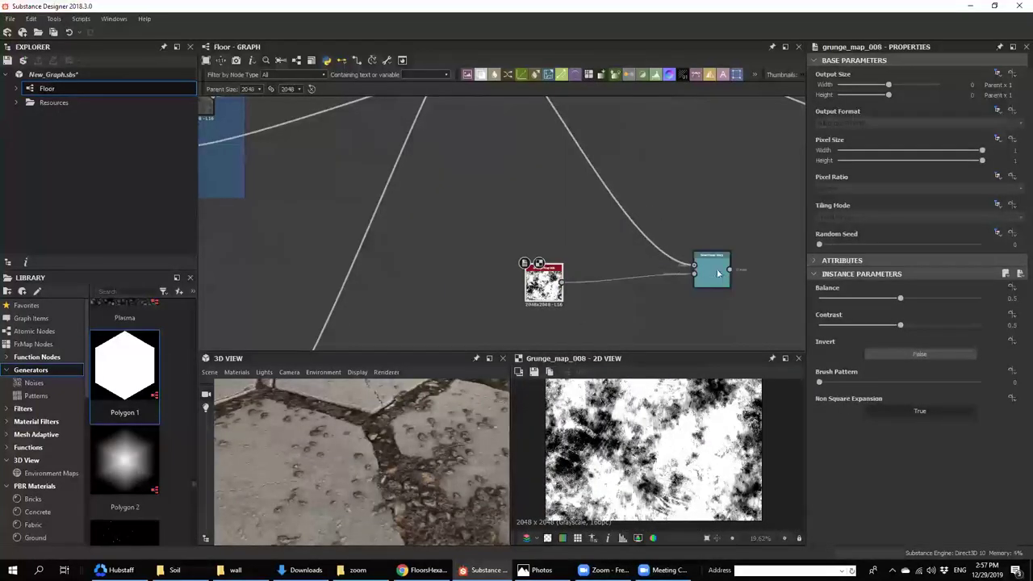
- Swap the Directional Warp's two inputs and set its Intensity to 200
double_click(717, 273)
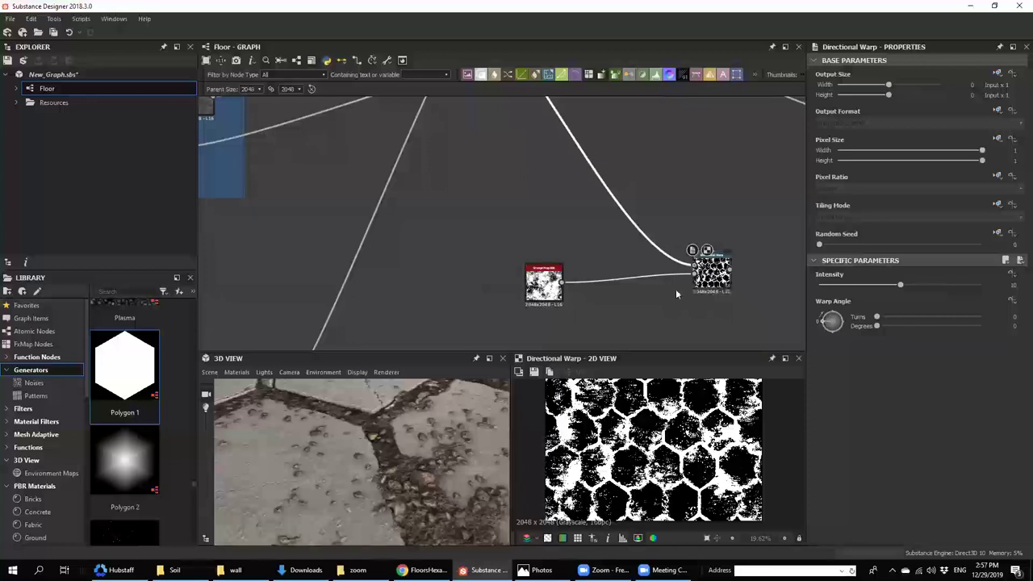
key(x)
click(1015, 289)
text(200)
key(Return)
scroll(663, 440, up, 4)
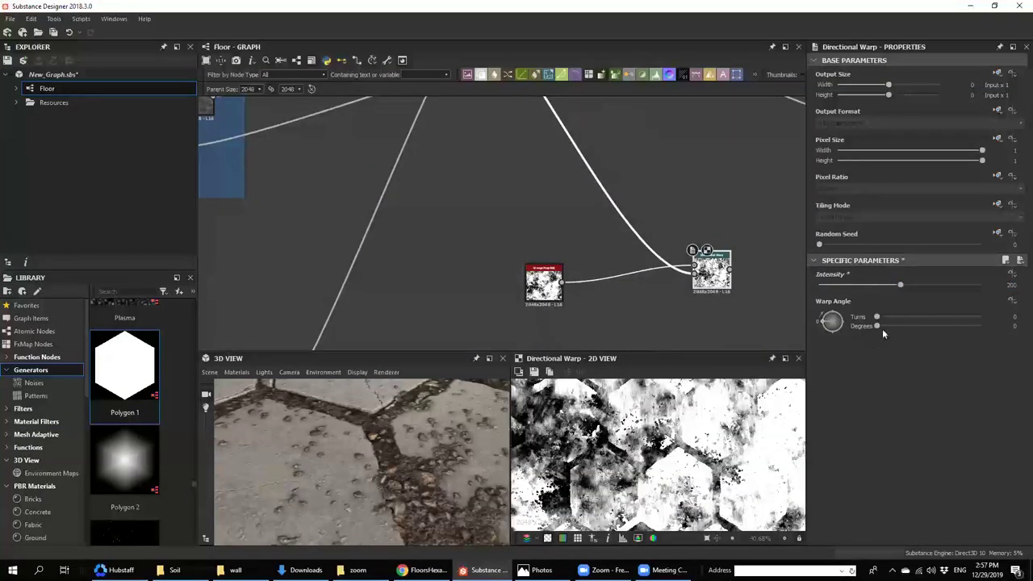
- Connect the Directional Warp output to the roughness Blend node and preview the Blend
scroll(663, 302, down, 4)
middle_drag(654, 290, 531, 287)
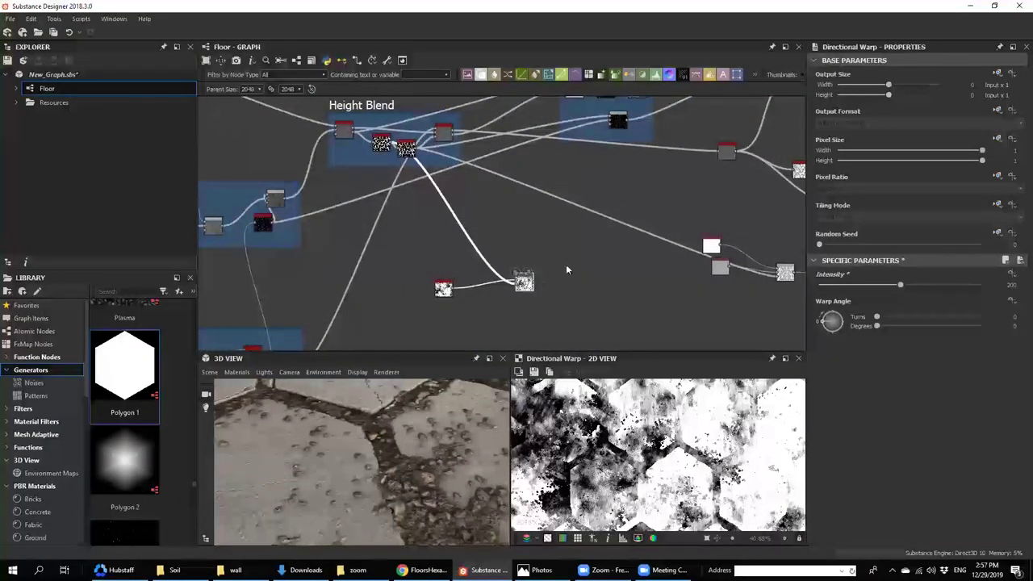
scroll(727, 277, up, 2)
middle_drag(728, 276, 676, 271)
drag(396, 280, 758, 259)
drag(430, 409, 387, 455)
scroll(741, 275, up, 2)
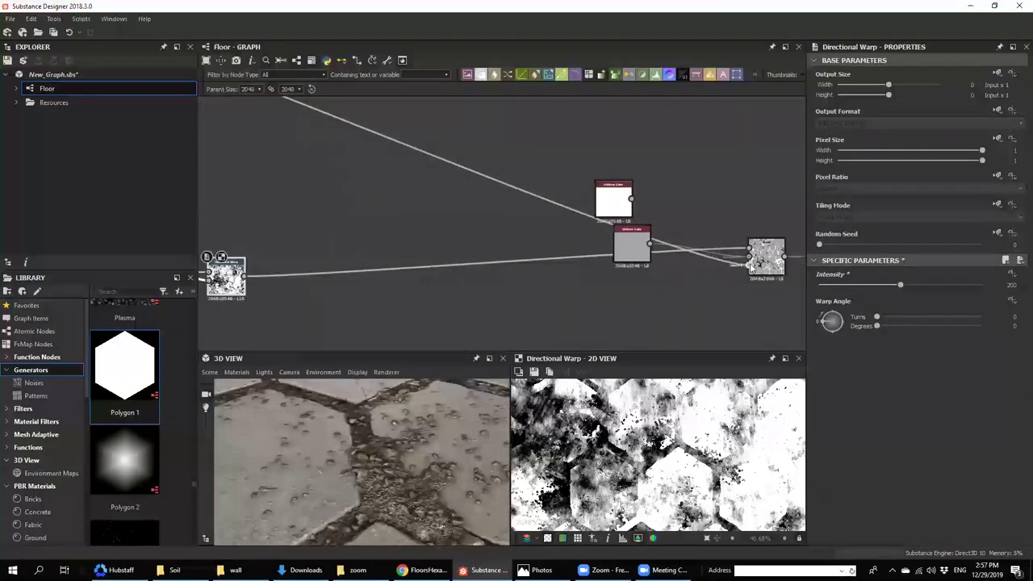
click(751, 269)
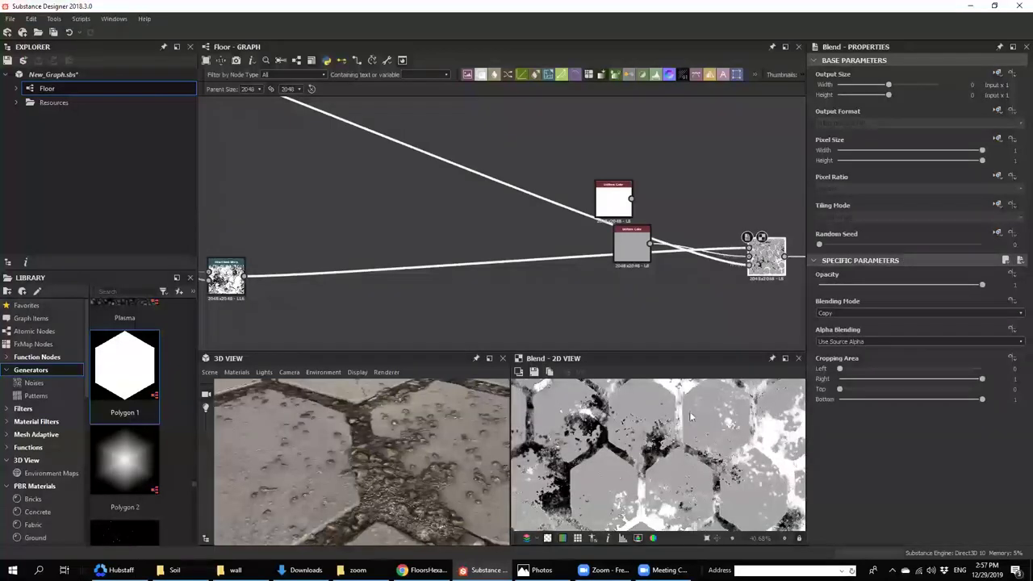
- Set the roughness Blend to Add (Linear Dodge) at opacity 1 and move the grey Uniform Color node below the incoming links
scroll(839, 318, down, 1)
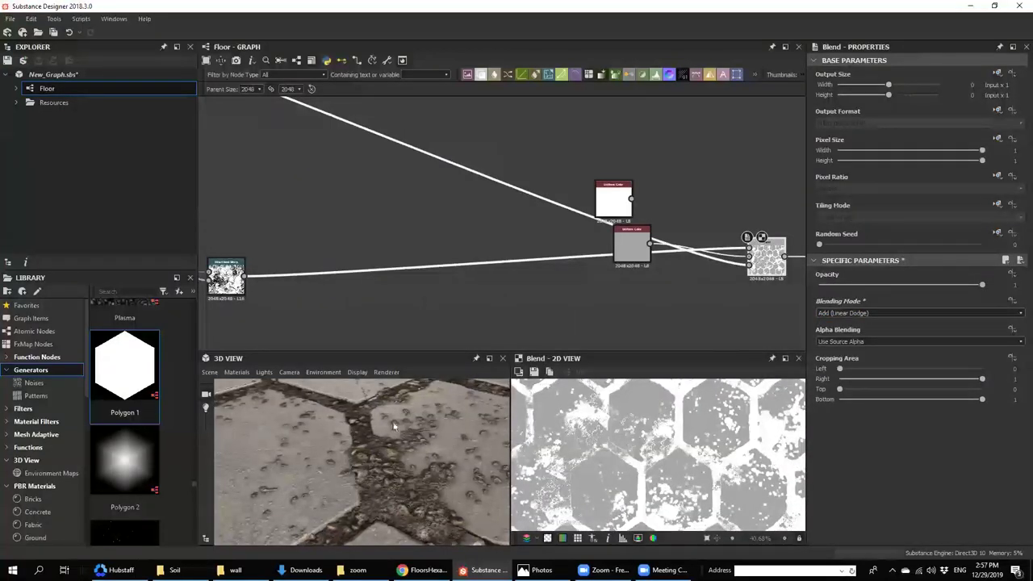
drag(882, 285, 984, 285)
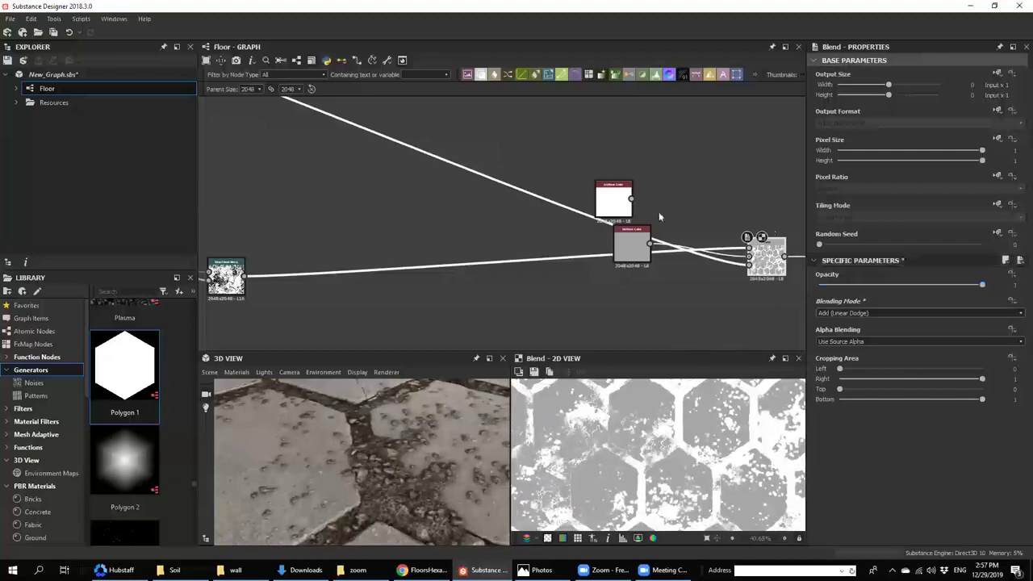
middle_drag(625, 210, 653, 213)
drag(652, 259, 659, 305)
middle_drag(714, 254, 681, 256)
scroll(732, 239, up, 1)
click(761, 254)
click(718, 231)
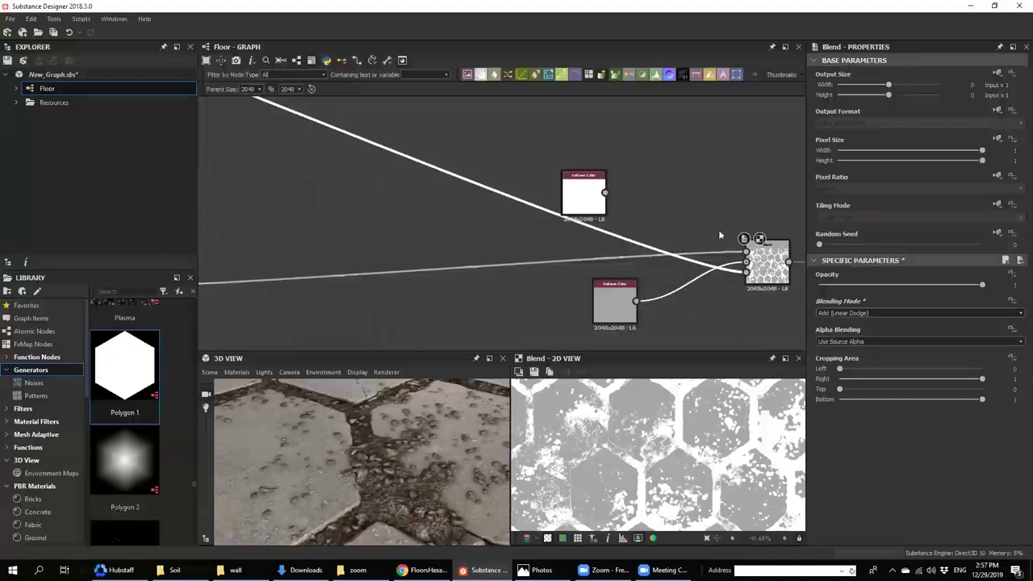
- Preview the Directional Warp result and compare it with the roughness Blend's output
middle_drag(321, 289, 472, 247)
scroll(472, 247, down, 1)
double_click(303, 243)
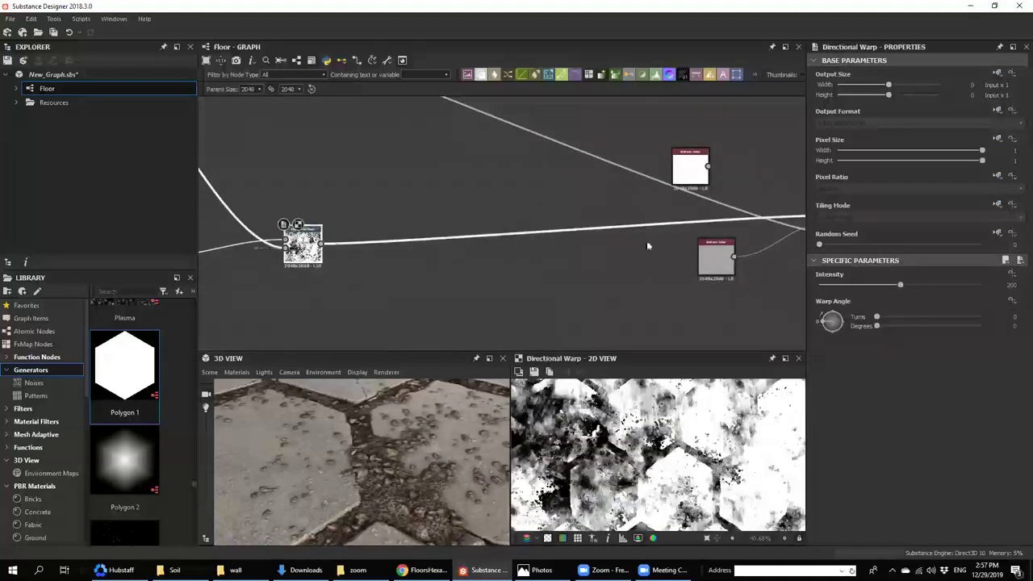
middle_drag(648, 244, 540, 262)
scroll(727, 257, up, 1)
click(741, 238)
click(741, 239)
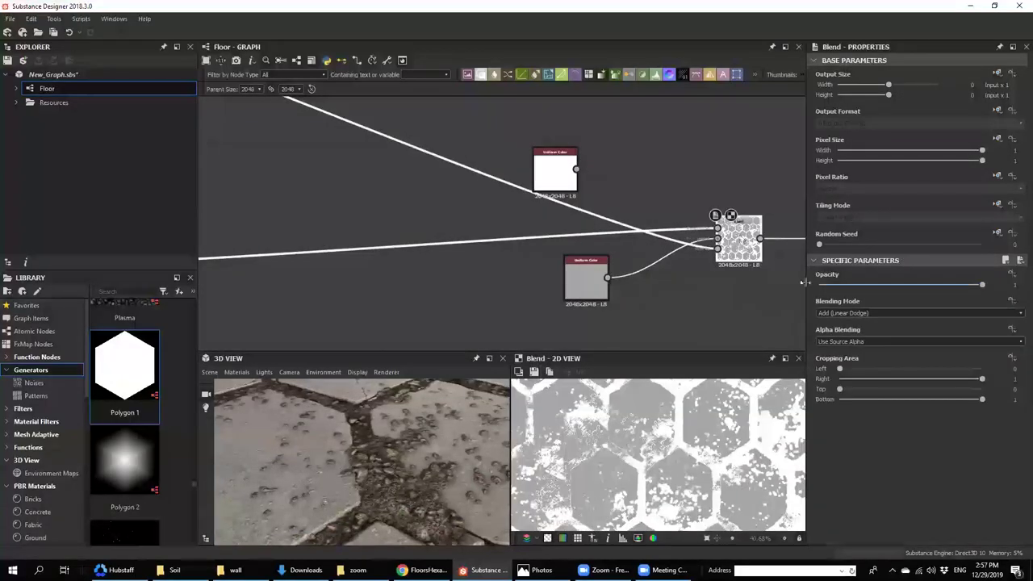
- Return the roughness Blend to Copy mode, check its mask, and swap its foreground and background inputs
double_click(719, 251)
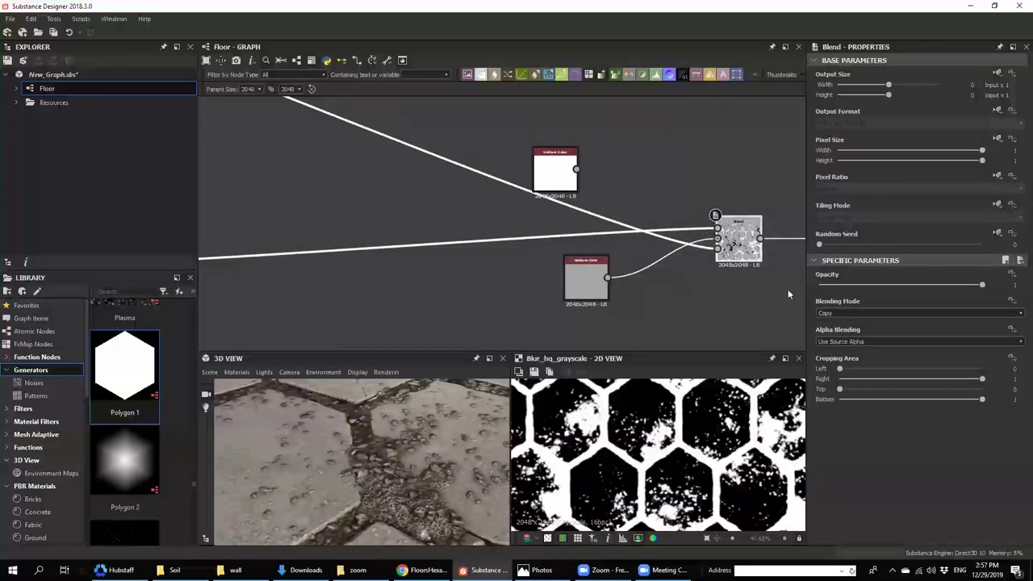
double_click(749, 242)
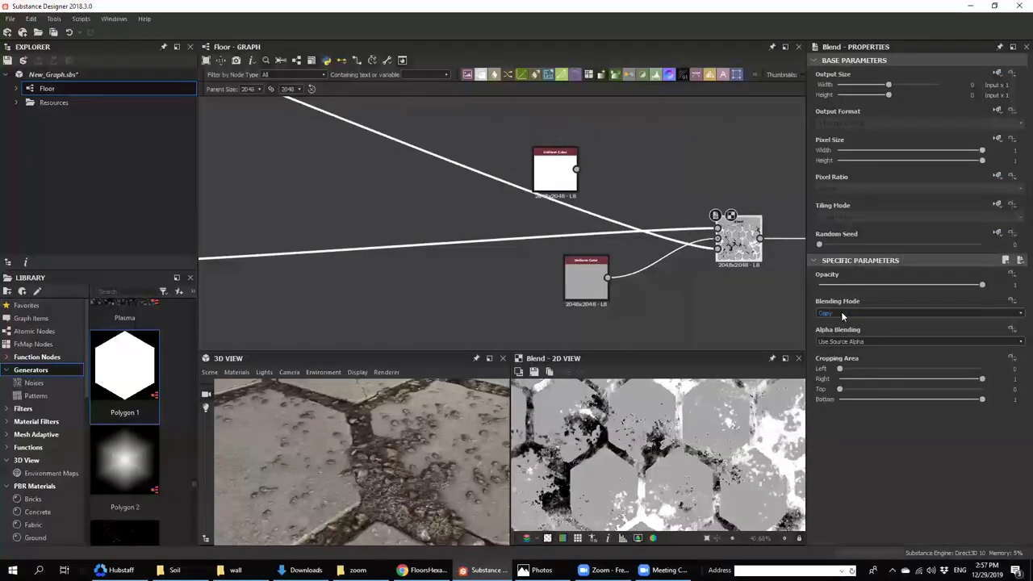
drag(705, 207, 708, 240)
key(x)
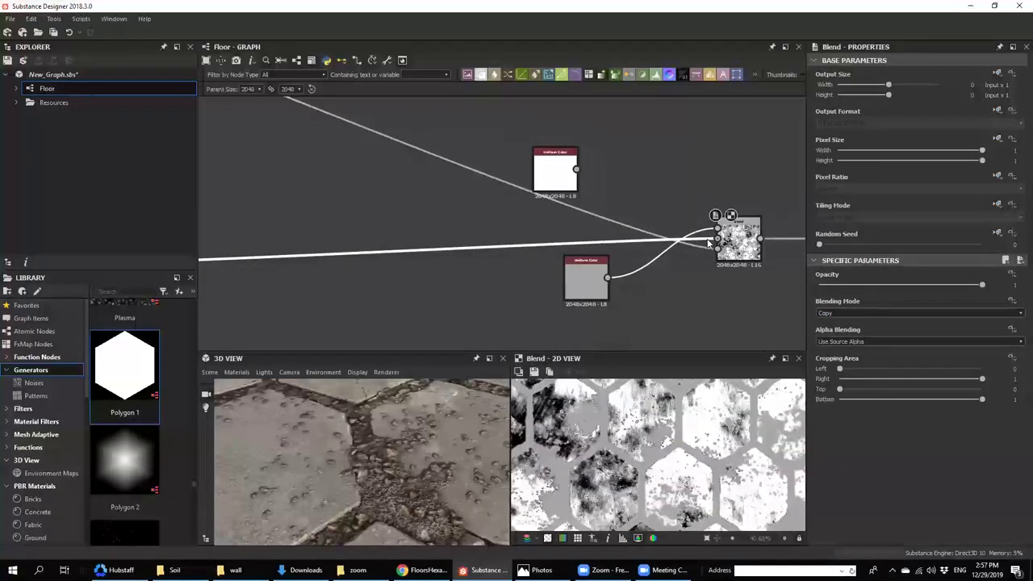
drag(463, 417, 435, 418)
middle_drag(456, 270, 623, 244)
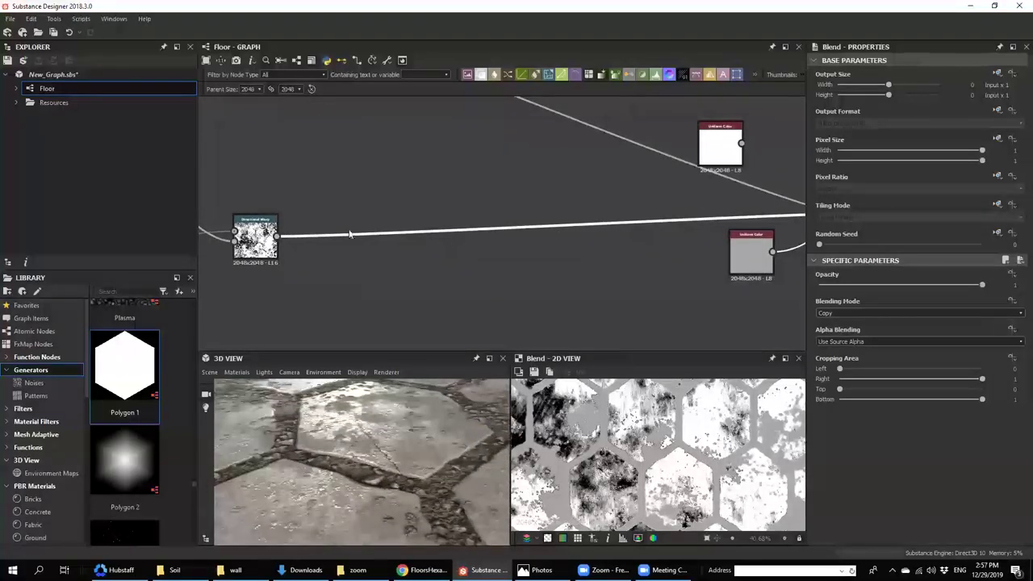
key(space)
click(305, 190)
key(space)
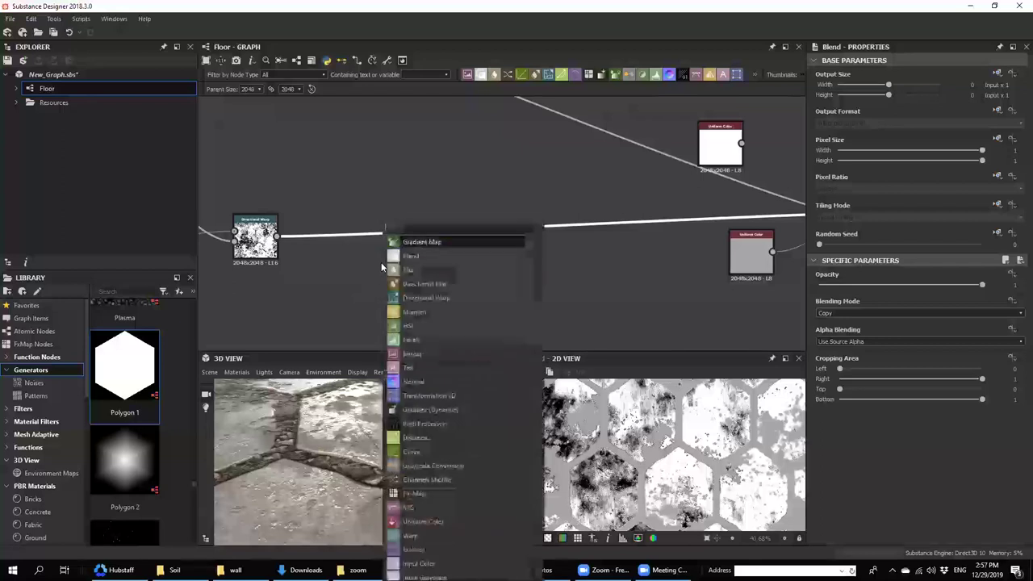
text(hi)
key(Escape)
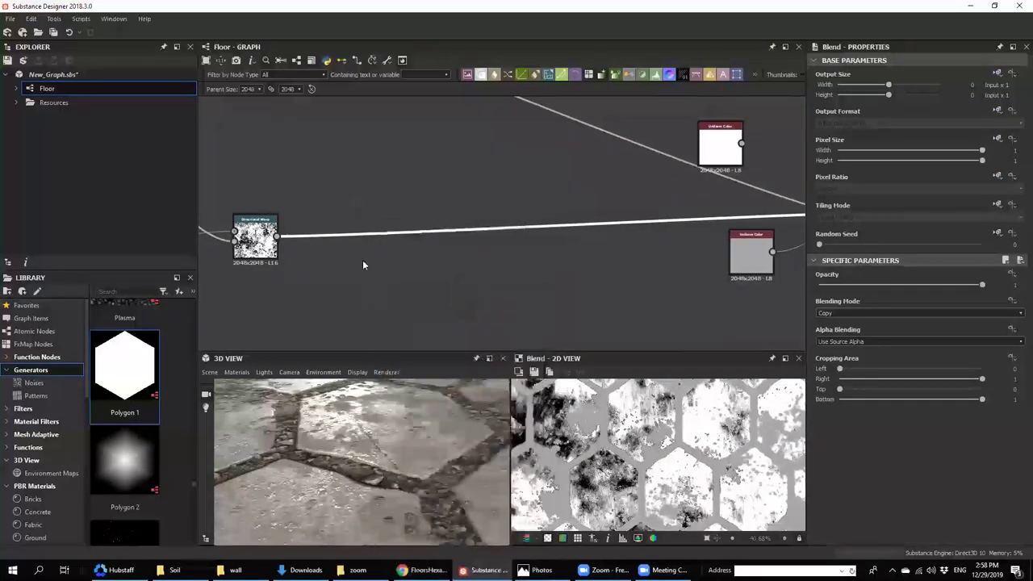
- Insert a Histogram Range node on the link between the Directional Warp and the roughness Blend
key(space)
text(hi)
click(421, 271)
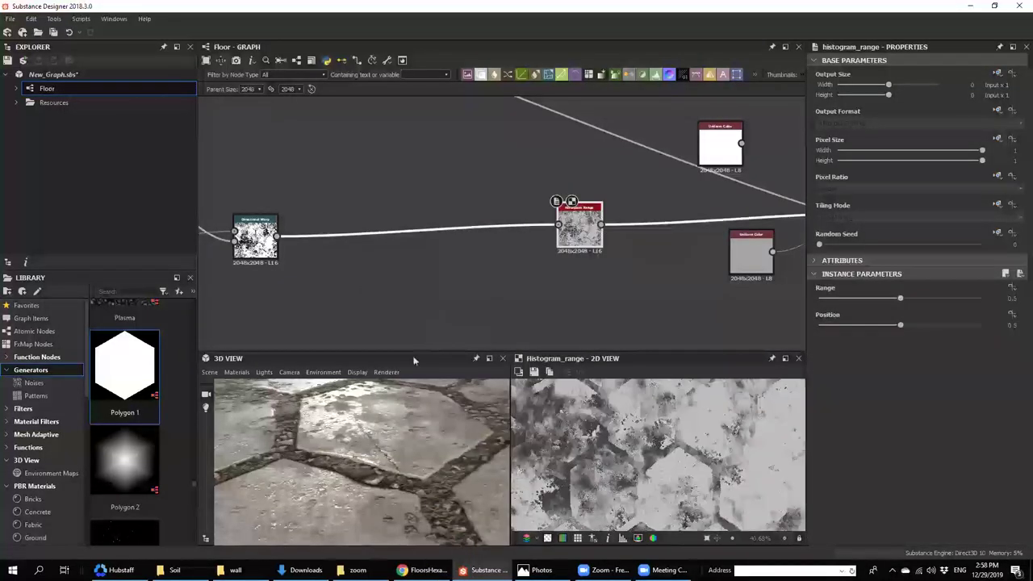
middle_drag(582, 269, 614, 274)
- Set the Histogram Range's Range to 0.3 and Position to 0.67, checking the tiles' reflections in 3D
drag(884, 300, 868, 299)
scroll(339, 436, down, 5)
drag(364, 435, 337, 429)
scroll(324, 418, up, 4)
ctrl+shift+right_drag(324, 421, 420, 422)
drag(866, 299, 928, 326)
drag(358, 445, 402, 451)
middle_drag(403, 450, 389, 443)
drag(389, 441, 337, 499)
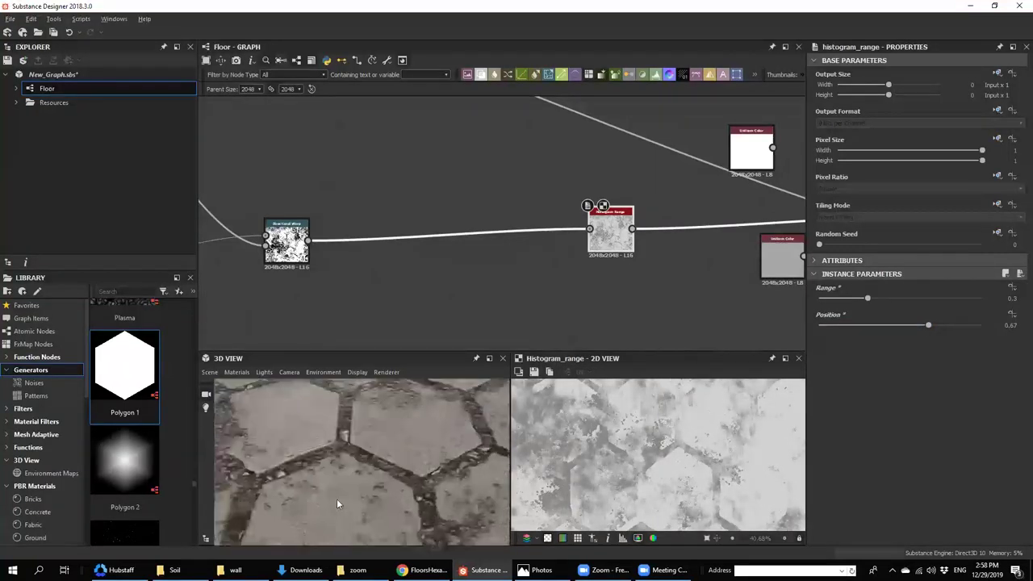
- Save the package and examine the output nodes to the right of the Invert Grayscale node
scroll(336, 499, down, 4)
scroll(534, 199, down, 3)
middle_drag(786, 169, 591, 199)
middle_drag(584, 234, 591, 242)
scroll(605, 225, down, 2)
middle_drag(611, 185, 586, 267)
scroll(612, 201, up, 3)
scroll(599, 150, down, 3)
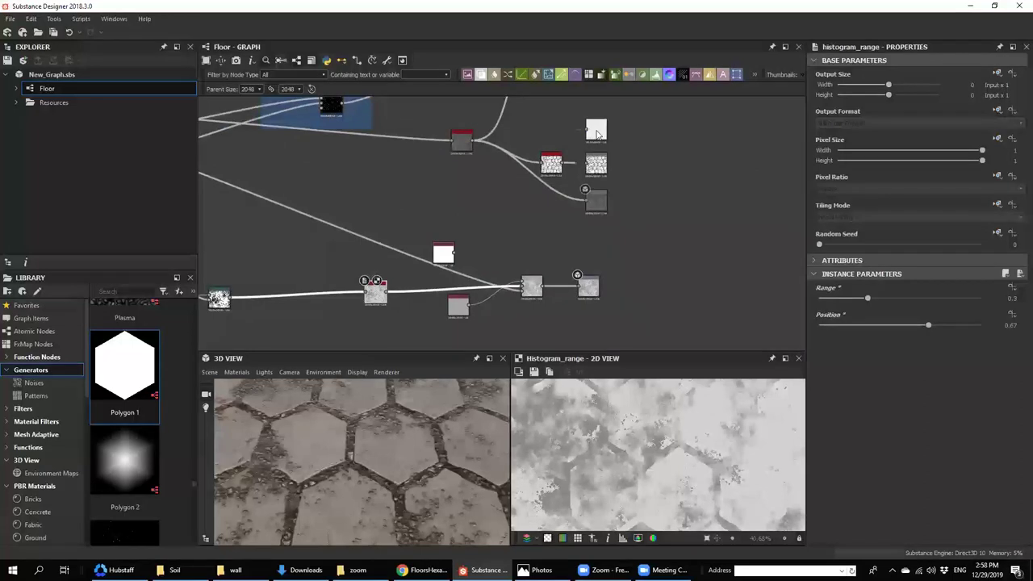
scroll(377, 474, up, 1)
middle_drag(560, 226, 562, 222)
click(591, 243)
middle_drag(558, 140, 559, 162)
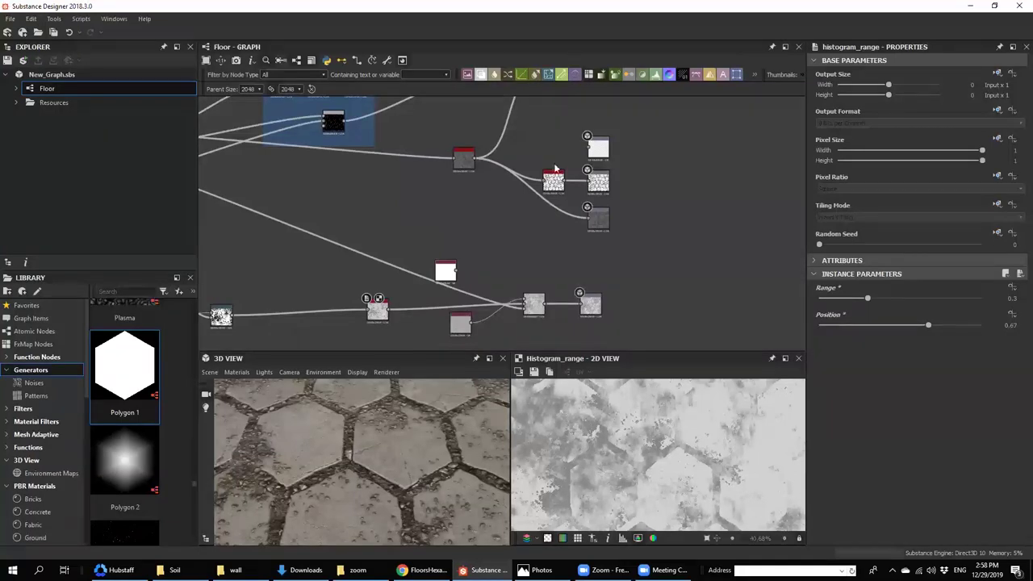
- Duplicate the roughness Blend with its input links and feed the copy into the Metallic output
click(537, 300)
key(ctrl+c)
key(ctrl+v)
drag(502, 226, 552, 155)
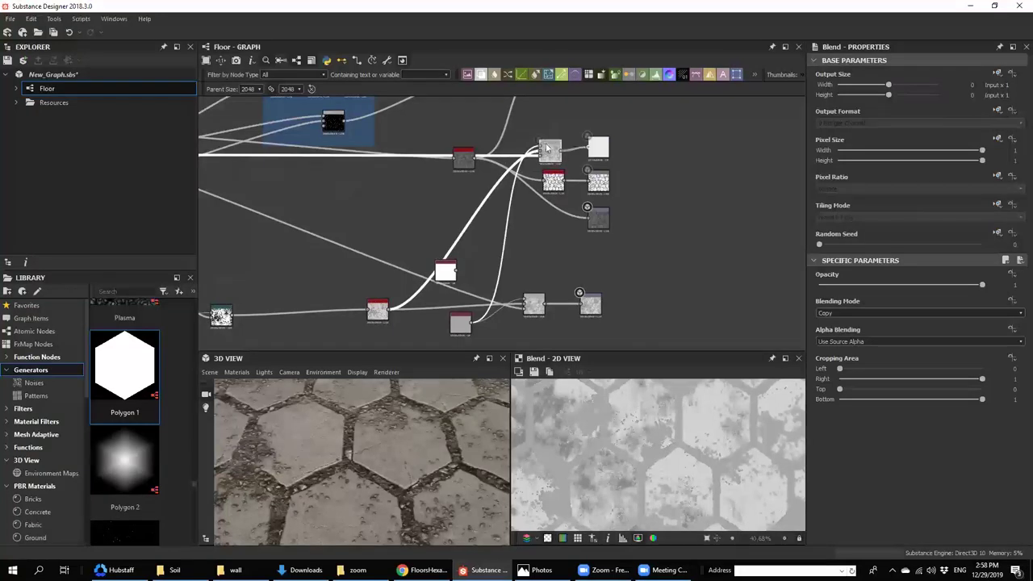
drag(404, 443, 388, 477)
- Remove the link into the foreground input of the Blend that feeds the Metallic output
scroll(389, 476, up, 3)
scroll(547, 177, up, 3)
middle_drag(551, 158, 575, 202)
scroll(551, 214, up, 2)
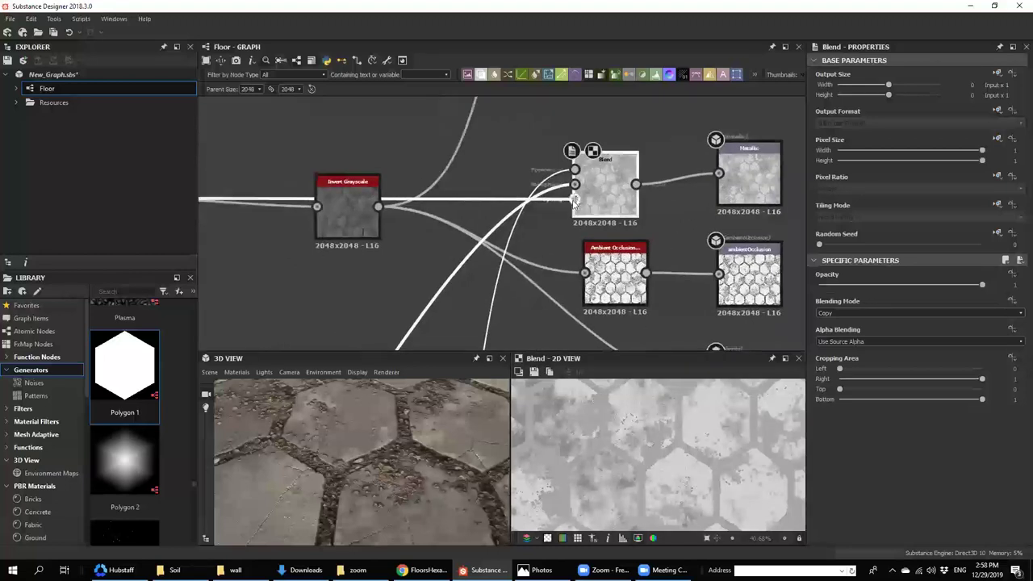
click(560, 172)
key(Delete)
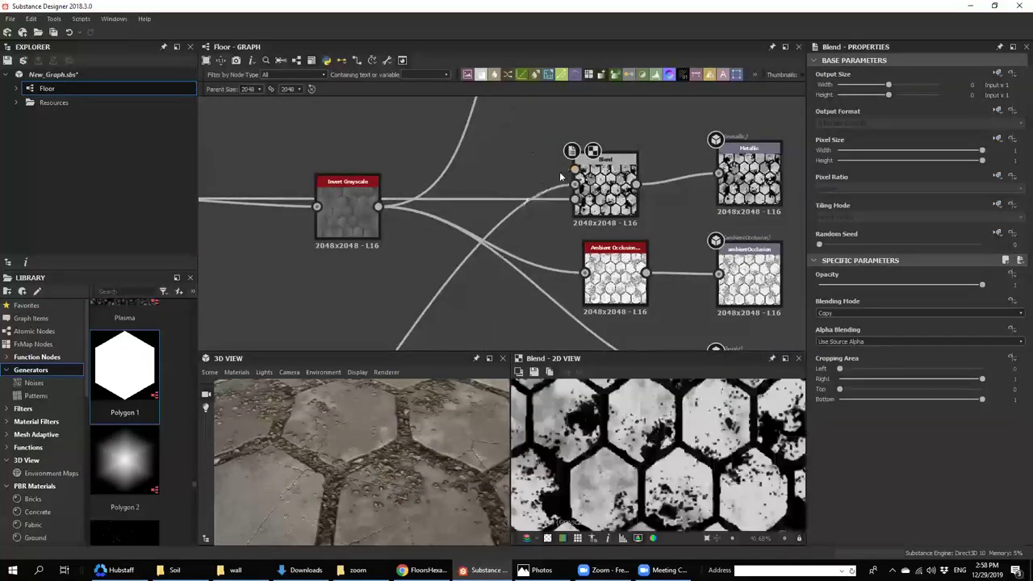
- Add a grayscale Uniform Color node set to white (255) as the foreground of the metallic Blend
key(space)
text(un)
click(549, 175)
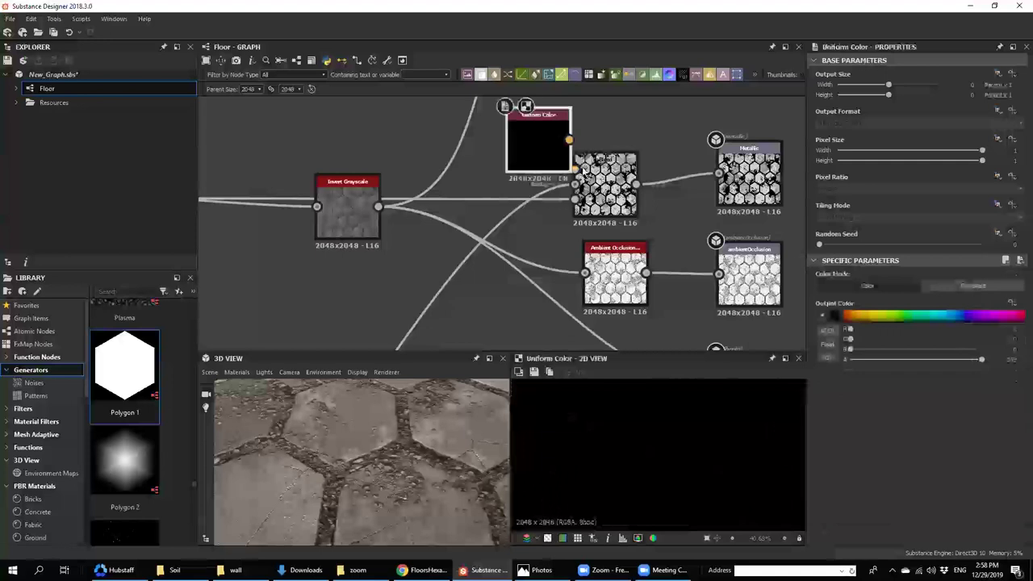
drag(561, 142, 507, 152)
click(952, 286)
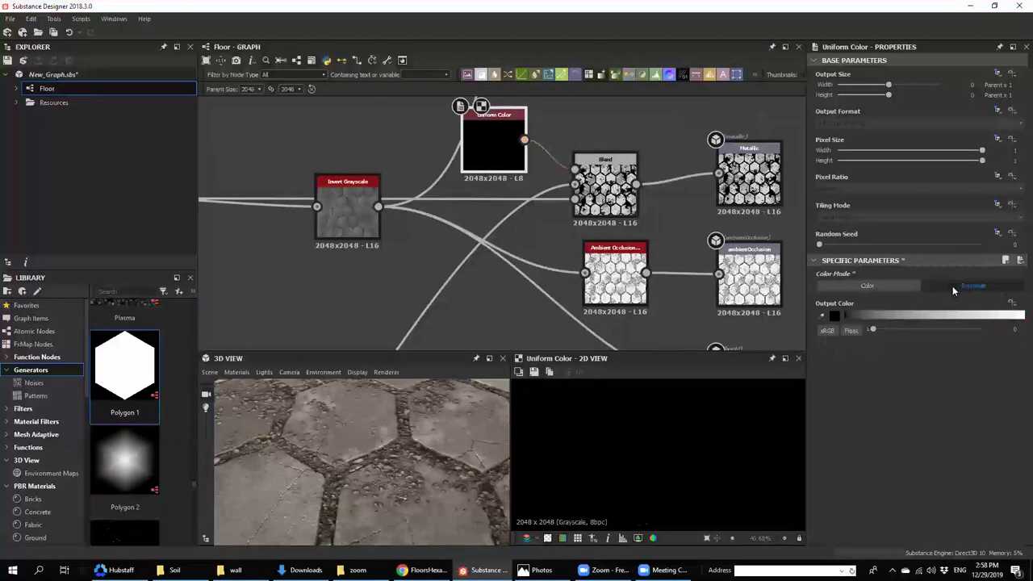
click(1008, 320)
mouse_move(1015, 318)
mouse_down()
mouse_move(842, 315)
mouse_move(1017, 302)
mouse_up()
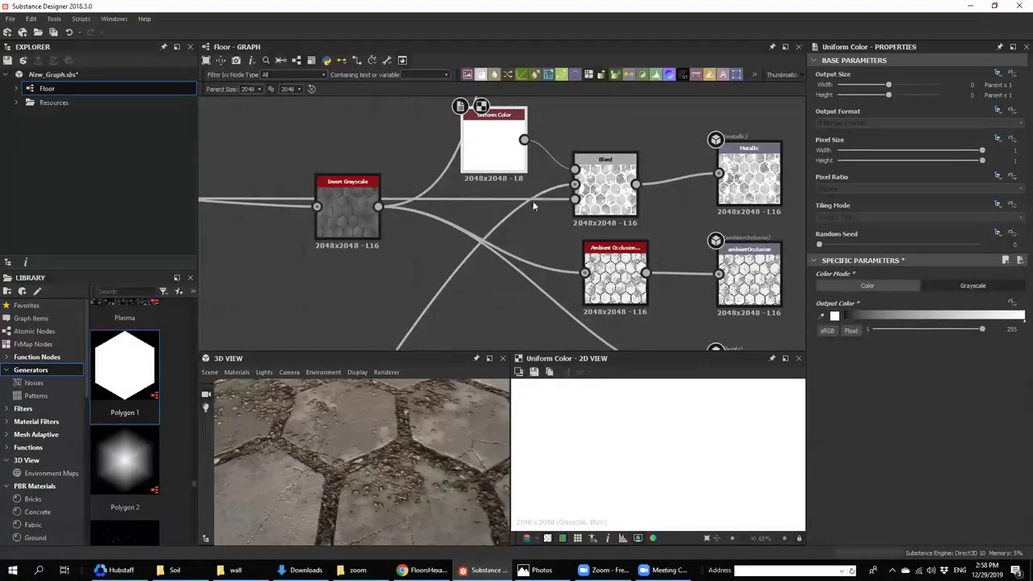
- Remove the metallic Blend's background link, darken its Uniform Color to near-black, and preview the Blend
click(491, 220)
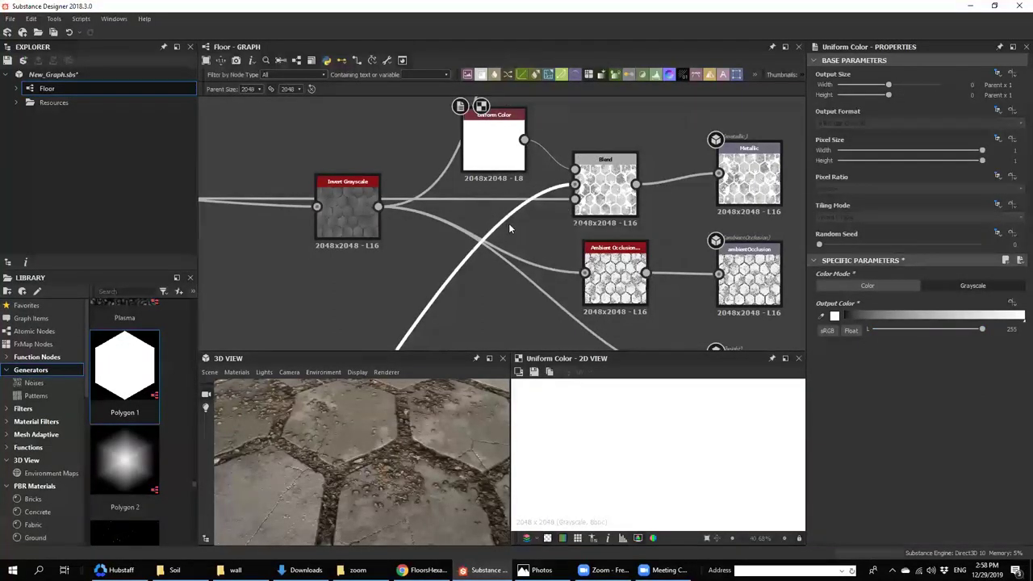
key(Delete)
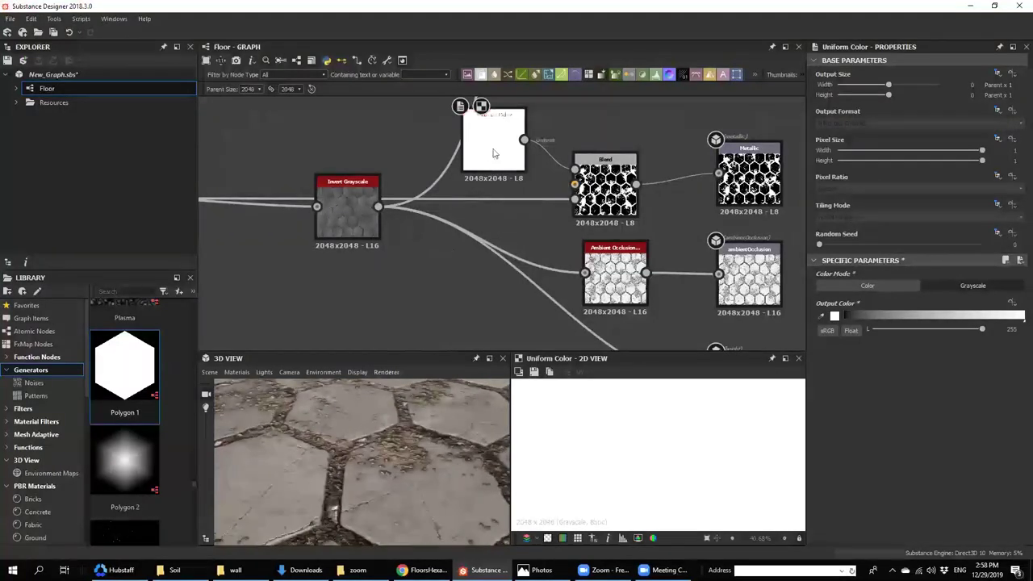
click(487, 169)
drag(951, 330, 886, 332)
double_click(601, 203)
drag(382, 430, 305, 435)
scroll(398, 483, up, 4)
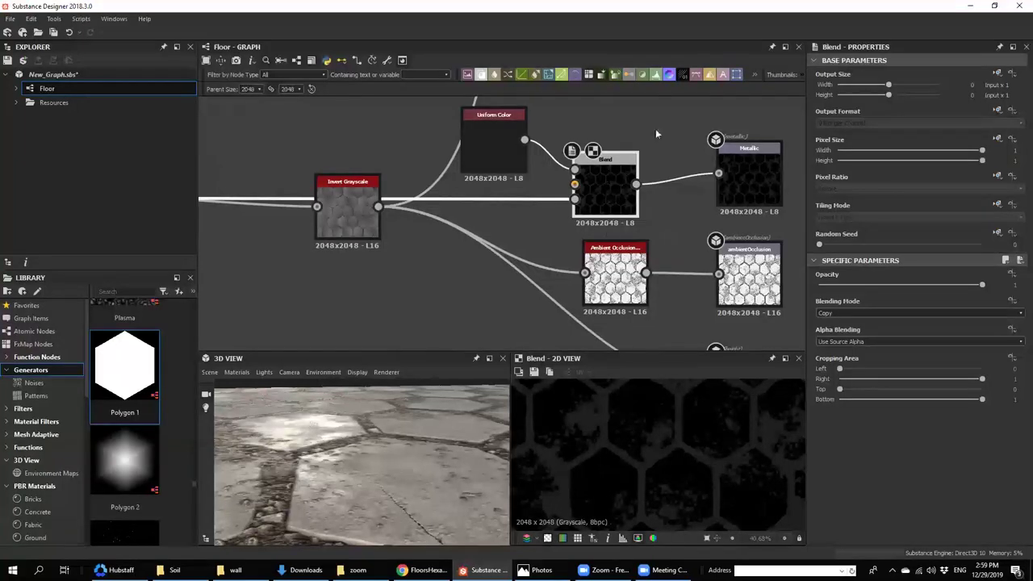
- Move the Roughness output away from the roughness Blend and insert a new Blend node between them
scroll(645, 212, down, 3)
scroll(588, 246, down, 3)
middle_drag(599, 261, 619, 133)
scroll(600, 255, up, 7)
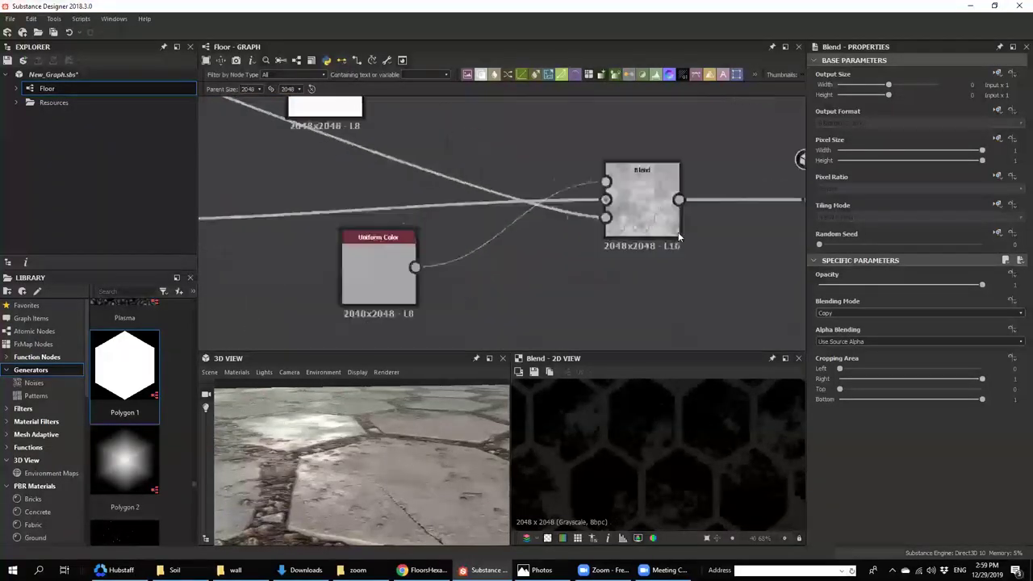
middle_drag(679, 237, 519, 261)
drag(663, 240, 731, 241)
click(584, 224)
key(space)
text(b)
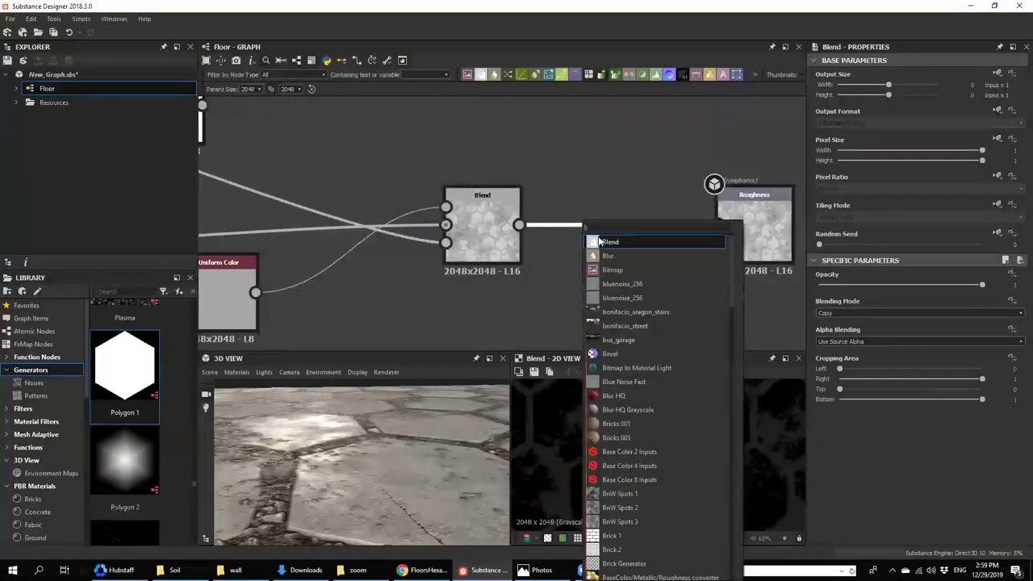
click(599, 241)
- Connect the scattered-stones mask from the upstream frames to the new roughness Blend's opacity input
scroll(597, 237, down, 3)
middle_drag(593, 237, 686, 231)
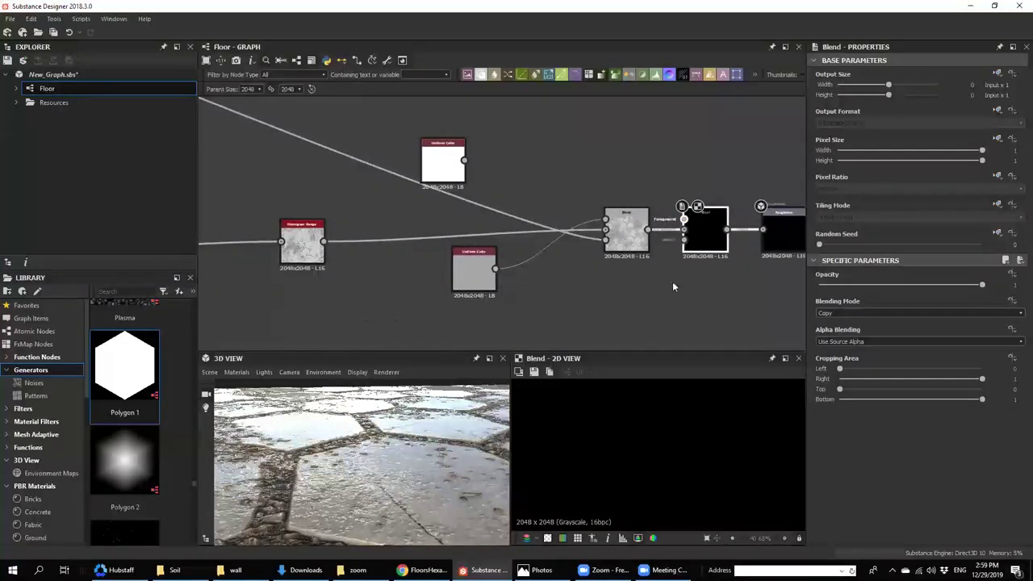
click(662, 239)
middle_drag(383, 183, 734, 311)
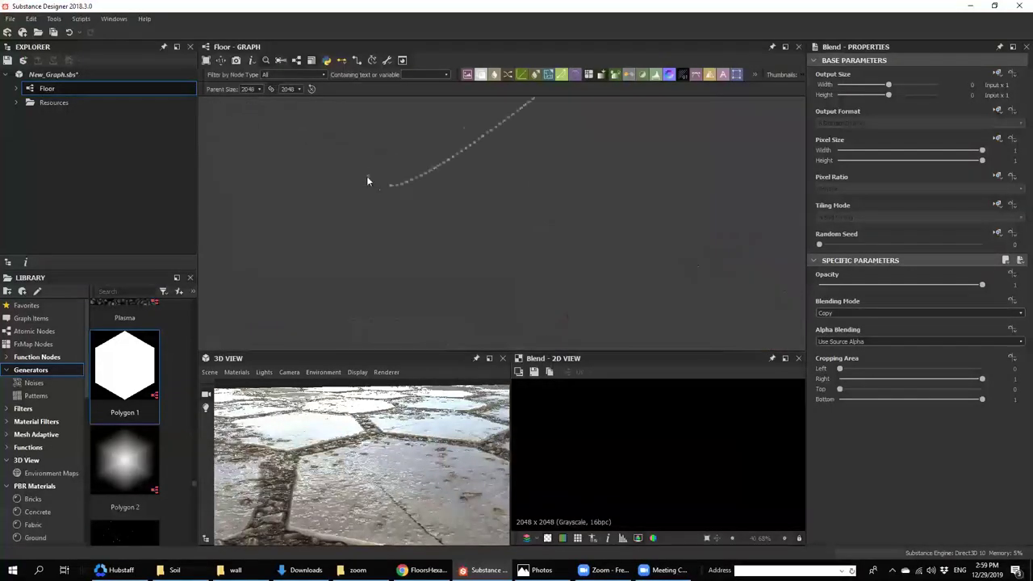
scroll(468, 221, down, 5)
middle_drag(466, 161, 456, 223)
scroll(466, 182, up, 6)
scroll(398, 165, up, 2)
middle_drag(398, 164, 429, 187)
scroll(277, 169, up, 2)
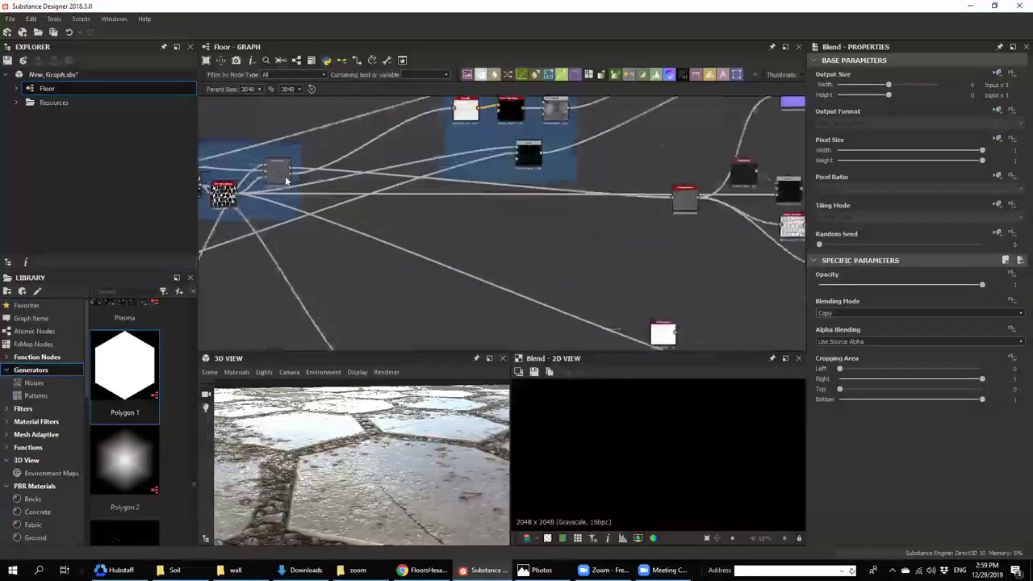
middle_drag(485, 272, 390, 196)
click(708, 301)
scroll(701, 293, up, 7)
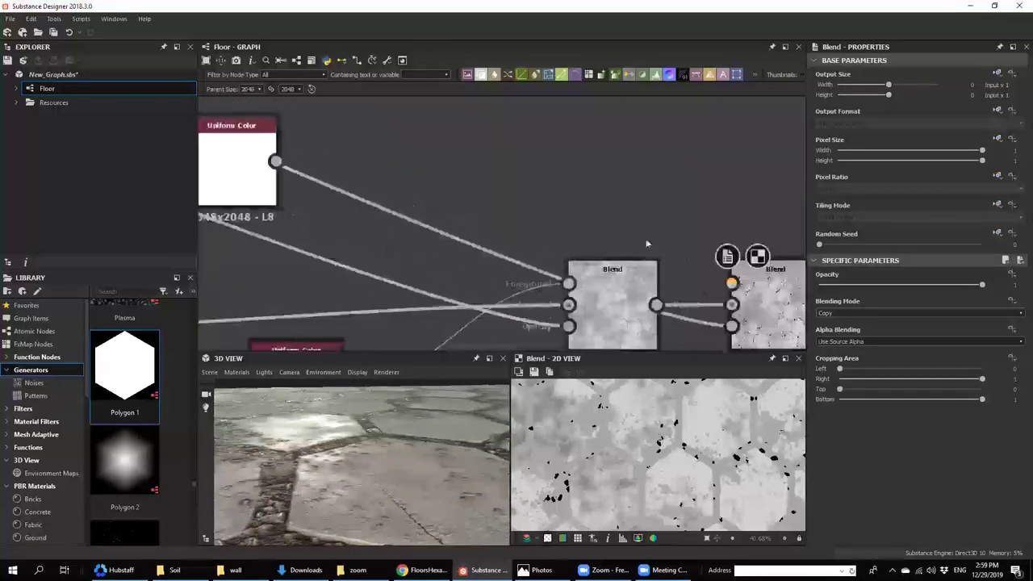
- Preview the Histogram Range image that feeds the first roughness Blend's background input
scroll(637, 197, down, 2)
drag(629, 275, 631, 287)
click(598, 173)
key(space)
click(594, 166)
middle_drag(561, 198, 562, 170)
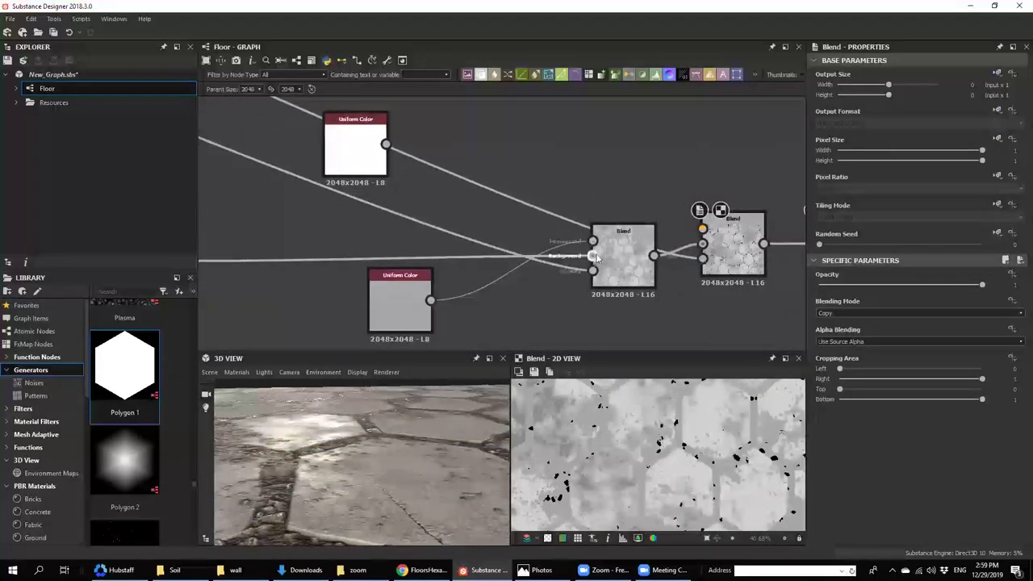
double_click(594, 256)
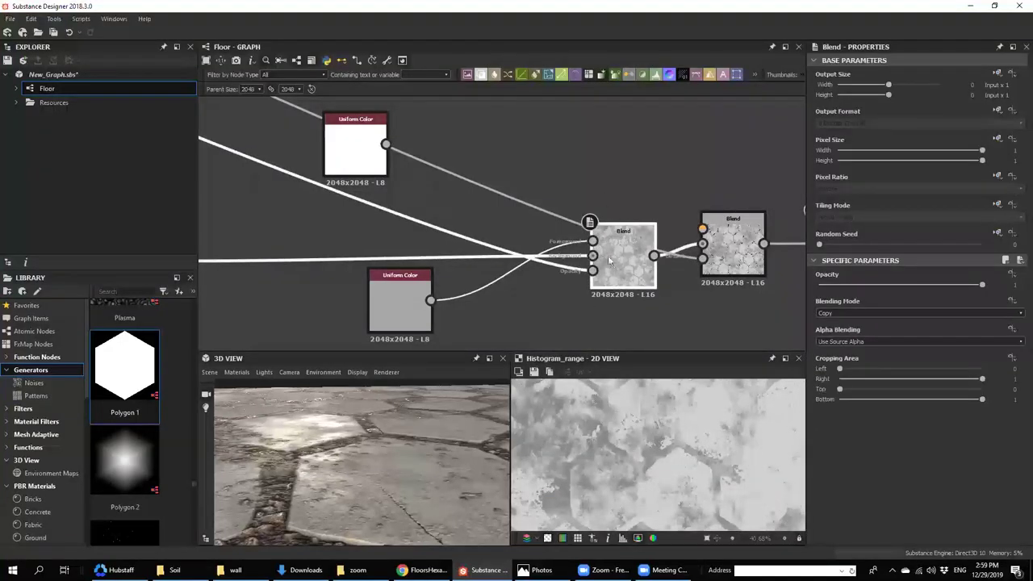
- Add a Uniform Color node and connect it to the new roughness Blend's foreground input
ctrl+drag(593, 256, 582, 303)
drag(571, 339, 572, 337)
key(space)
text(un)
click(370, 158)
drag(382, 154, 561, 133)
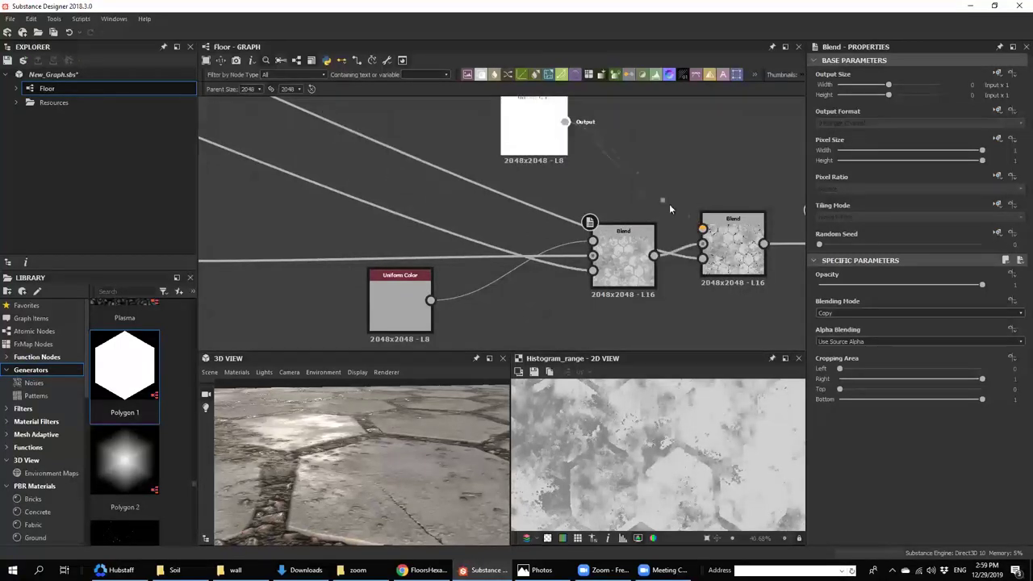
- Set the new Uniform Color's grayscale value to 181 and save the package
drag(982, 328, 933, 329)
drag(425, 445, 325, 471)
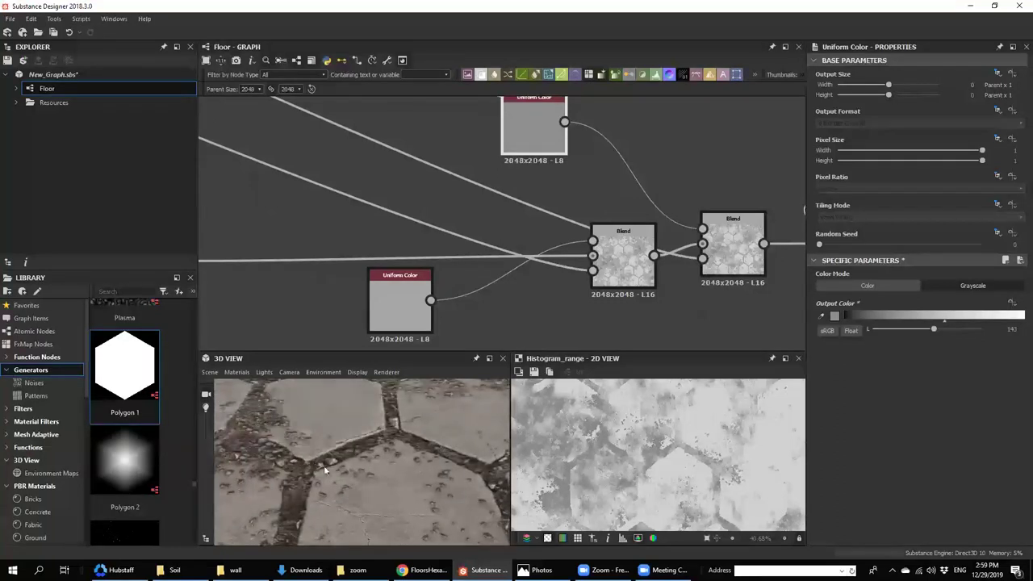
mouse_move(942, 330)
mouse_down()
mouse_move(980, 331)
mouse_move(950, 329)
mouse_up()
scroll(628, 225, down, 2)
scroll(627, 226, down, 7)
scroll(620, 162, up, 1)
key(ctrl+s)
- Add a Dirt mask generator in the empty area beside the output nodes
middle_drag(606, 194, 595, 232)
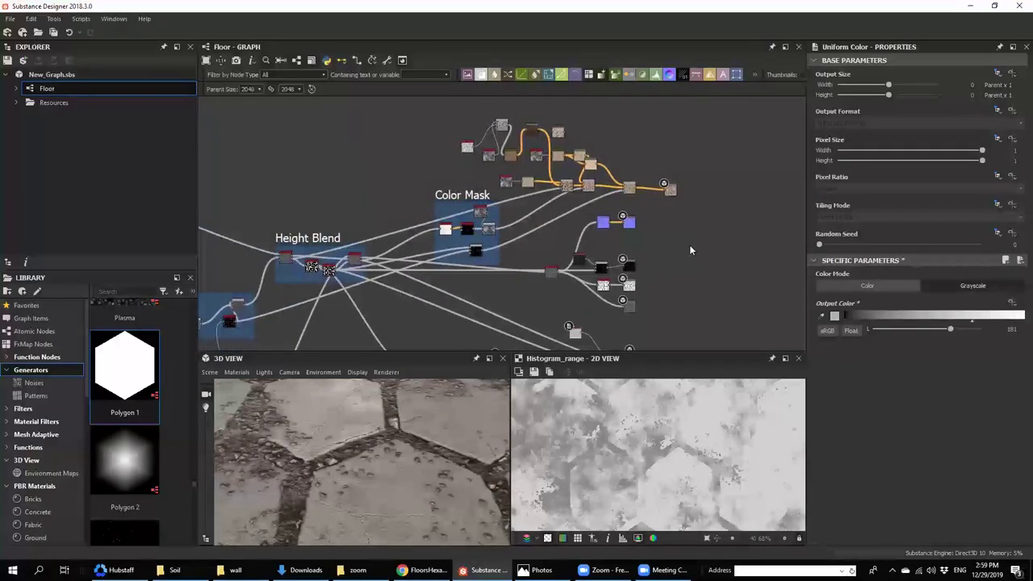
key(space)
text(dirt)
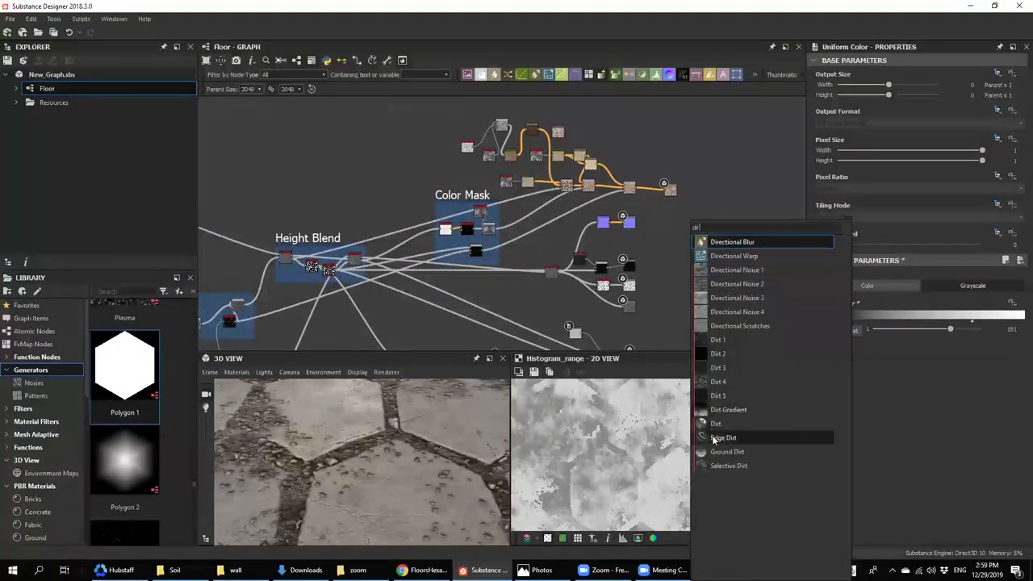
click(715, 425)
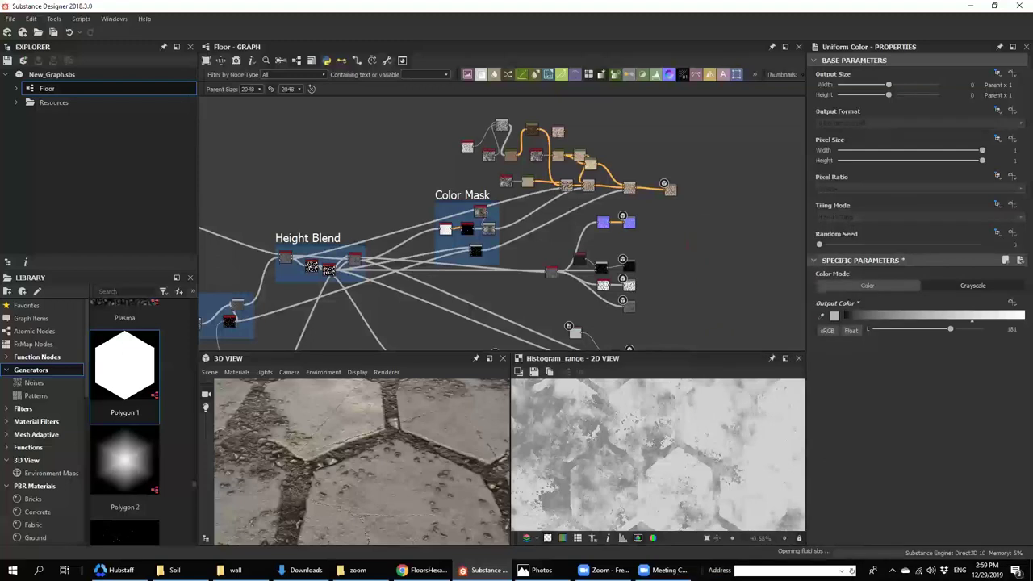
scroll(690, 255, up, 5)
- Add a Curvature node fed by the Normal node and connect it to the Dirt node's curvature input
click(597, 163)
key(space)
text(cu)
click(619, 203)
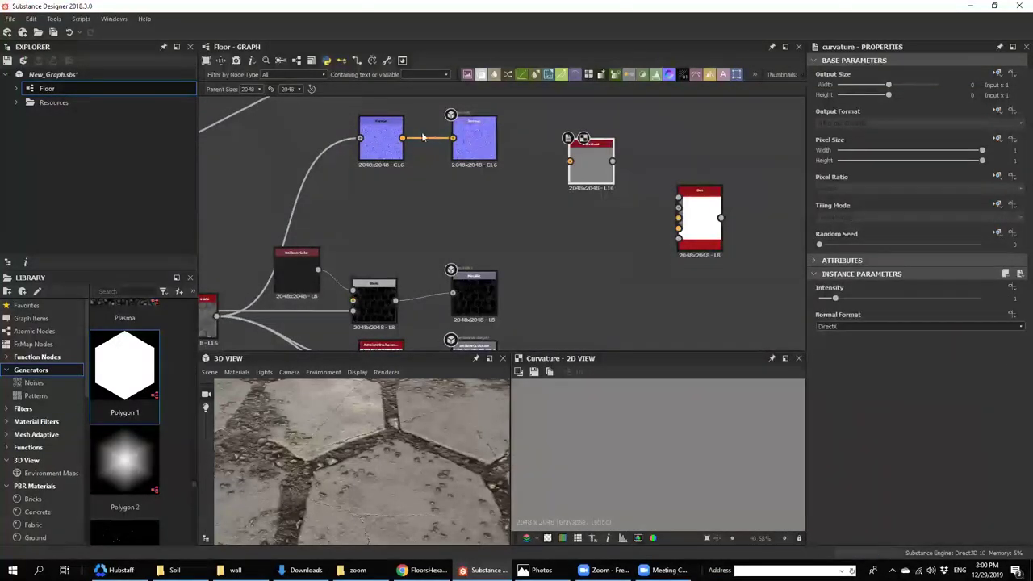
drag(612, 162, 678, 207)
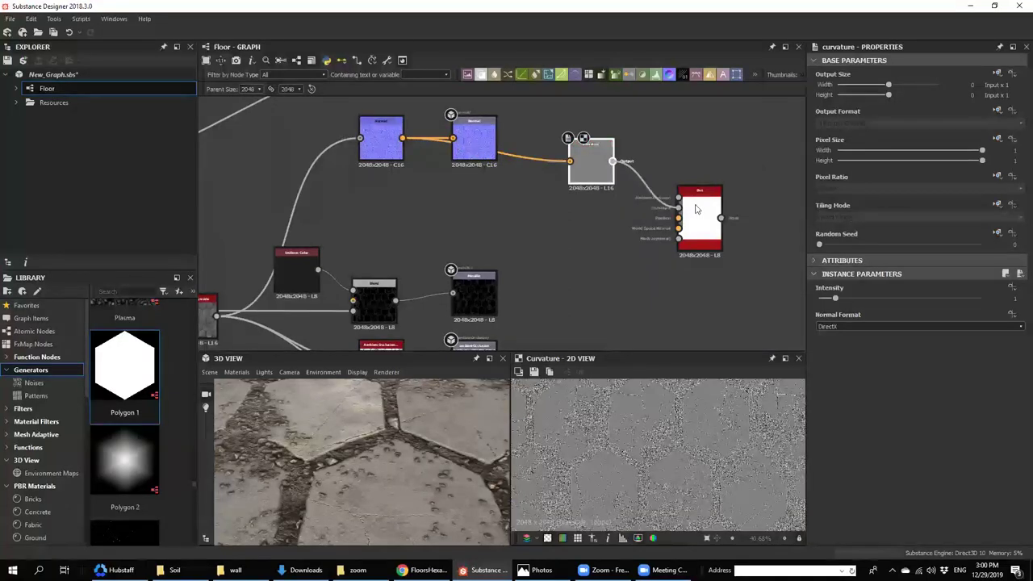
- Connect the Ambient Occlusion node's output to the Dirt node's ambient occlusion input
scroll(547, 249, down, 1)
middle_drag(548, 249, 602, 138)
drag(480, 231, 710, 99)
middle_drag(734, 121, 640, 211)
scroll(640, 211, up, 4)
- Preview the Dirt mask and set its Dirt Contrast to 0.61
click(636, 191)
double_click(635, 193)
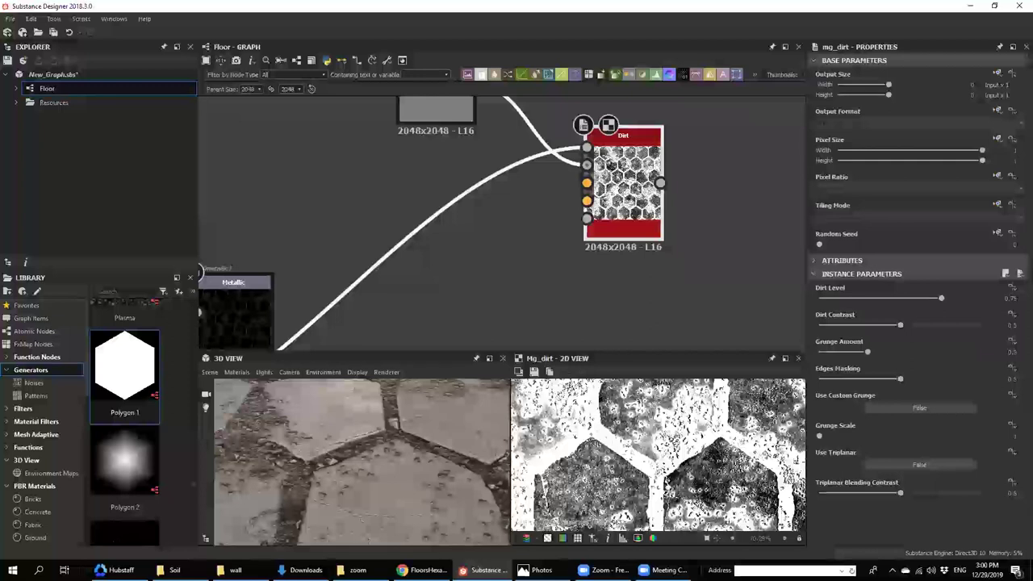
drag(941, 299, 918, 325)
- Move the Base Color output further from the last color Blend and insert a new Blend node between them
scroll(590, 246, down, 5)
middle_drag(574, 113, 506, 187)
drag(488, 164, 626, 164)
click(539, 159)
key(space)
click(553, 192)
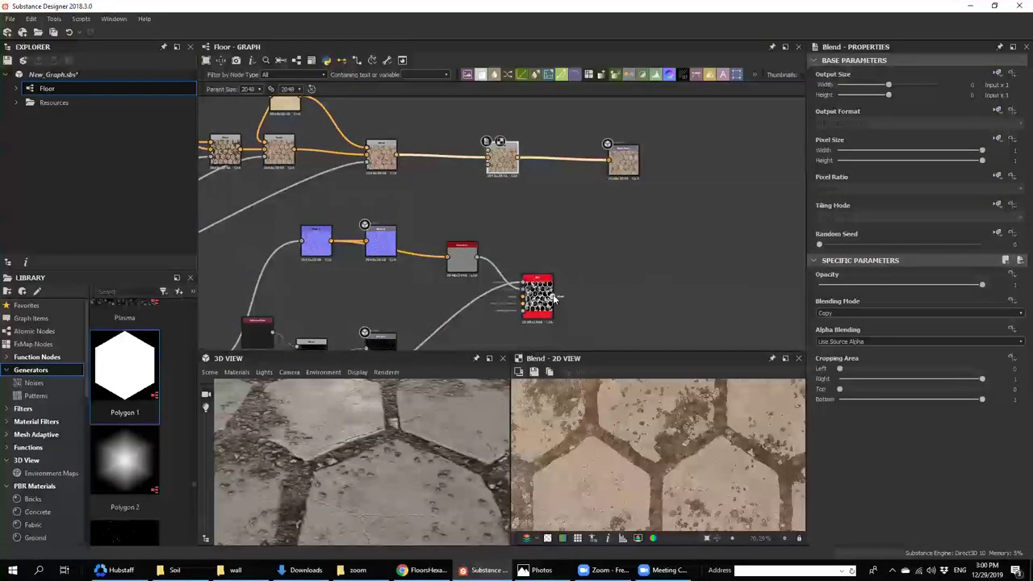
- Connect the Dirt mask to the new color Blend's opacity input and the light beige HSL to its foreground input
middle_drag(491, 152, 673, 260)
scroll(599, 217, up, 2)
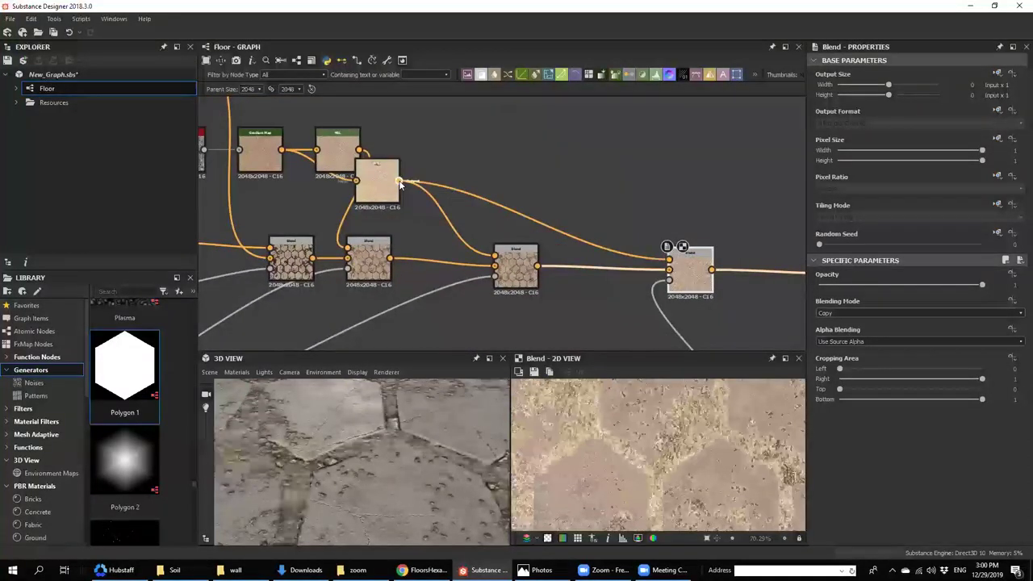
key(ctrl+z)
drag(612, 244, 282, 155)
scroll(384, 435, down, 3)
drag(389, 438, 376, 458)
scroll(381, 455, up, 3)
middle_drag(383, 457, 332, 414)
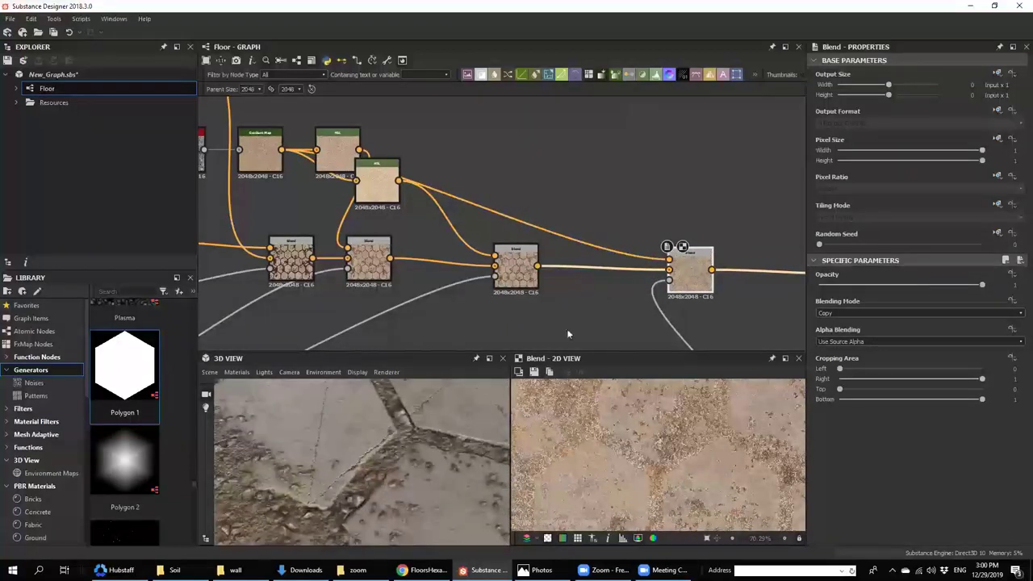
- Try the Add (Linear Dodge) blending mode on the dirt color Blend
scroll(573, 303, up, 2)
click(864, 311)
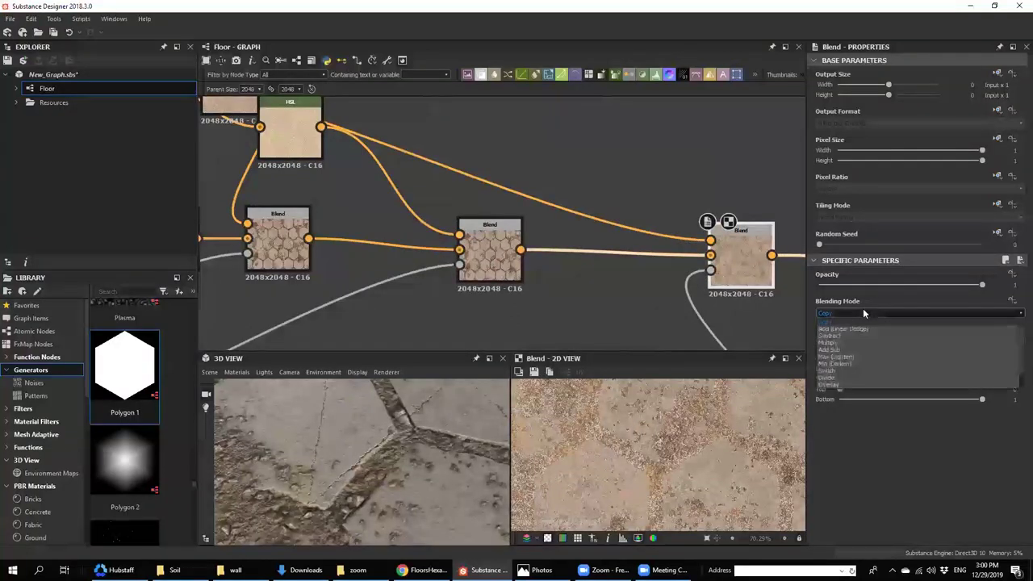
click(864, 311)
scroll(865, 310, down, 1)
drag(372, 465, 436, 491)
scroll(436, 491, down, 2)
scroll(712, 251, down, 4)
- Set the Dirt node's Dirt Level to 0.59
middle_drag(752, 345, 715, 211)
scroll(714, 211, up, 4)
click(714, 211)
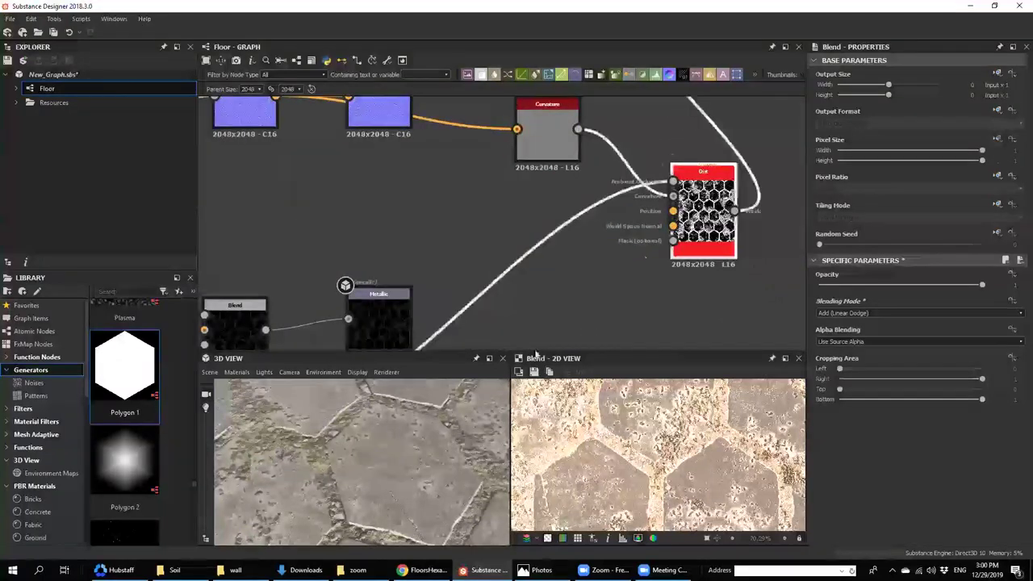
scroll(391, 478, up, 2)
click(915, 300)
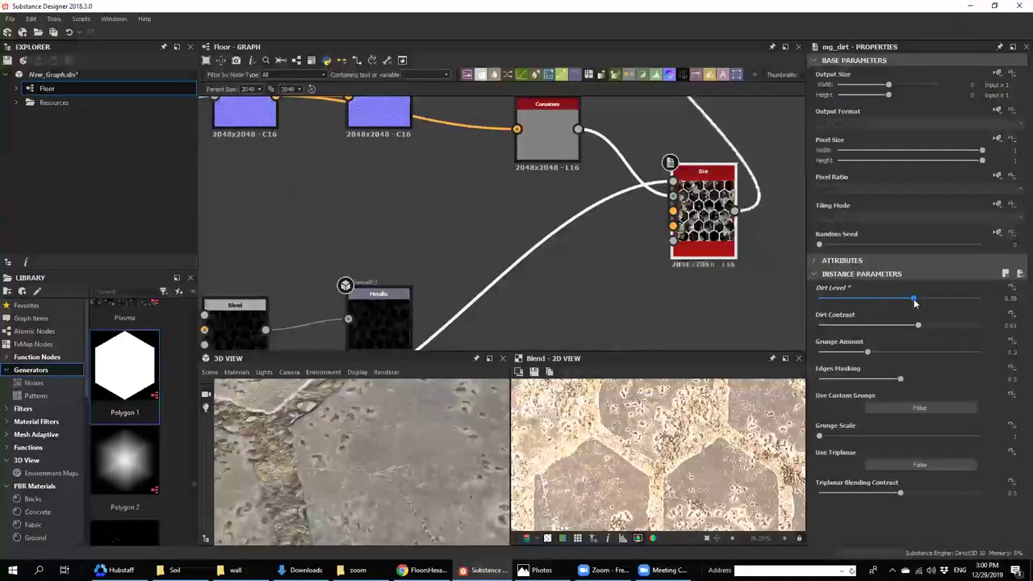
middle_drag(631, 98, 616, 219)
drag(616, 220, 606, 358)
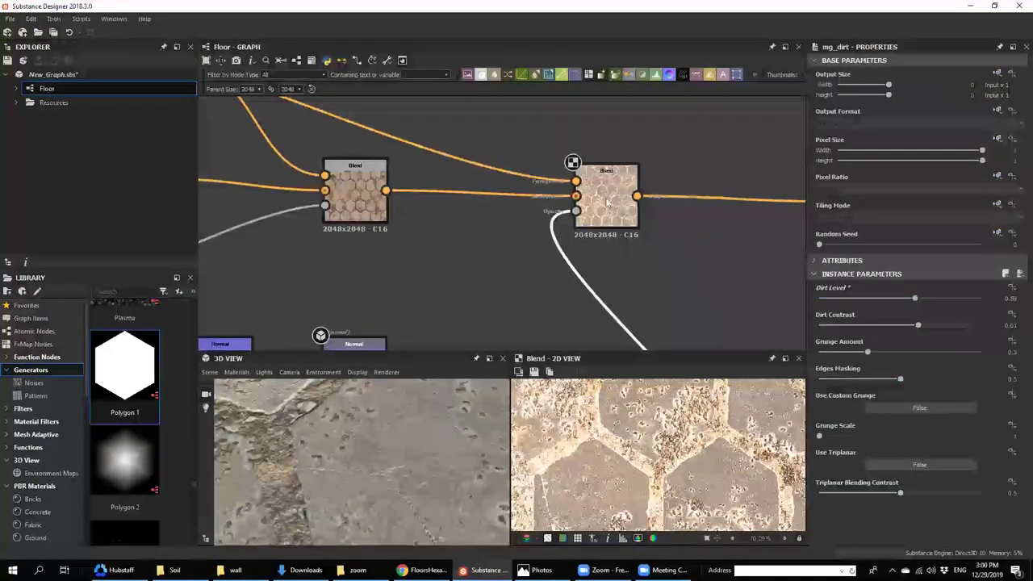
- Set the dirt color Blend's blending mode to Multiply and its opacity to 0.59
click(606, 199)
scroll(860, 309, down, 3)
scroll(860, 311, up, 1)
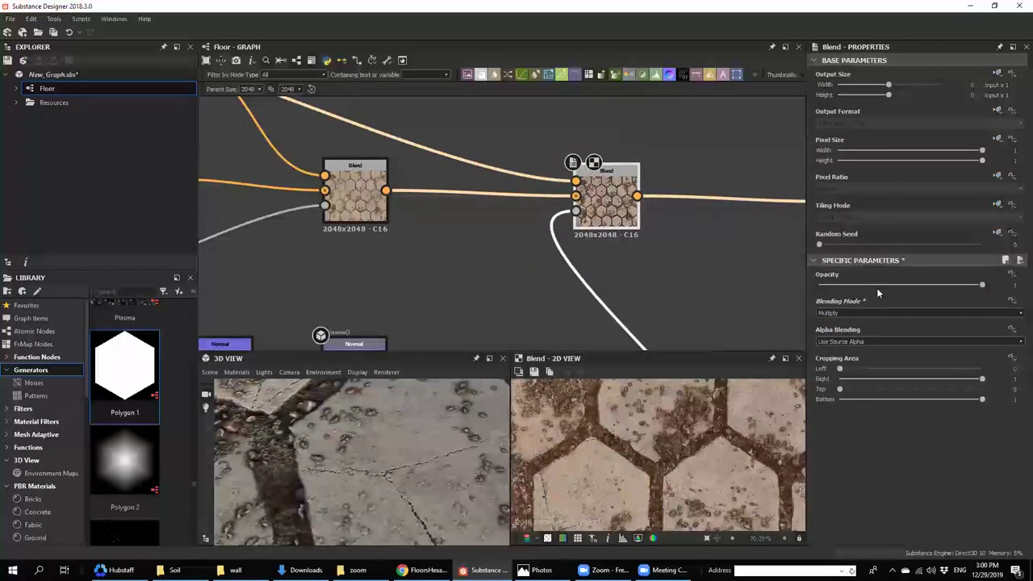
drag(872, 283, 917, 282)
scroll(410, 469, down, 5)
scroll(421, 507, up, 3)
scroll(408, 499, up, 5)
middle_drag(408, 499, 395, 454)
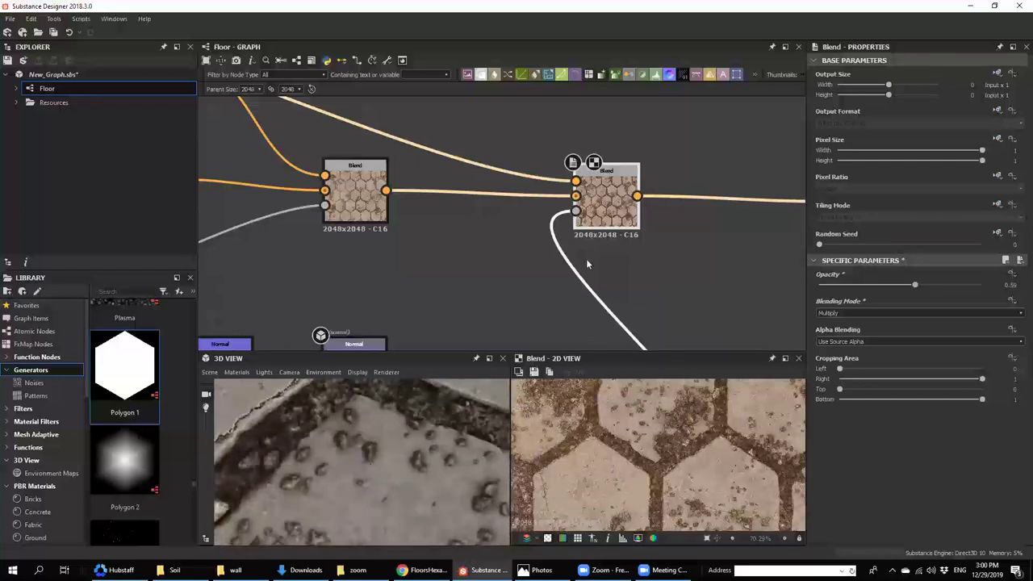
- Set the Dirt node's Dirt Level to 0.74 and inspect the tiles in the 3D view
scroll(556, 251, down, 3)
scroll(431, 424, up, 3)
scroll(431, 425, down, 2)
scroll(617, 162, down, 4)
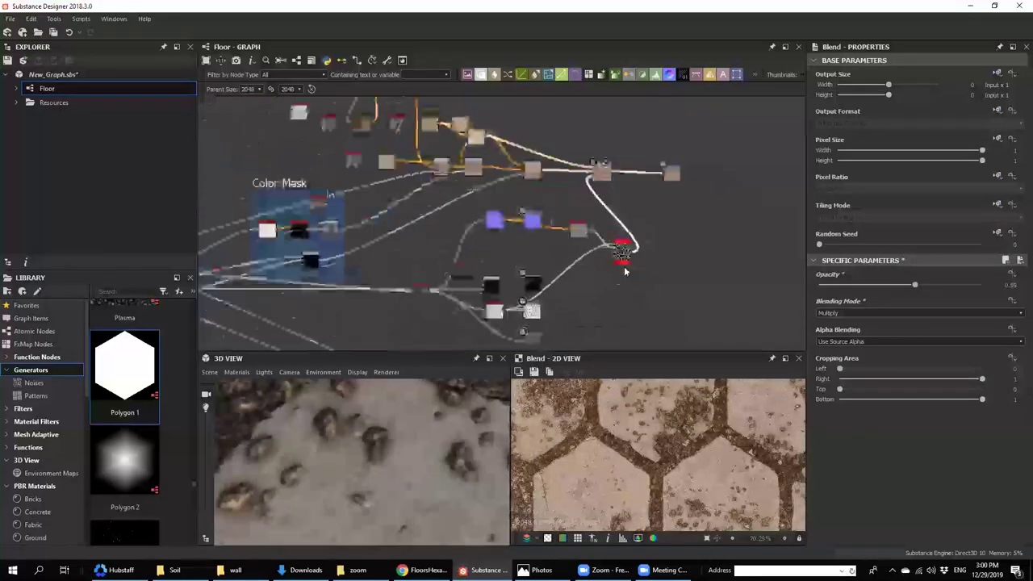
scroll(625, 264, up, 3)
click(624, 247)
mouse_move(920, 298)
mouse_down()
mouse_move(950, 301)
mouse_move(940, 300)
mouse_up()
scroll(379, 477, down, 5)
scroll(381, 476, up, 3)
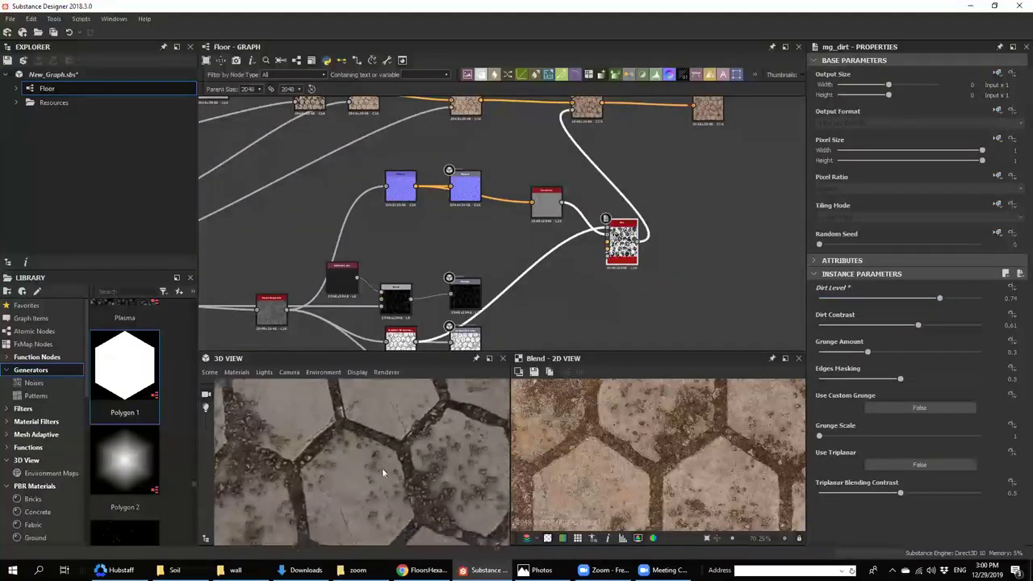
scroll(350, 480, down, 4)
drag(381, 463, 381, 417)
- Set the dark brown HSL node's Lightness to 0.42
middle_drag(498, 165, 807, 383)
scroll(520, 190, up, 5)
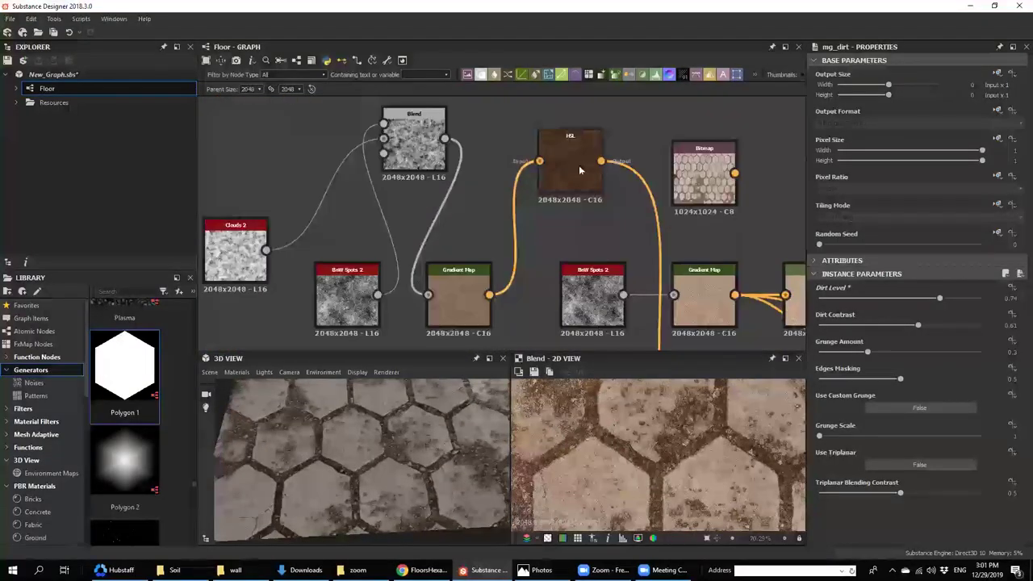
click(579, 165)
scroll(363, 500, up, 4)
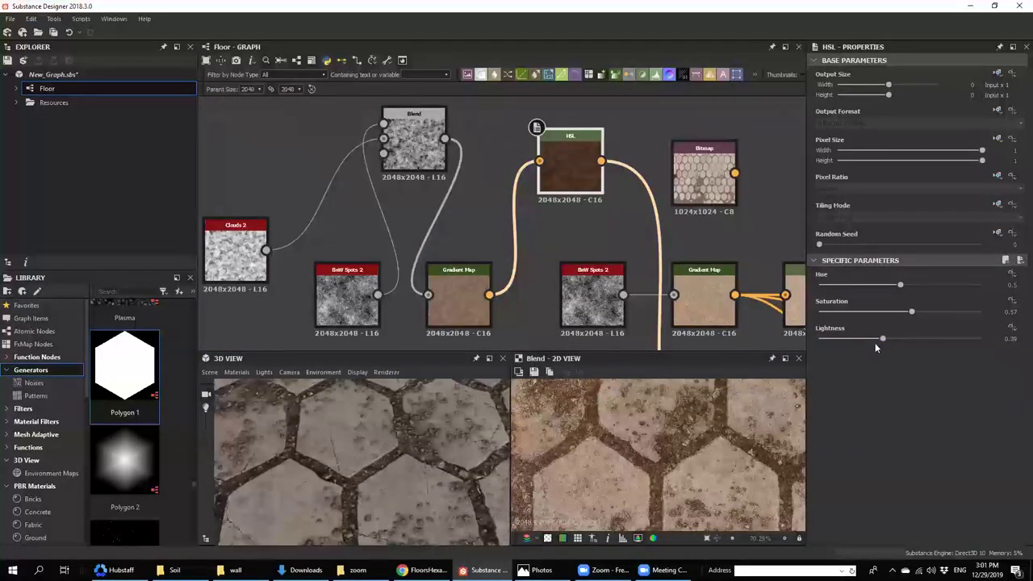
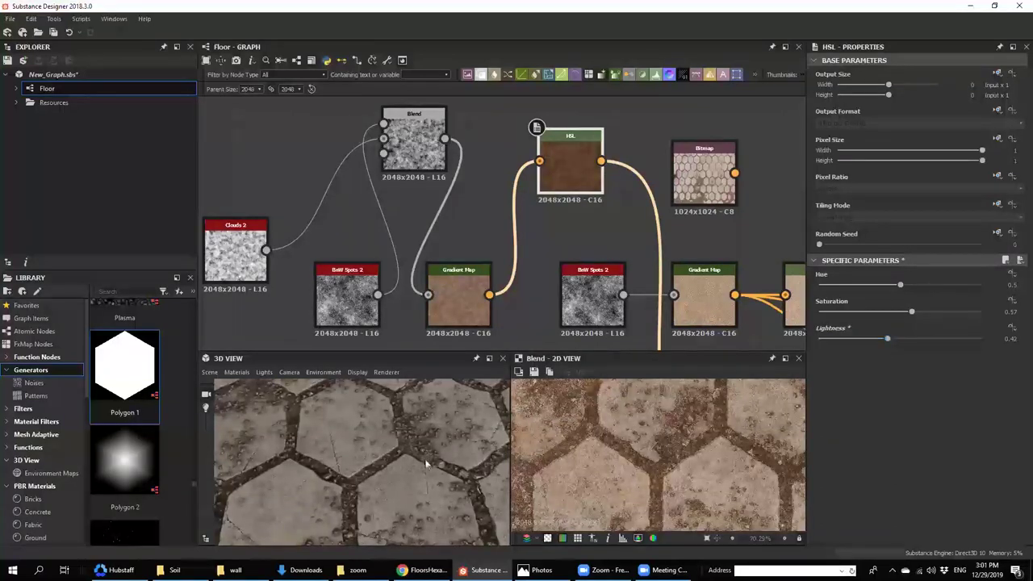
scroll(405, 468, up, 3)
scroll(614, 239, down, 6)
- Try brightening the Uniform Color that feeds the metallic Blend to 232
middle_drag(628, 271, 458, 223)
middle_drag(530, 287, 523, 210)
scroll(473, 272, up, 5)
middle_drag(490, 279, 501, 283)
scroll(466, 198, down, 3)
middle_drag(465, 197, 519, 127)
scroll(511, 250, up, 1)
scroll(415, 80, up, 3)
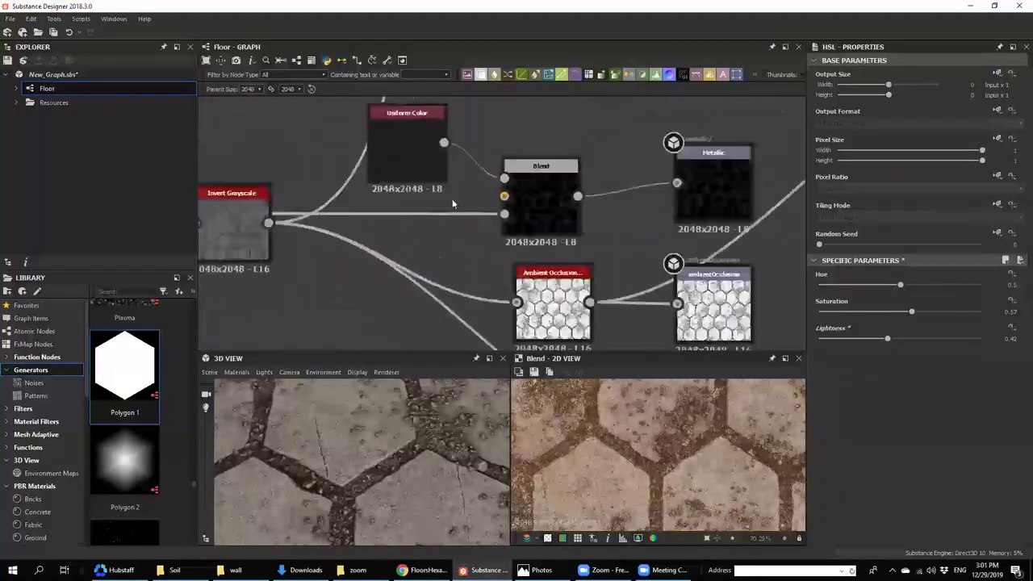
click(413, 145)
drag(884, 331, 972, 330)
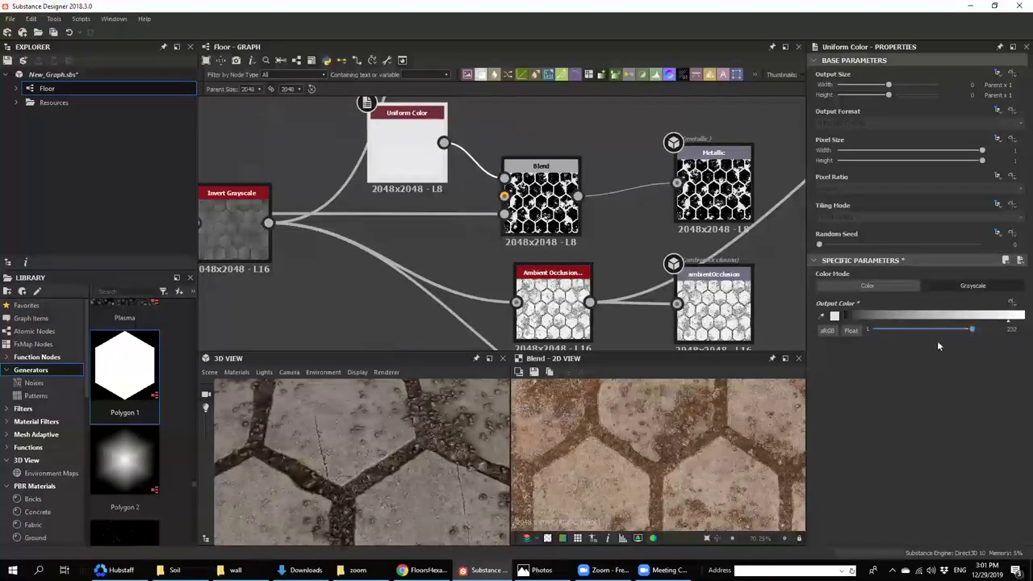
key(ctrl+z)
- Set the metallic Blend's Uniform Color to 12 and check the material under different lighting in the 3D view
drag(883, 331, 878, 331)
scroll(340, 476, down, 3)
drag(339, 476, 404, 476)
ctrl+shift+right_drag(384, 465, 381, 442)
scroll(437, 437, up, 3)
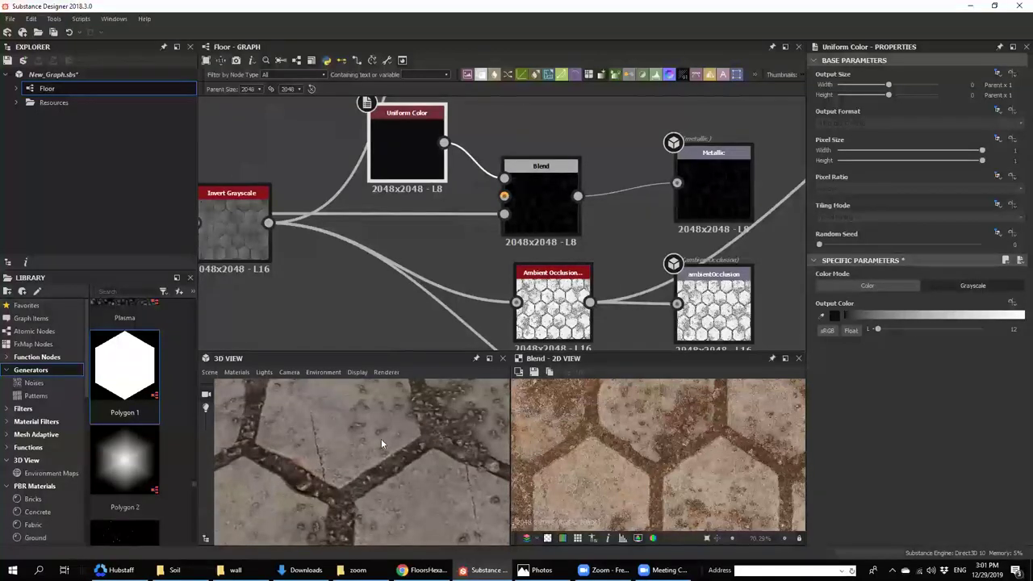
scroll(383, 448, down, 3)
mouse_move(382, 449)
mouse_down()
mouse_move(377, 521)
mouse_move(387, 448)
mouse_up()
scroll(408, 267, down, 5)
- Set the dark brown HSL node's Lightness to 0.45 and Saturation to 0.53
middle_drag(359, 168, 364, 218)
scroll(345, 178, up, 5)
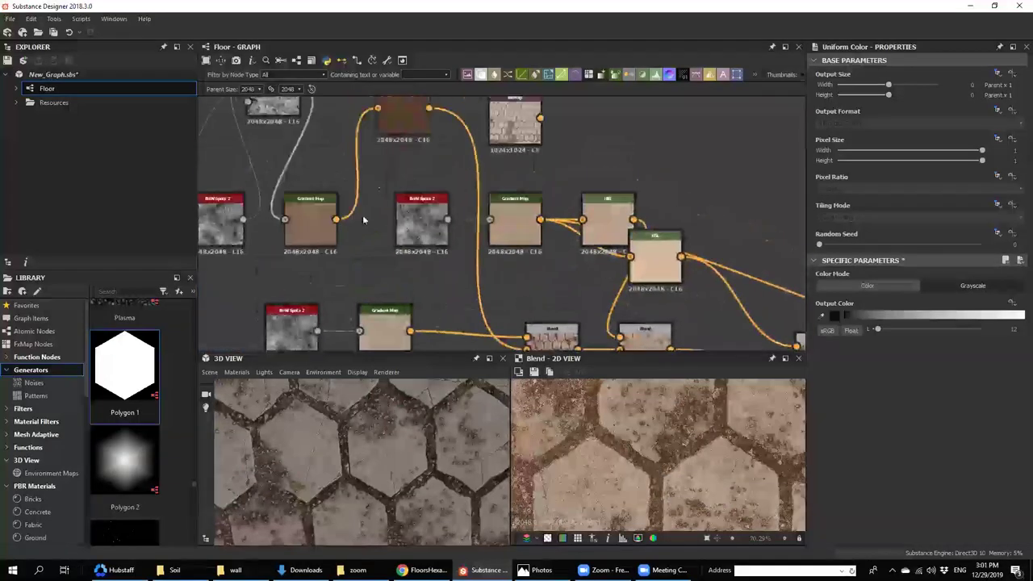
click(405, 128)
drag(888, 338, 906, 315)
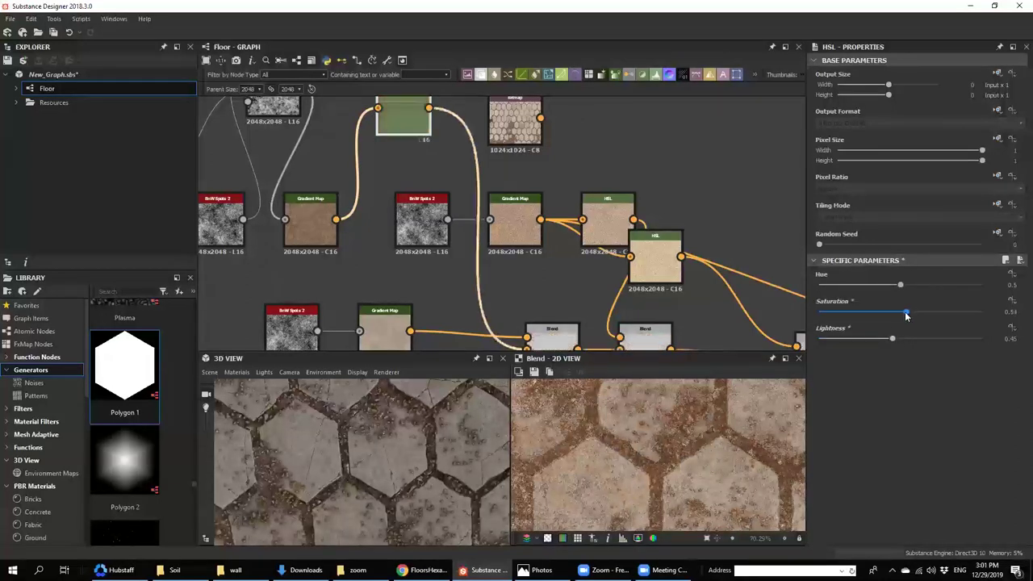
scroll(278, 474, up, 2)
scroll(298, 500, down, 3)
drag(318, 518, 317, 406)
scroll(373, 448, up, 3)
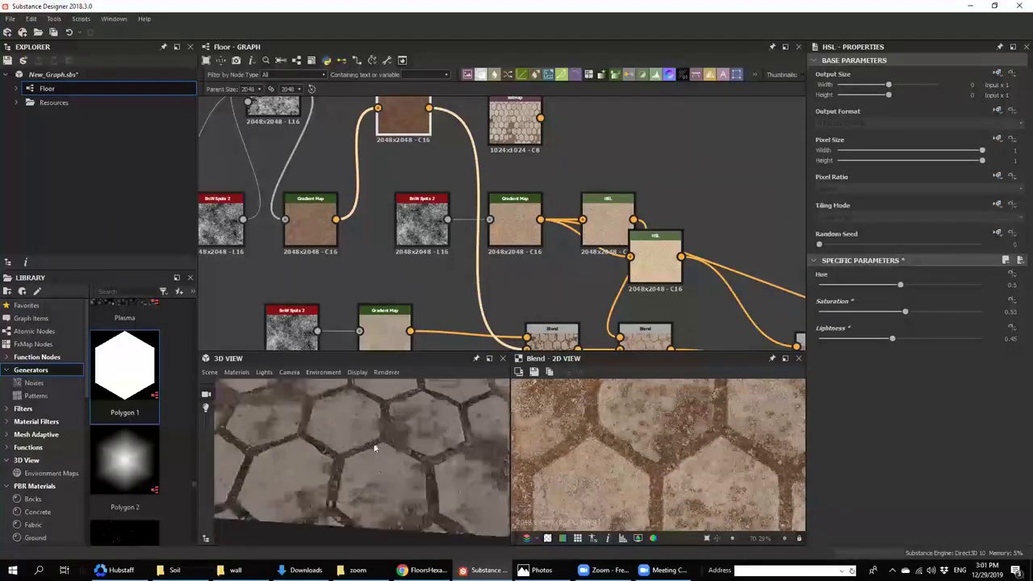
scroll(388, 477, up, 4)
scroll(586, 255, down, 5)
- Try other Dirt Level values on the Dirt node, restore 0.74, and set its Dirt Contrast to 0.7
middle_drag(637, 228, 290, 208)
scroll(299, 219, up, 3)
scroll(408, 224, up, 4)
middle_drag(481, 343, 519, 235)
scroll(519, 234, up, 3)
click(539, 229)
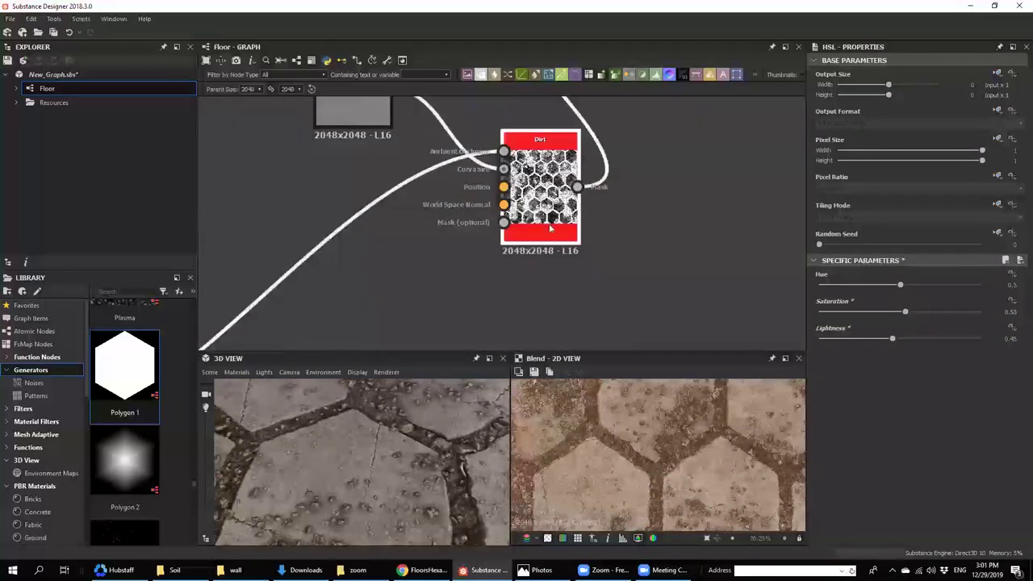
click(929, 300)
drag(926, 300, 936, 335)
key(ctrl+z)
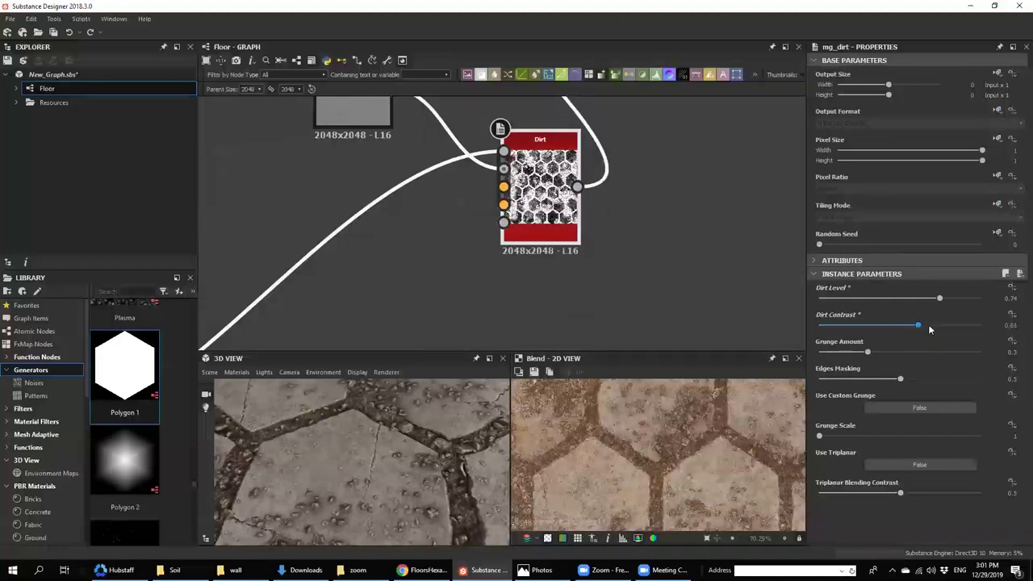
- Set the dirt color Blend's opacity to 0.42 and inspect the tiled floor from a distance
scroll(550, 284, down, 5)
middle_drag(549, 284, 538, 411)
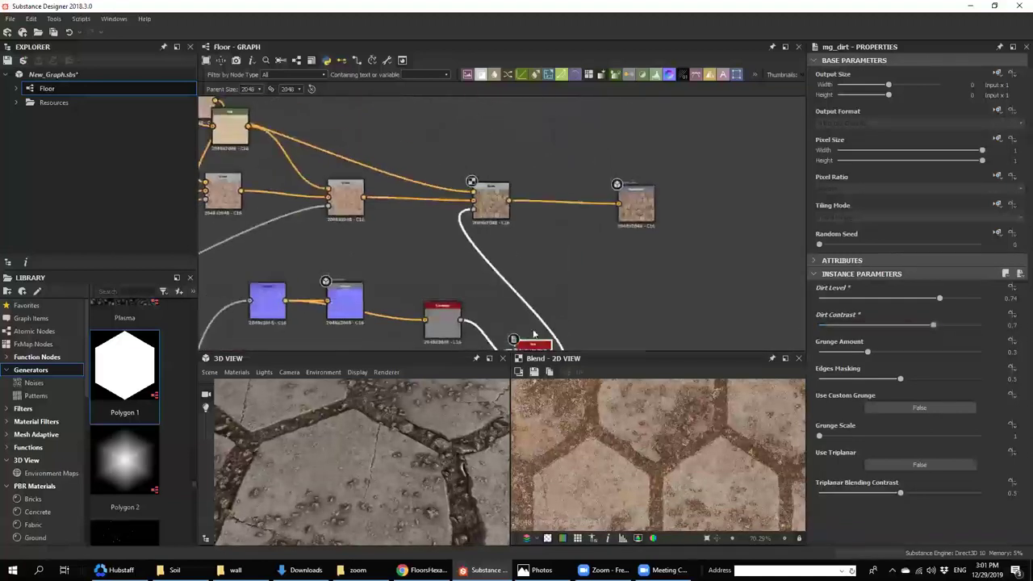
click(489, 202)
drag(877, 288, 888, 290)
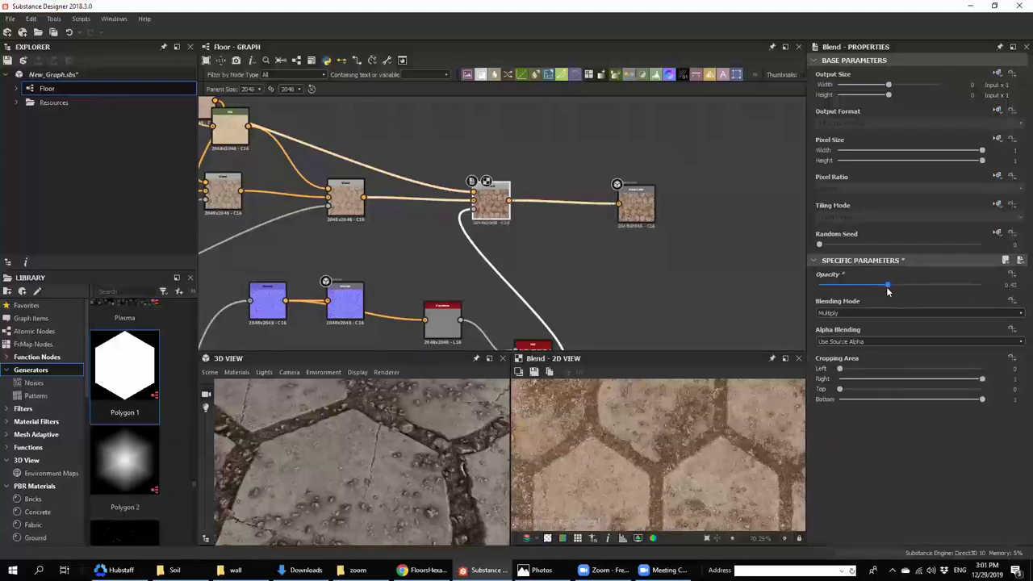
scroll(338, 476, down, 8)
drag(355, 471, 437, 428)
- Launch Marmoset Toolbag from the desktop and return to Substance Designer
key(super+d)
double_click(595, 32)
click(453, 570)
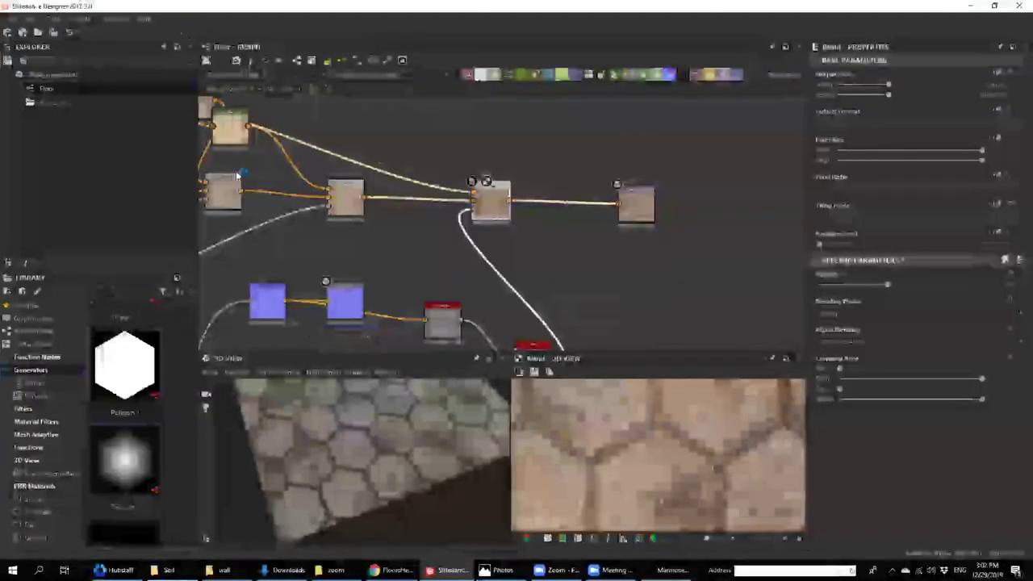
- Export all Floor graph outputs as PNG files to the Desktop/floor folder with automatic export on output changes enabled
right_click(34, 86)
click(58, 186)
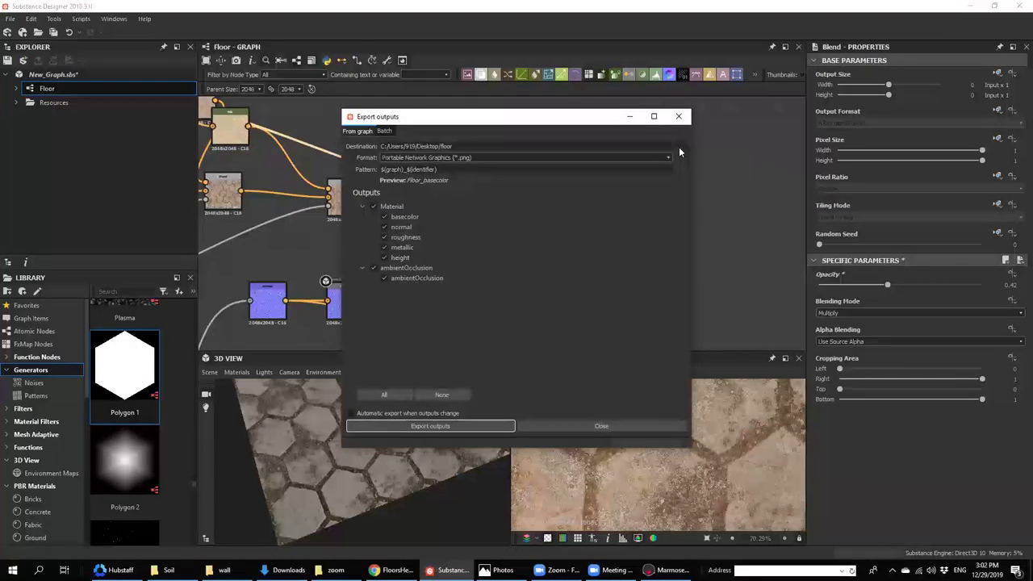
click(398, 429)
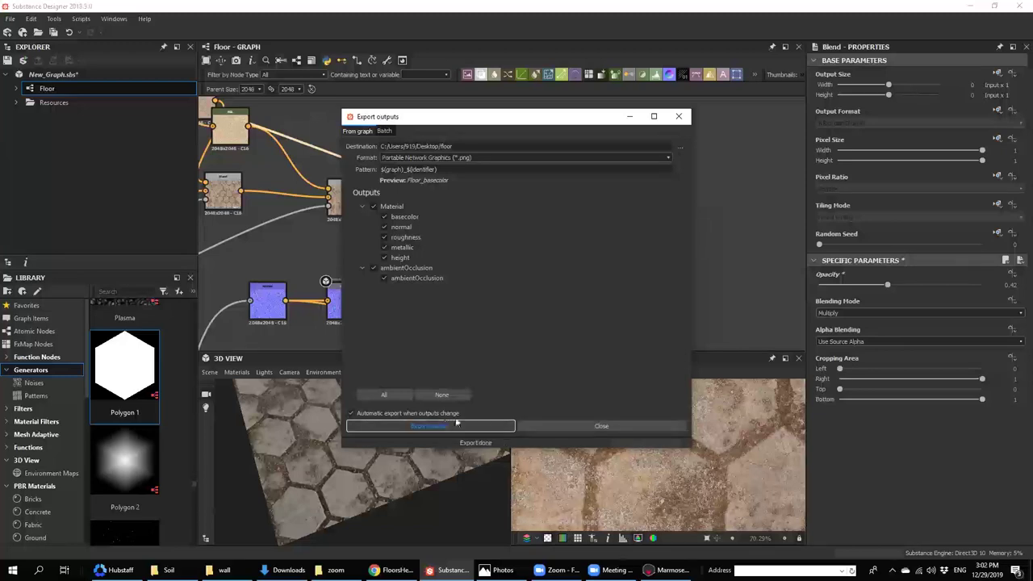
- Open the recent scene ceramic2.tbscene in Marmoset Toolbag, return to Substance Designer, and close the output export dialog
click(668, 570)
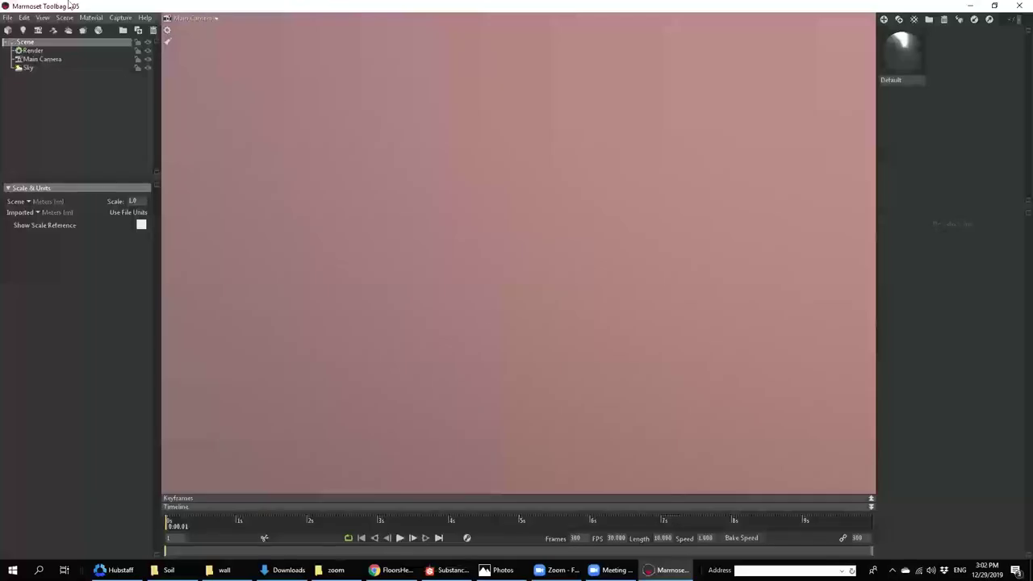
click(6, 18)
mouse_move(48, 47)
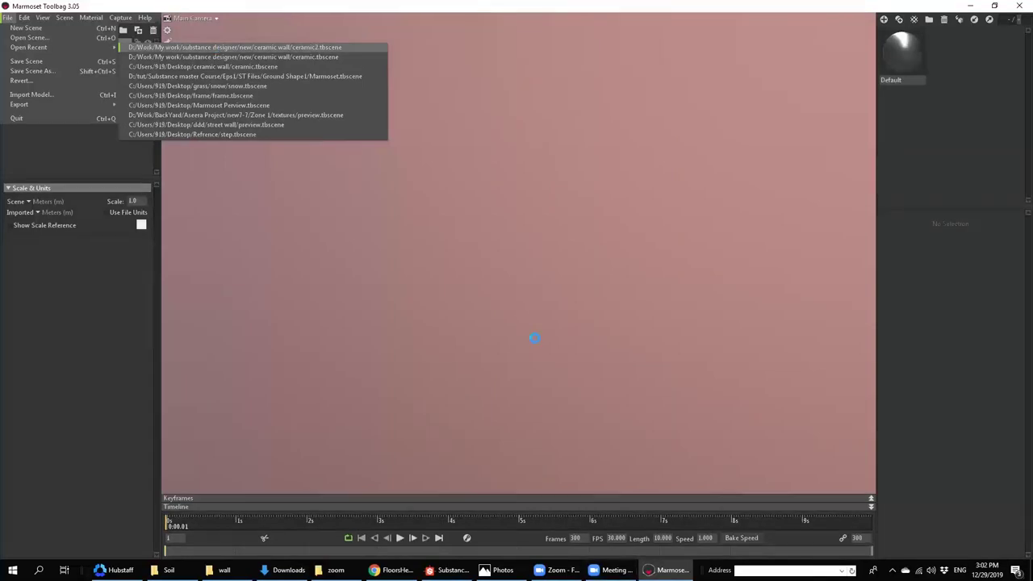
click(448, 570)
click(593, 426)
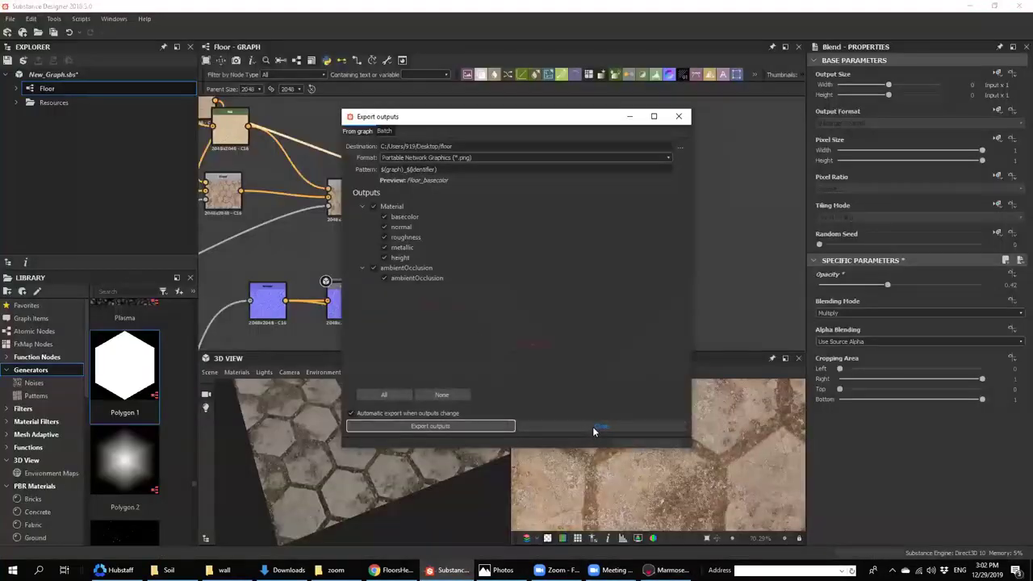
- Try a lower Height Offset on the Height Blend node, inspect the floor in 3D, and undo the change
scroll(403, 440, up, 5)
scroll(480, 267, down, 3)
middle_drag(483, 270, 806, 234)
middle_drag(501, 250, 700, 333)
scroll(603, 219, down, 3)
scroll(528, 293, up, 9)
click(552, 319)
middle_drag(470, 306, 581, 214)
scroll(443, 224, up, 3)
click(334, 206)
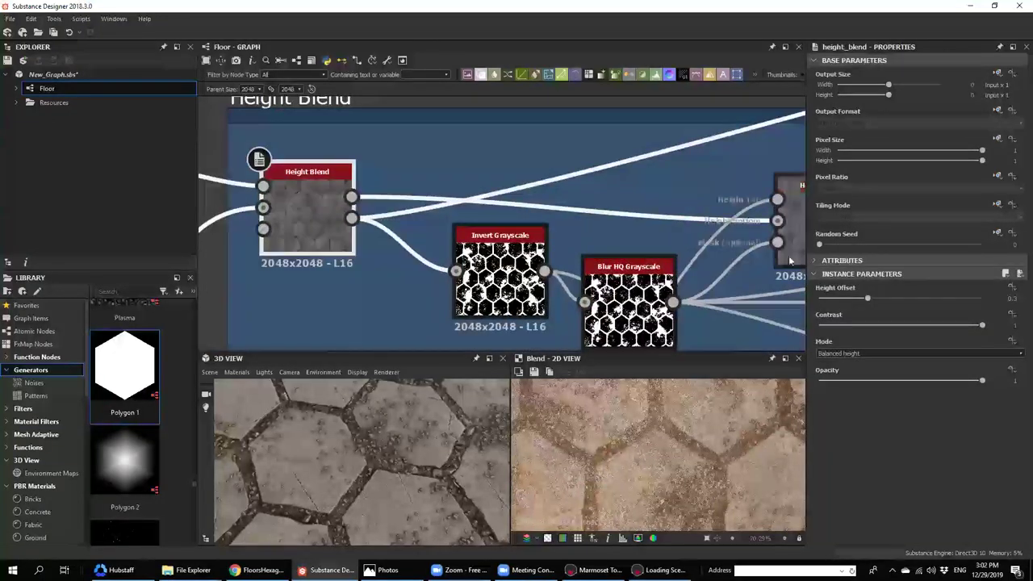
mouse_move(867, 300)
mouse_down()
mouse_move(930, 302)
mouse_move(851, 305)
mouse_up()
drag(473, 451, 381, 463)
key(ctrl+z)
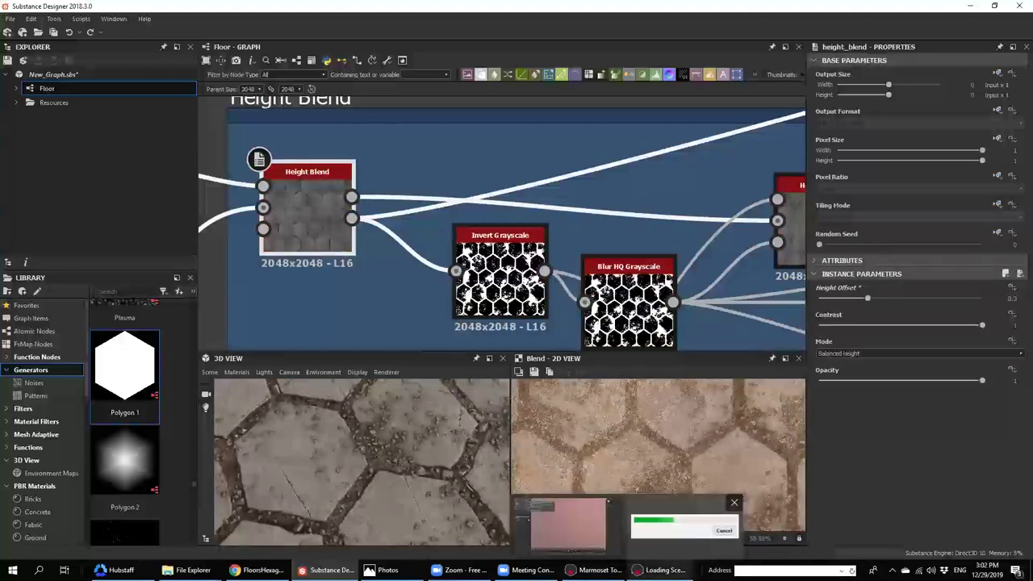
click(684, 523)
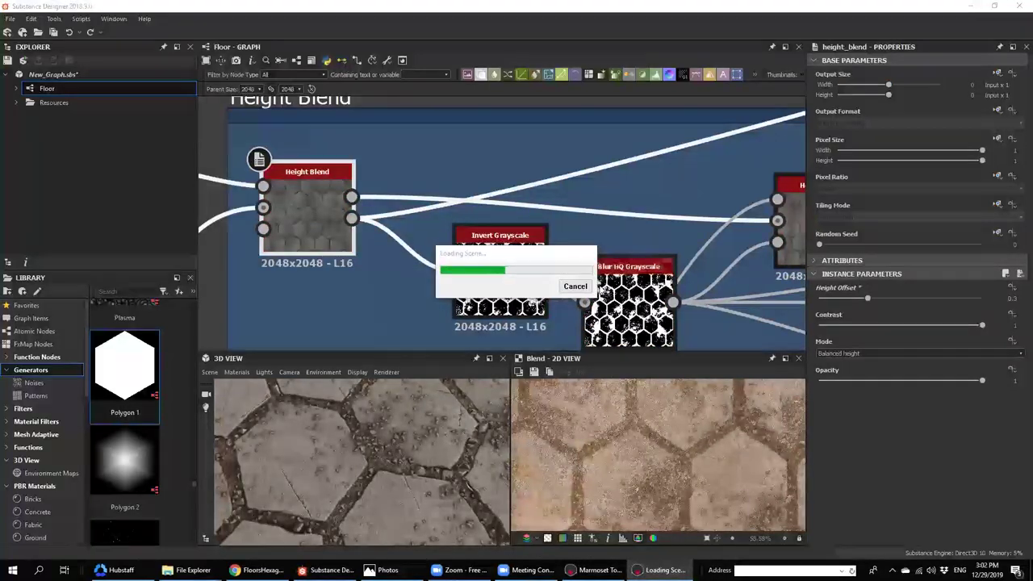
- Move the grunge, mask blend and Histogram Range nodes of the roughness chain closer to the final roughness blends
scroll(555, 248, down, 8)
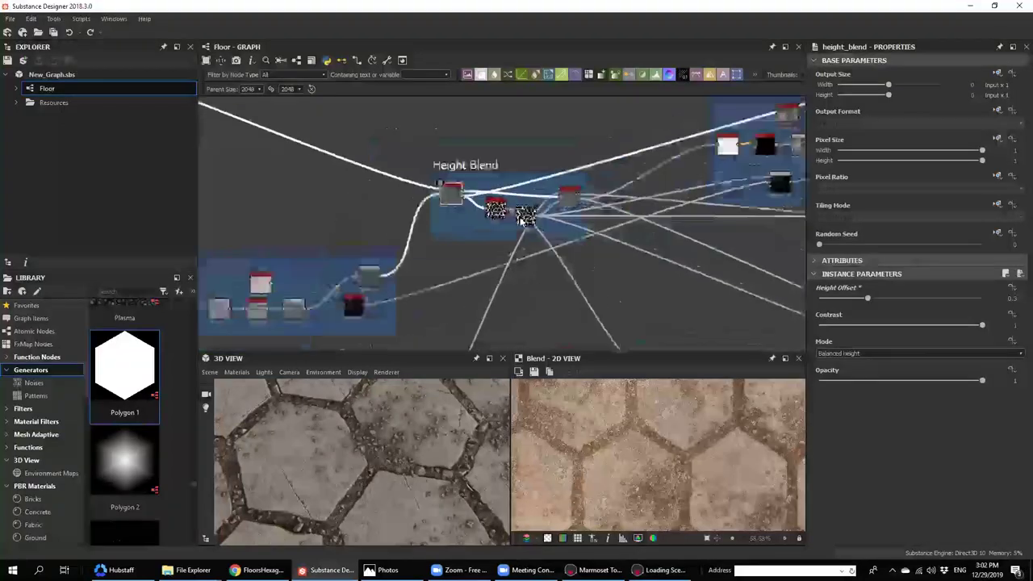
scroll(676, 240, up, 8)
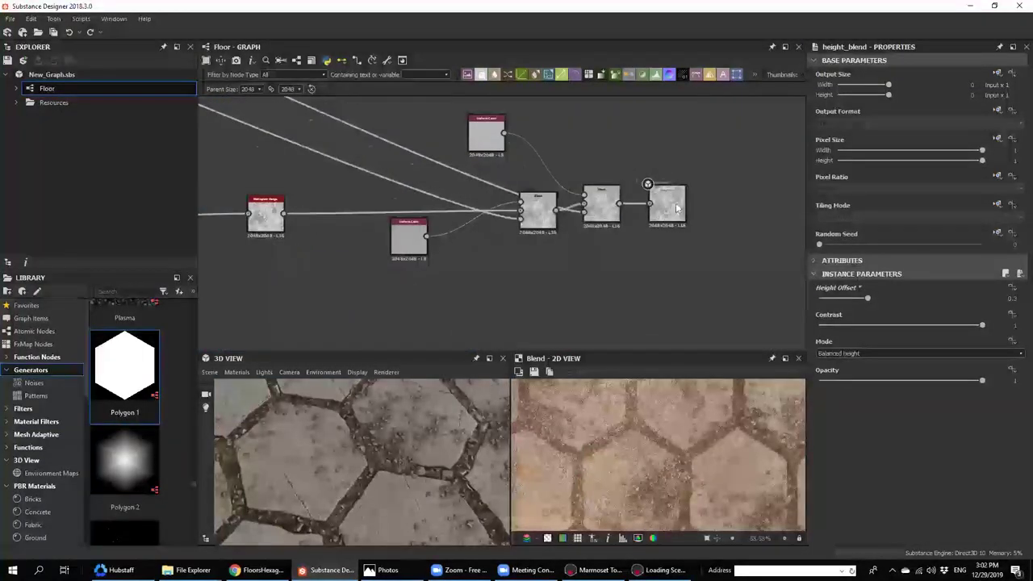
scroll(685, 215, down, 3)
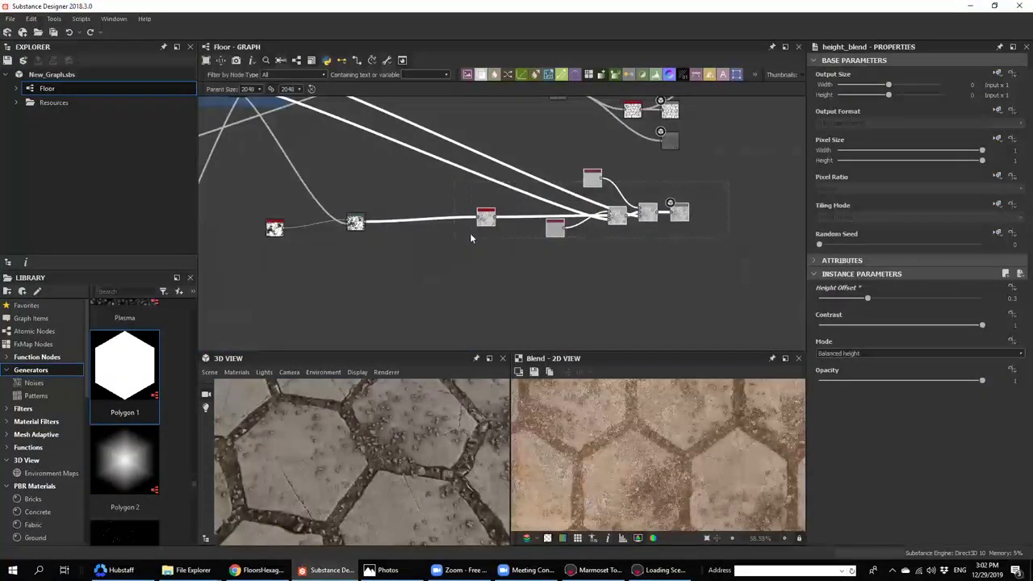
drag(384, 243, 255, 264)
drag(376, 245, 487, 239)
drag(489, 219, 534, 206)
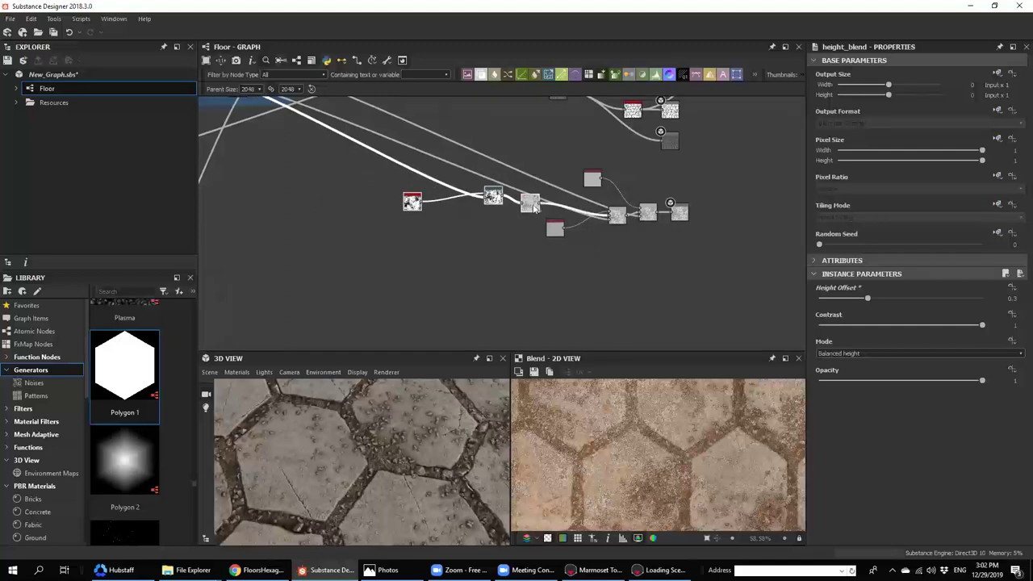
- Move the lower Uniform Color node above the roughness chain and tighten the spacing of the neighbouring nodes
scroll(613, 228, up, 2)
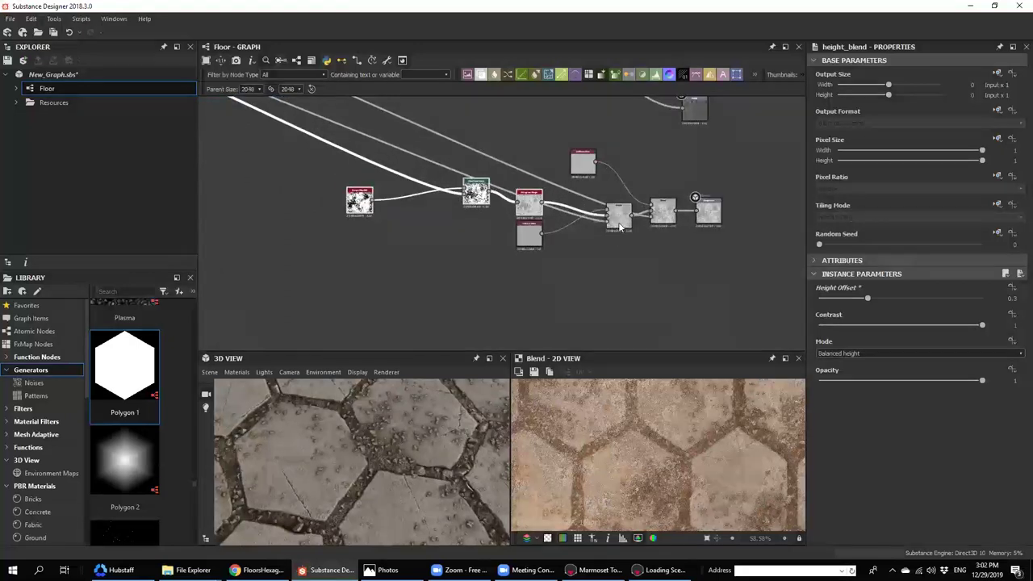
drag(533, 244, 520, 173)
middle_drag(522, 179, 524, 225)
drag(368, 252, 431, 237)
- Add a frame around all the roughness nodes, title it "Rough", and save the package
drag(385, 161, 698, 331)
drag(776, 311, 407, 183)
right_click(595, 214)
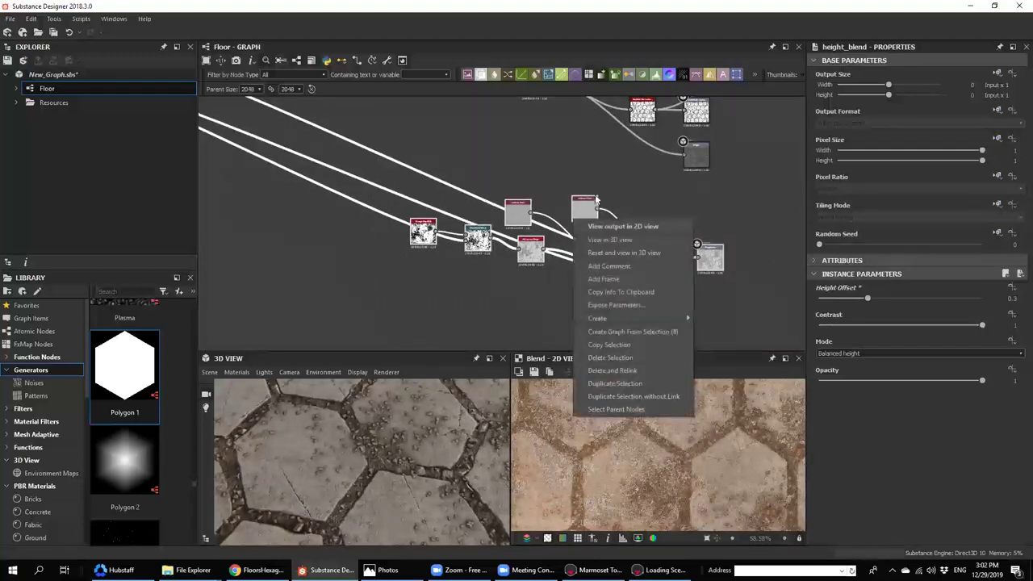
click(604, 279)
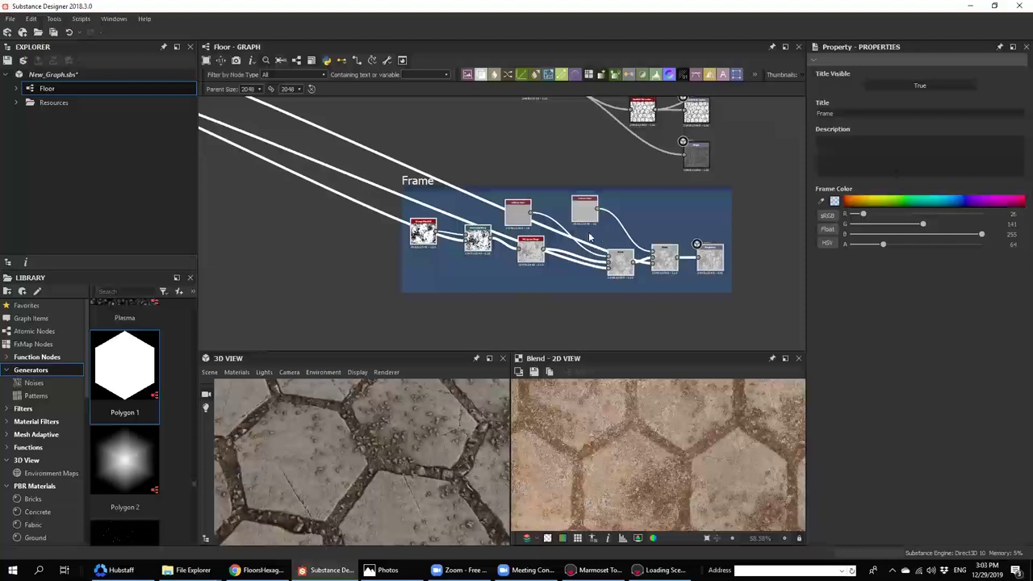
text(Rough)
scroll(667, 259, down, 4)
middle_drag(644, 248, 604, 281)
key(ctrl+s)
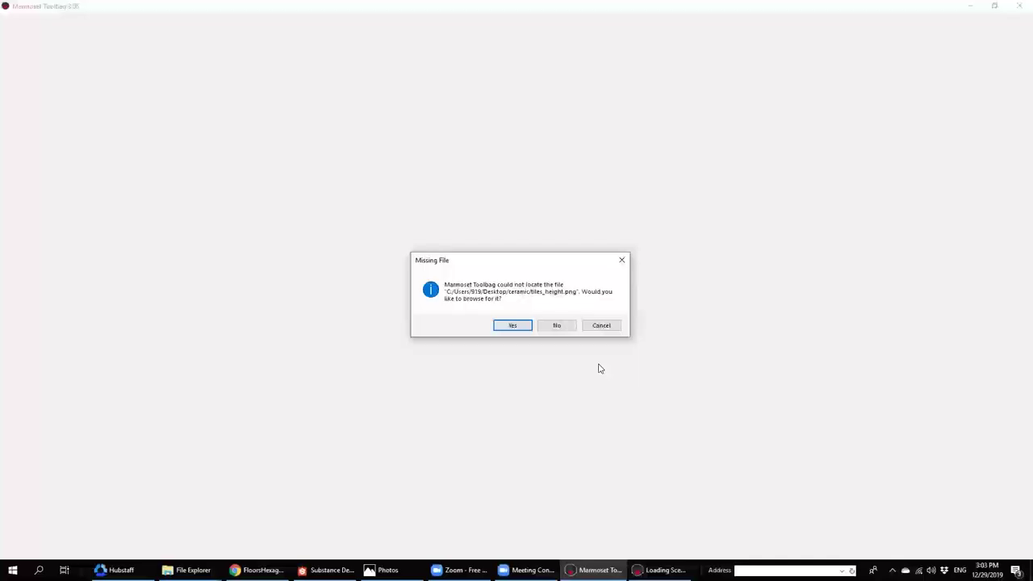
- Decline browsing for the missing texture files while the ceramic2 scene loads in Marmoset Toolbag
click(556, 325)
click(557, 324)
click(557, 326)
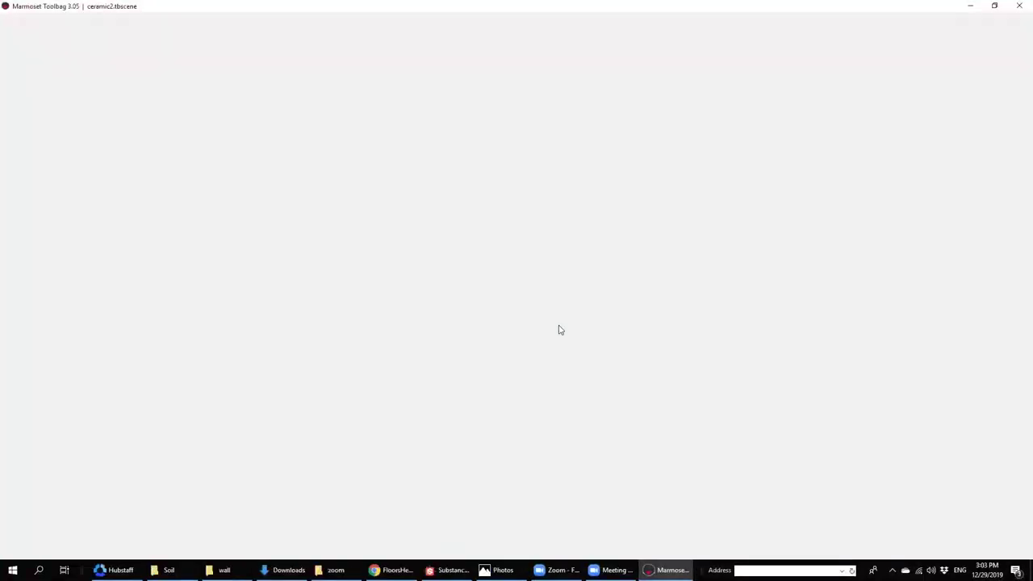
- Open the floor folder on the Desktop in File Explorer to reach the exported maps
click(331, 570)
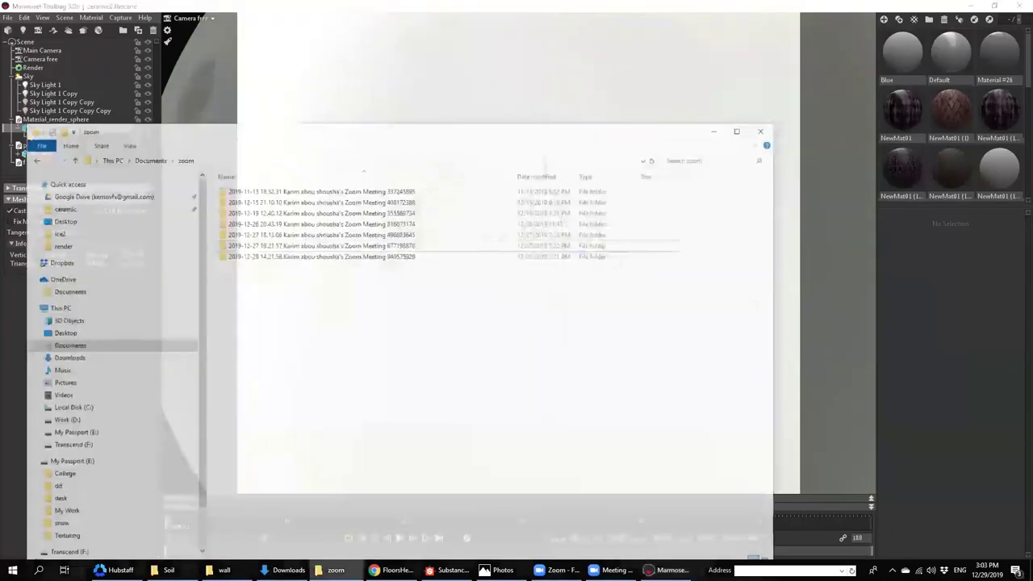
click(54, 198)
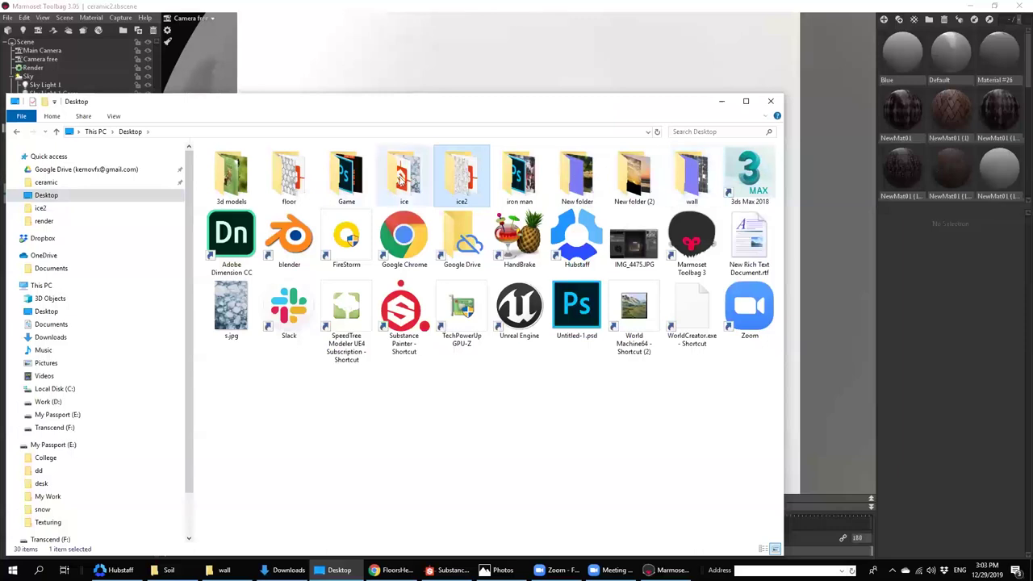
key(f)
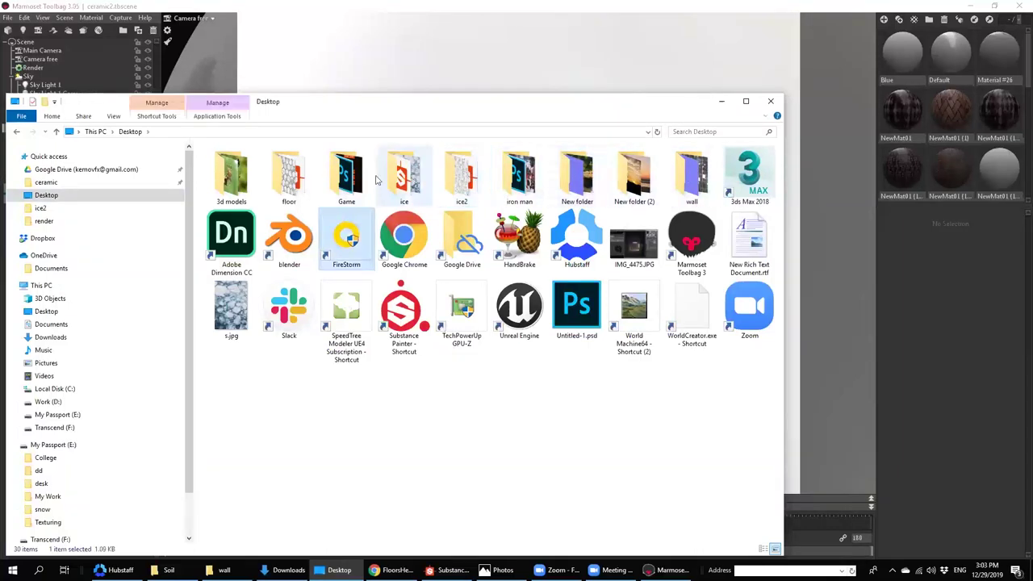
double_click(289, 178)
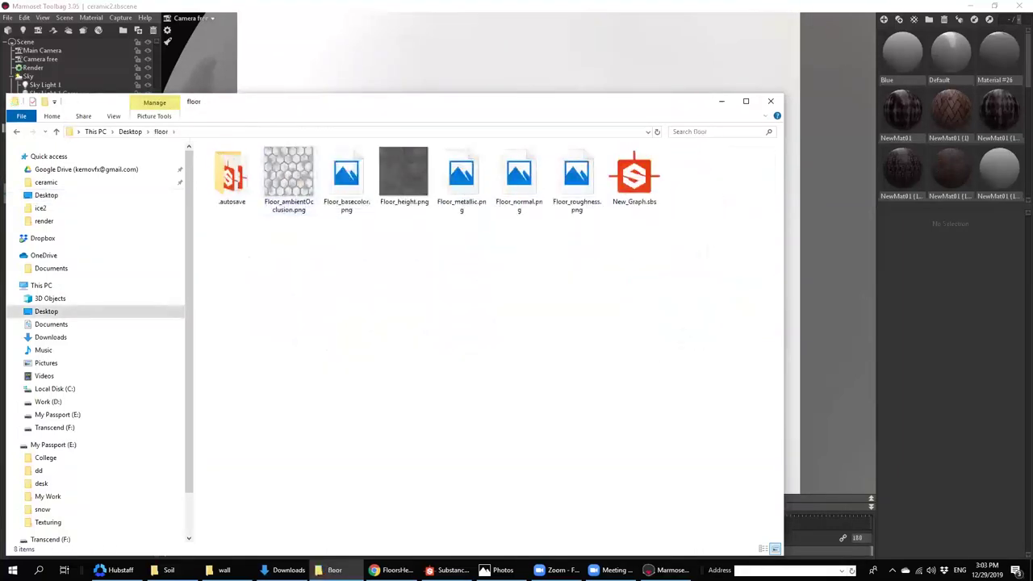
- Select the sphere's material in Marmoset Toolbag, frame the whole sphere, and return to the floor folder
click(666, 569)
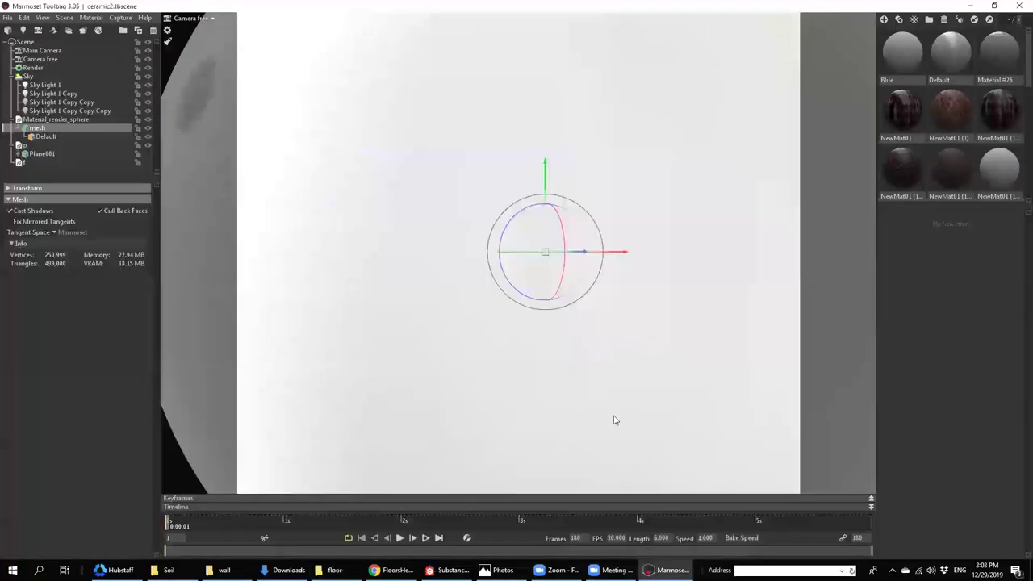
click(632, 168)
scroll(634, 171, down, 5)
scroll(617, 255, up, 3)
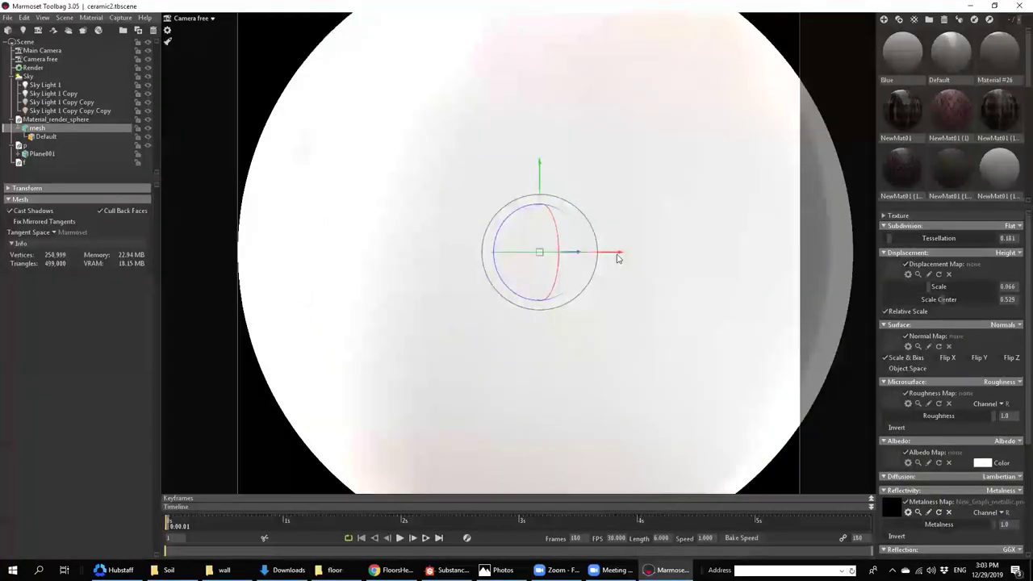
key(alt+Tab)
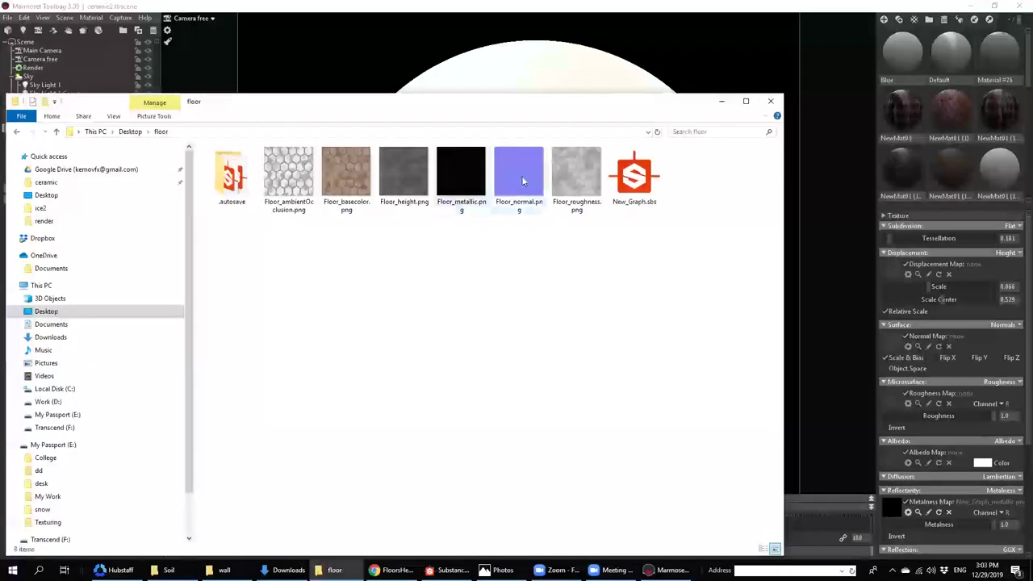
- Assign the exported Floor normal, height, roughness, basecolor and metallic PNGs to the material's Normal, Displacement, Roughness, Albedo and Metalness maps
drag(522, 180, 894, 340)
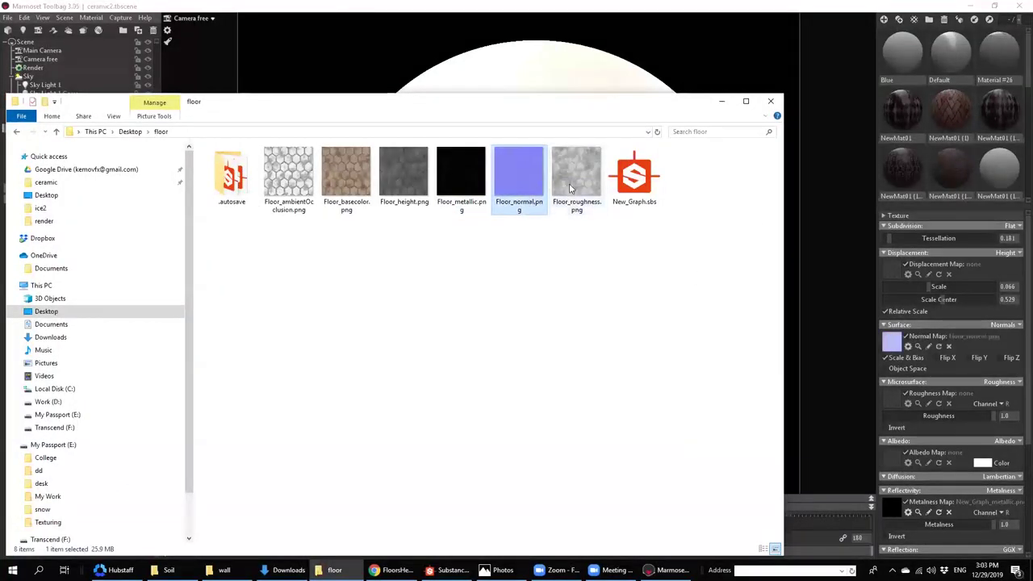
drag(404, 173, 900, 270)
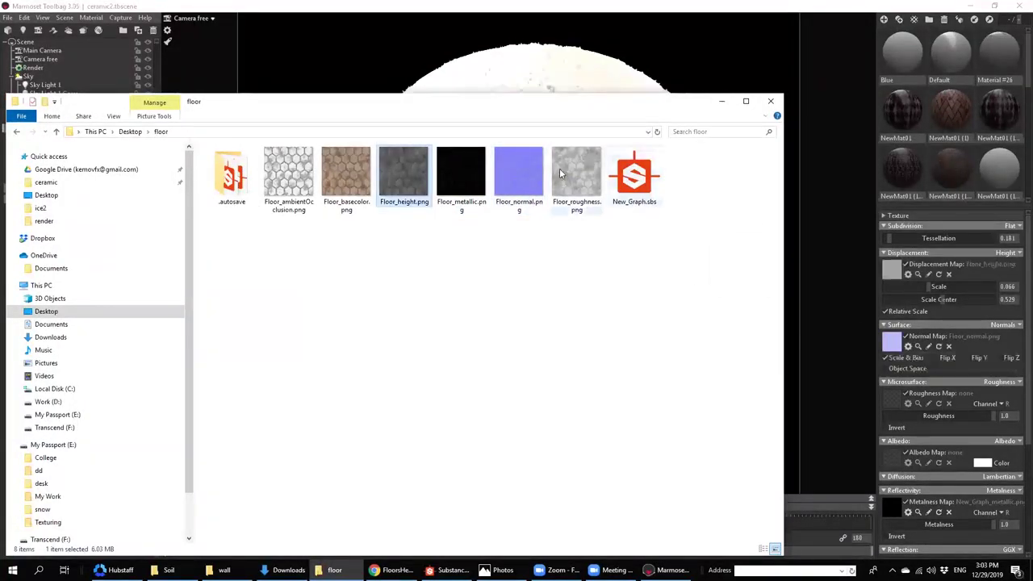
drag(560, 173, 887, 406)
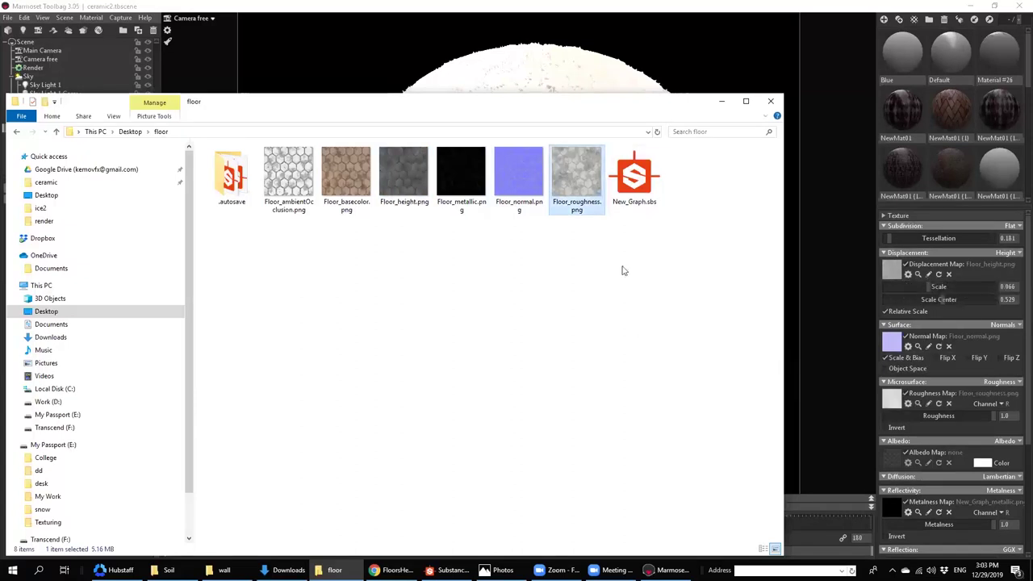
drag(340, 164, 898, 462)
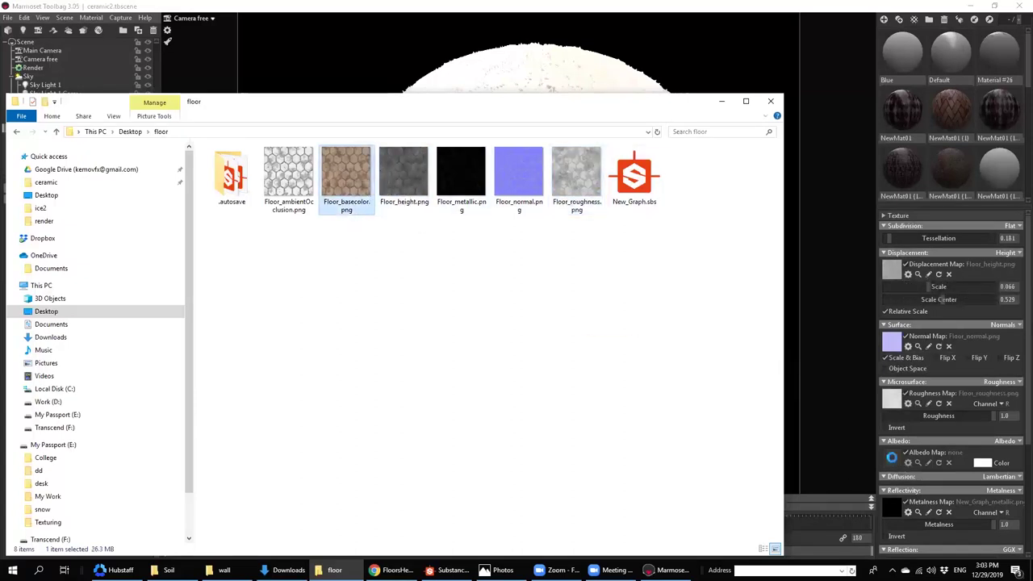
drag(467, 180, 892, 514)
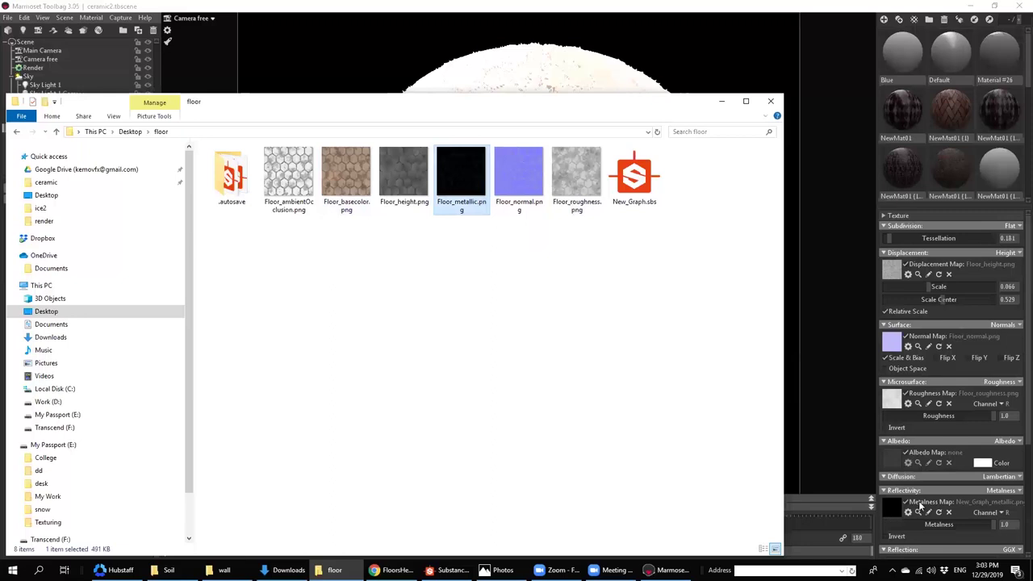
- Assign Floor_ambientOcclusion.png to both the Occlusion Map and the Cavity Map, then minimize the folder window
scroll(954, 513, down, 3)
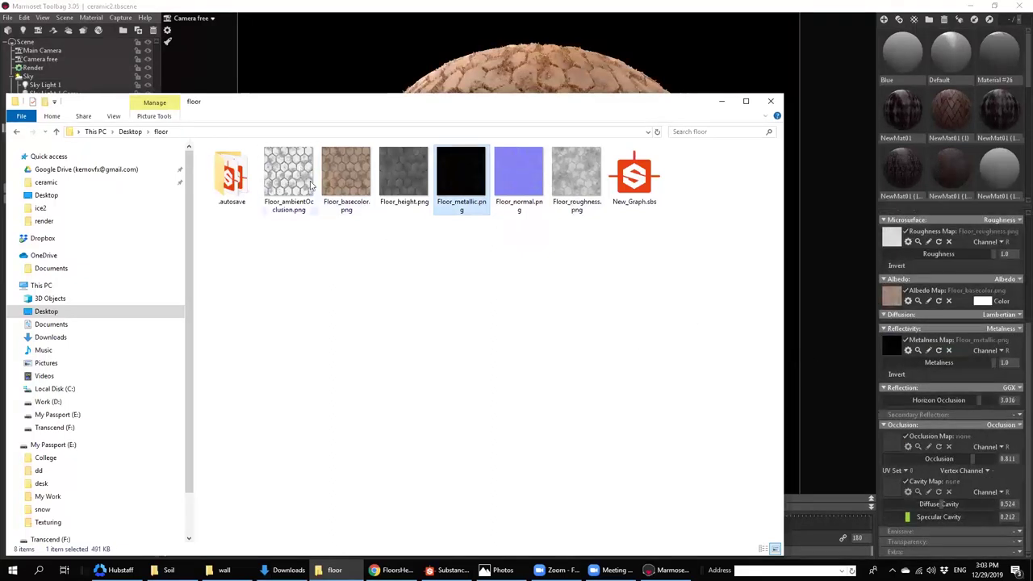
drag(311, 184, 885, 452)
drag(284, 171, 891, 466)
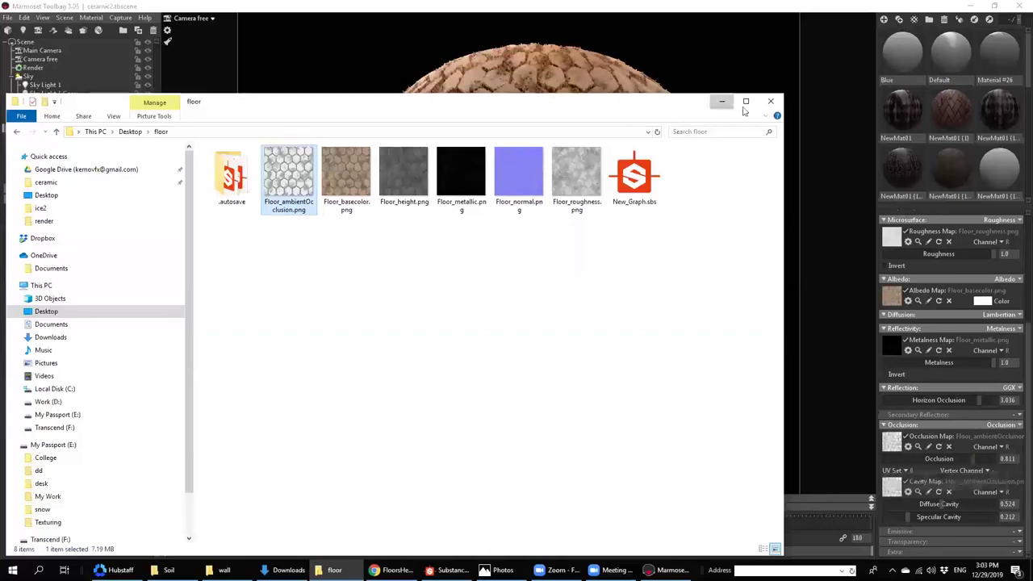
click(721, 101)
- Inspect the hexagonal tile material on the sphere up close and under rotated lighting
shift+drag(681, 217, 672, 173)
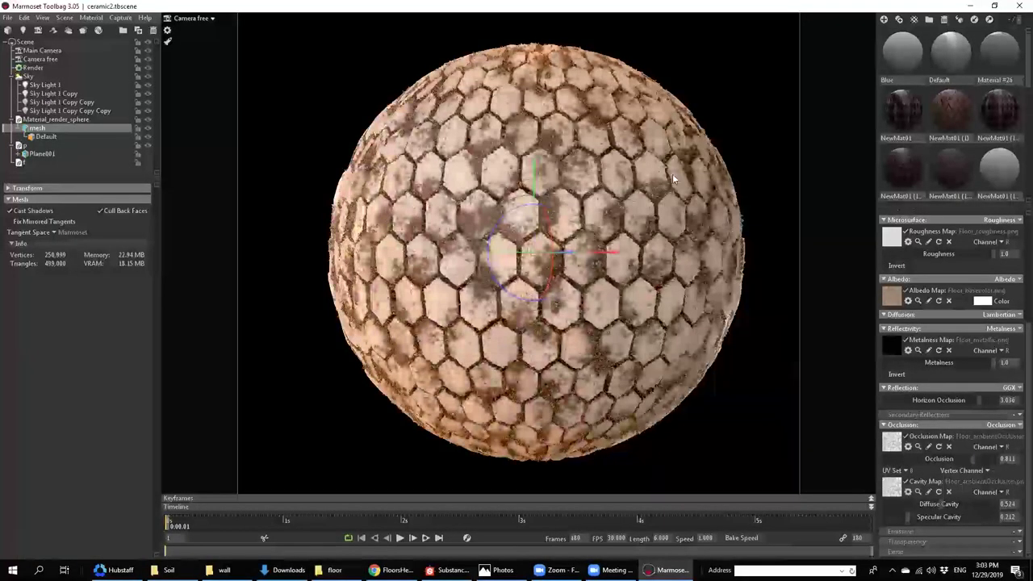
scroll(658, 202, up, 4)
scroll(659, 204, down, 5)
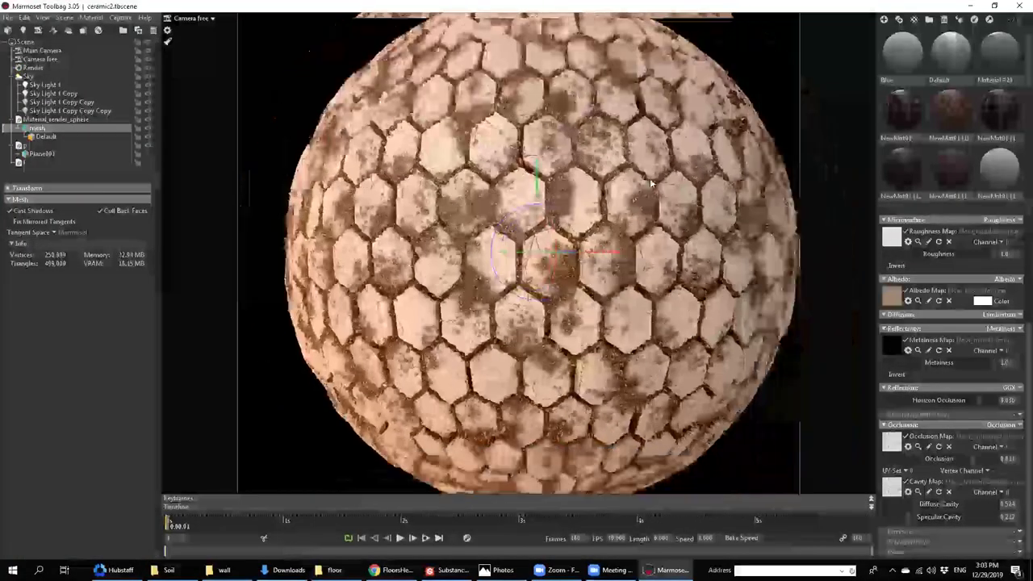
mouse_move(704, 190)
shift+mouse_down()
mouse_move(585, 180)
mouse_move(618, 184)
shift+mouse_up()
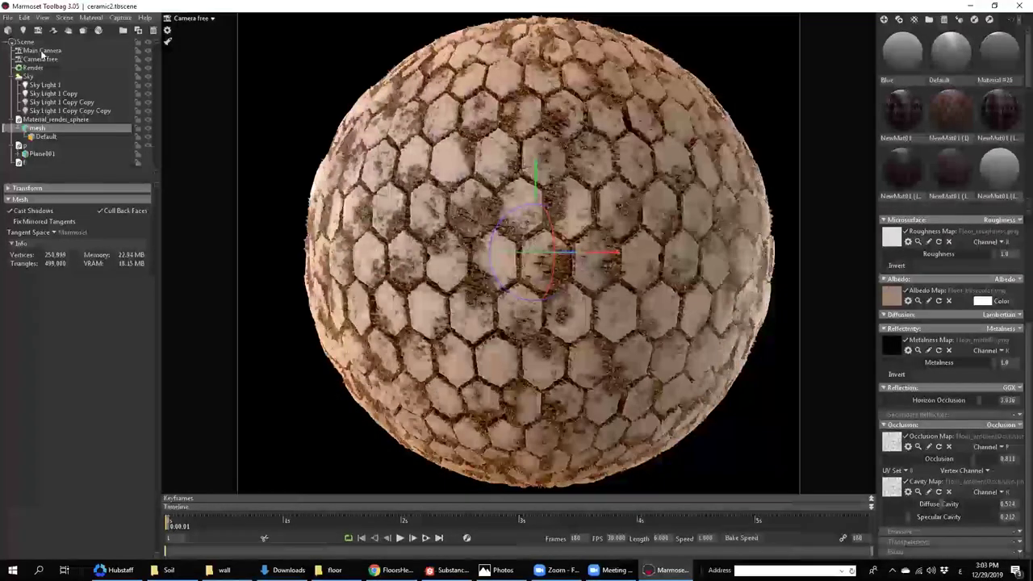
- Replace the scene's sky lighting with the Desert Road preset
click(30, 76)
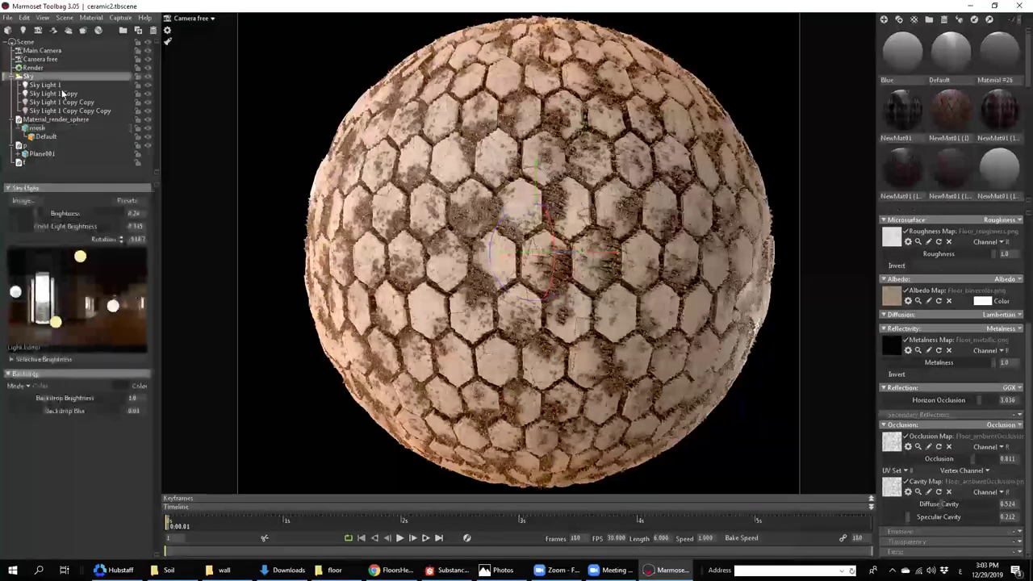
click(129, 201)
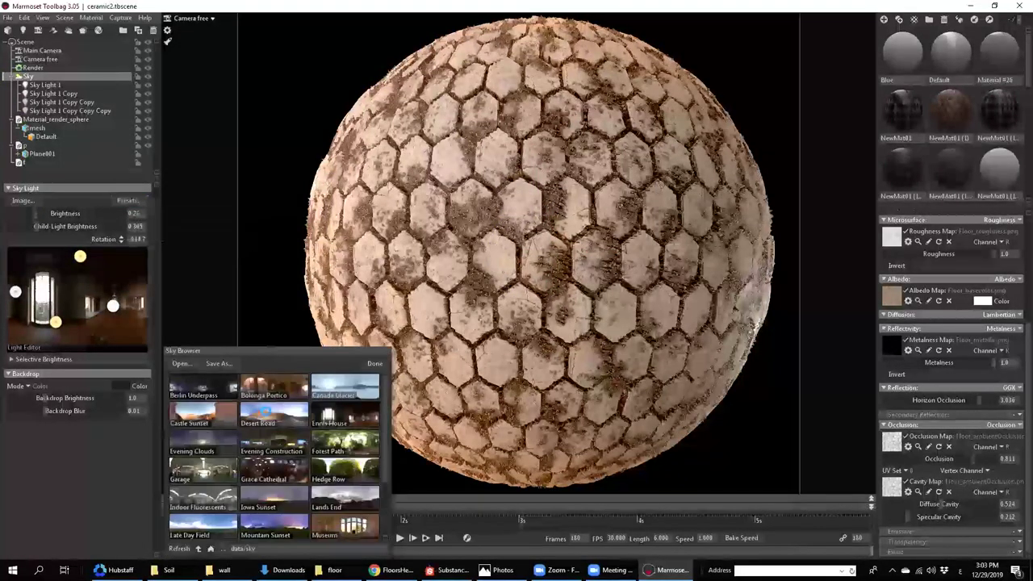
click(270, 414)
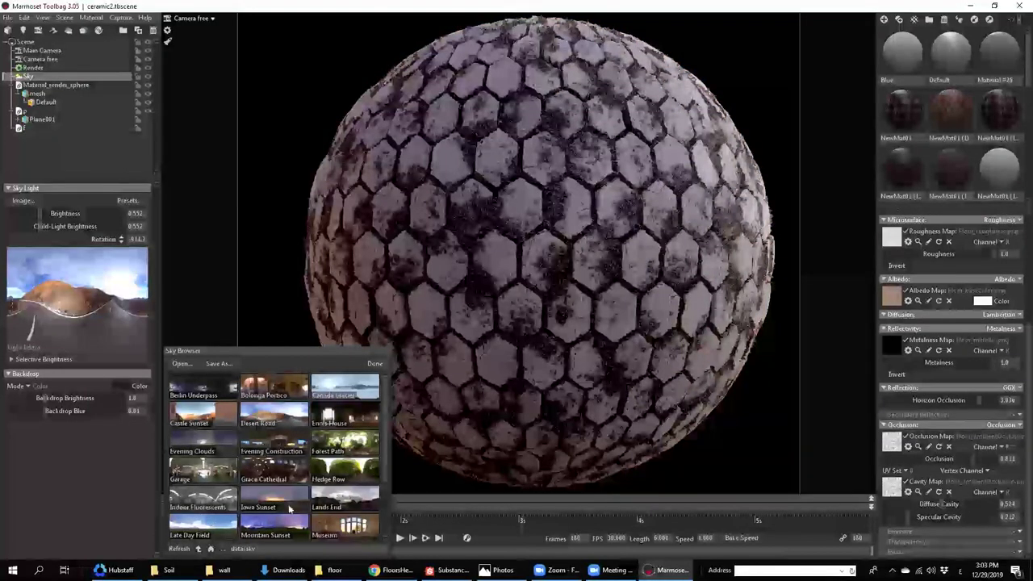
- Try the Late Day Field, Hedge Row, Forest Path and Castle Sunset sky presets on the tile sphere
click(205, 524)
click(339, 468)
click(360, 443)
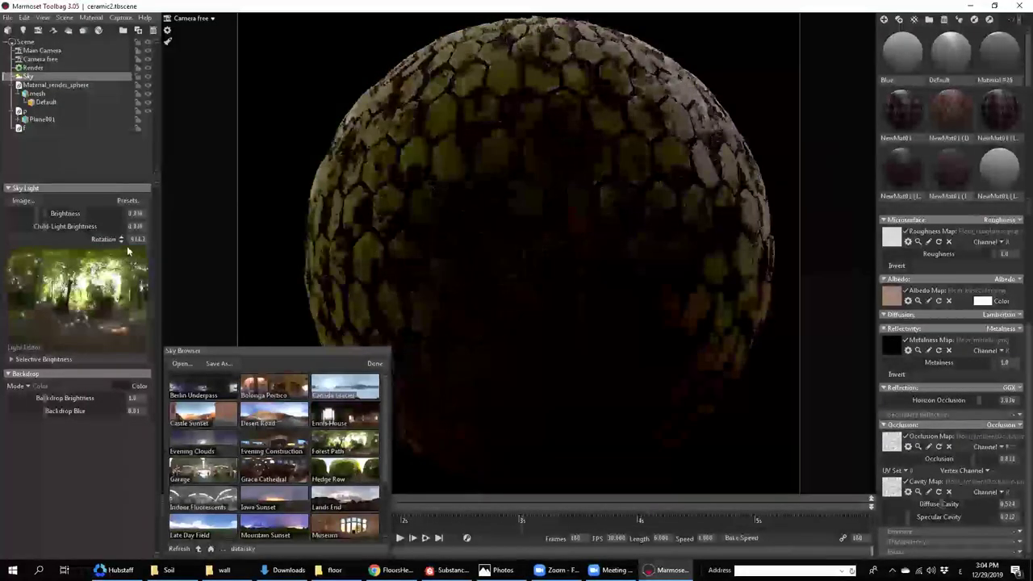
drag(46, 215, 49, 215)
shift+drag(511, 136, 449, 151)
click(220, 418)
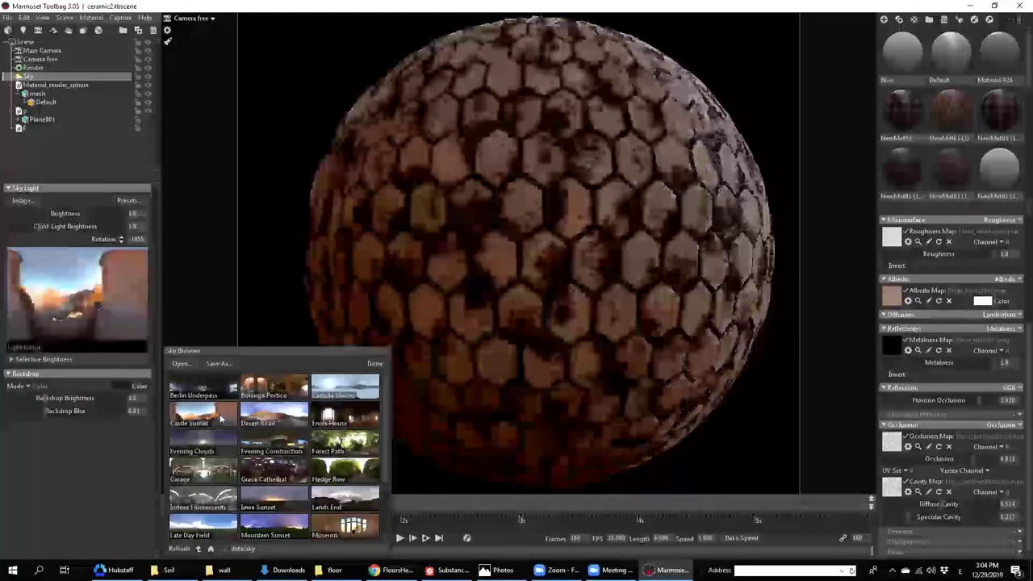
- Apply the Desert Road sky preset, lower its brightness to about 0.739 and rotate the lighting around the sphere
click(279, 415)
drag(46, 216, 38, 214)
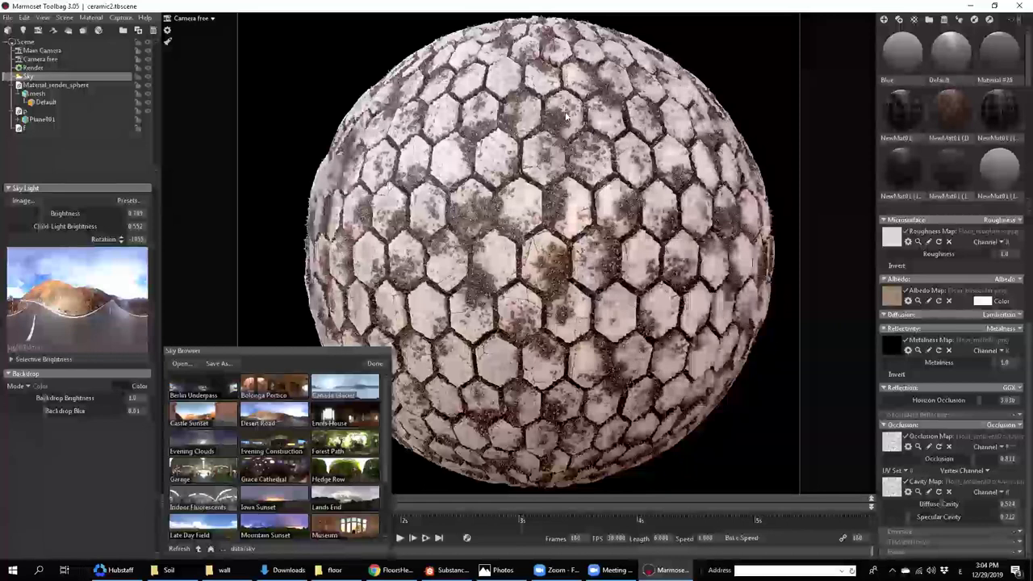
shift+drag(566, 117, 618, 117)
scroll(610, 154, up, 3)
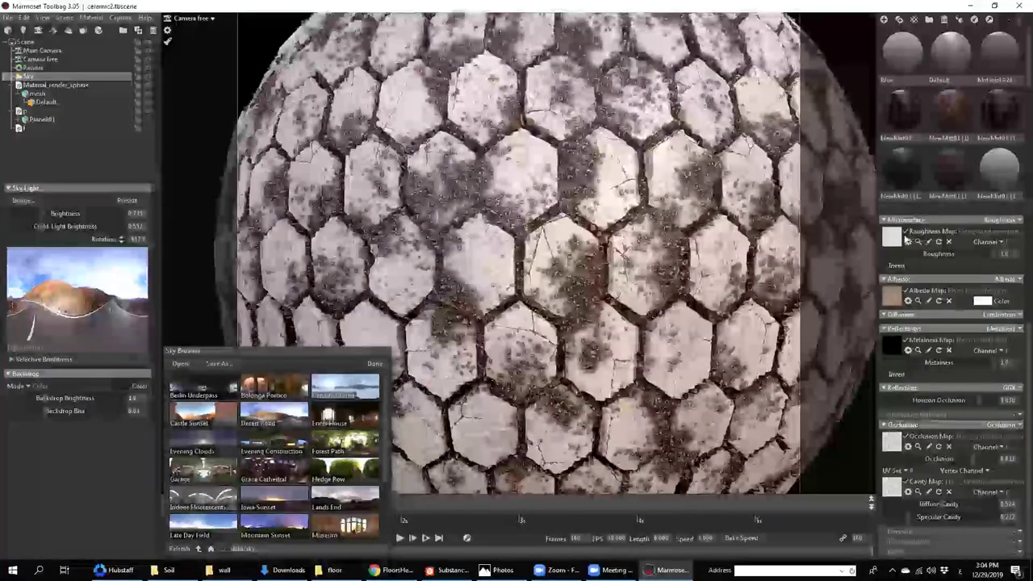
- Set the material's Texture Tiling to 0.5
scroll(907, 239, up, 5)
click(885, 217)
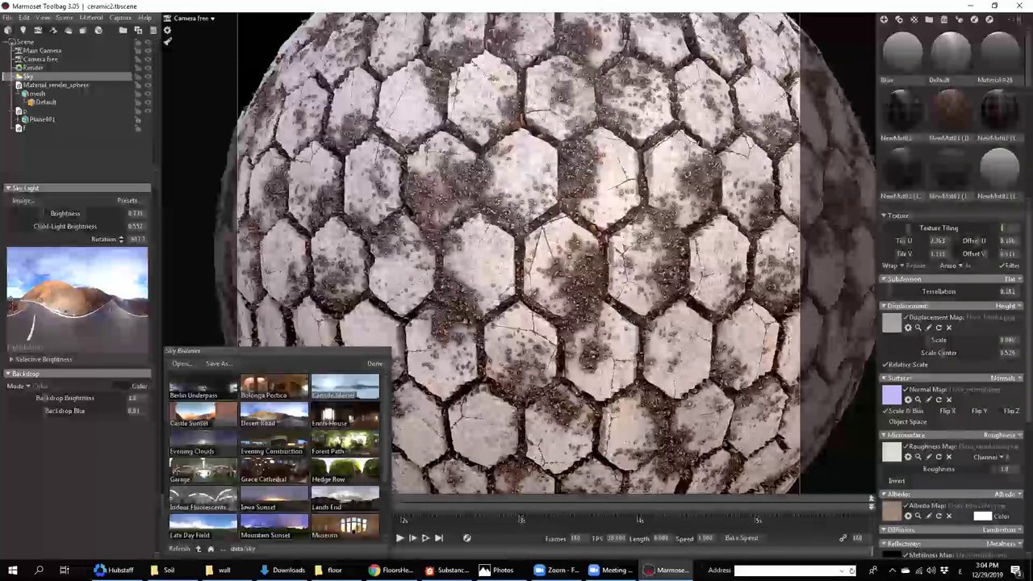
text(0.5)
key(Return)
scroll(637, 220, down, 5)
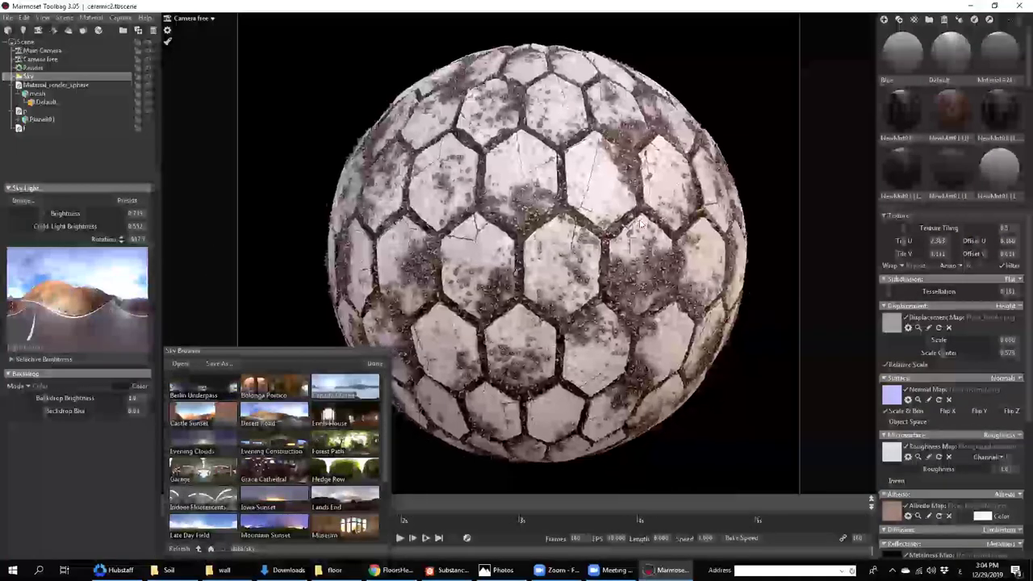
scroll(637, 219, up, 1)
scroll(935, 485, down, 4)
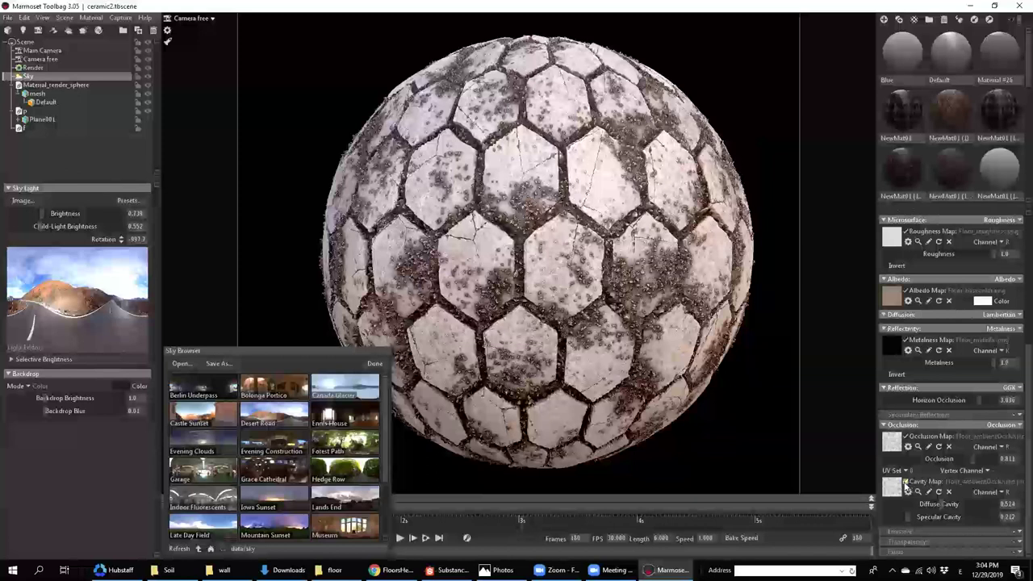
- Toggle the material's Cavity Map and slightly adjust its Occlusion amount
click(905, 484)
drag(955, 458, 957, 458)
scroll(517, 246, up, 5)
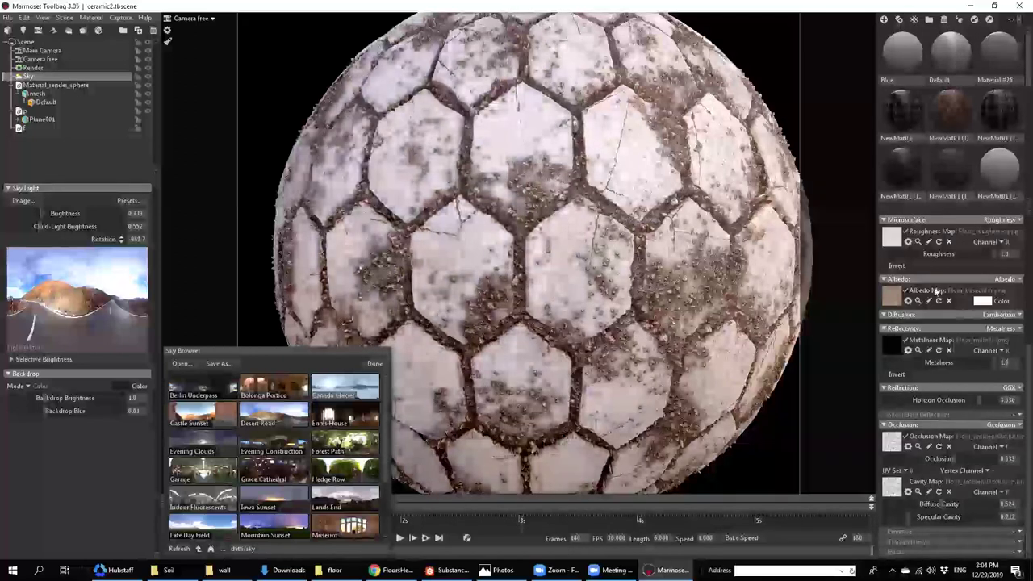
- Set the texture's Tile V value to 1.4 so the hexagons have more even proportions
scroll(885, 266, up, 4)
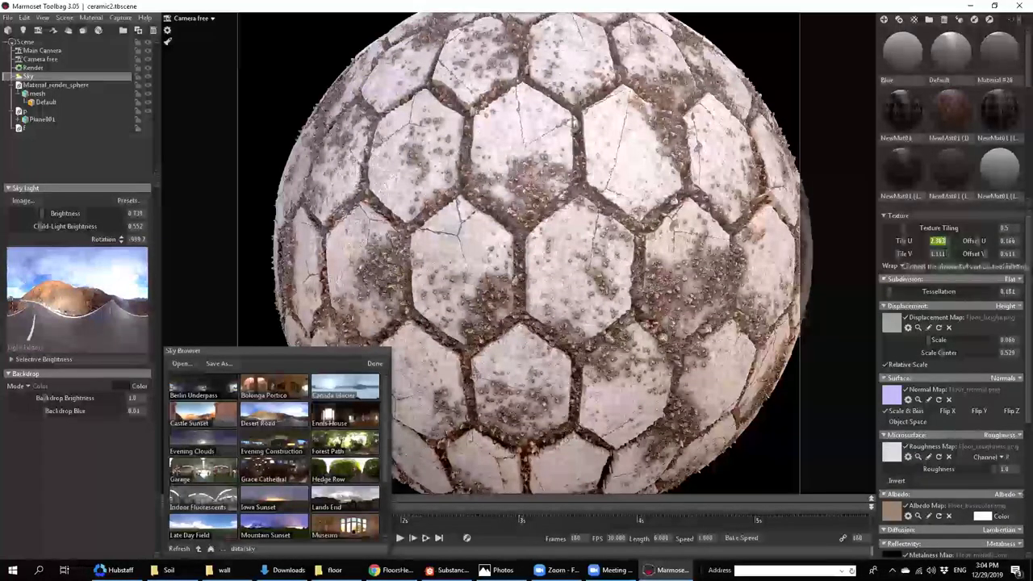
key(Tab)
text(1.5)
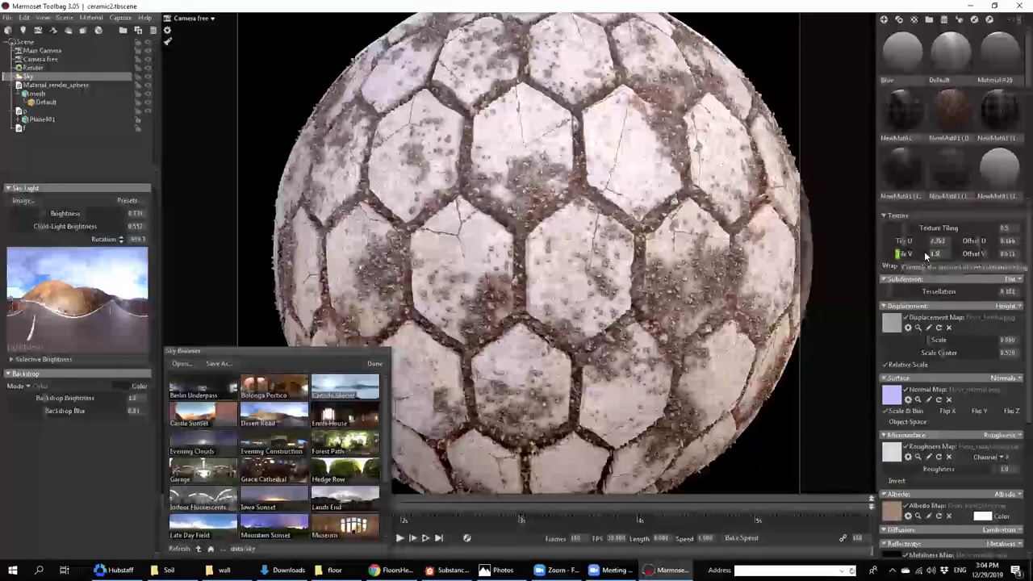
drag(925, 255, 927, 255)
key(BackSpace)
text(4)
key(Return)
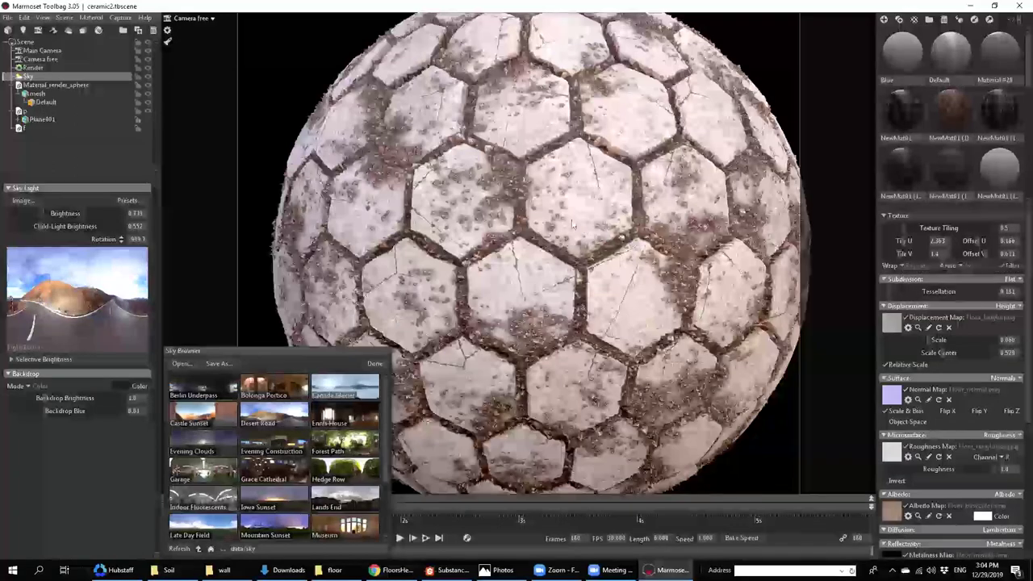
scroll(586, 226, down, 2)
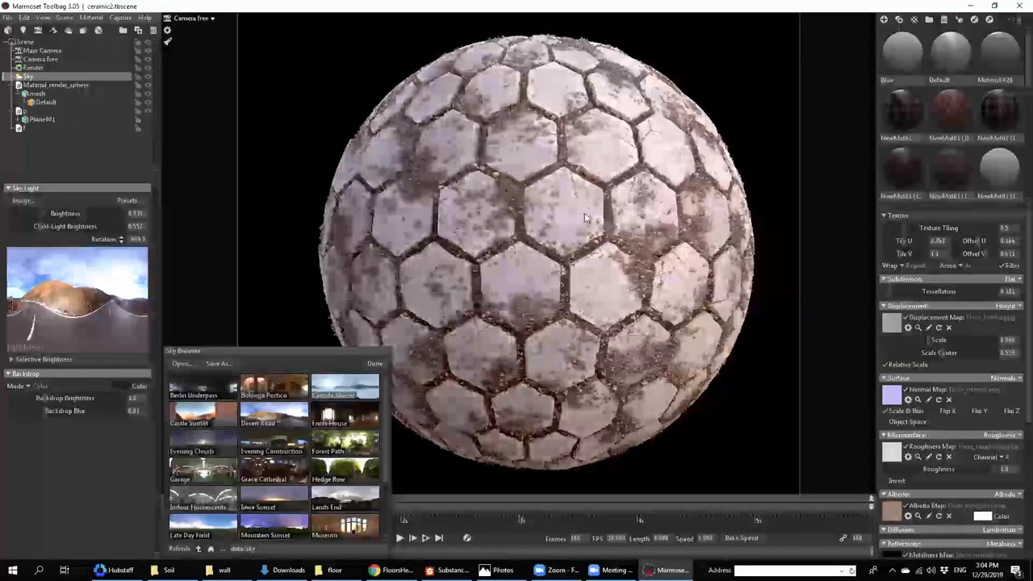
- Reduce the material's displacement Scale to about 0.033
scroll(581, 242, up, 5)
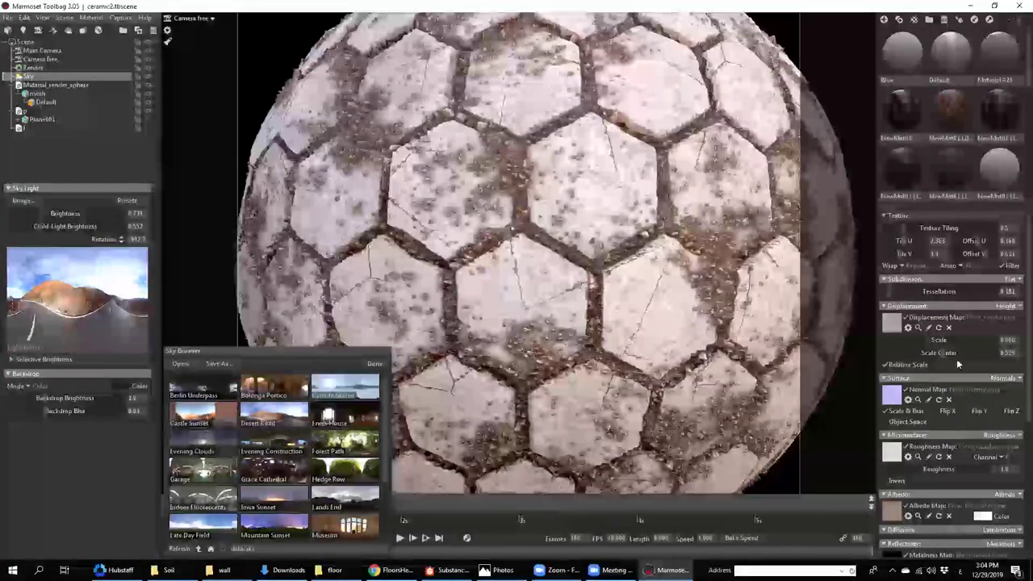
mouse_move(929, 340)
mouse_down()
mouse_move(938, 340)
mouse_move(918, 336)
mouse_up()
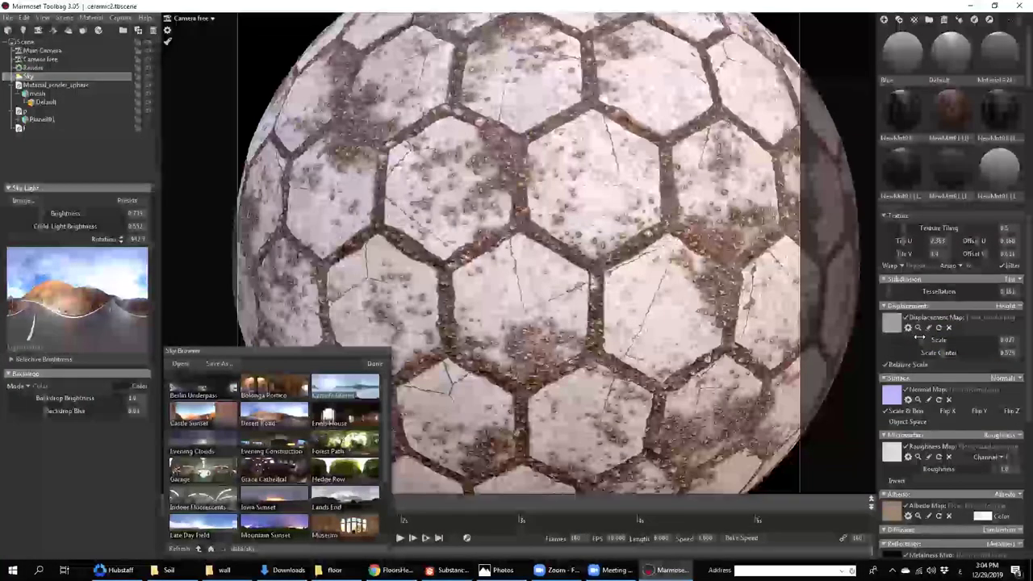
click(919, 337)
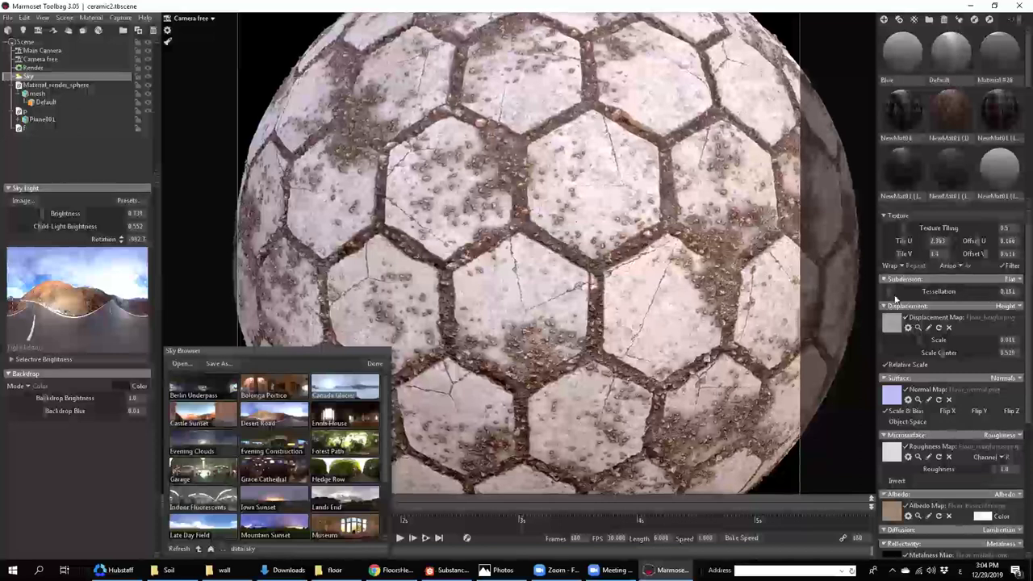
- Set the material's Tessellation to about 31.05 and rotate the sky lighting around the sphere
drag(915, 292, 1021, 295)
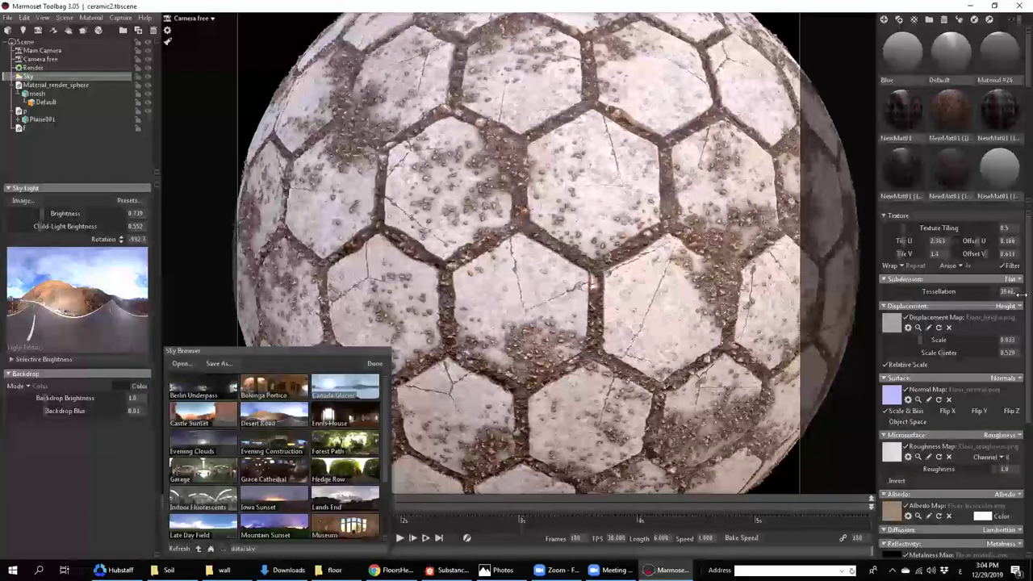
drag(896, 294, 912, 294)
scroll(530, 178, down, 2)
scroll(529, 177, down, 2)
shift+drag(509, 177, 365, 186)
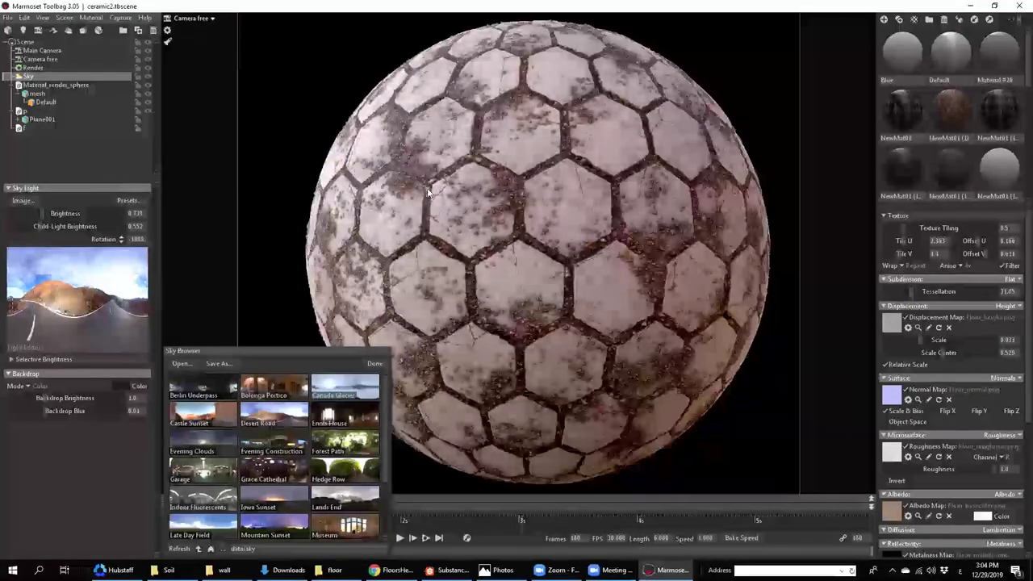
- Add a directional child light on the upper right of the sky image and set its brightness to about 1.625
click(115, 284)
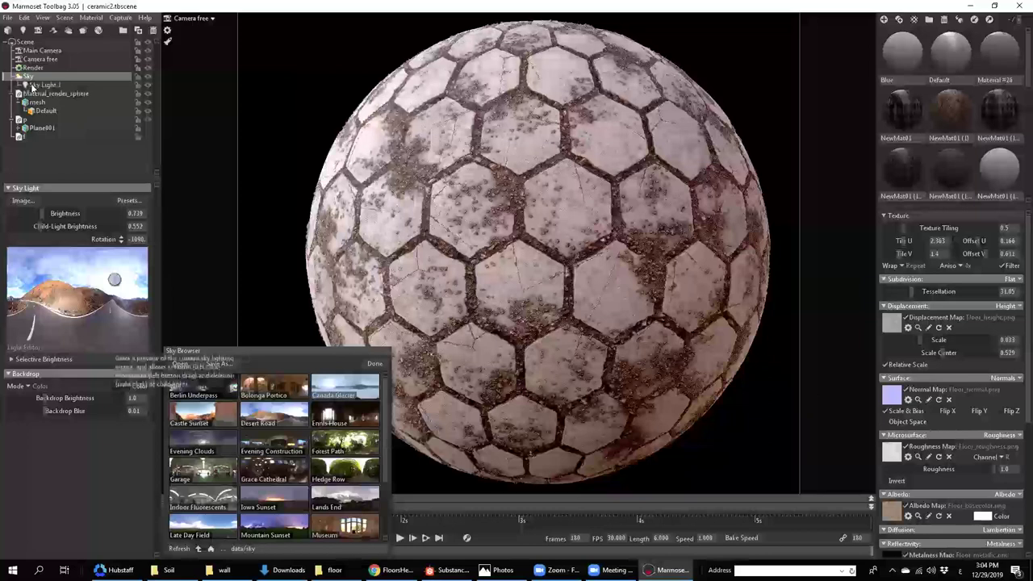
click(34, 87)
drag(49, 233, 54, 233)
- Change the new sky light's colour to a pale warm yellow and close the Sky Browser
click(141, 234)
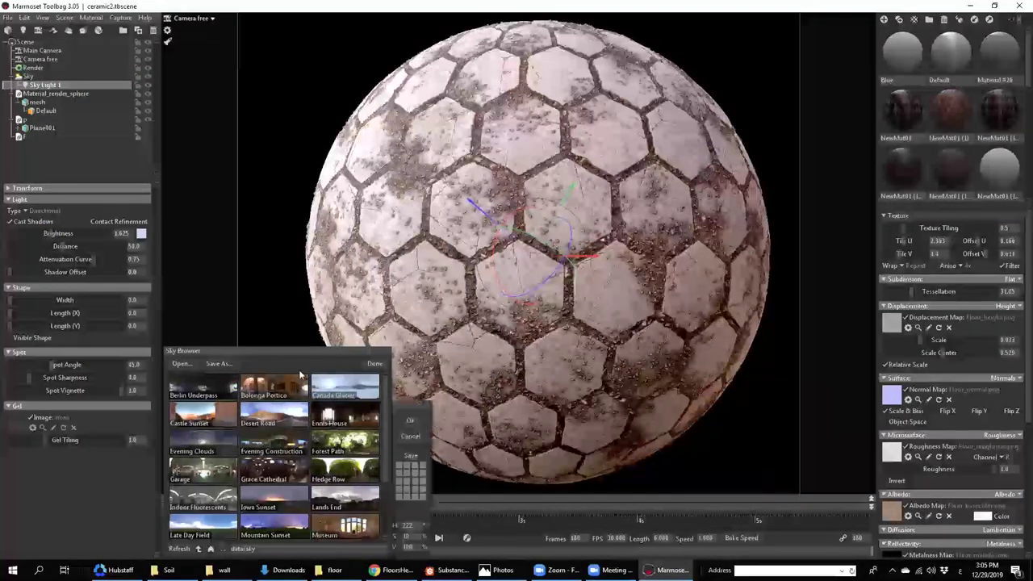
click(374, 364)
drag(318, 539, 312, 533)
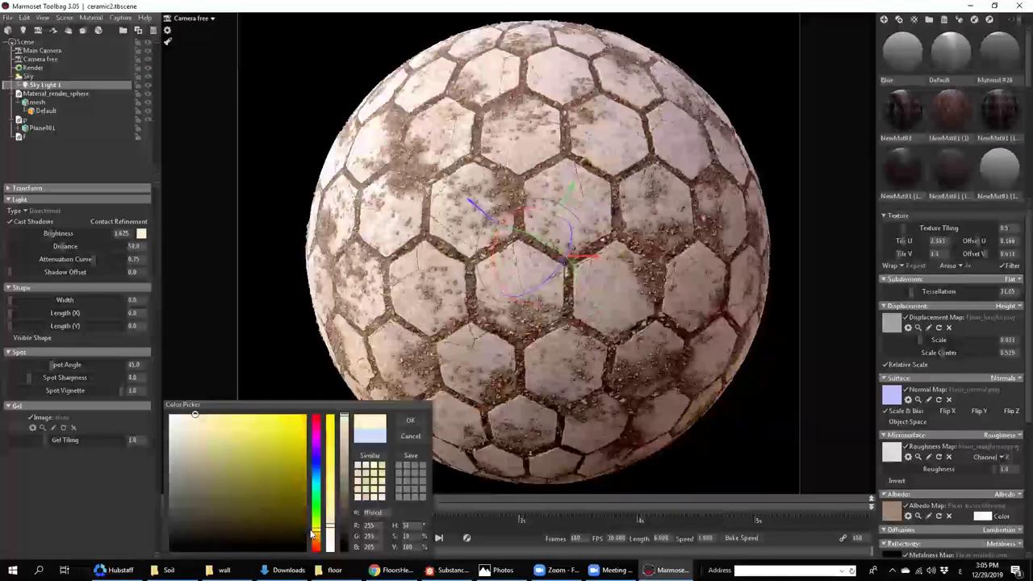
click(411, 420)
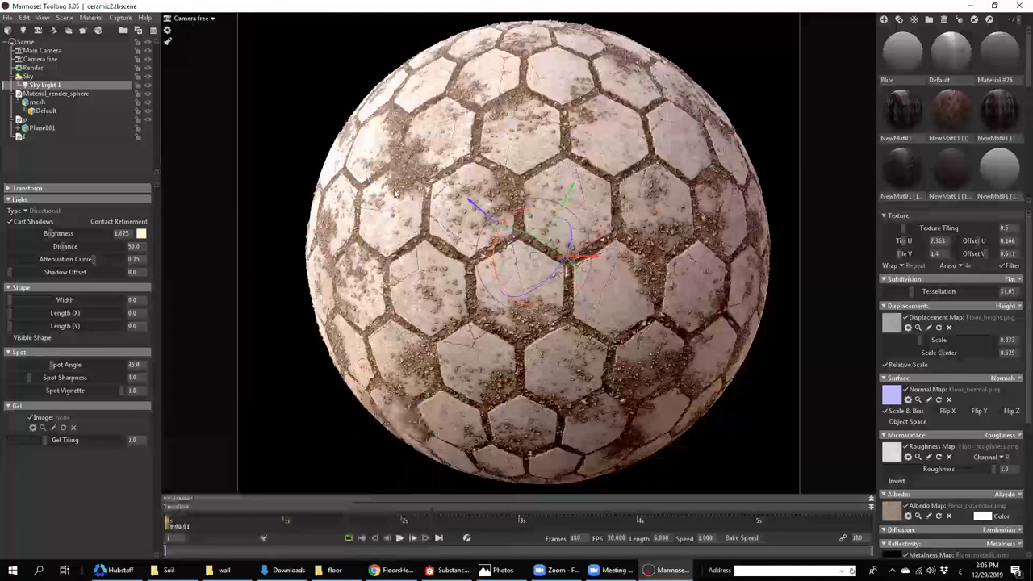
- Rotate the sky light to illuminate the sphere's lower-right edge and set its brightness to 2.1
drag(554, 243, 529, 304)
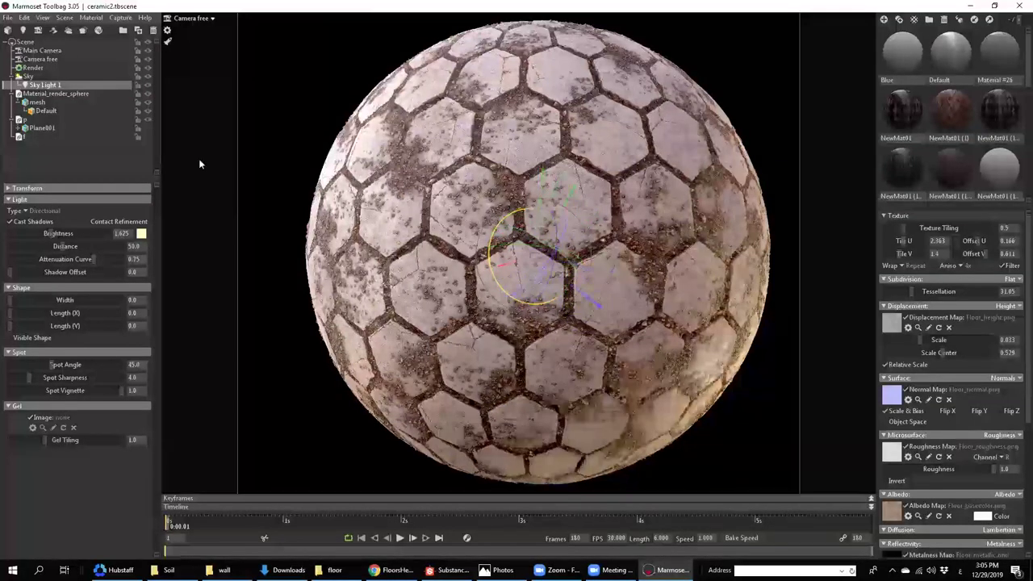
drag(49, 233, 51, 235)
- Duplicate Sky Light 1 and rotate the copy to illuminate the sphere from the opposite, upper-left side
click(45, 92)
click(44, 85)
key(ctrl+d)
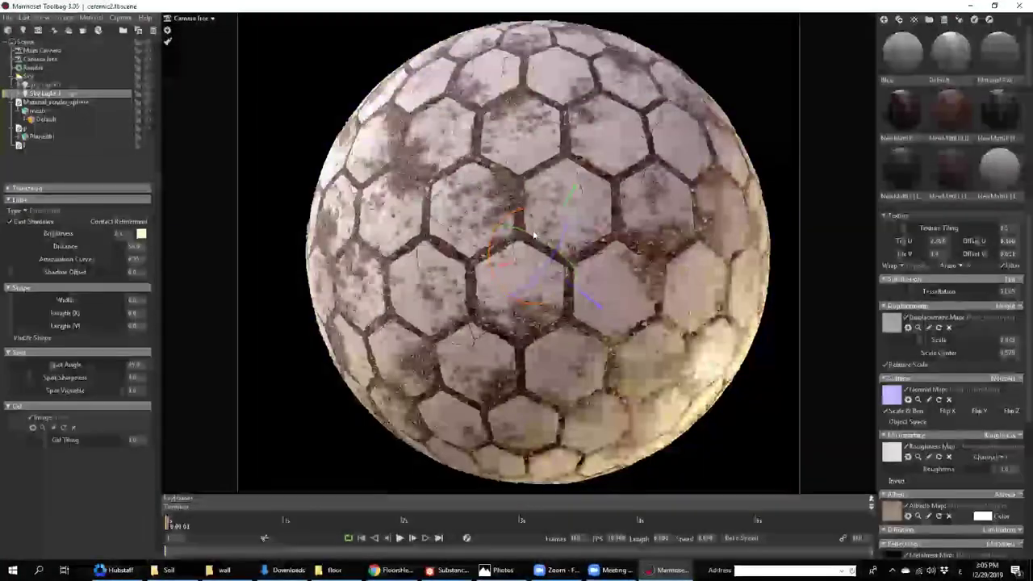
drag(642, 330, 711, 409)
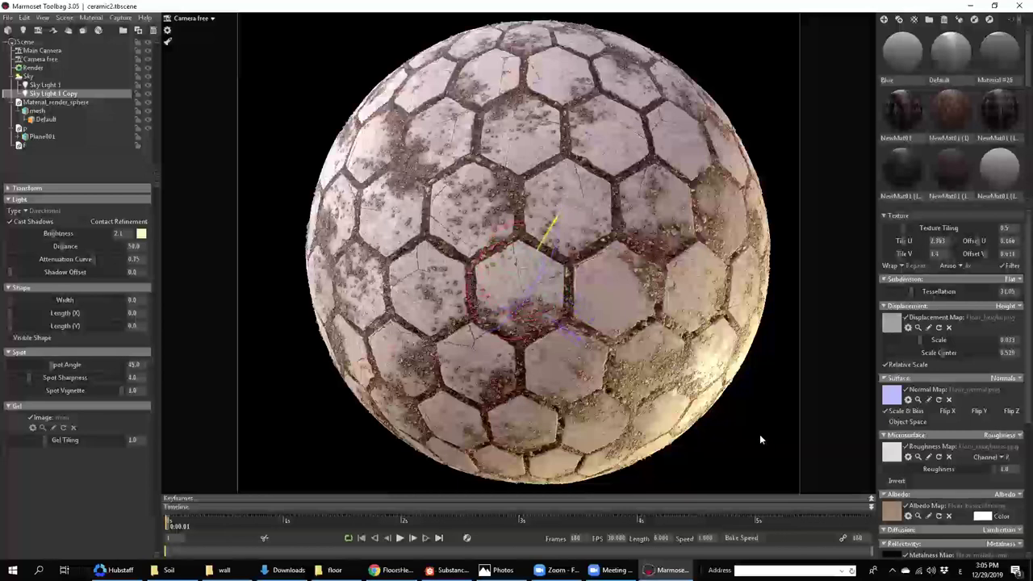
drag(563, 275, 601, 305)
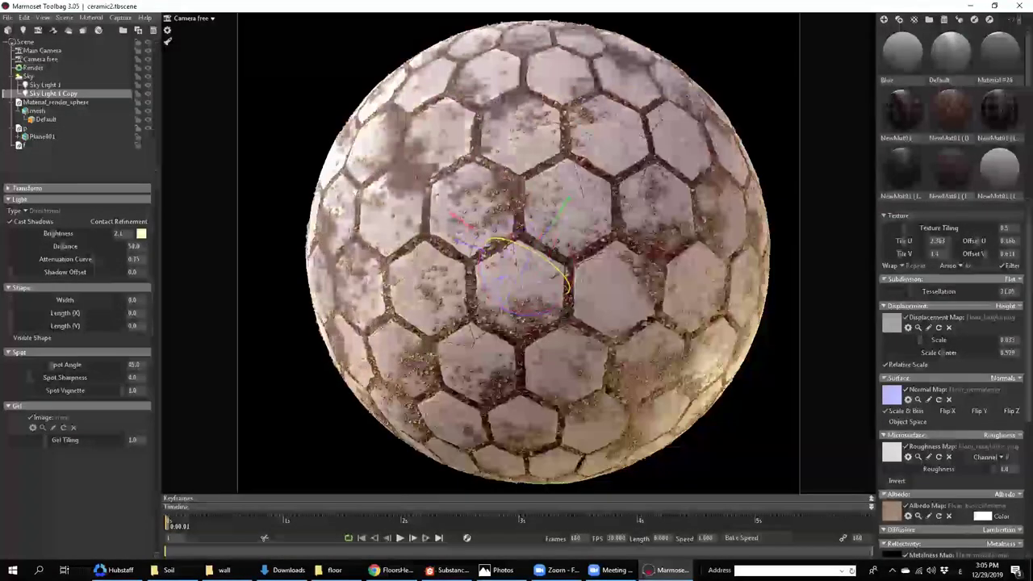
drag(566, 277, 476, 219)
drag(537, 252, 531, 310)
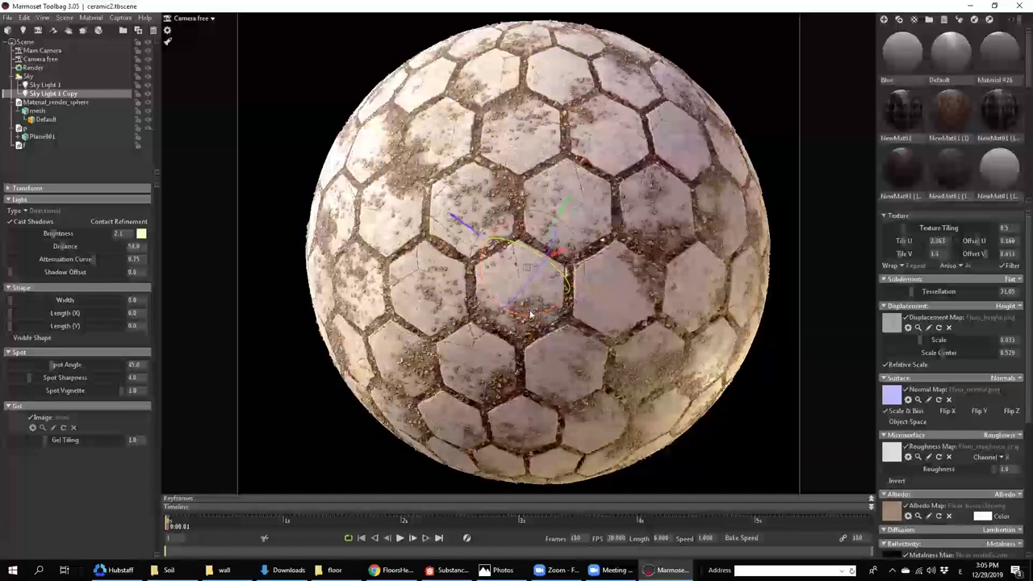
- Refine the rotation of Sky Light 1 Copy on the sphere's upper-left side, then deselect it
click(487, 311)
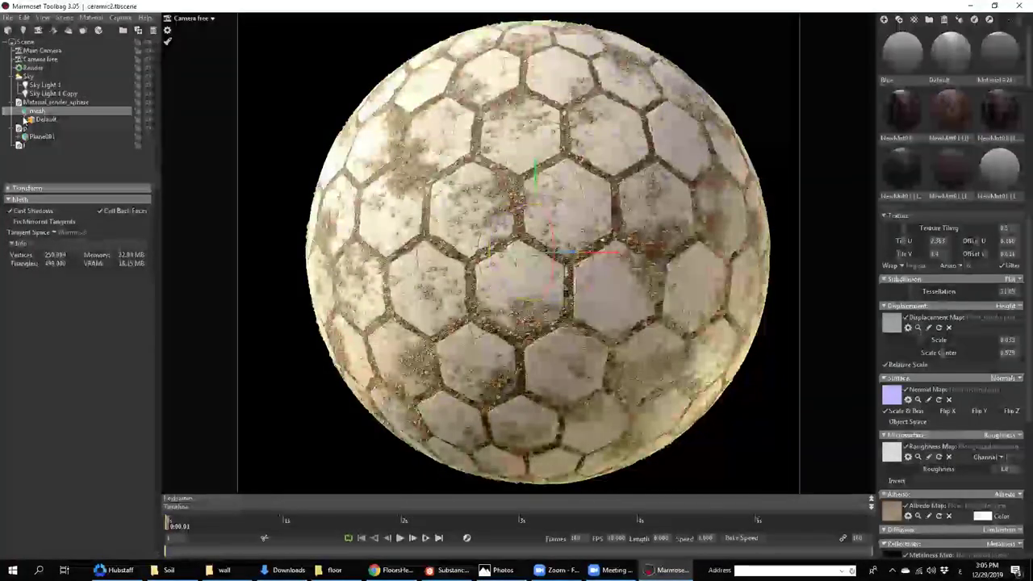
click(44, 94)
drag(487, 294, 526, 231)
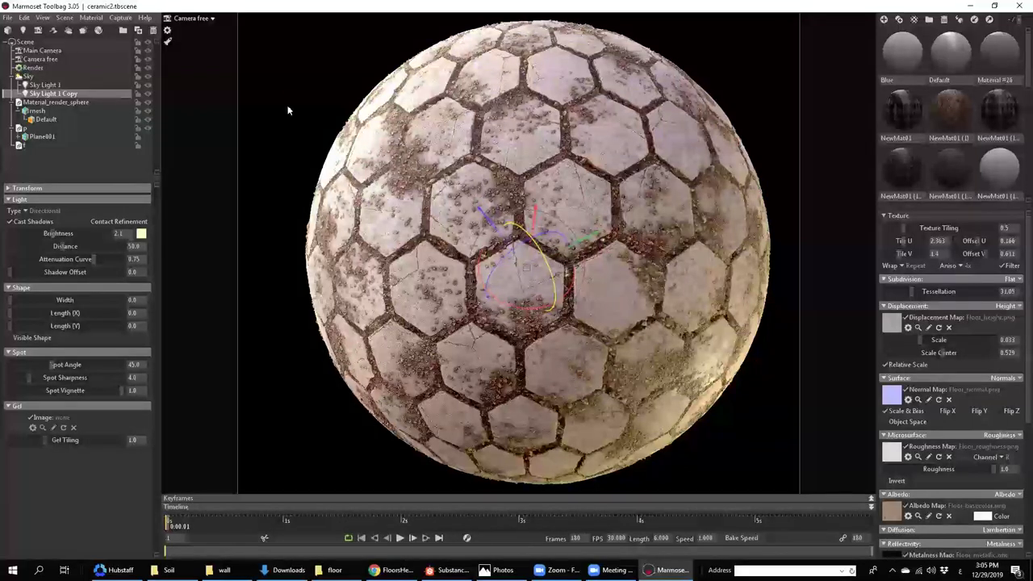
click(336, 125)
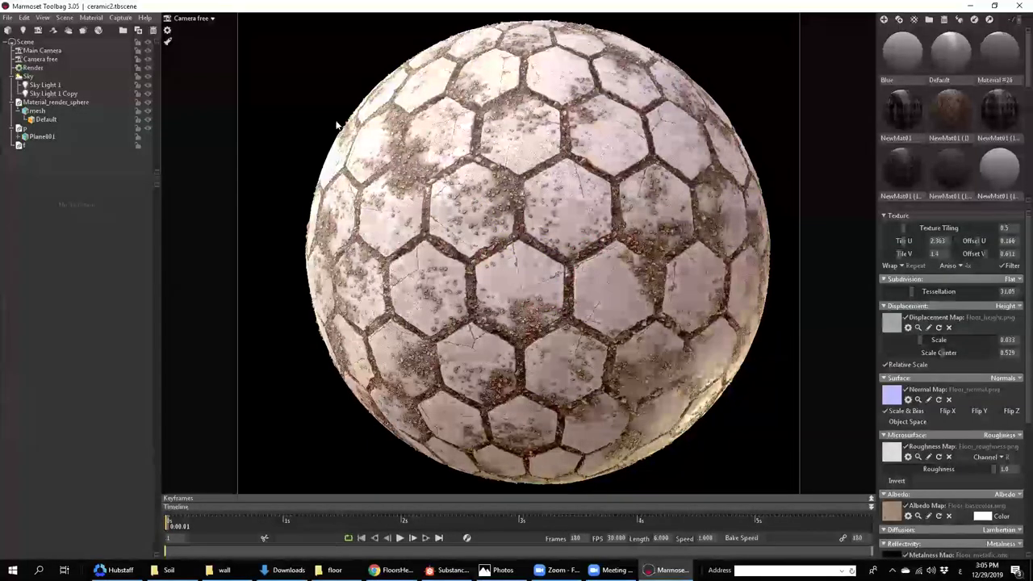
- Change the colour of Sky Light 1 Copy to a pale blue
click(66, 94)
click(141, 233)
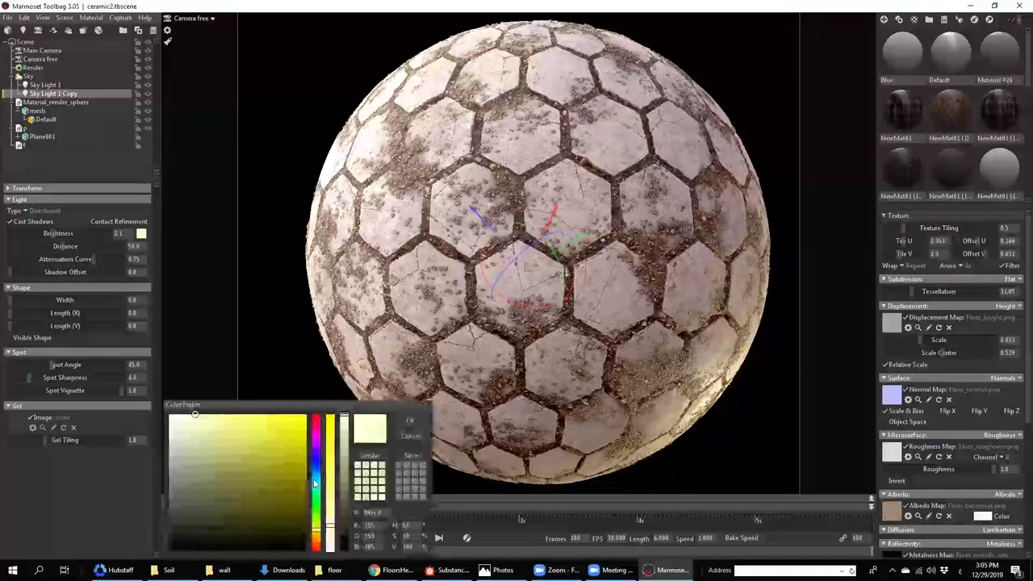
click(316, 466)
drag(317, 472, 318, 480)
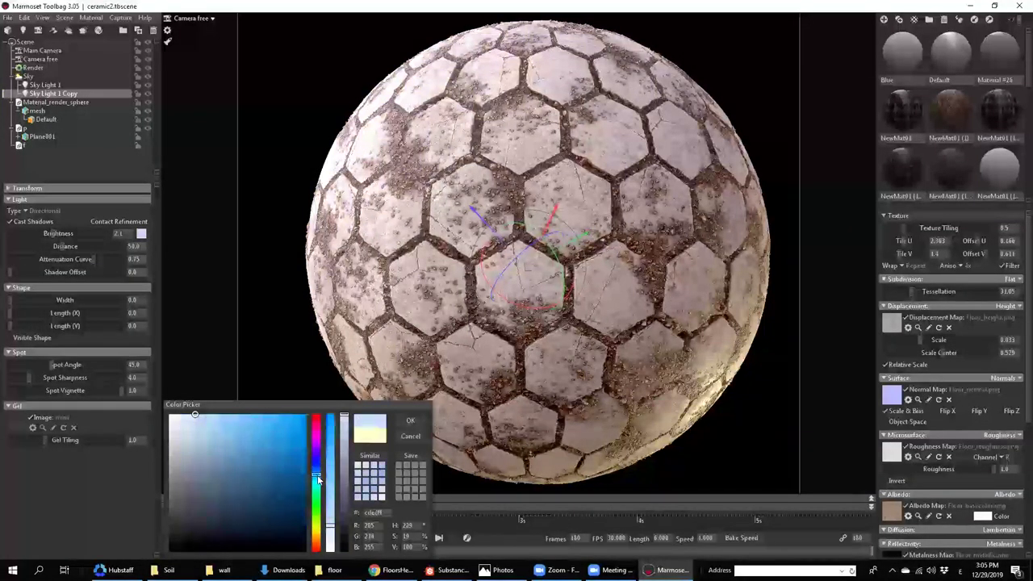
click(409, 422)
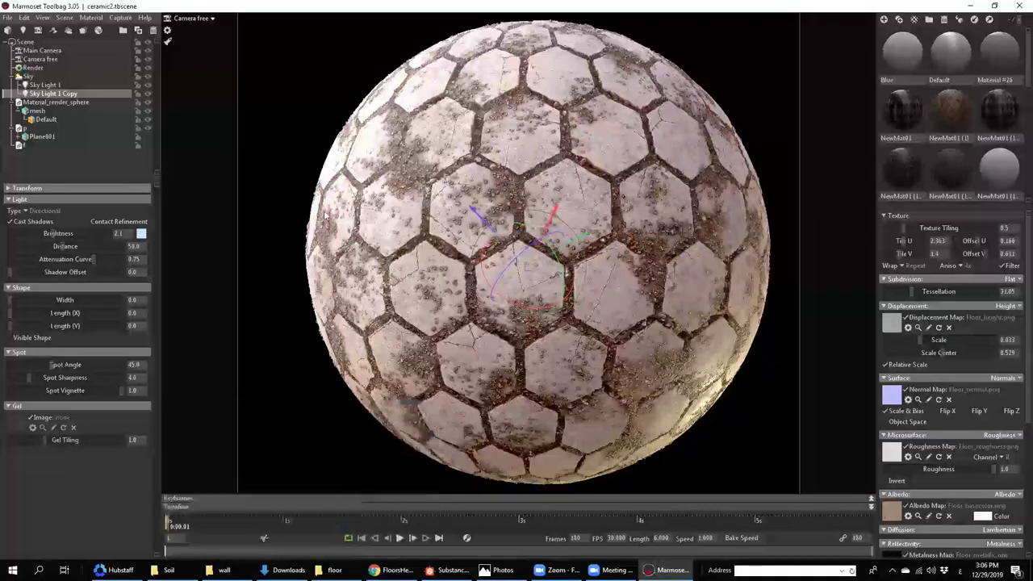
- Fine-tune the Sky's overall brightness and check the tile surface up close
click(30, 76)
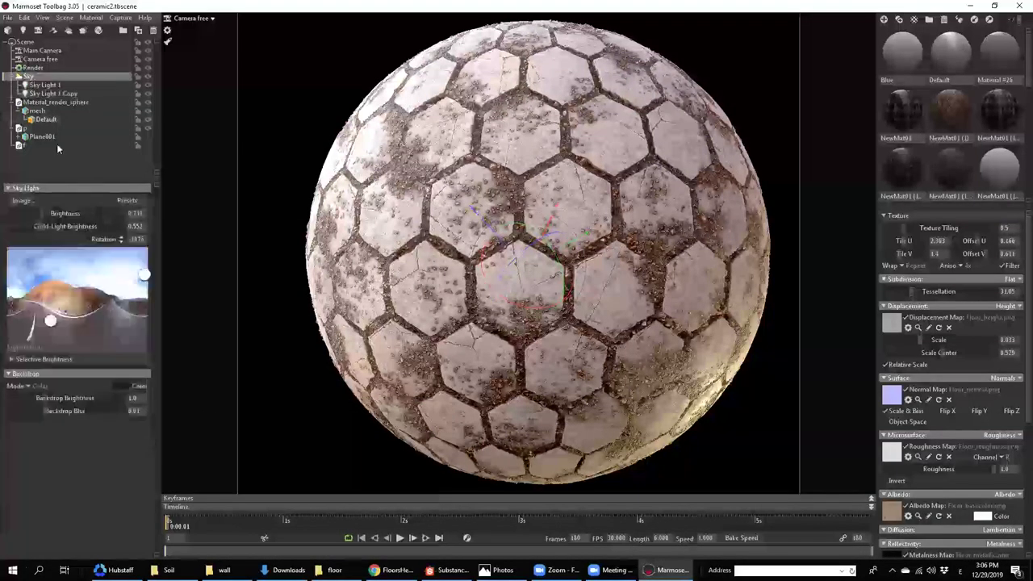
drag(42, 214, 42, 214)
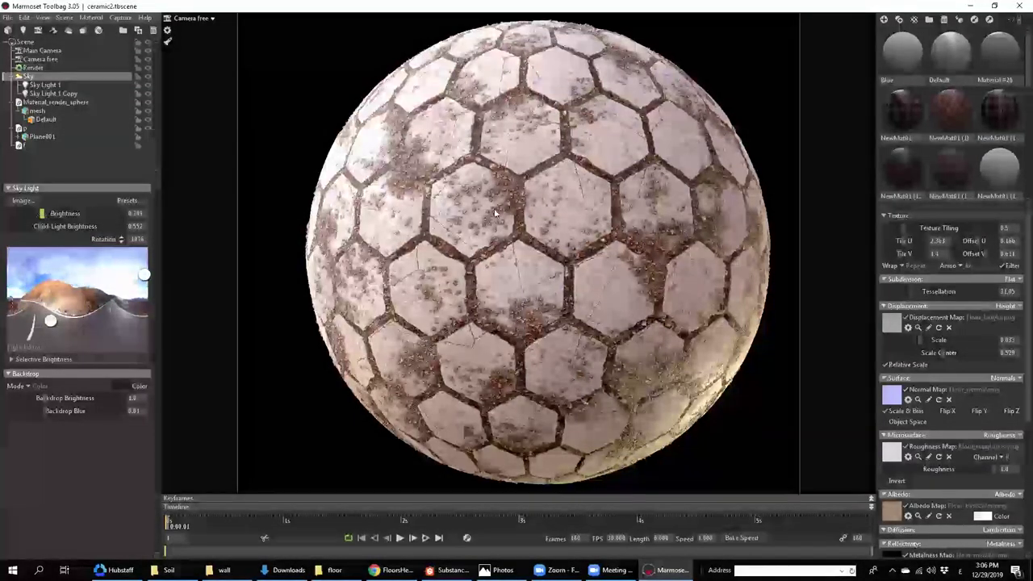
scroll(569, 240, up, 6)
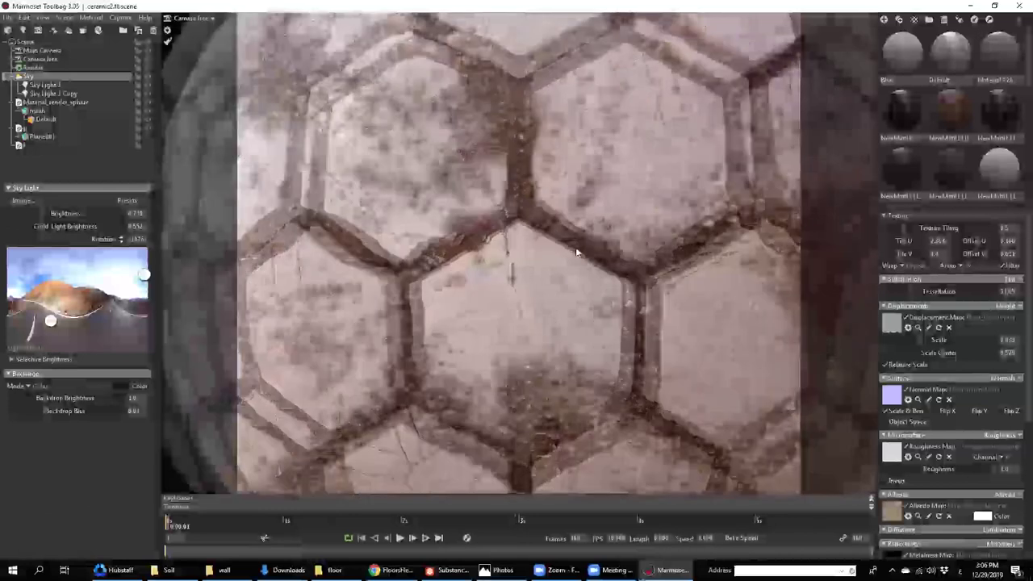
- Rotate the sky lighting slightly around the sphere and inspect the tile surface both close up and as a whole
scroll(558, 200, down, 5)
scroll(555, 190, down, 3)
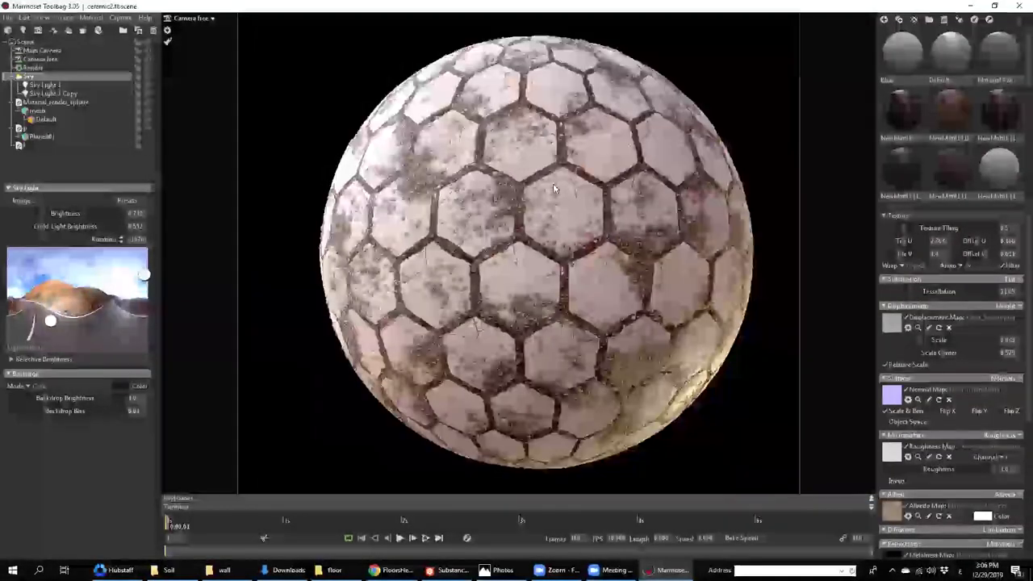
shift+drag(498, 184, 564, 239)
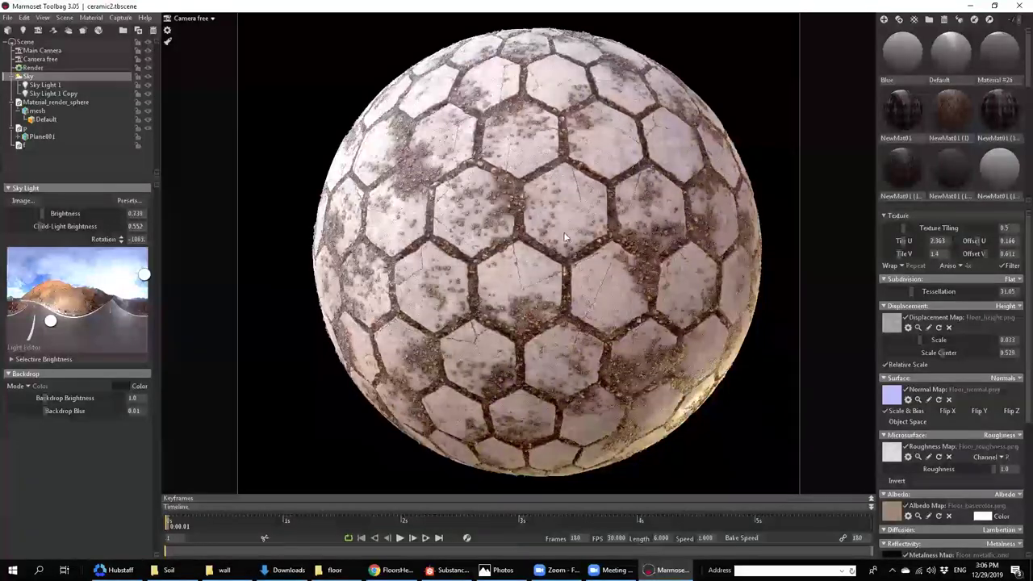
scroll(560, 249, up, 4)
scroll(560, 250, down, 5)
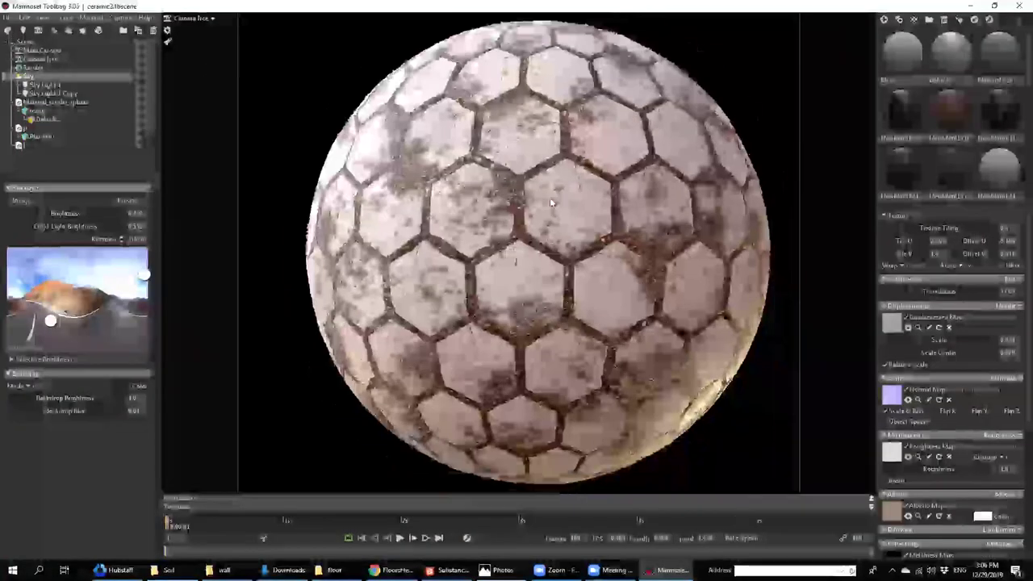
- Switch to Substance Designer, set the brown dirt colour's HSL Lightness to 0.48, and return to Marmoset Toolbag to check the sphere
click(448, 570)
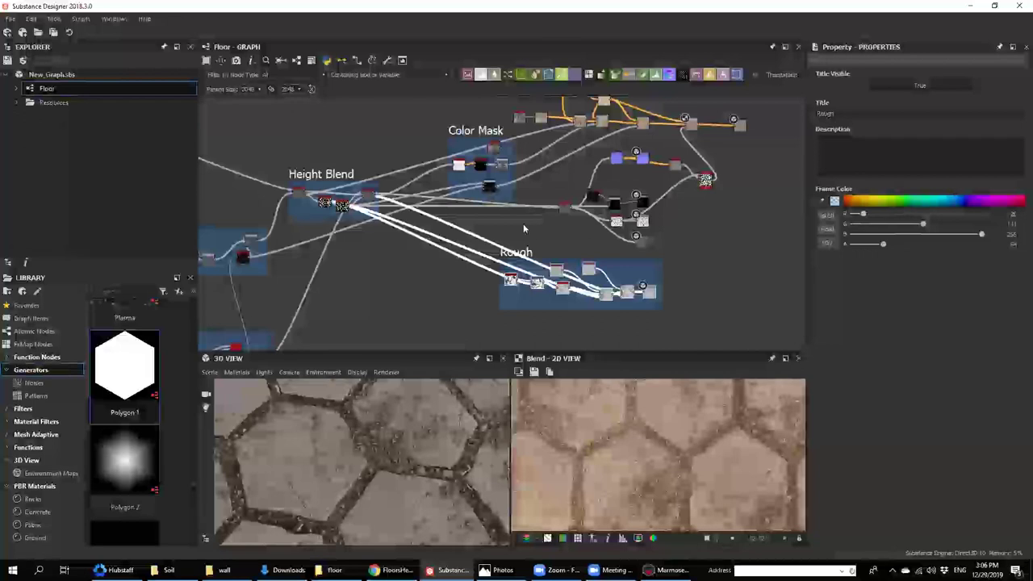
middle_drag(473, 138, 462, 258)
scroll(565, 190, up, 8)
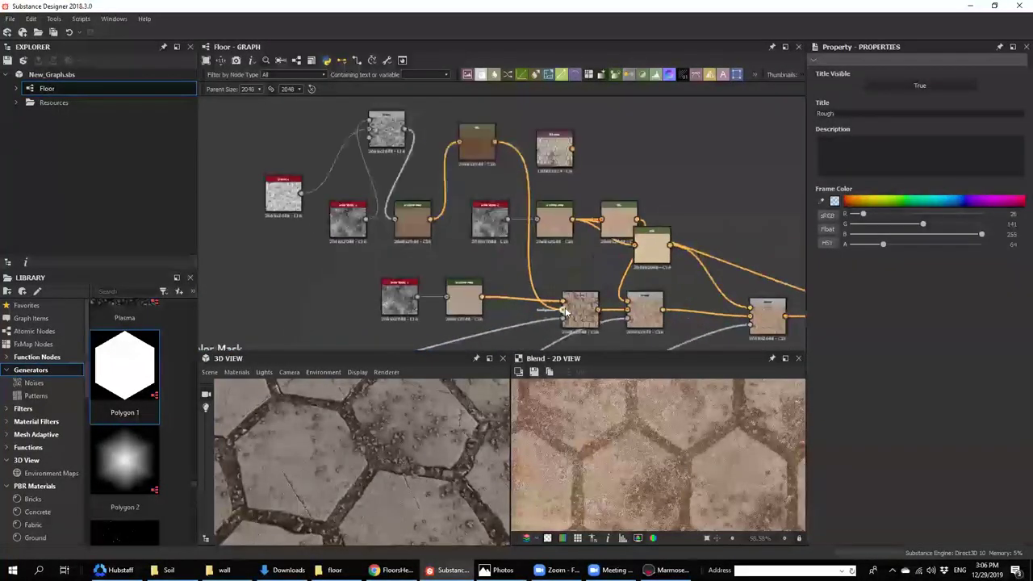
scroll(394, 458, up, 3)
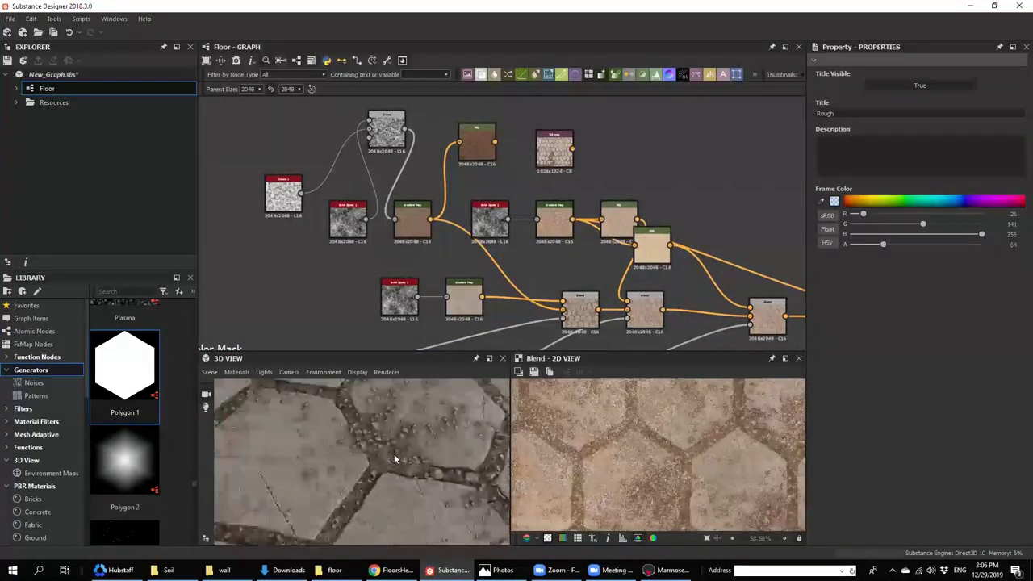
click(477, 143)
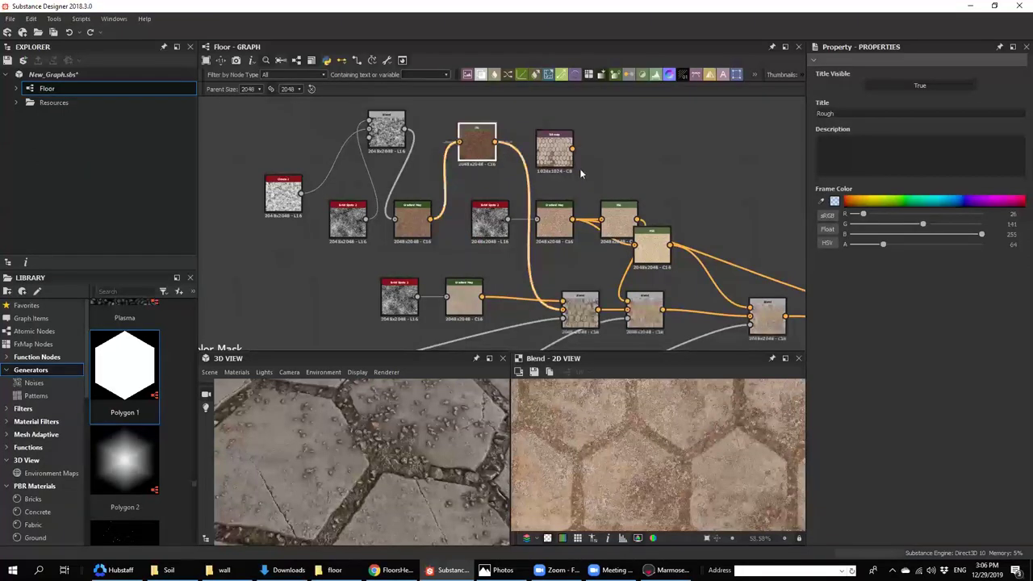
drag(900, 339, 897, 338)
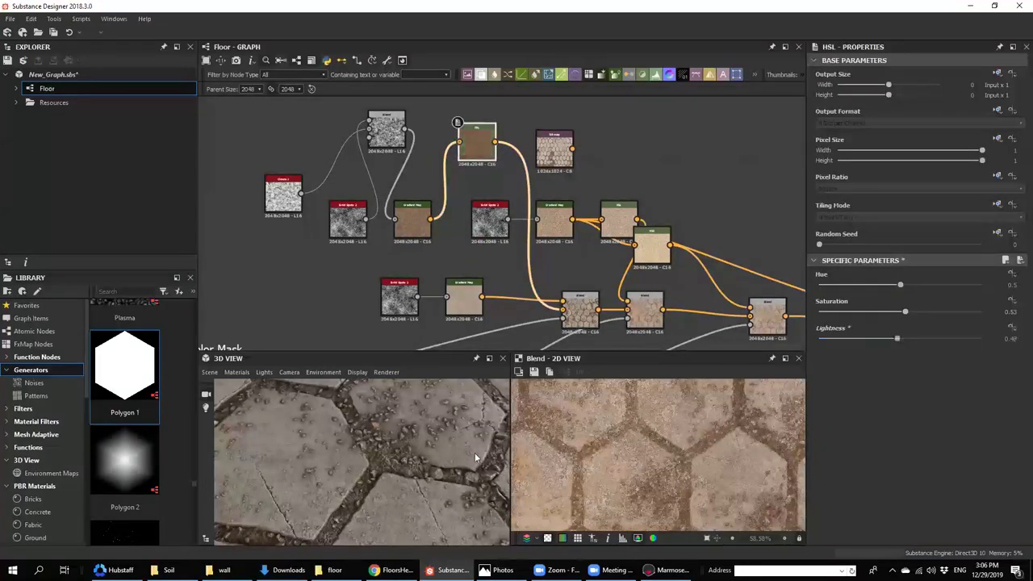
drag(388, 462, 389, 463)
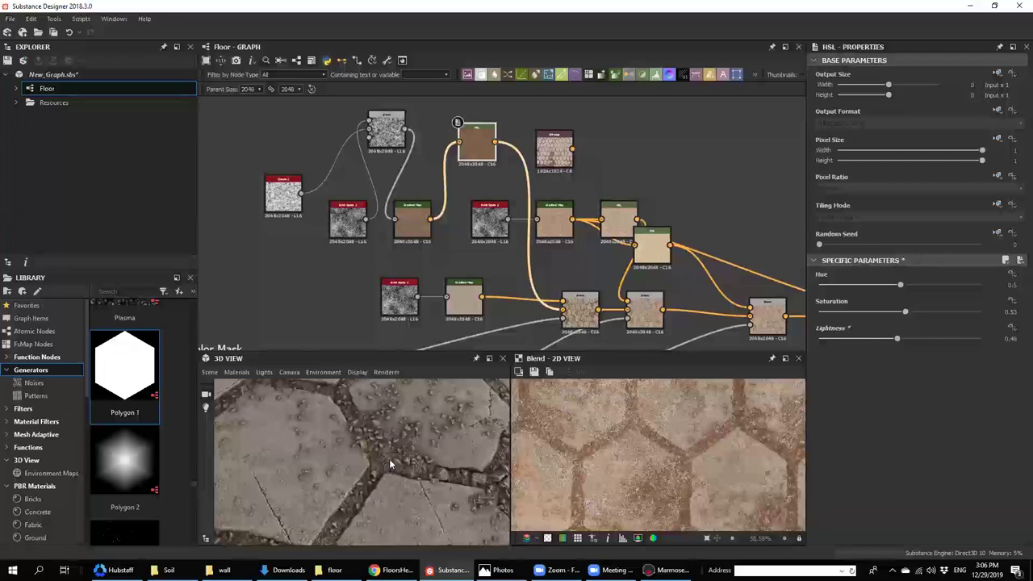
key(alt+Tab)
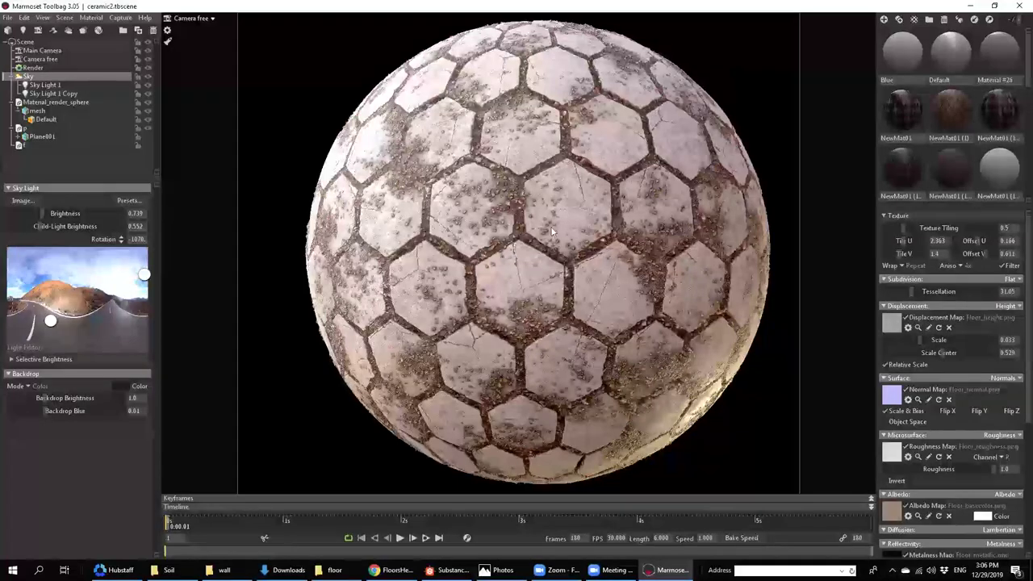
- Switch to Substance Designer and set the Height Offset of the first Height Blend node to 0.36
key(alt+Tab)
middle_drag(281, 344, 518, 232)
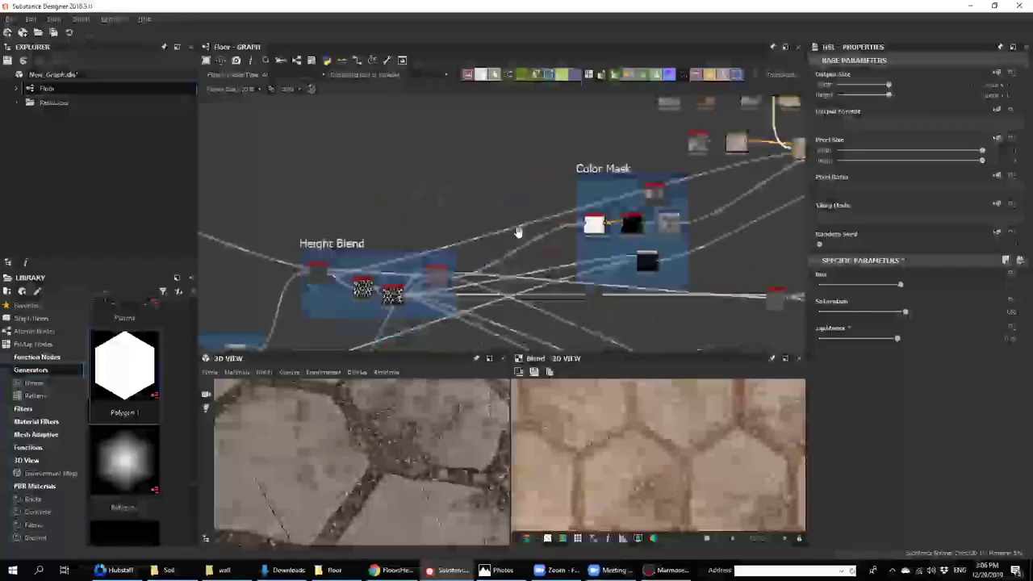
scroll(313, 282, up, 5)
click(340, 253)
drag(869, 299, 878, 304)
scroll(444, 442, down, 5)
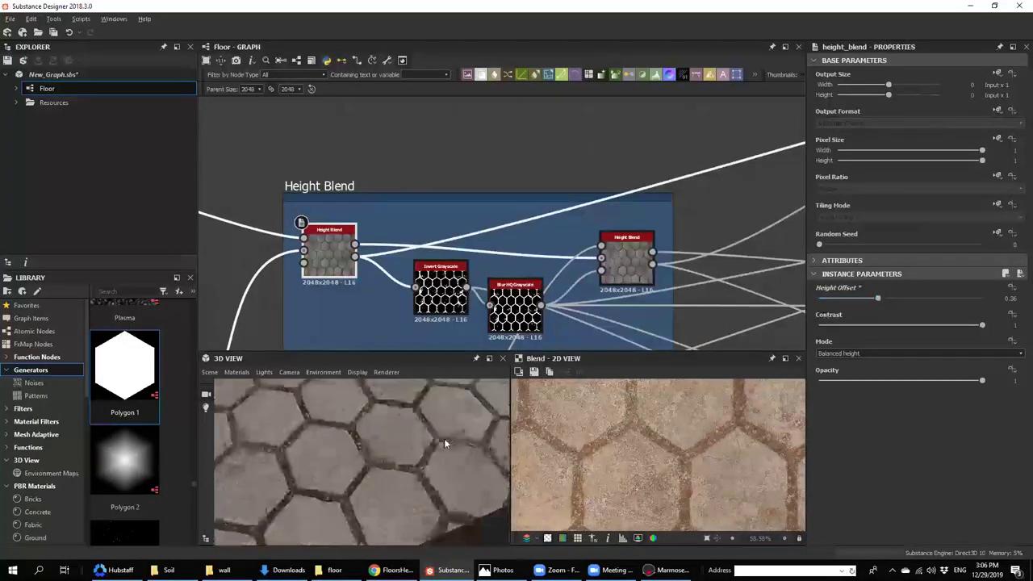
middle_drag(294, 460, 349, 461)
scroll(350, 462, up, 4)
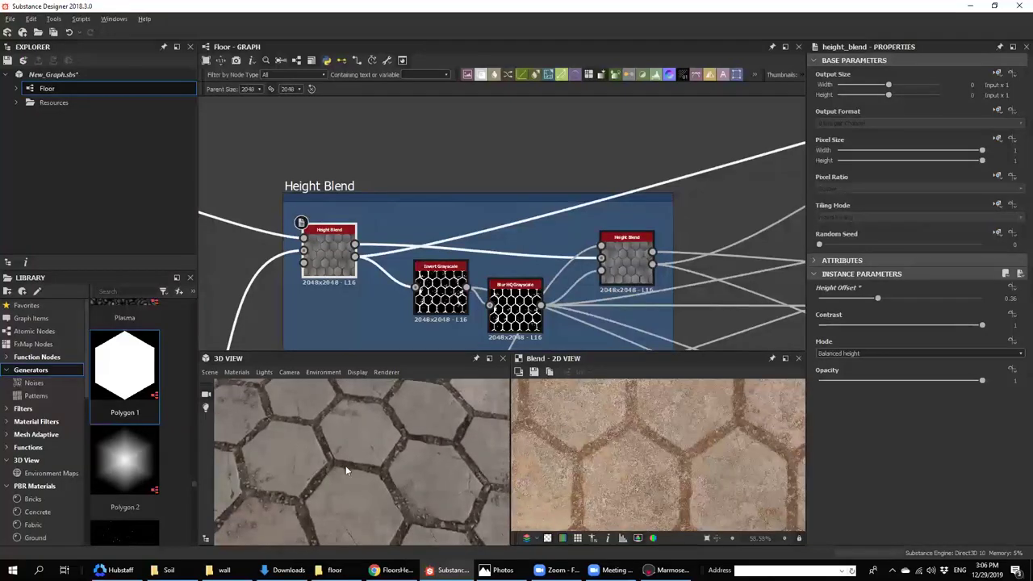
scroll(355, 530, up, 3)
- Switch to Marmoset Toolbag, inspect the dirt between the tiles up close, and rotate the sky lighting slightly
key(alt+Tab)
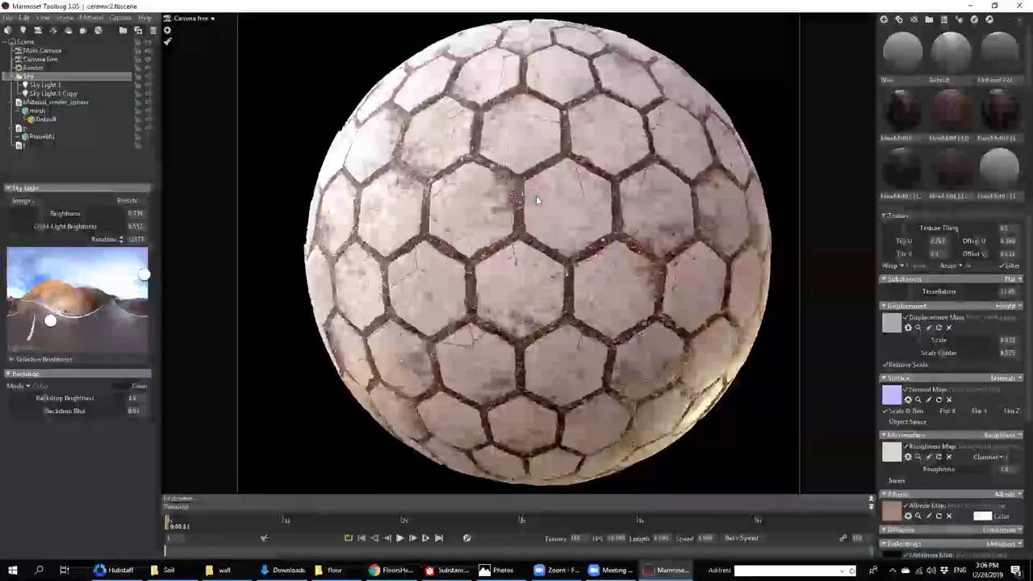
scroll(544, 213, up, 5)
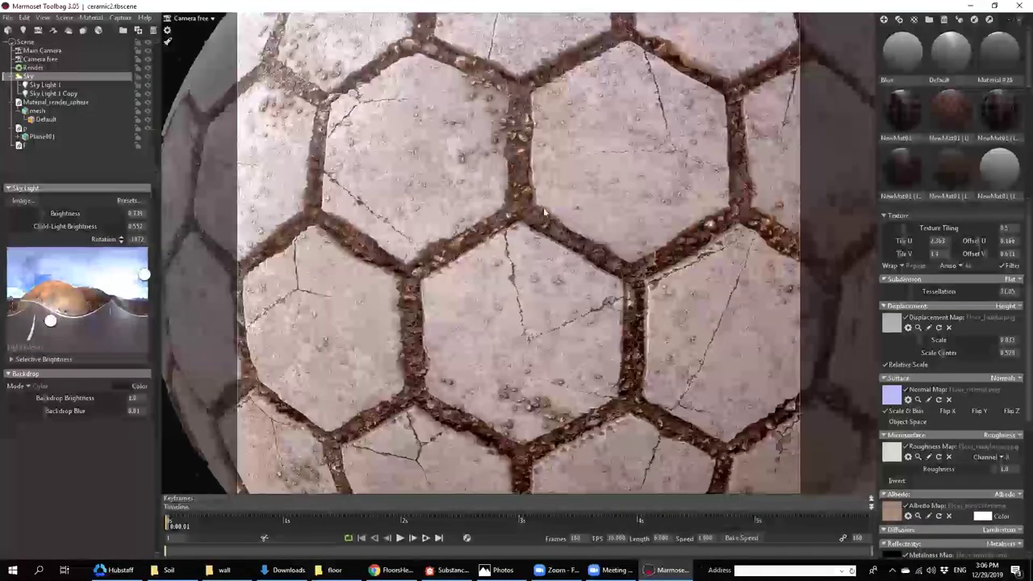
scroll(543, 211, down, 5)
shift+drag(509, 207, 540, 222)
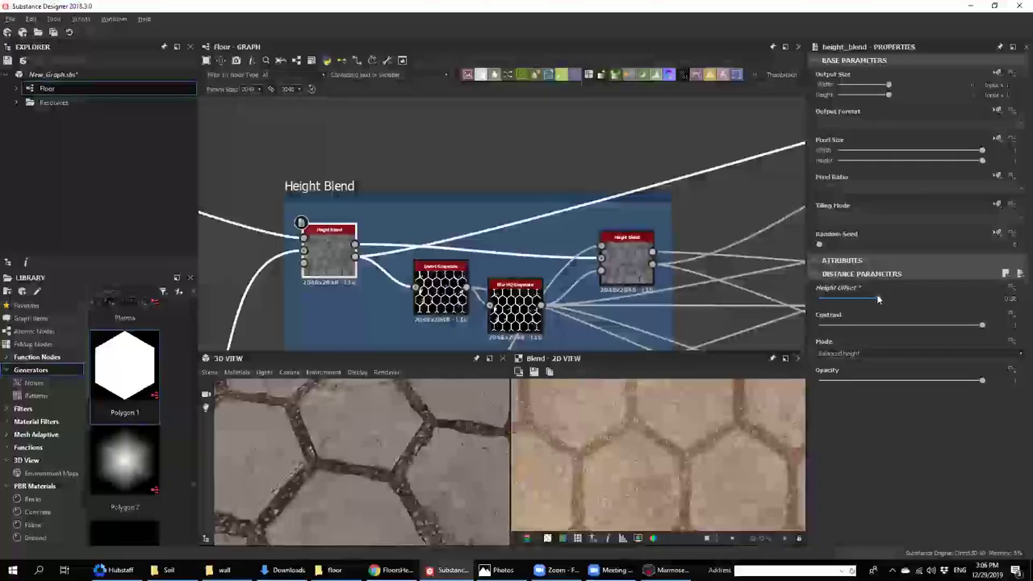
- Switch to Substance Designer, set the first Height Blend node's Height Offset to 0.29, and inspect the dirt coverage in the 3D preview
drag(878, 299, 865, 300)
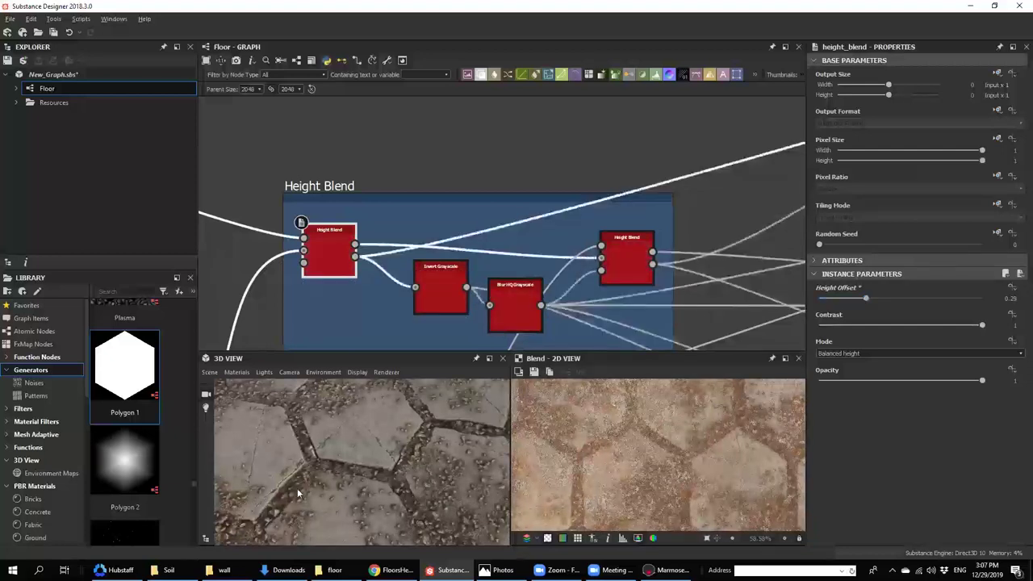
scroll(314, 488, down, 6)
scroll(360, 480, up, 5)
mouse_move(380, 485)
mouse_down()
mouse_move(350, 468)
mouse_move(372, 518)
mouse_move(395, 476)
mouse_up()
scroll(367, 472, down, 3)
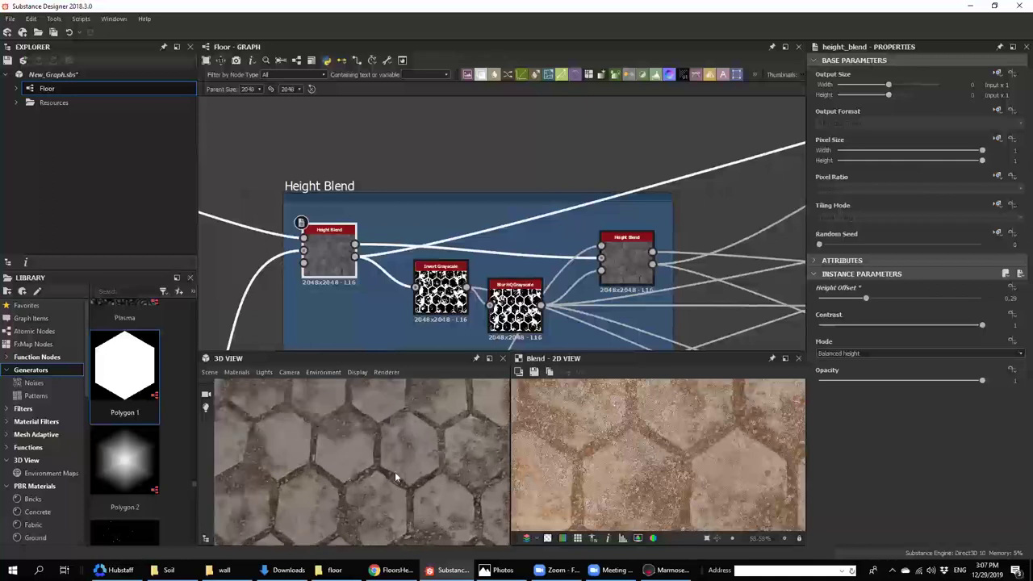
scroll(379, 440, up, 4)
middle_drag(377, 437, 374, 462)
scroll(368, 457, up, 3)
scroll(369, 457, down, 3)
drag(368, 457, 420, 438)
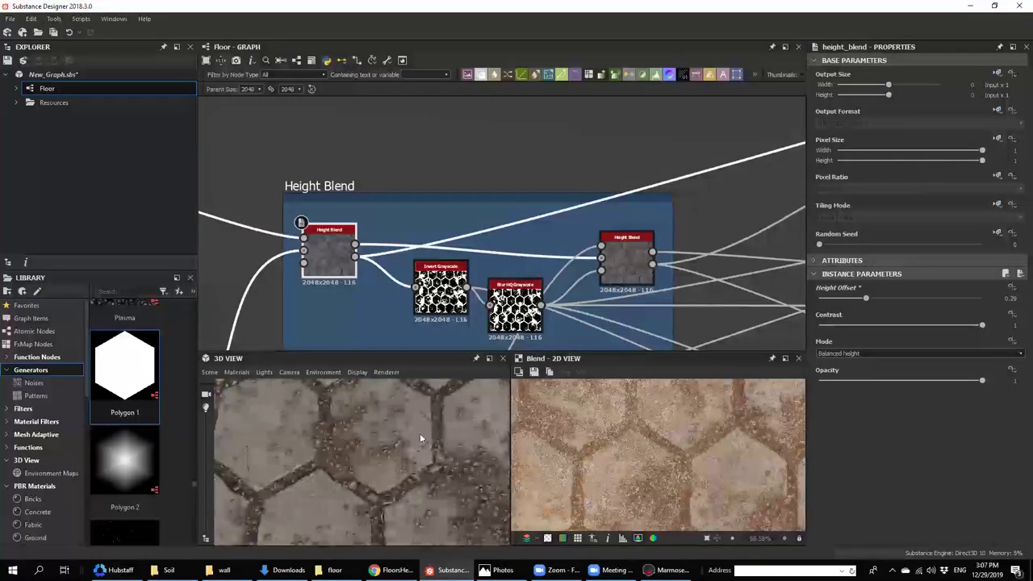
- Switch back to Marmoset Toolbag and examine the updated dirt coverage across the whole sphere
key(alt+Tab)
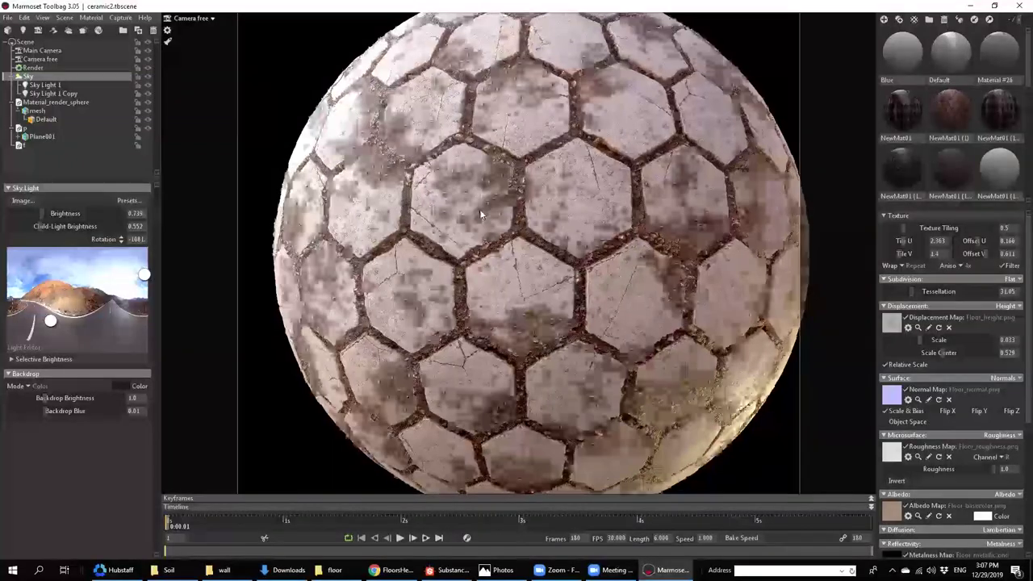
key(alt+Tab)
key(alt+Tab)
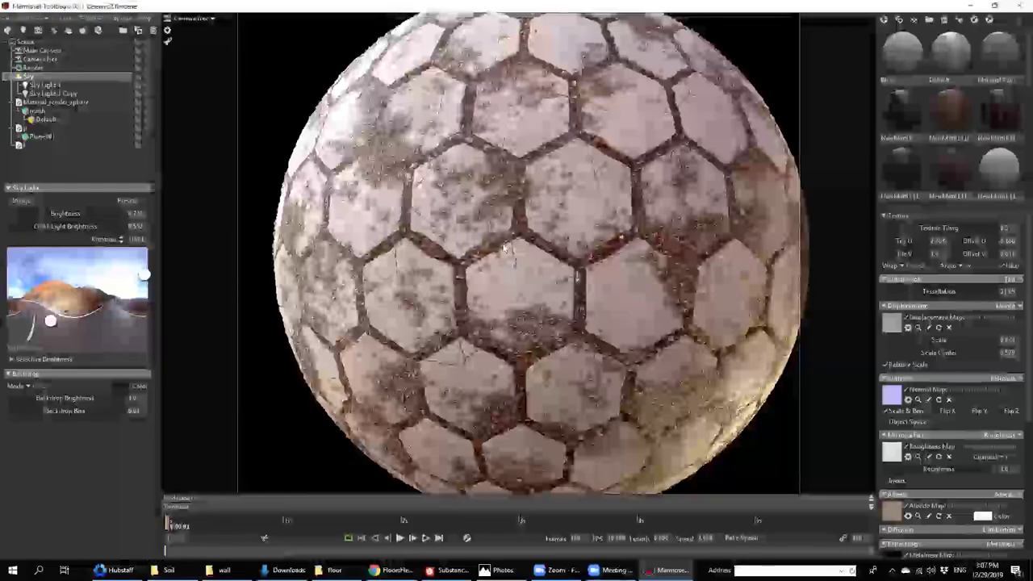
scroll(557, 217, down, 3)
middle_drag(599, 220, 571, 220)
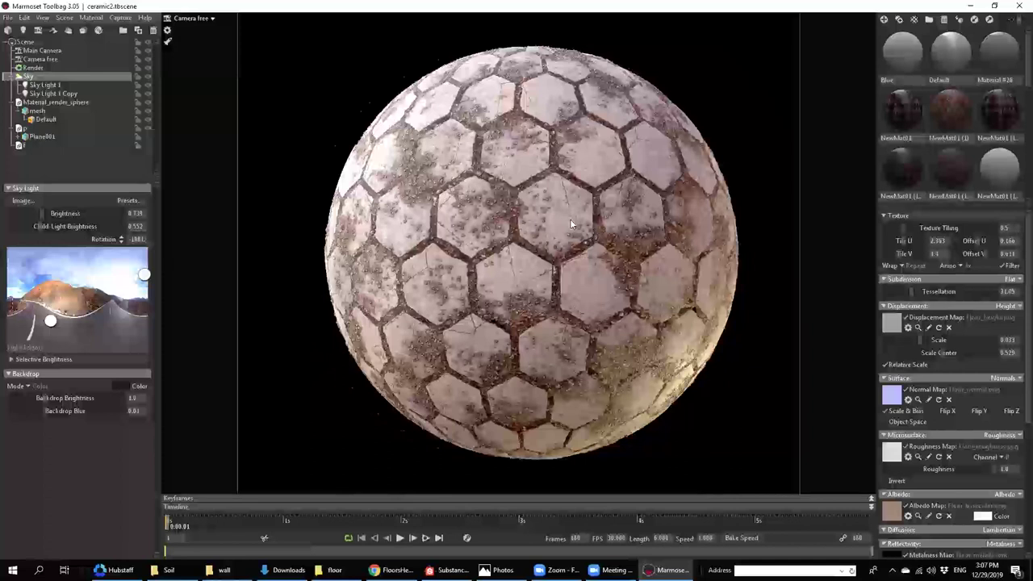